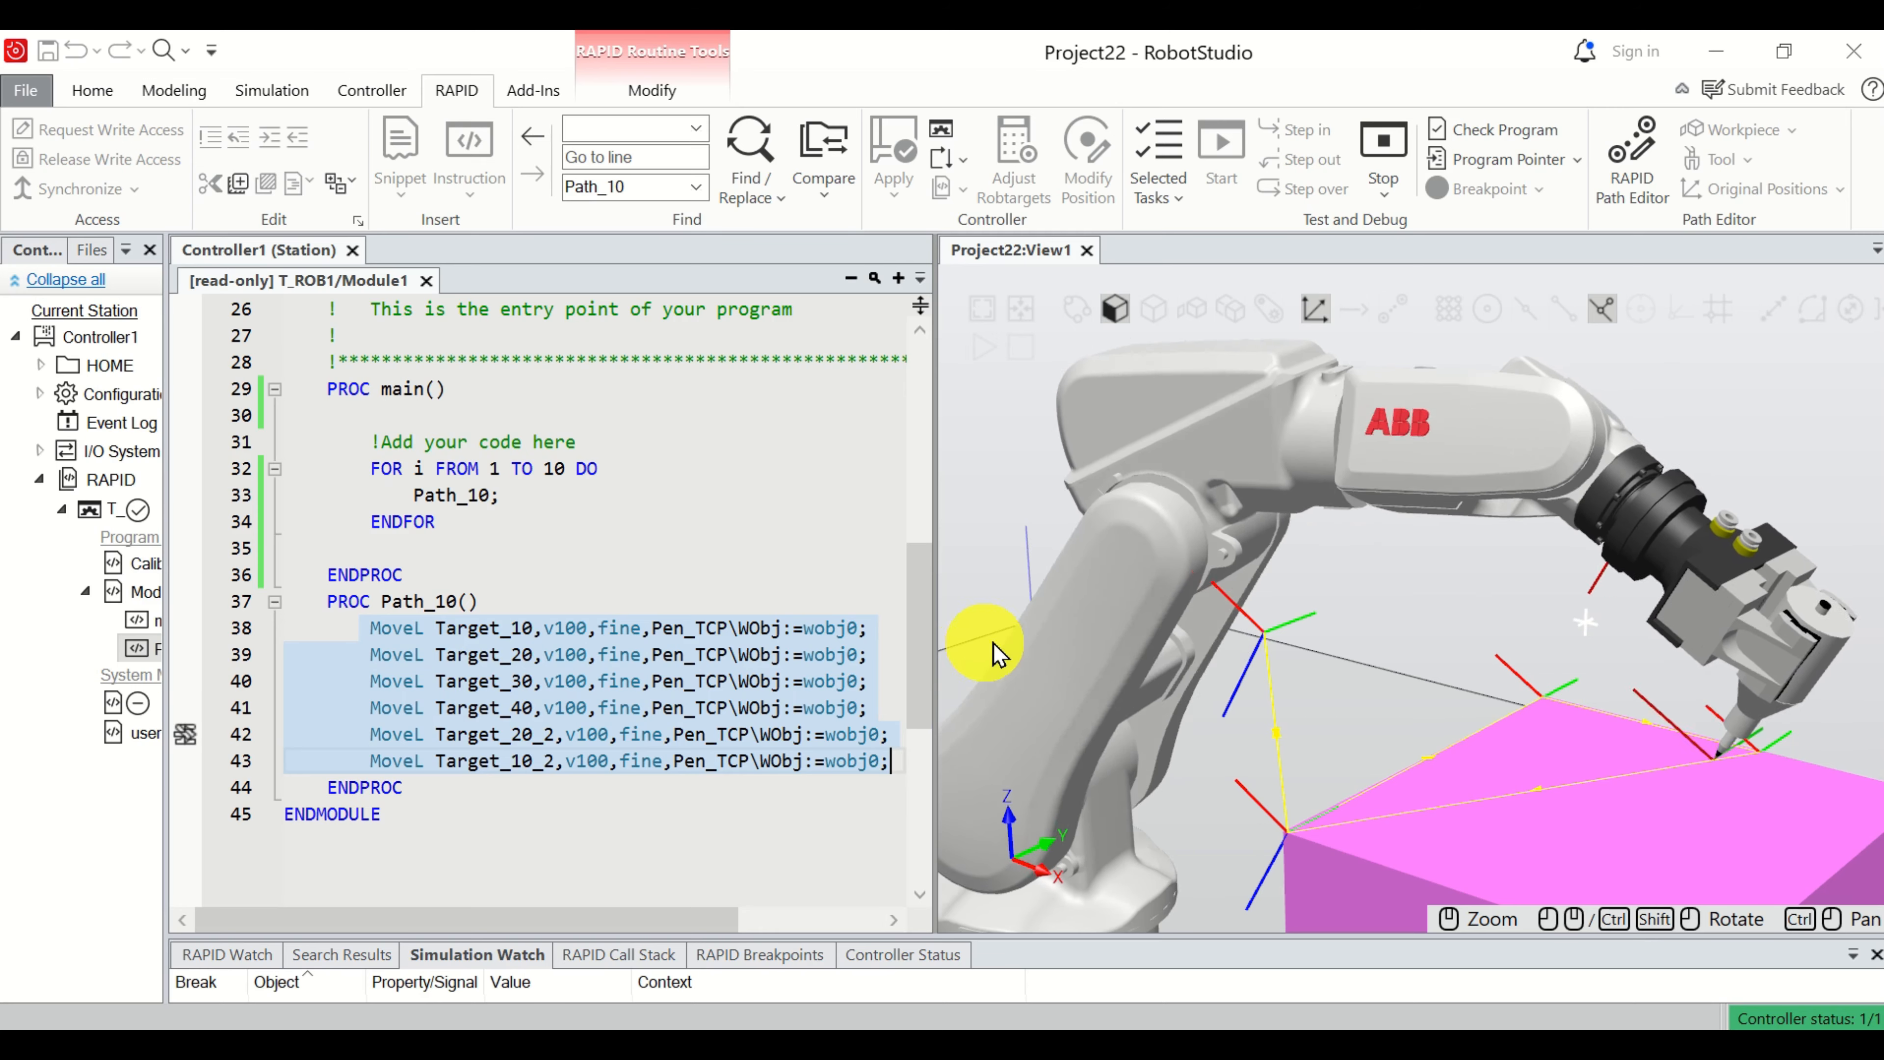
Examine the FOR loop in main and the Path_10 moves alongside the running robot simulation.
scroll(1270, 675, up, 5)
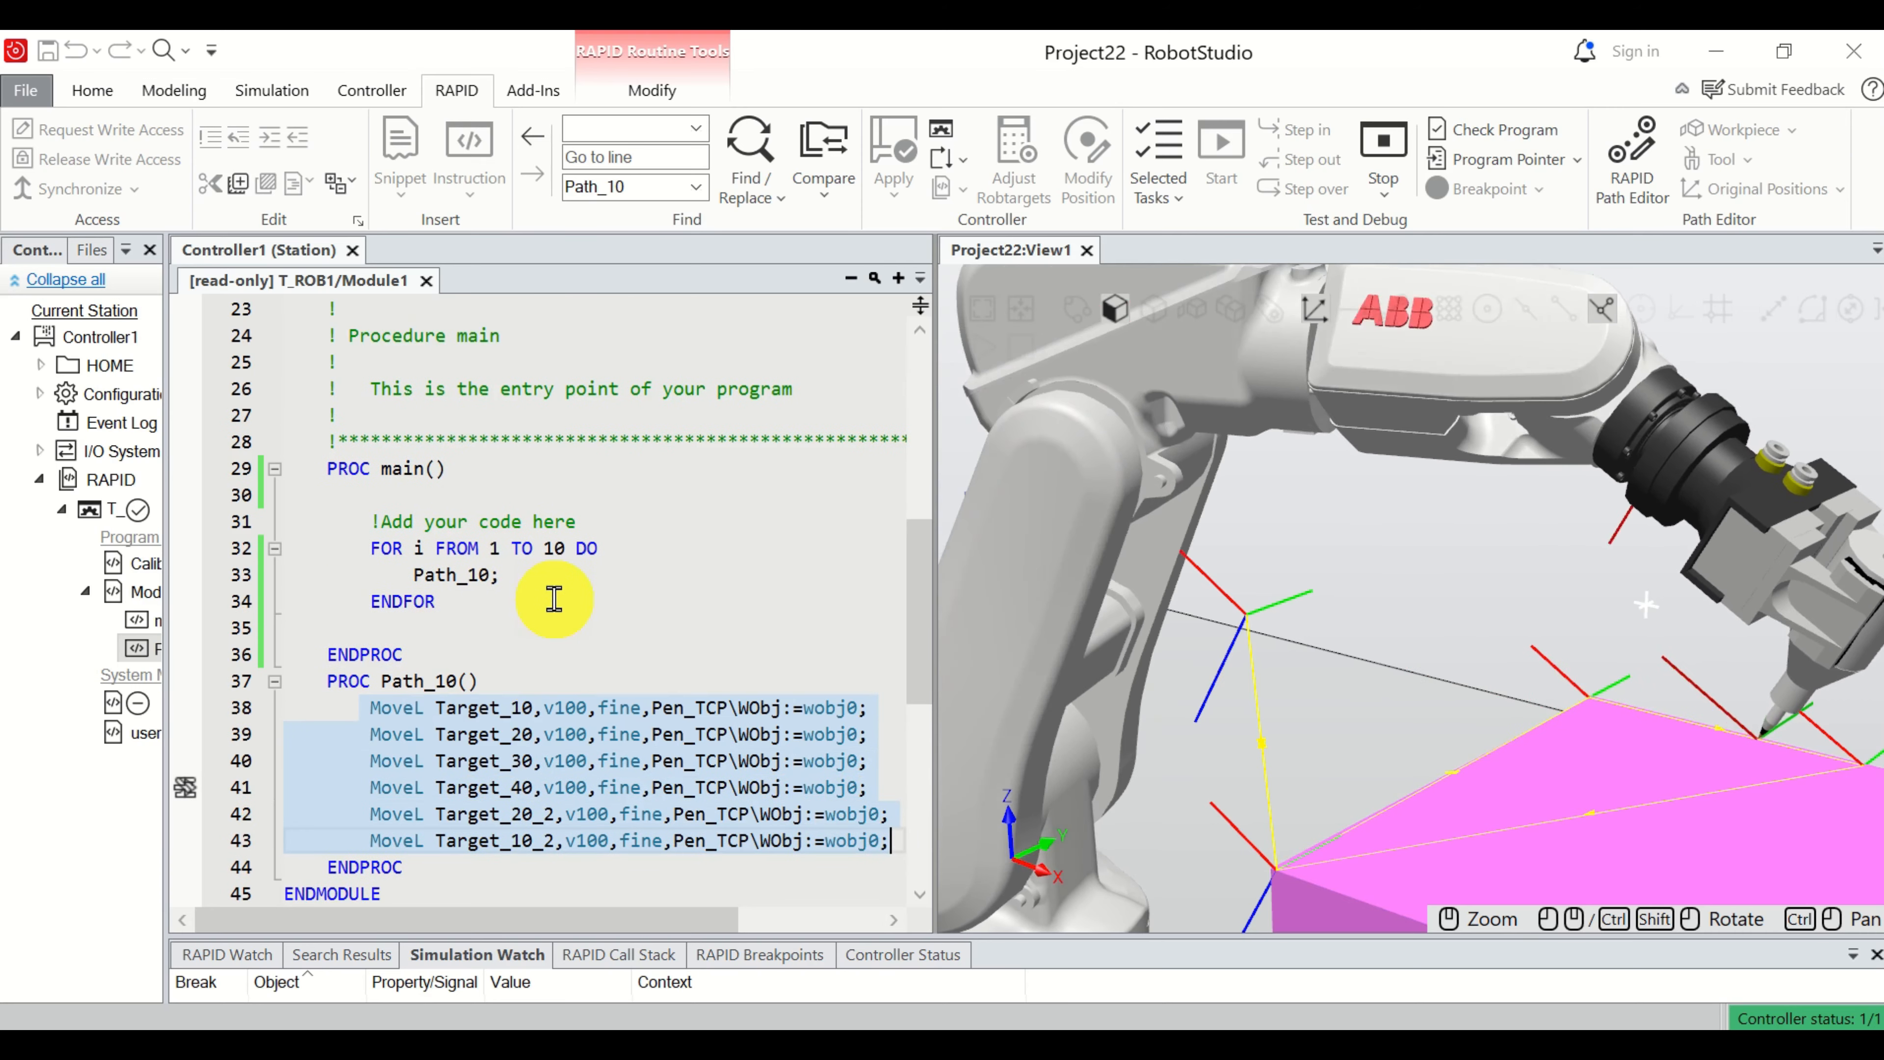
scroll(564, 593, up, 1)
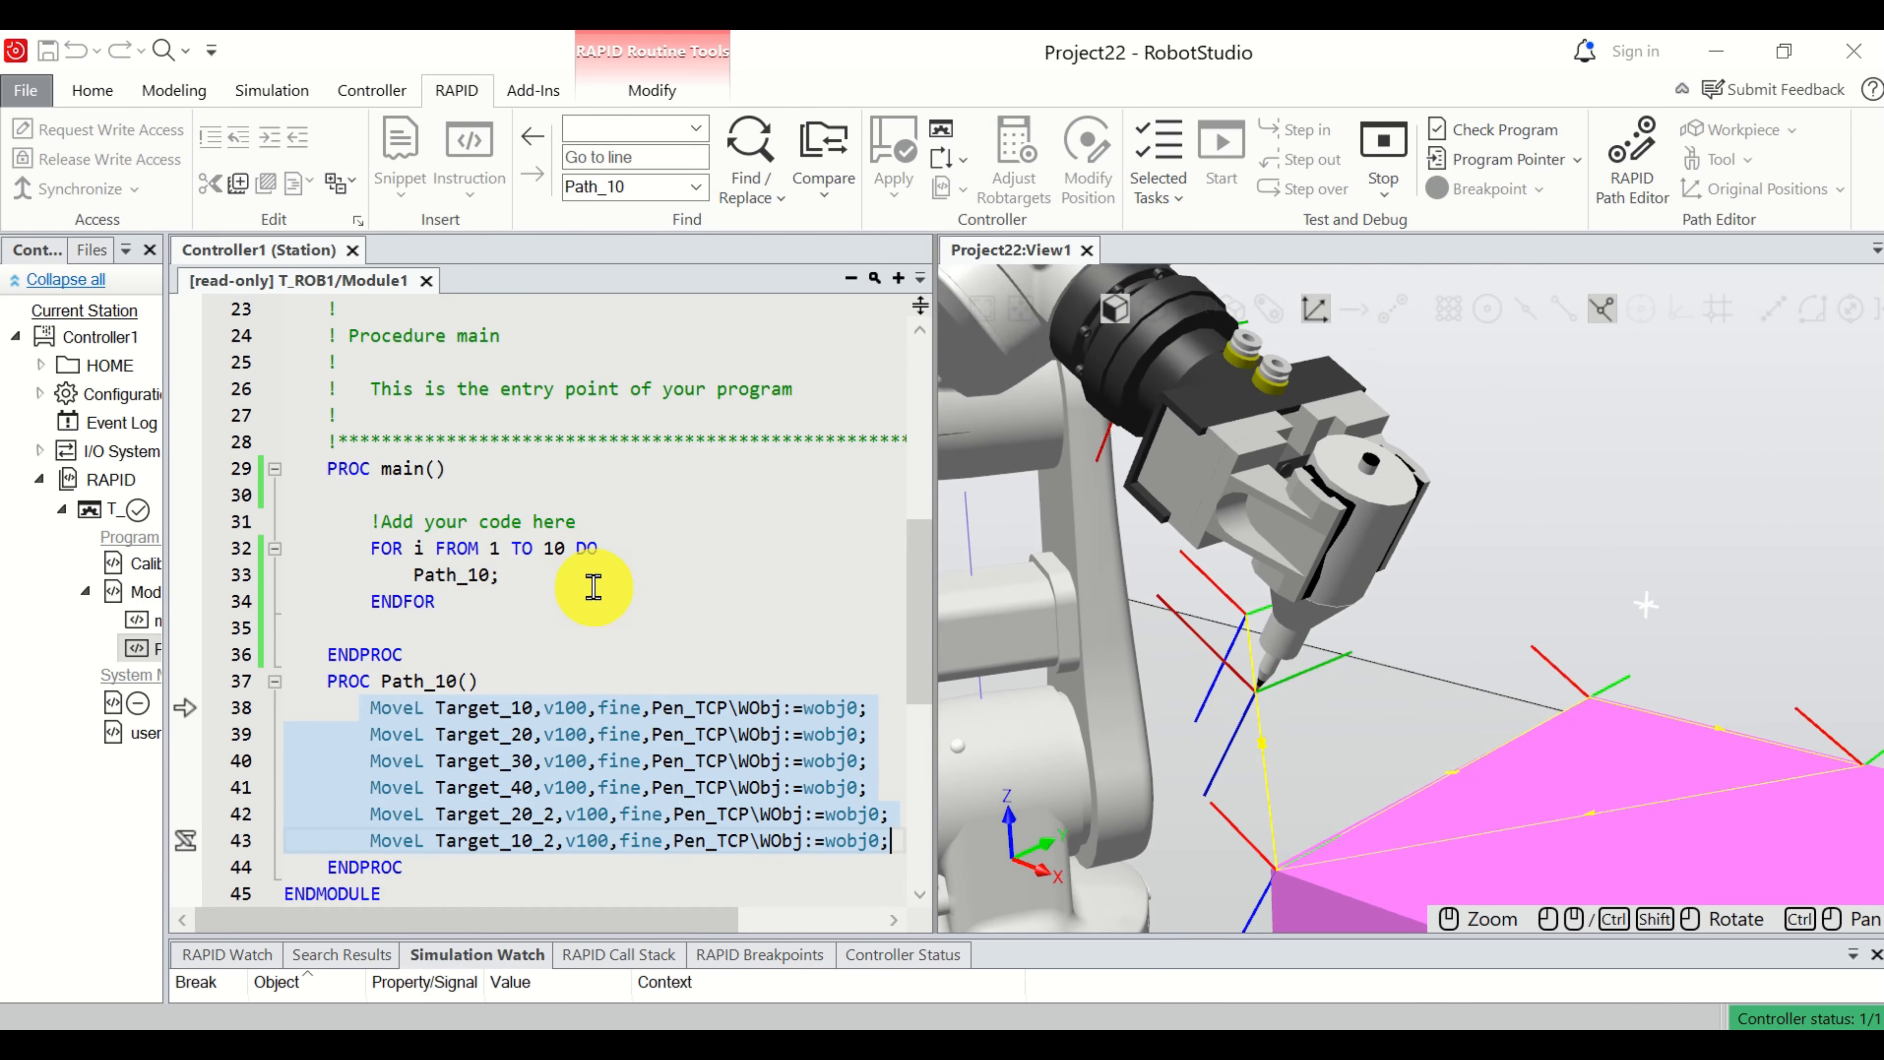
scroll(593, 586, down, 1)
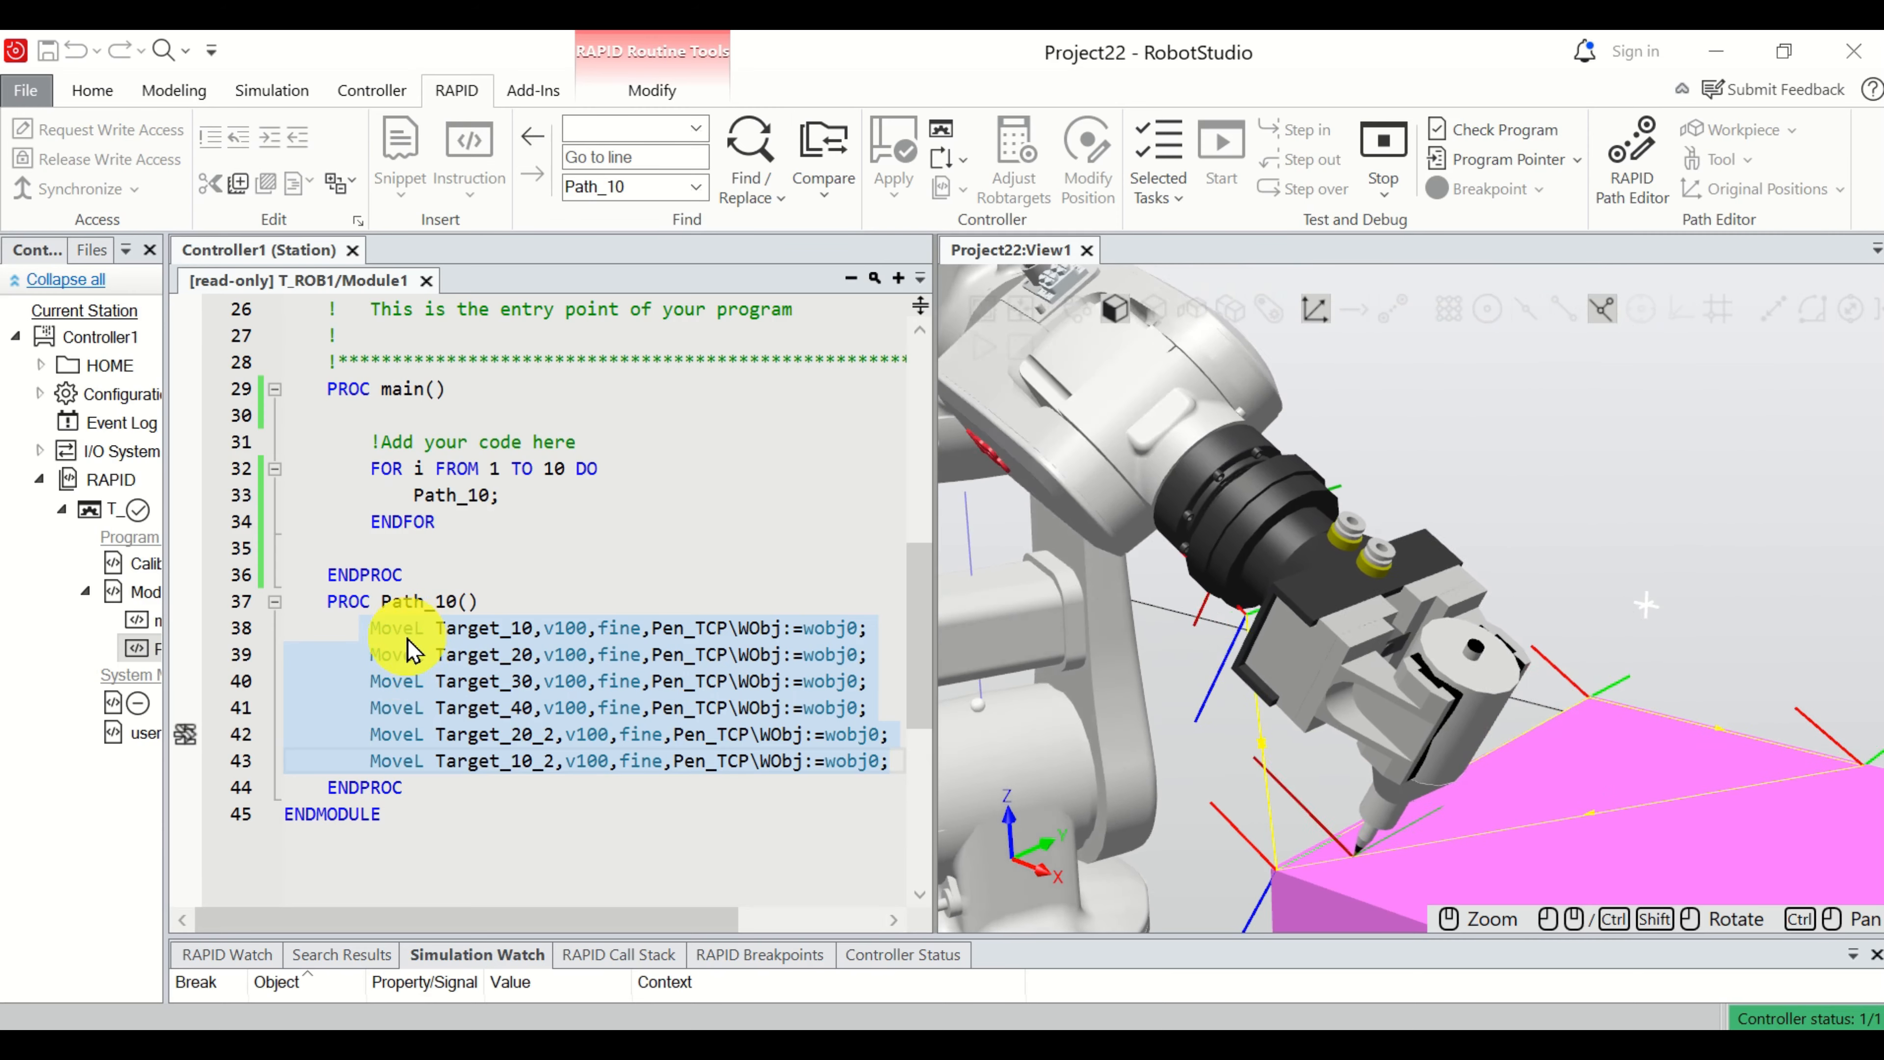
mouse_move(406, 652)
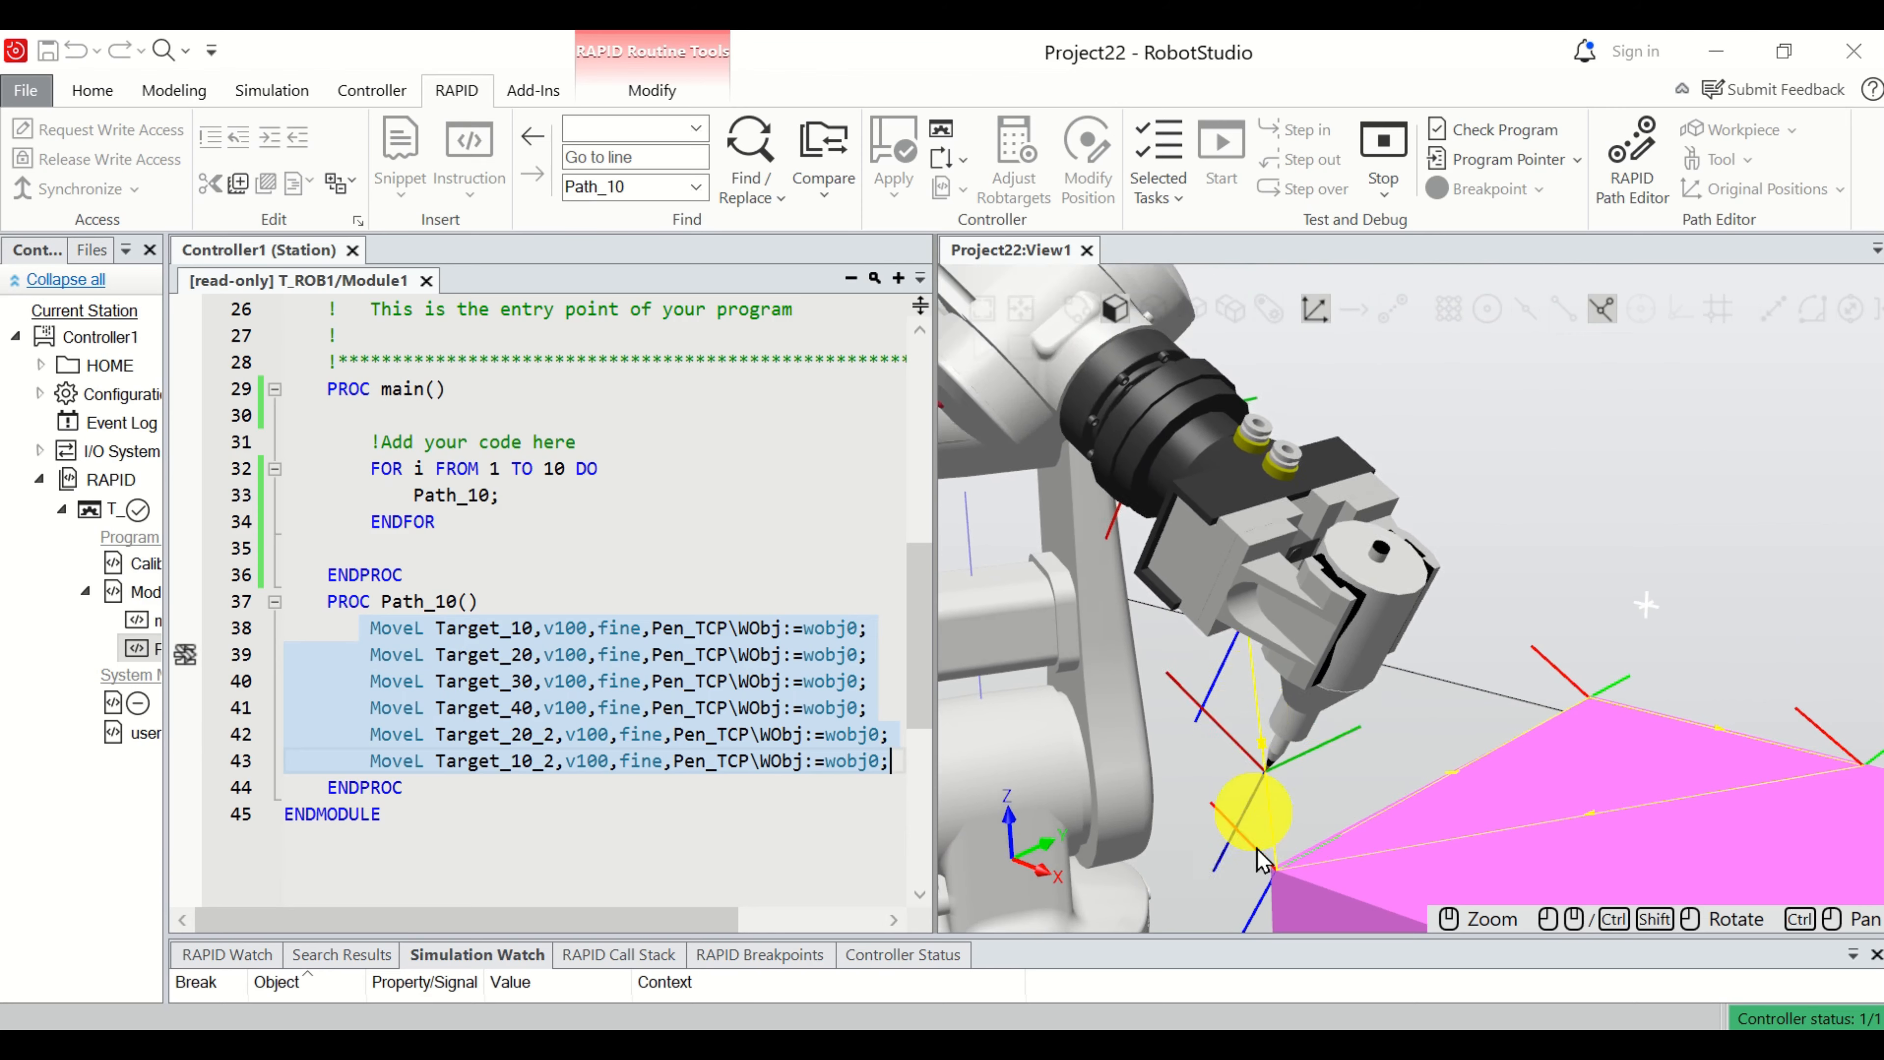
scroll(1305, 865, down, 5)
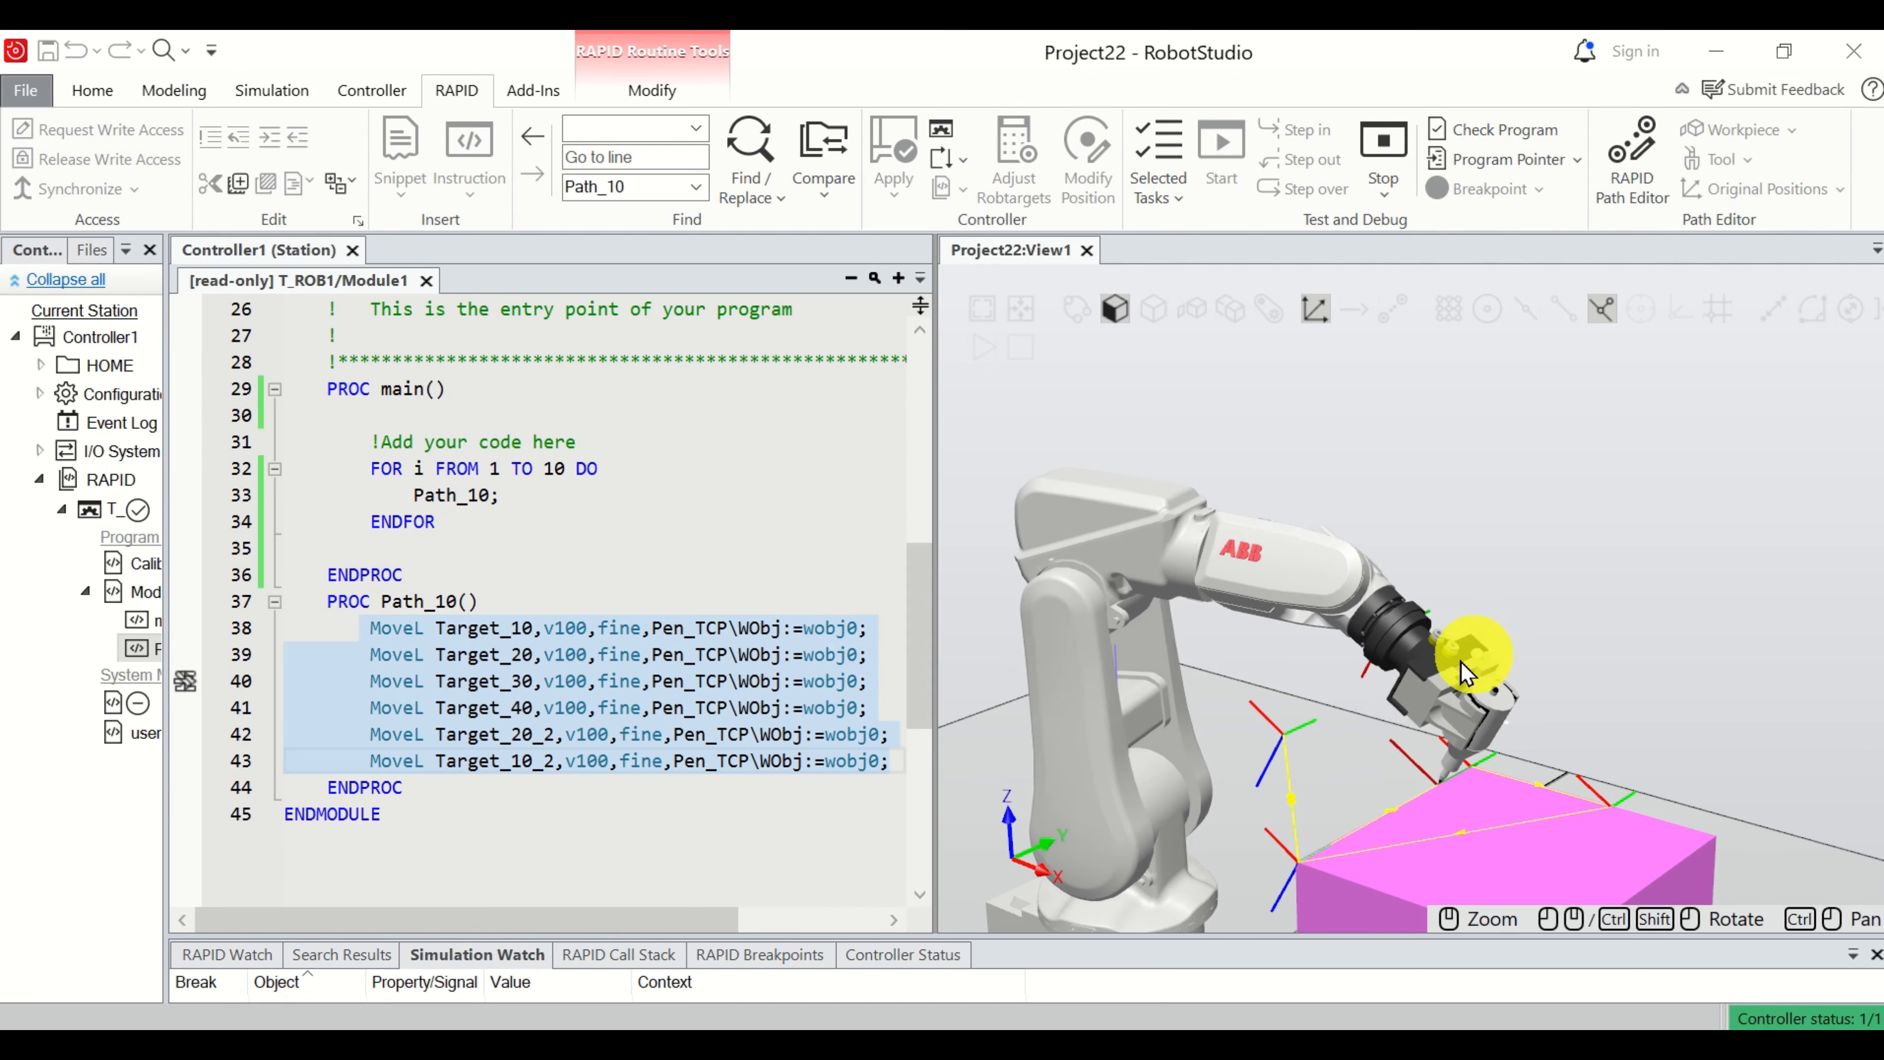
scroll(1287, 772, up, 3)
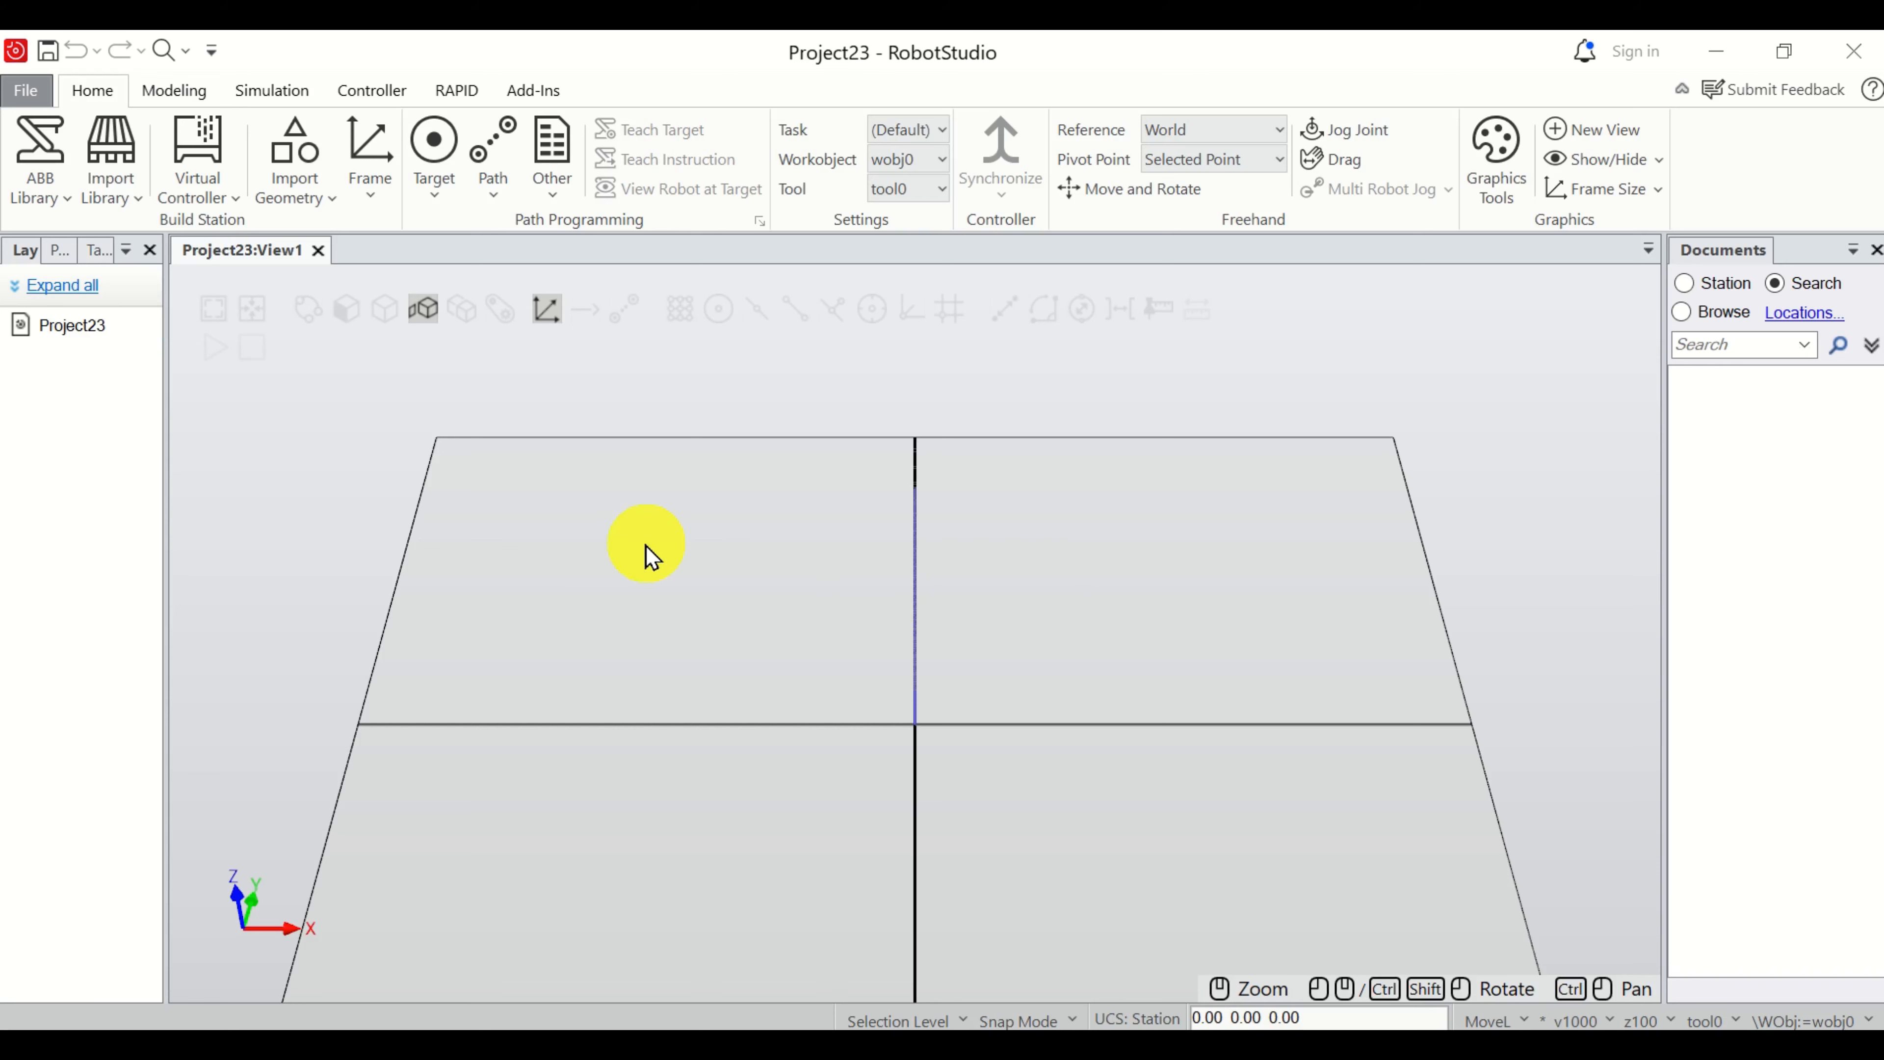
Add an IRB 120 articulated robot from the ABB library to the station.
click(59, 200)
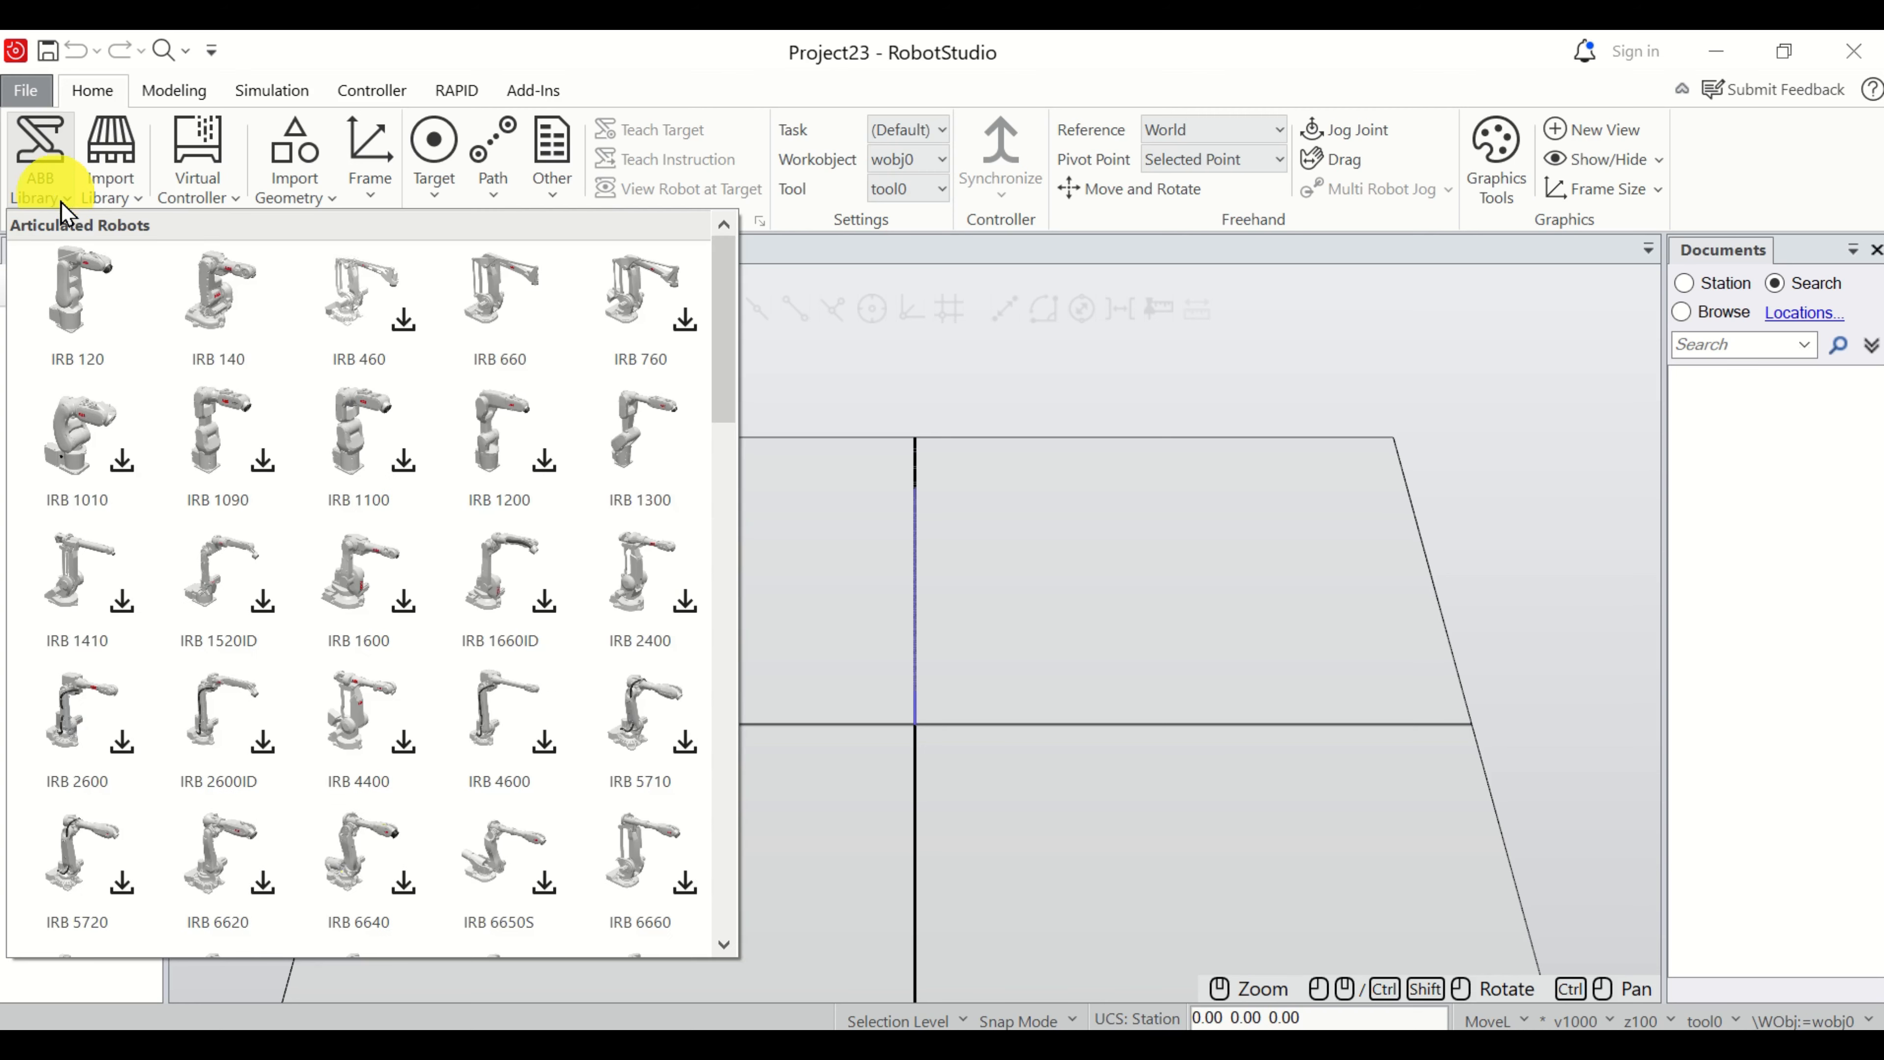
click(77, 363)
click(1039, 692)
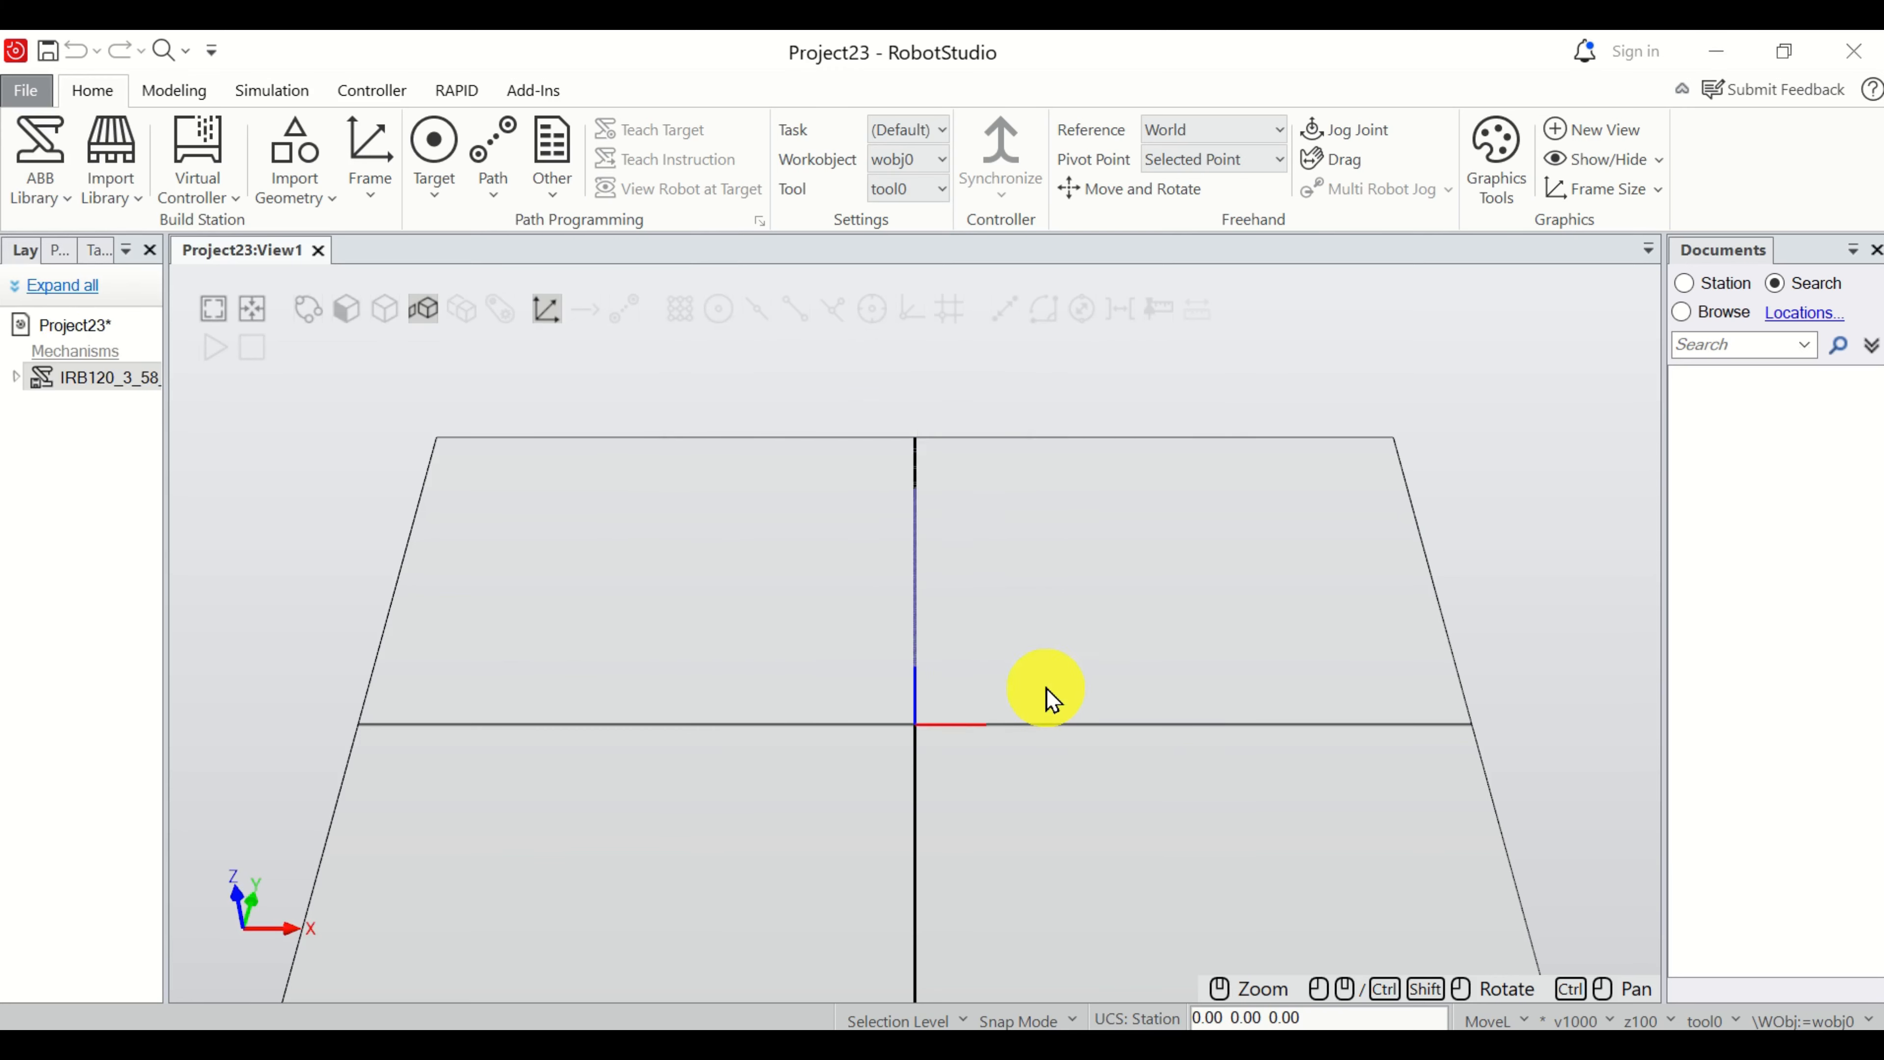
Examine the imported IRB 120 robot up close, from a distance and from an angled viewpoint.
scroll(1075, 571, down, 3)
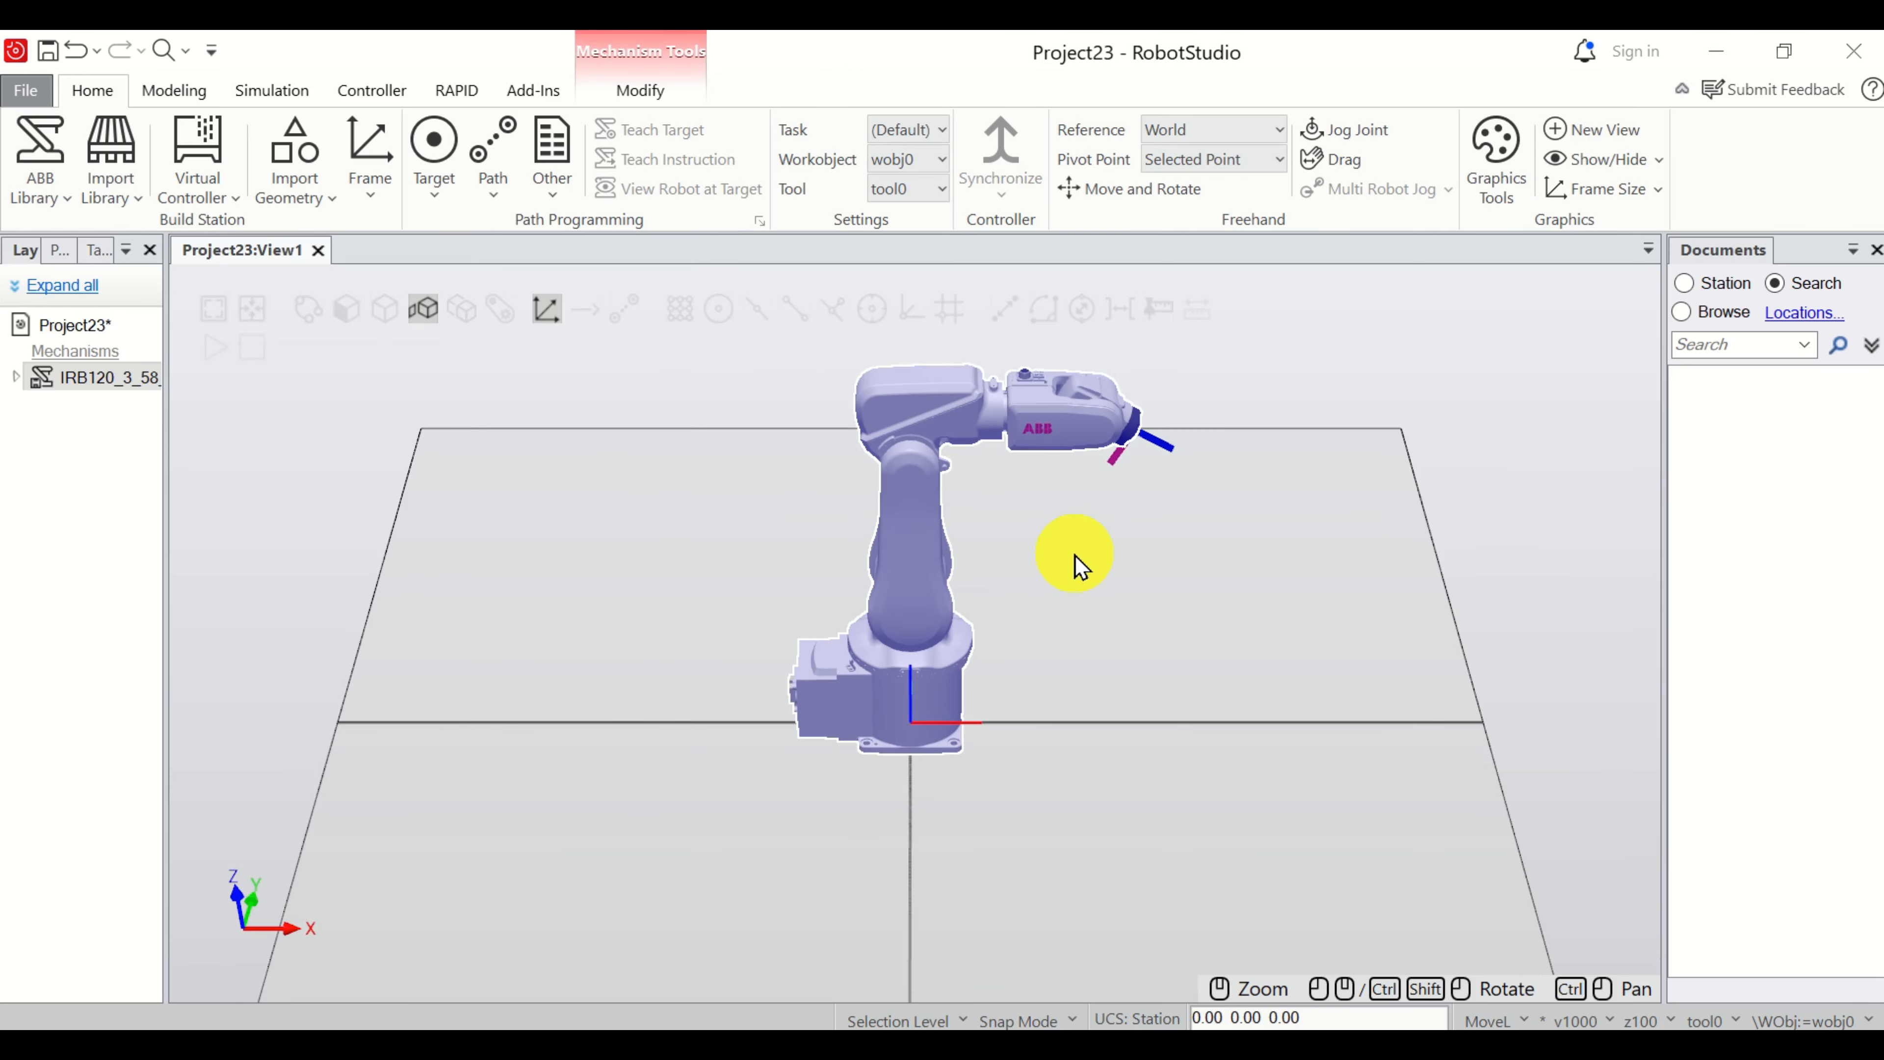
scroll(1164, 452, up, 3)
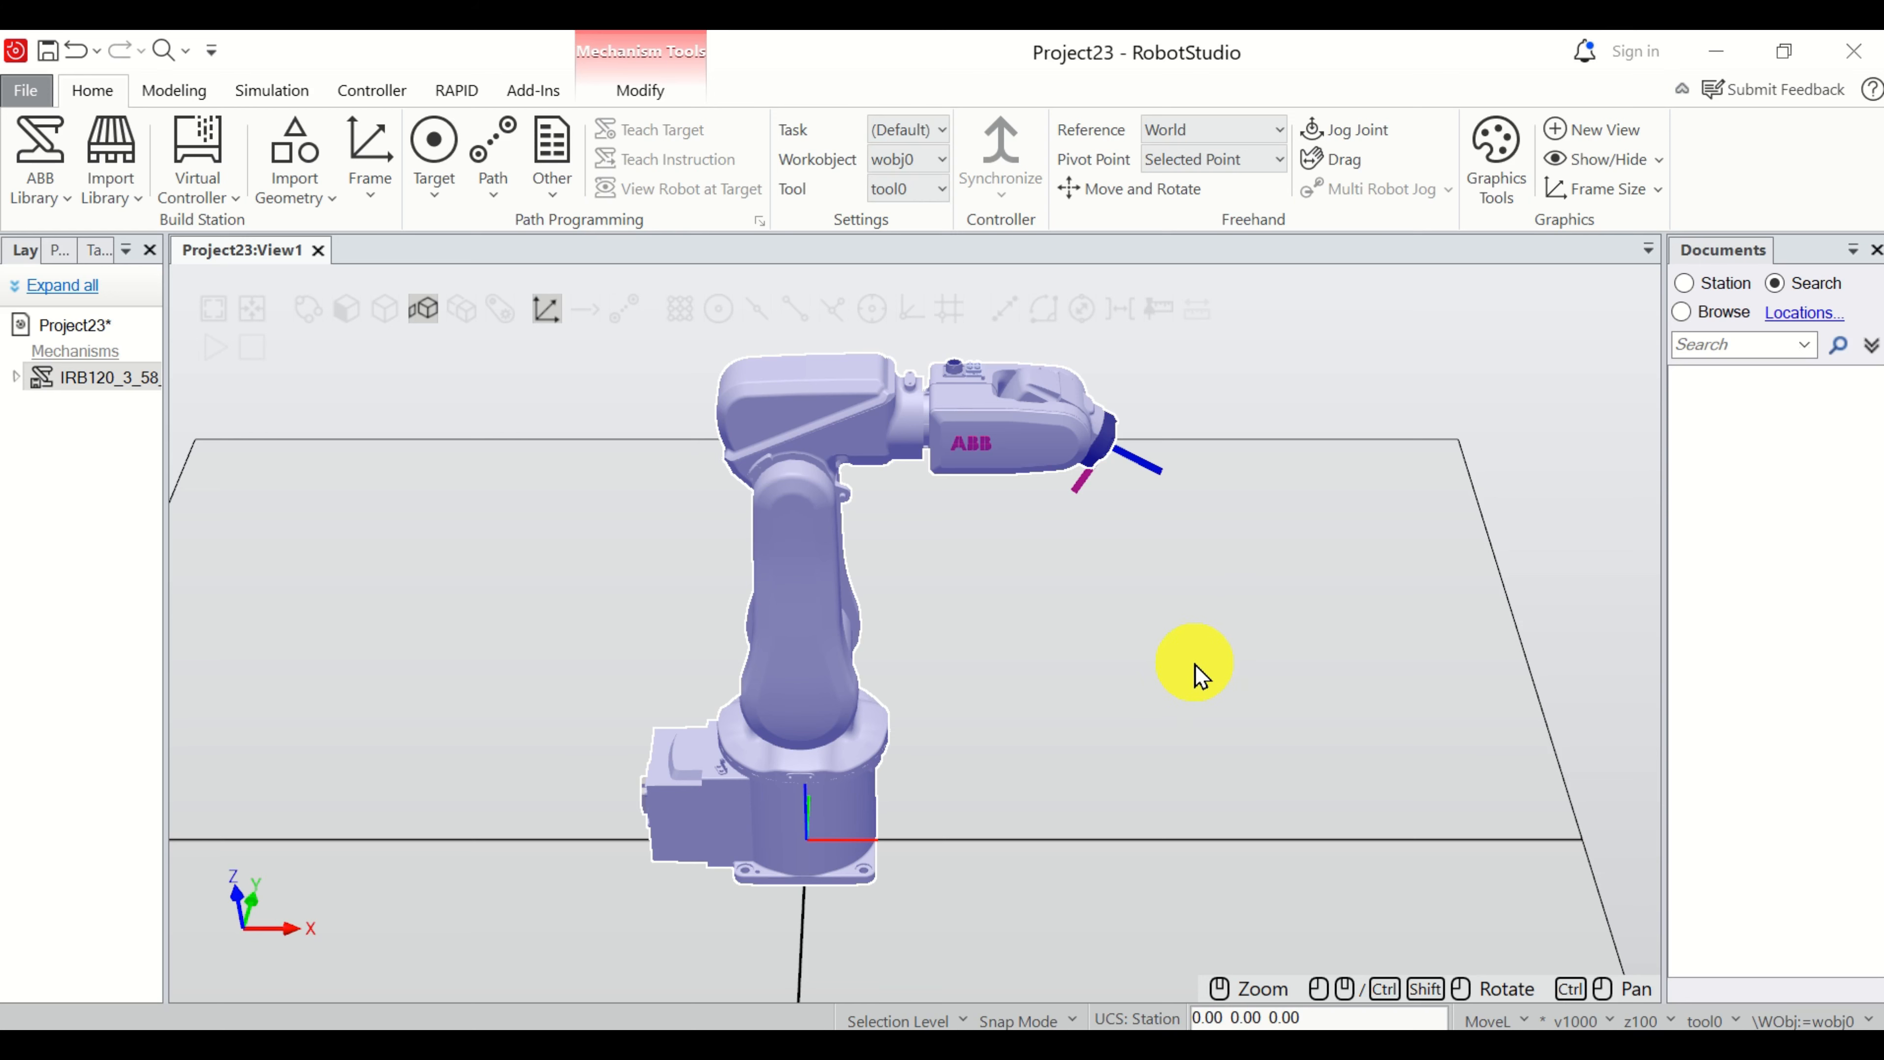
scroll(1196, 675, up, 3)
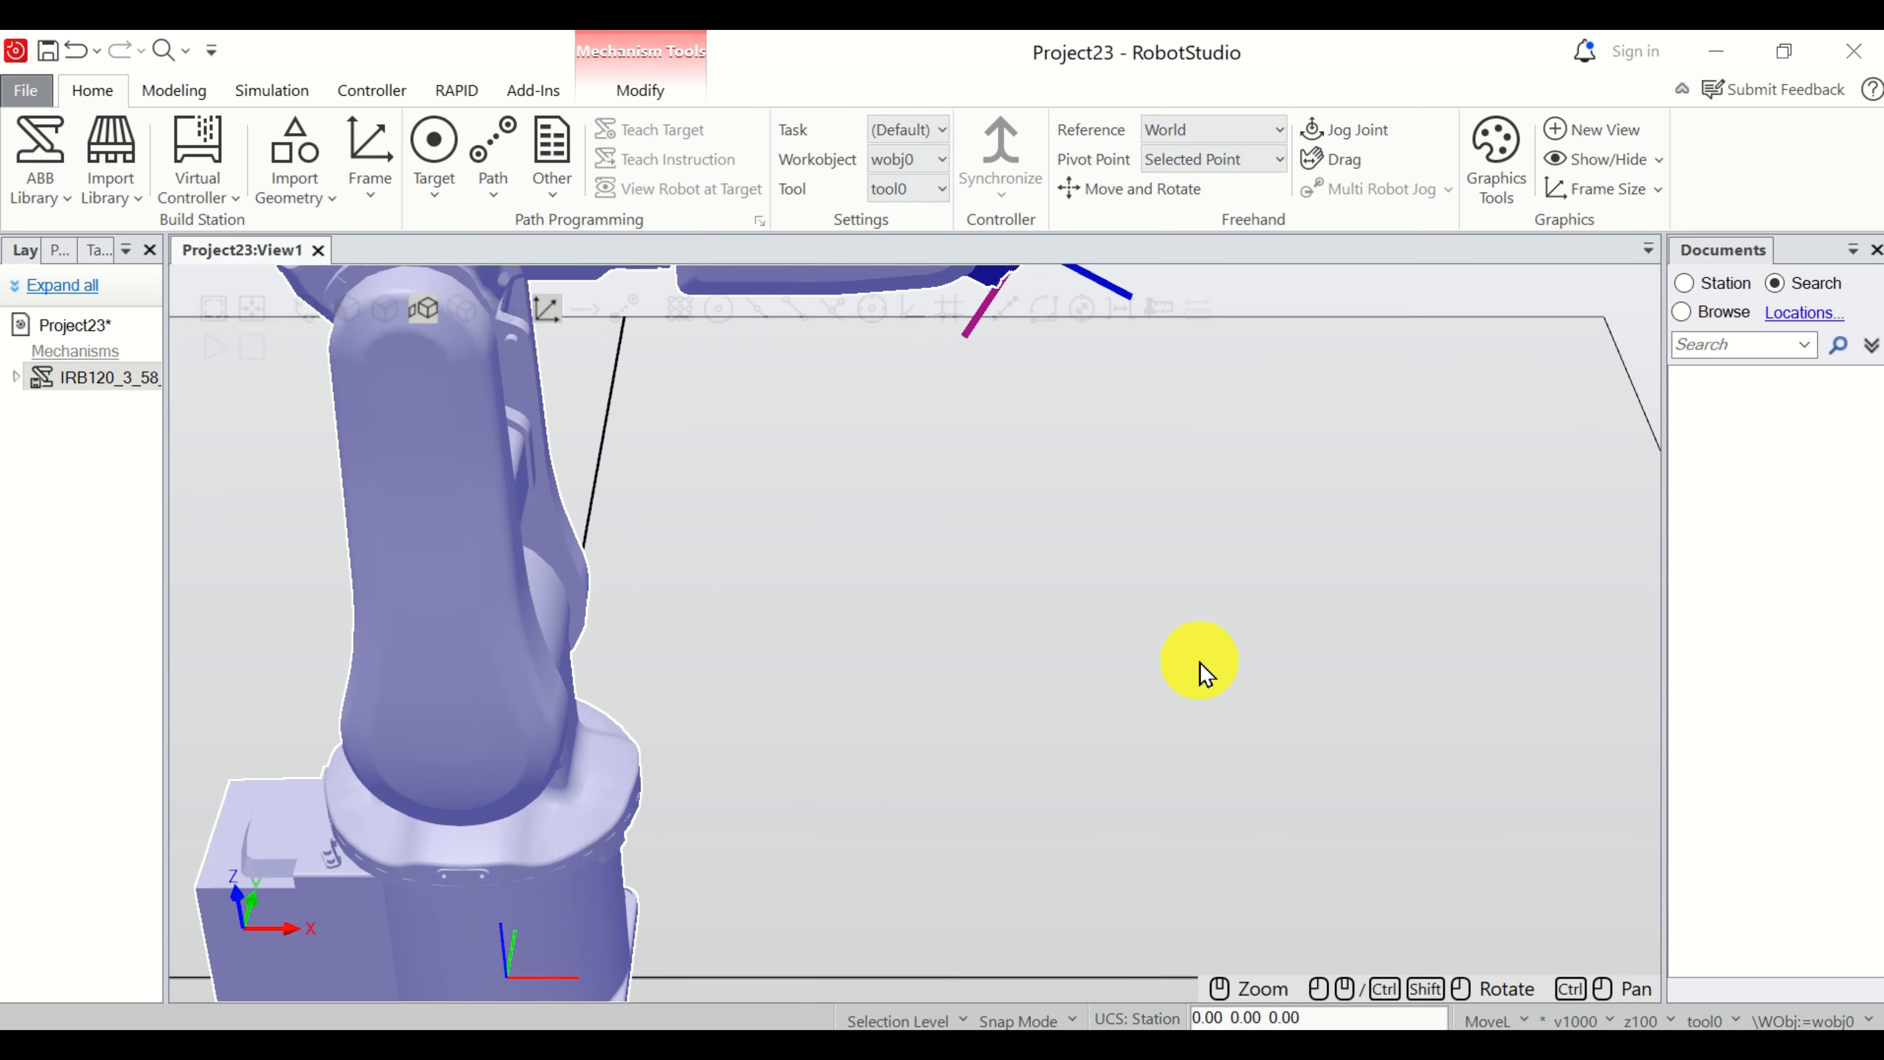
scroll(1199, 668, down, 4)
scroll(1227, 641, up, 3)
scroll(1233, 637, down, 3)
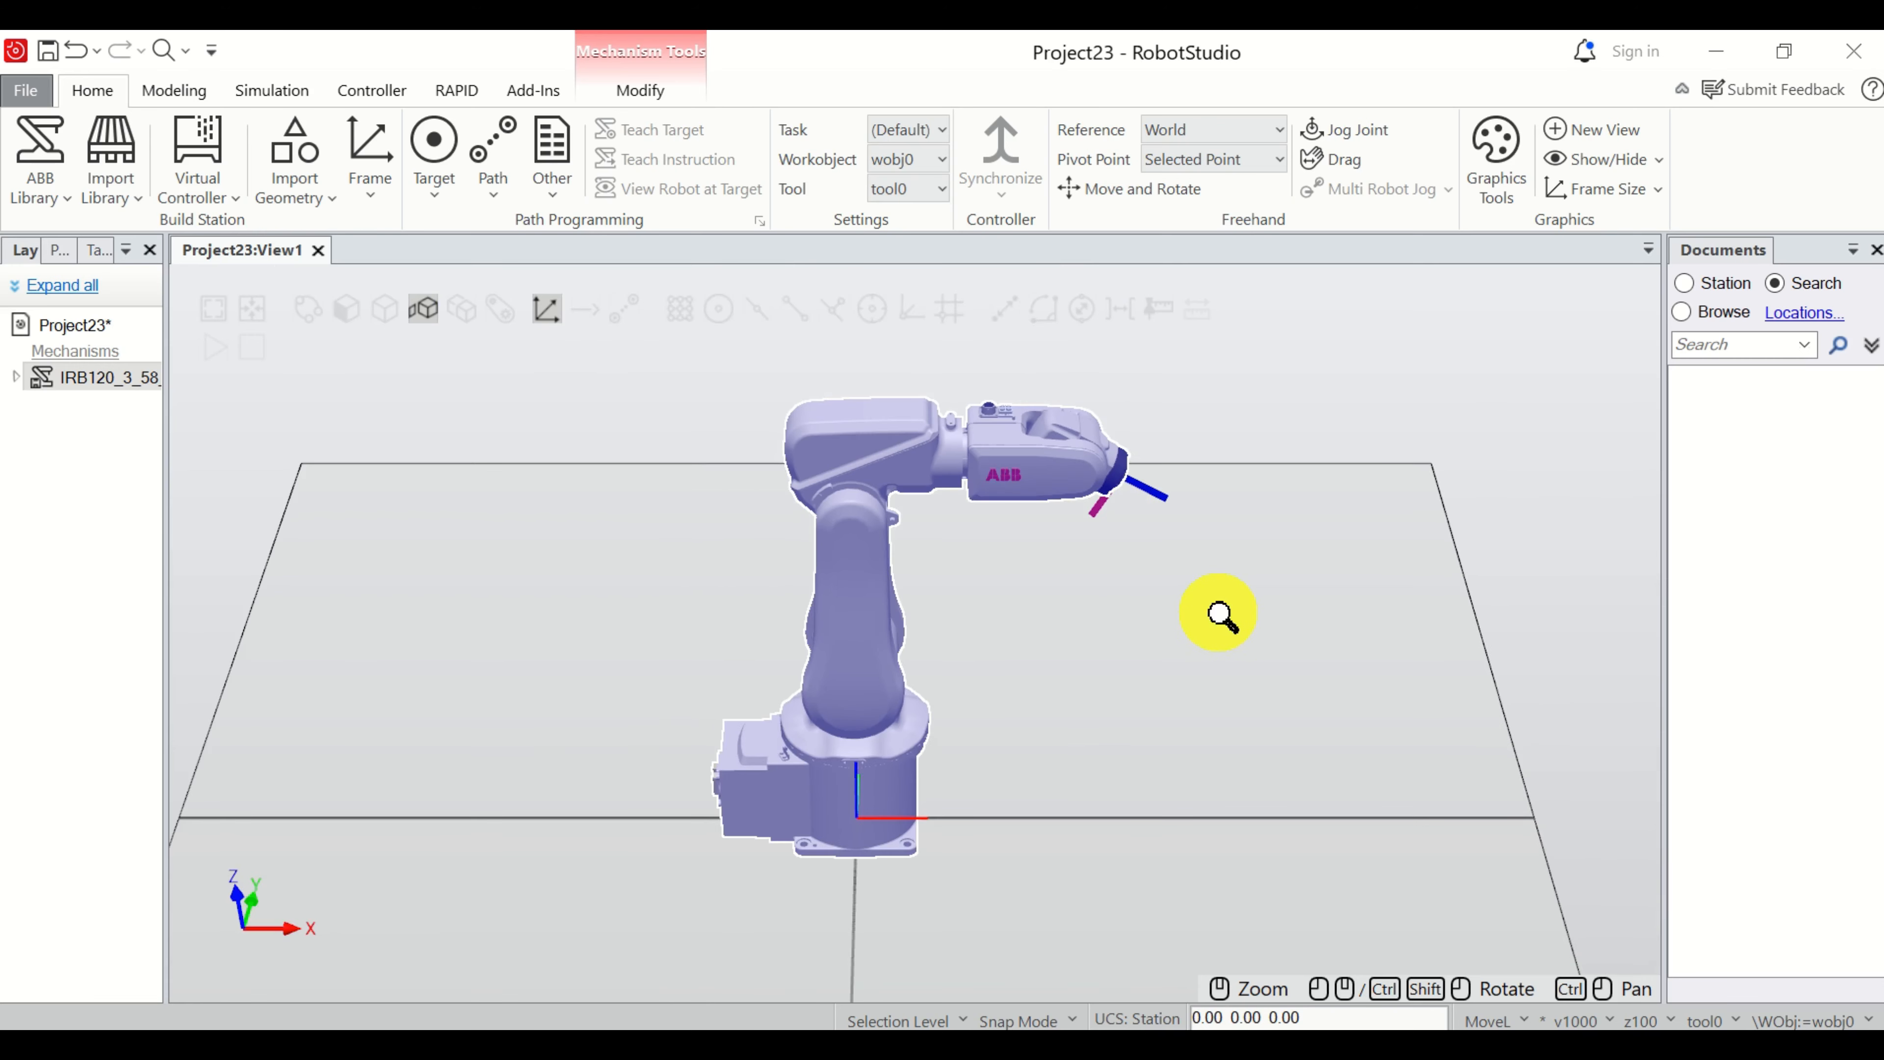
scroll(1254, 605, up, 2)
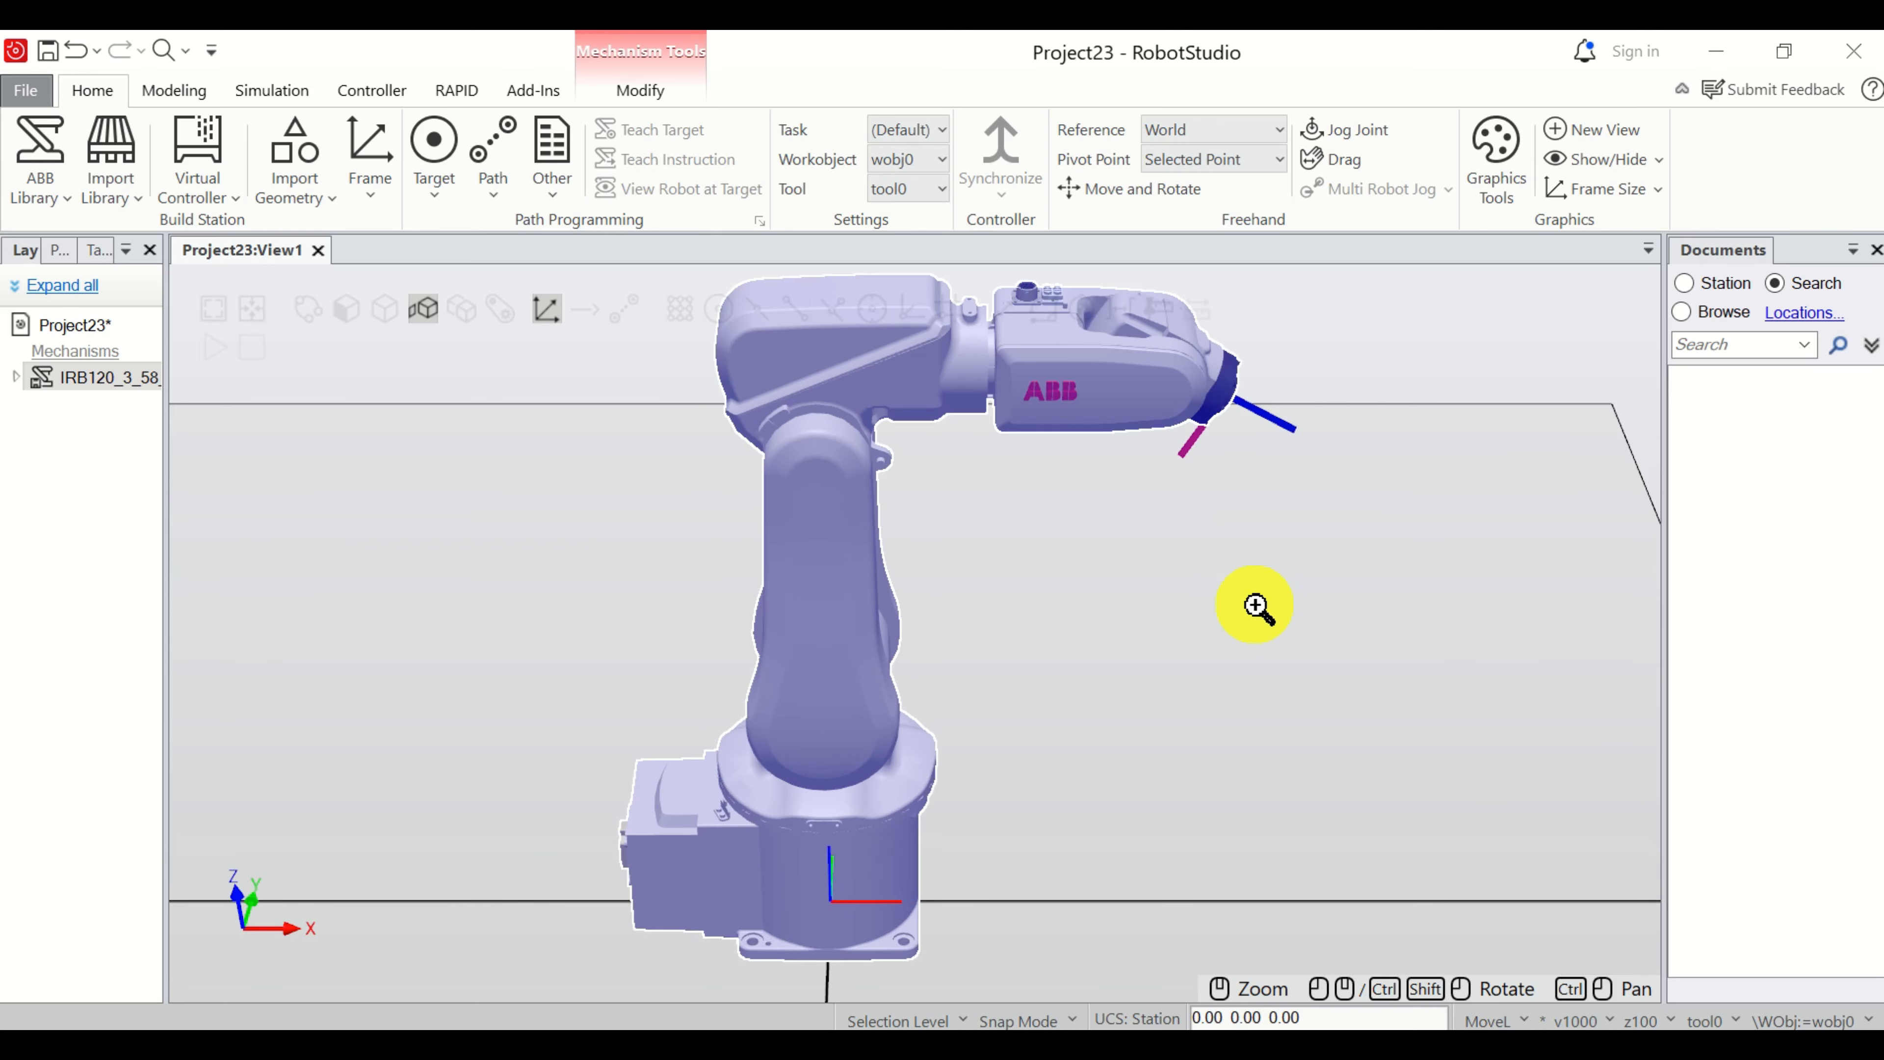
scroll(1235, 612, down, 1)
scroll(1219, 623, down, 1)
scroll(1245, 615, up, 2)
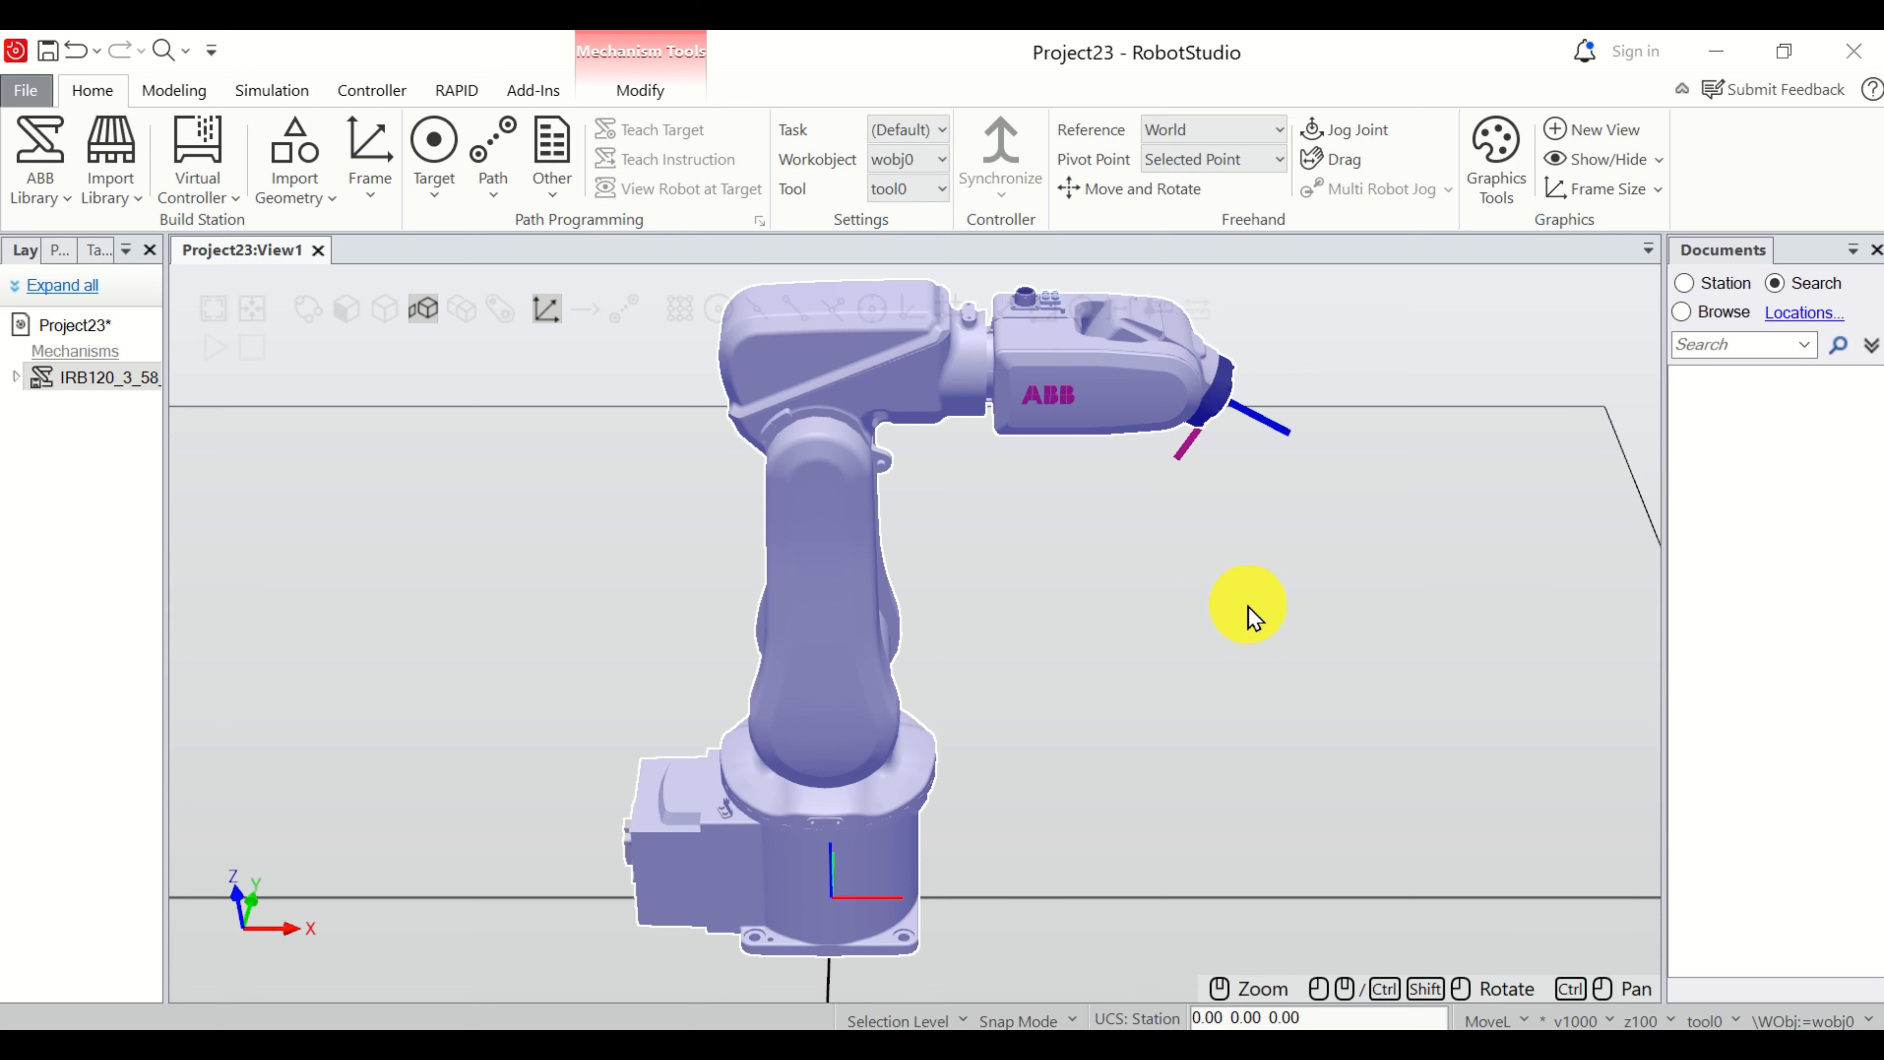
ctrl+shift+drag(1299, 612, 1237, 624)
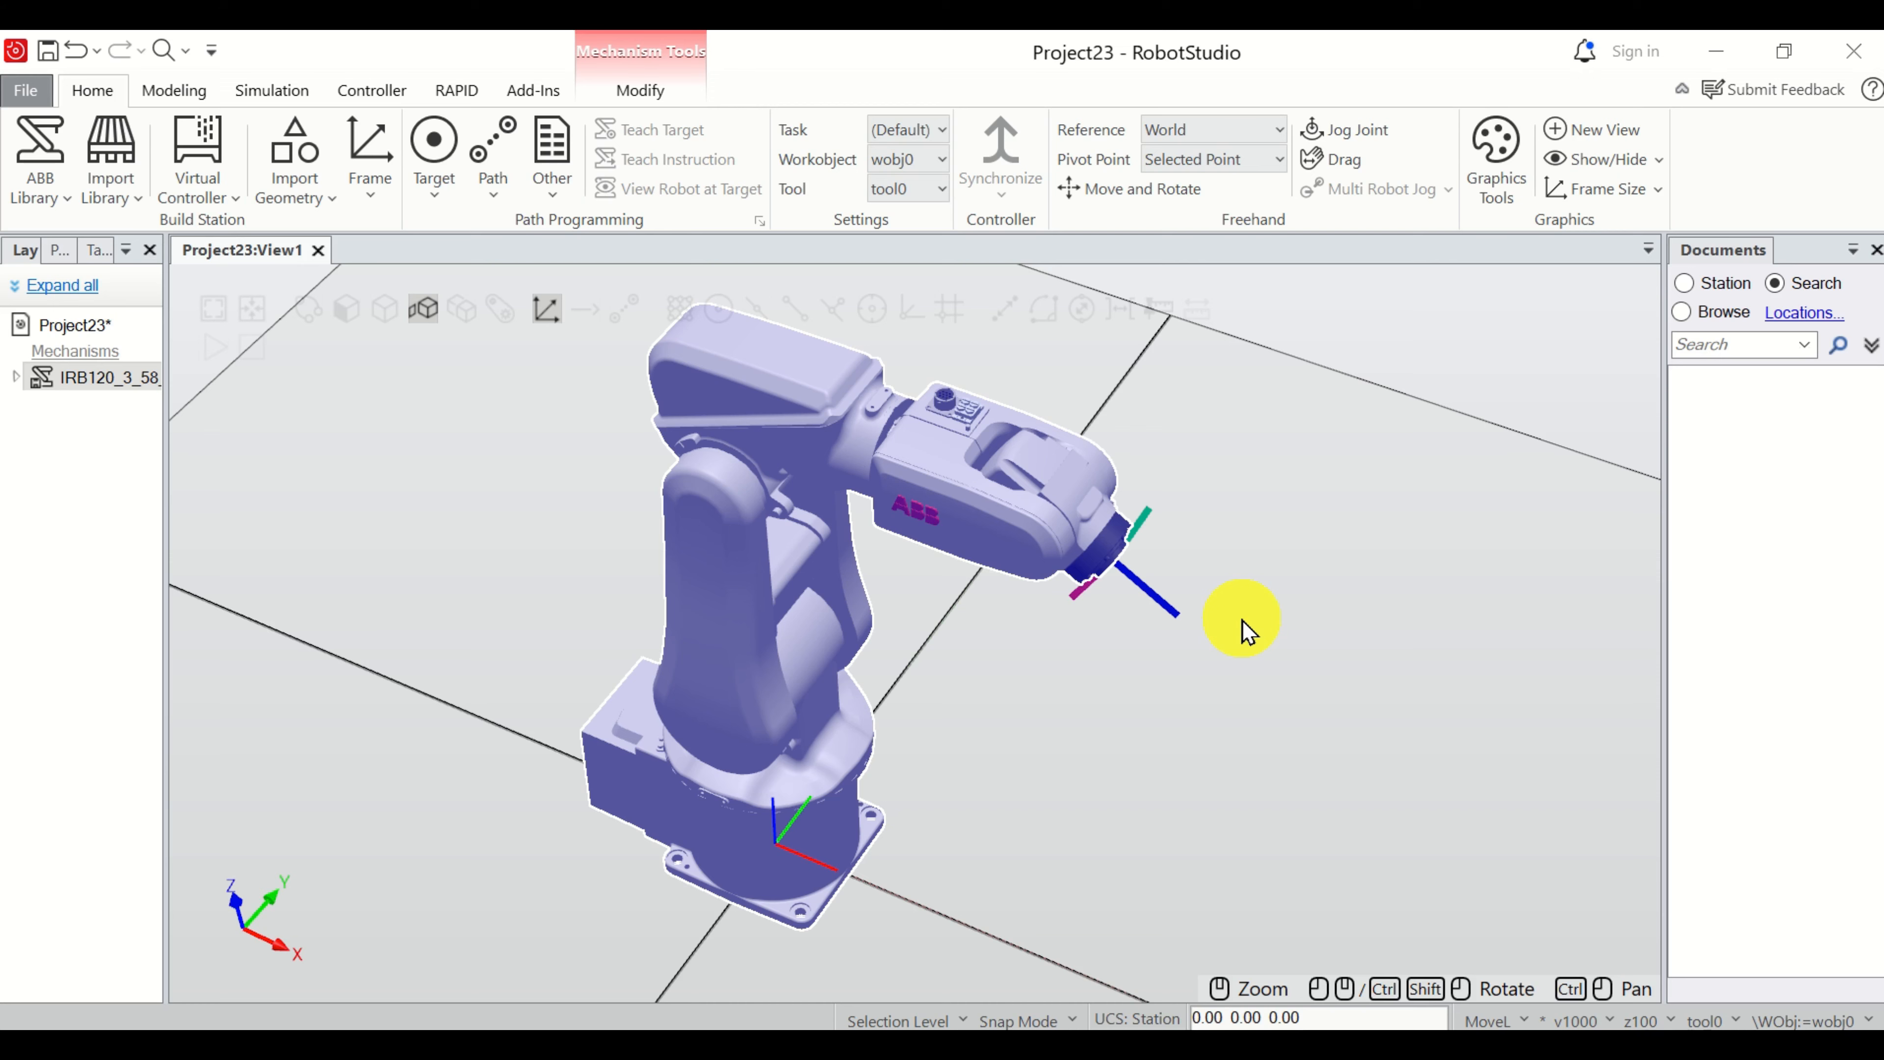
mouse_move(1242, 616)
ctrl+mouse_down()
mouse_move(1114, 627)
mouse_move(1381, 640)
mouse_move(1161, 643)
mouse_move(1312, 631)
mouse_move(1224, 648)
ctrl+mouse_up()
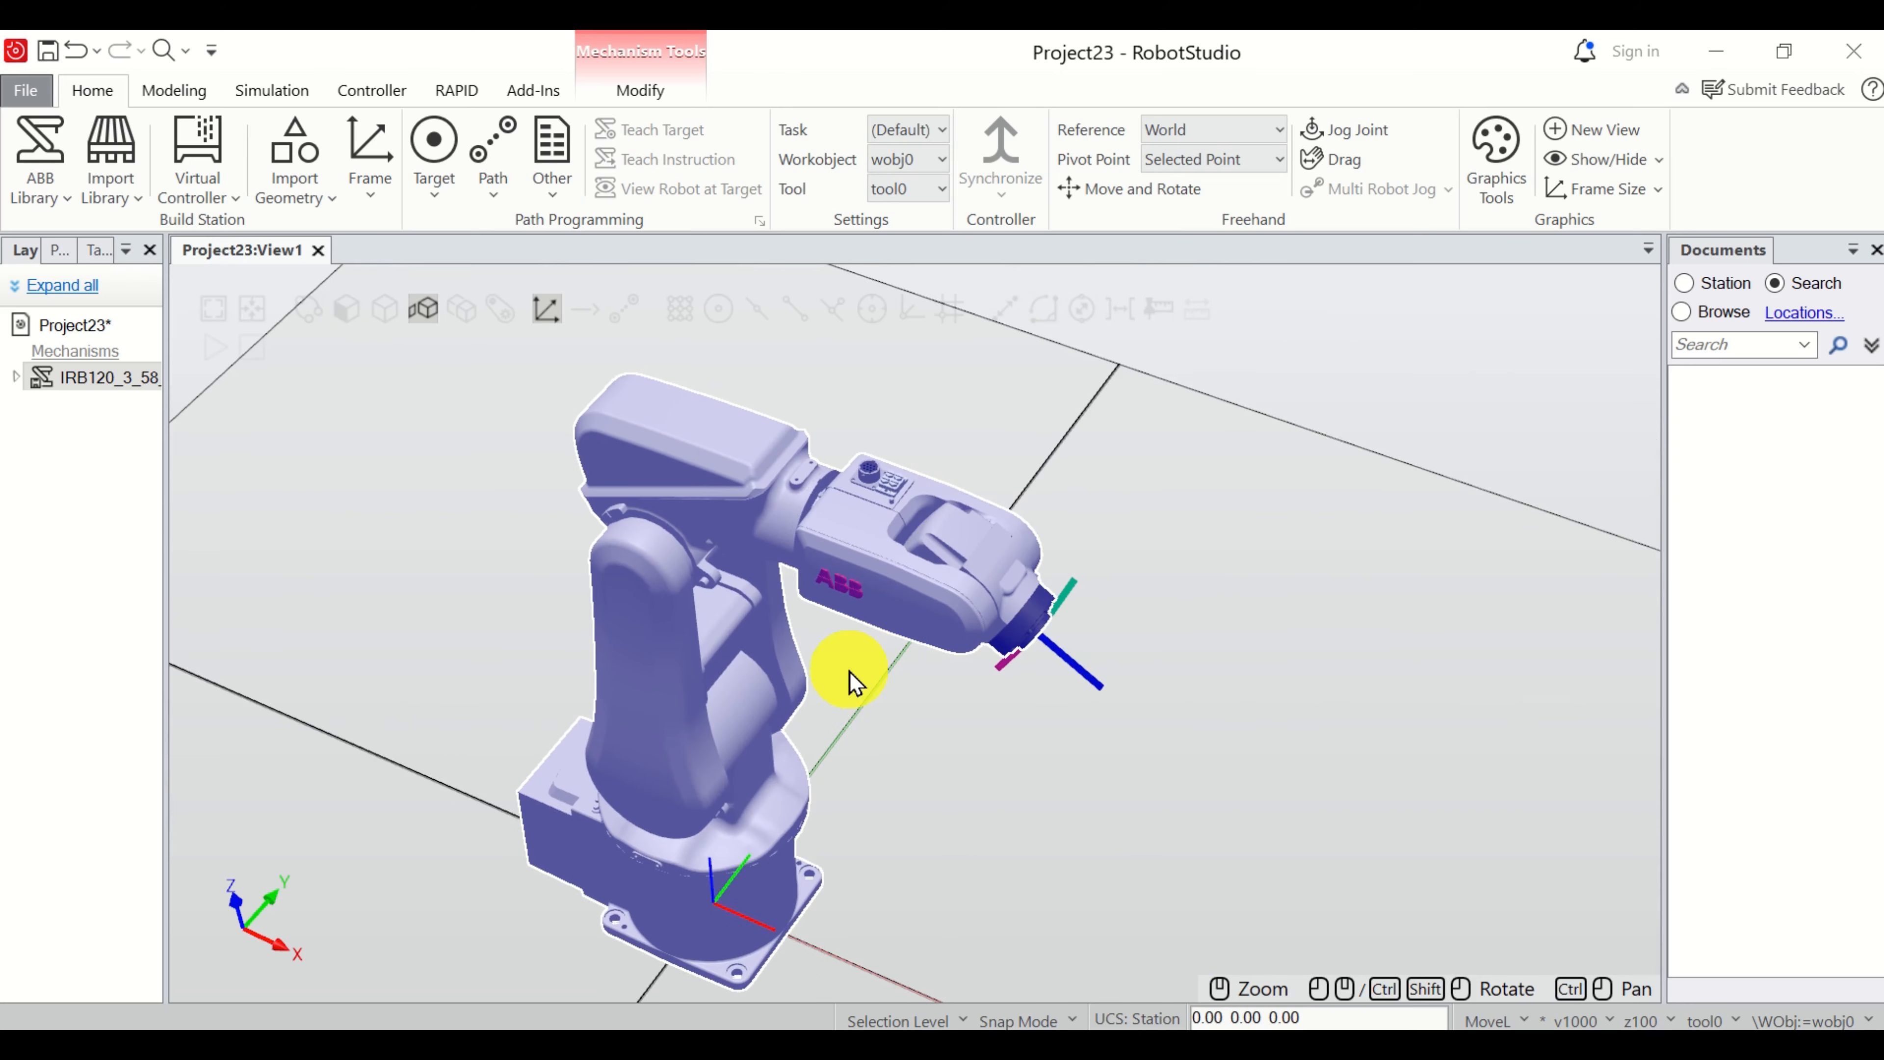
scroll(851, 673, down, 1)
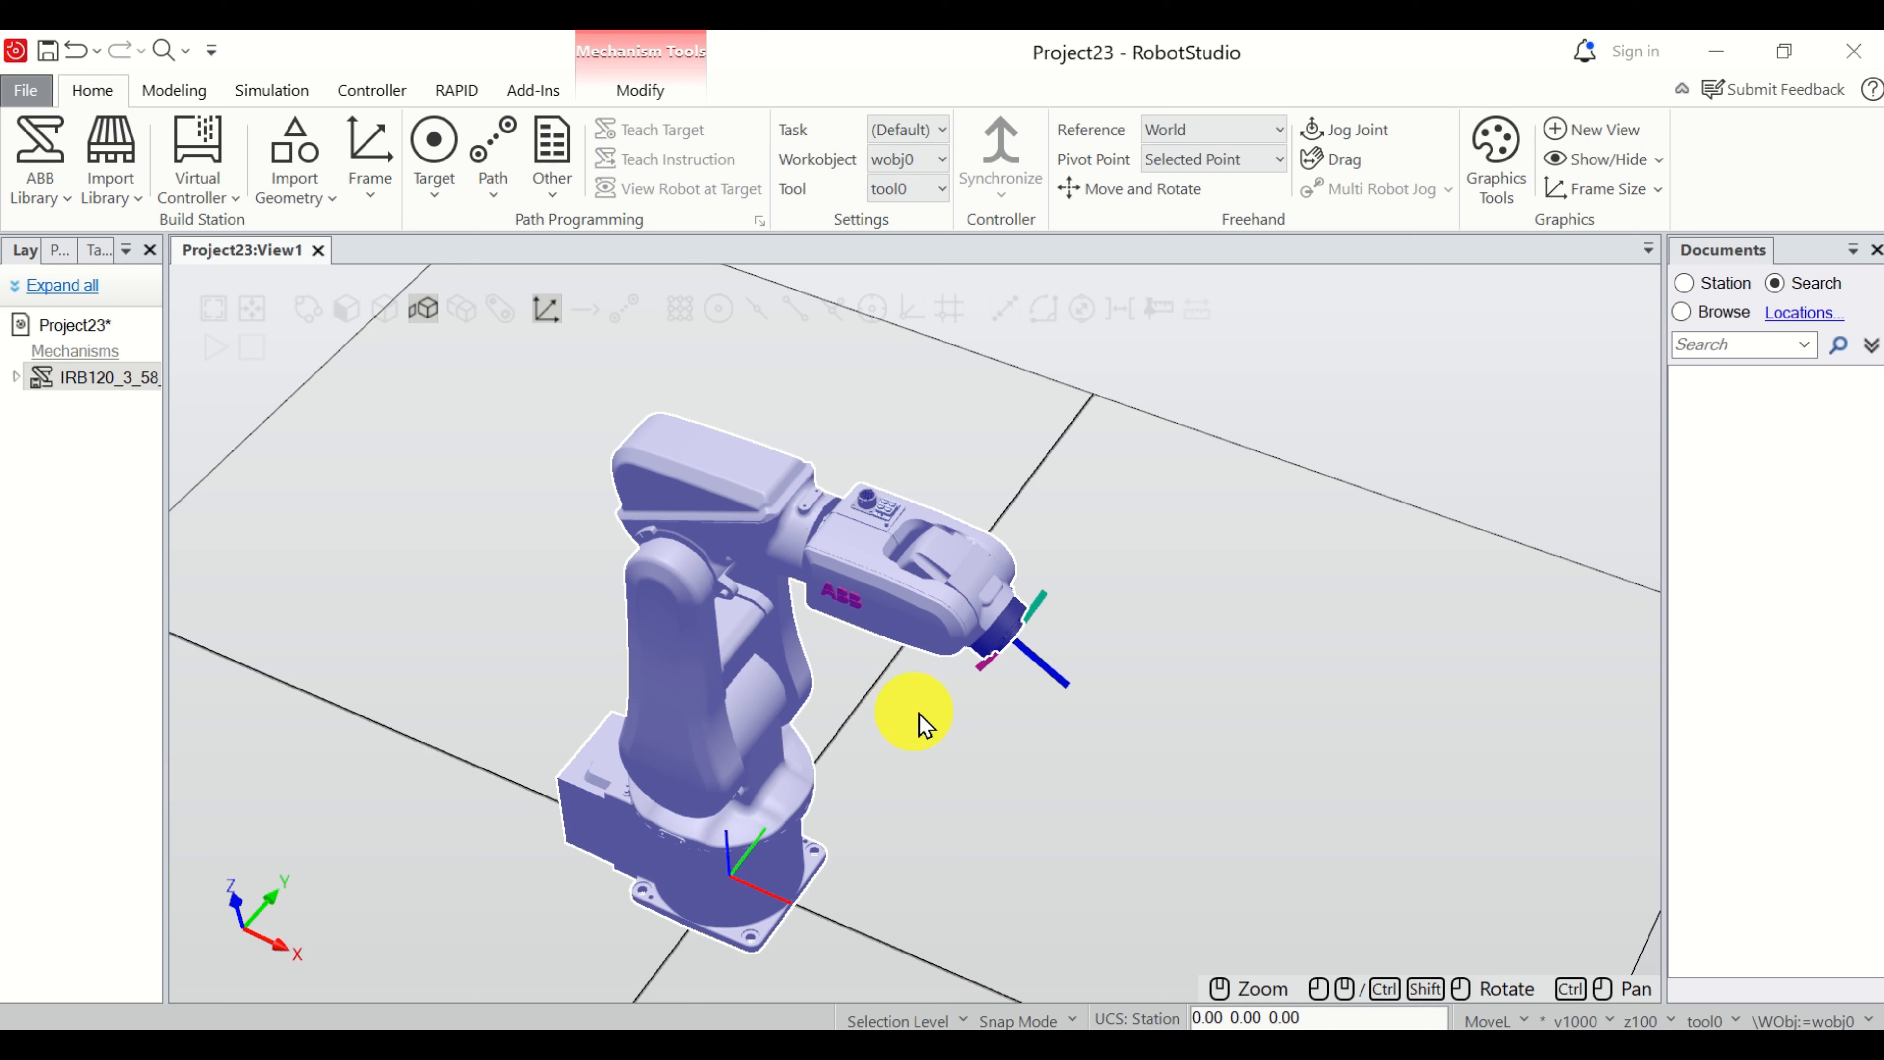
scroll(892, 730, down, 2)
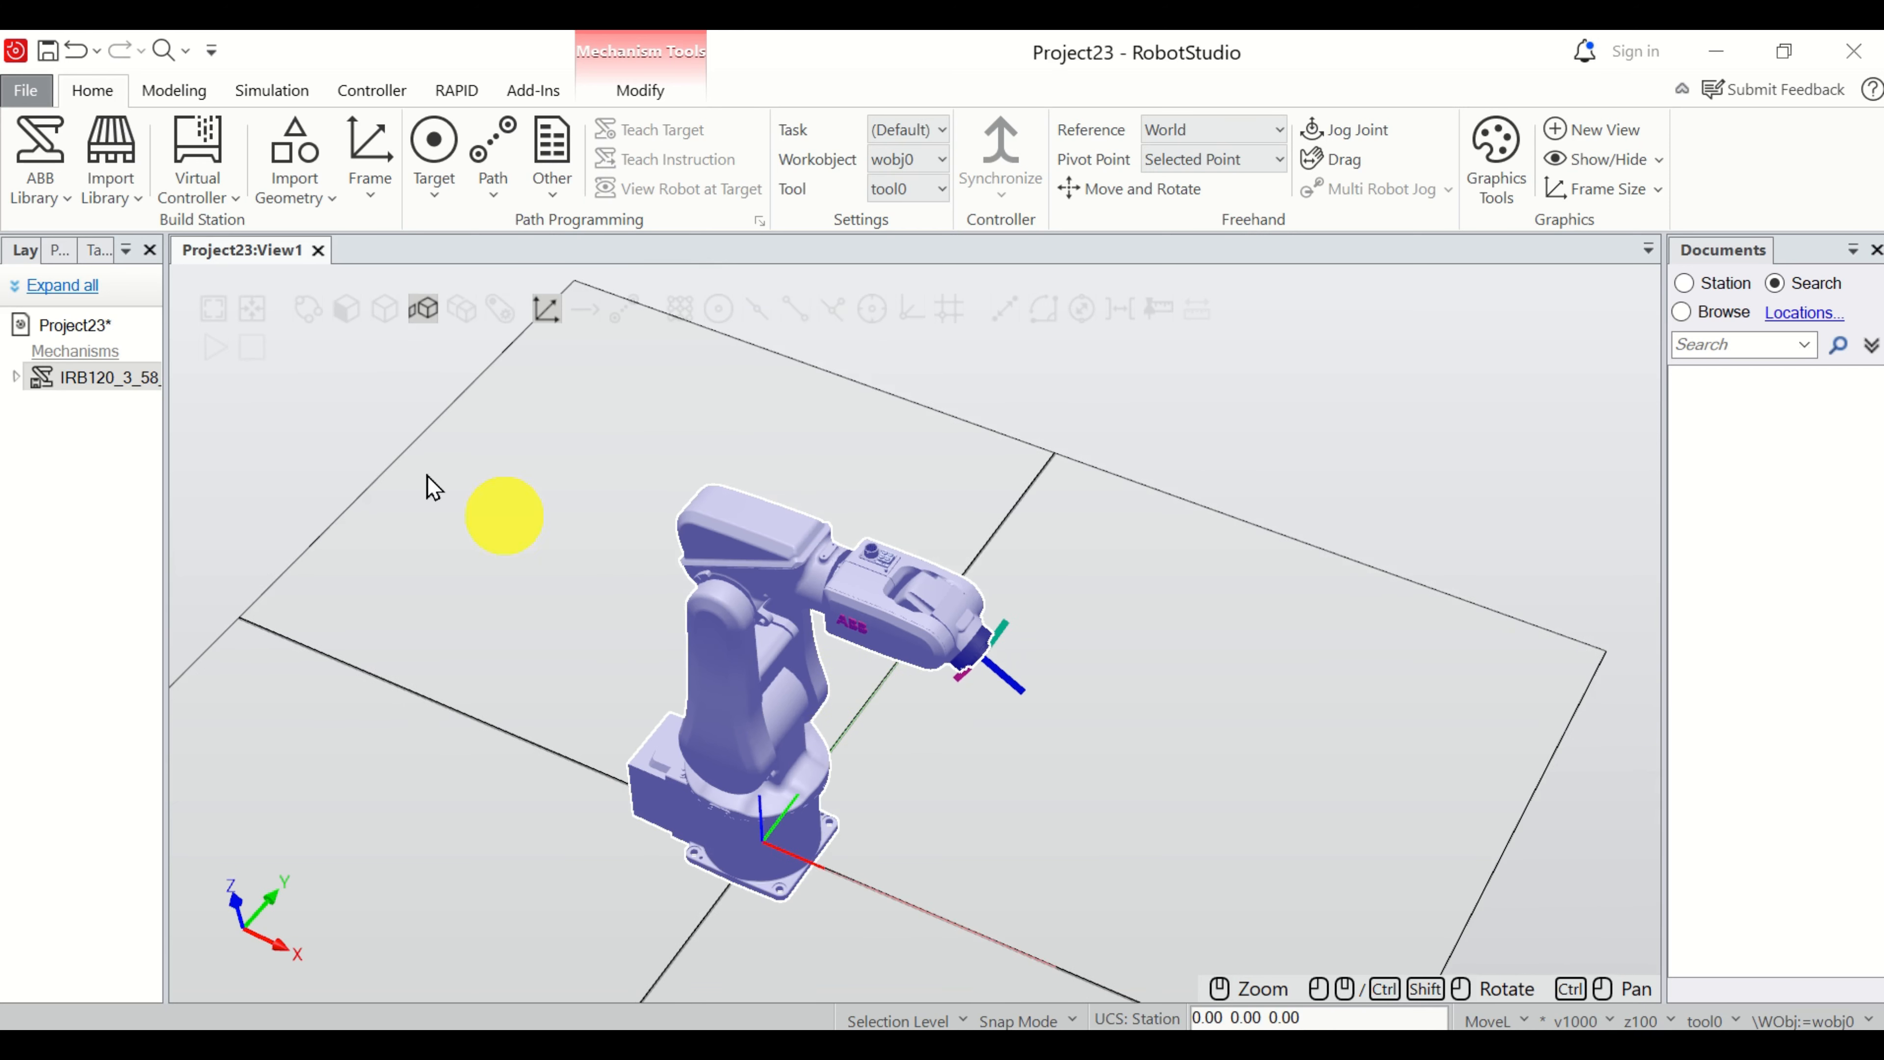
Import the Pen tool from the Training Objects components into the station.
click(133, 212)
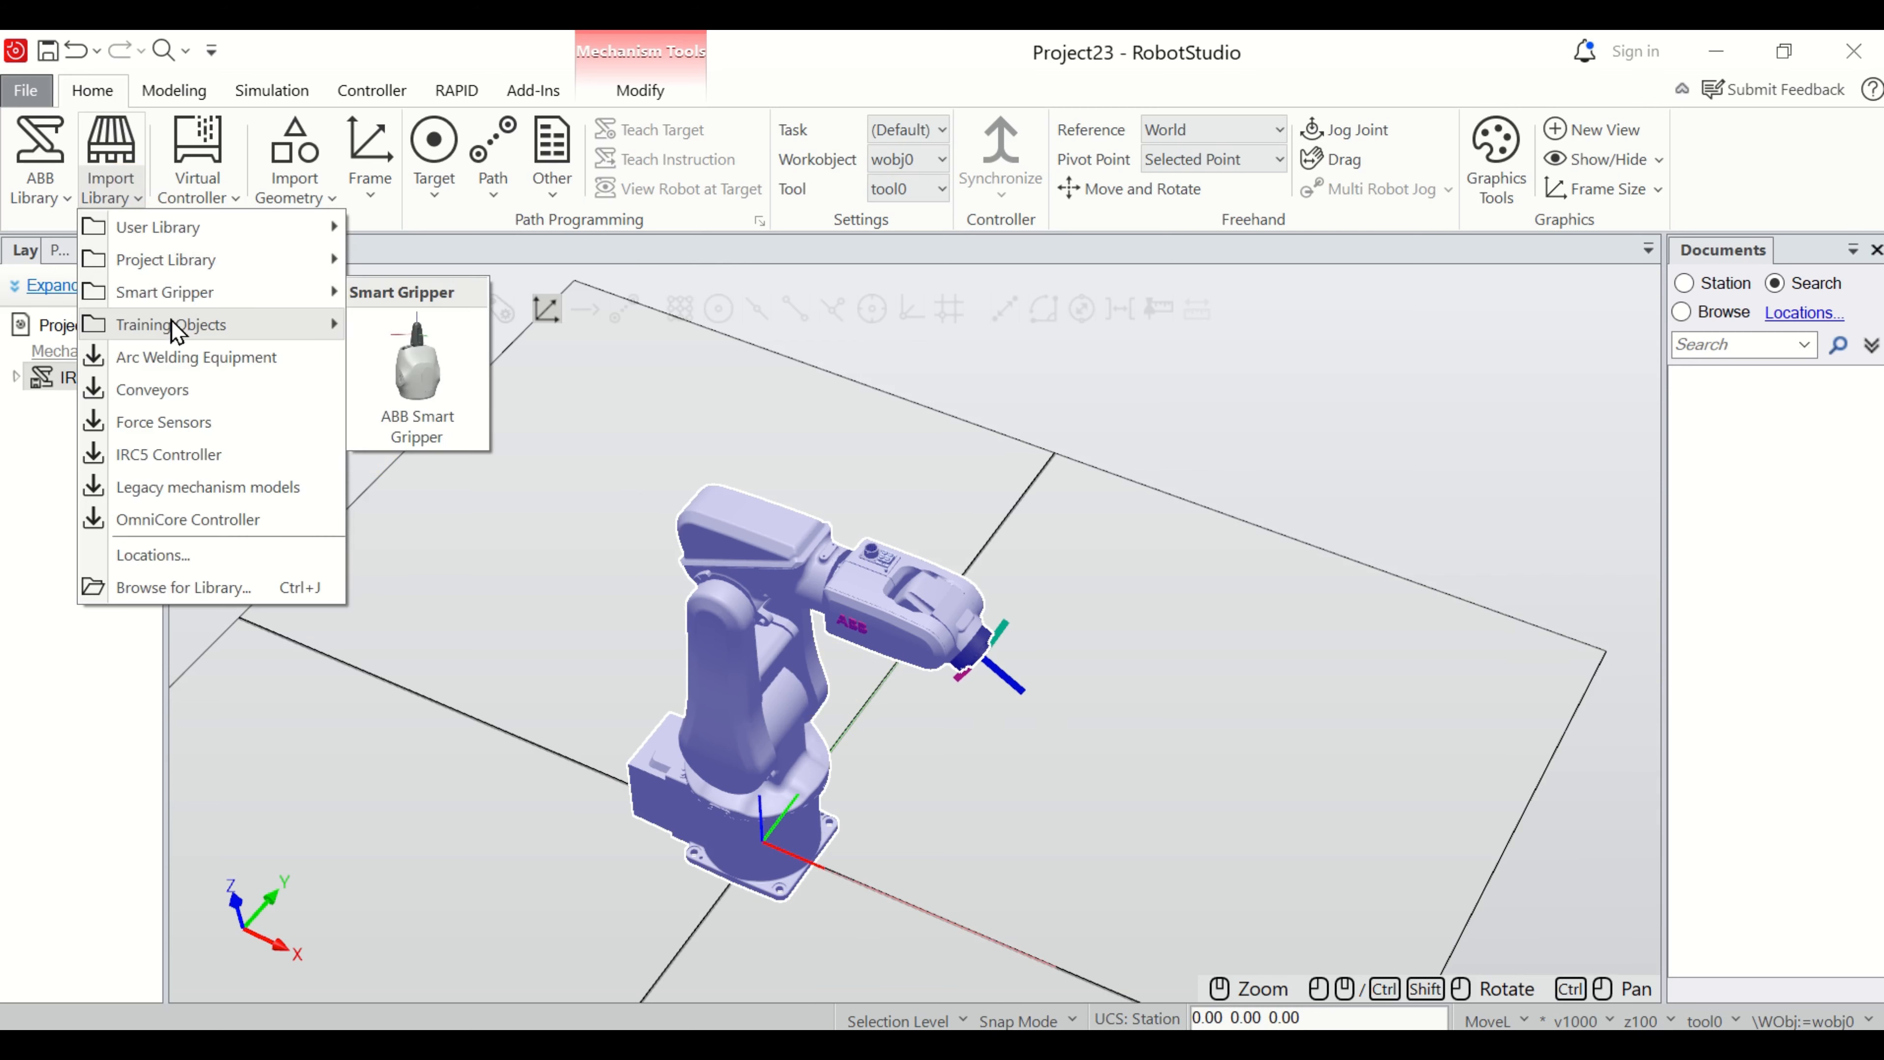
mouse_move(176, 331)
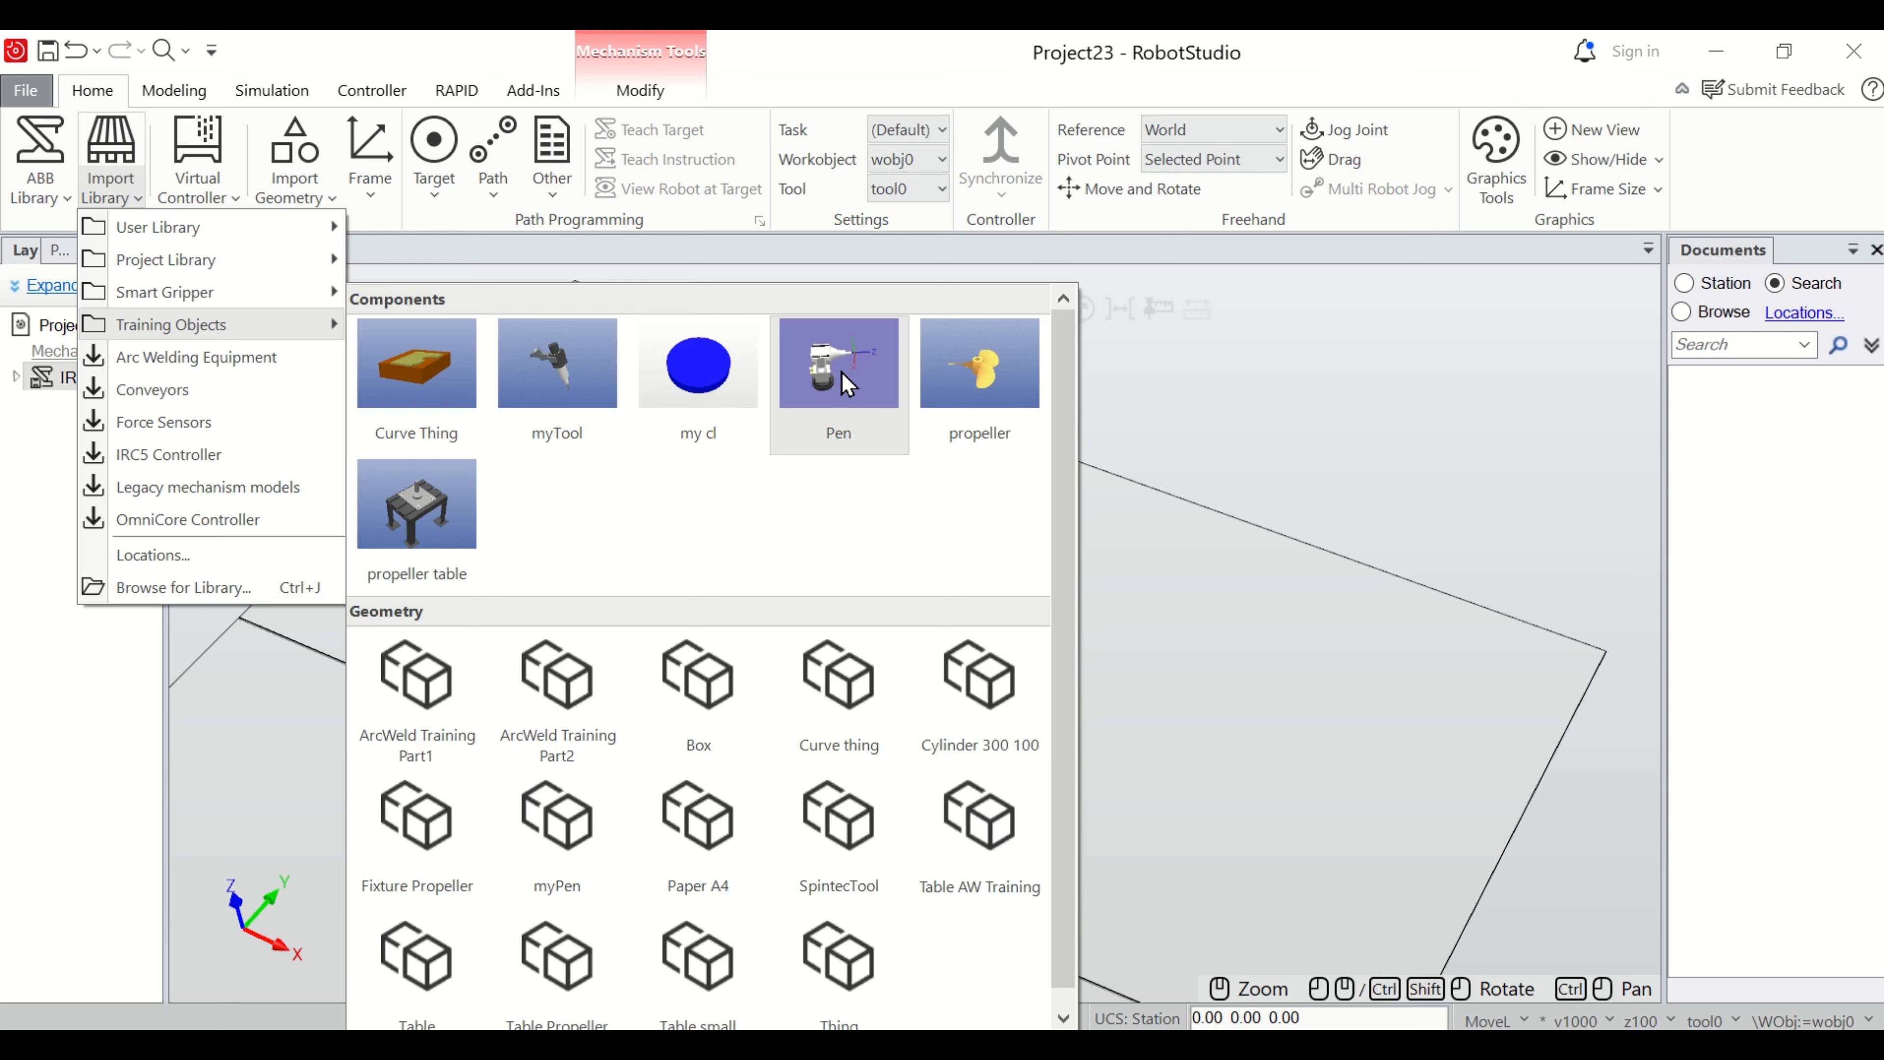
mouse_move(233, 300)
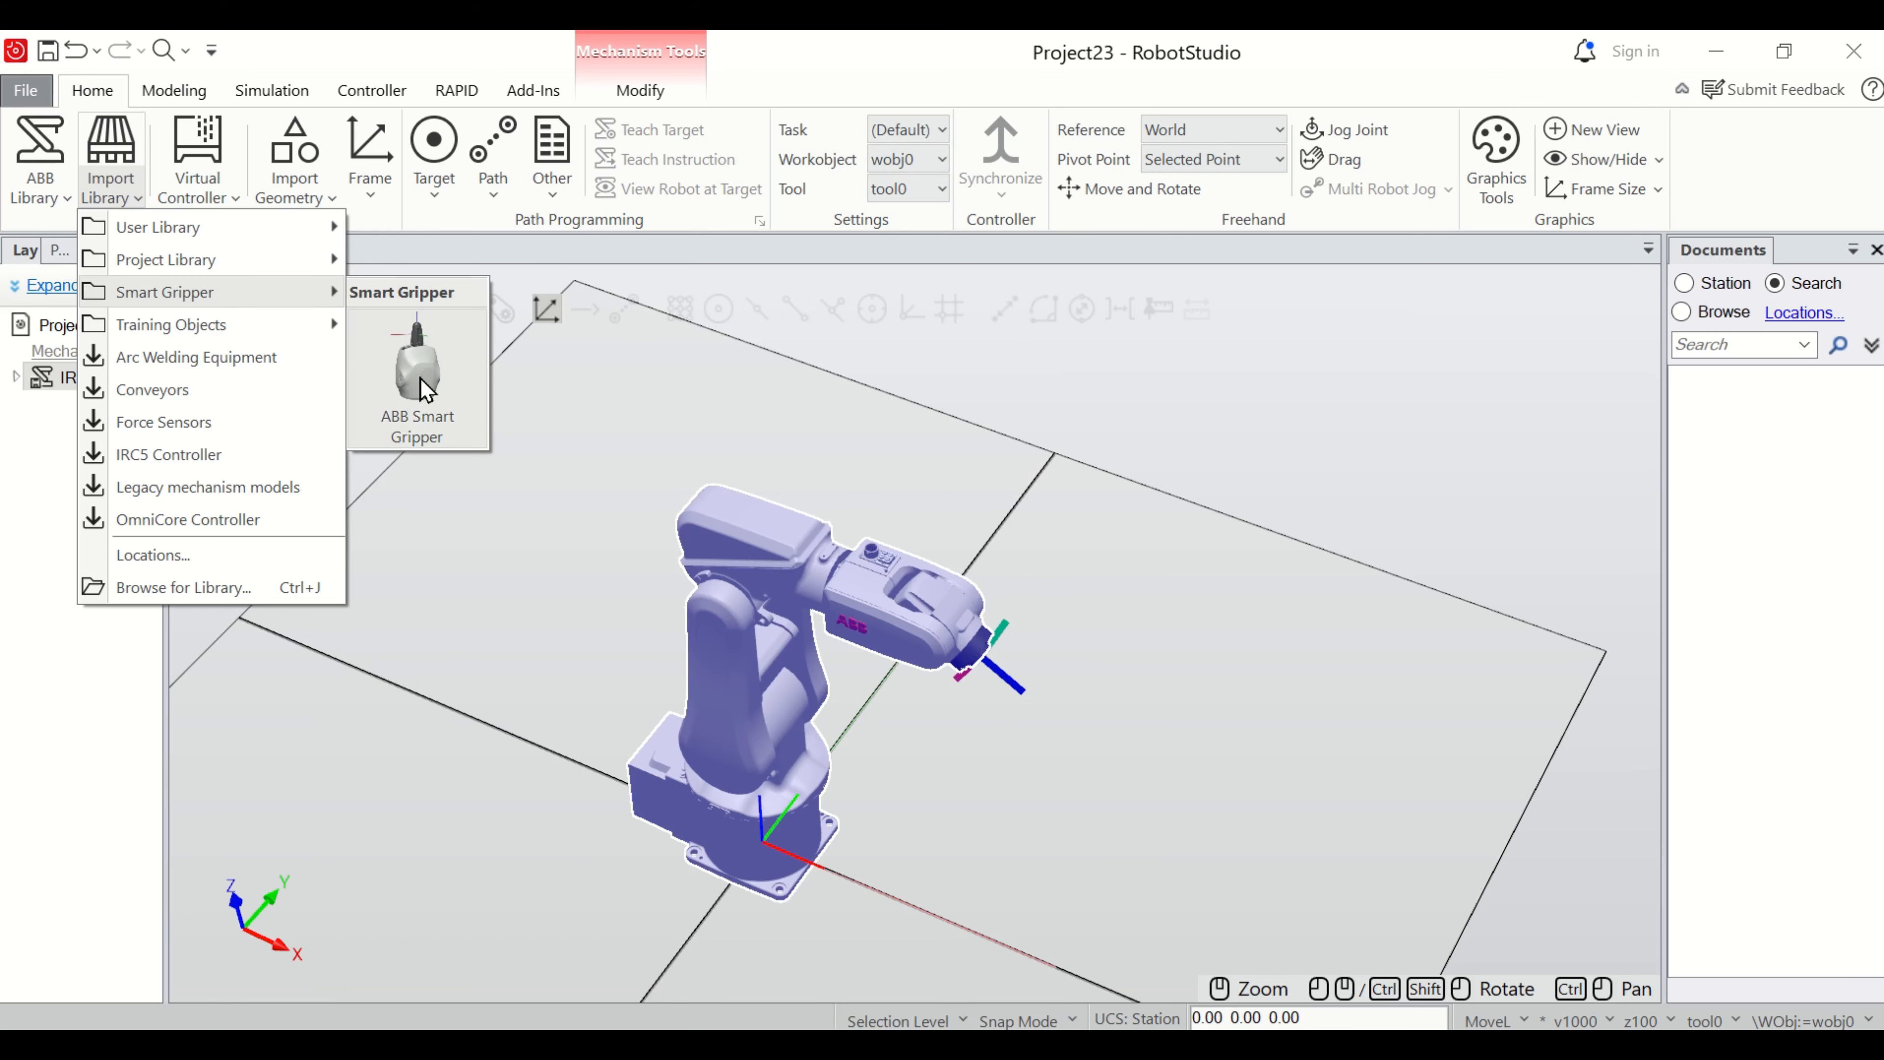
mouse_move(283, 339)
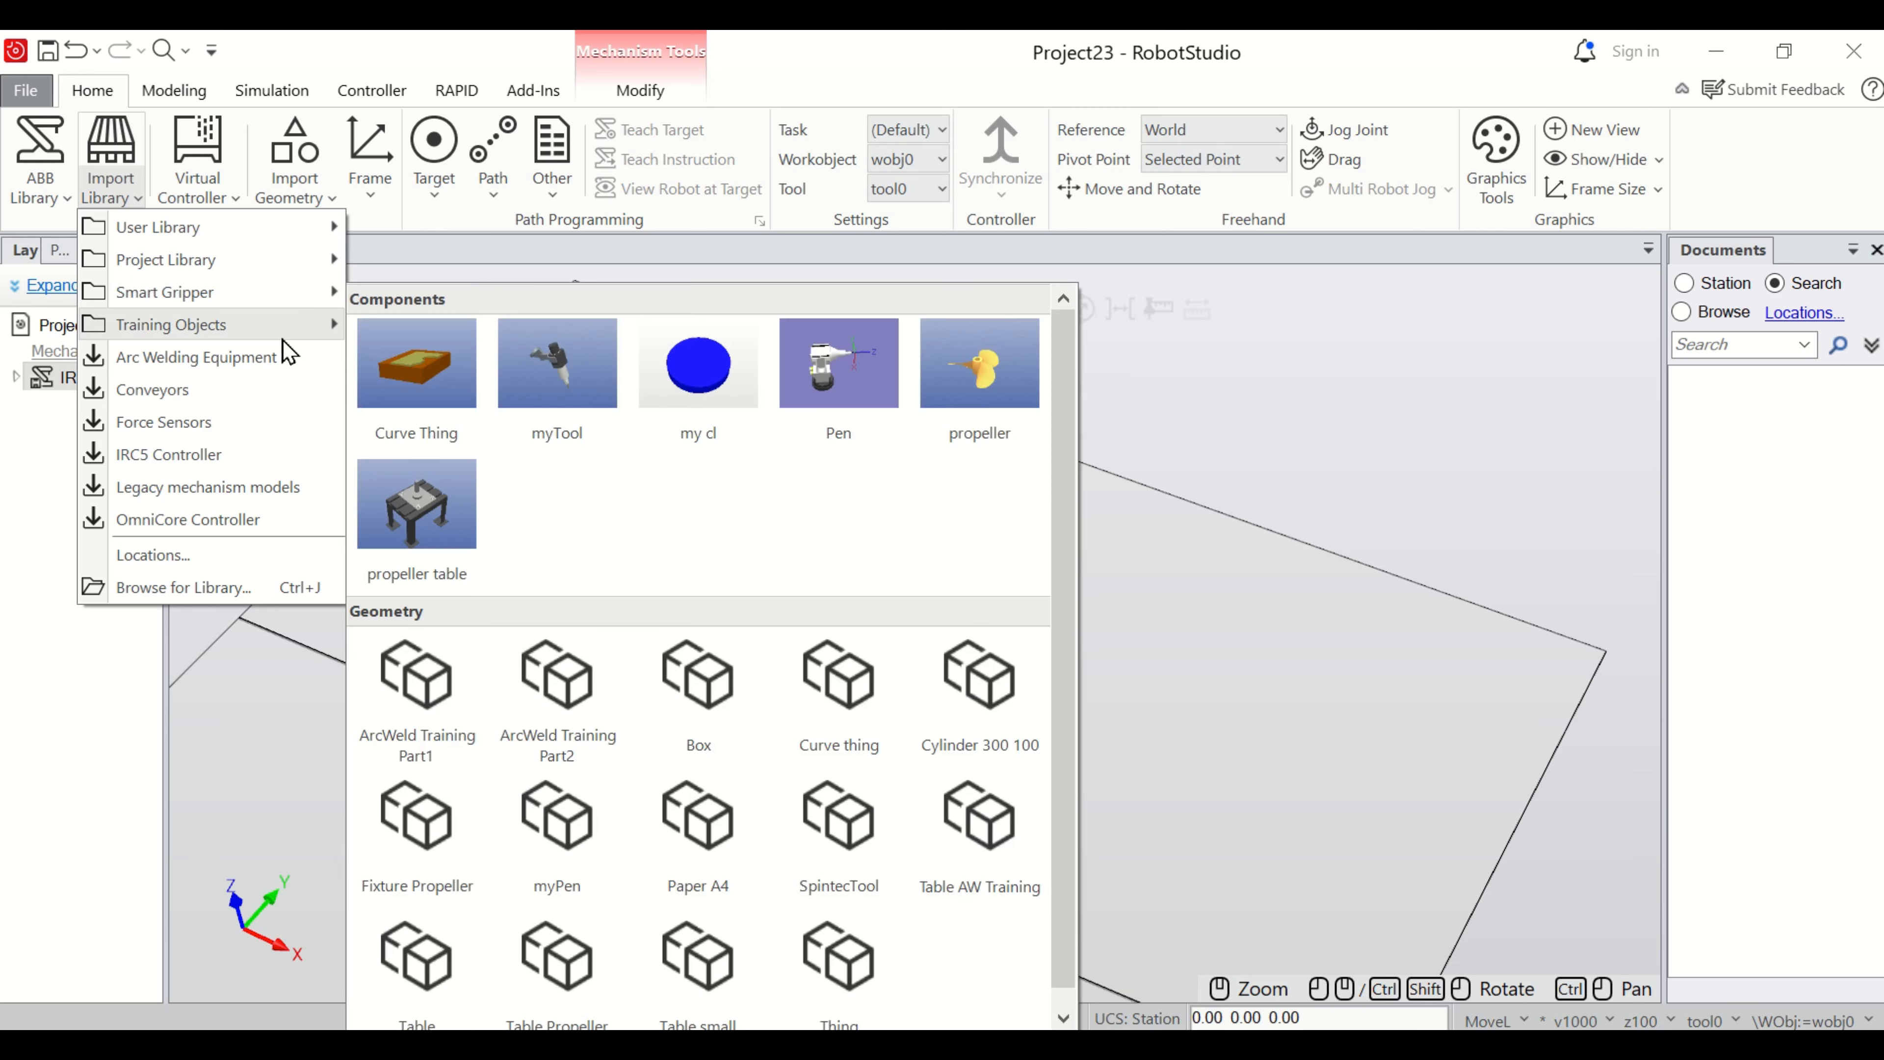
click(841, 375)
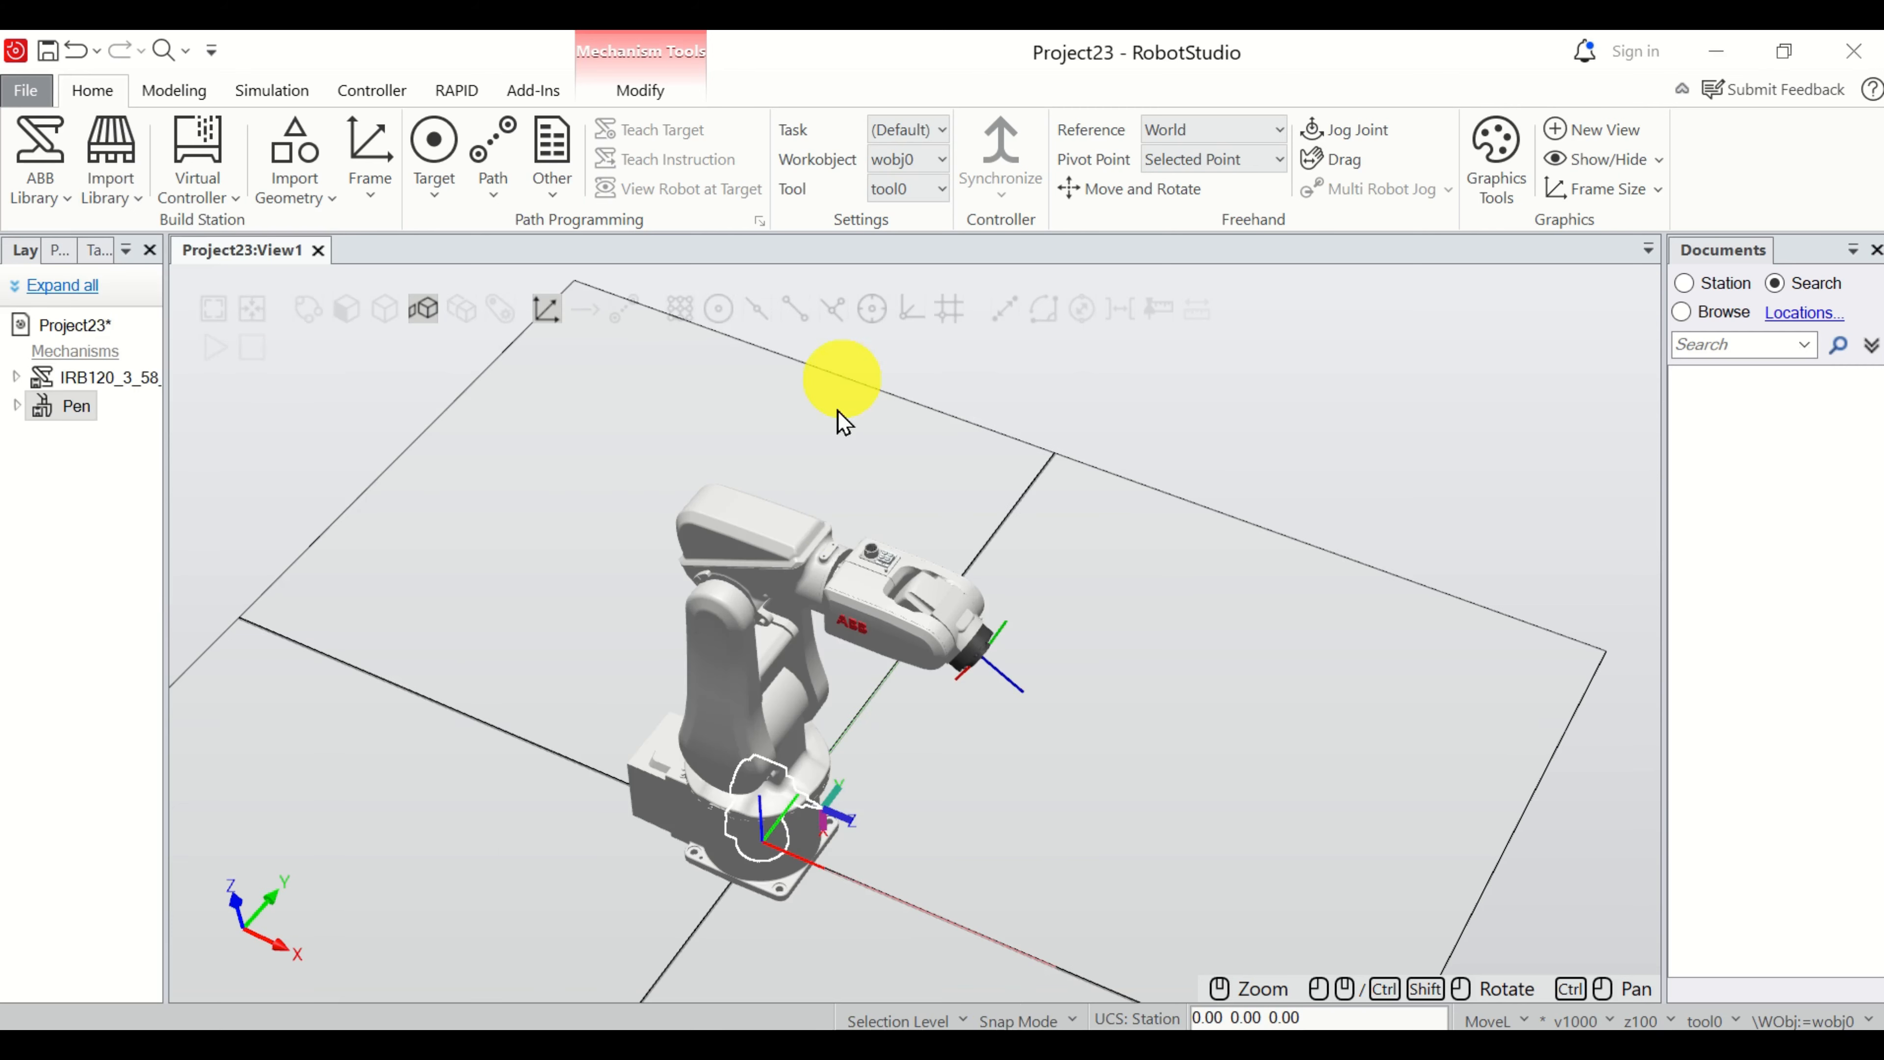
Examine the imported pen's placement relative to the robot base, and widen the layout browser.
scroll(799, 846, up, 10)
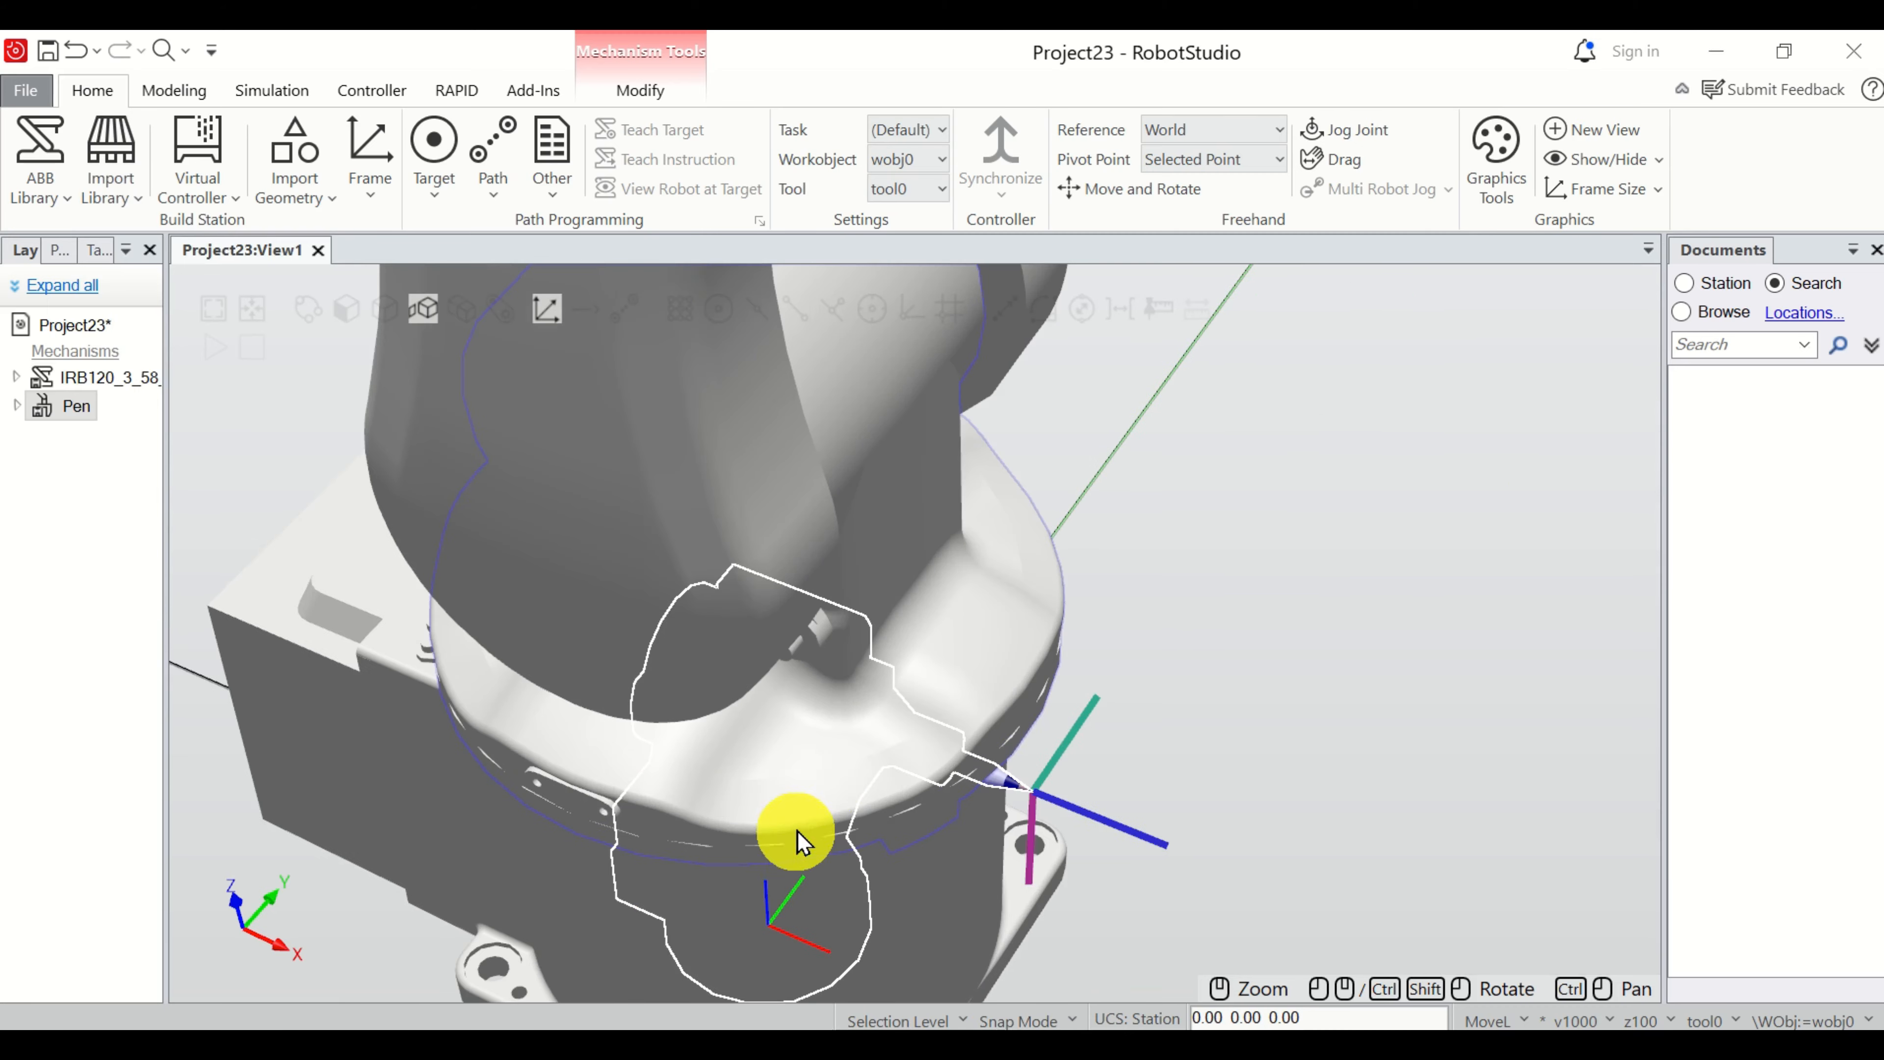
scroll(867, 660, down, 5)
scroll(863, 660, up, 10)
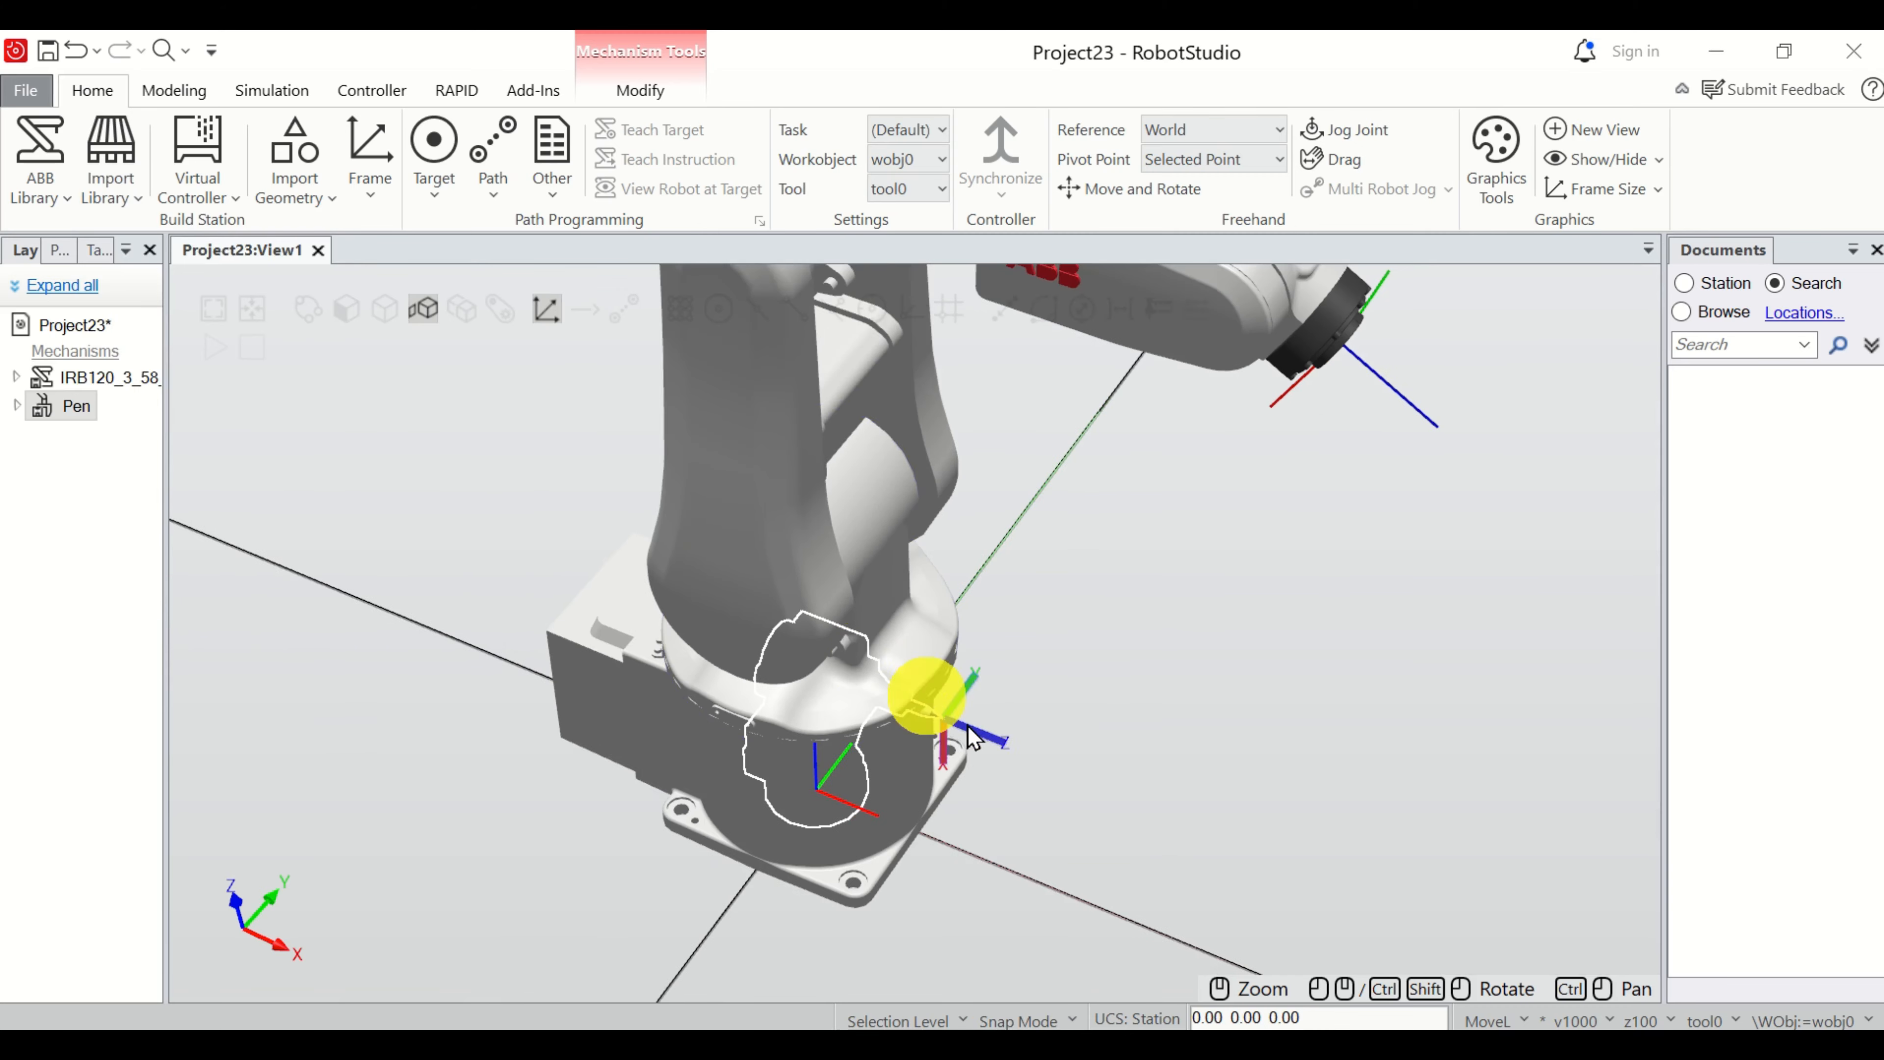
scroll(931, 721, down, 8)
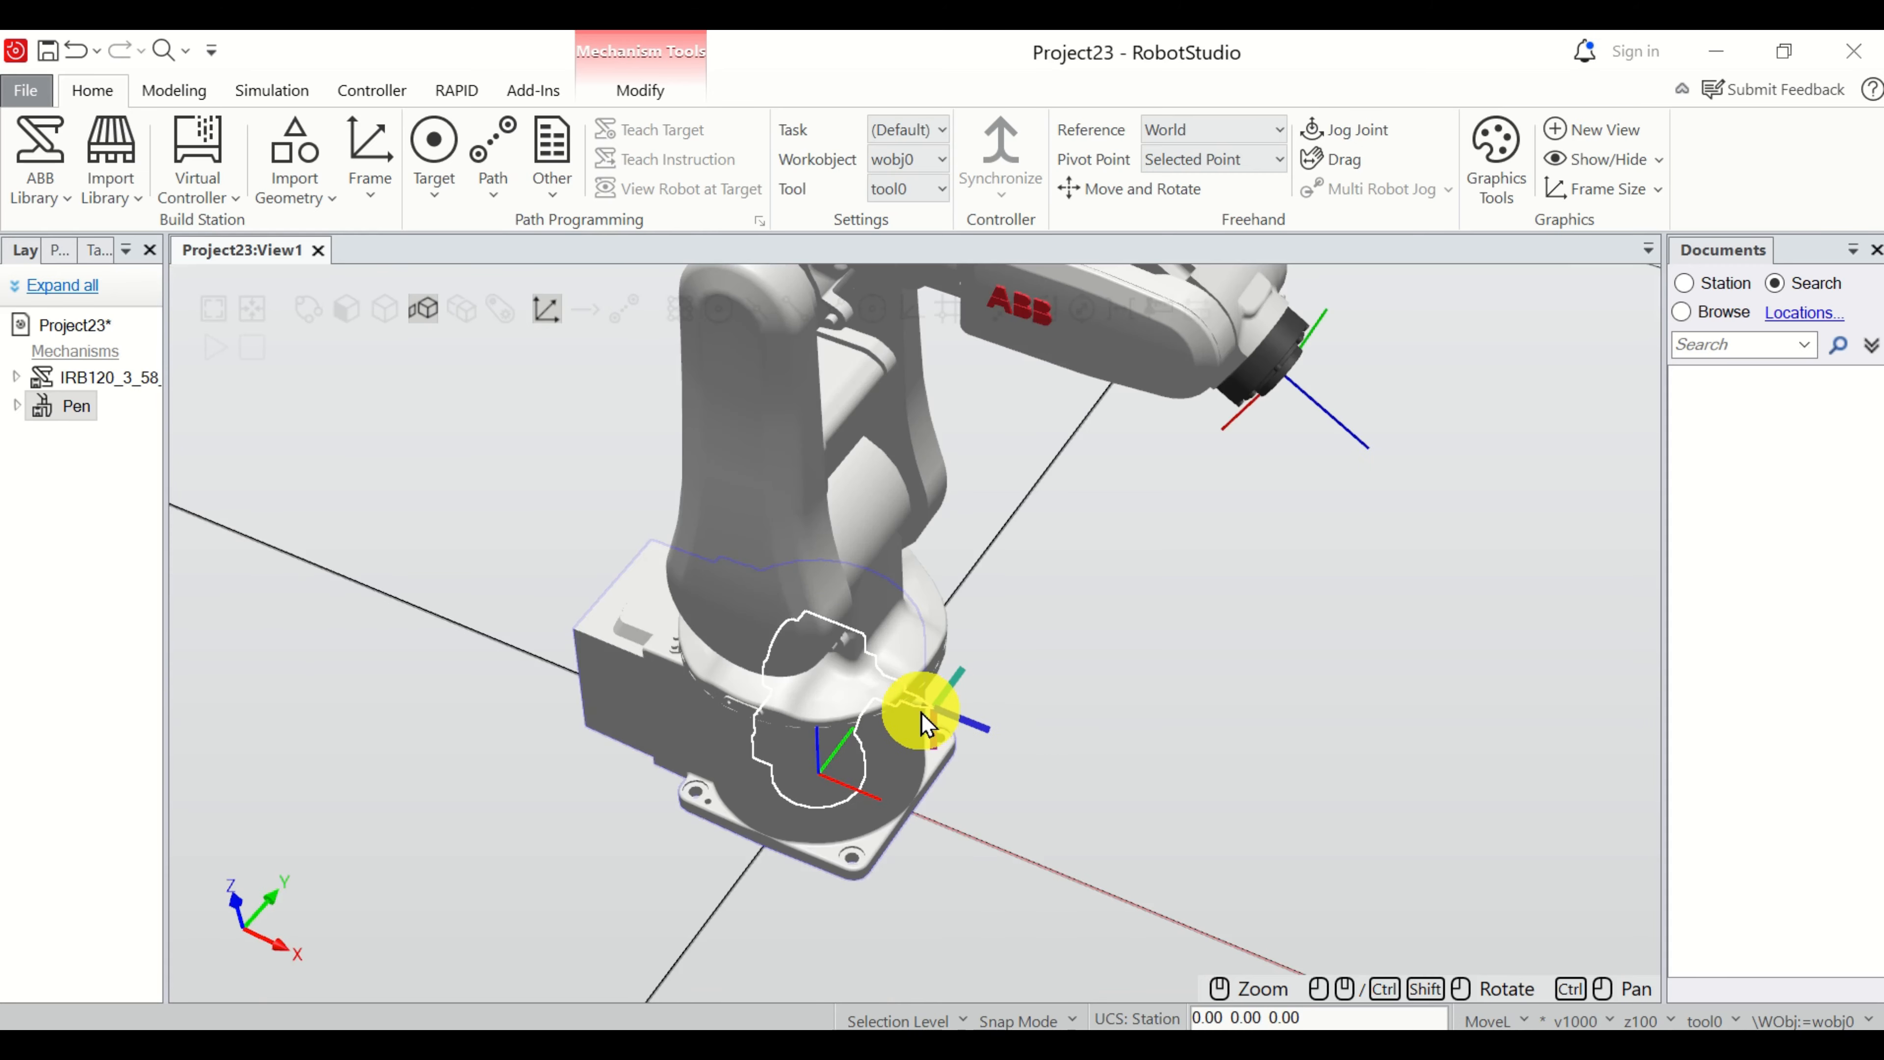
drag(165, 442, 273, 438)
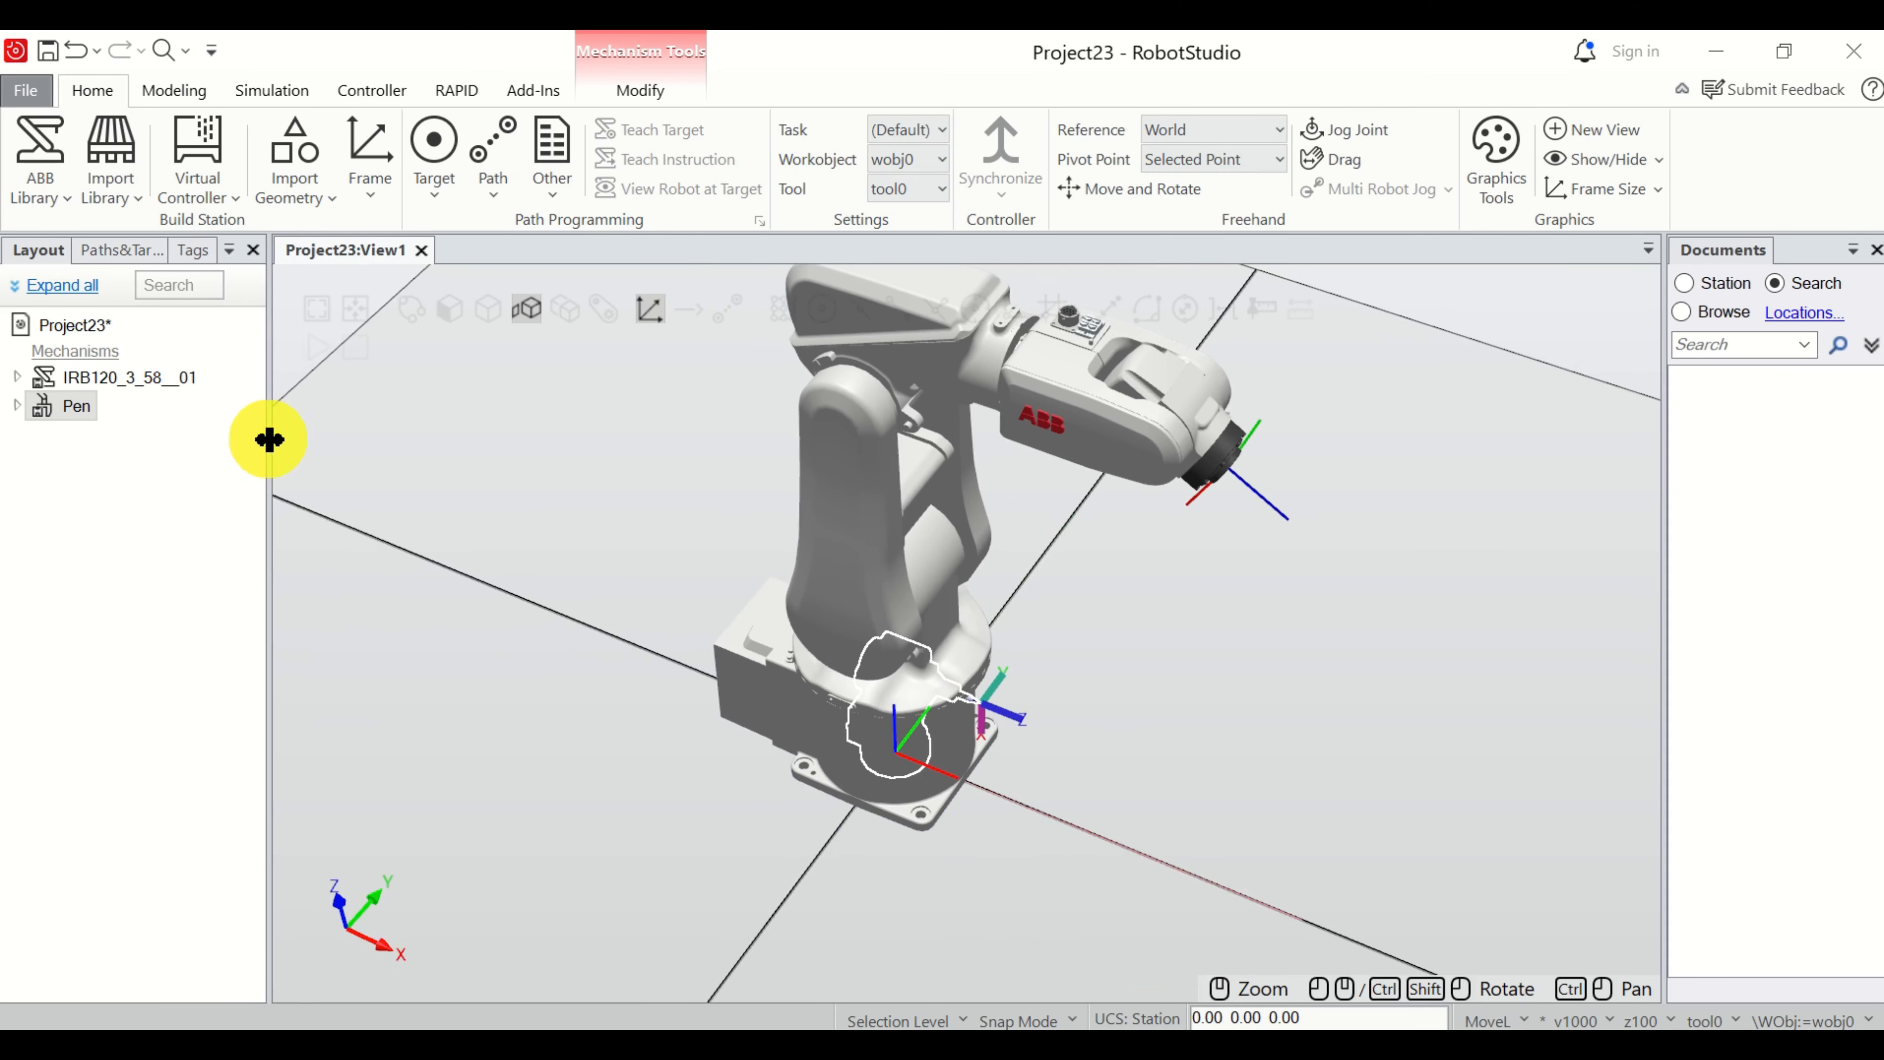
scroll(913, 770, up, 6)
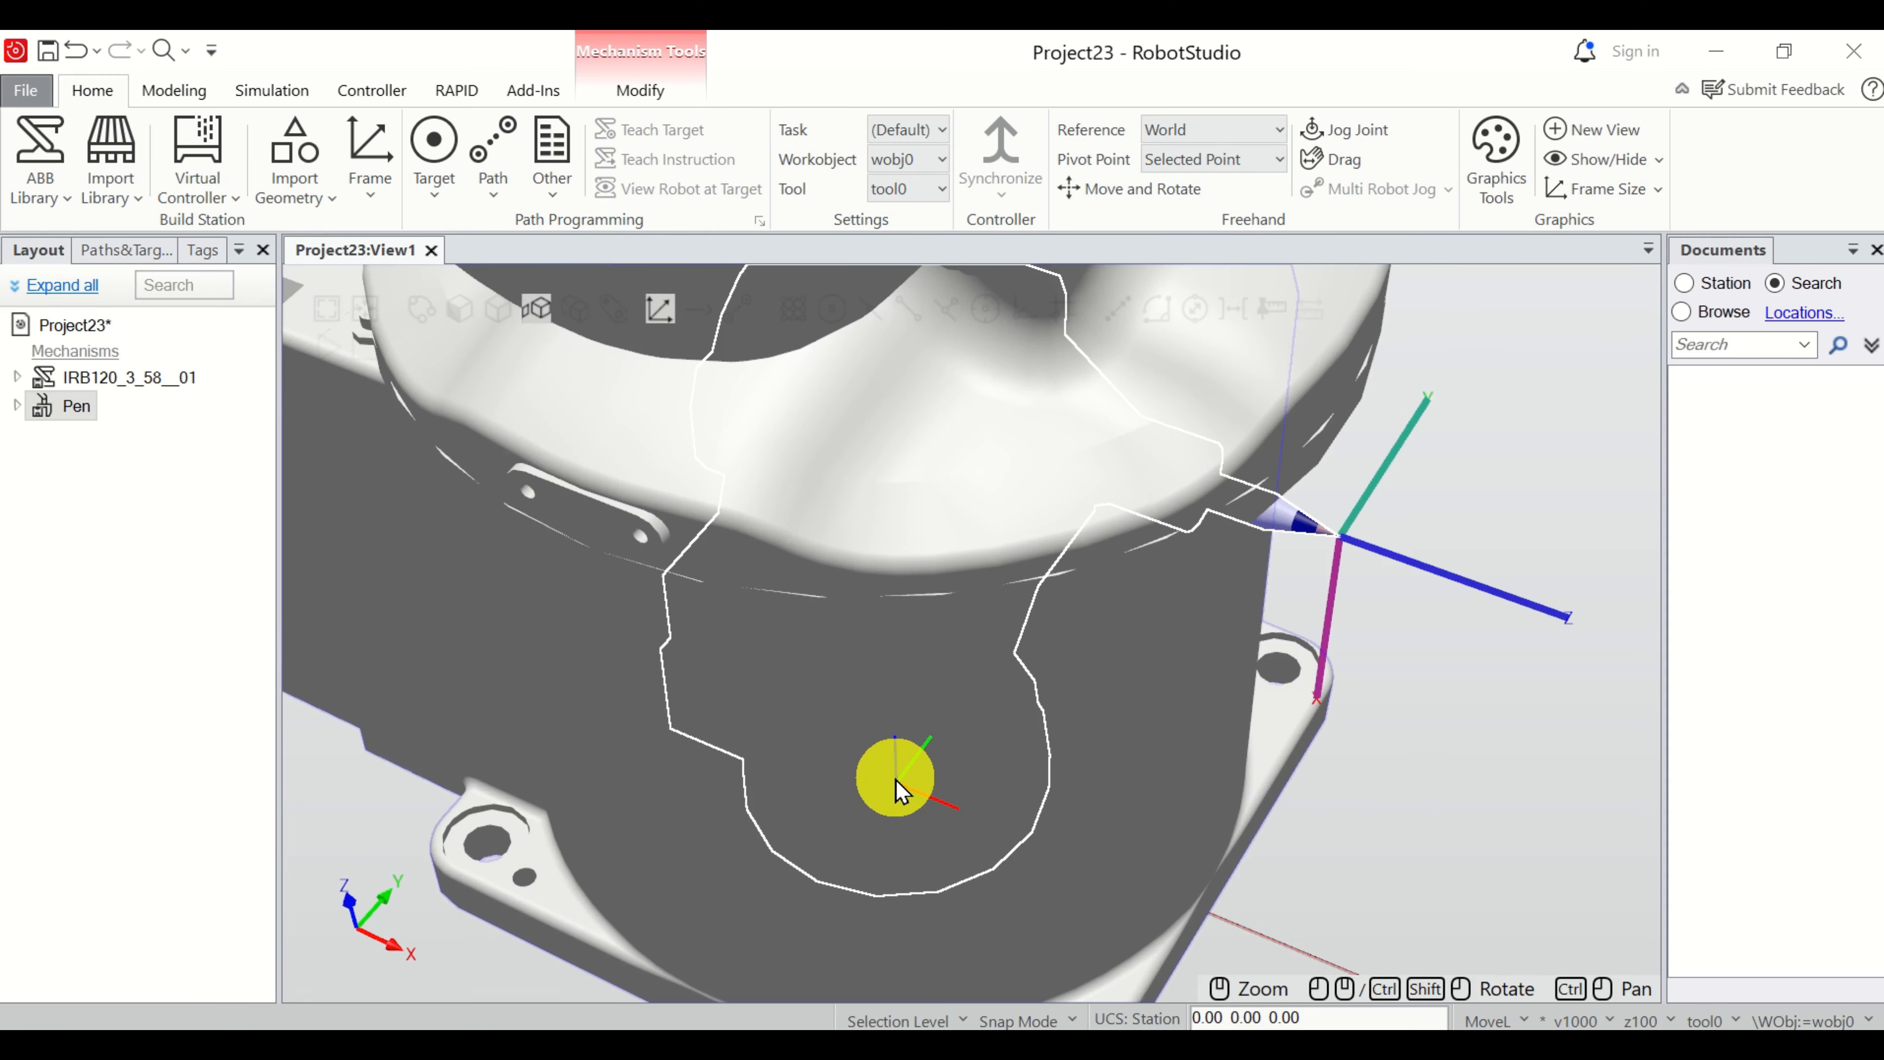
scroll(895, 778, down, 8)
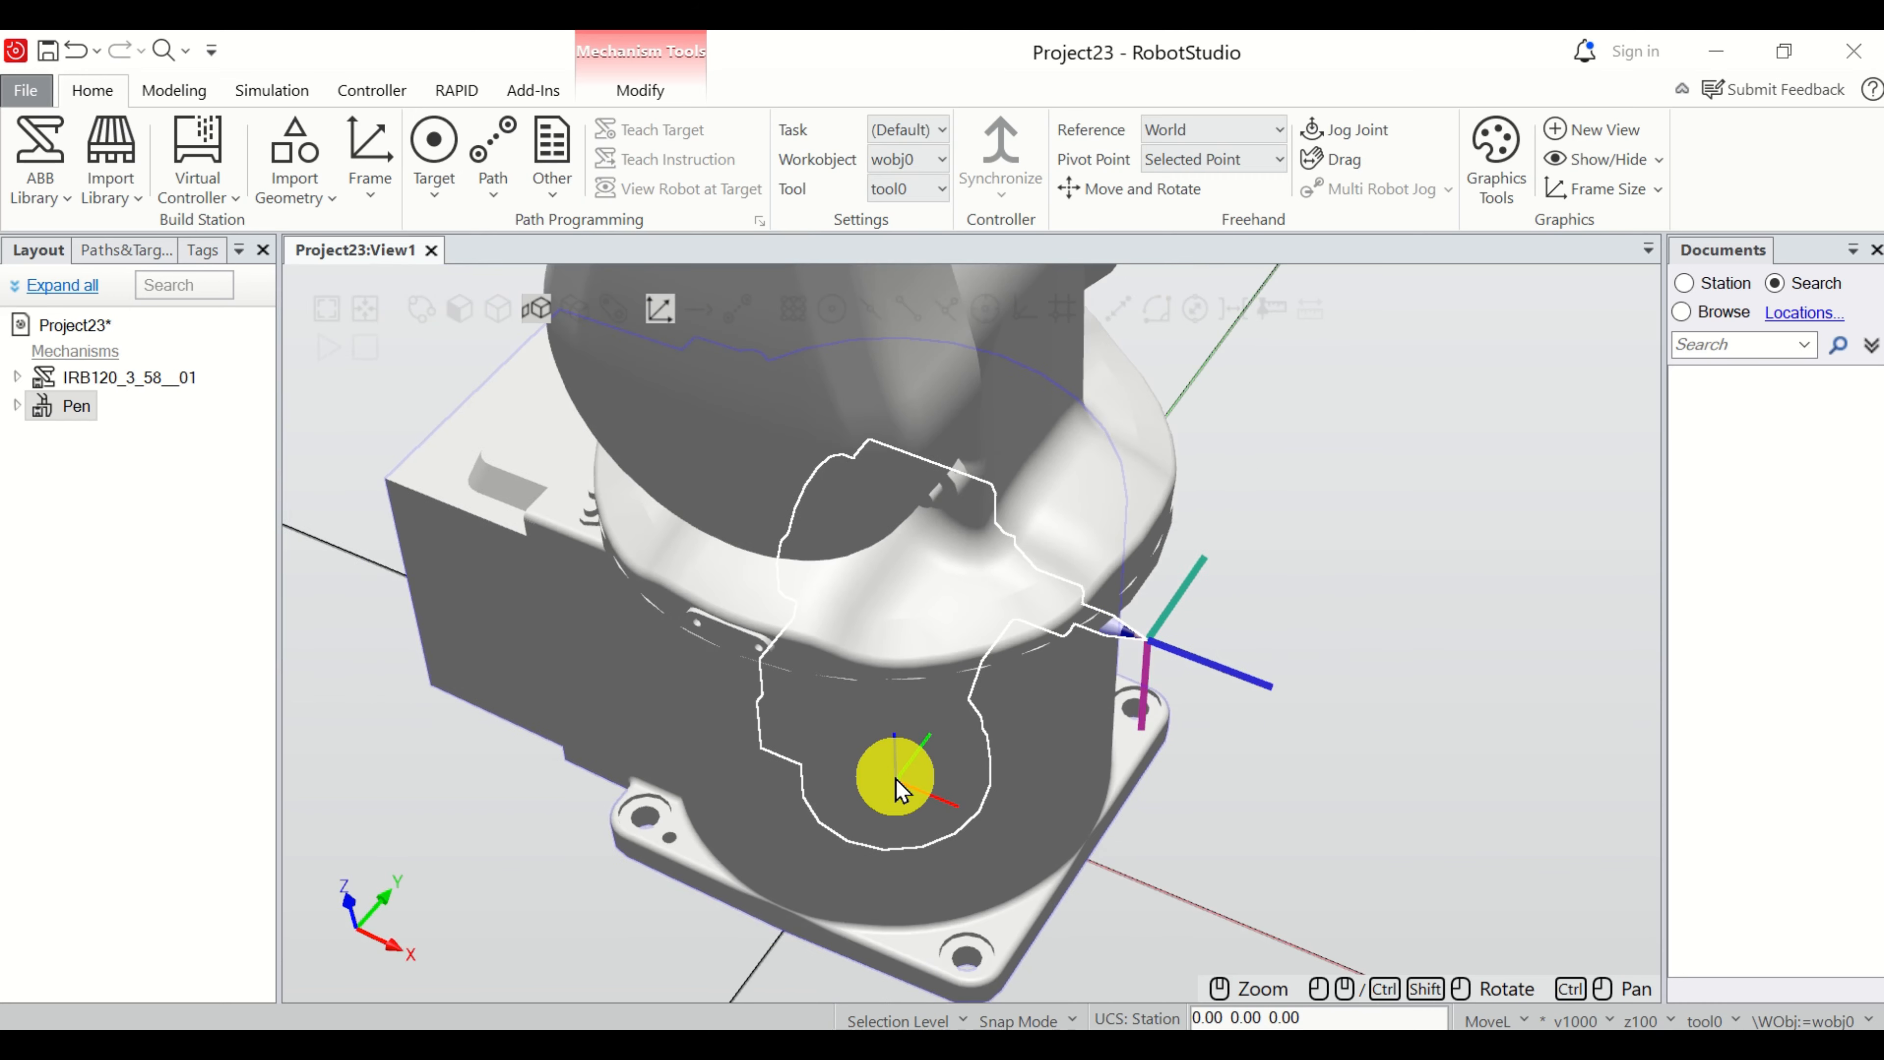
scroll(895, 778, down, 10)
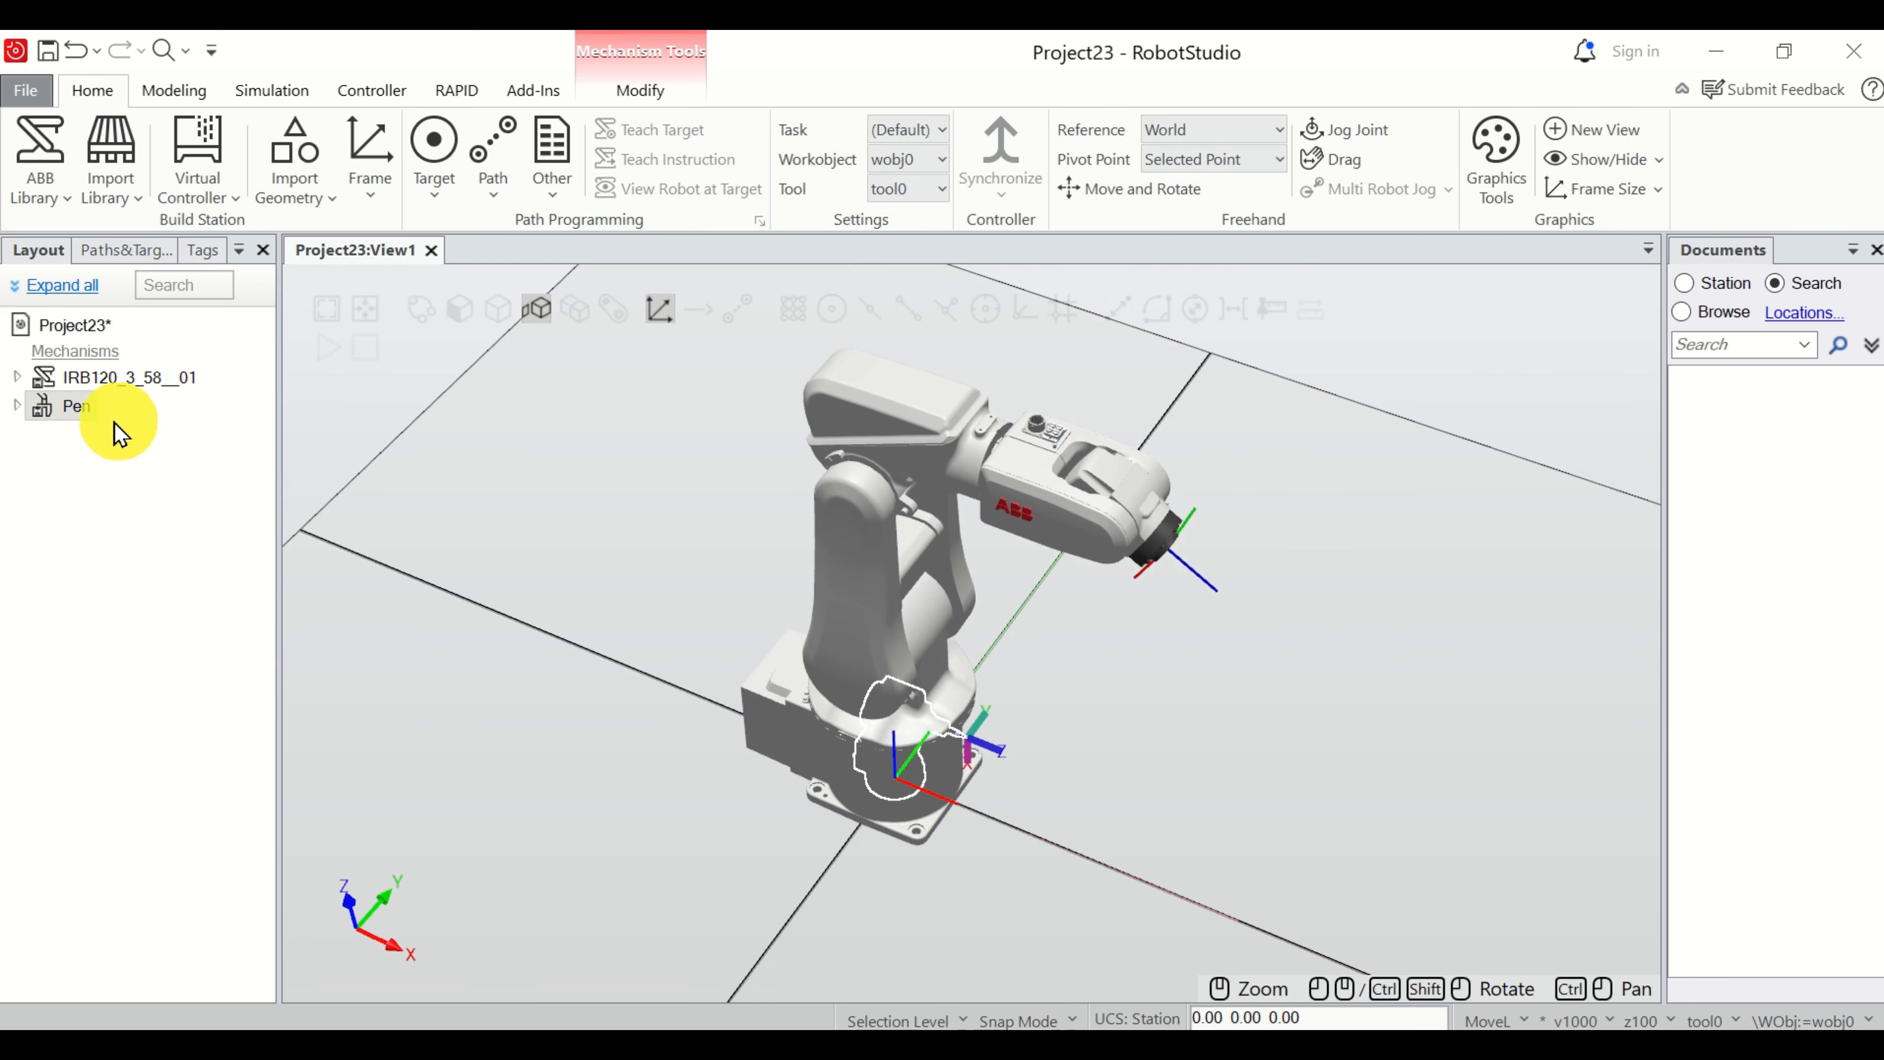
Attach the Pen to the IRB120_3_58__01 robot and update its position to the robot's flange.
right_click(80, 413)
scroll(177, 505, down, 3)
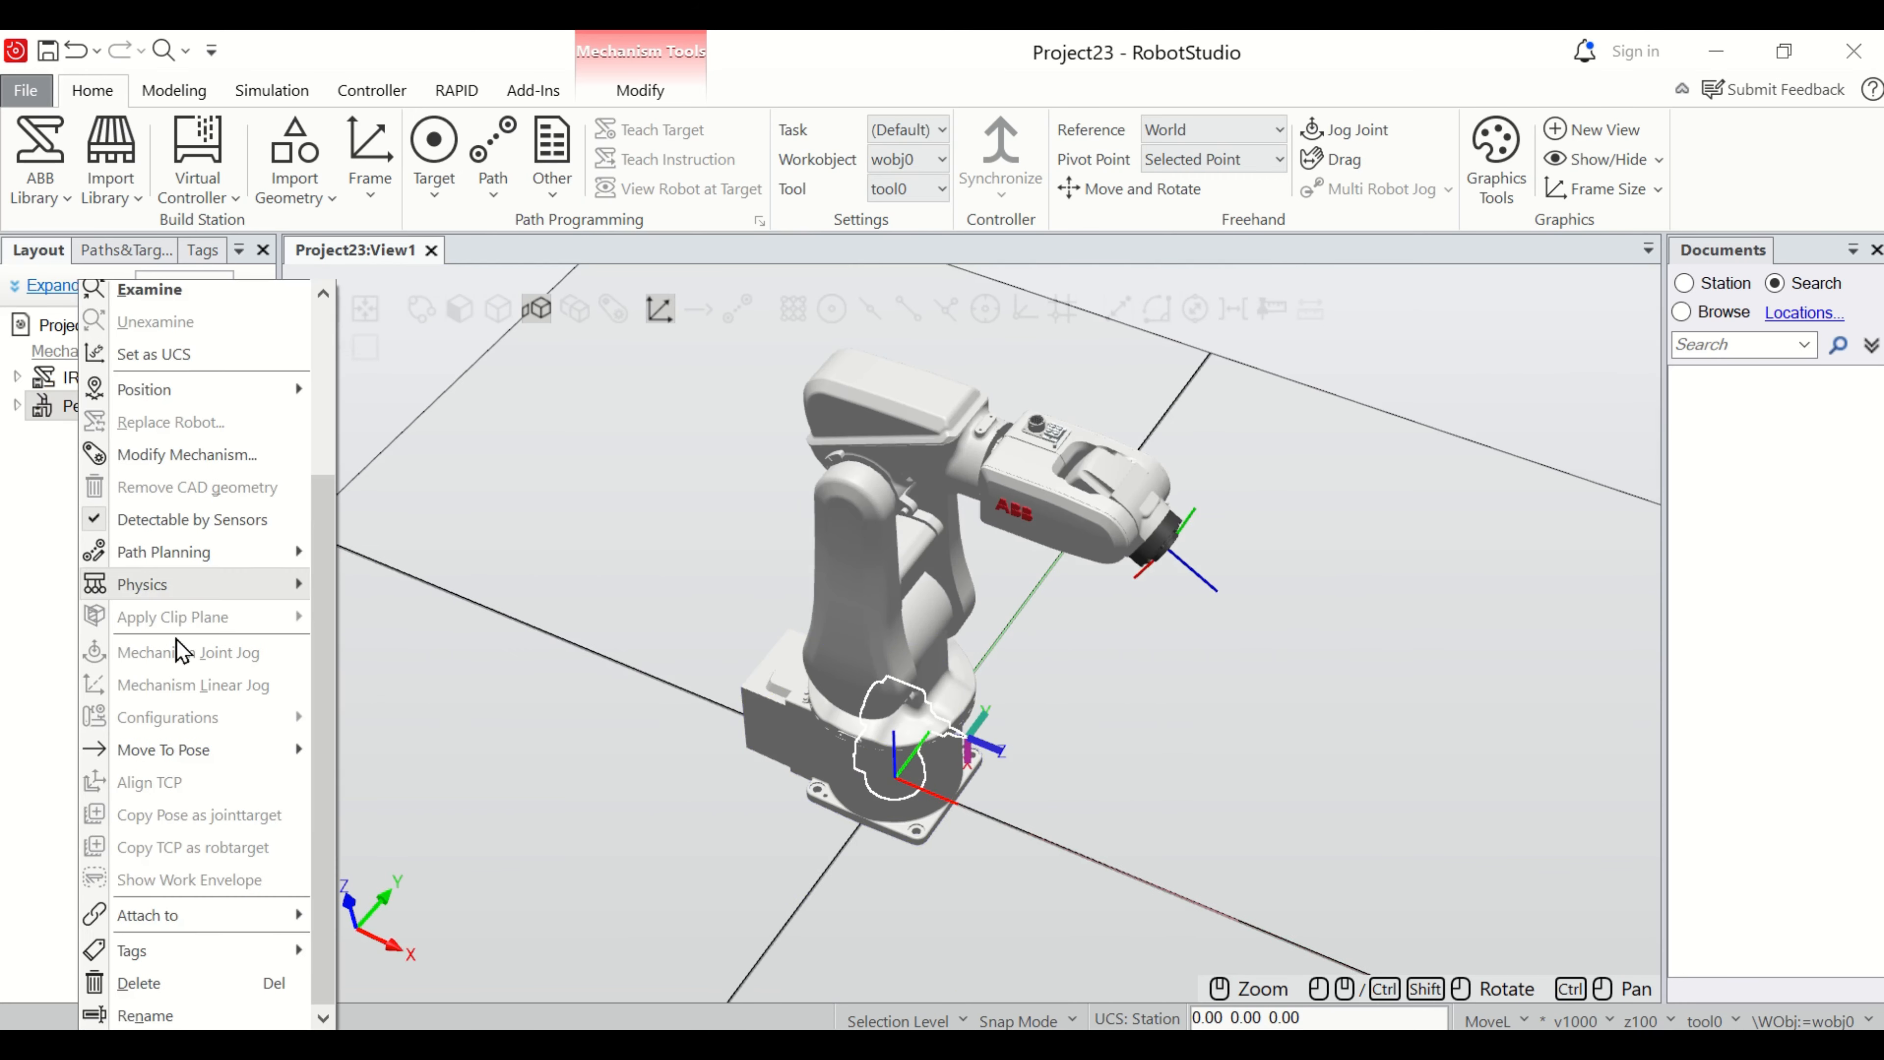
mouse_move(169, 919)
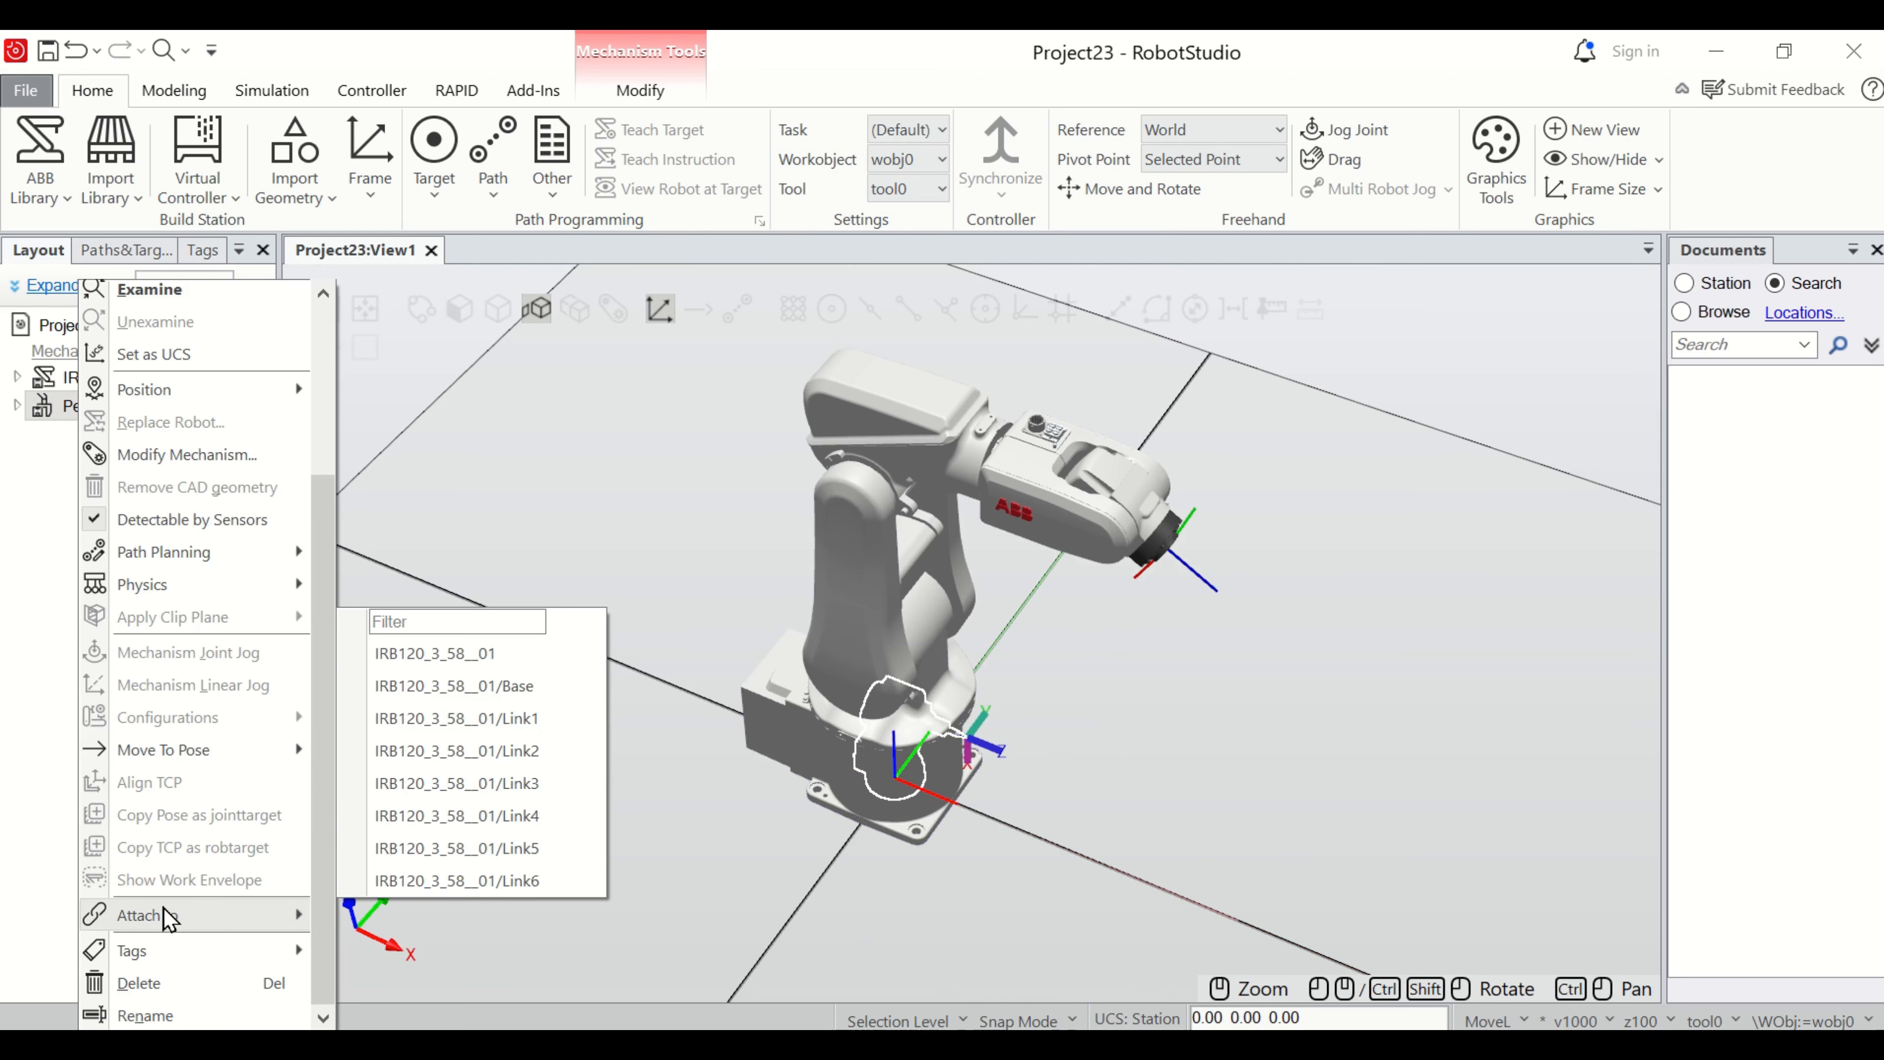
click(486, 661)
click(843, 661)
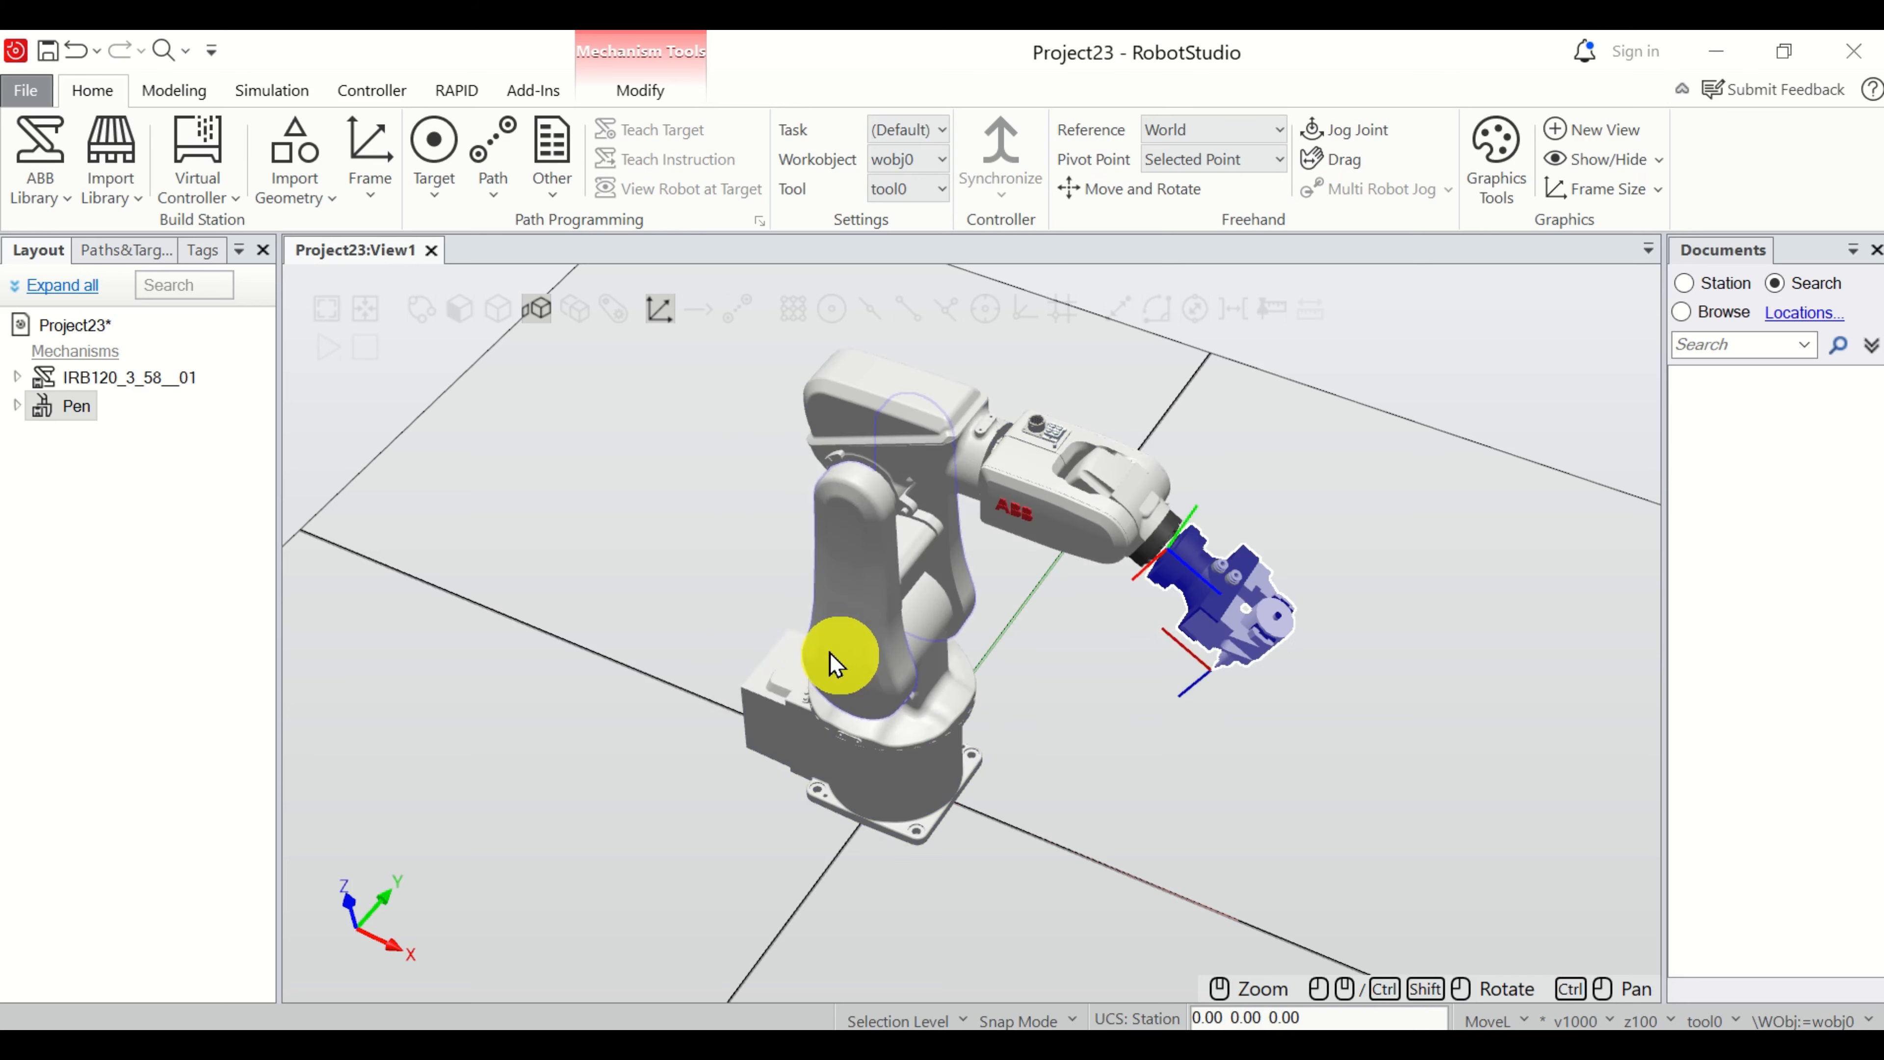
scroll(1274, 598, up, 6)
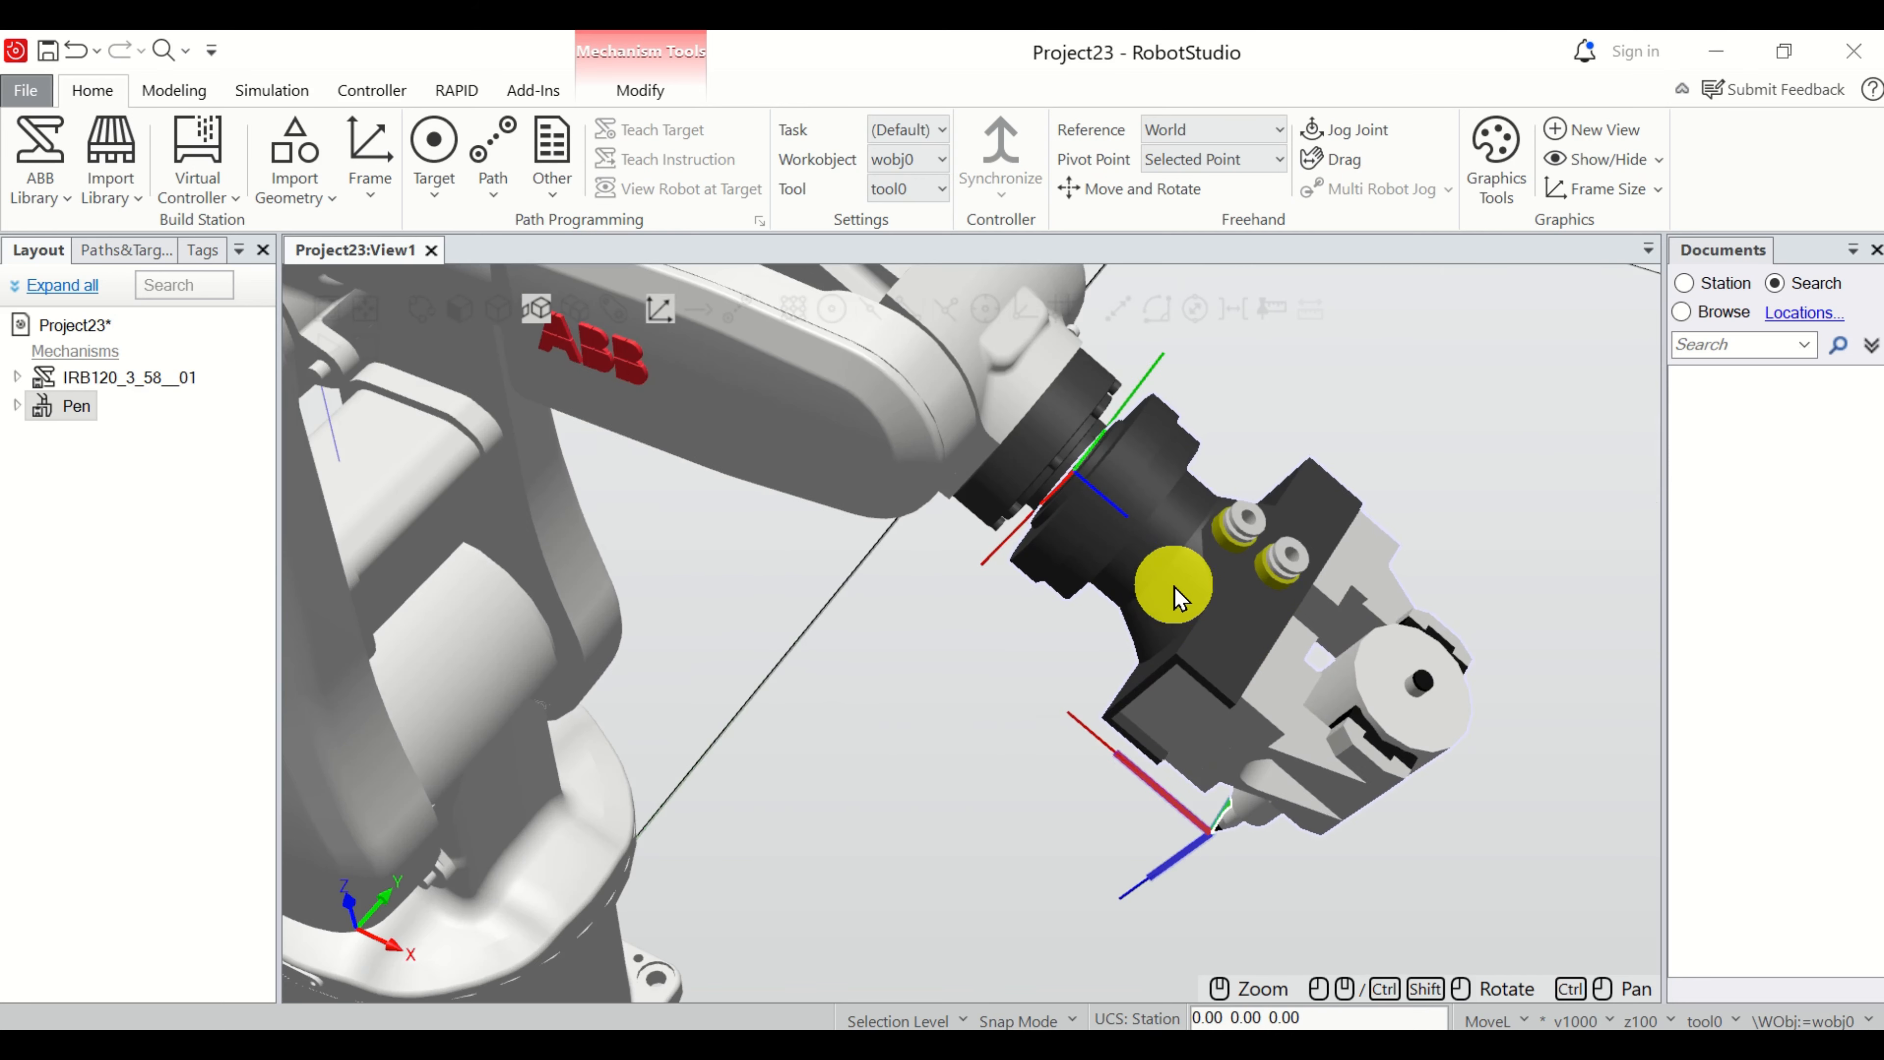
scroll(1180, 594, down, 5)
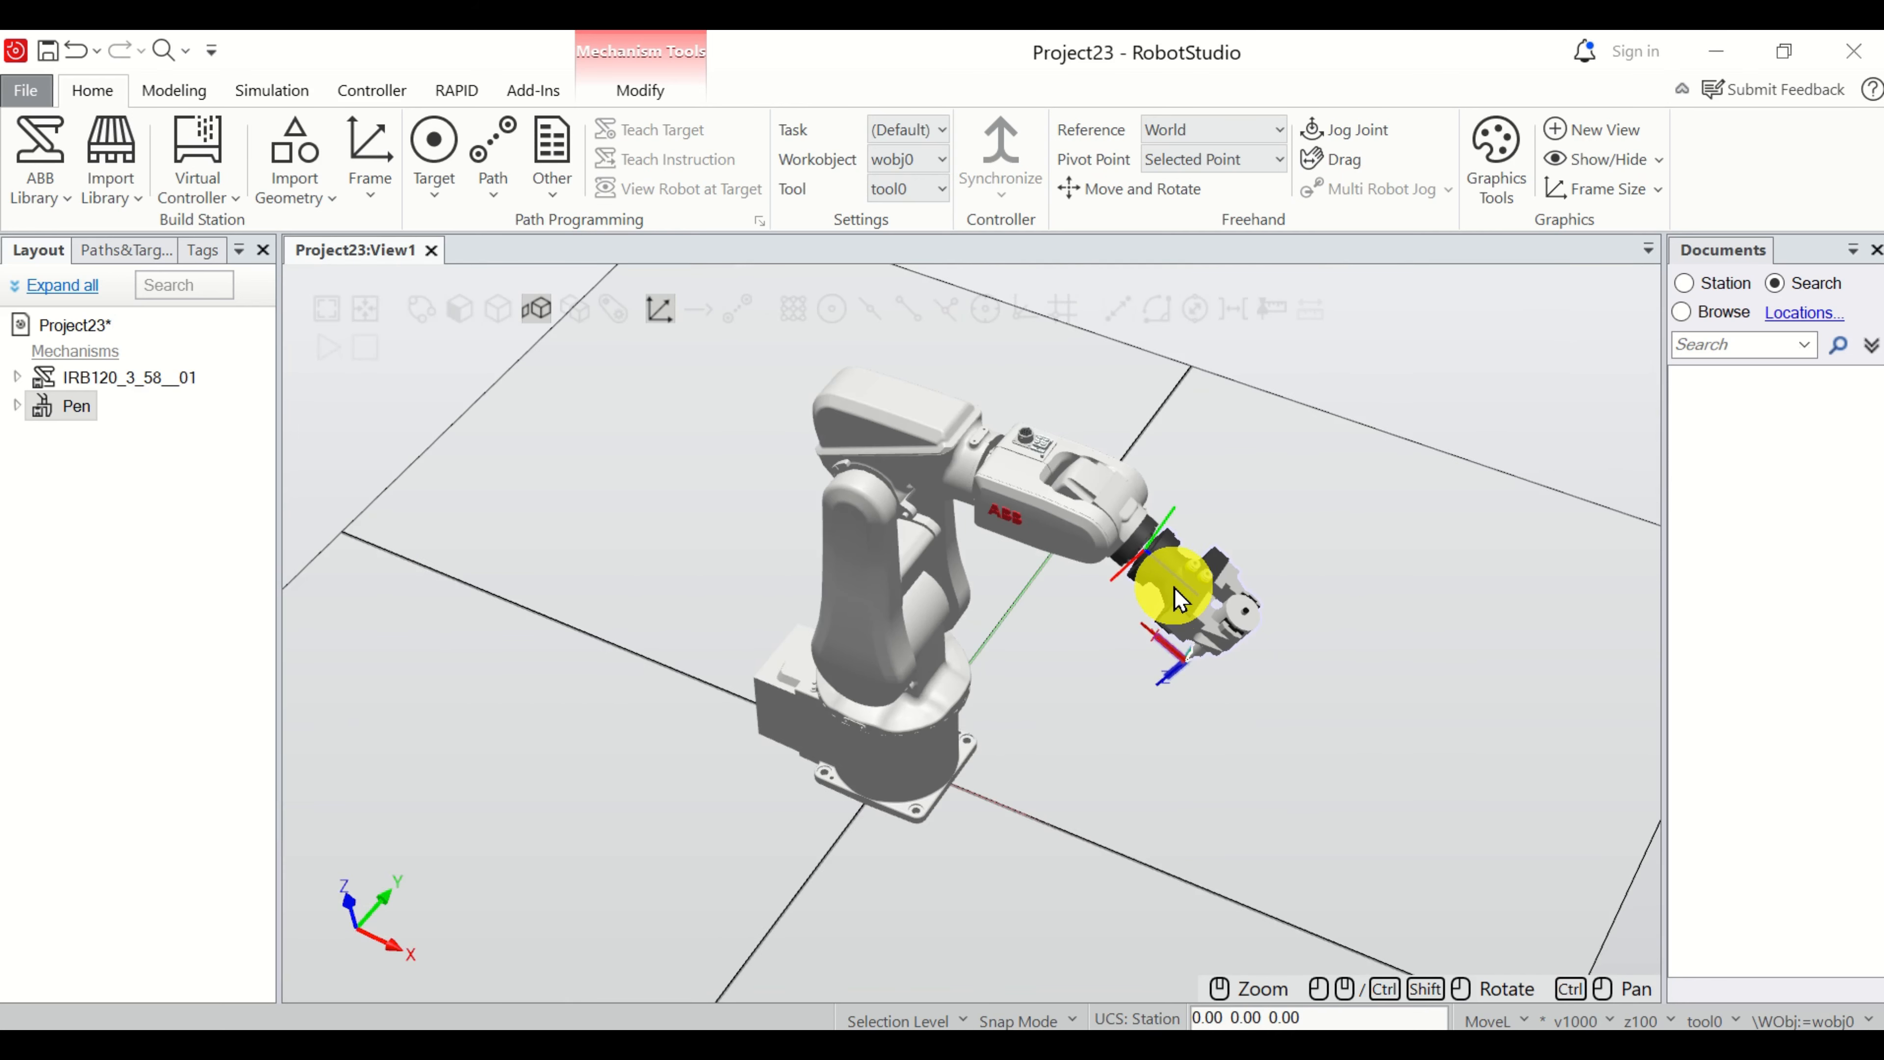
Examine the pen mounted on the robot's flange from the side and up close.
ctrl+shift+drag(1165, 602, 1146, 510)
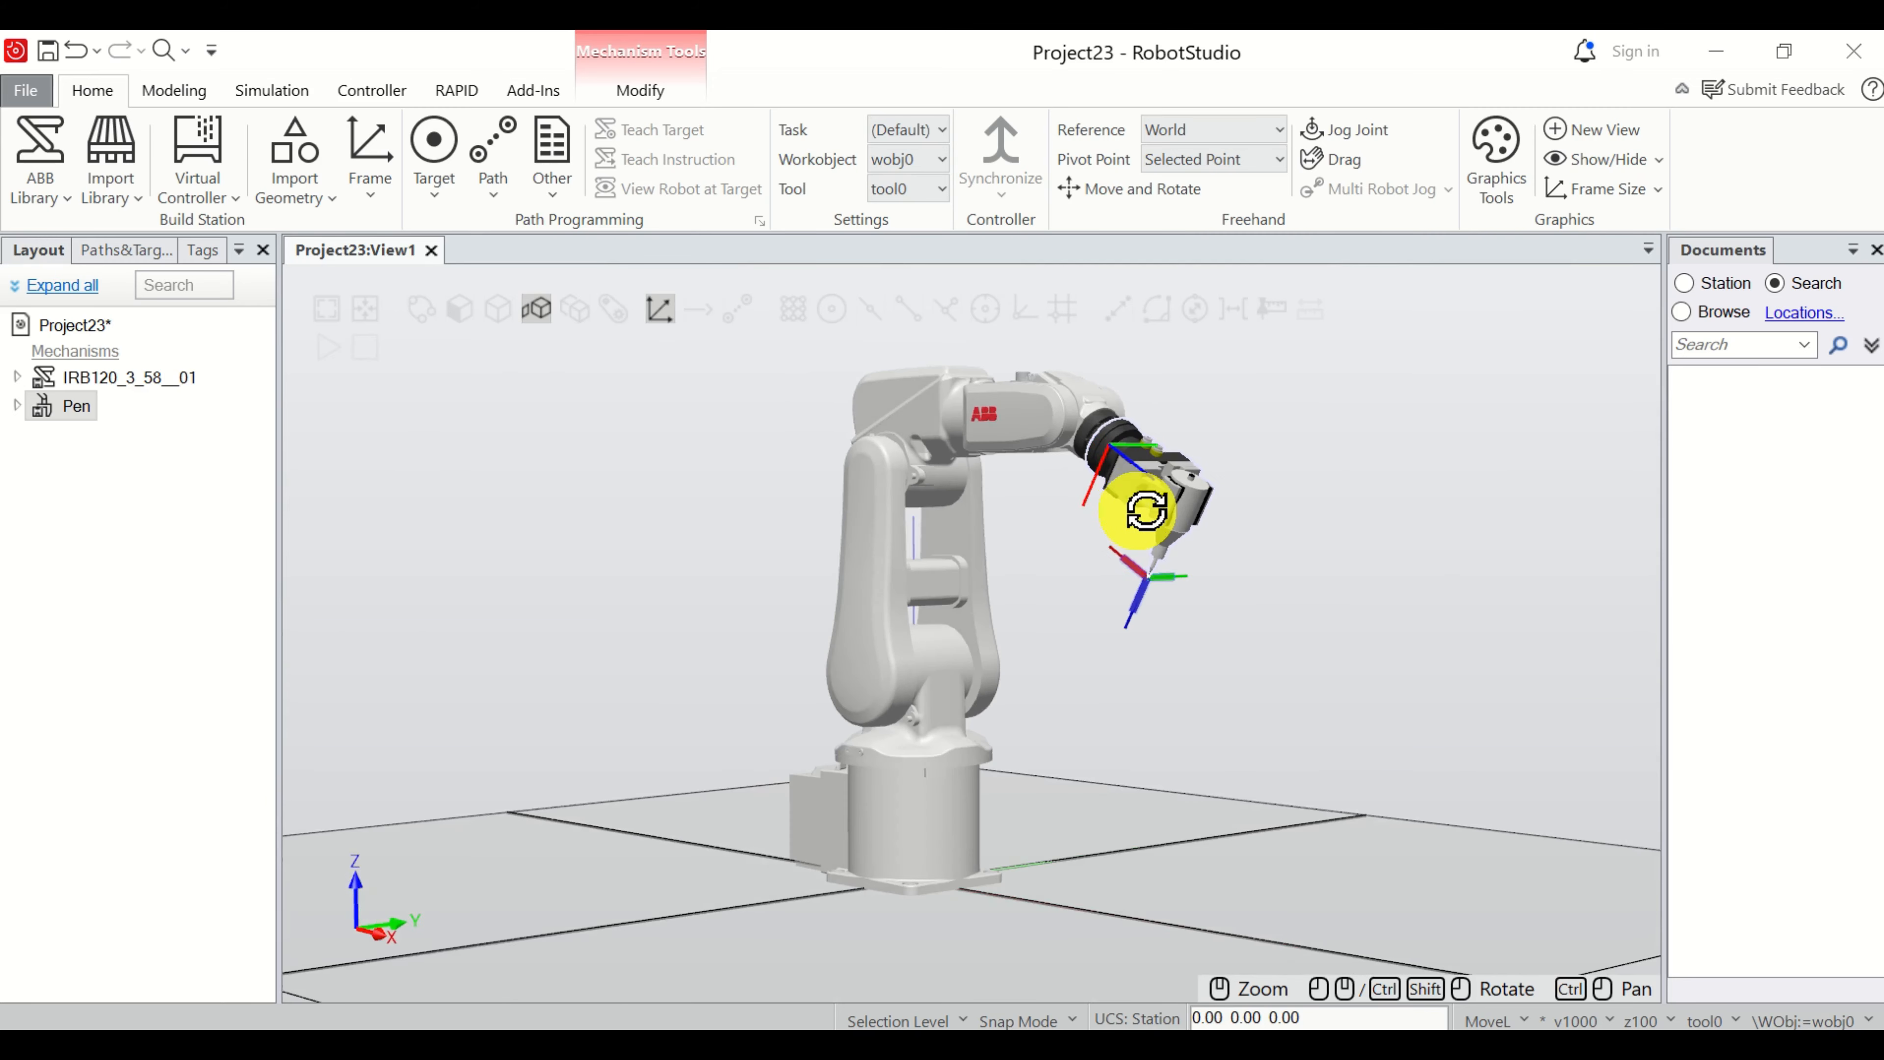
click(1211, 505)
scroll(1294, 513, up, 2)
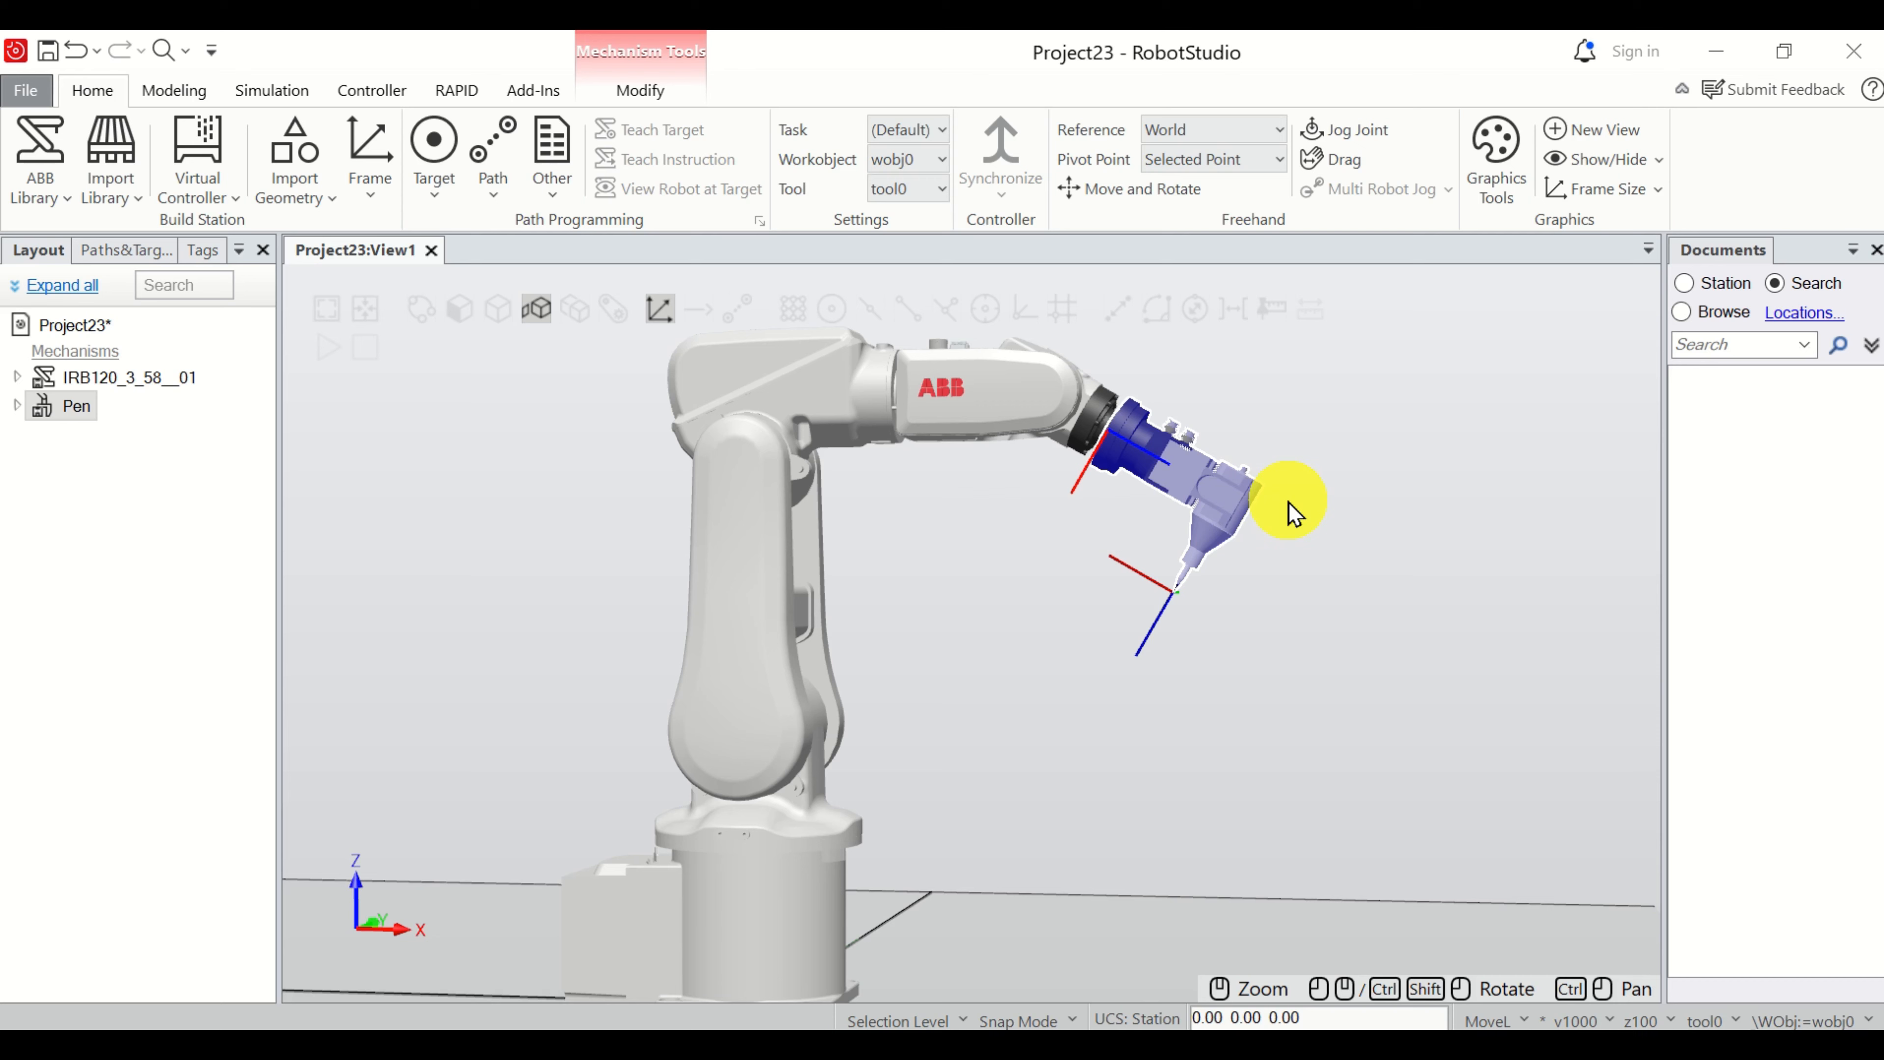
scroll(1294, 512, down, 1)
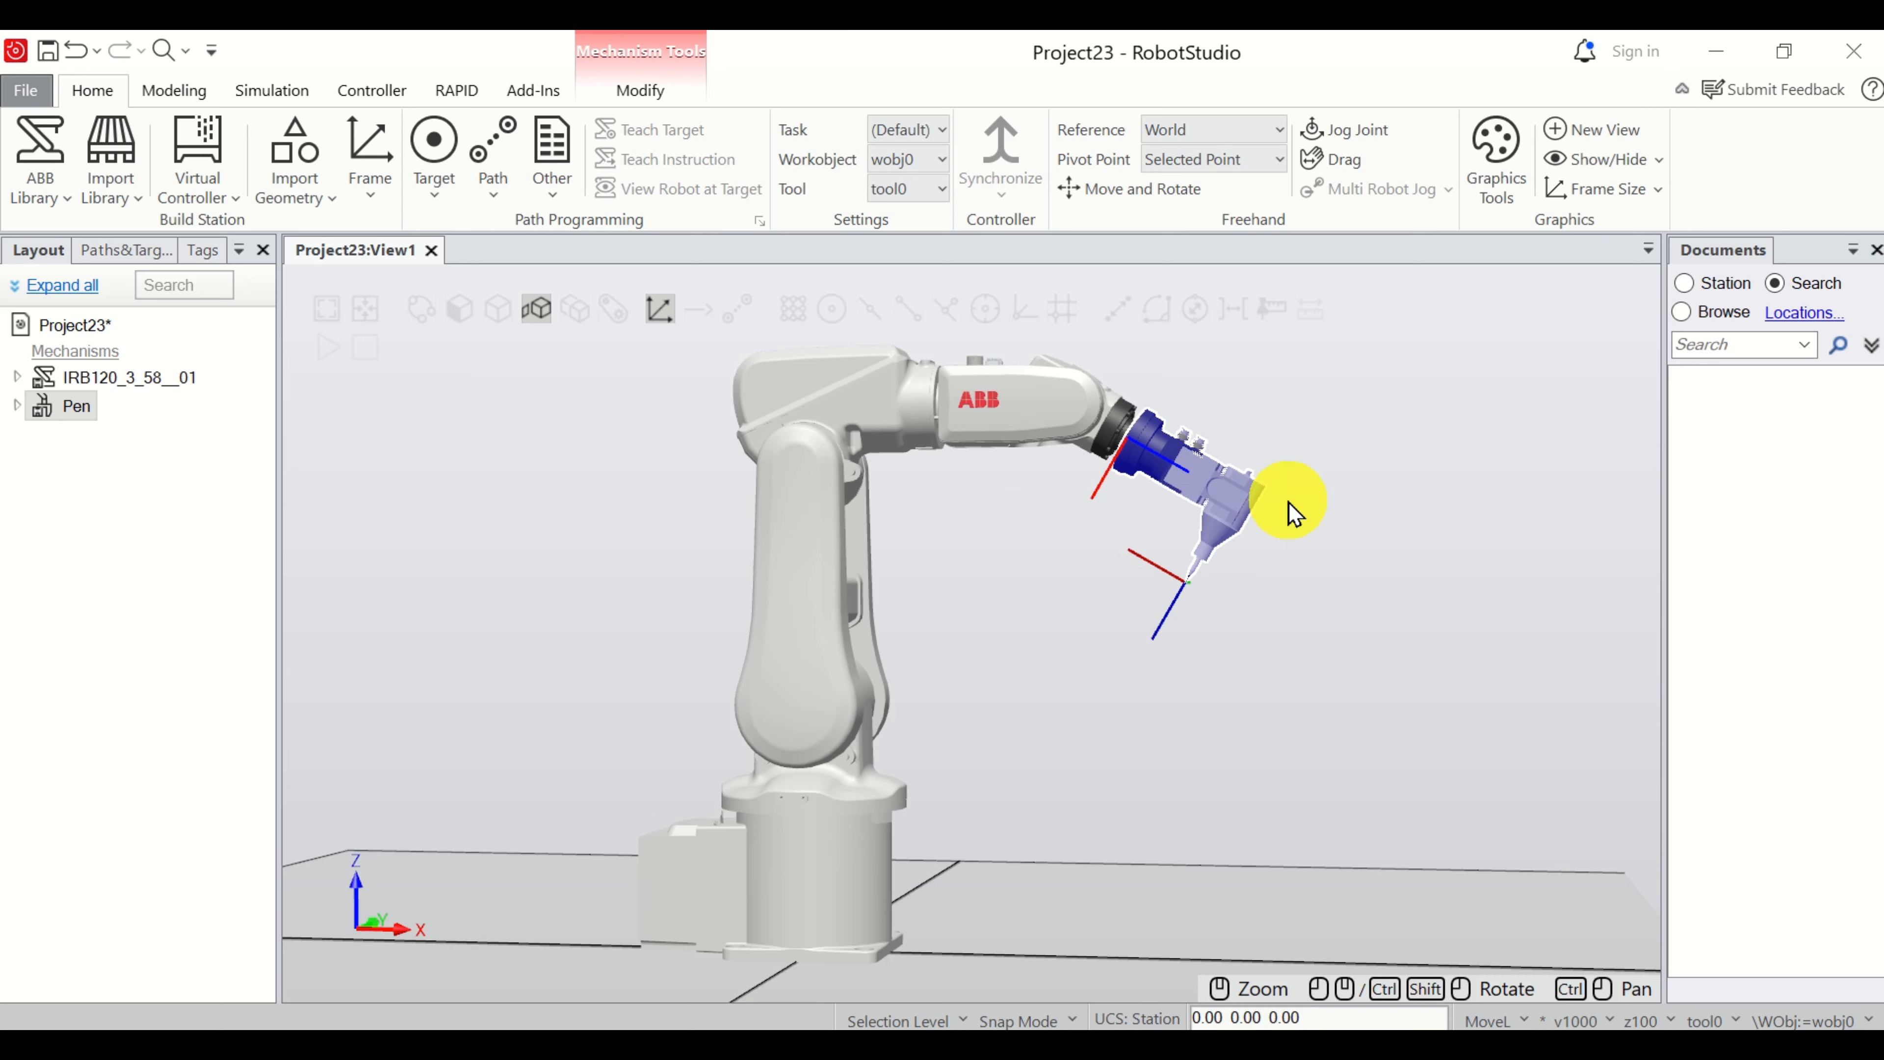
Create a virtual controller from the layout, named Controller1, with the IRB120_3_58__01 mechanism assigned to TASK_1.
click(226, 206)
click(260, 254)
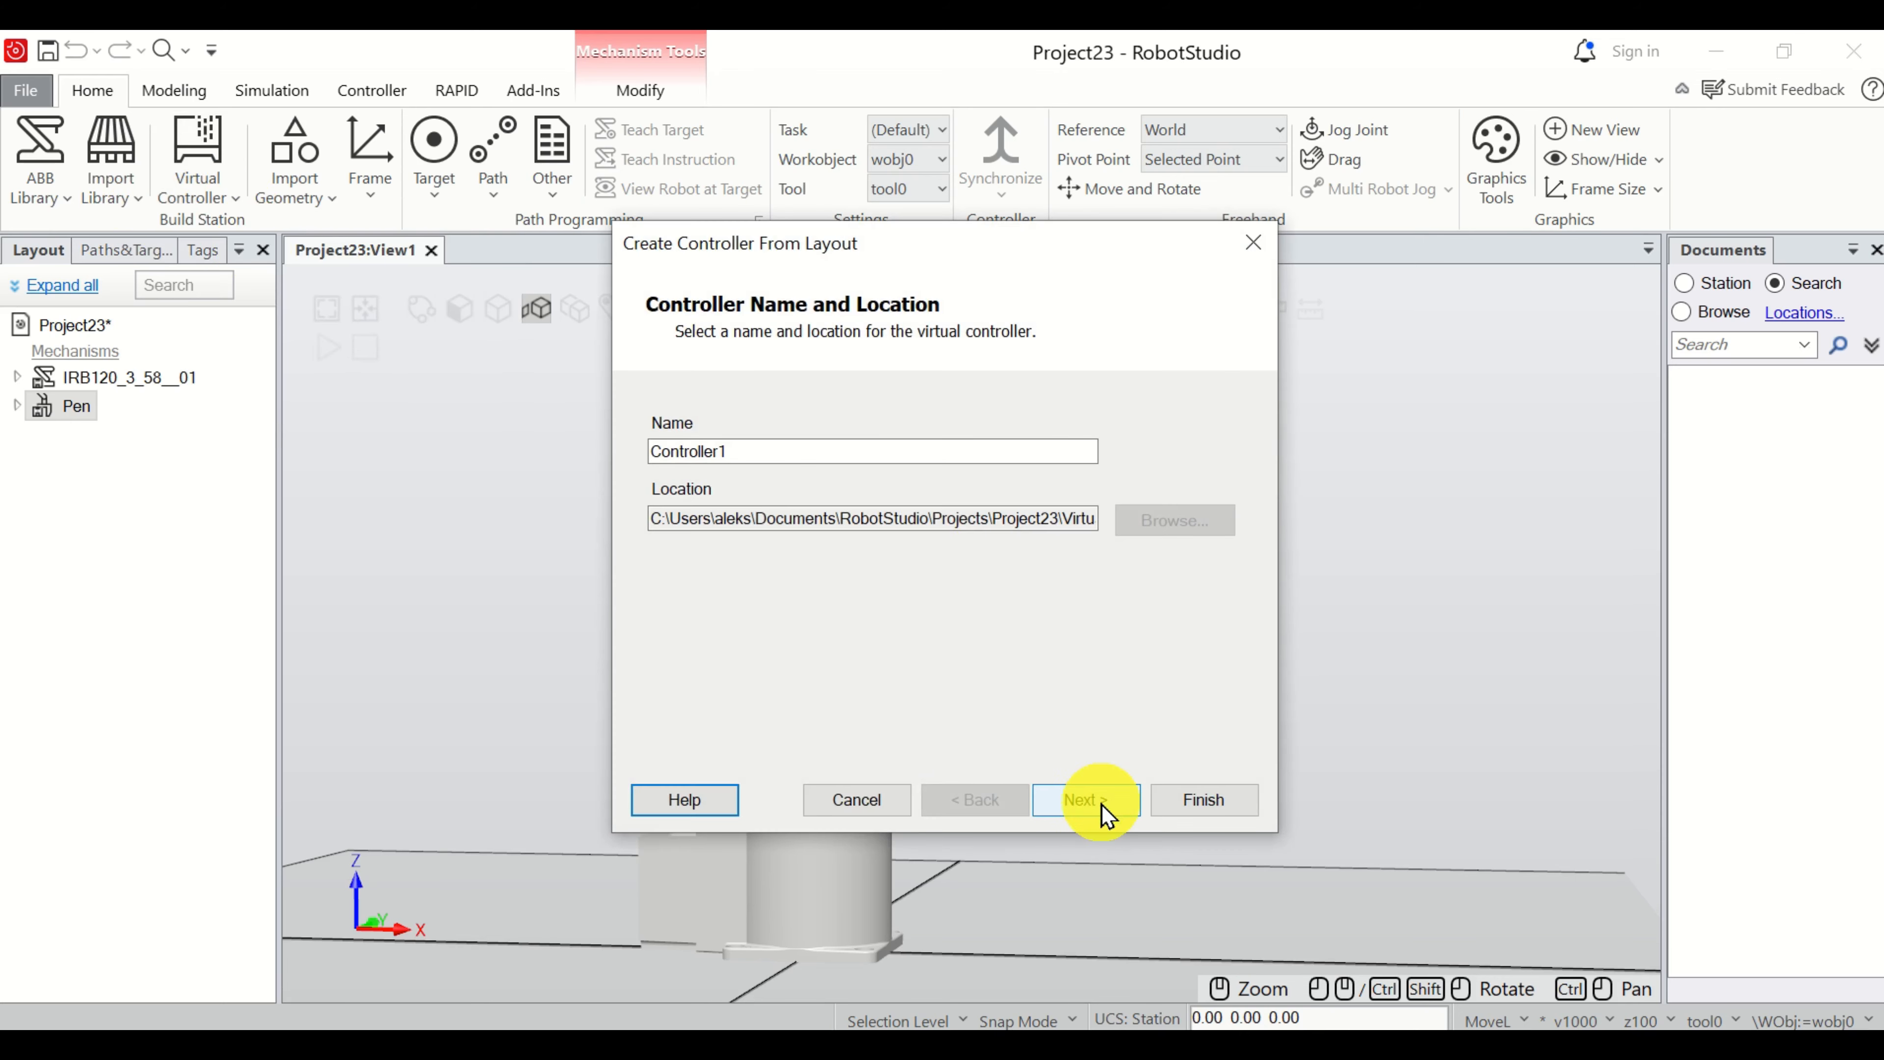
click(1102, 815)
click(1102, 814)
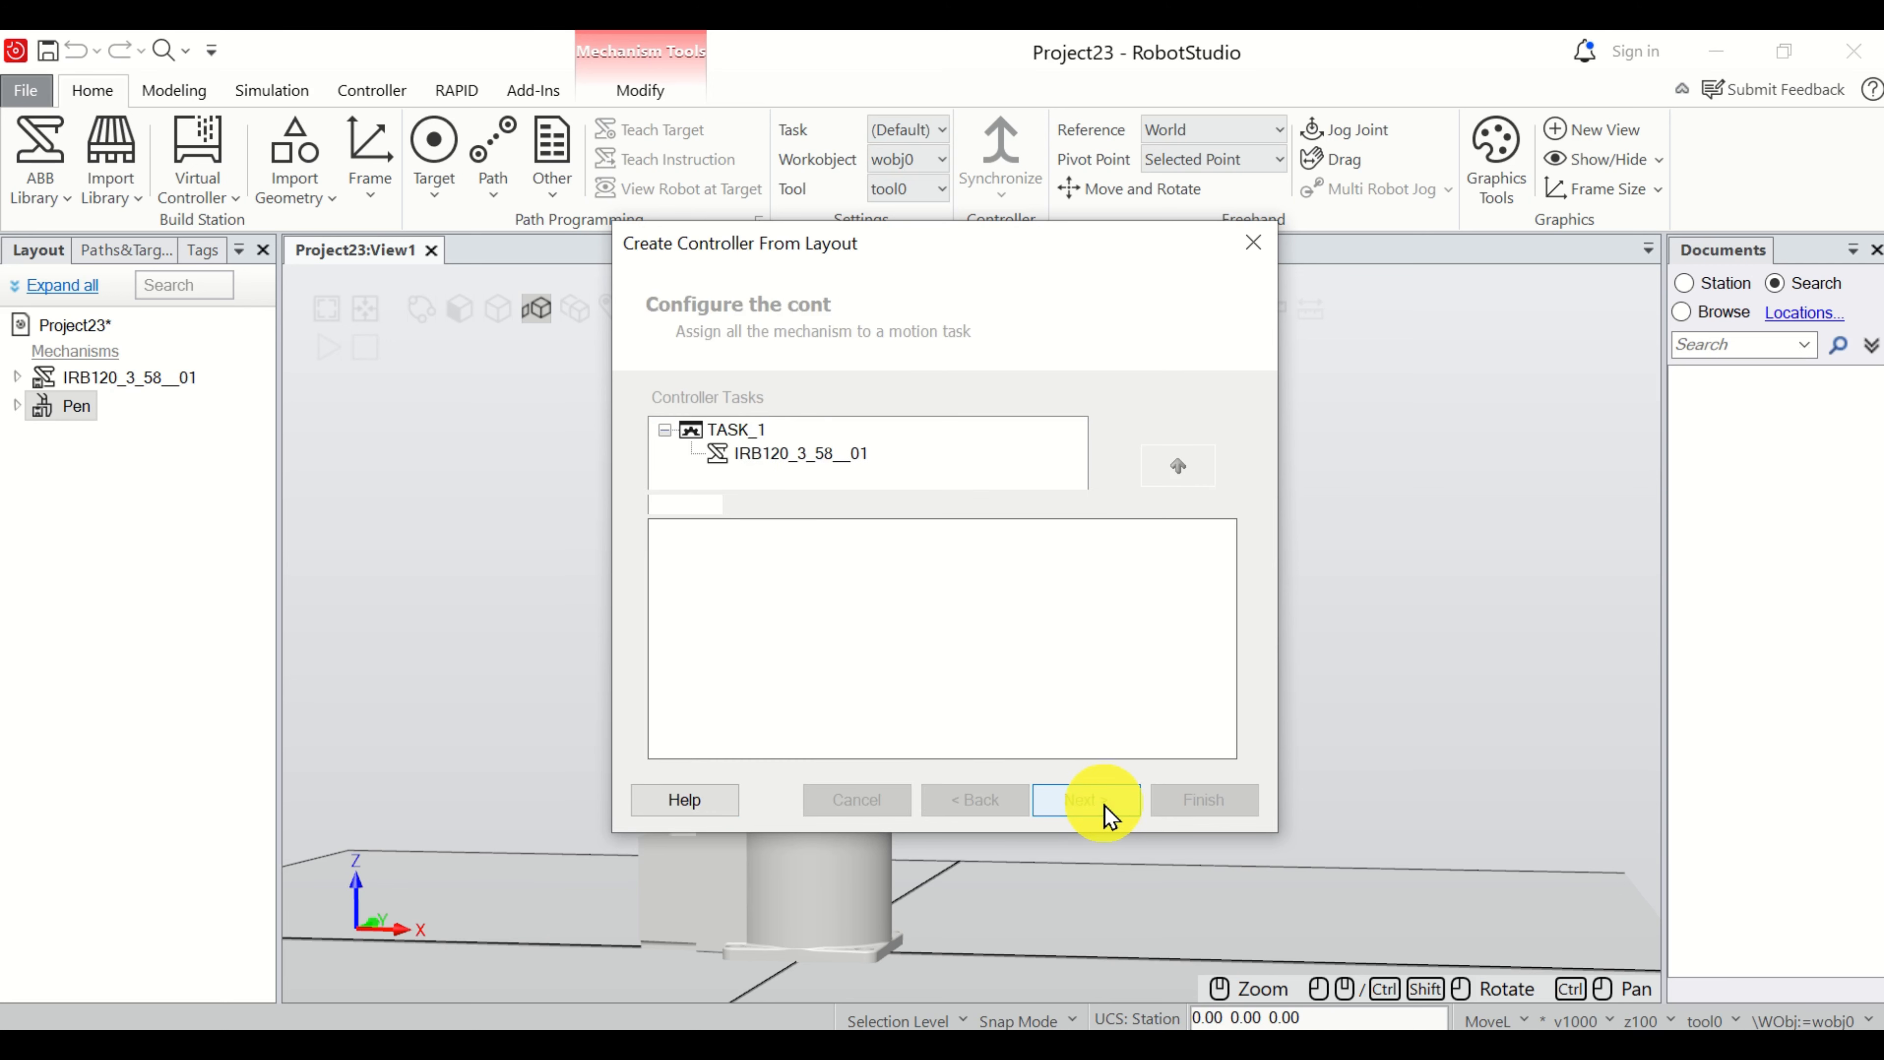
click(1103, 815)
click(1223, 805)
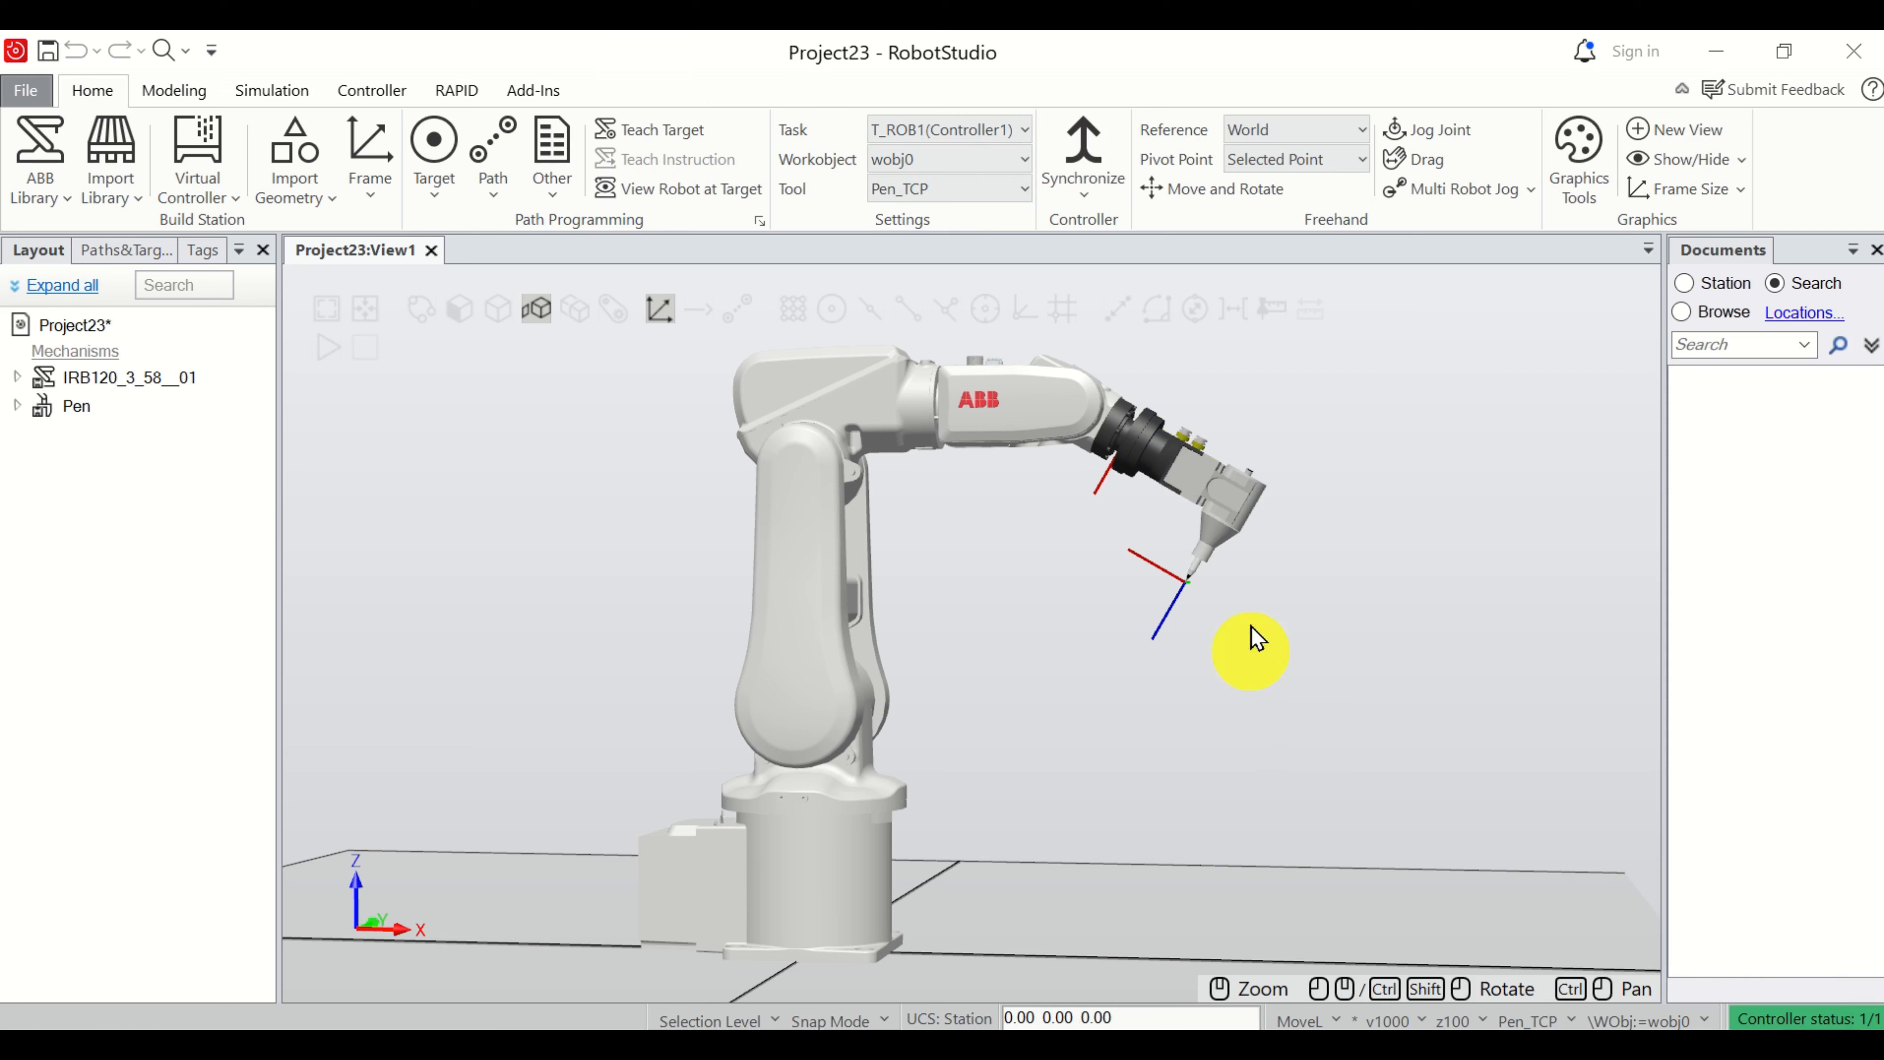
Start a solid box referenced to World with its corner point at X 400, Y -150, Z 0 mm.
ctrl+shift+drag(1305, 627, 1262, 673)
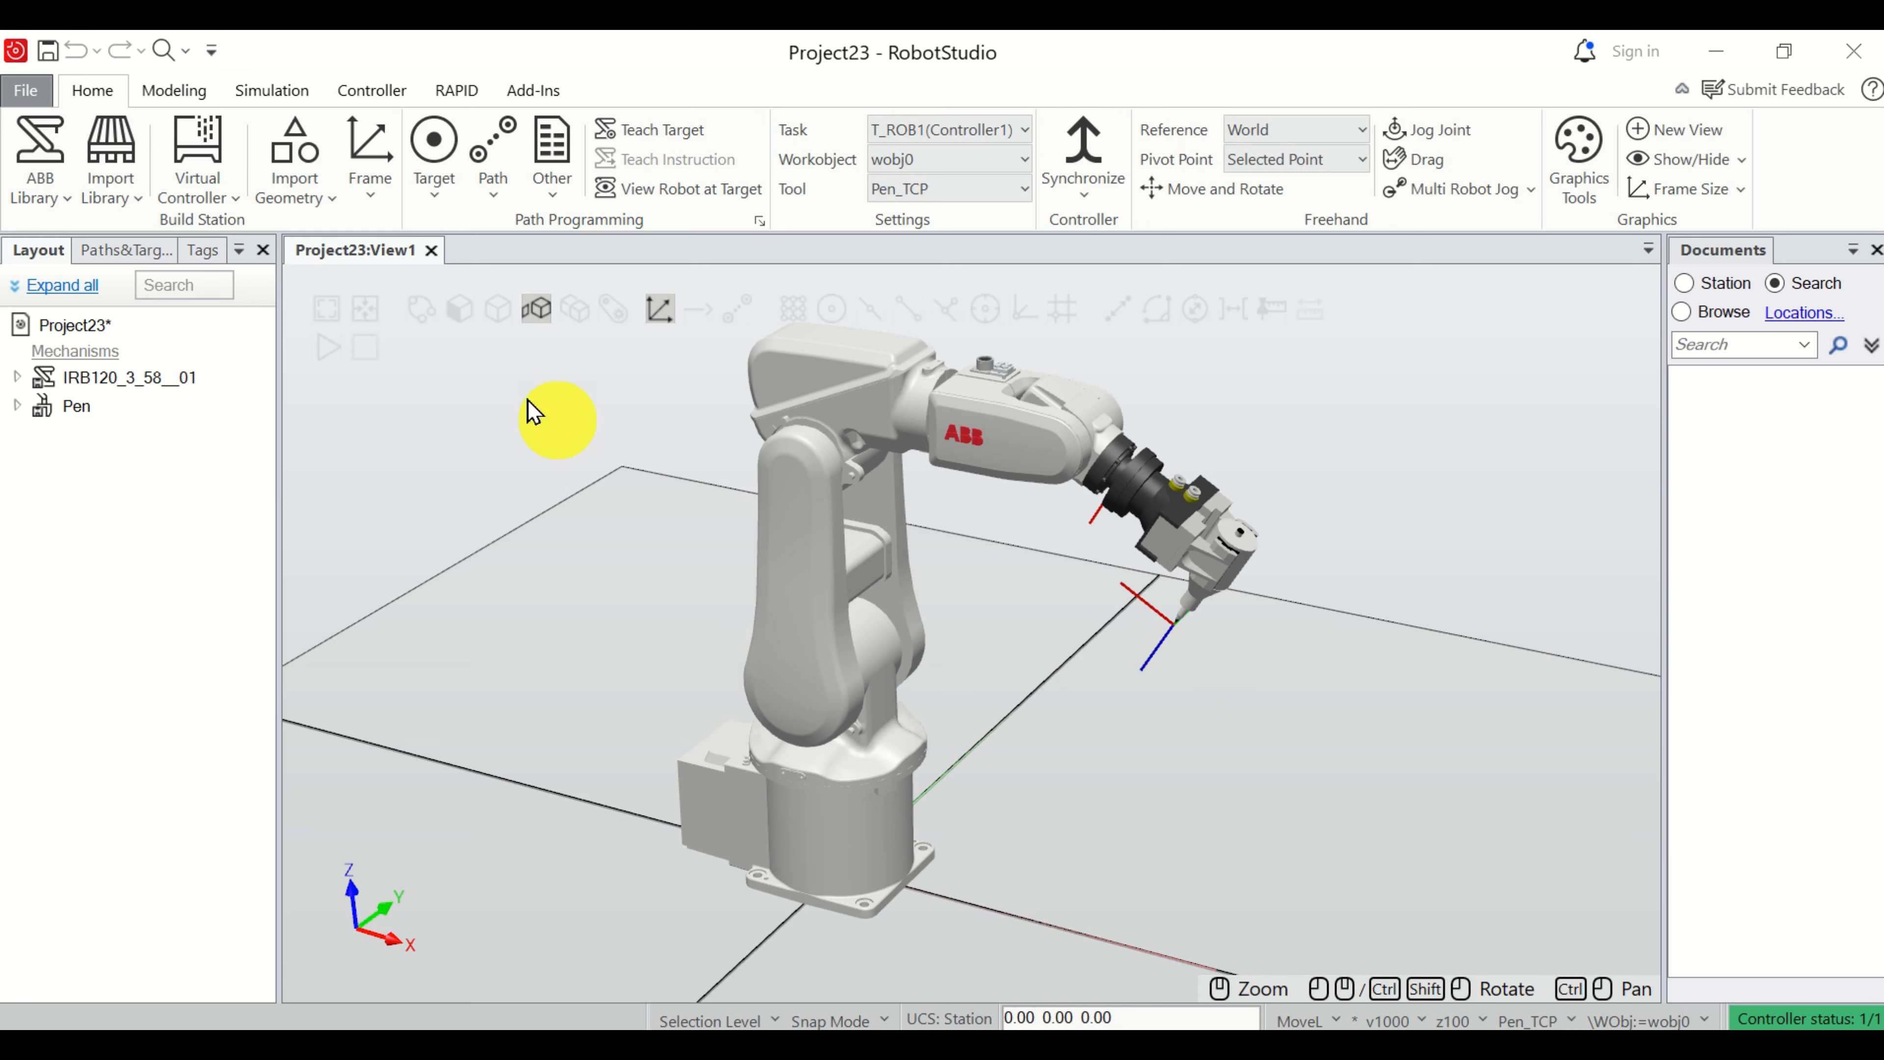
click(181, 90)
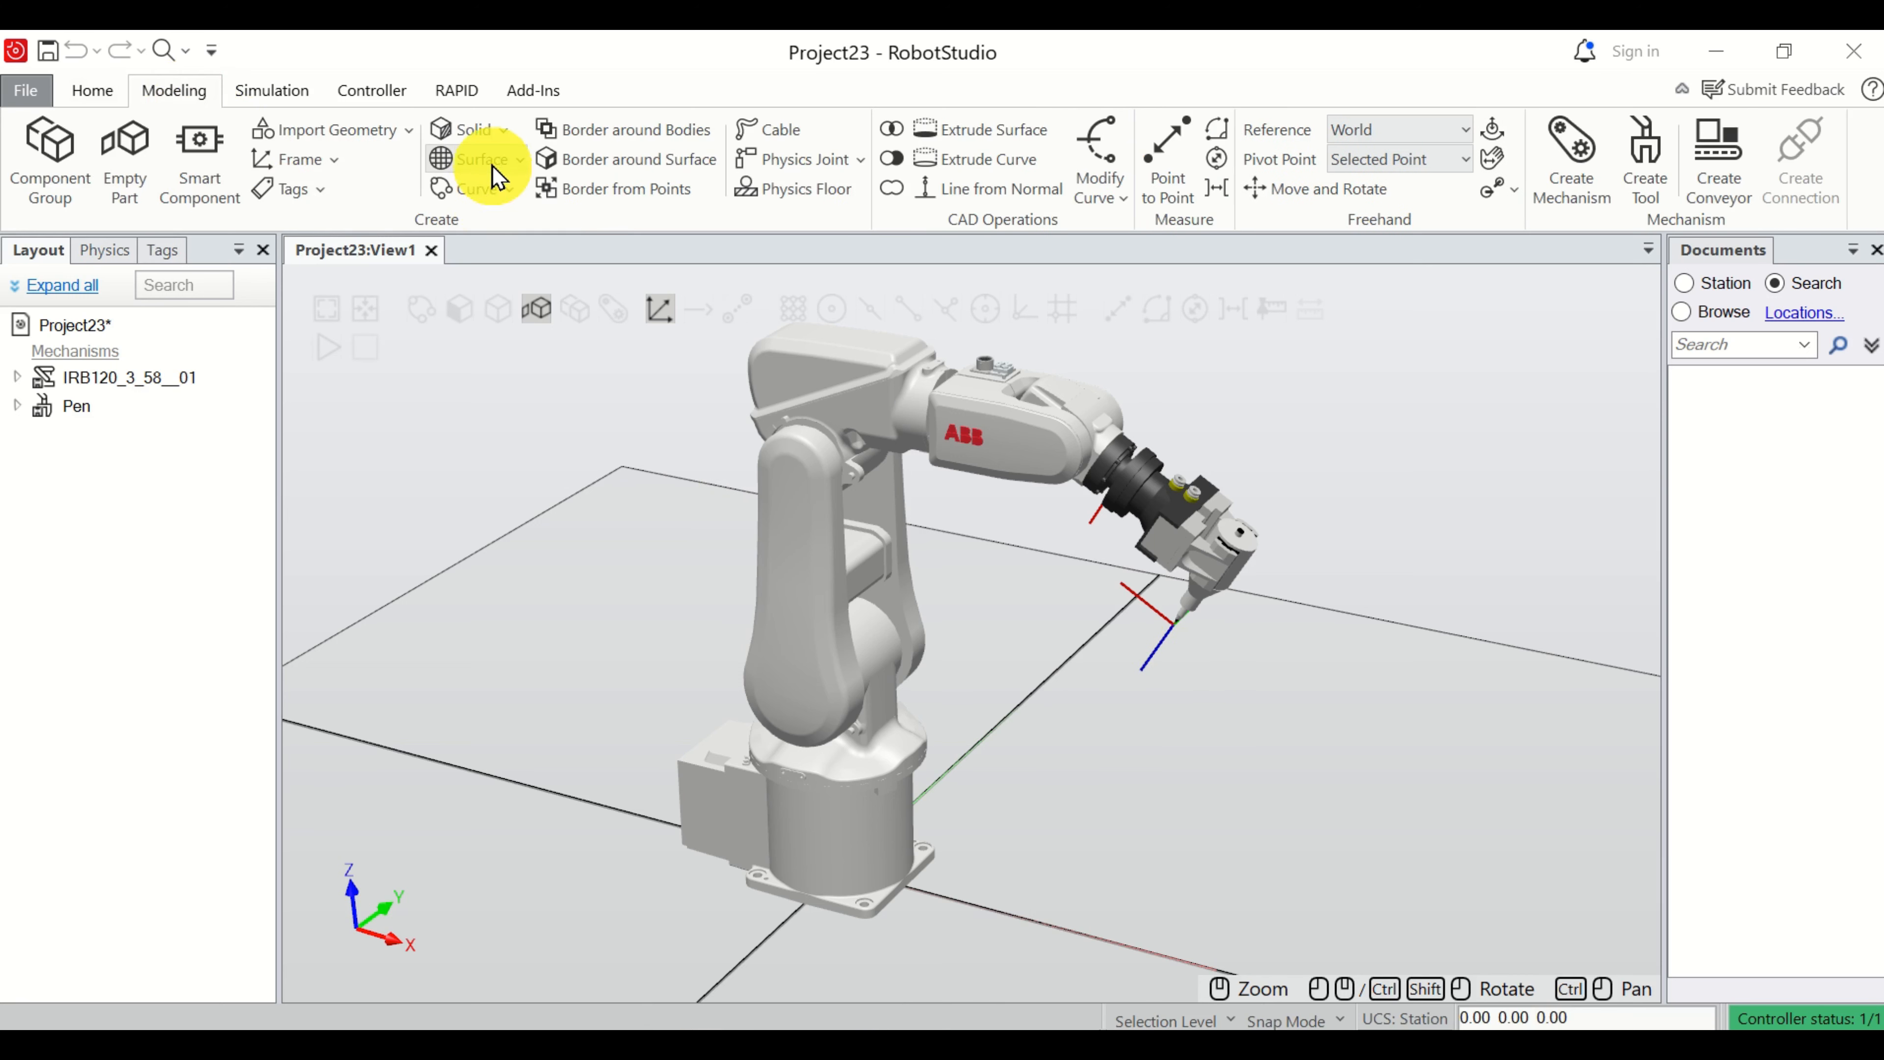
click(501, 137)
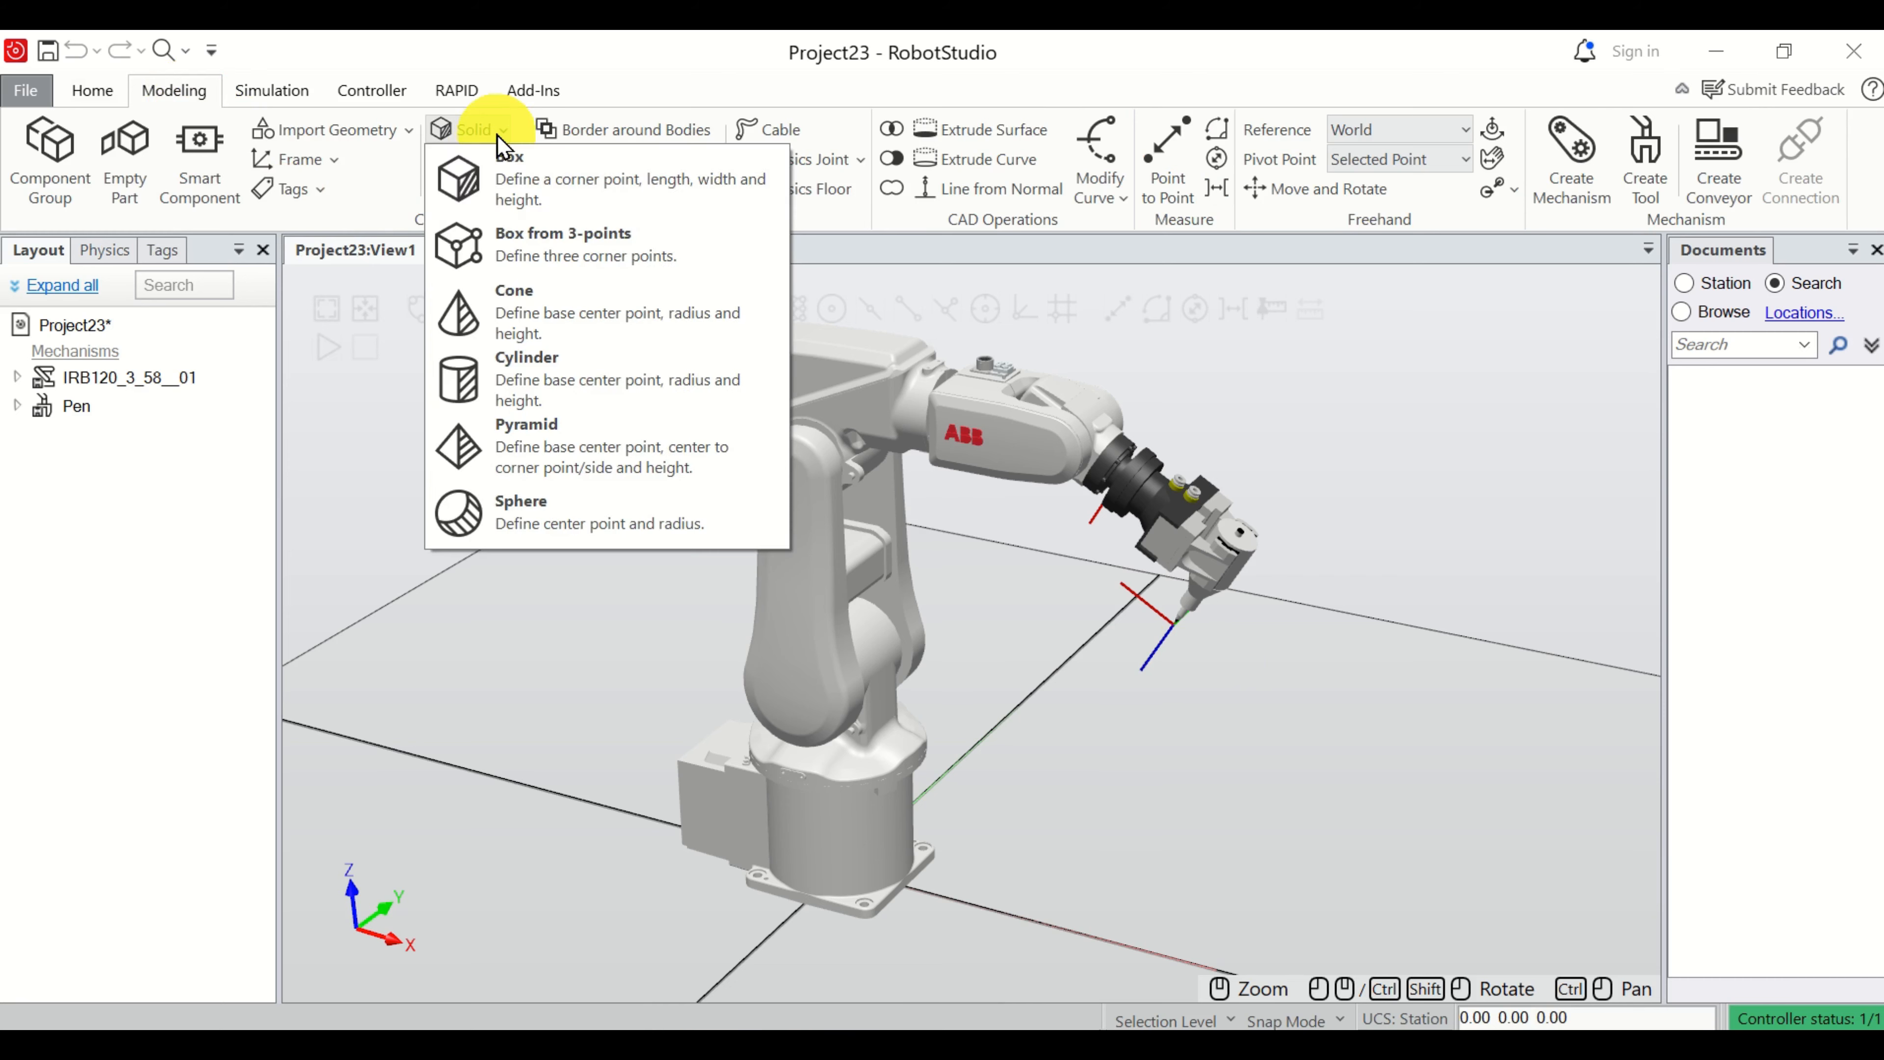
click(540, 208)
click(46, 421)
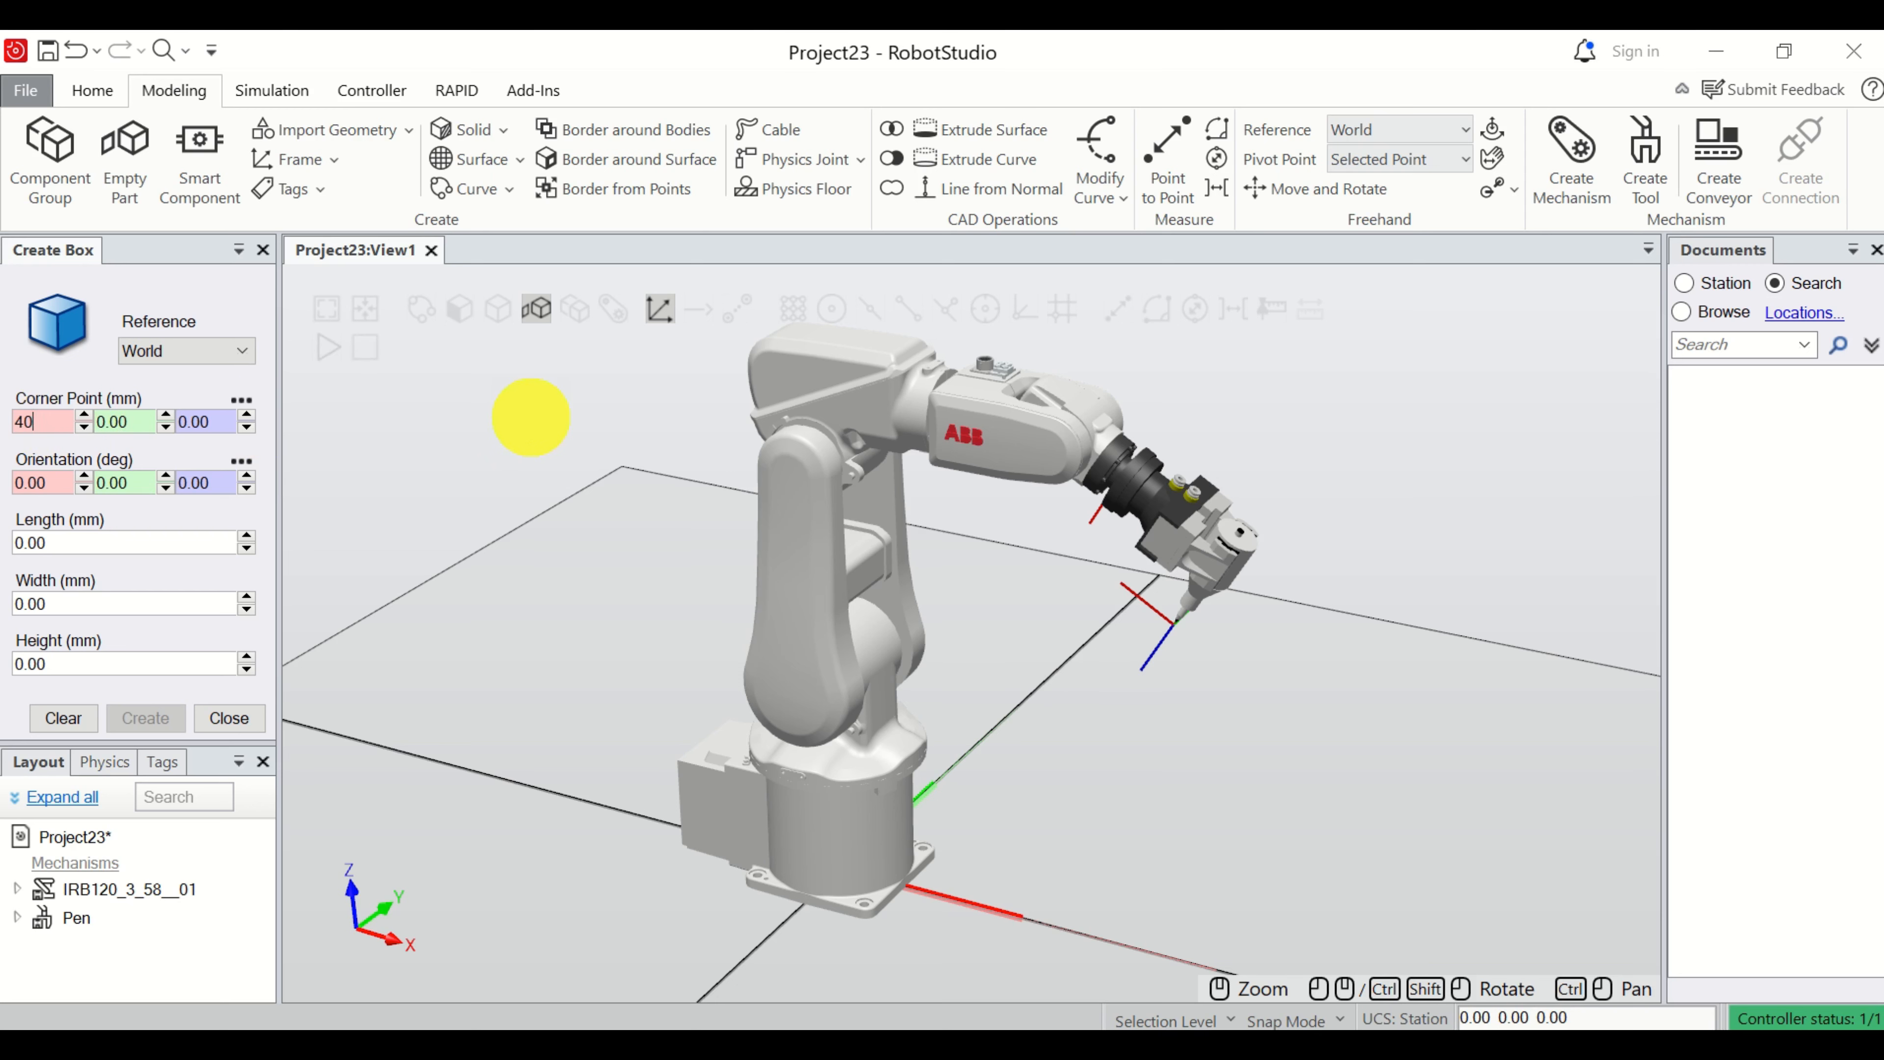
click(133, 423)
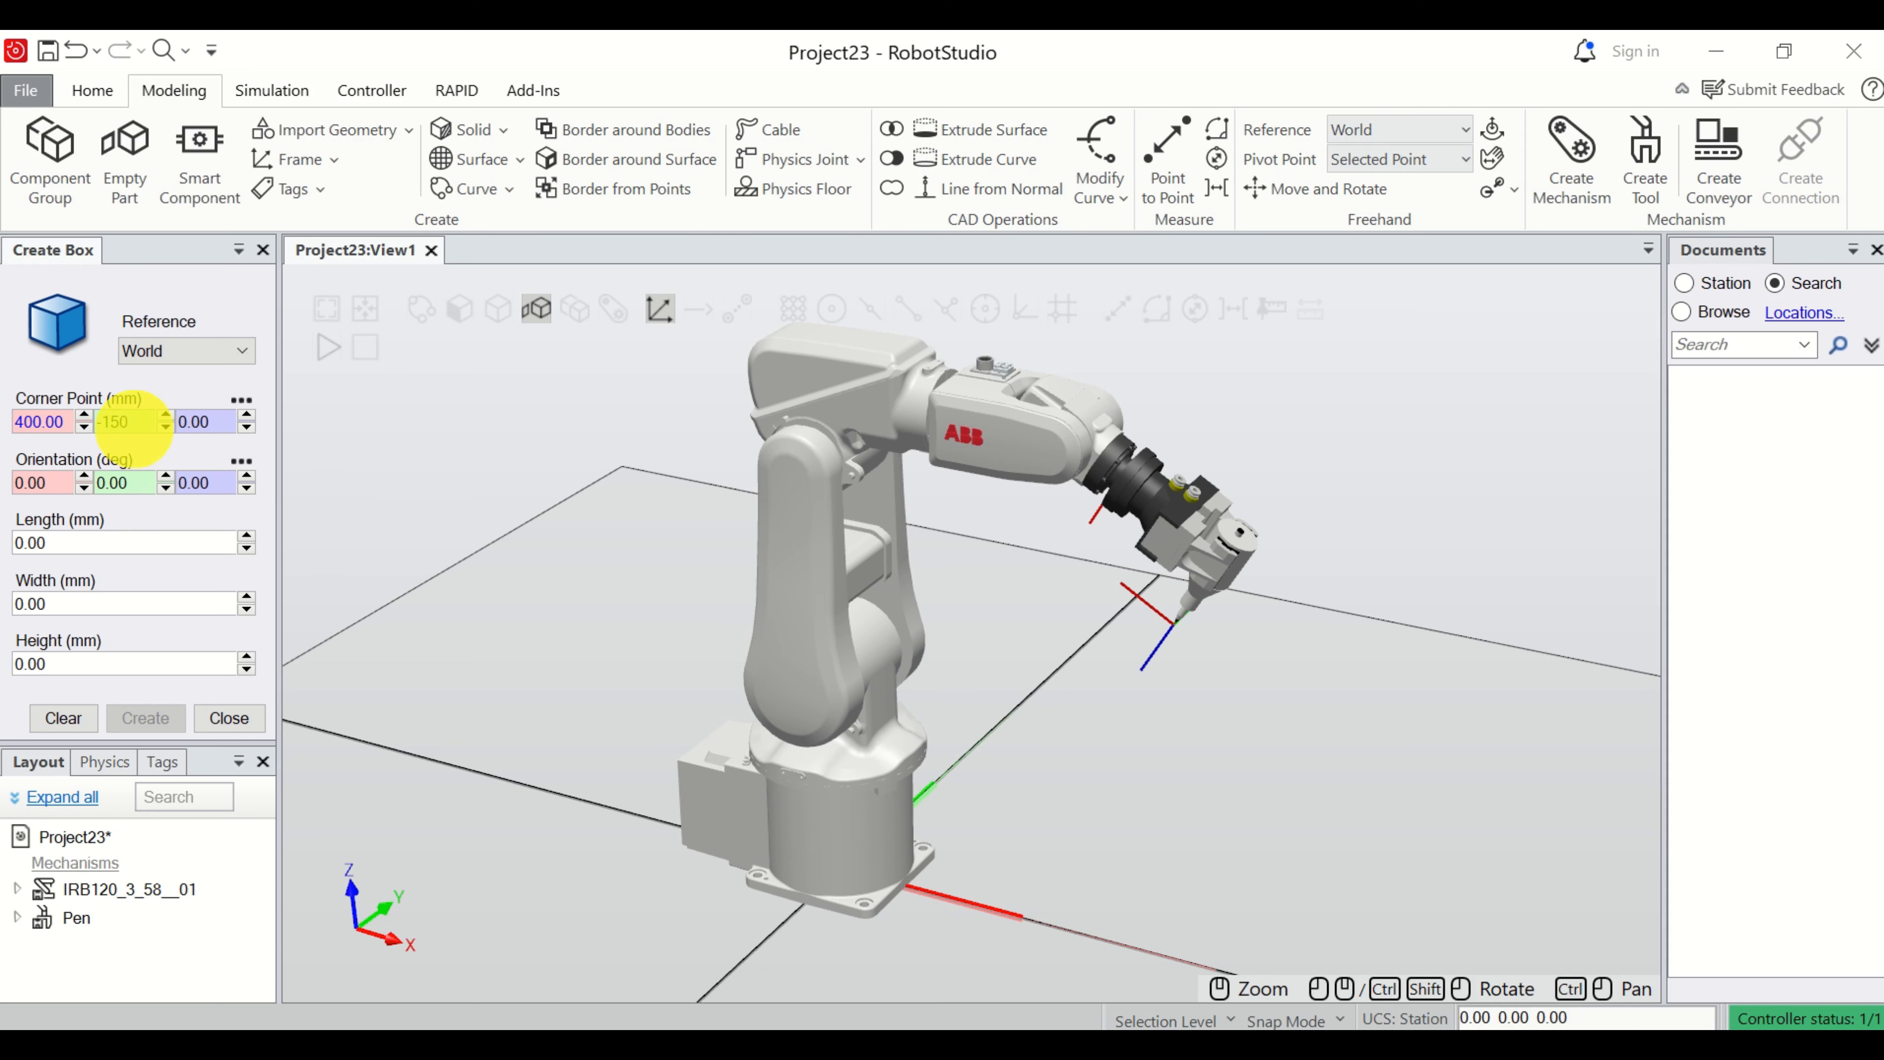
Set the box's length to 300 mm, width to 300 mm and height to 500 mm.
click(98, 536)
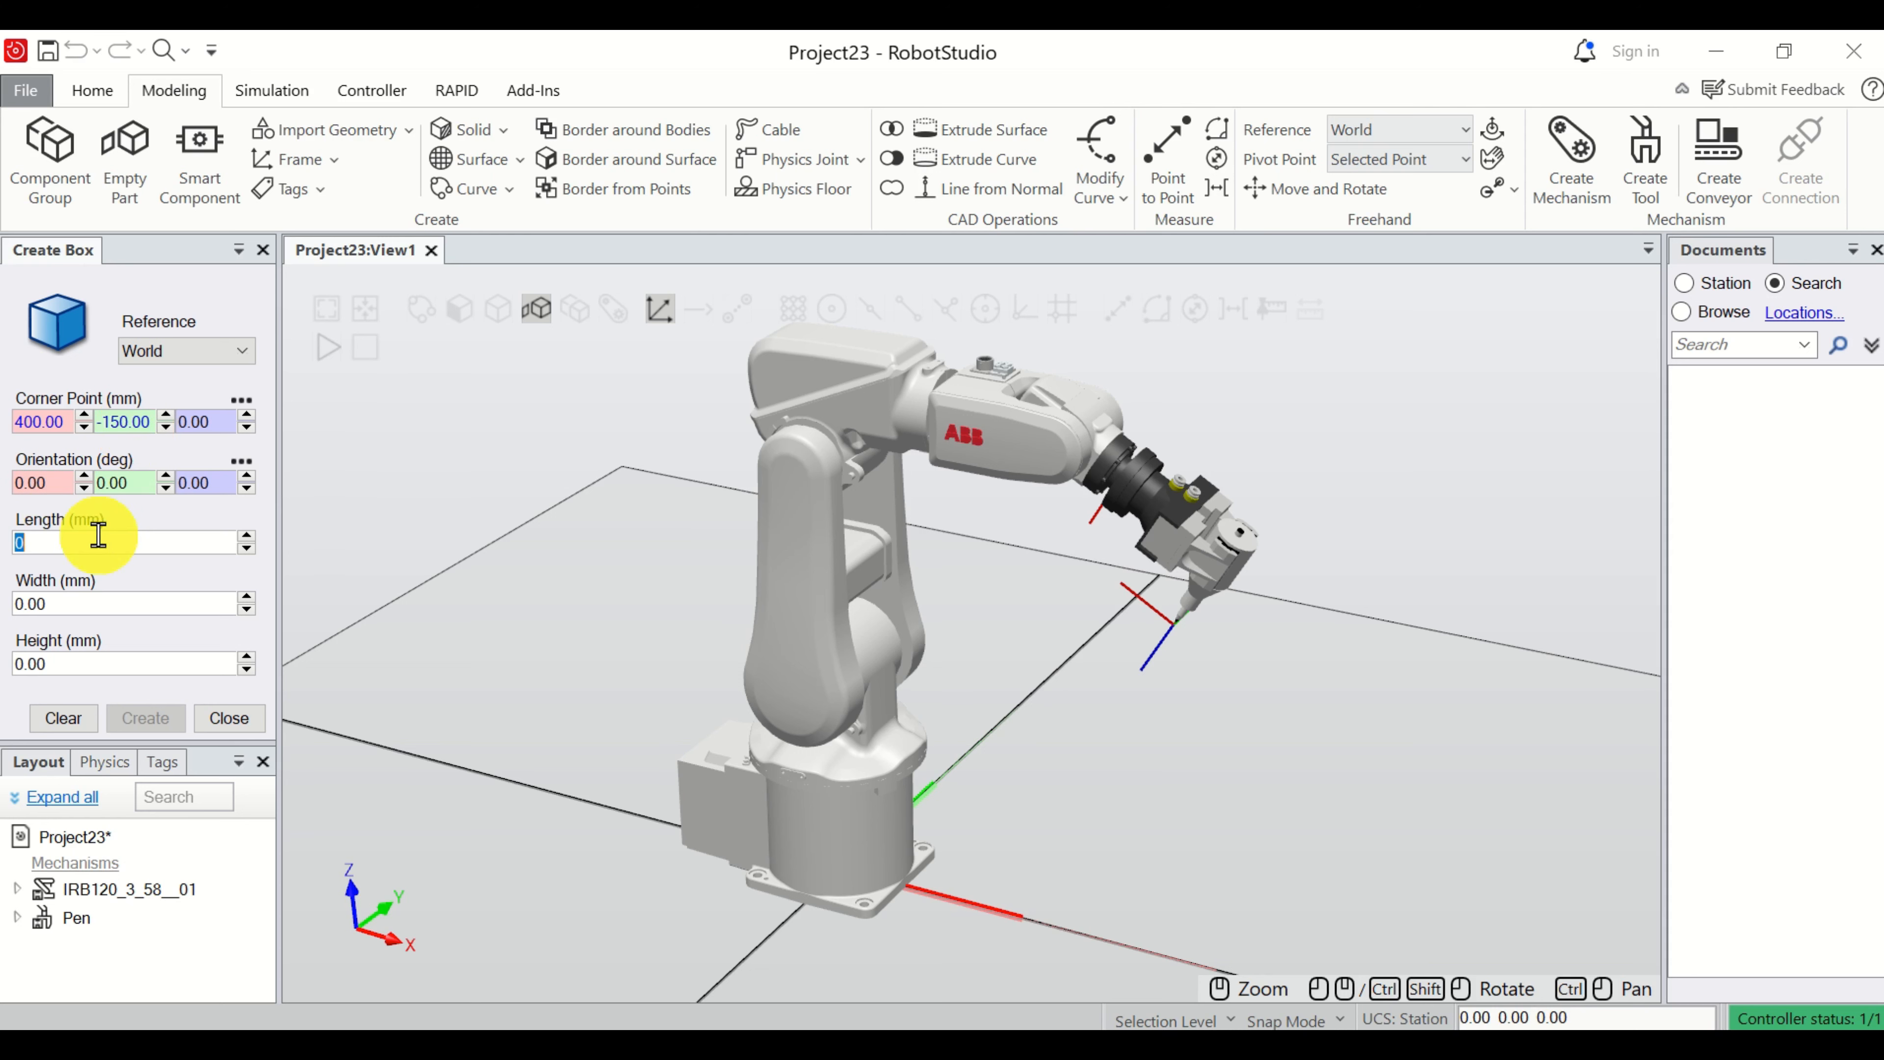
text(300)
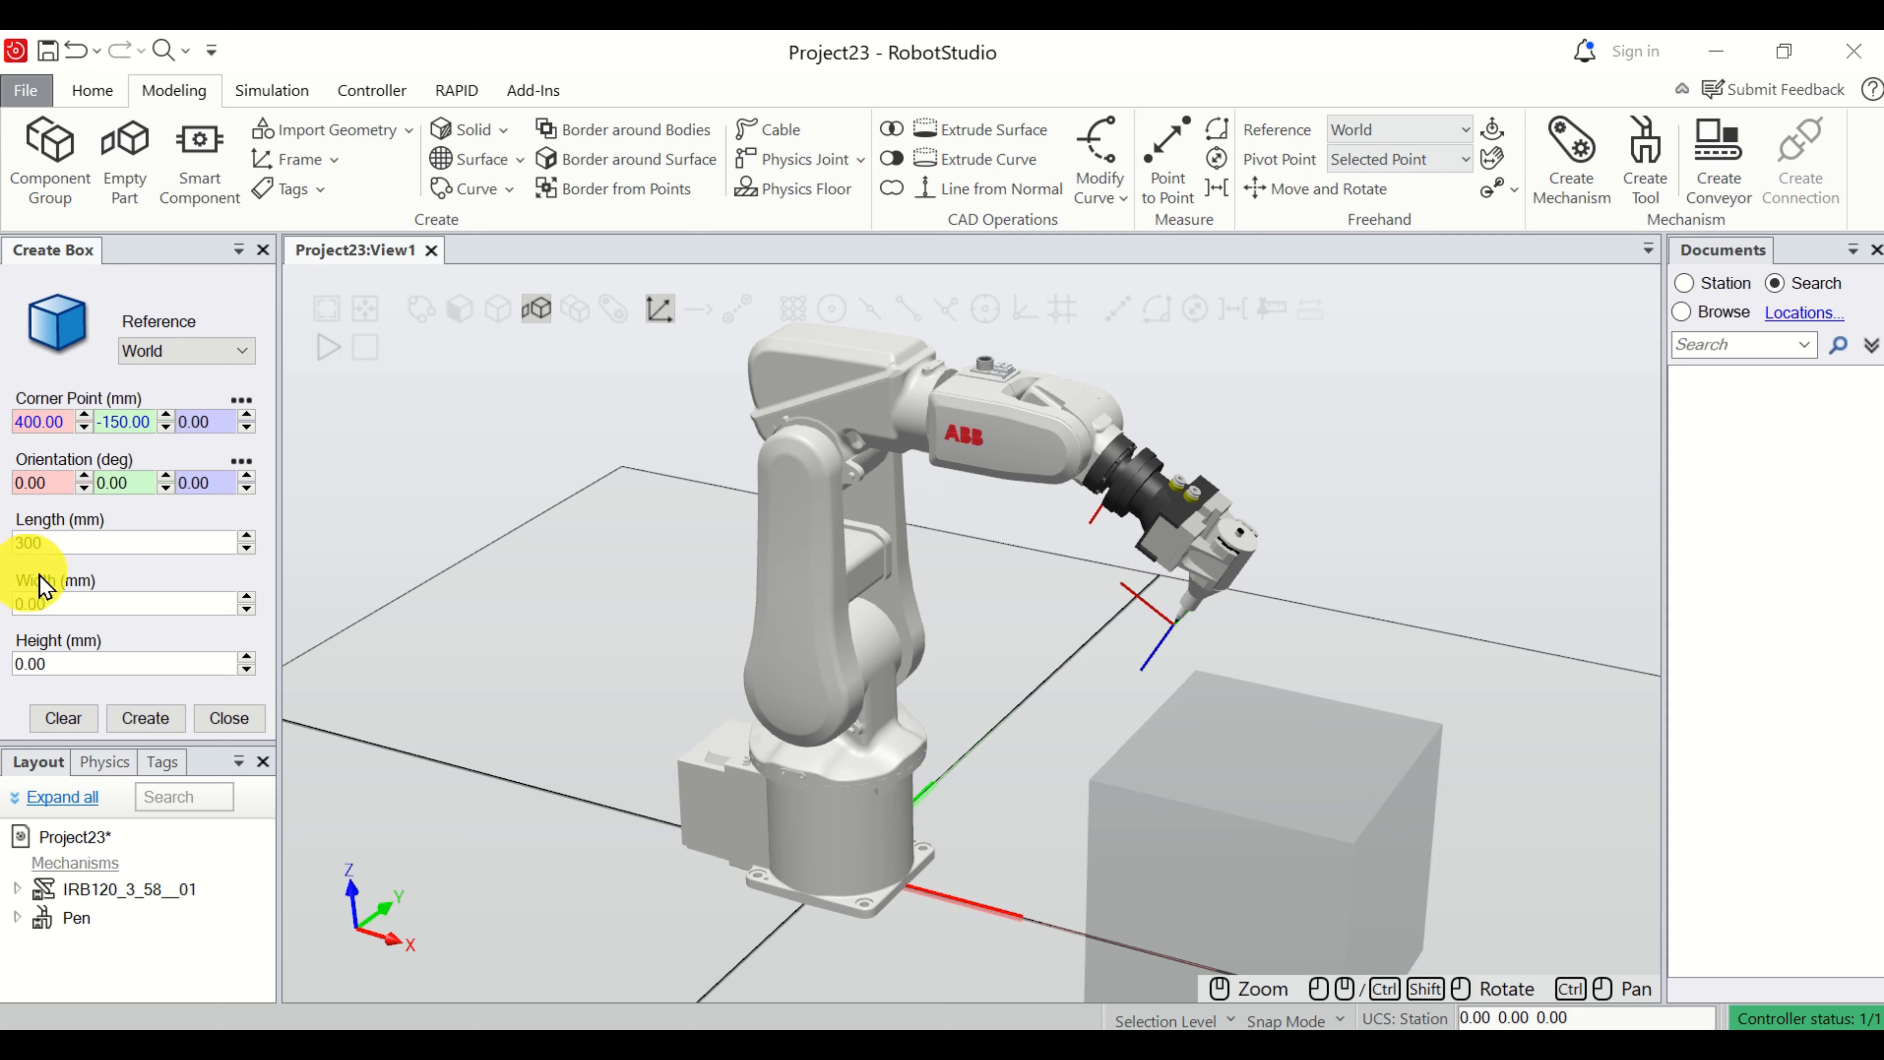
click(71, 601)
text(300)
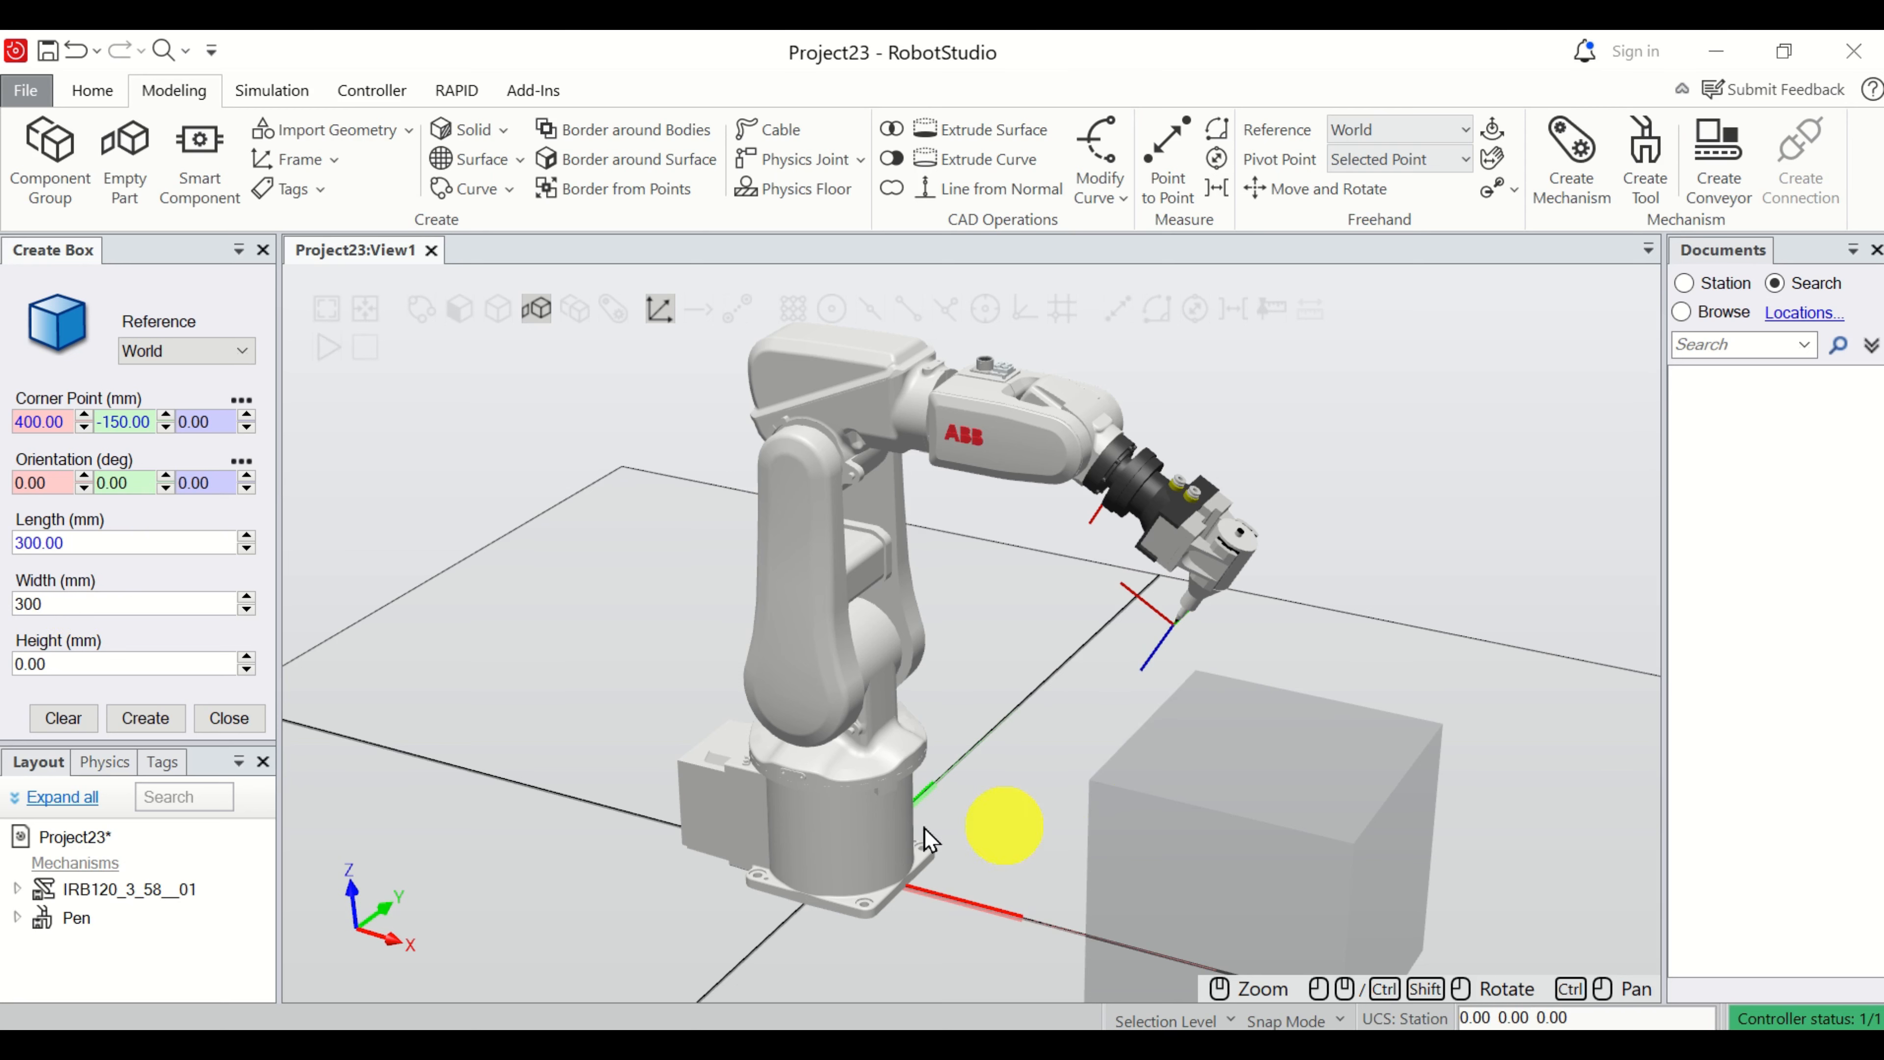
click(70, 663)
text(500)
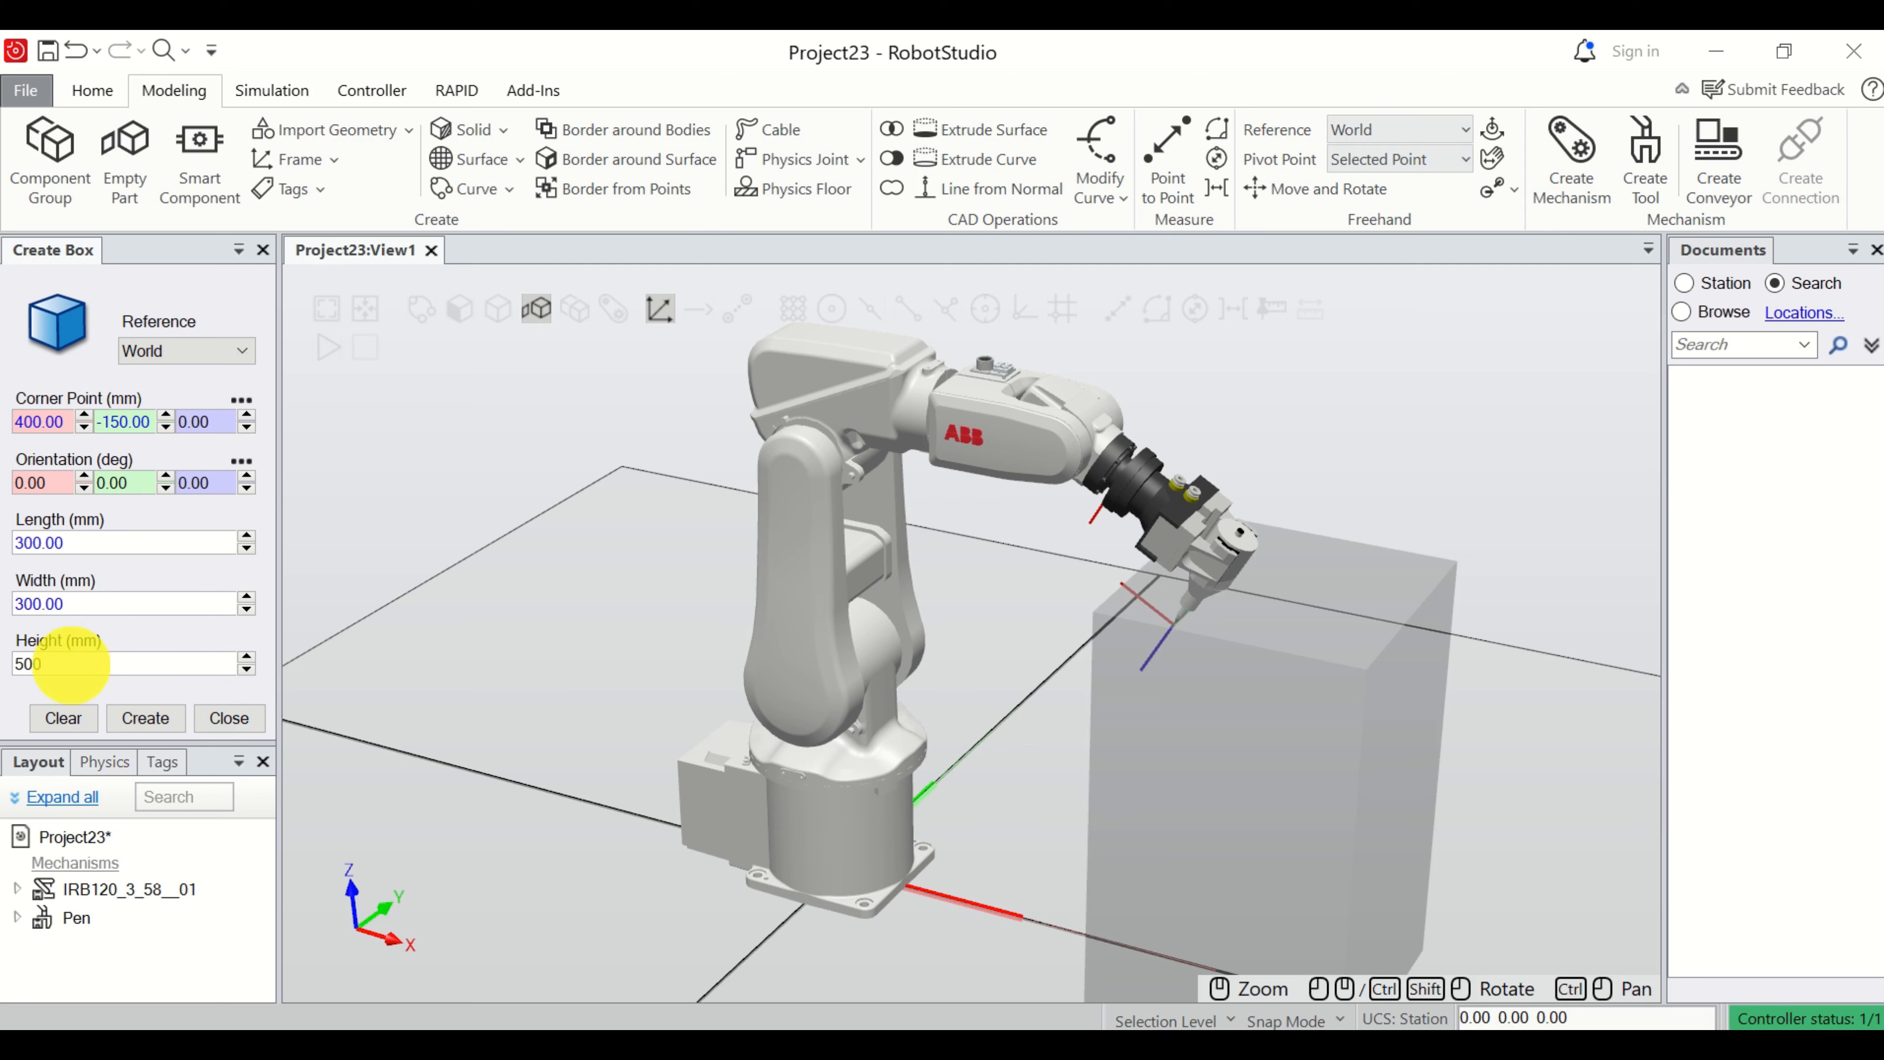
Set the box's height to 400 mm, create the box in front of the robot and close the box settings.
click(1040, 753)
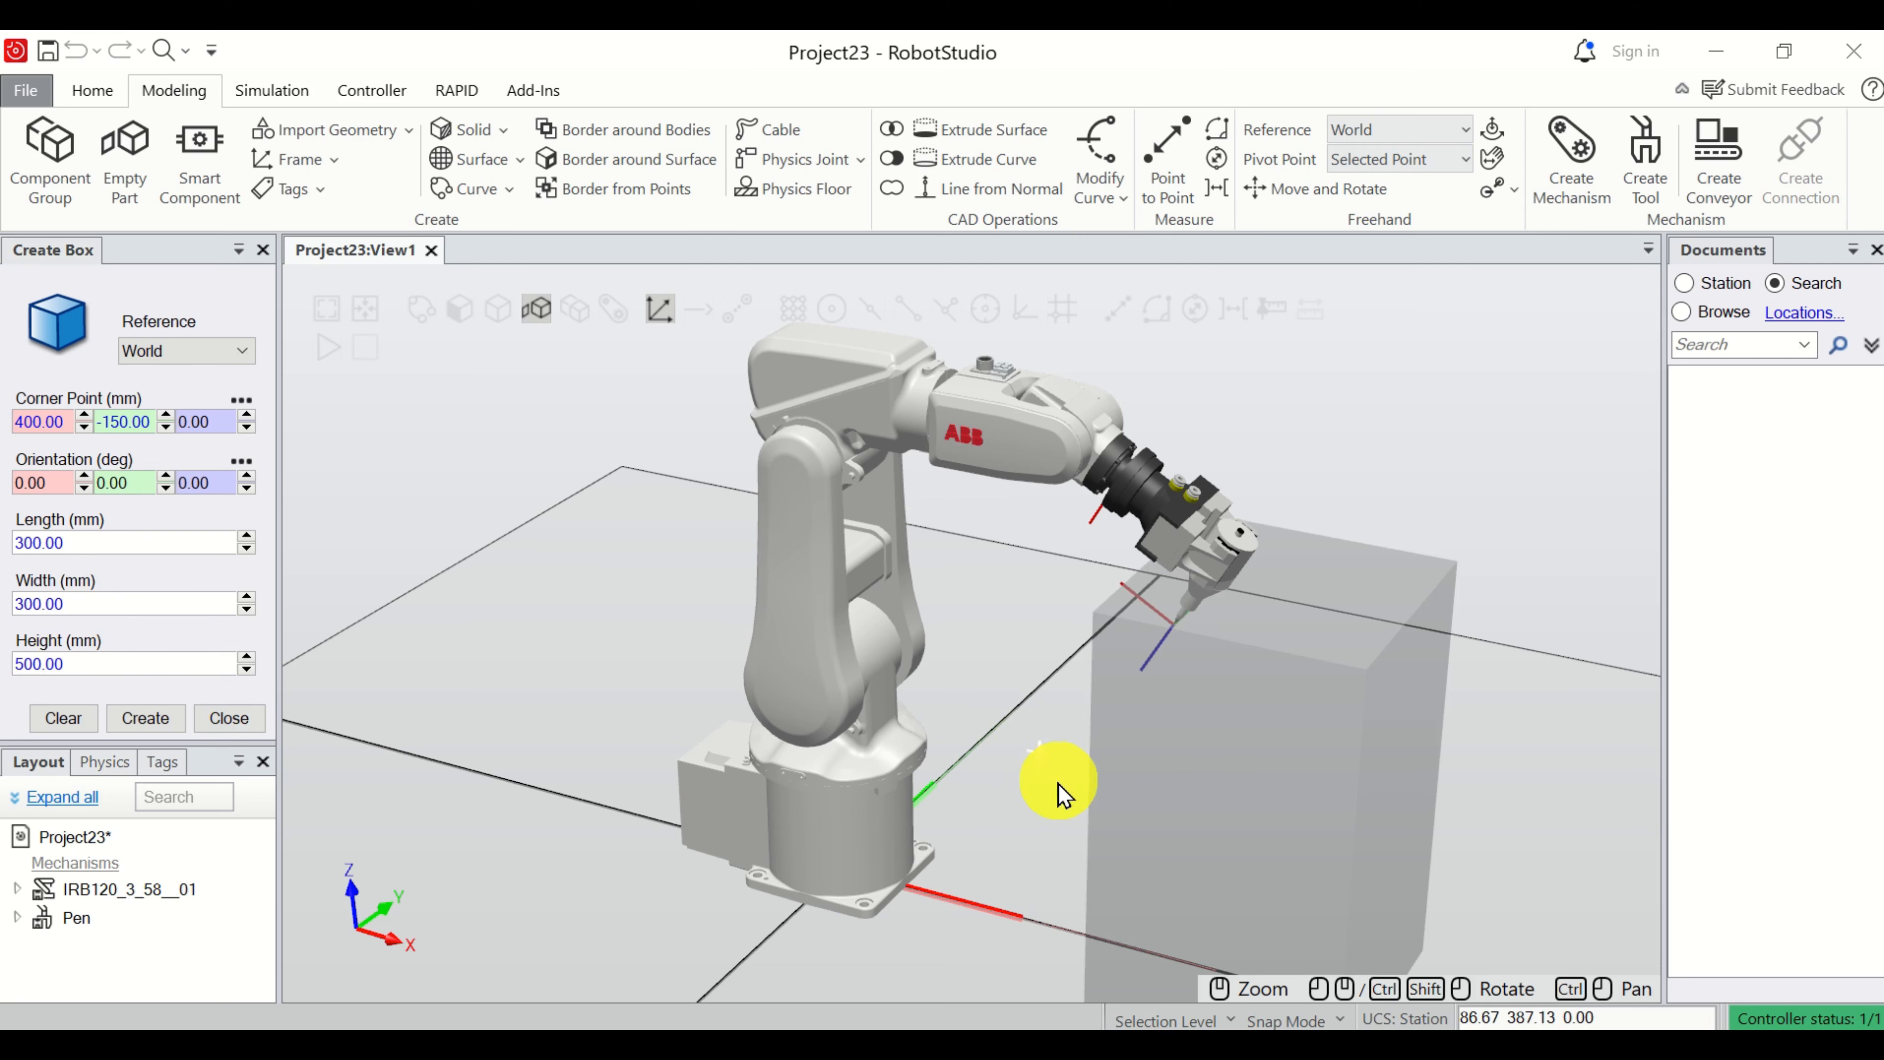
ctrl+shift+drag(1061, 794, 1137, 760)
click(80, 664)
text(400)
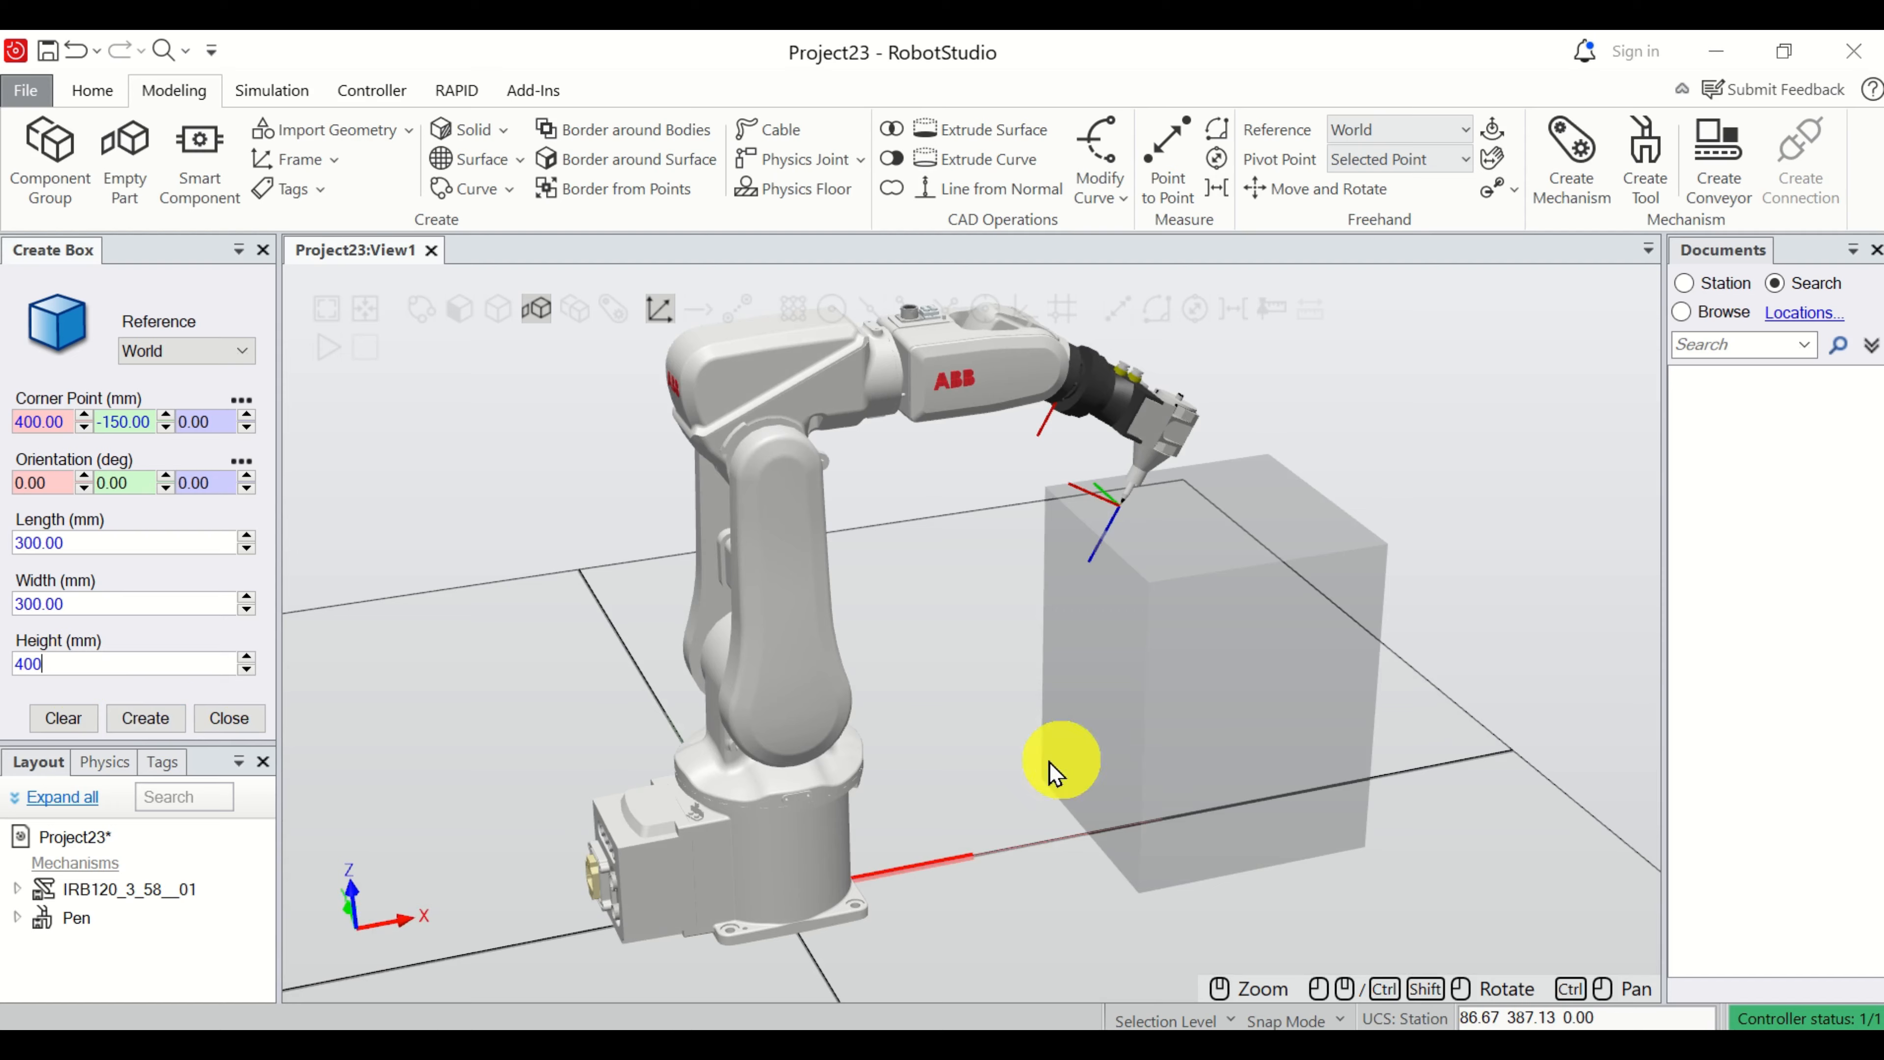
ctrl+shift+drag(1064, 770, 977, 737)
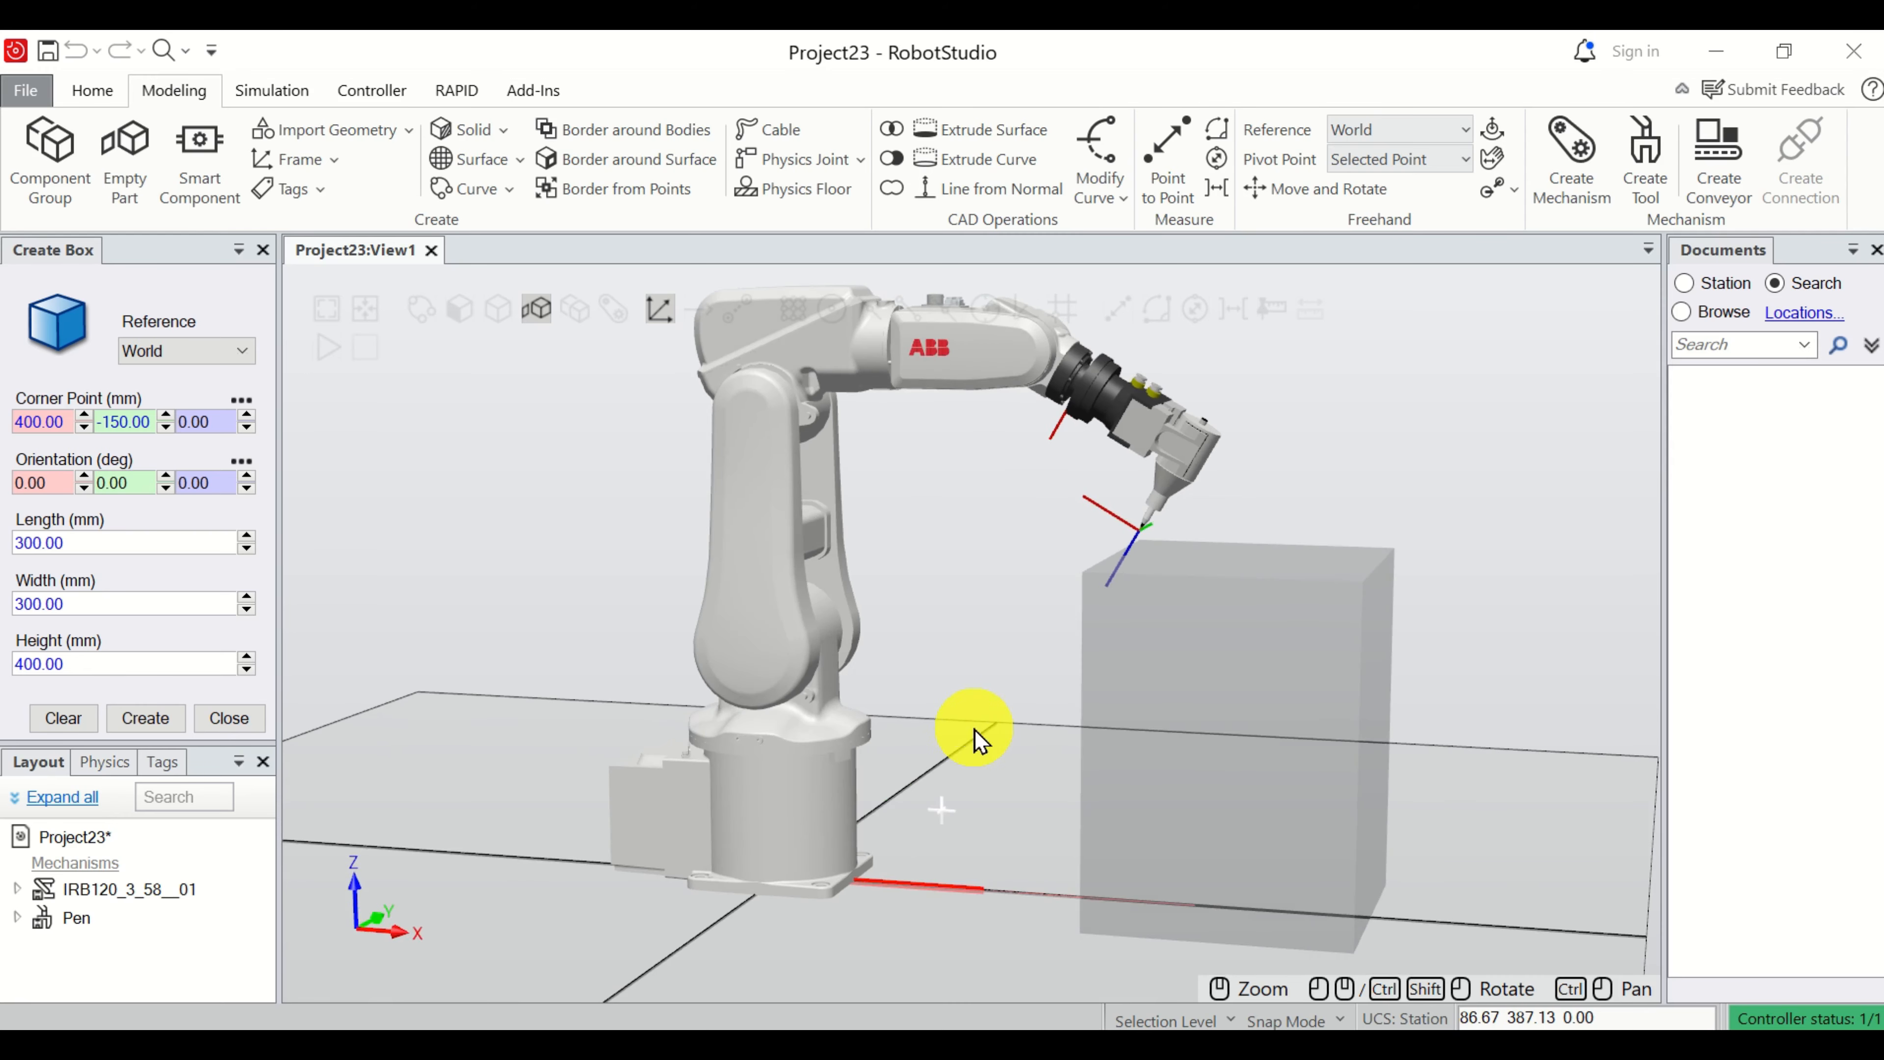
click(151, 724)
scroll(1531, 720, up, 3)
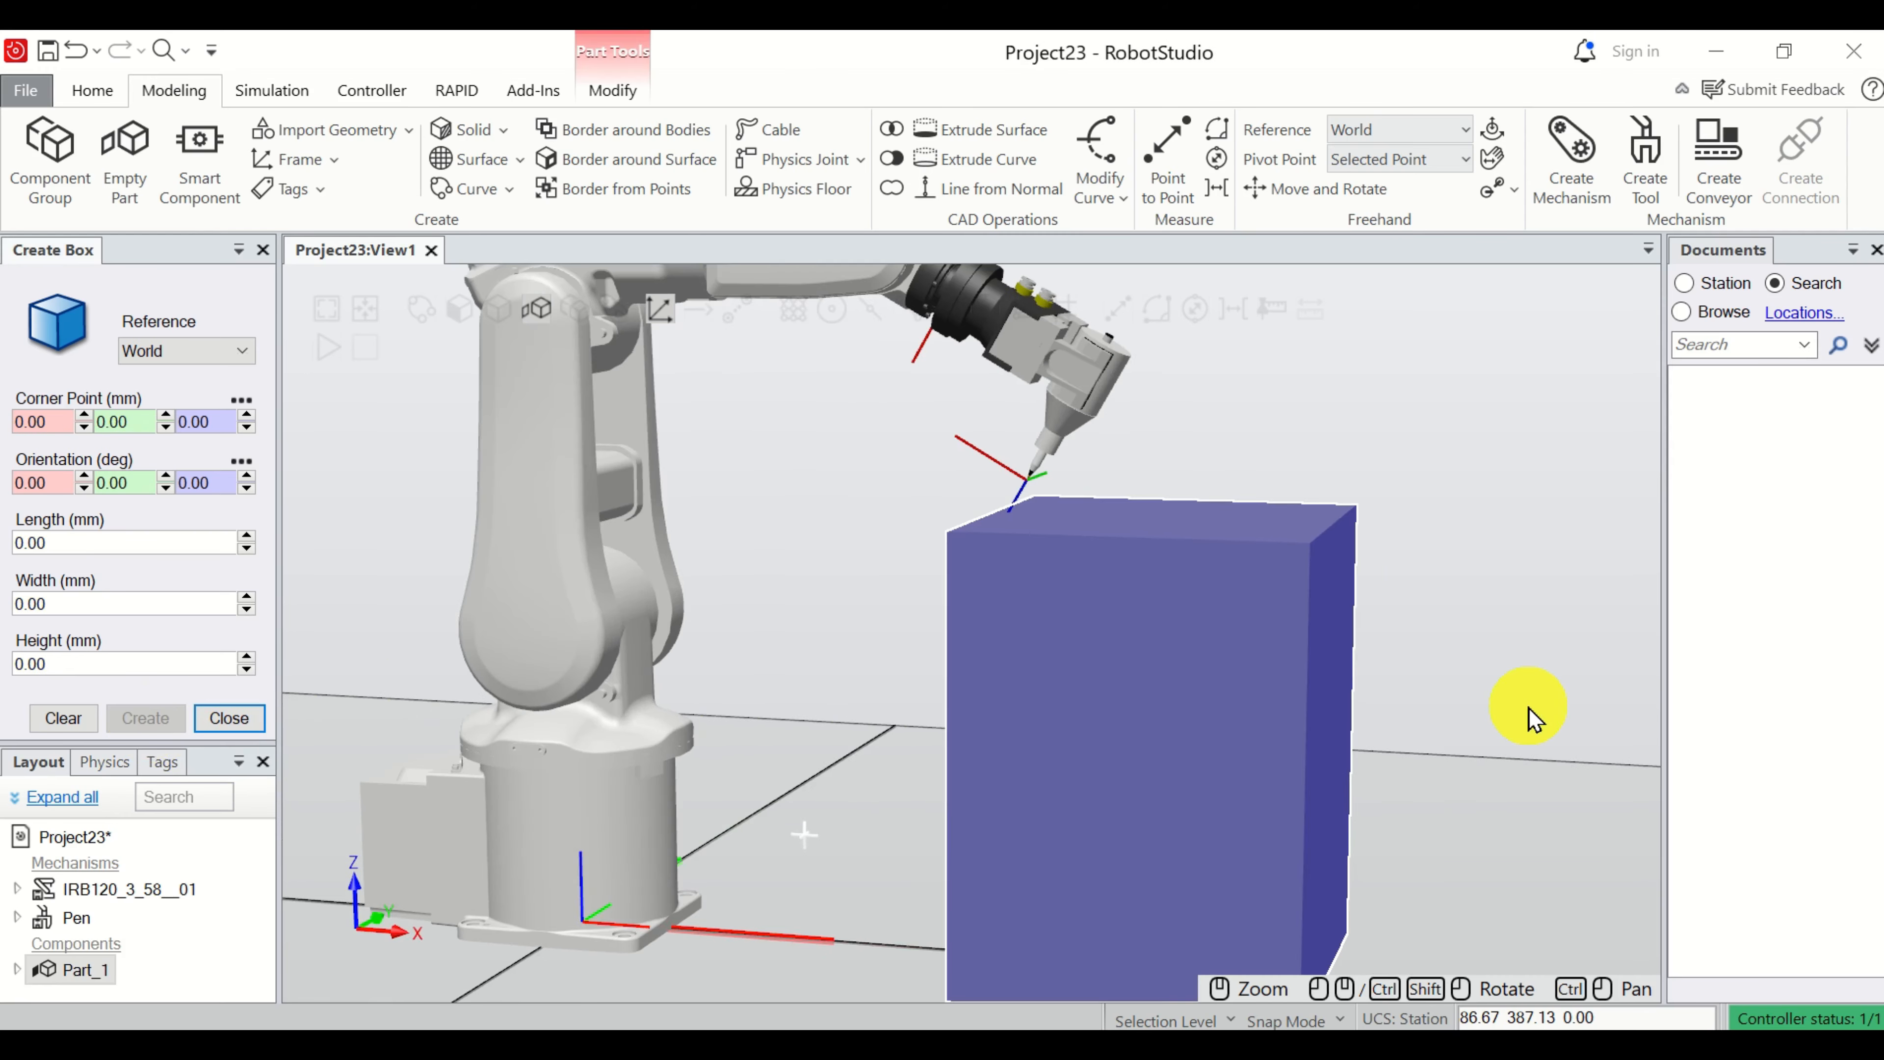
scroll(1530, 720, down, 3)
click(262, 250)
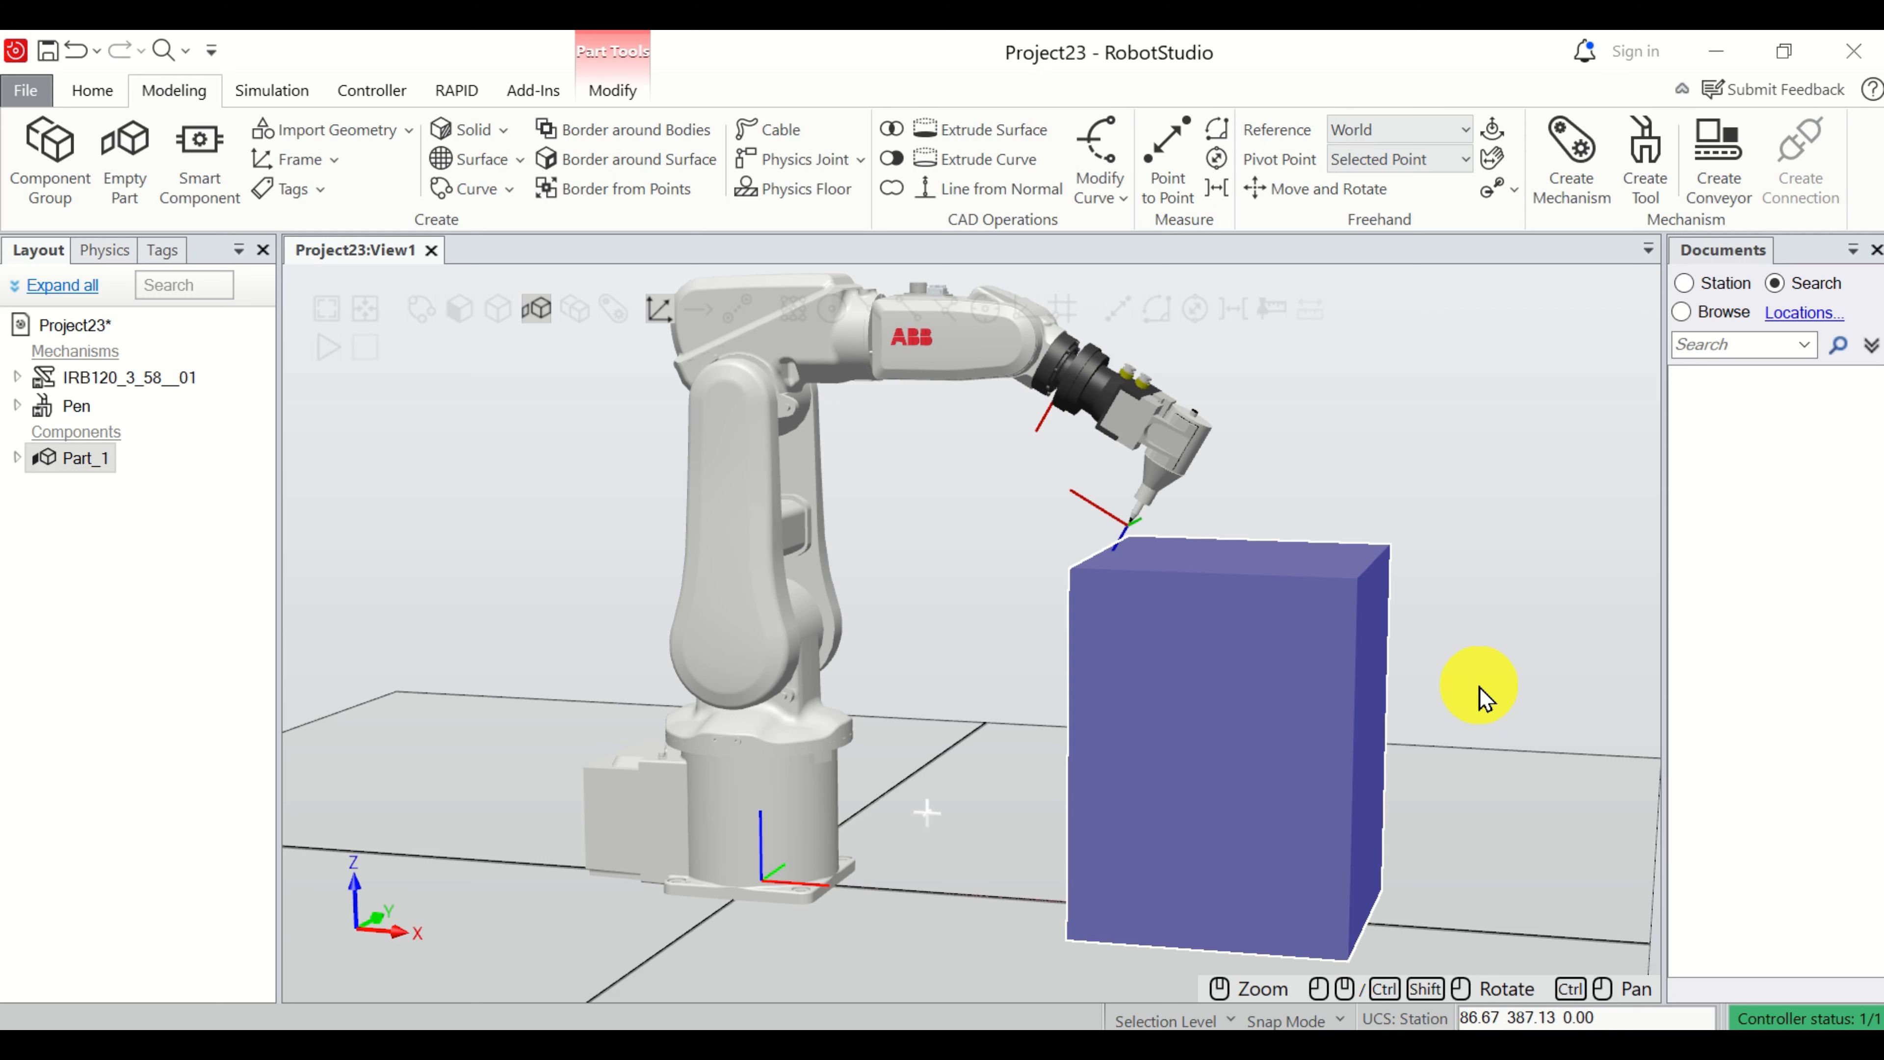
Set the color of the Part_1 box to the light magenta basic color (255, 128, 255).
right_click(1274, 707)
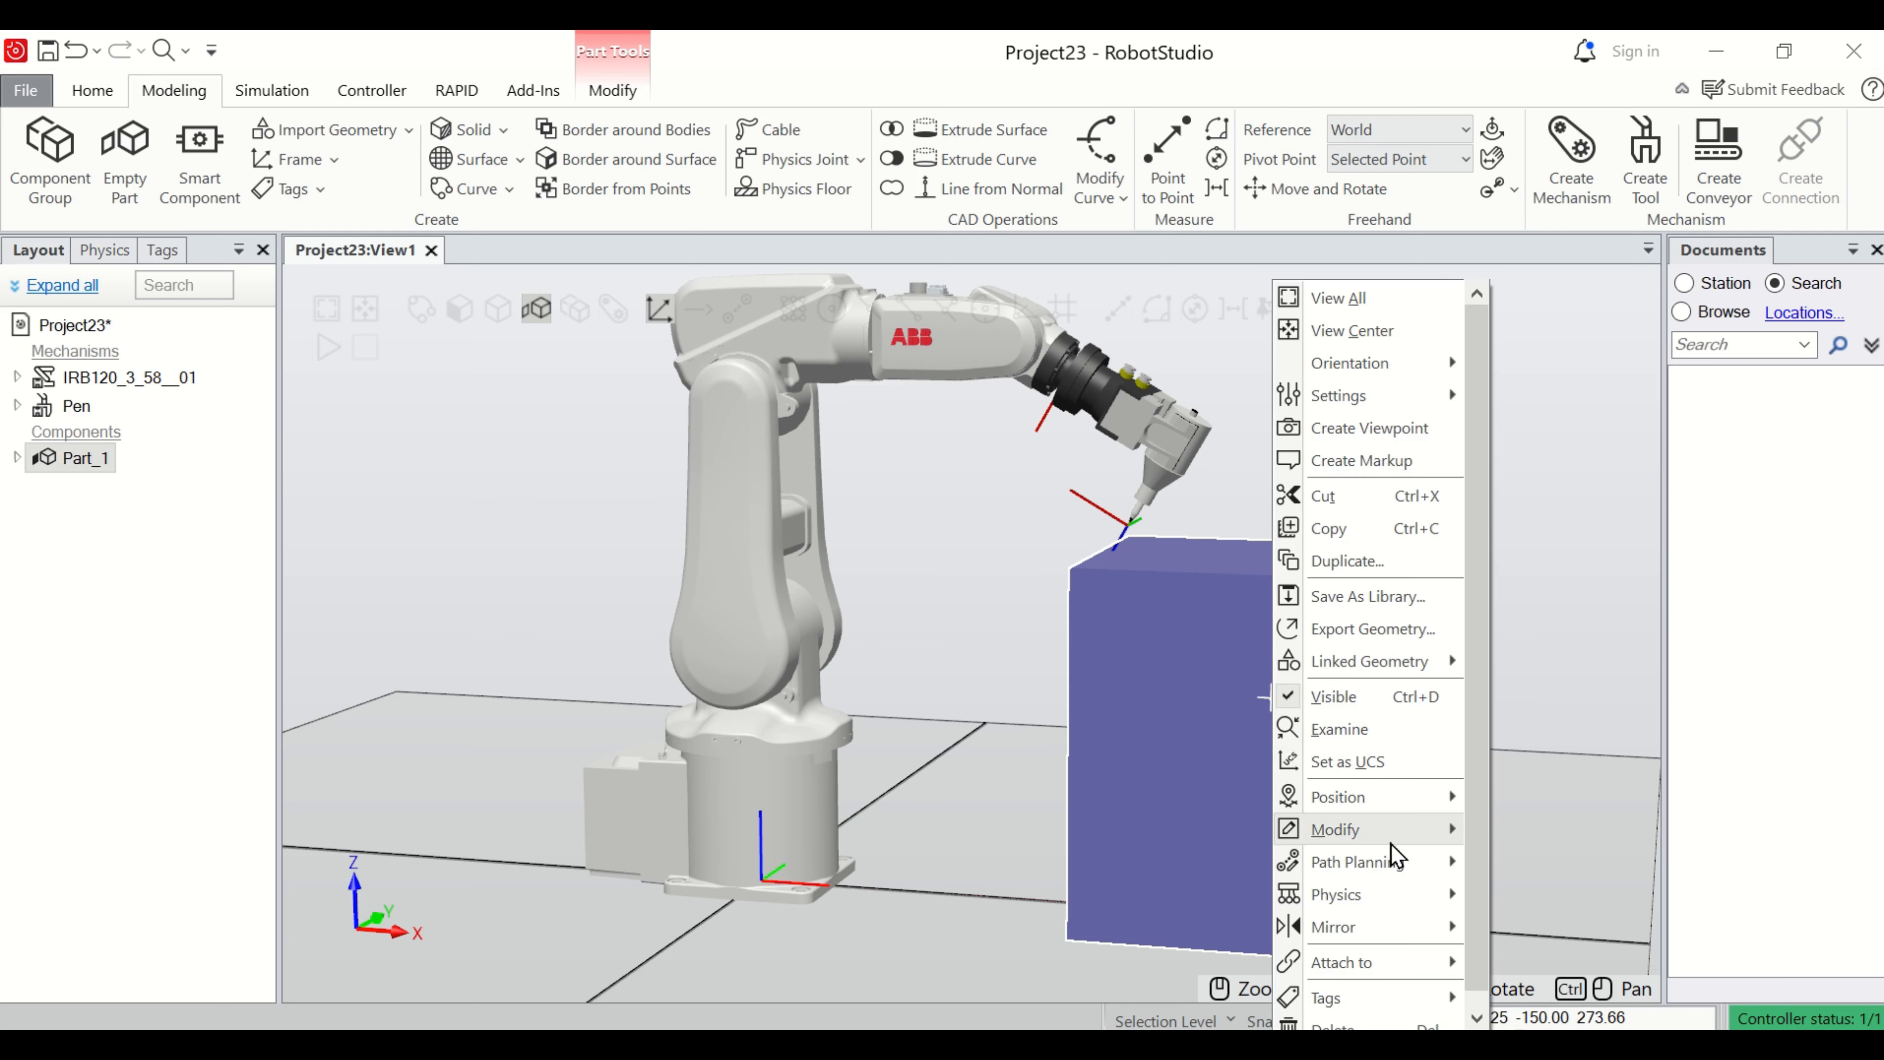
mouse_move(1335, 829)
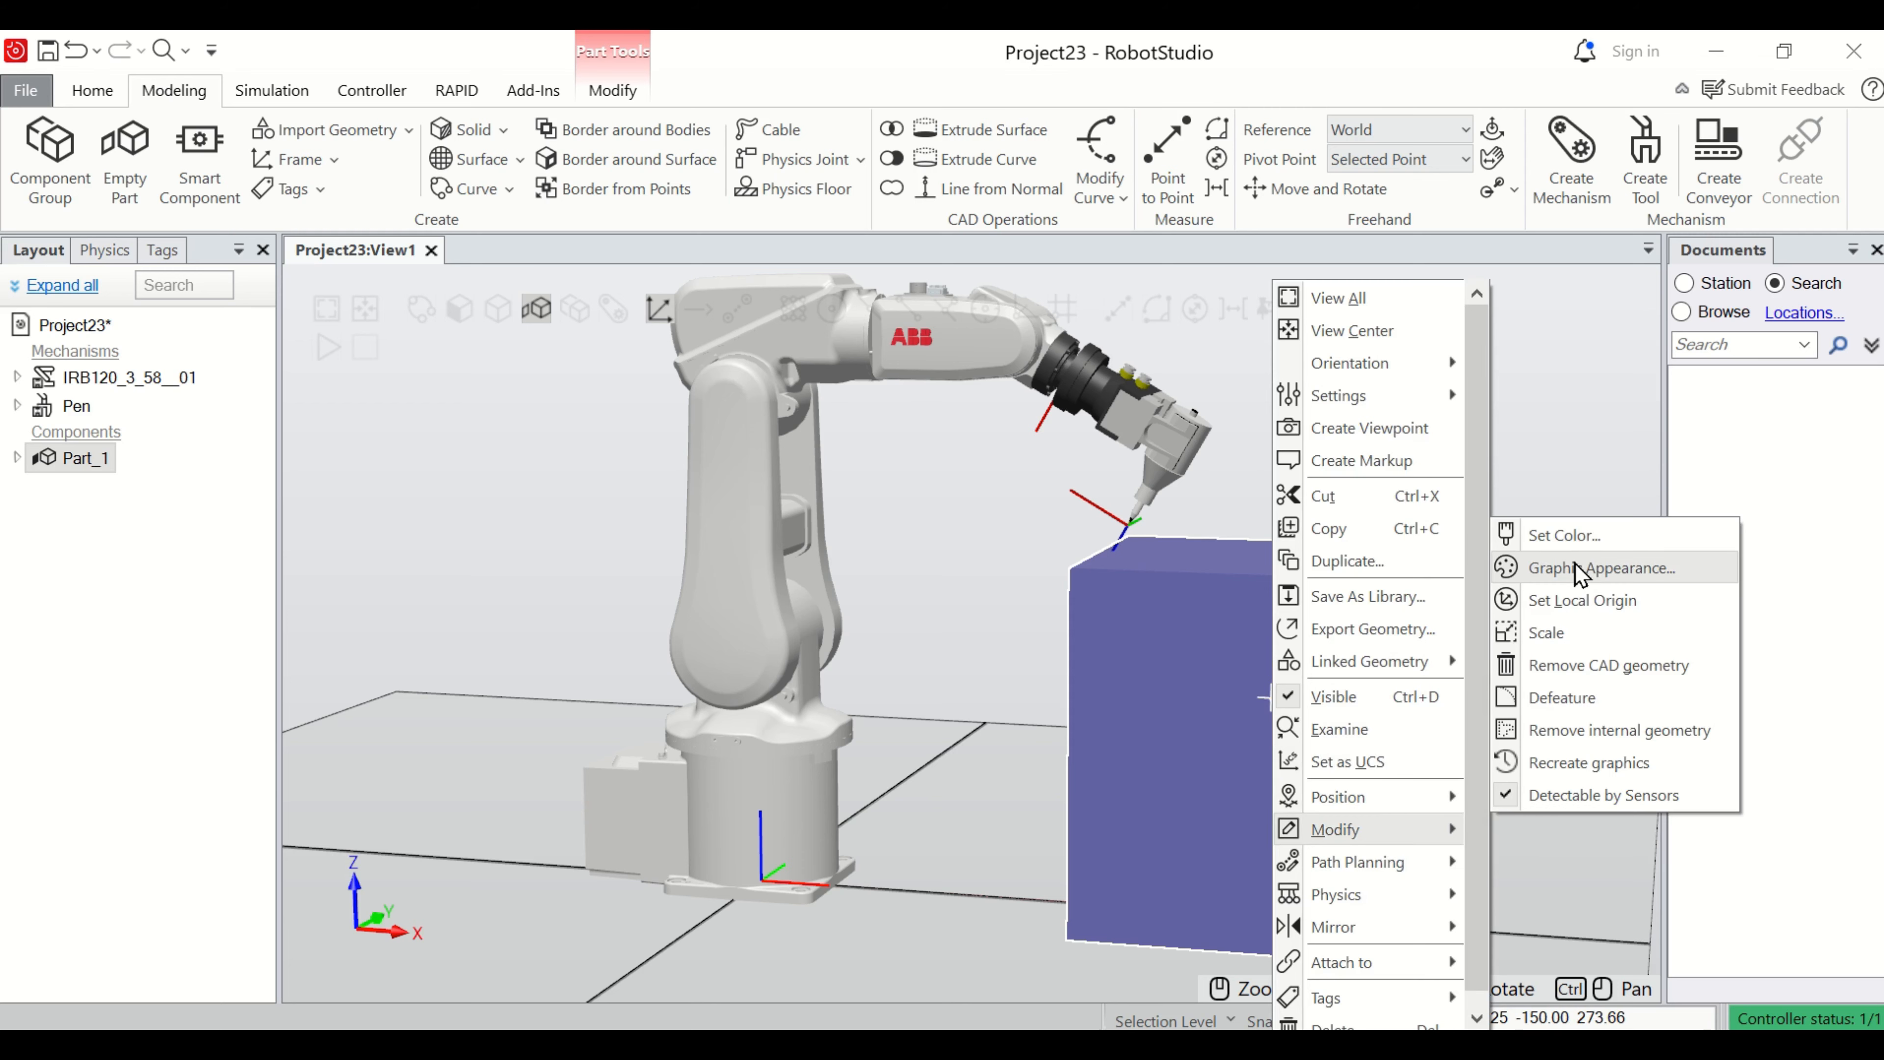
click(1572, 542)
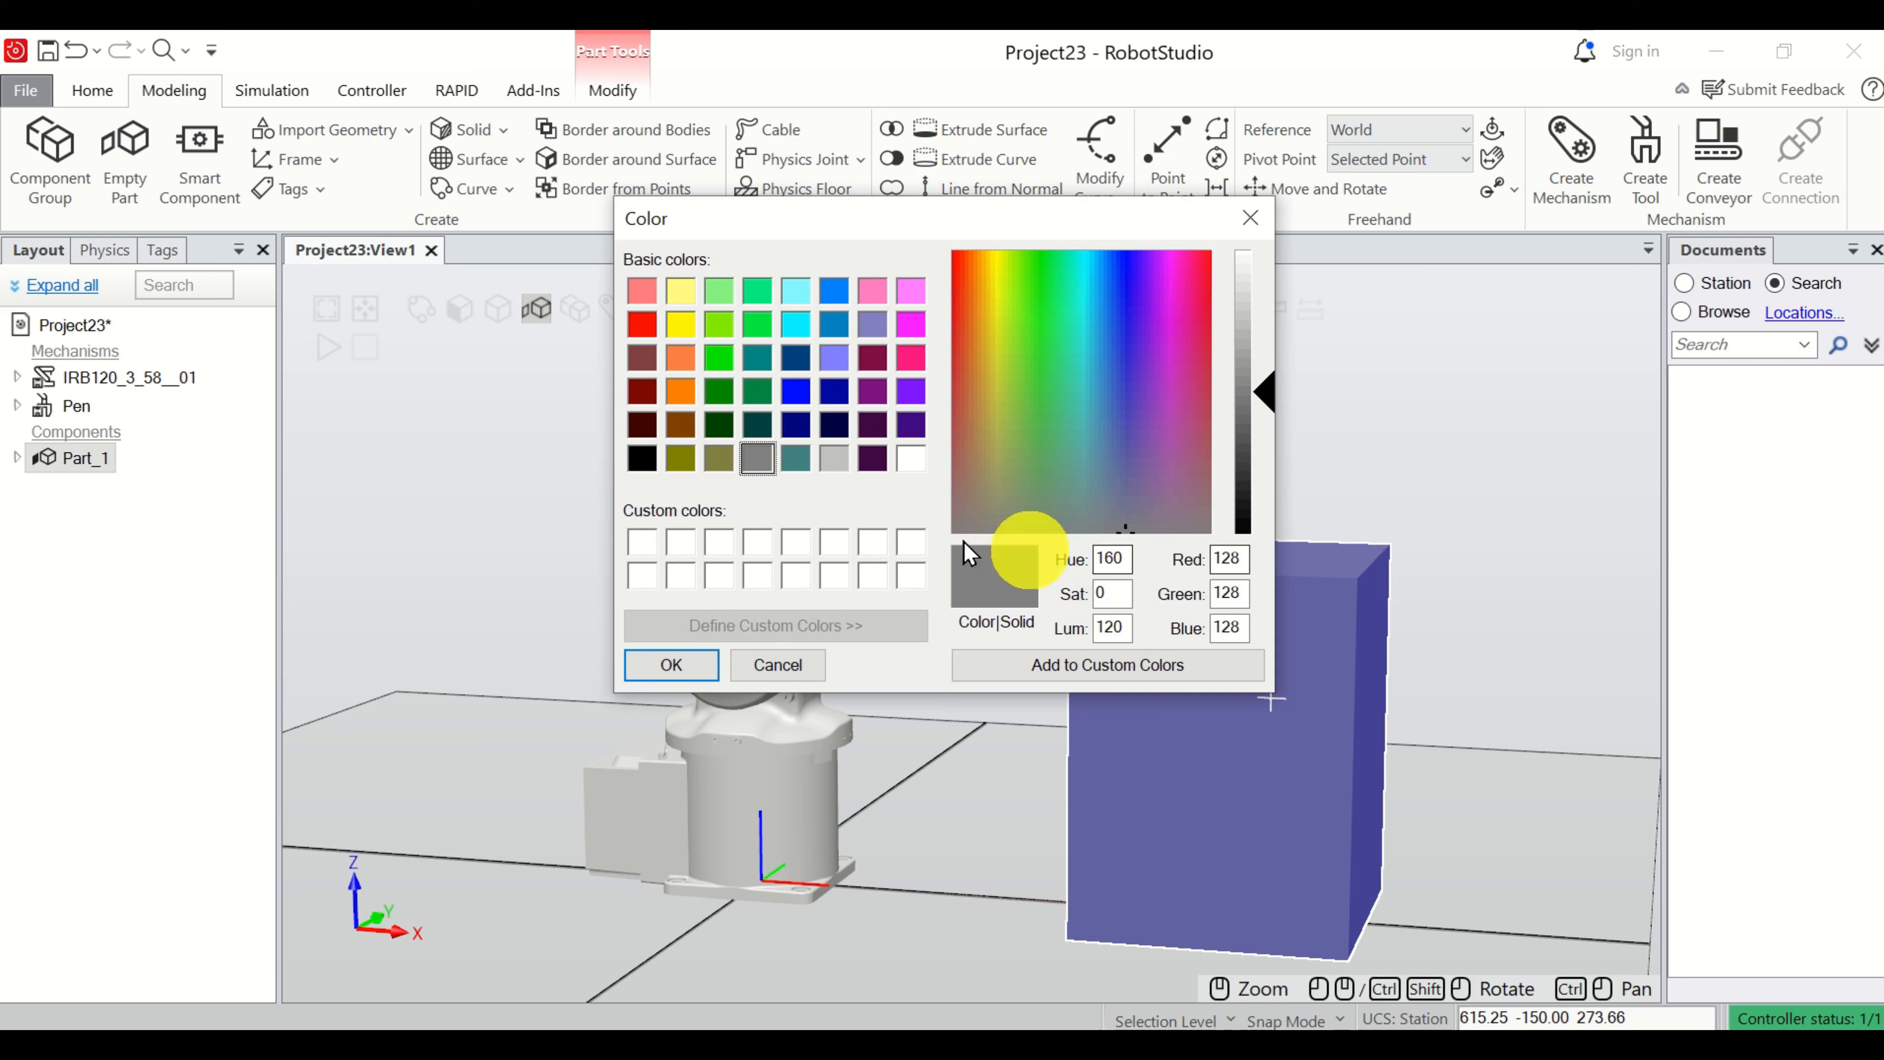
click(912, 291)
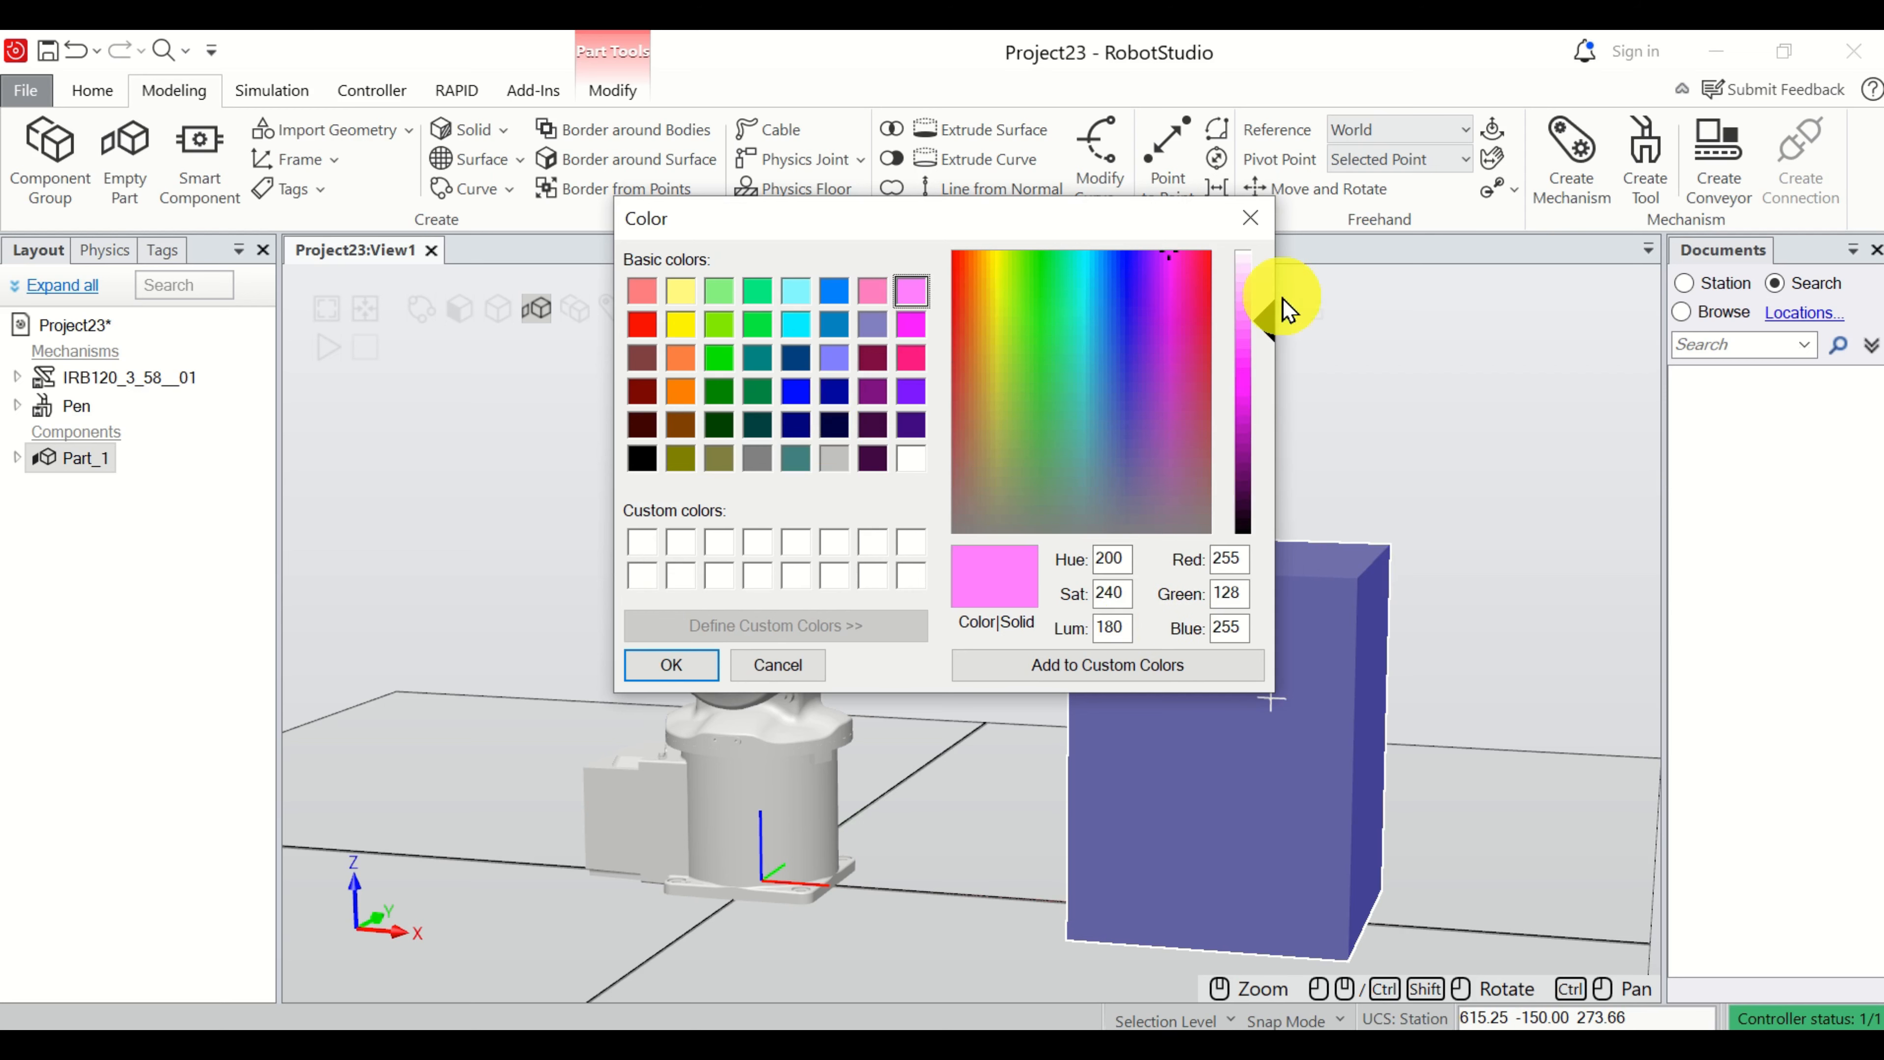
click(670, 668)
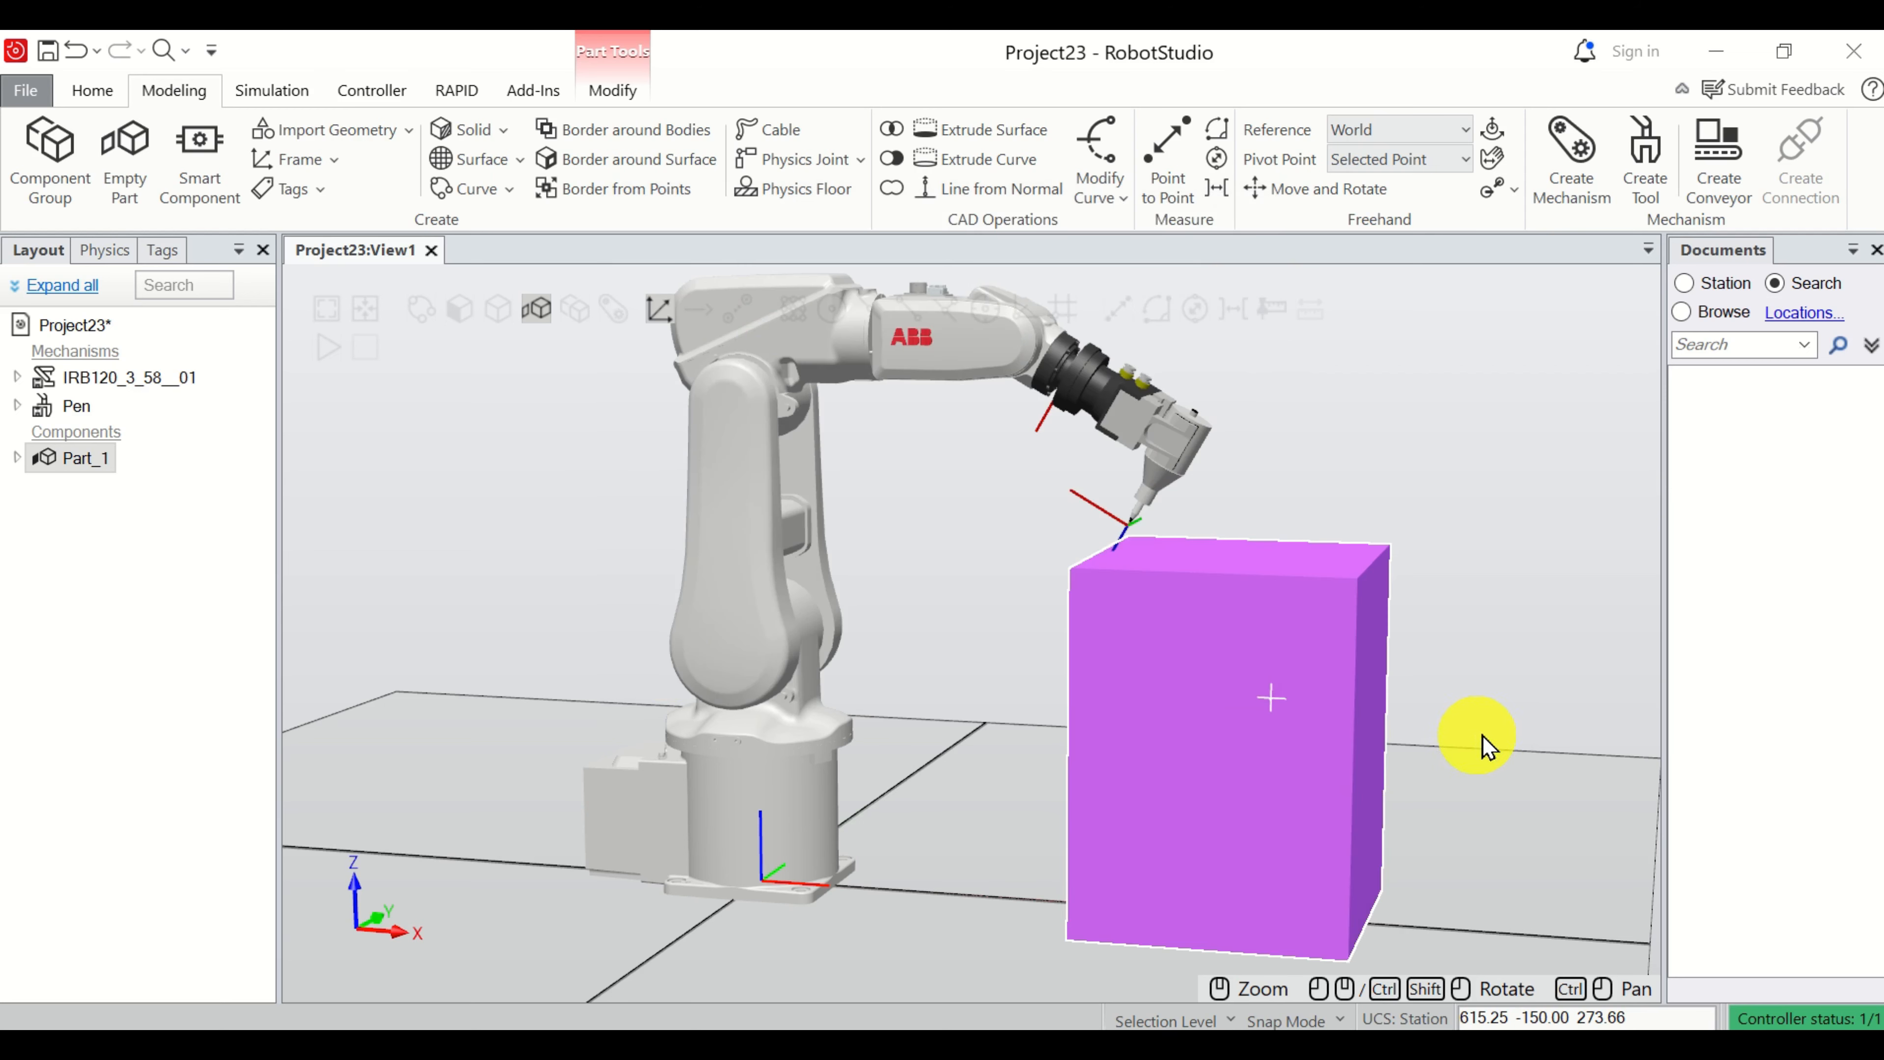
Set the default motion instruction to MoveL with speed v200 and zone fine.
mouse_move(1607, 705)
ctrl+shift+mouse_down()
mouse_move(1358, 694)
mouse_move(1280, 737)
mouse_move(1556, 682)
mouse_move(1590, 728)
mouse_move(1561, 686)
mouse_move(1569, 716)
mouse_move(1548, 729)
mouse_move(1468, 660)
mouse_move(1566, 646)
mouse_move(1552, 724)
mouse_move(1592, 710)
ctrl+shift+mouse_up()
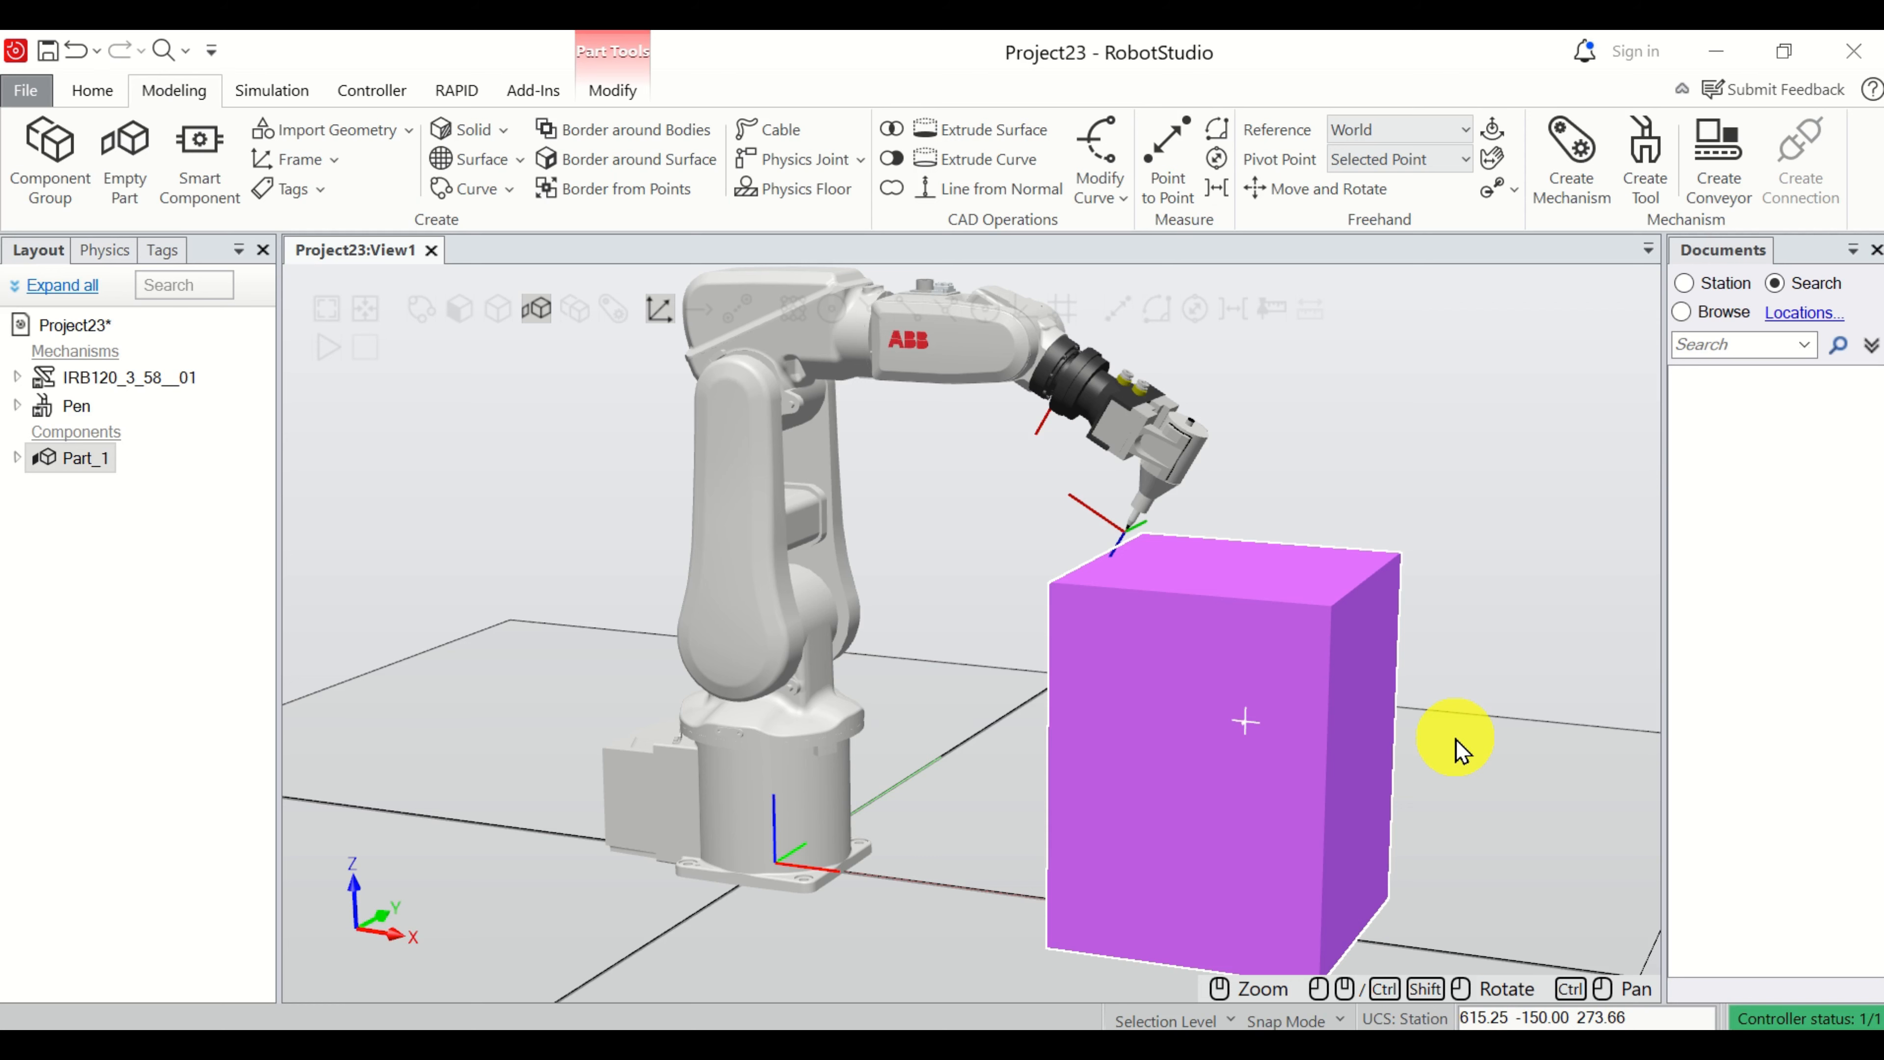
click(89, 93)
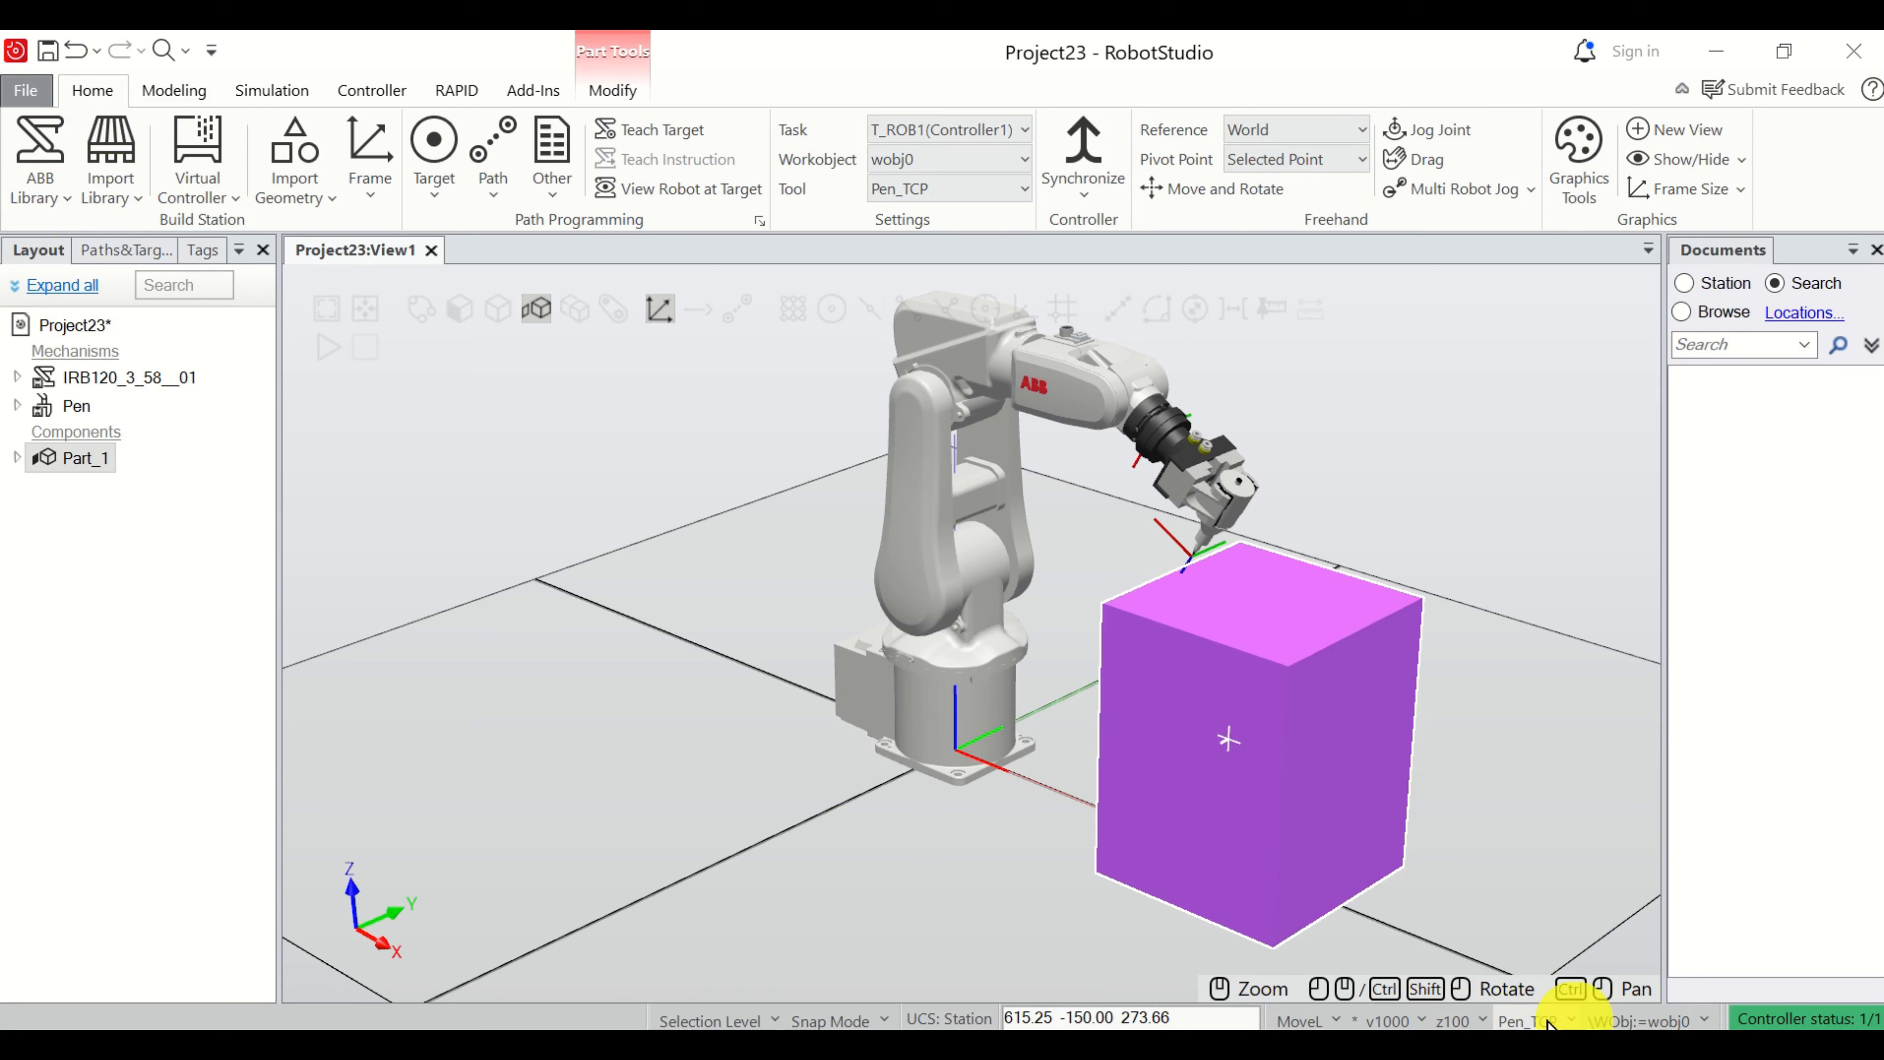
click(1313, 1023)
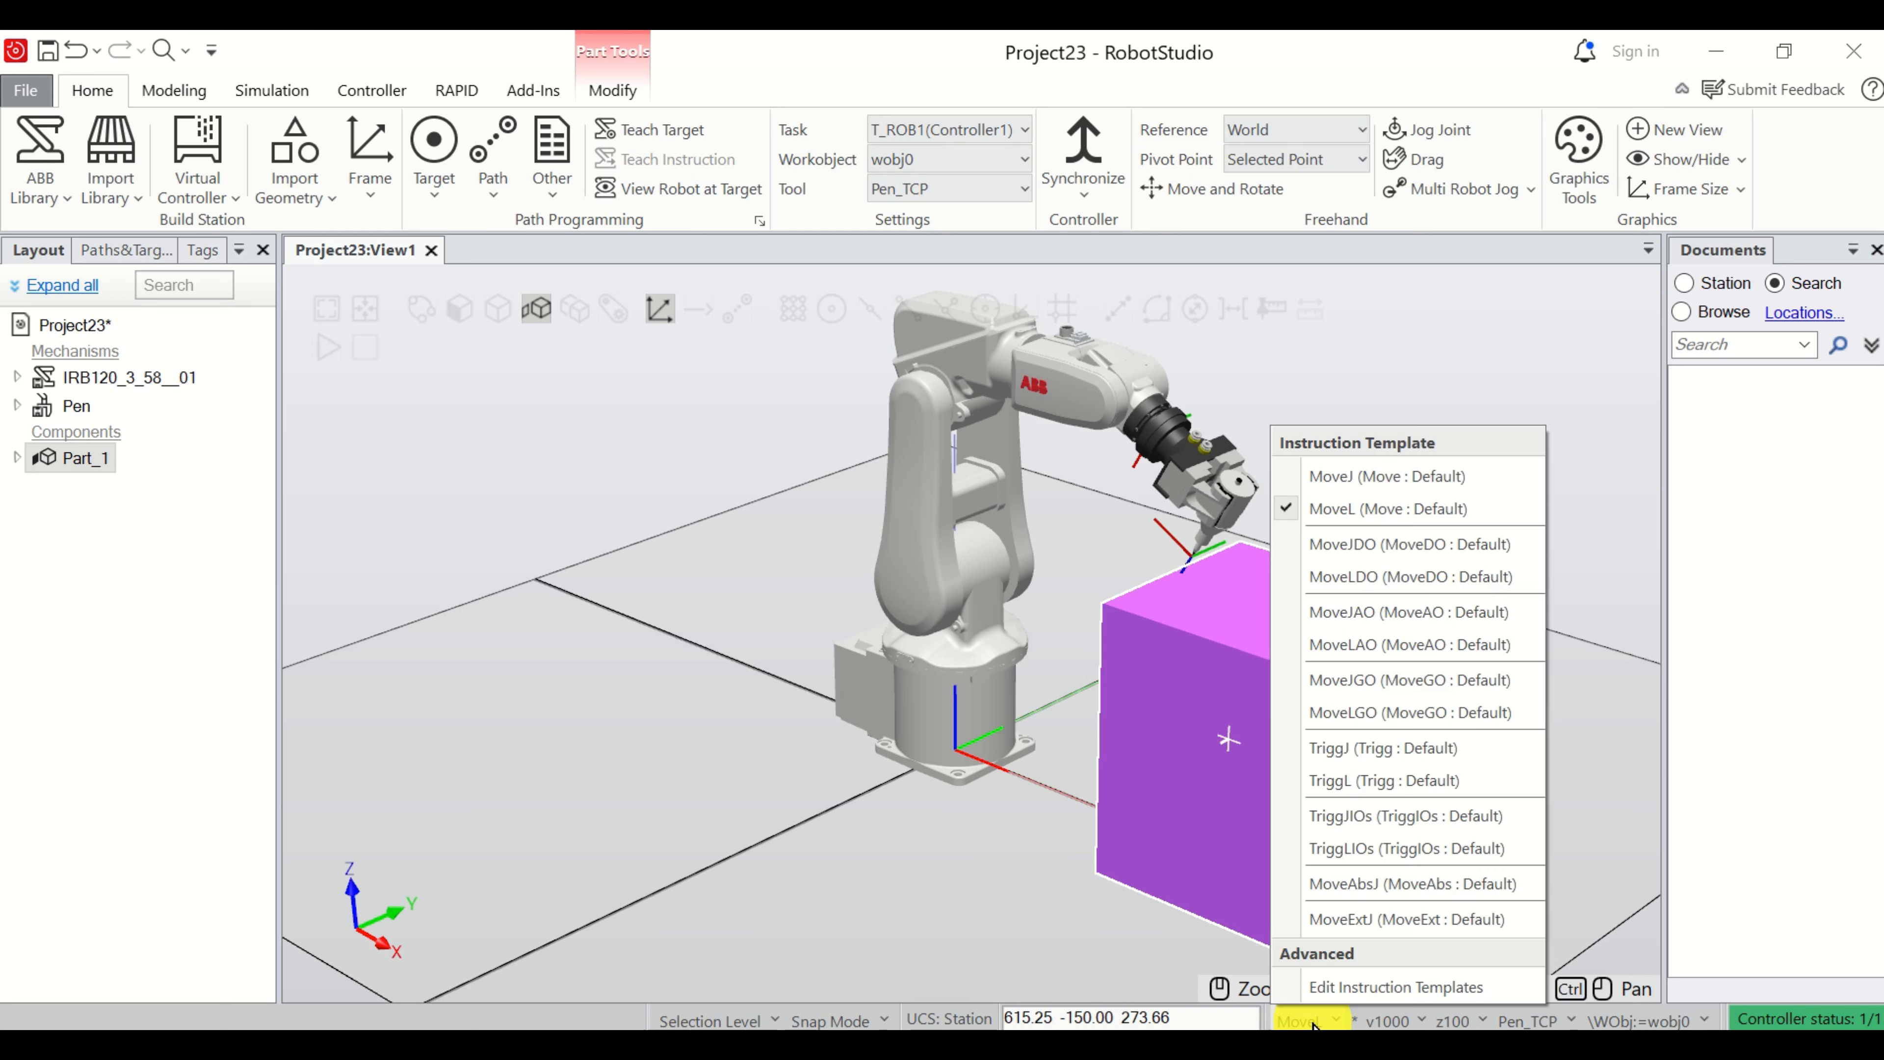
click(1339, 515)
click(1384, 1021)
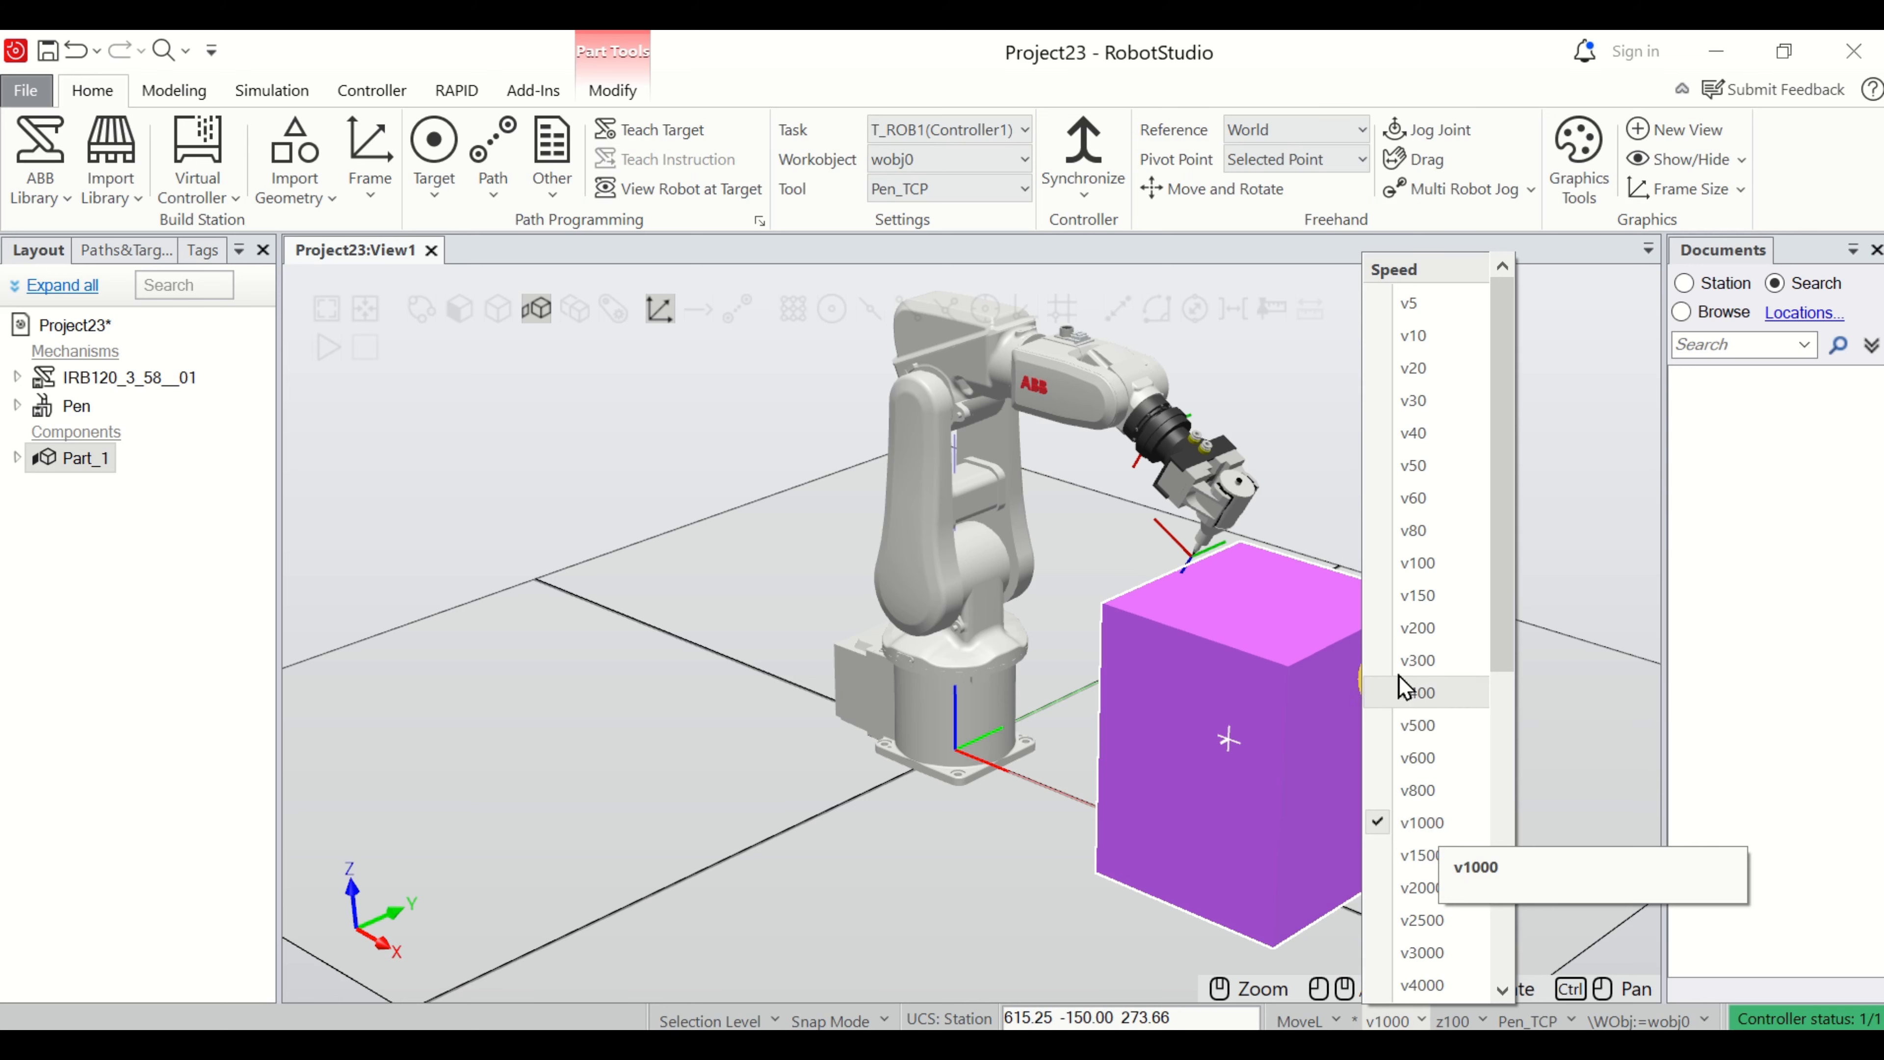
click(1435, 640)
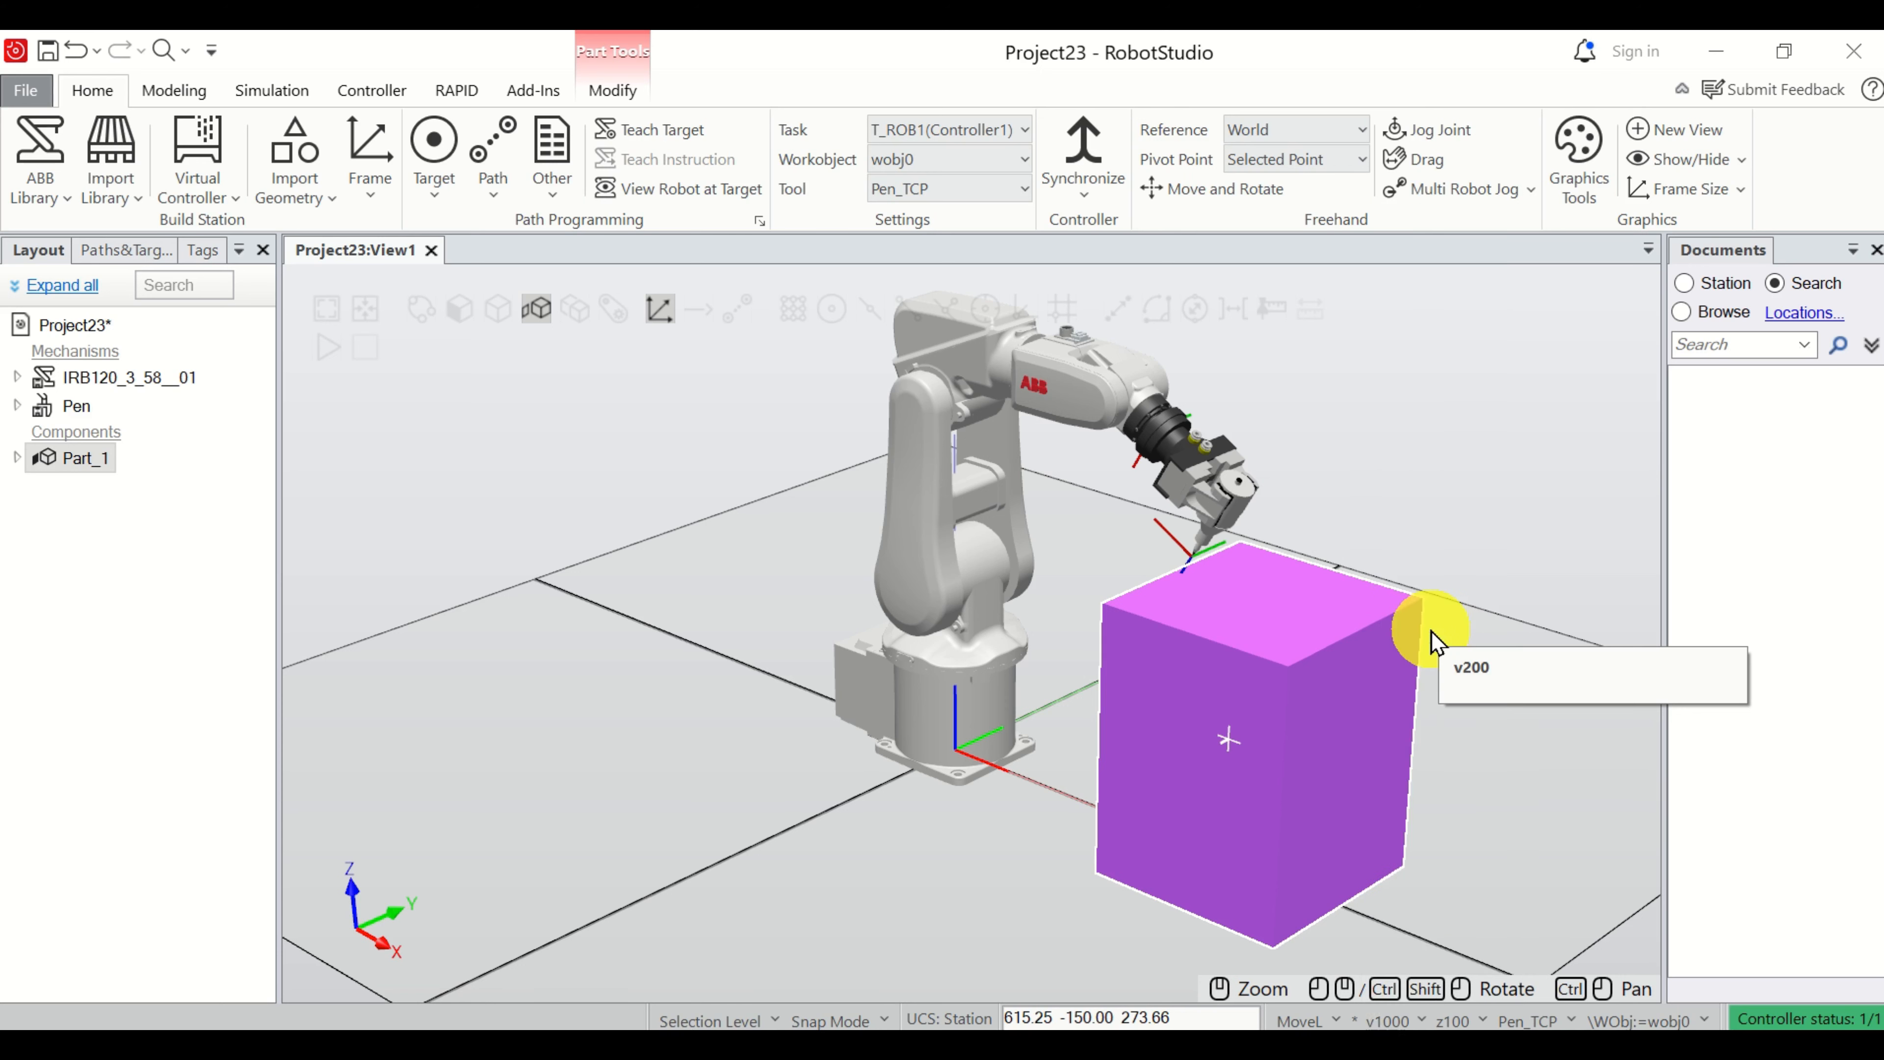
click(1474, 1021)
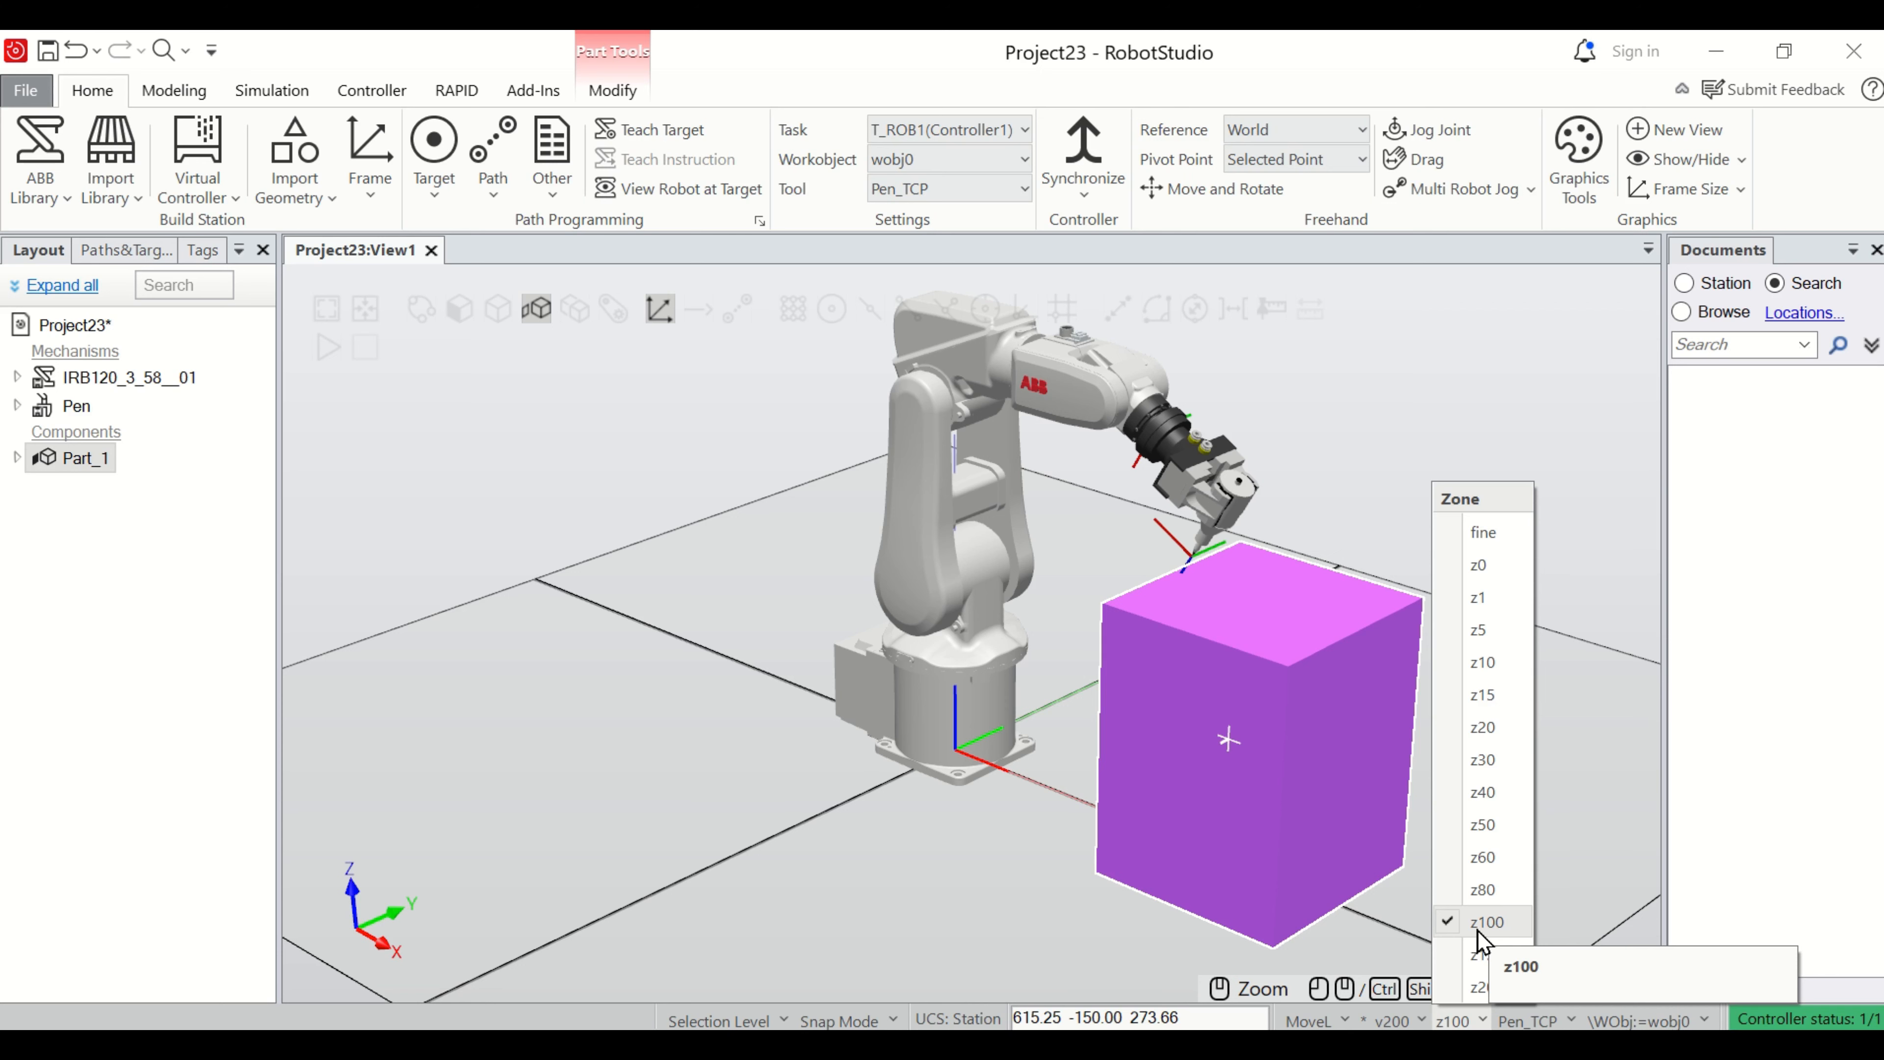
click(1487, 534)
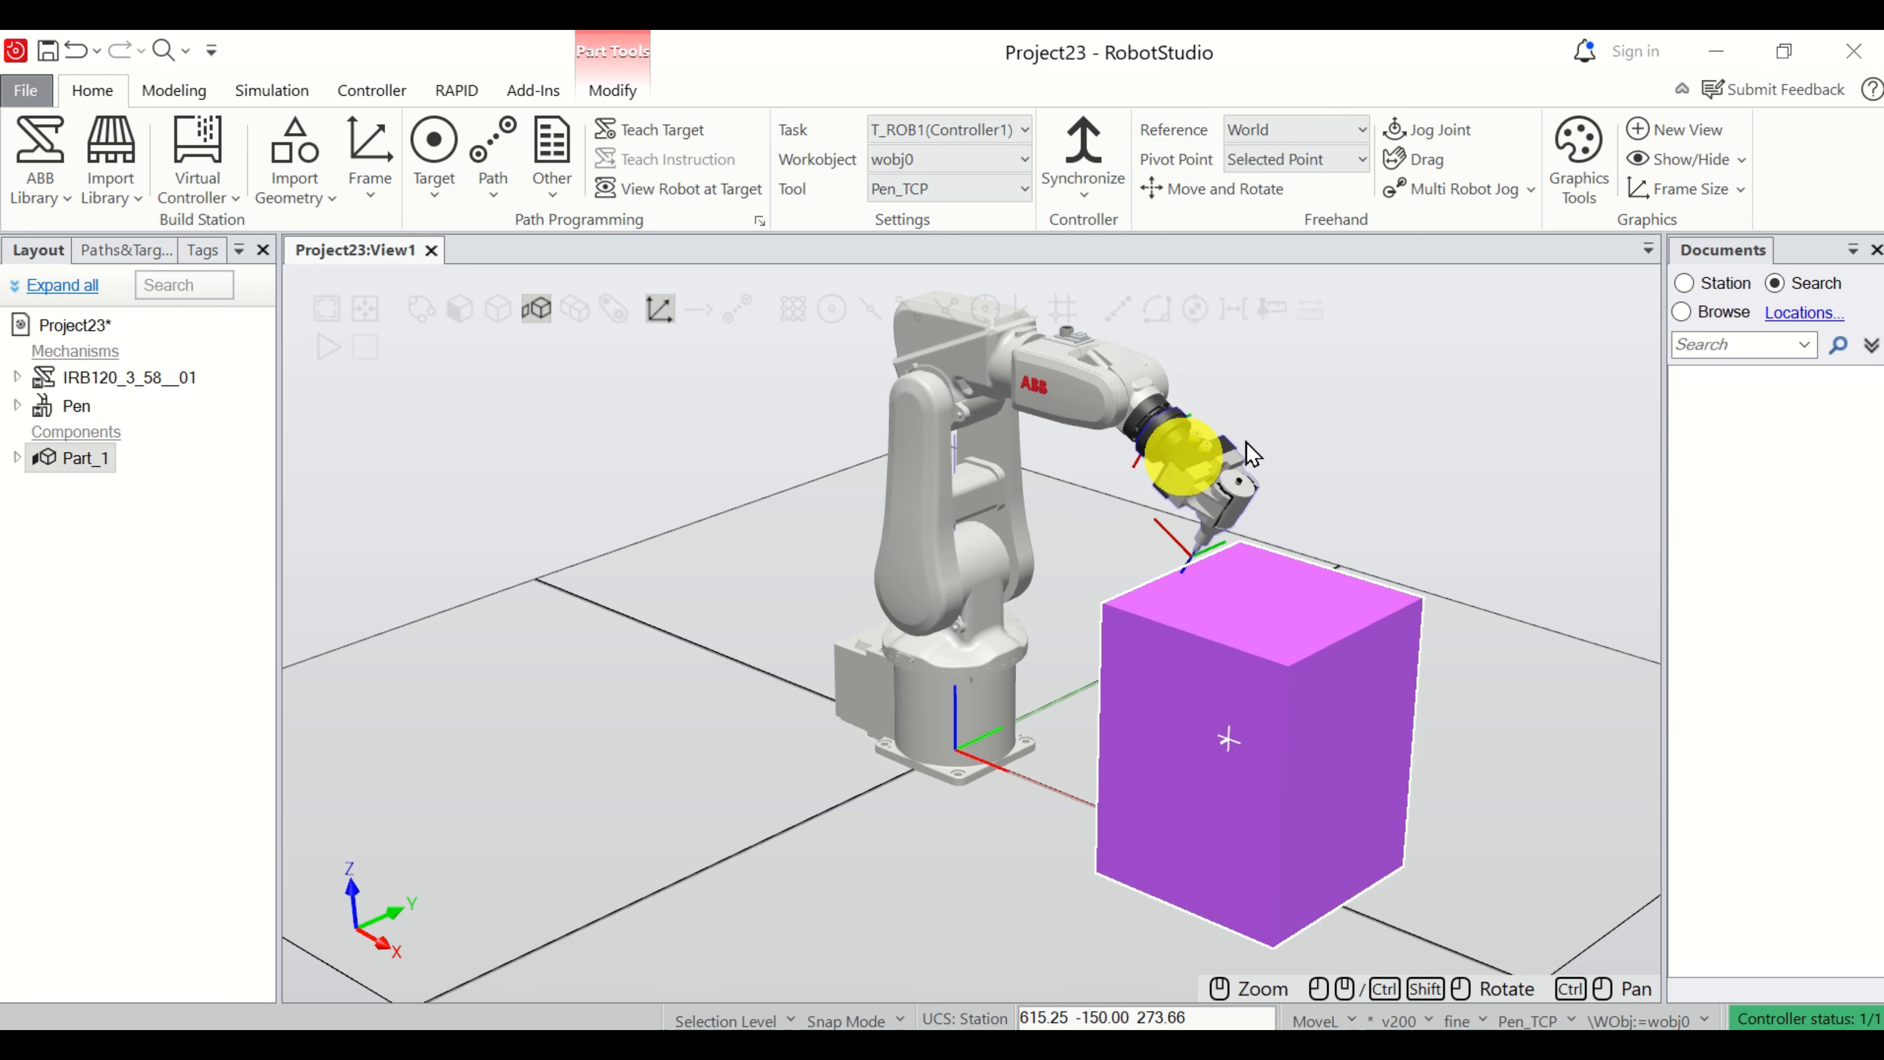
Jog the robot's Link2 joint backward to lift the pen tip away from the box's top.
scroll(1220, 540, down, 3)
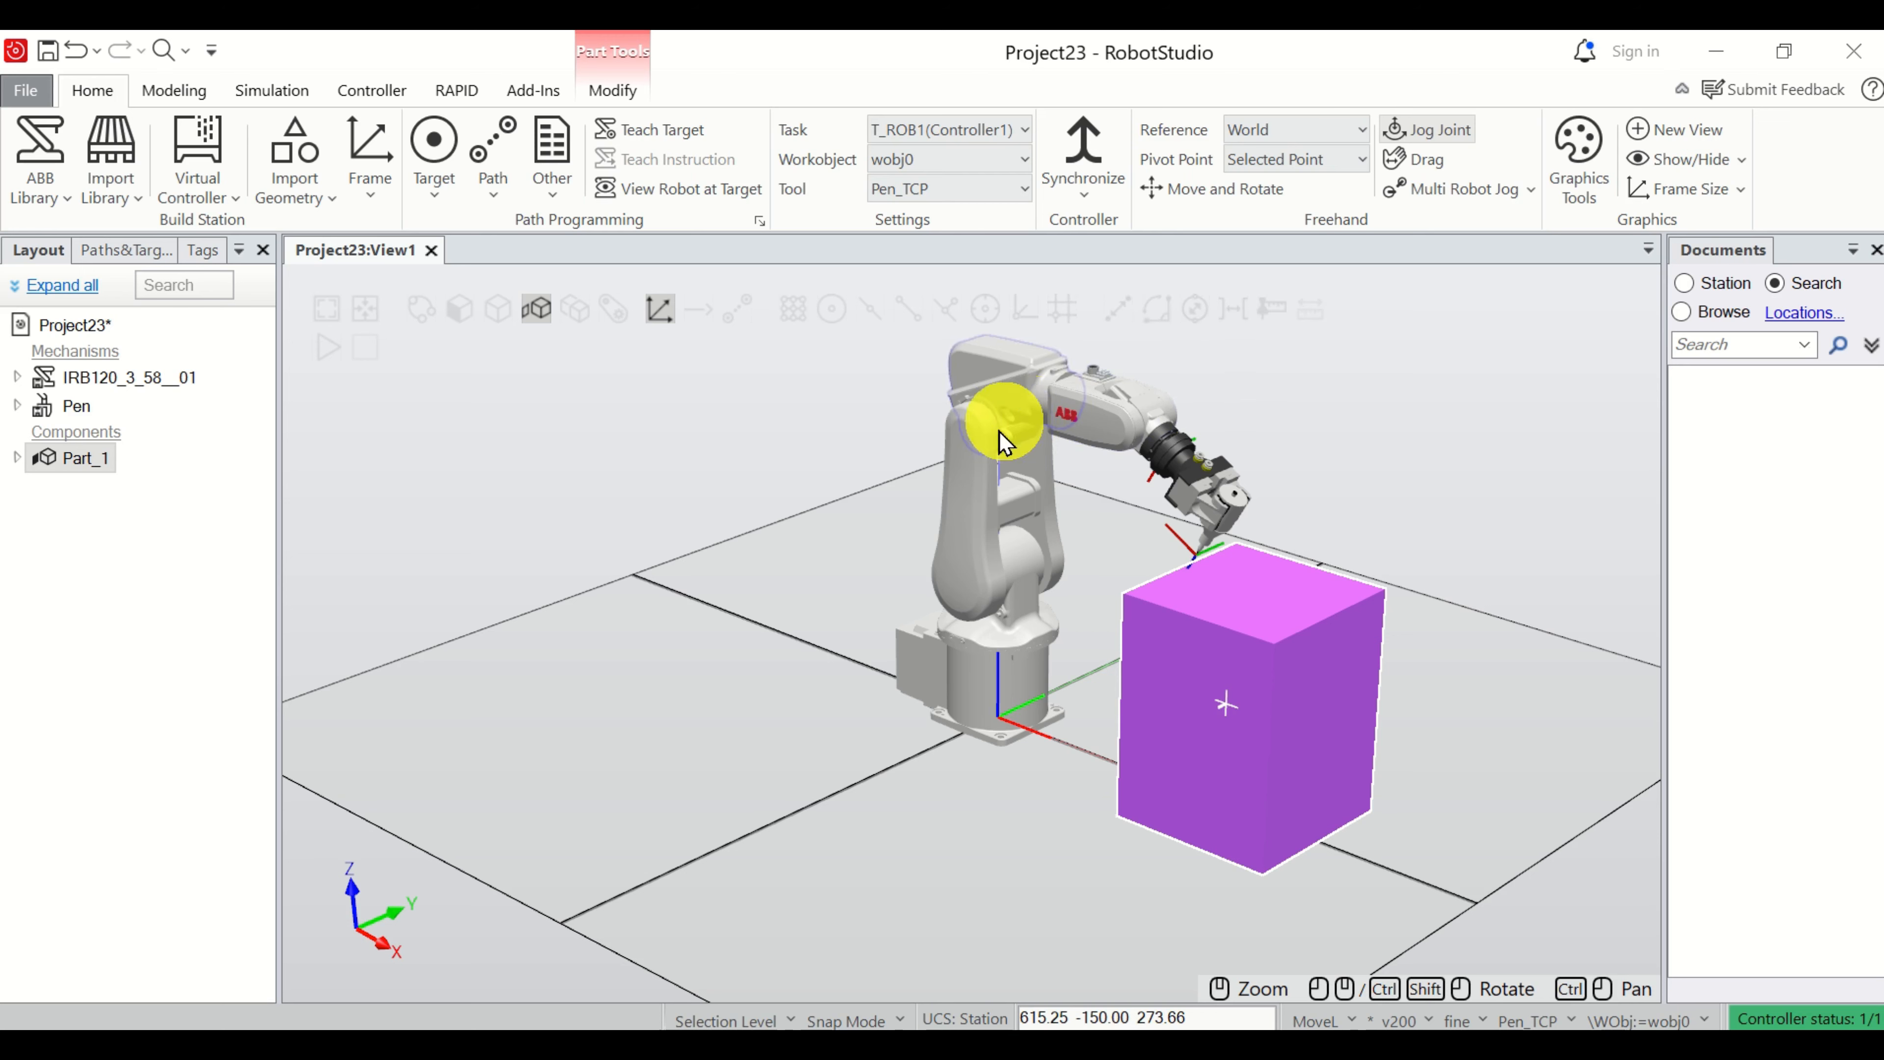
click(983, 482)
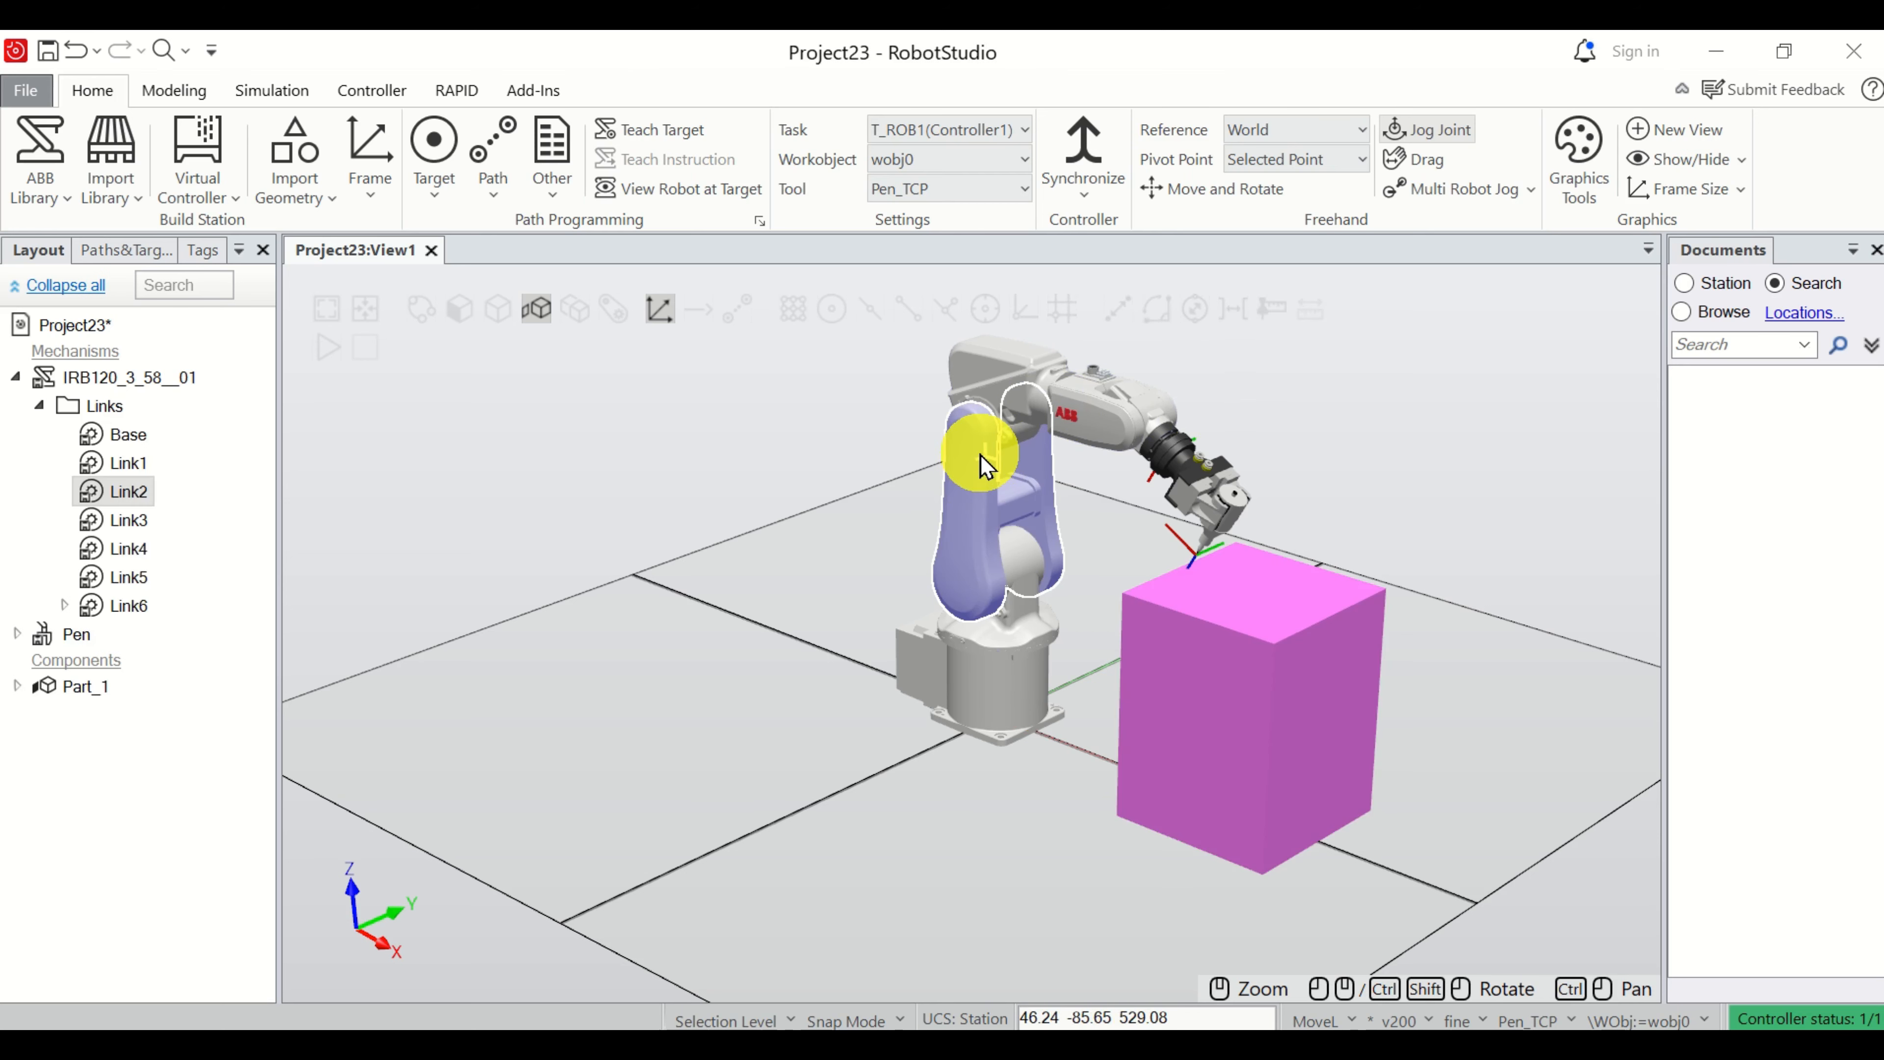
drag(980, 476, 961, 489)
scroll(1224, 520, up, 5)
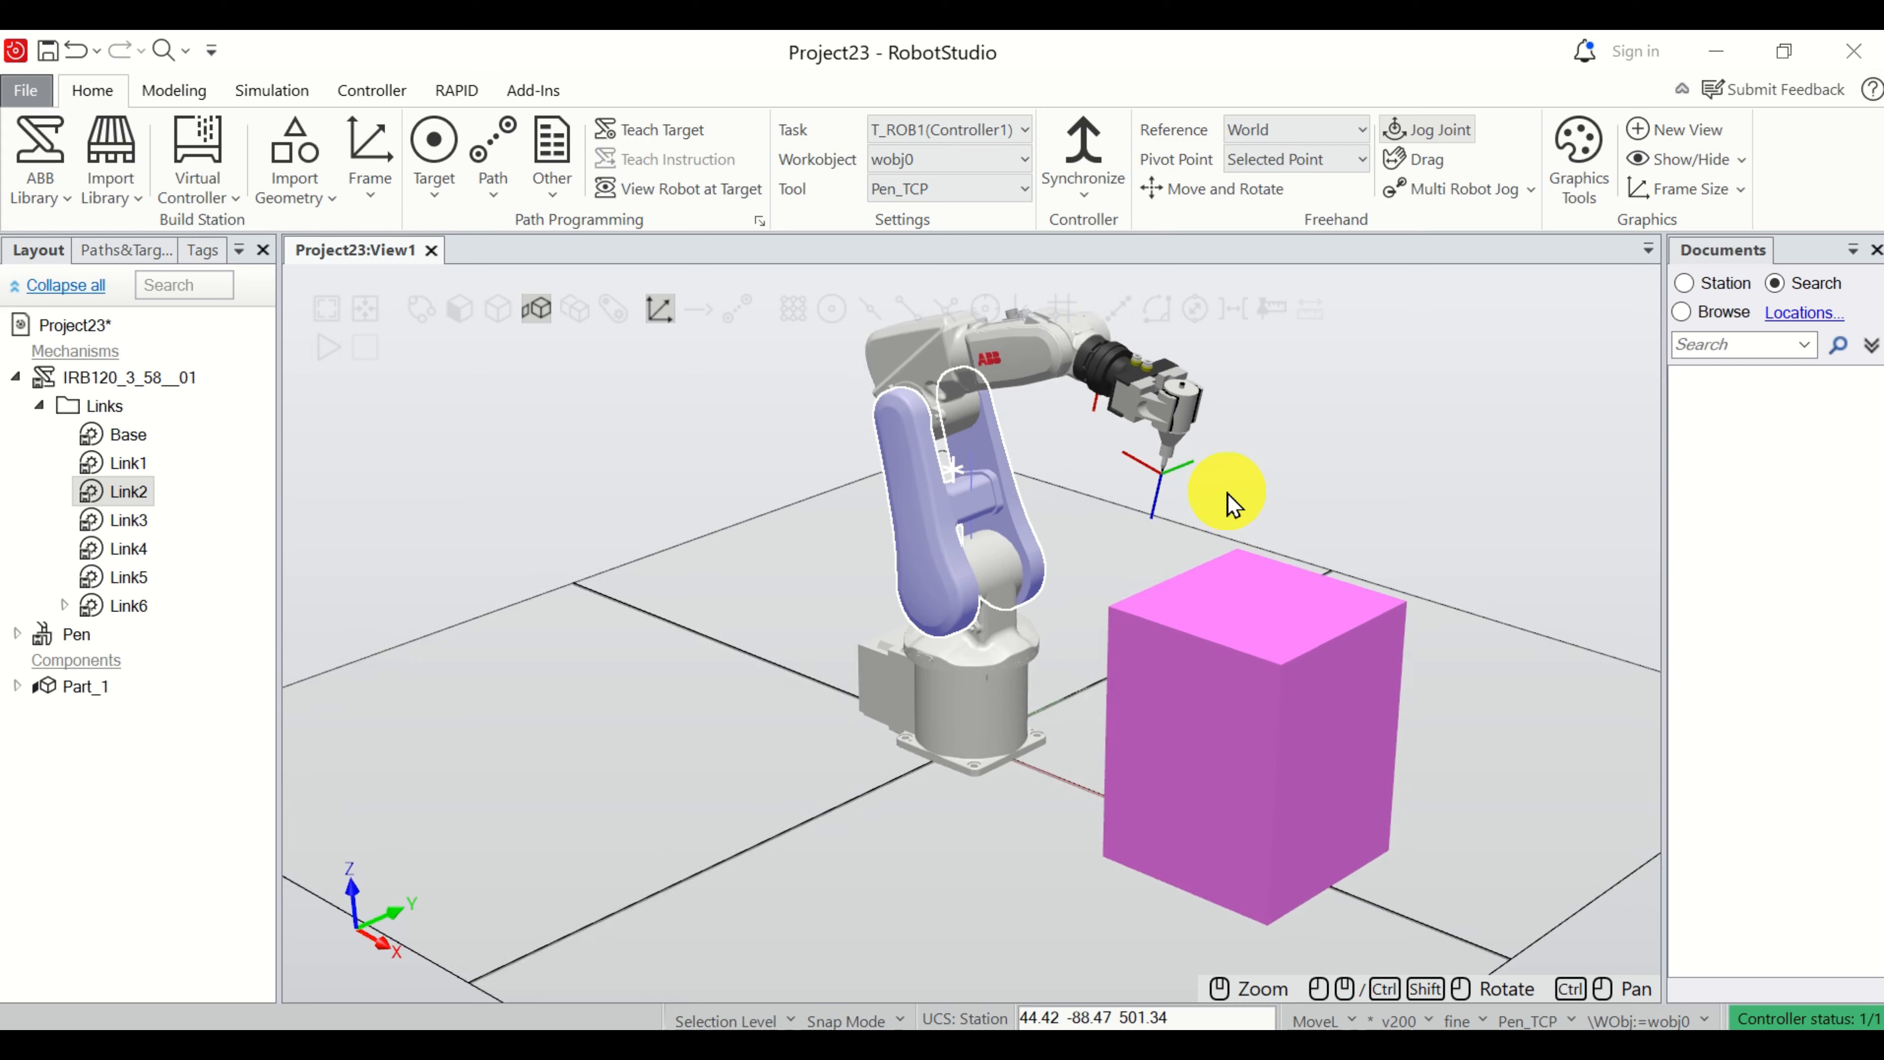
Create a new empty path in the Paths & Procedures folder of the T_ROB1 task.
scroll(1202, 523, down, 3)
scroll(1176, 520, up, 2)
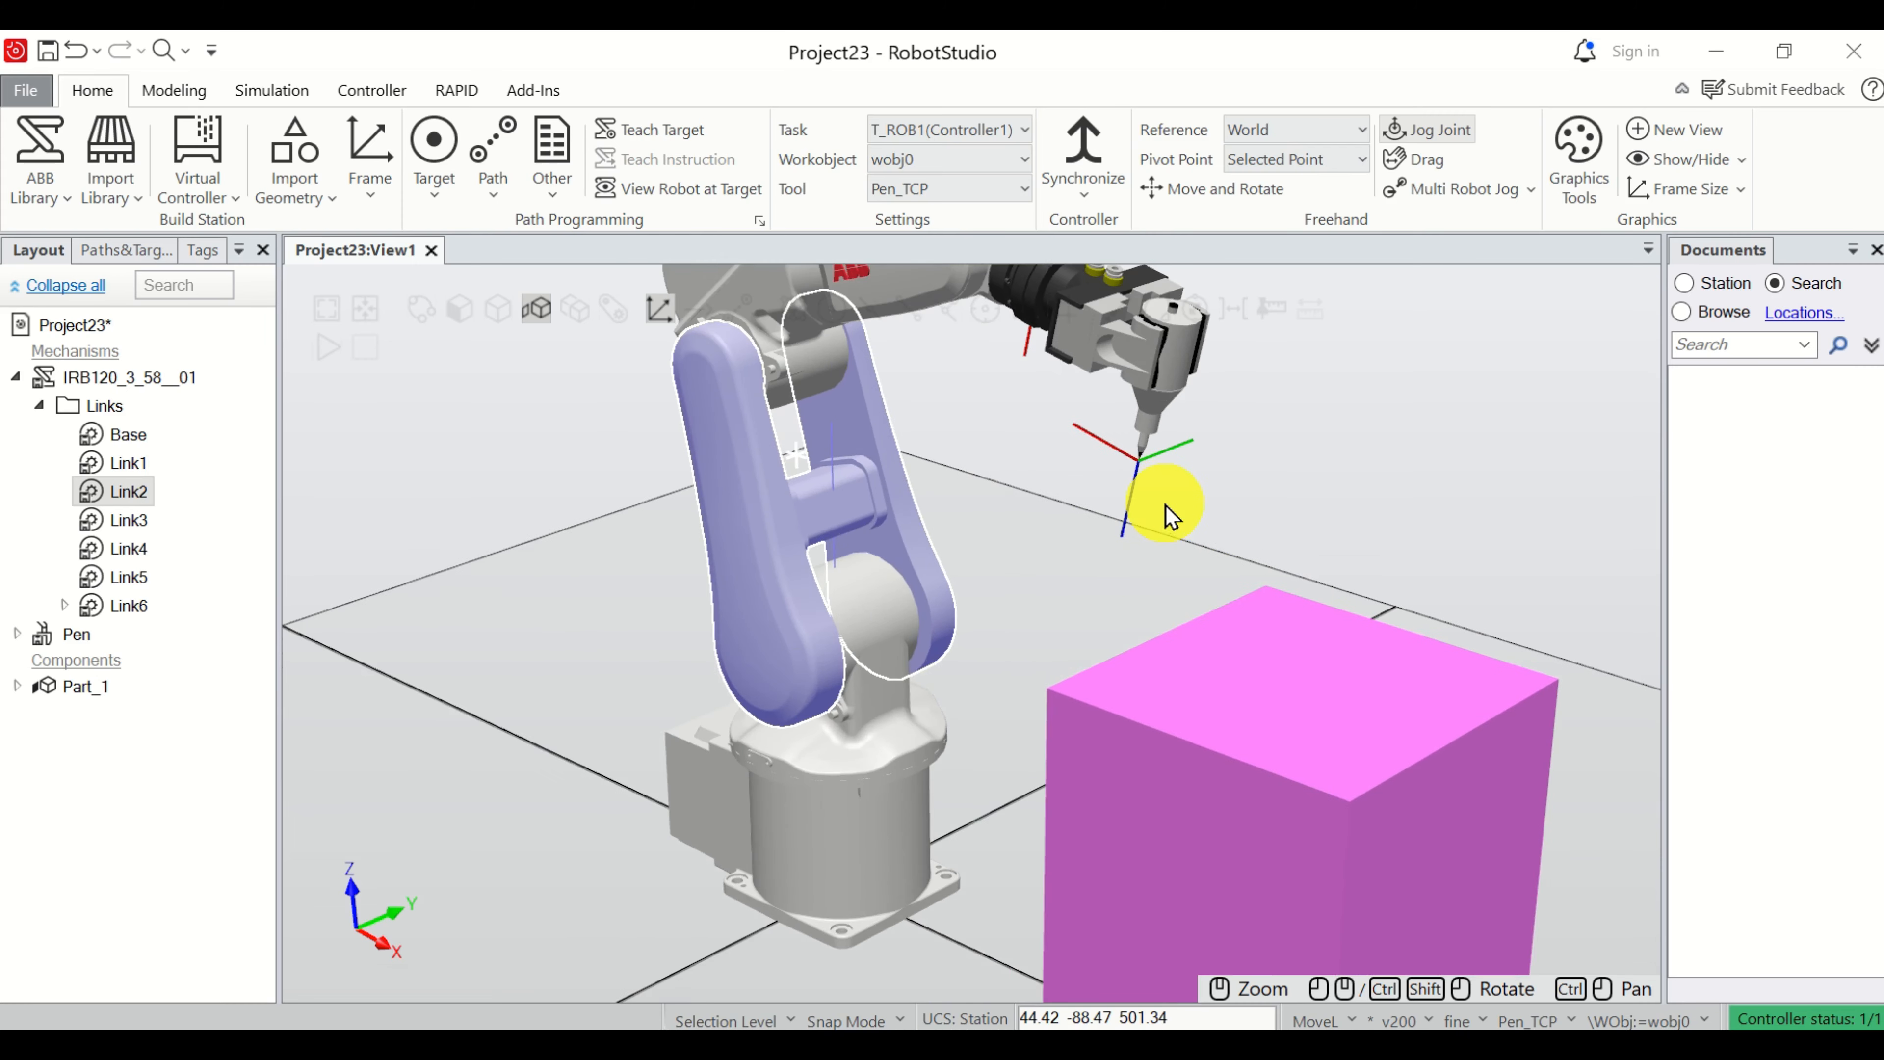
scroll(1169, 512, down, 2)
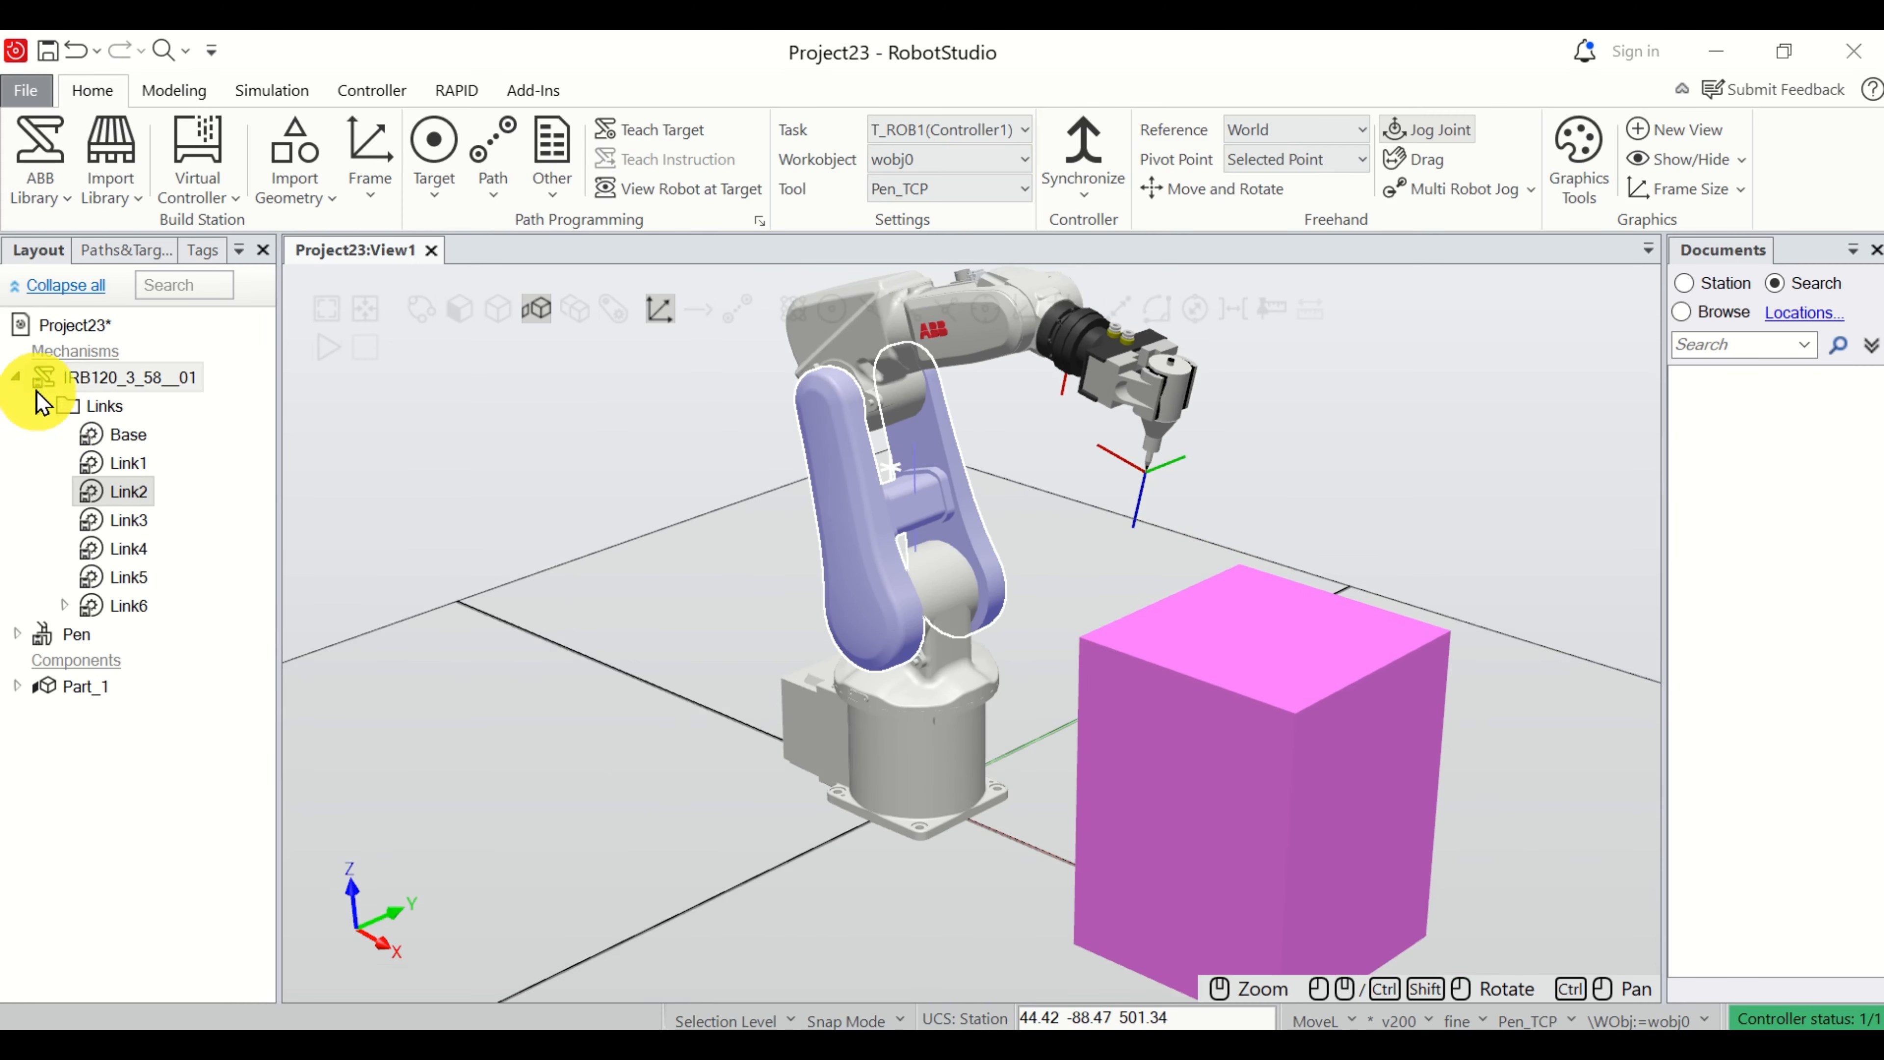
click(16, 377)
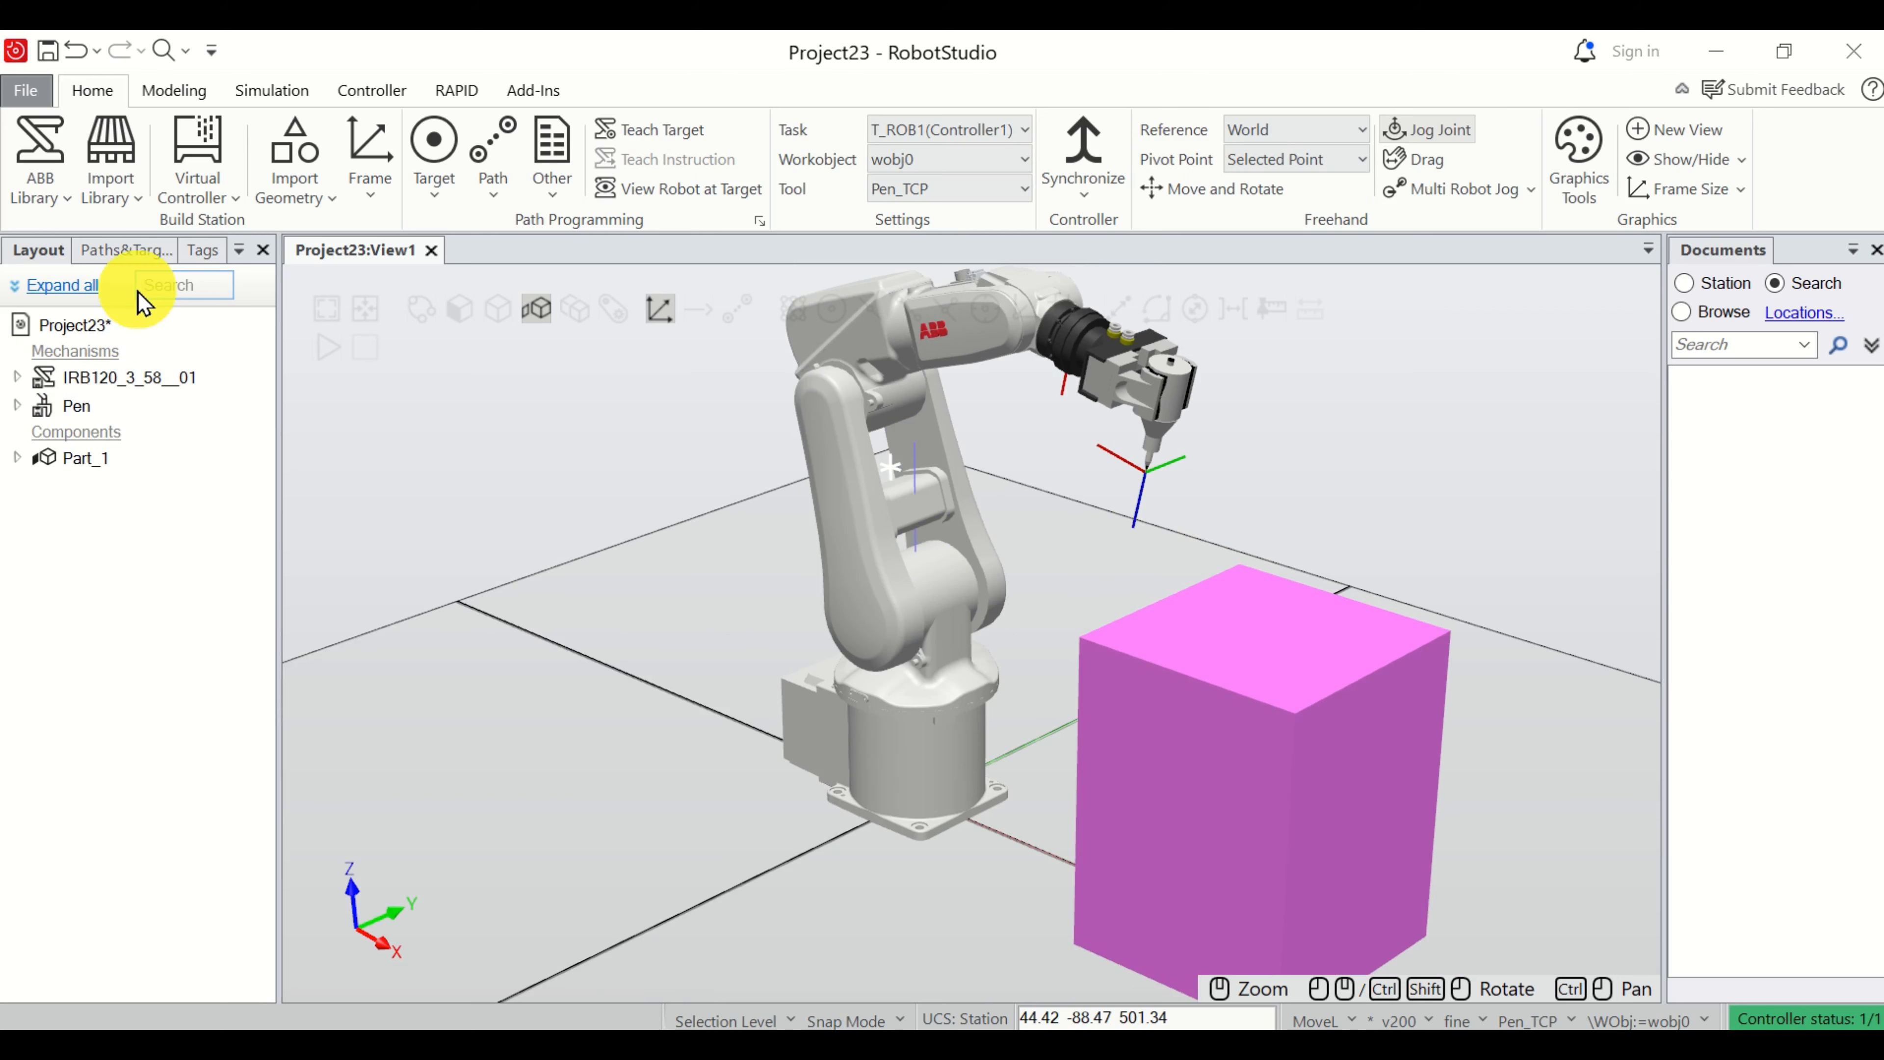
click(135, 256)
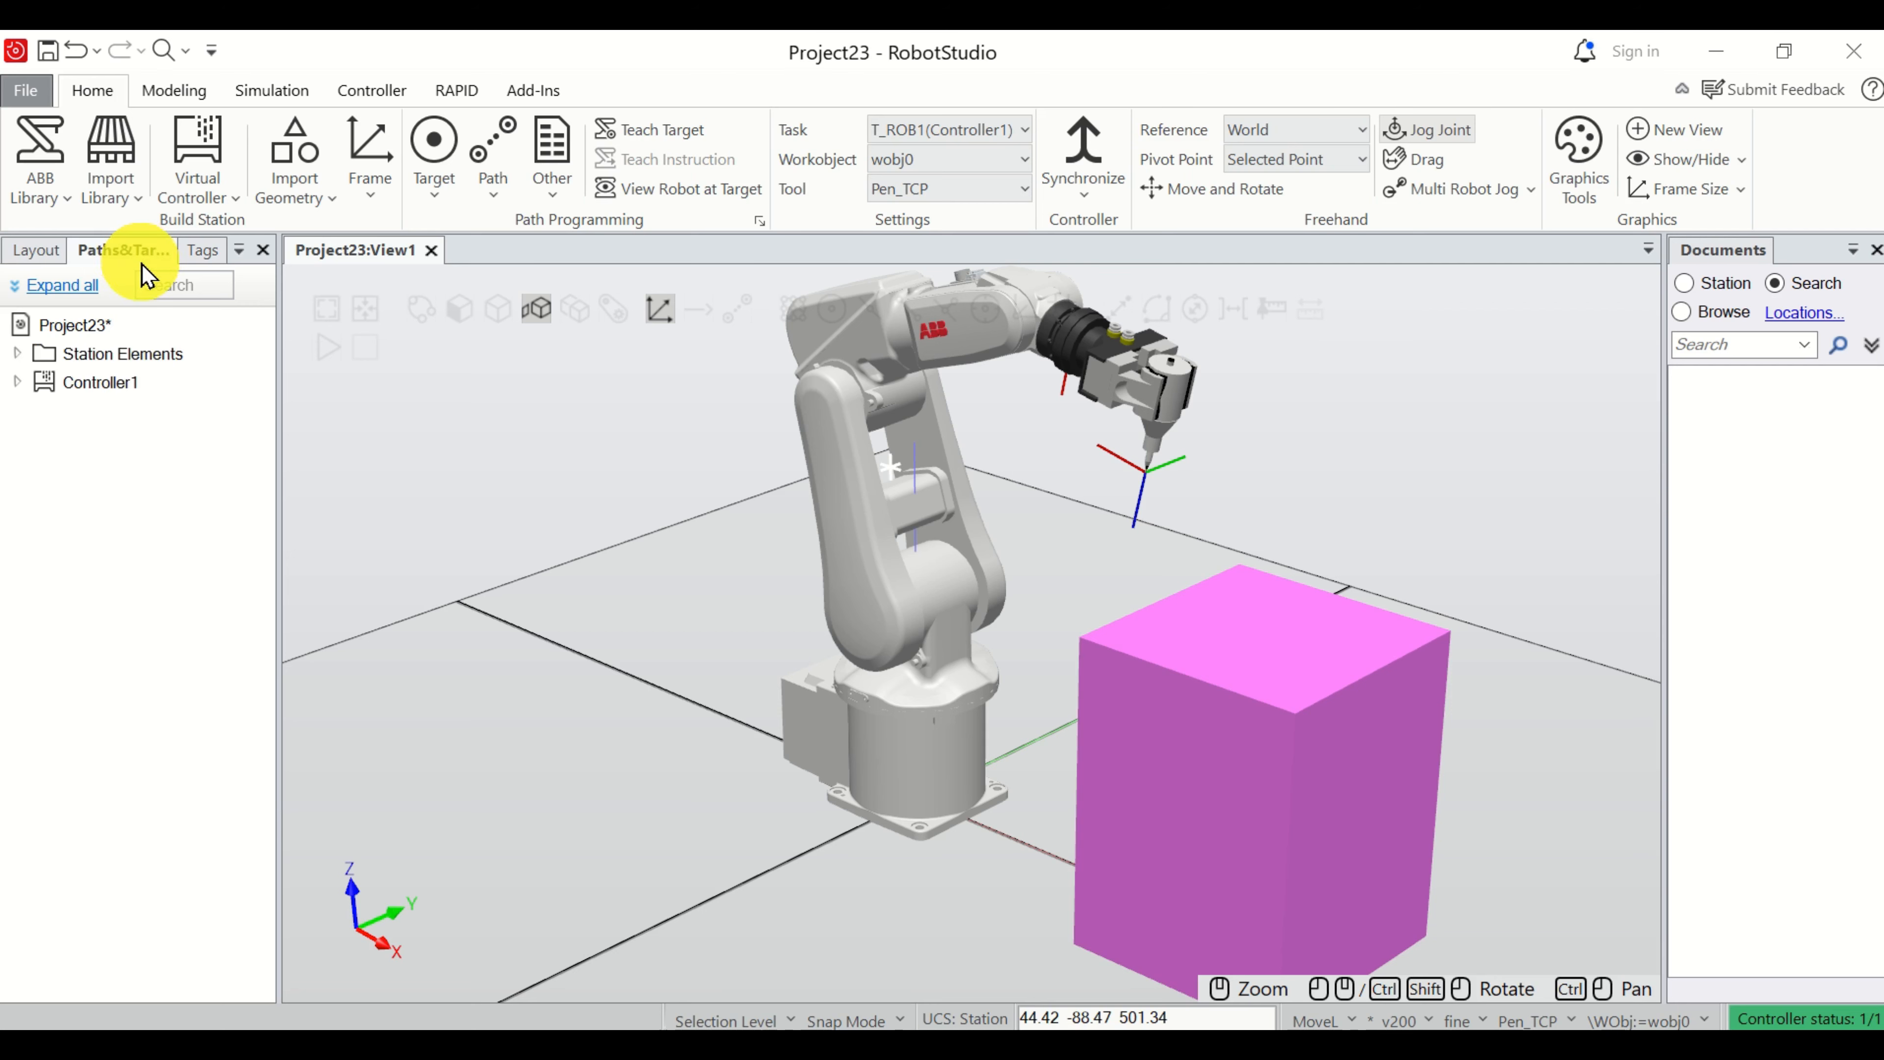
click(17, 382)
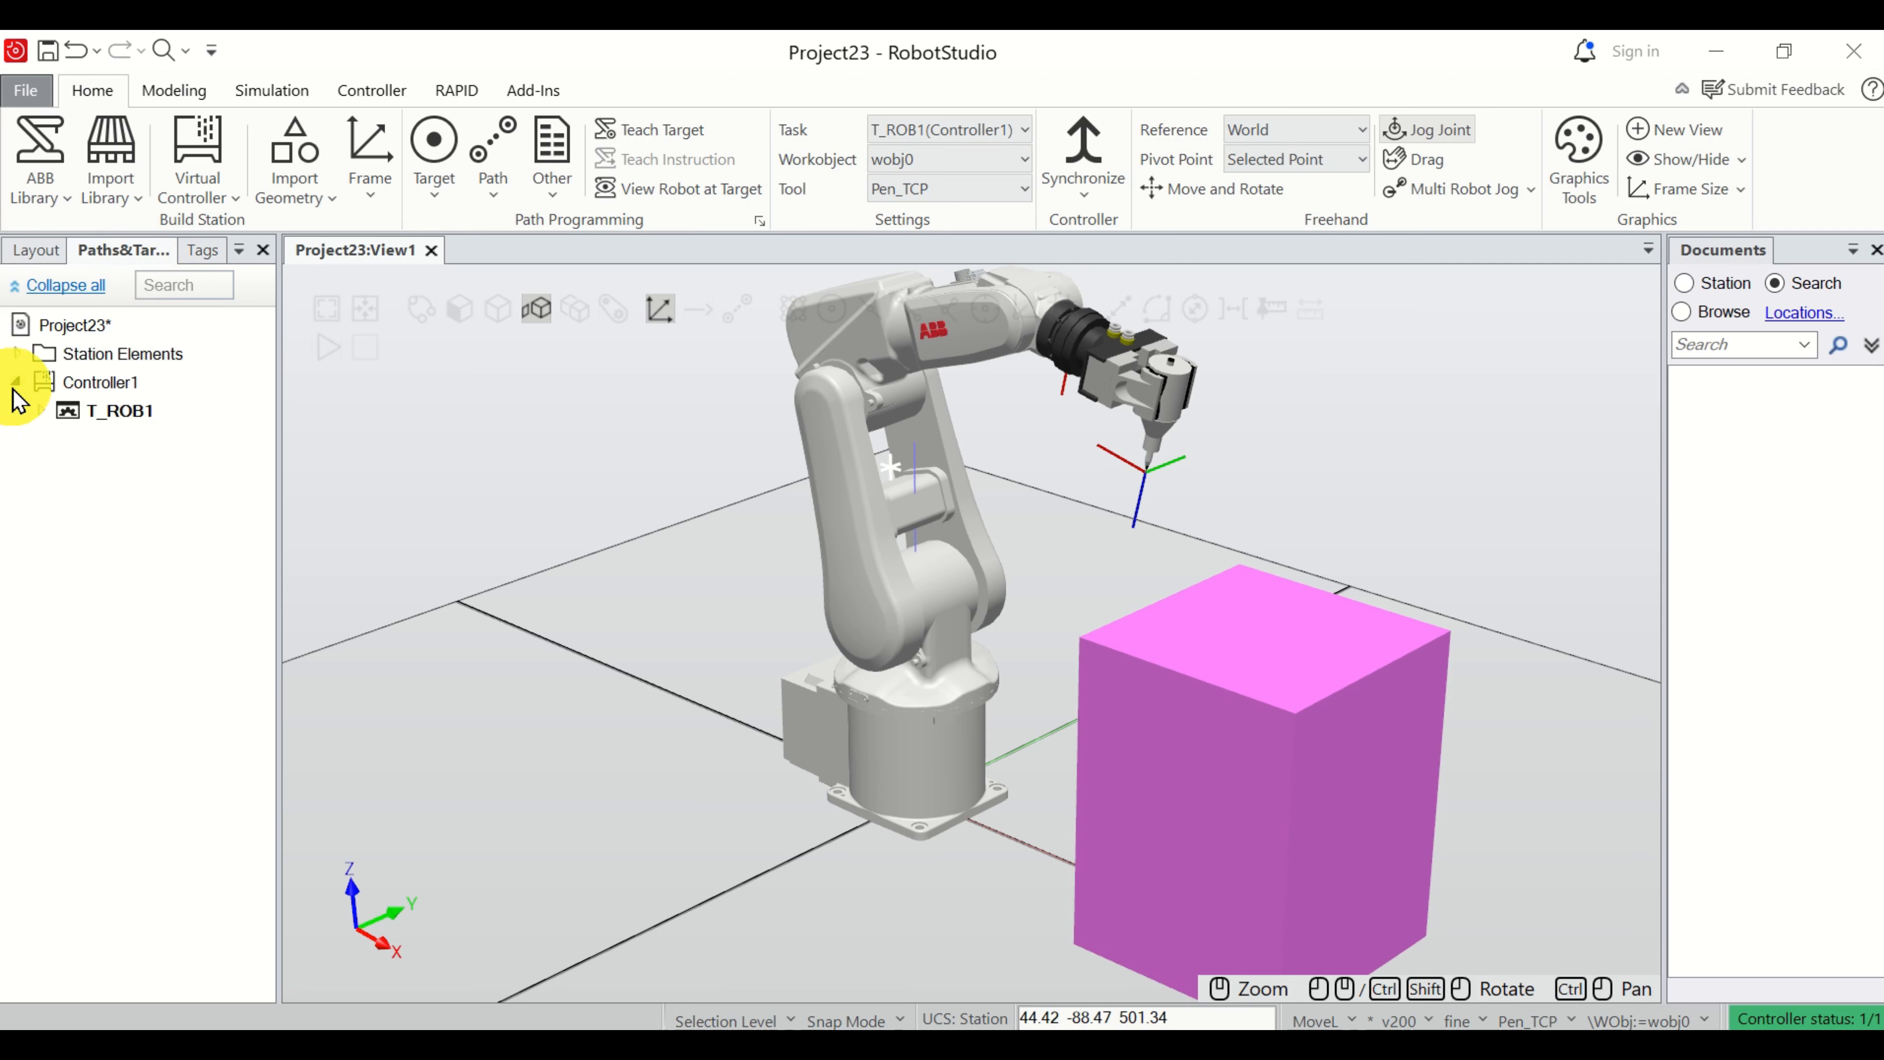
click(40, 411)
click(107, 416)
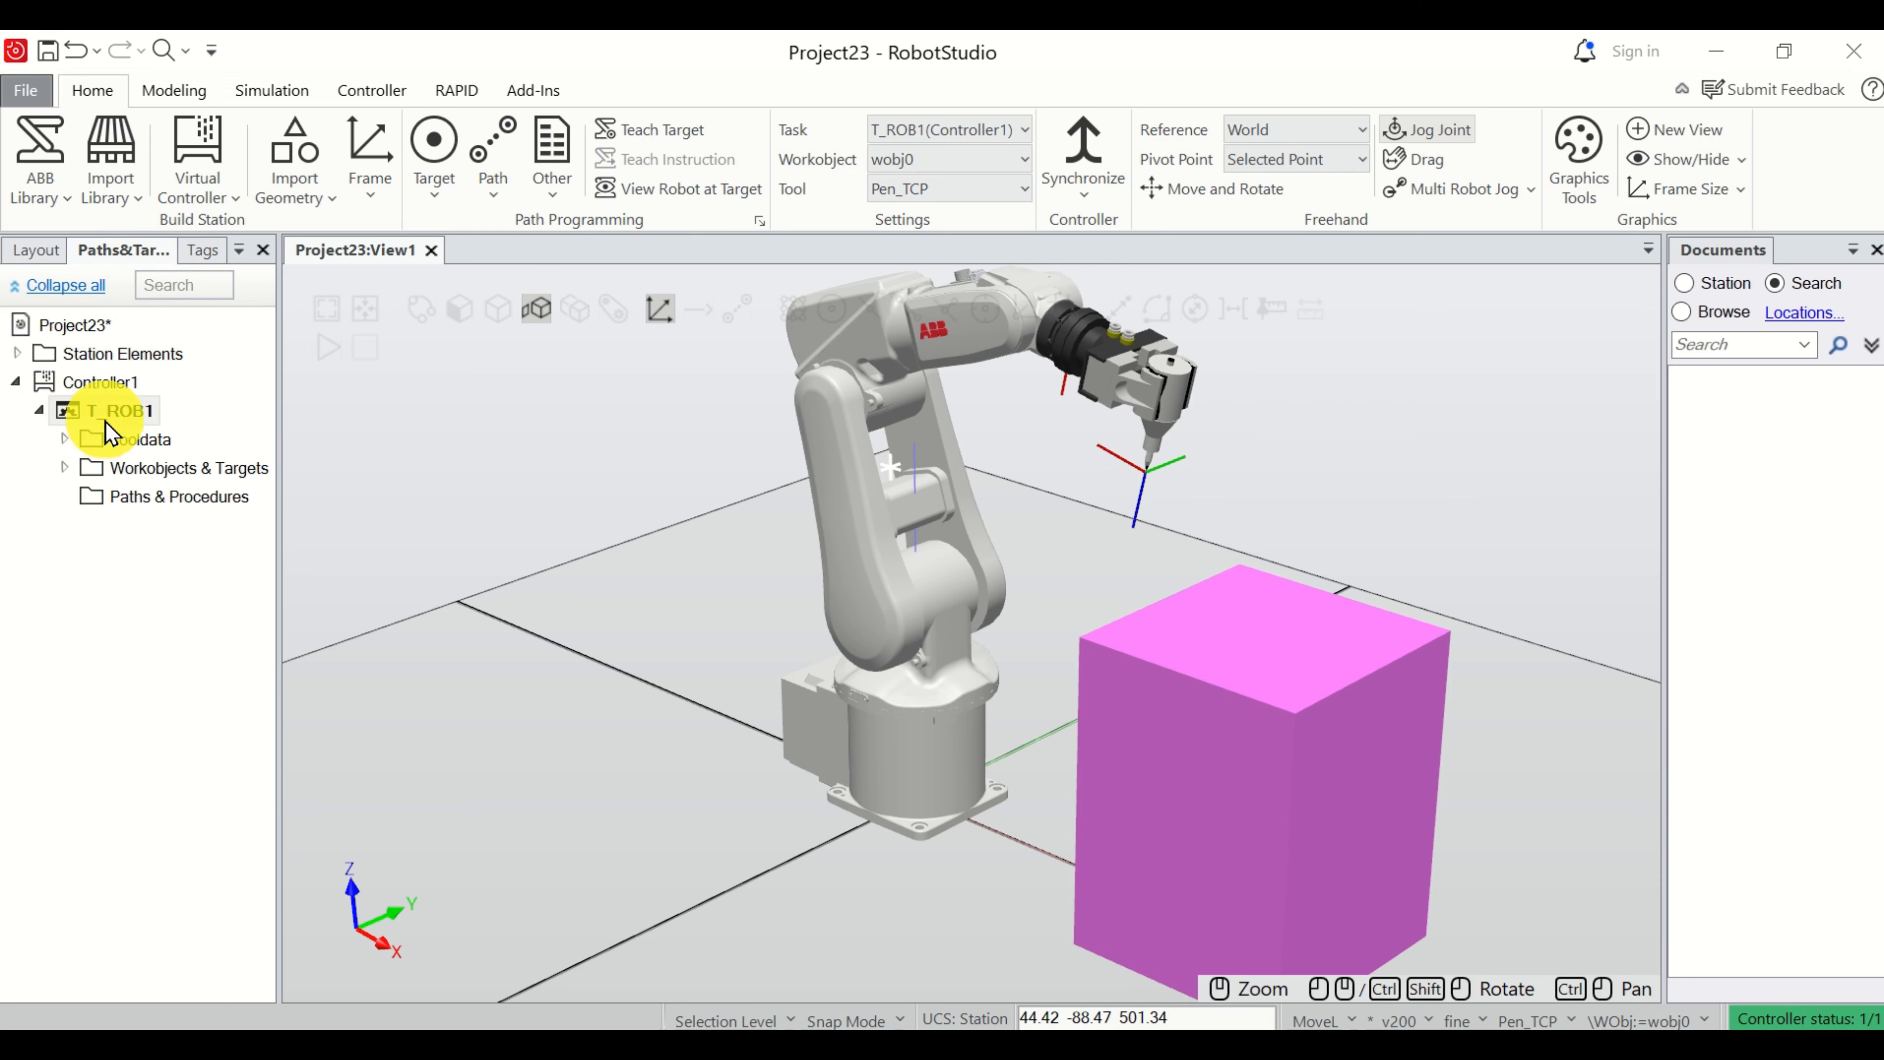
click(136, 511)
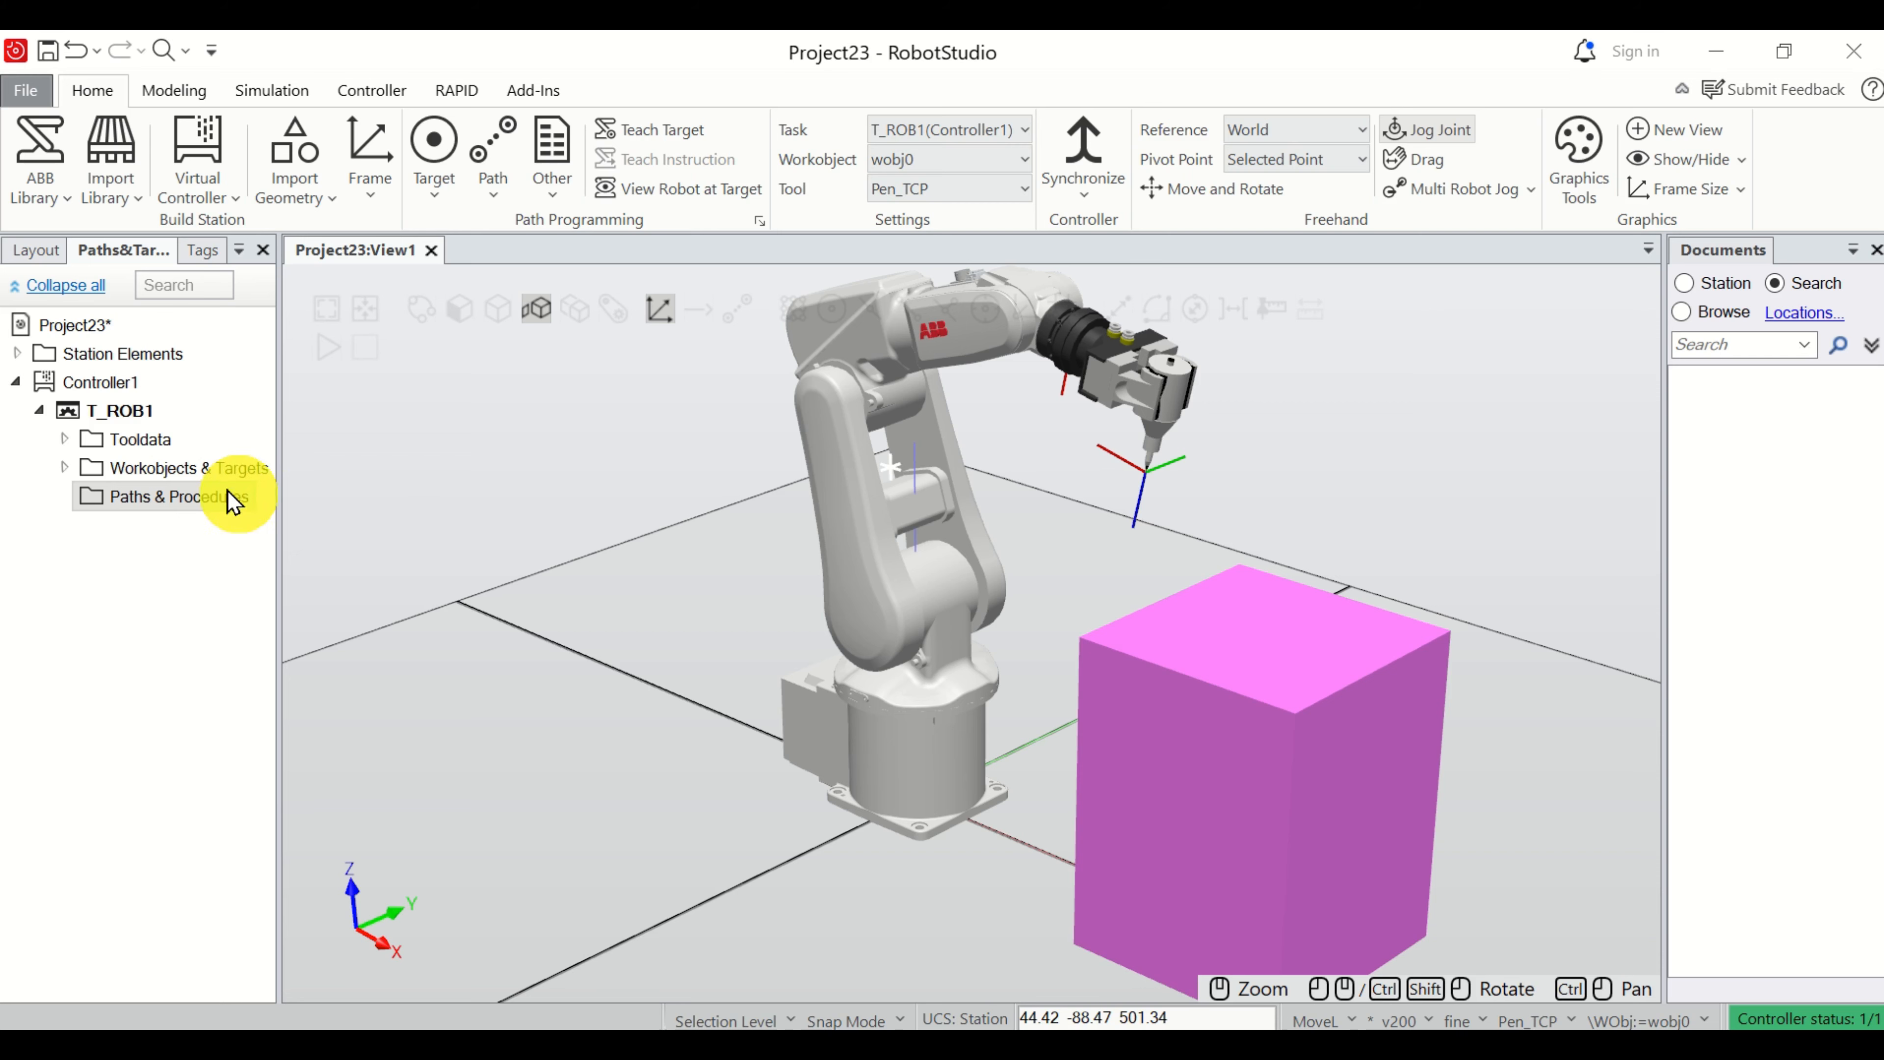
right_click(193, 496)
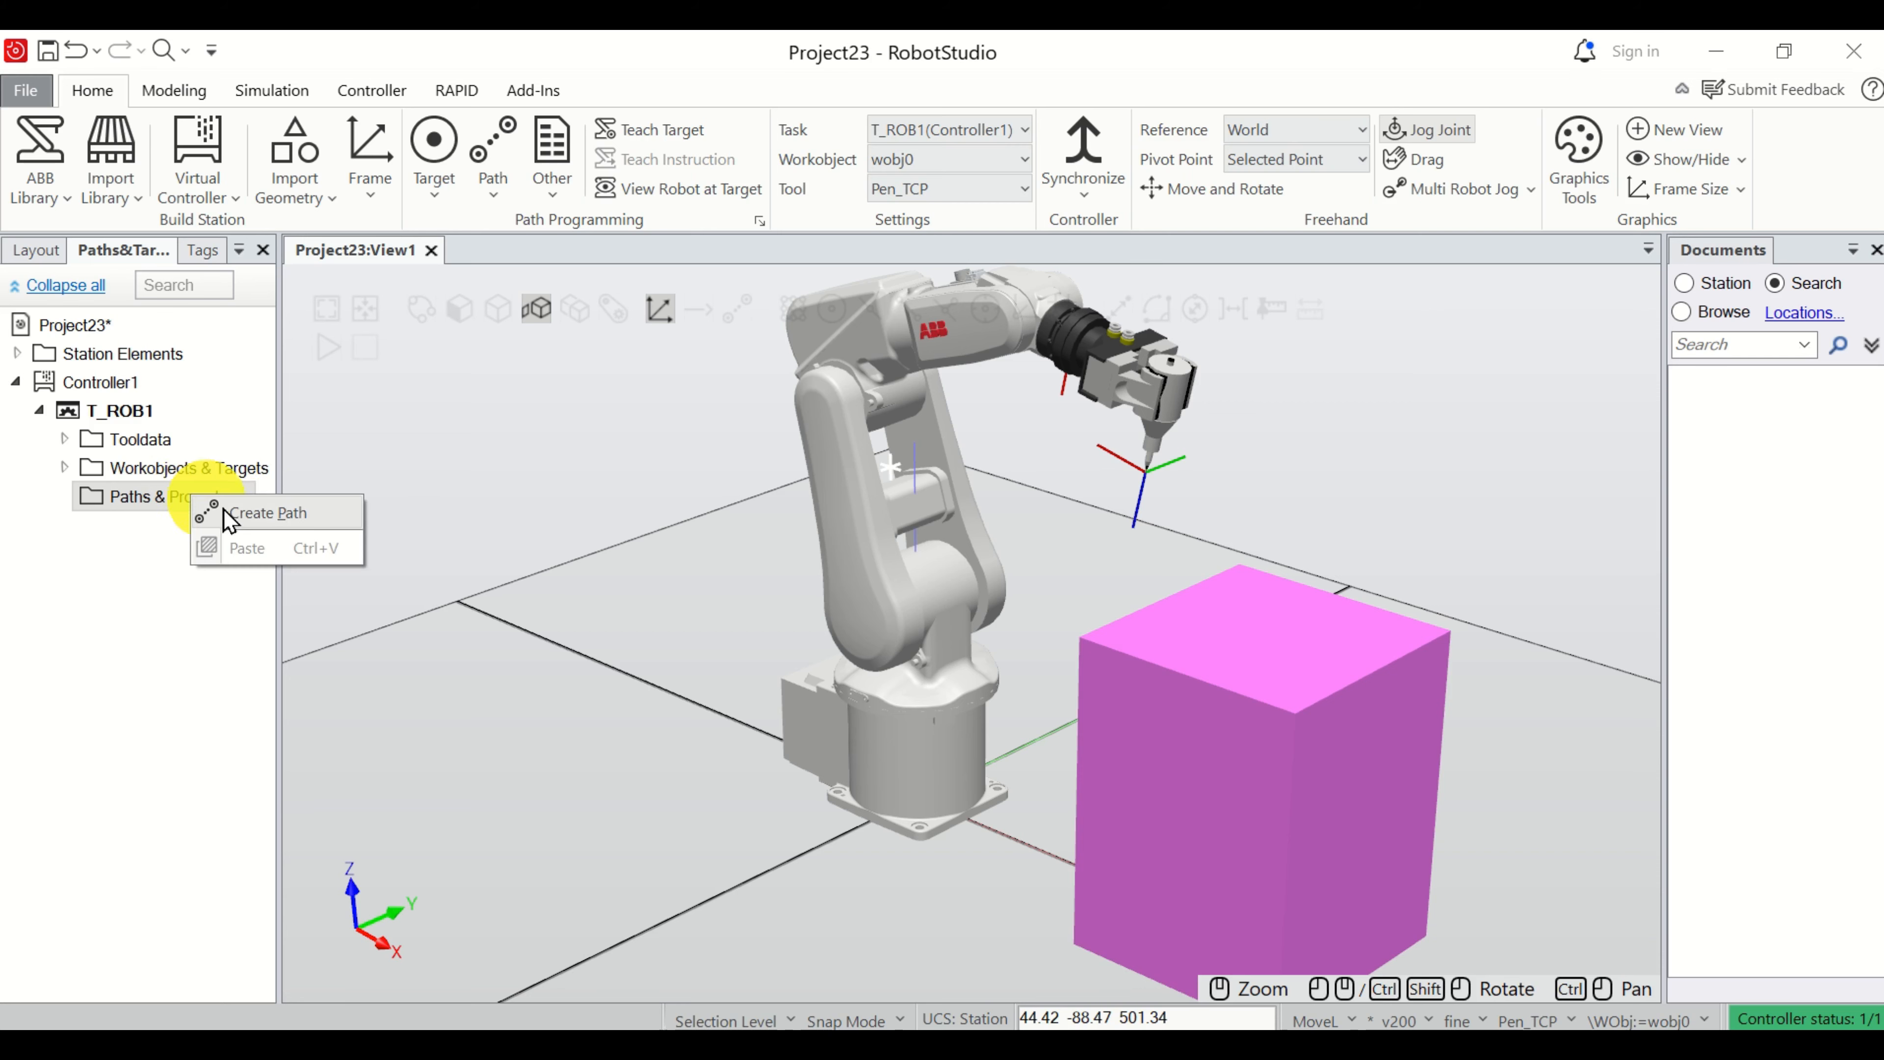
click(258, 519)
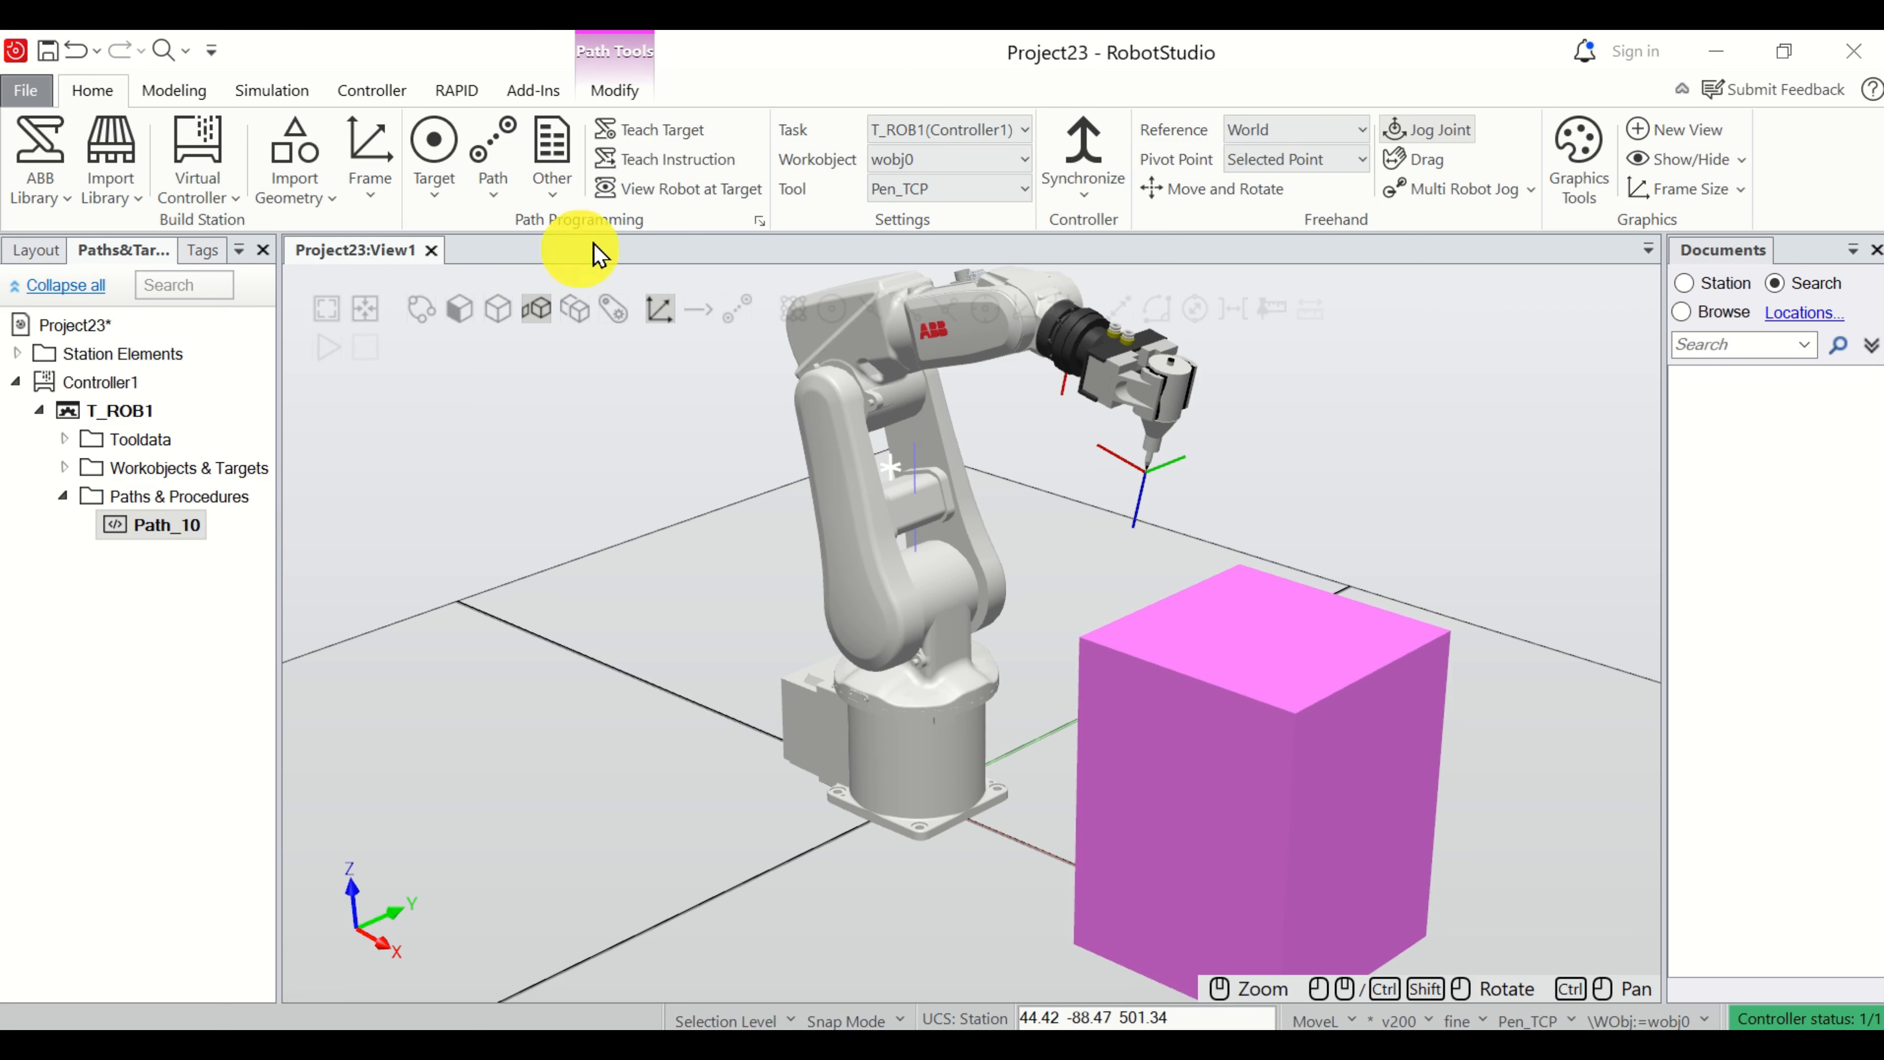
Teach a move instruction in Path_10 at the robot's current position, accepting the default workobject wobj0.
click(686, 160)
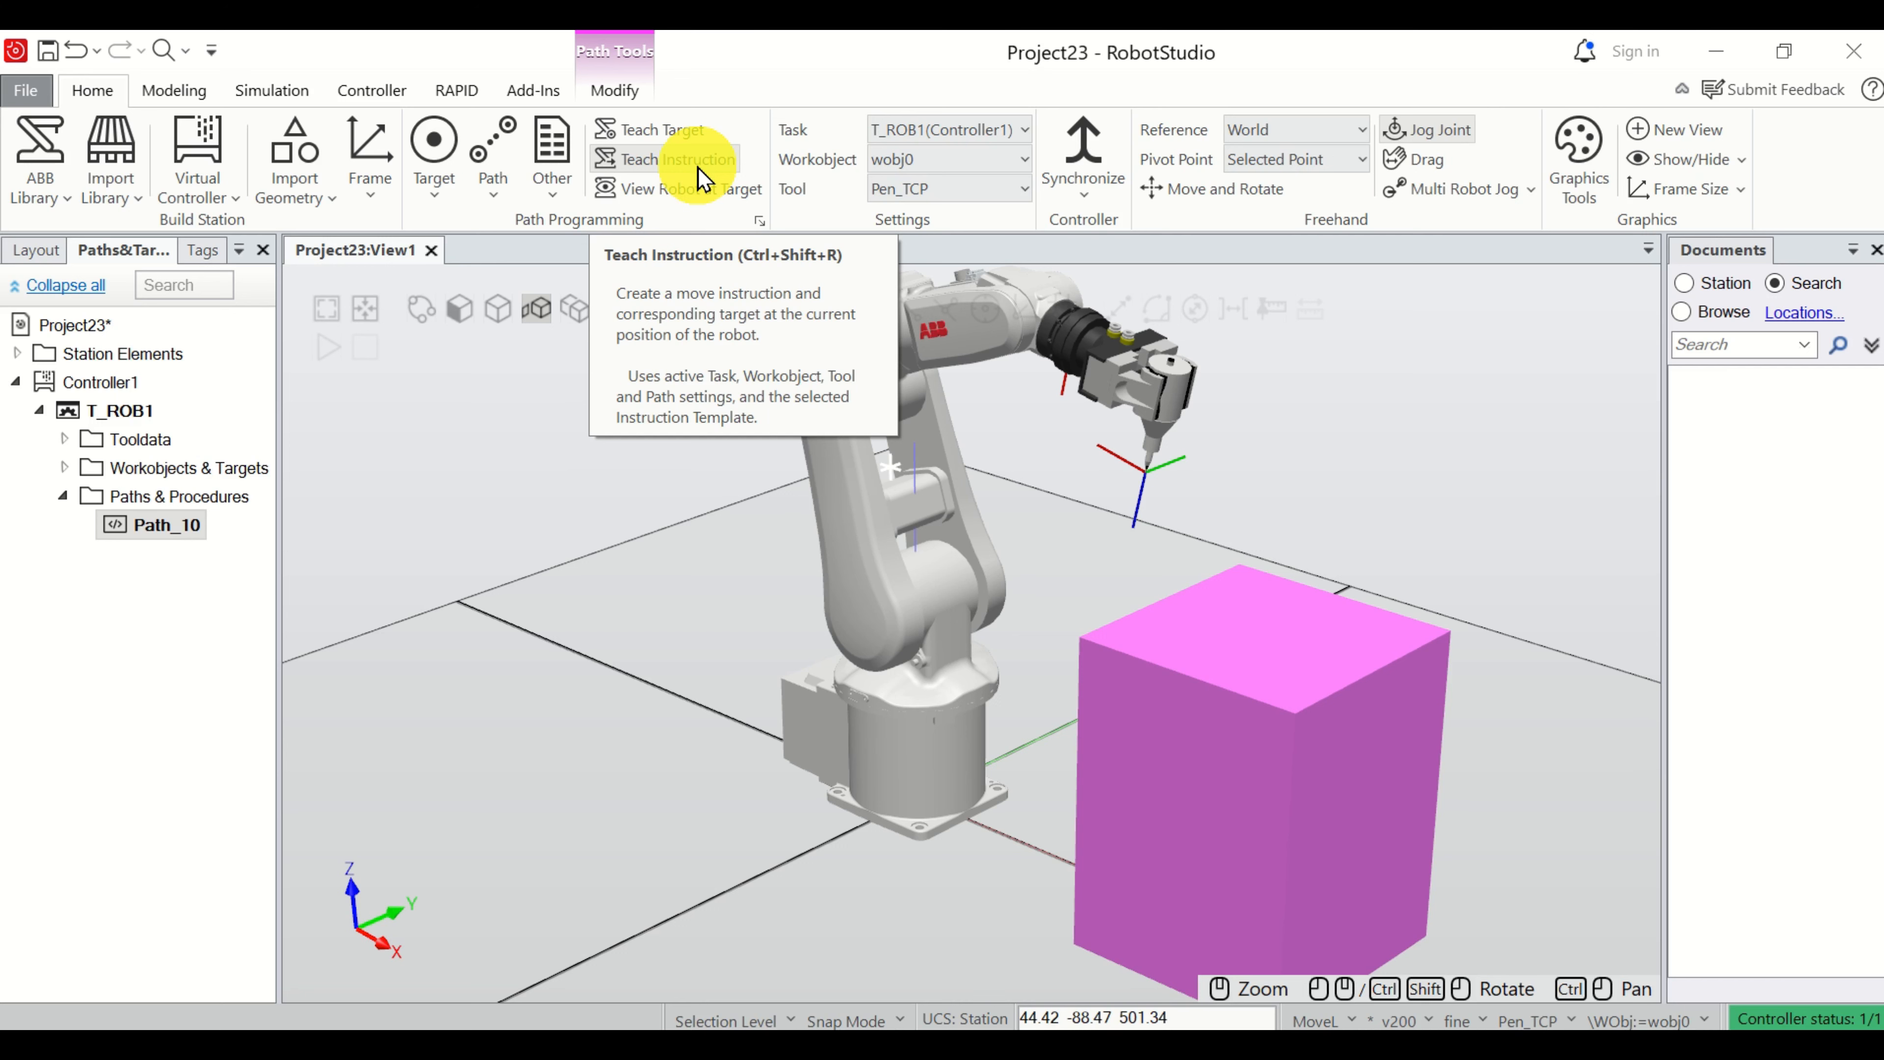
scroll(1175, 398, up, 4)
scroll(1161, 468, down, 3)
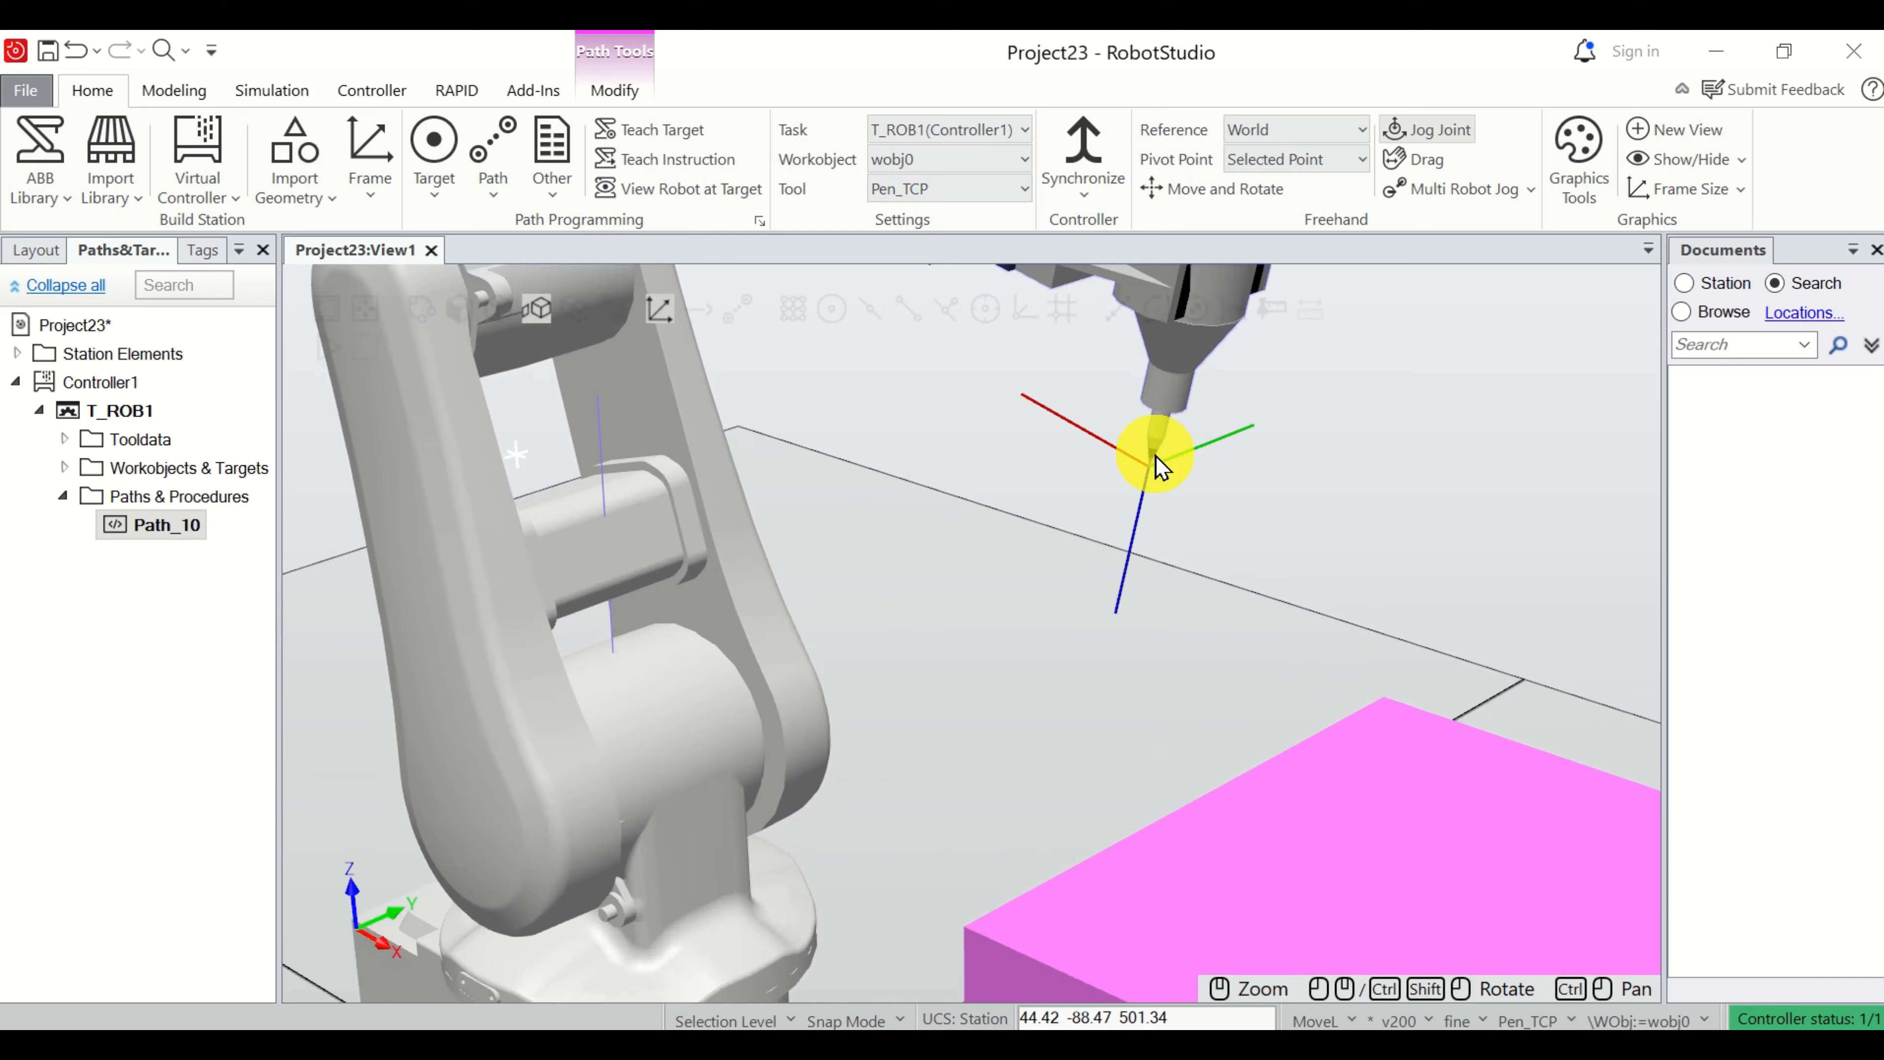
scroll(1161, 468, down, 2)
scroll(1161, 464, up, 4)
scroll(1161, 460, down, 1)
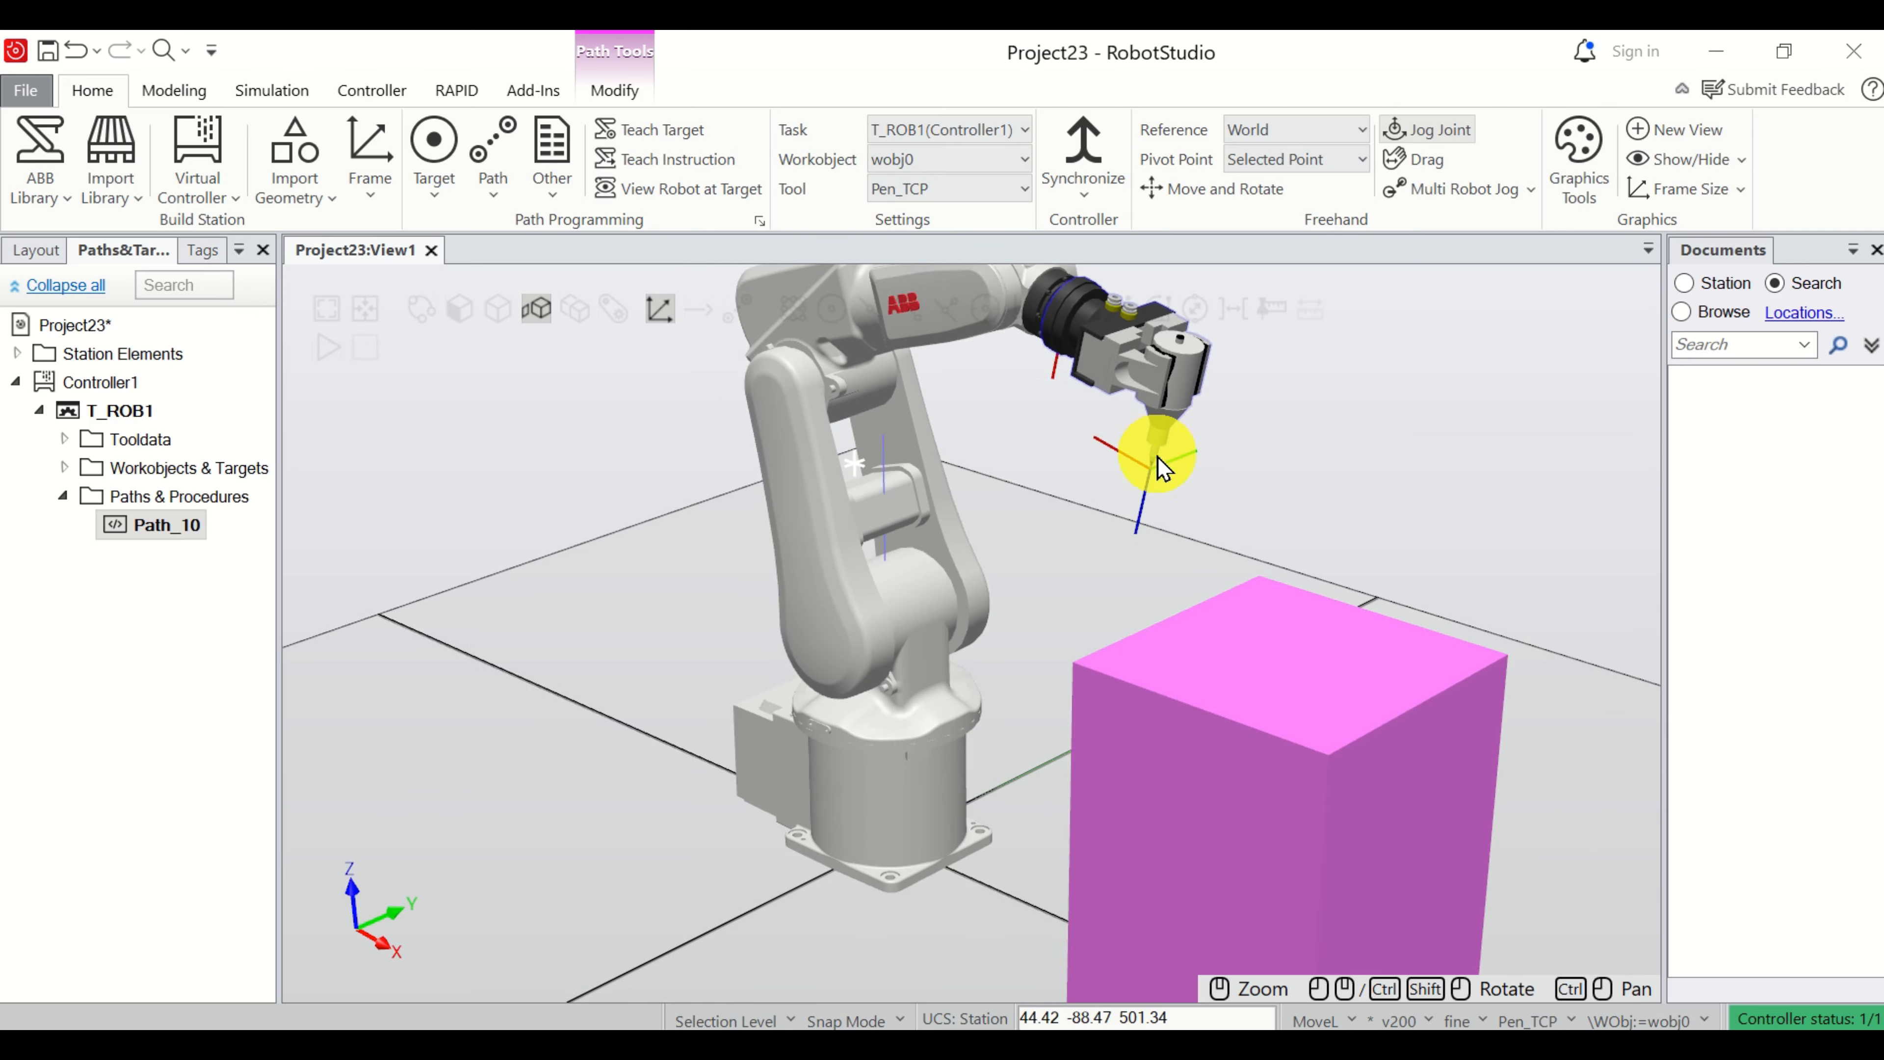
scroll(1155, 452, up, 2)
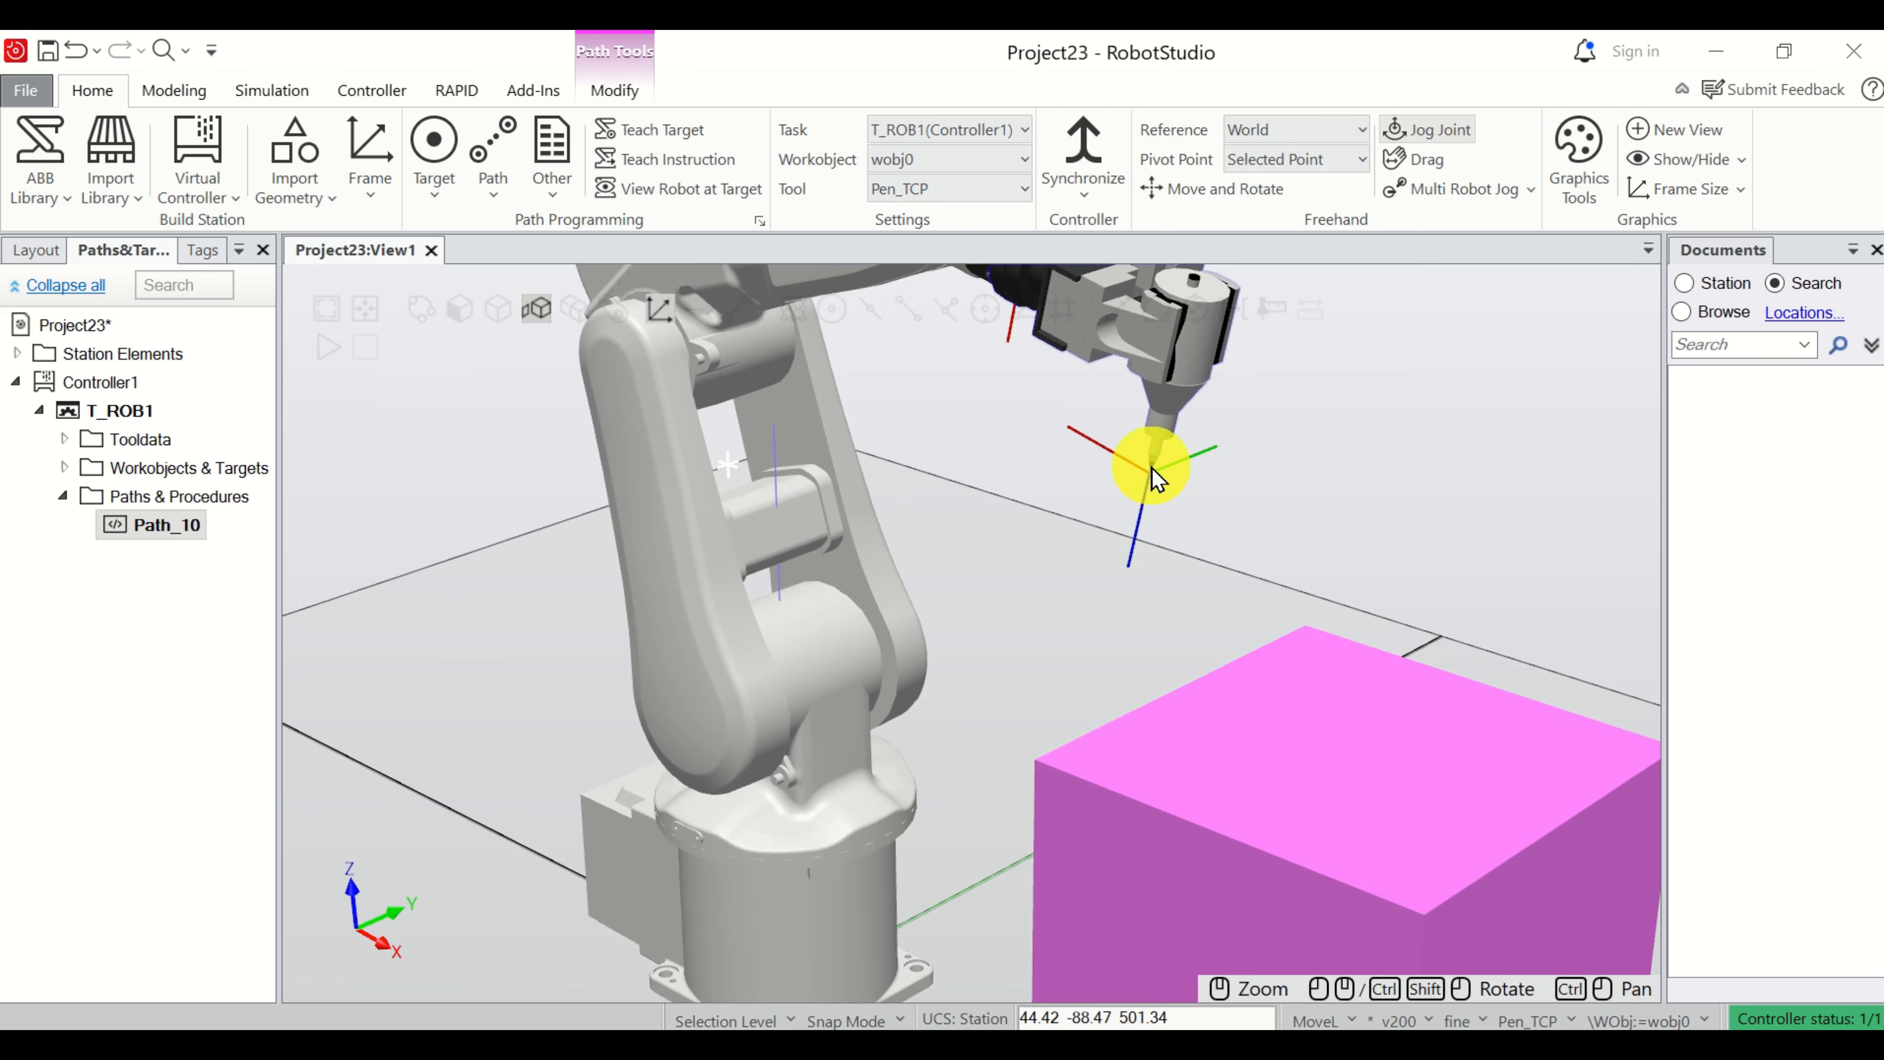
scroll(1154, 475, down, 3)
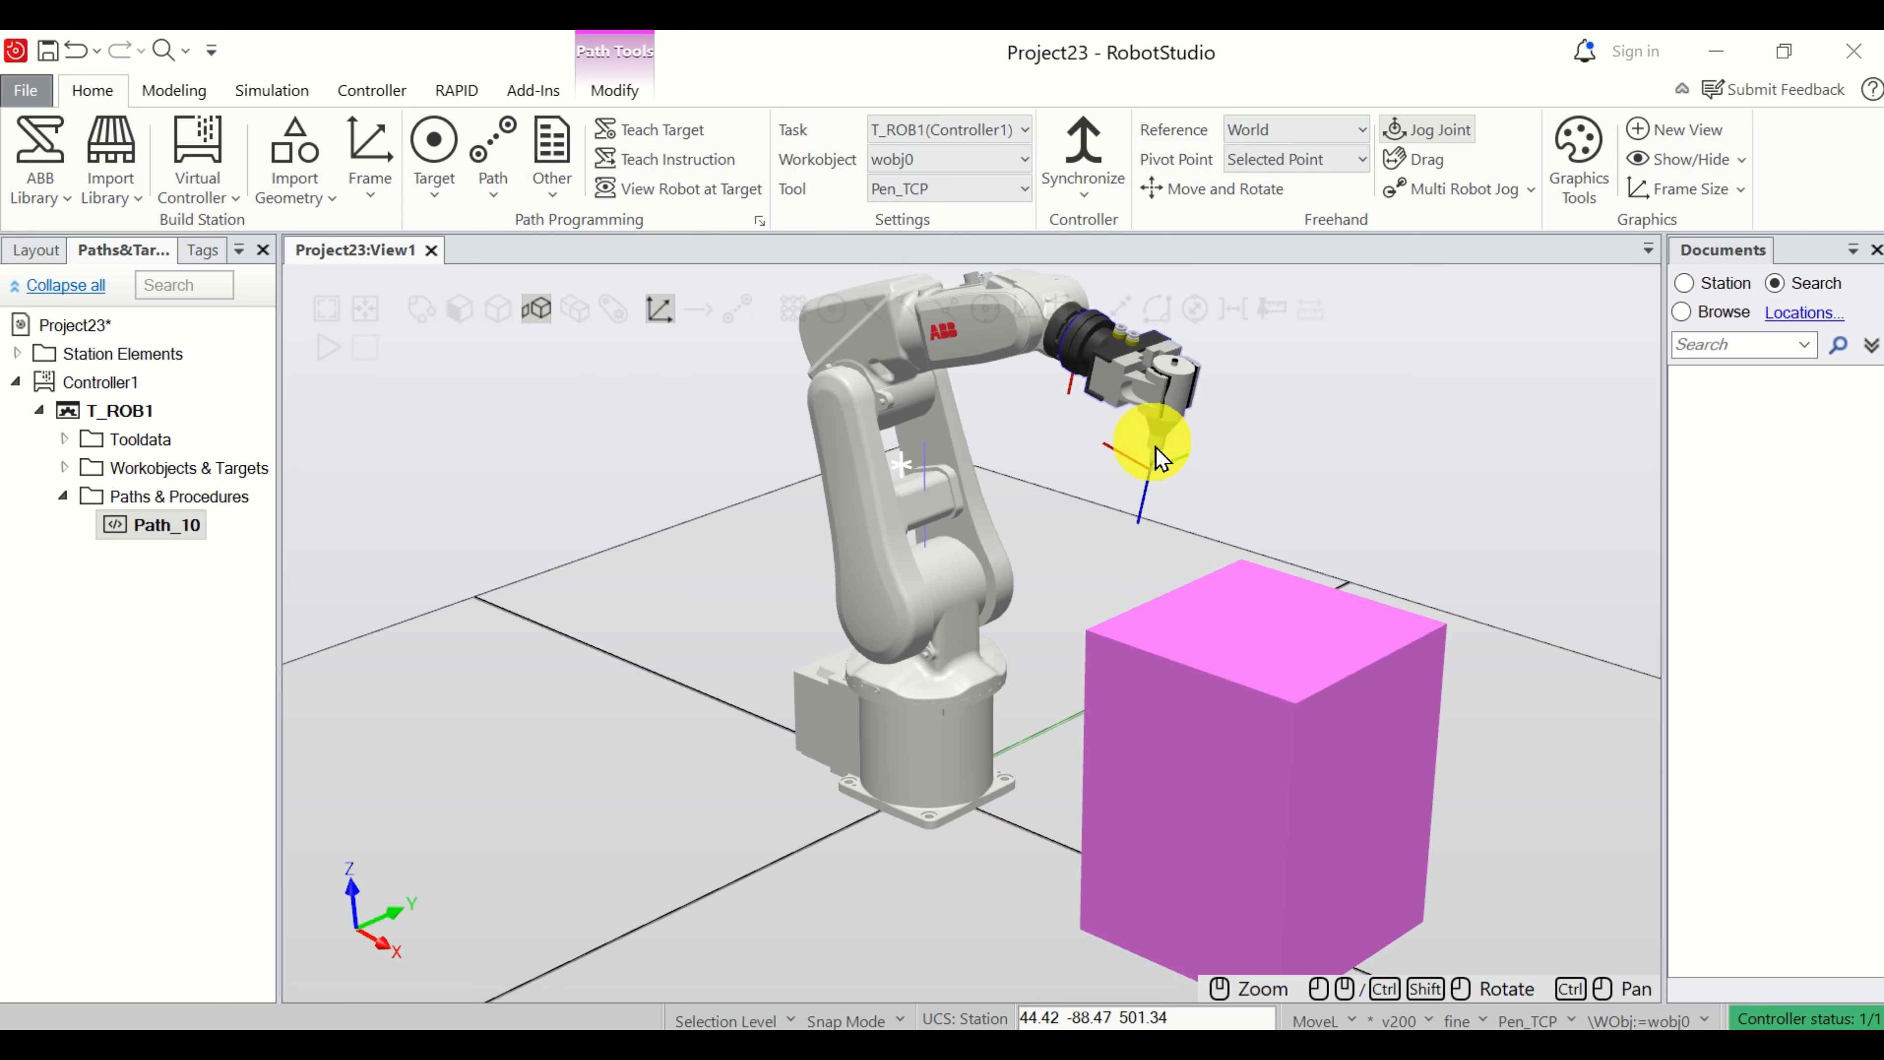
click(677, 169)
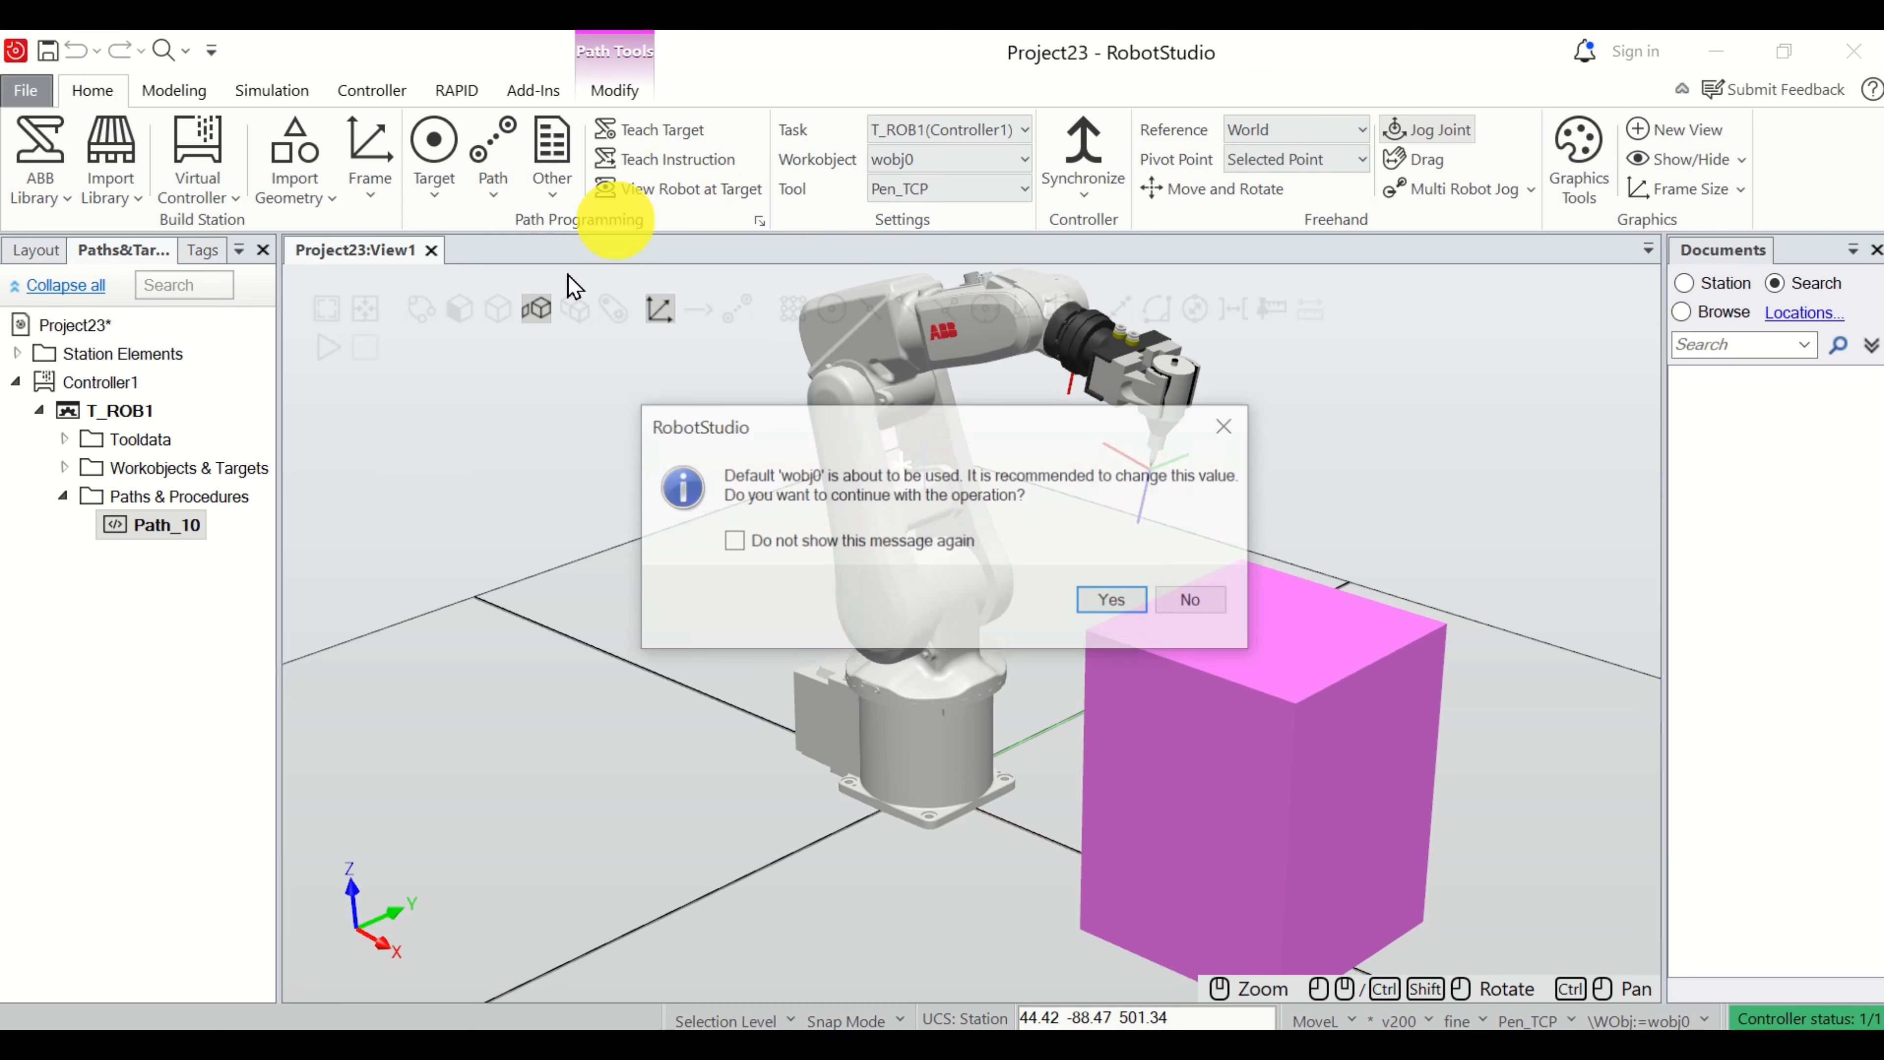
click(1112, 601)
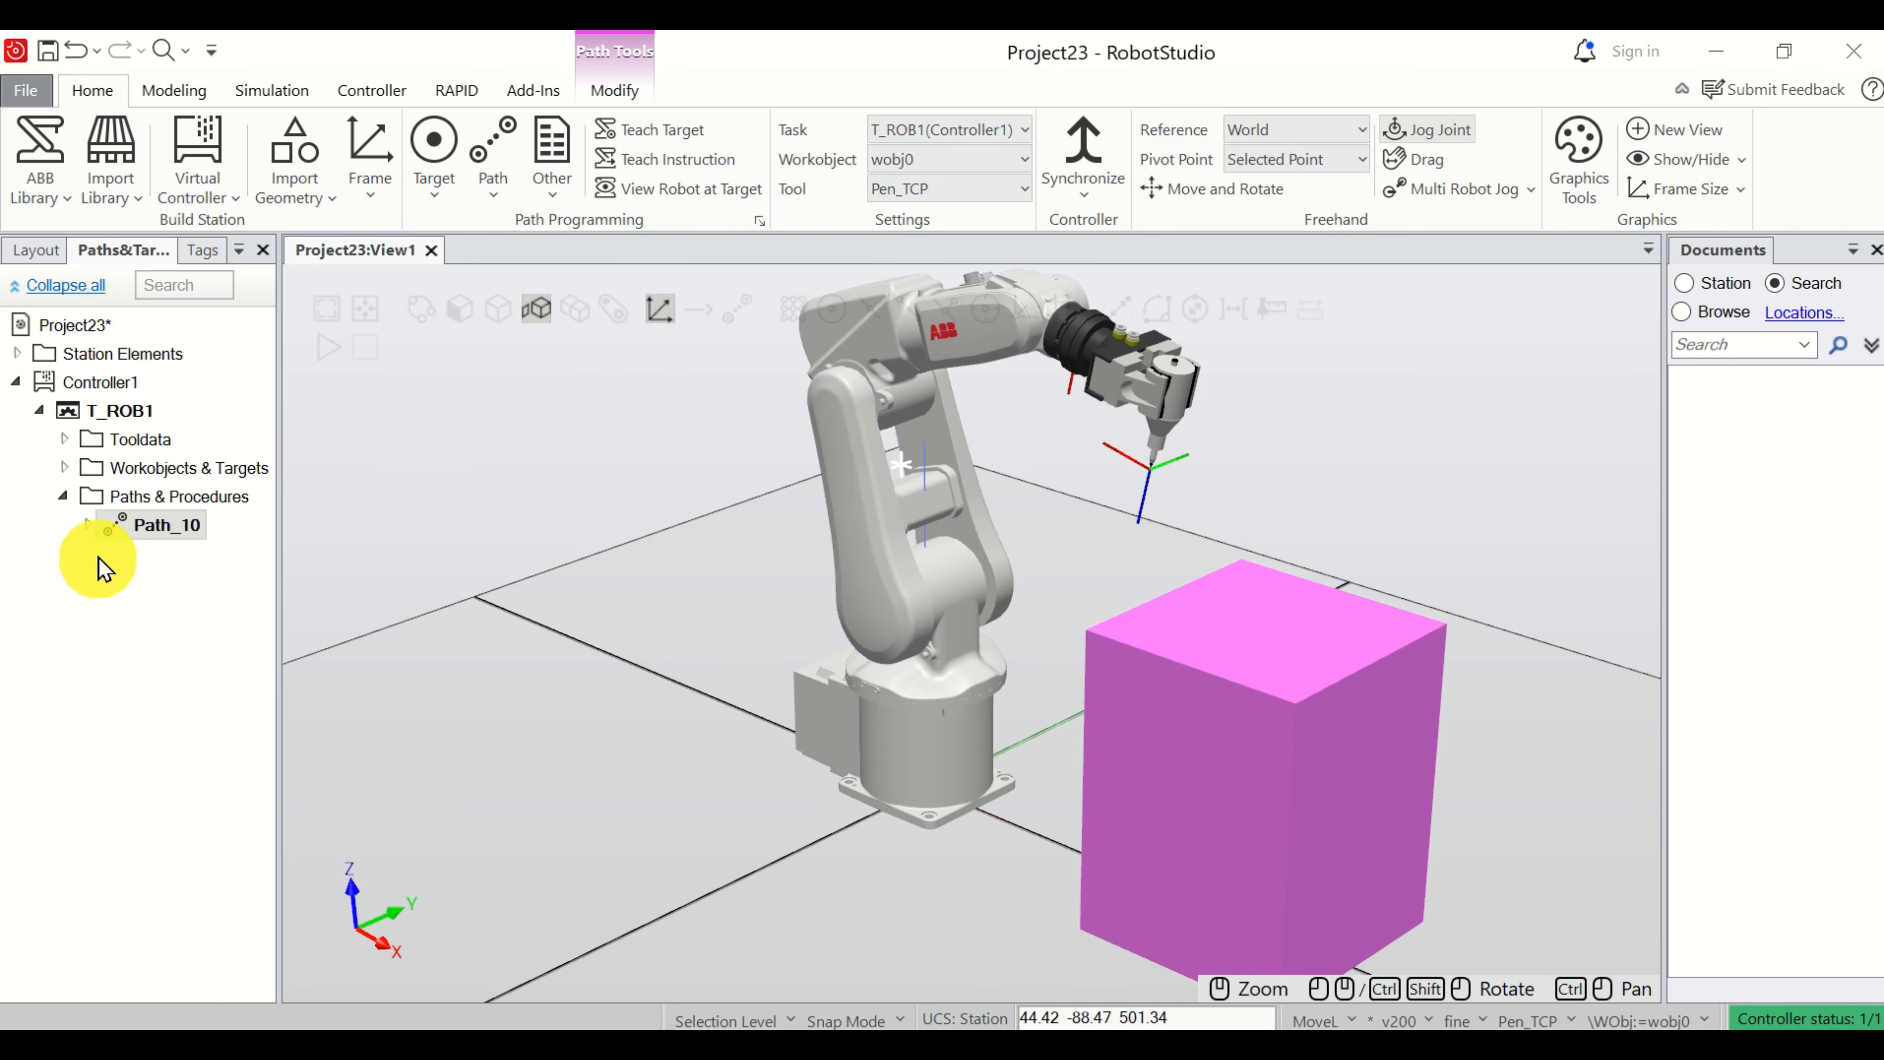
Expand Path_10 and the wobj0 workobject to examine the taught instruction, and select Target_10 to inspect its frame at the pen tip.
click(87, 525)
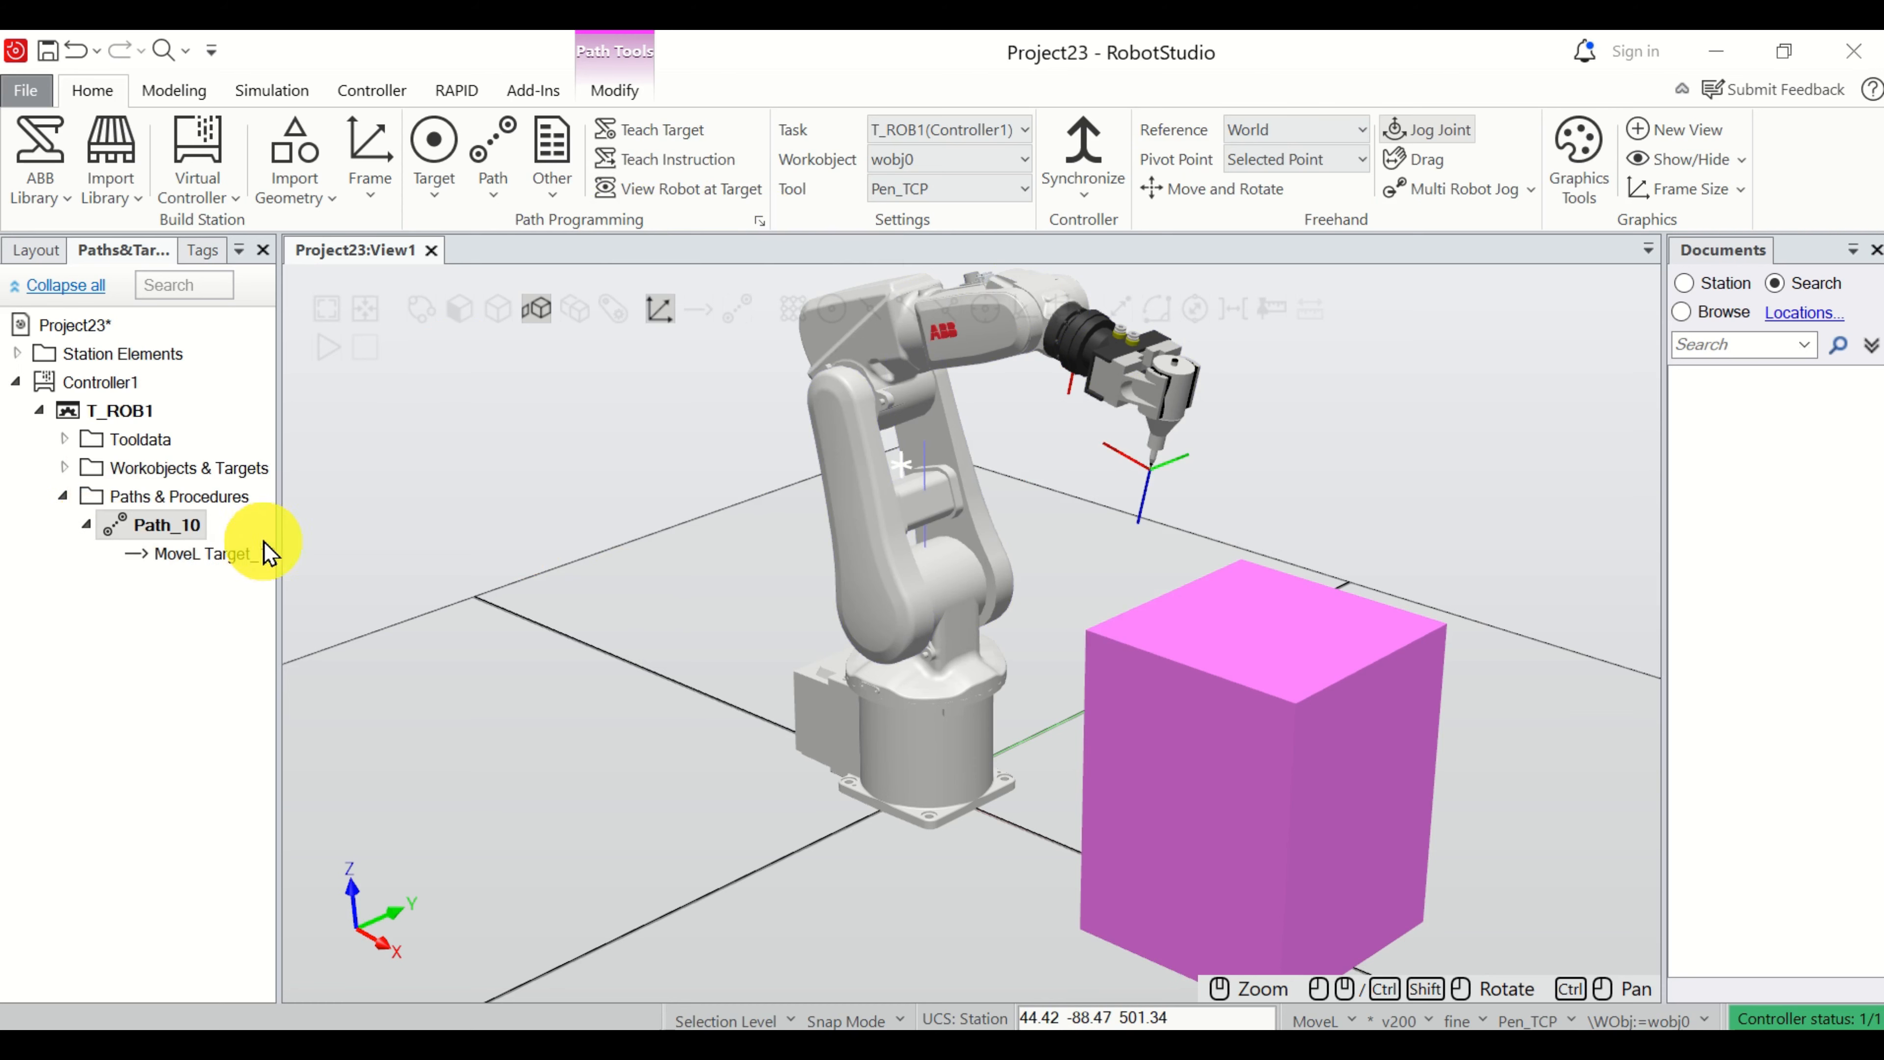
drag(281, 527, 385, 527)
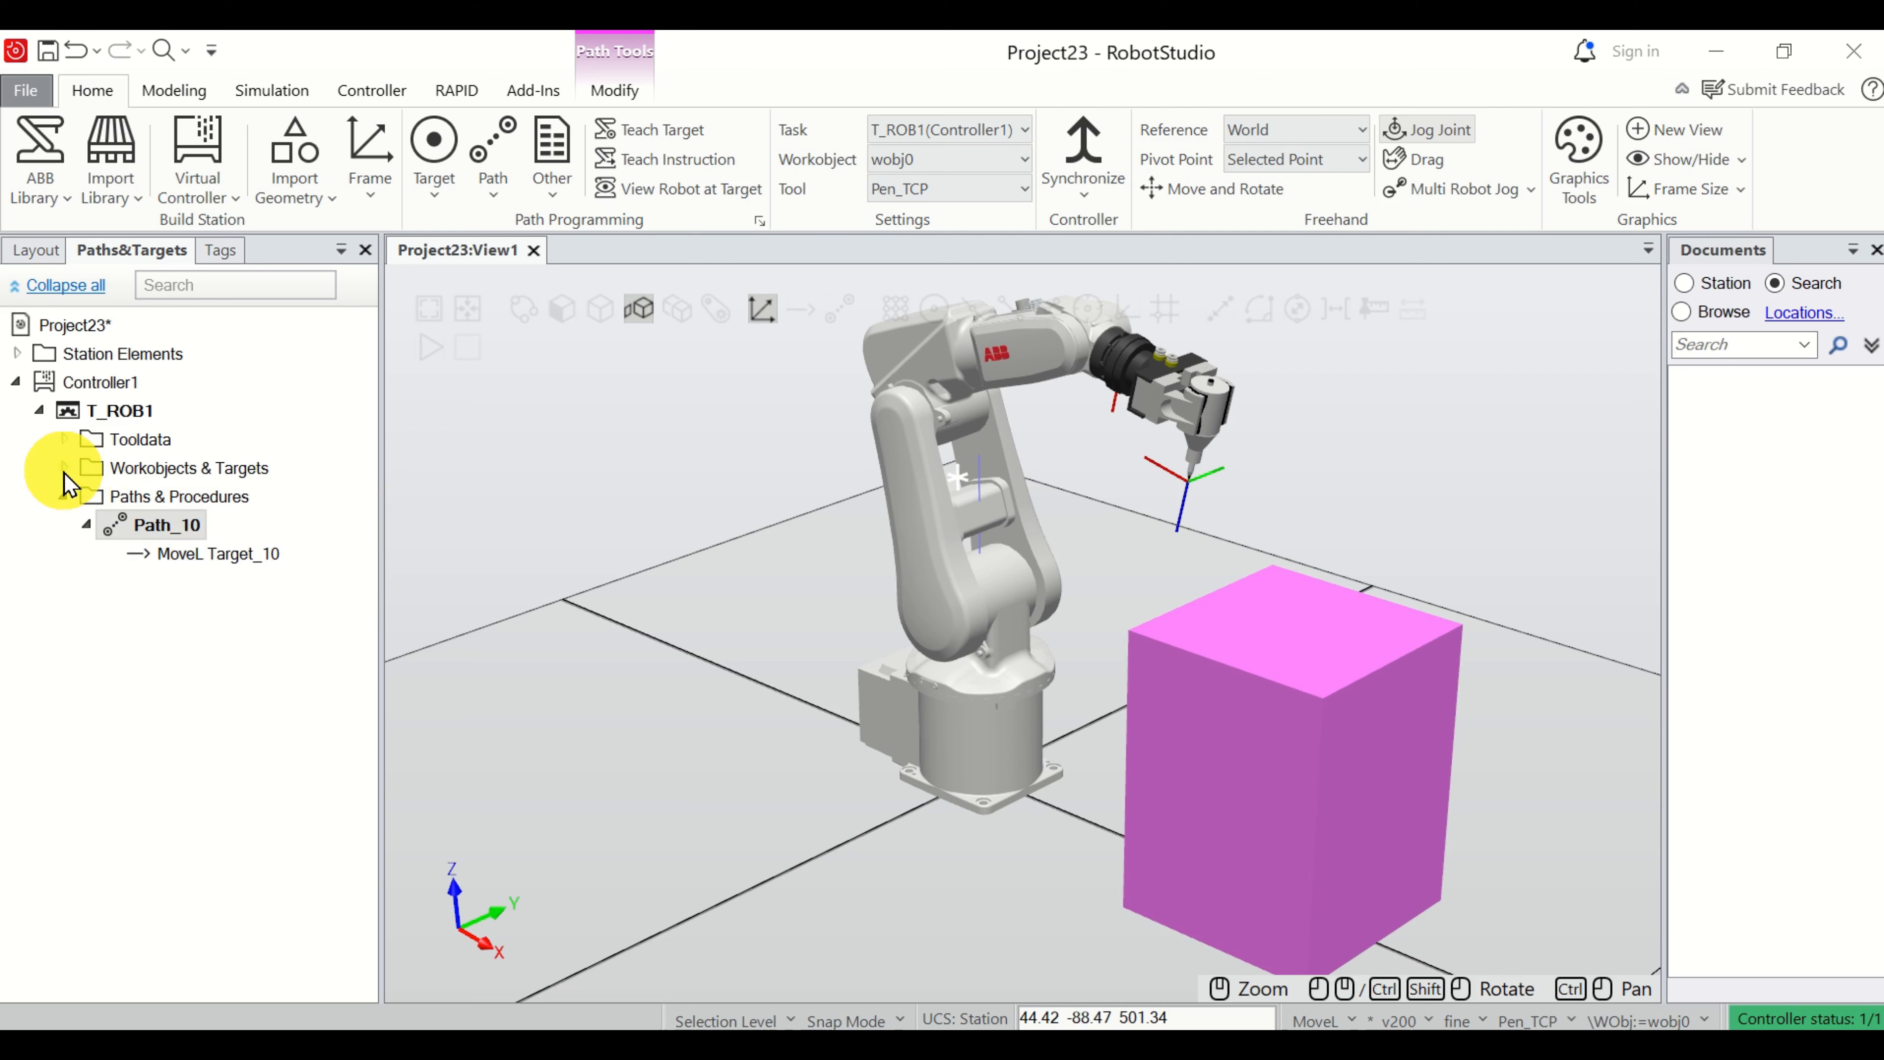
scroll(1216, 486, up, 5)
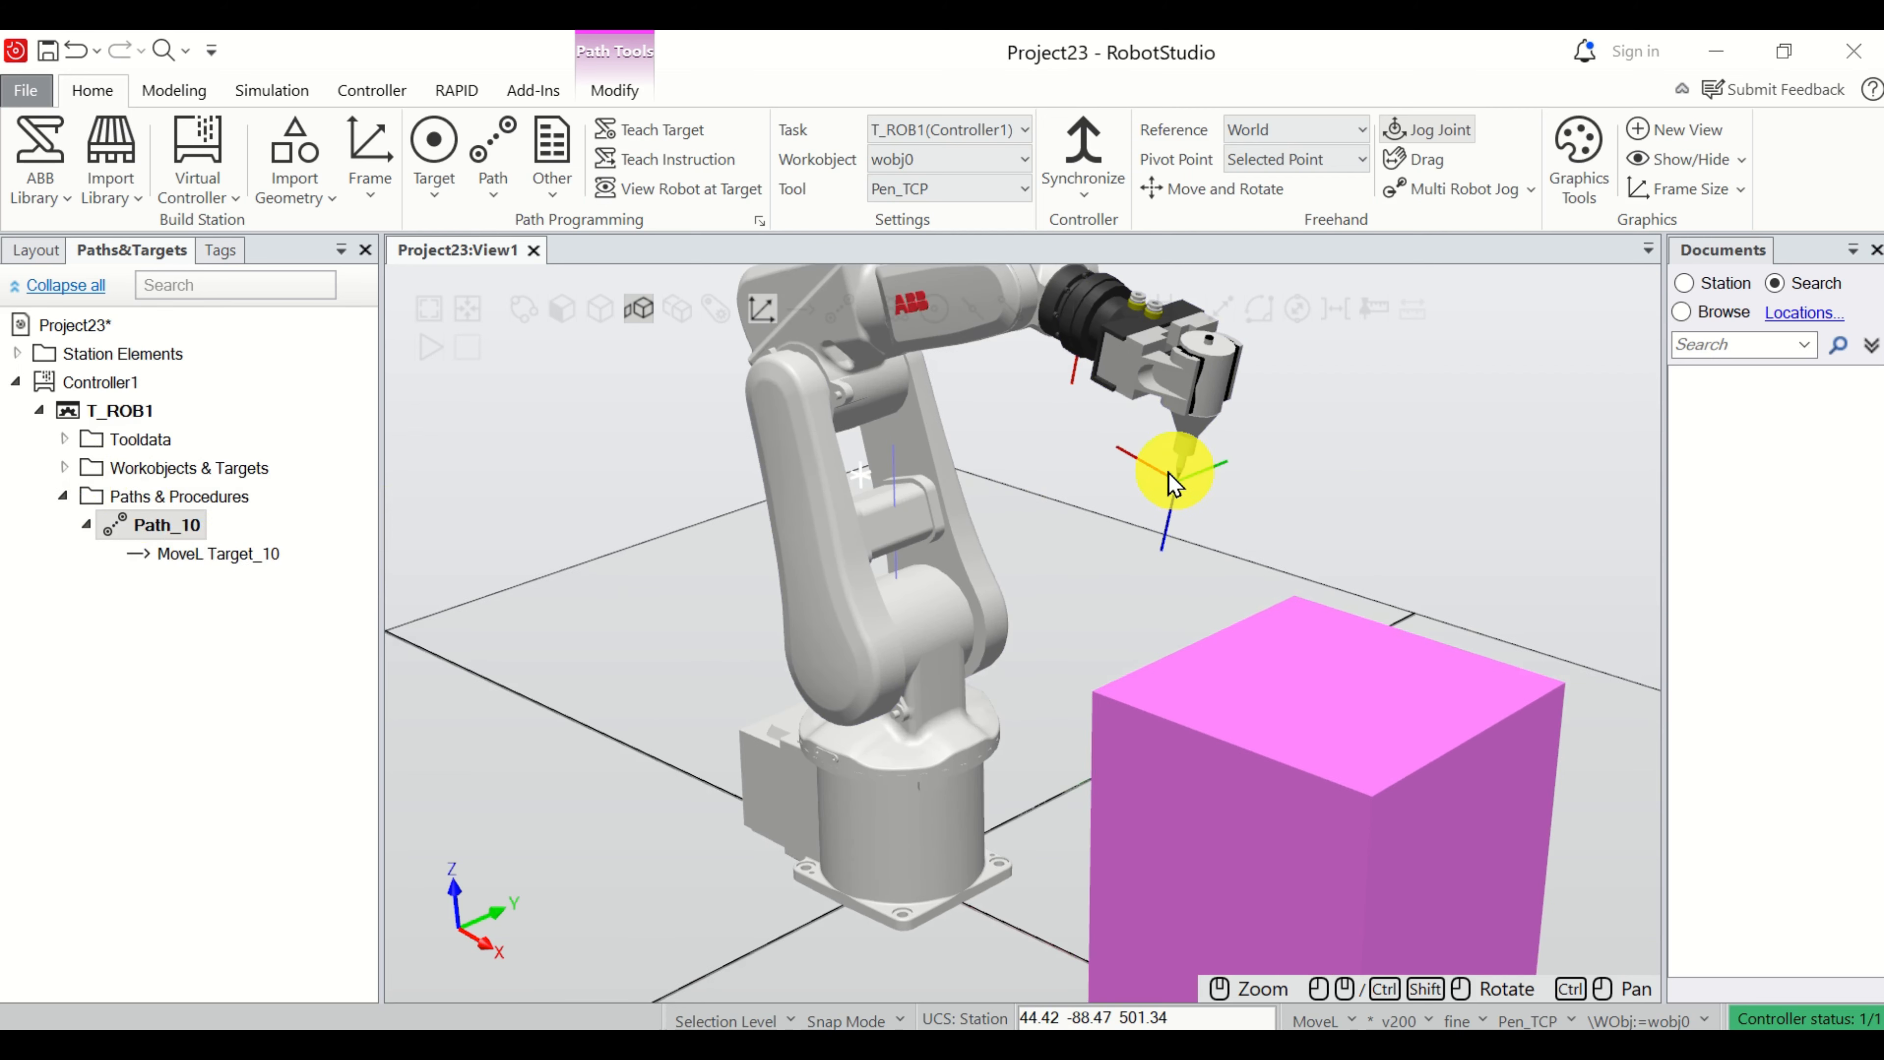
click(65, 467)
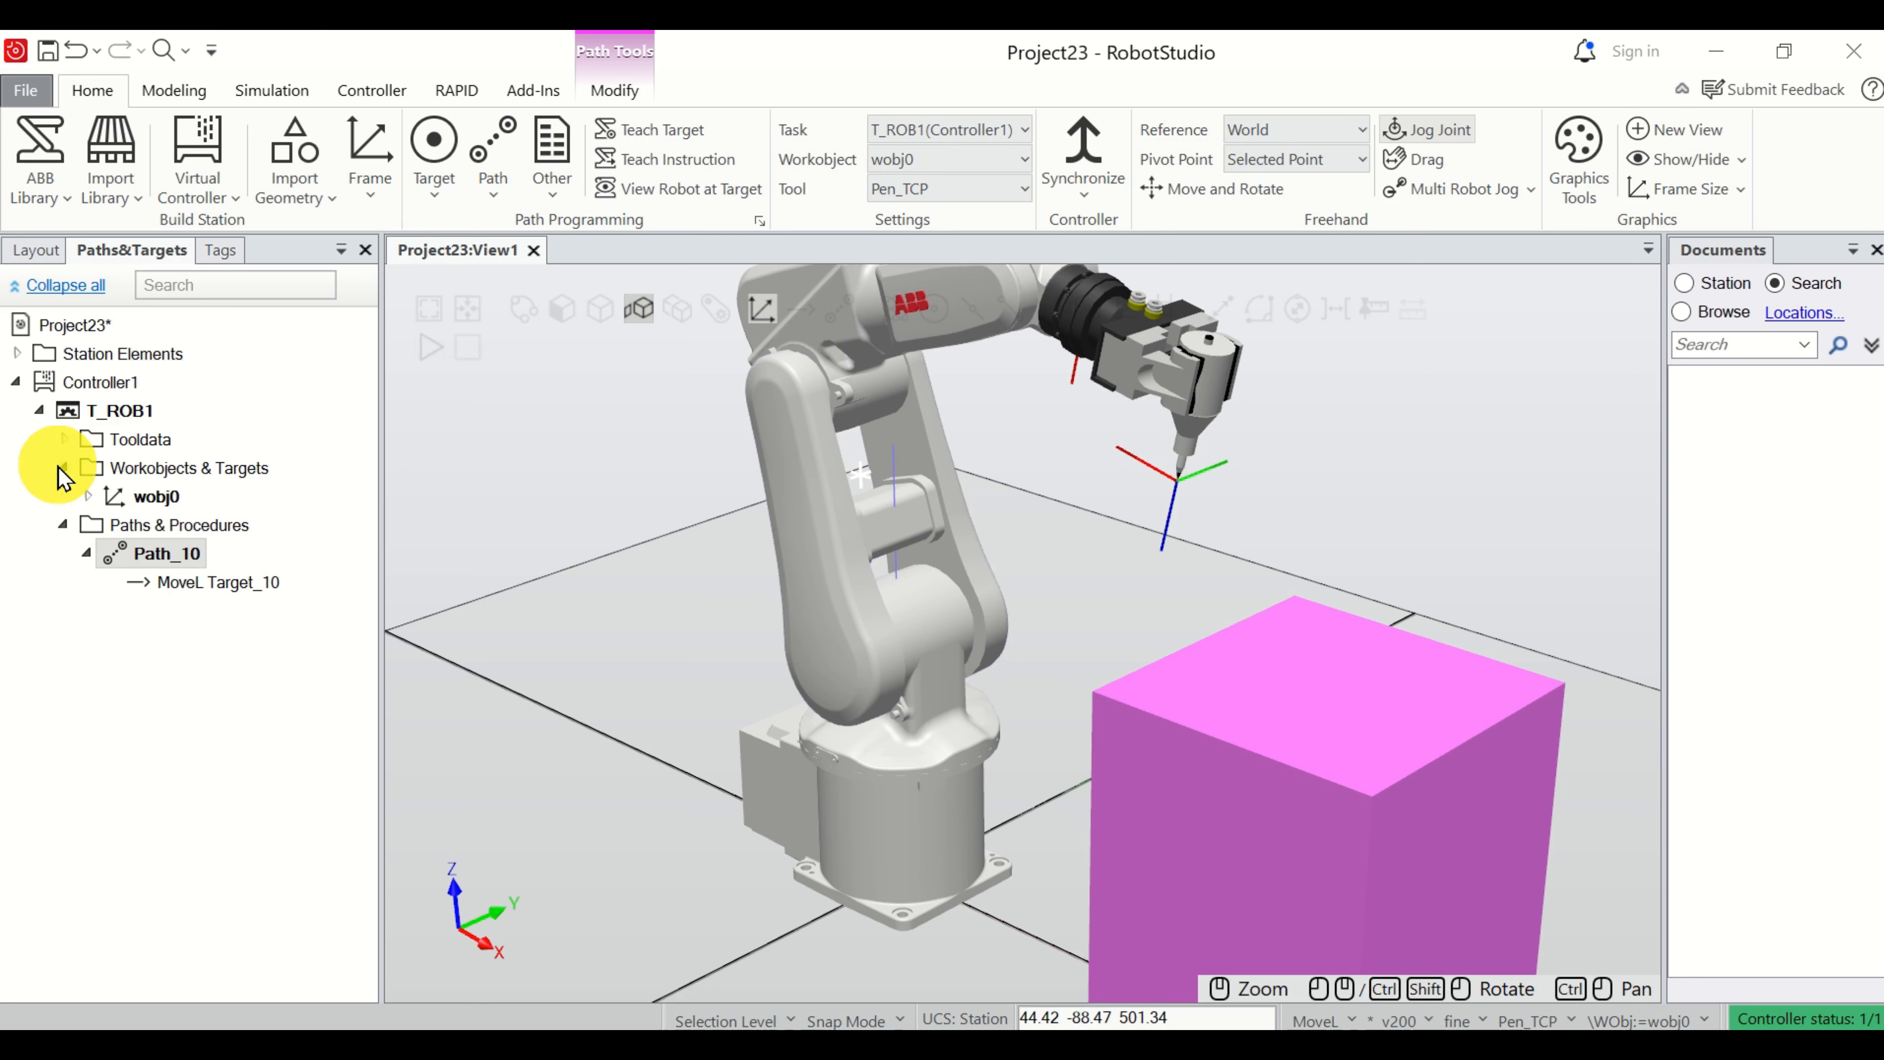
click(86, 495)
click(110, 524)
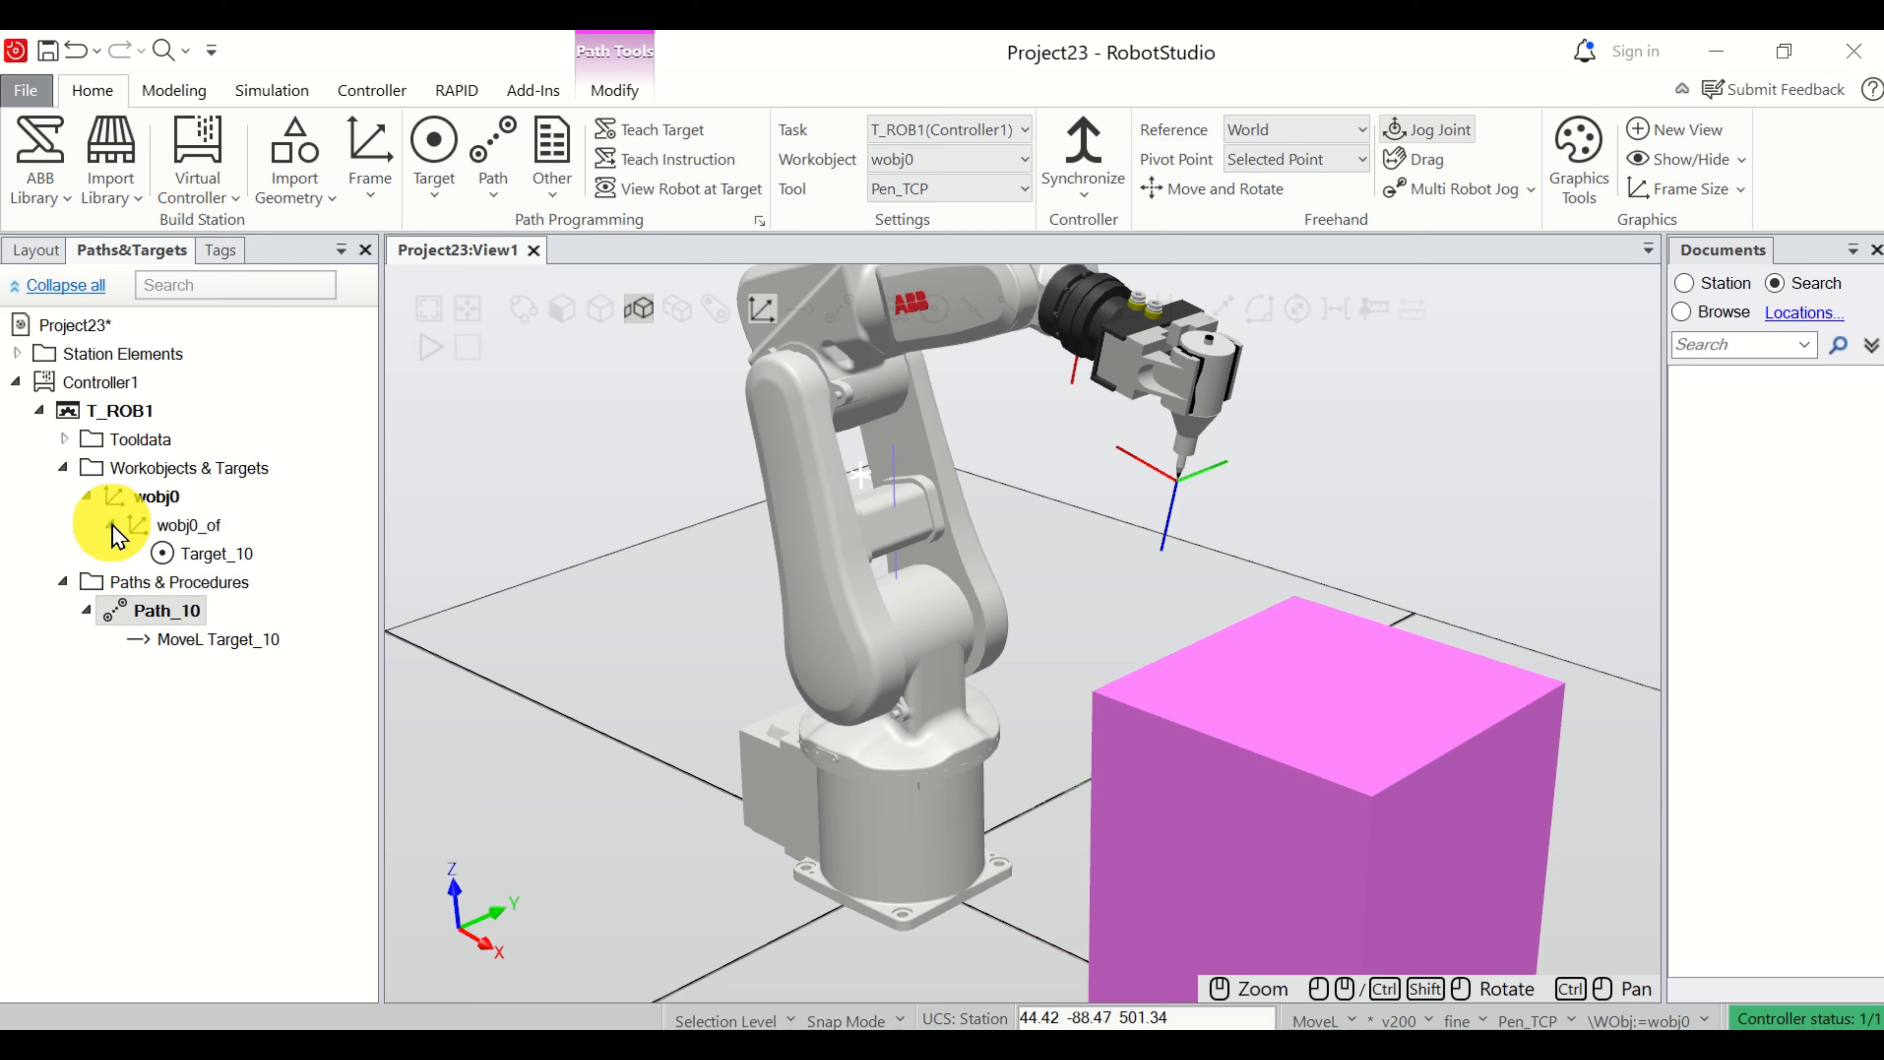
click(232, 561)
scroll(1127, 505, up, 3)
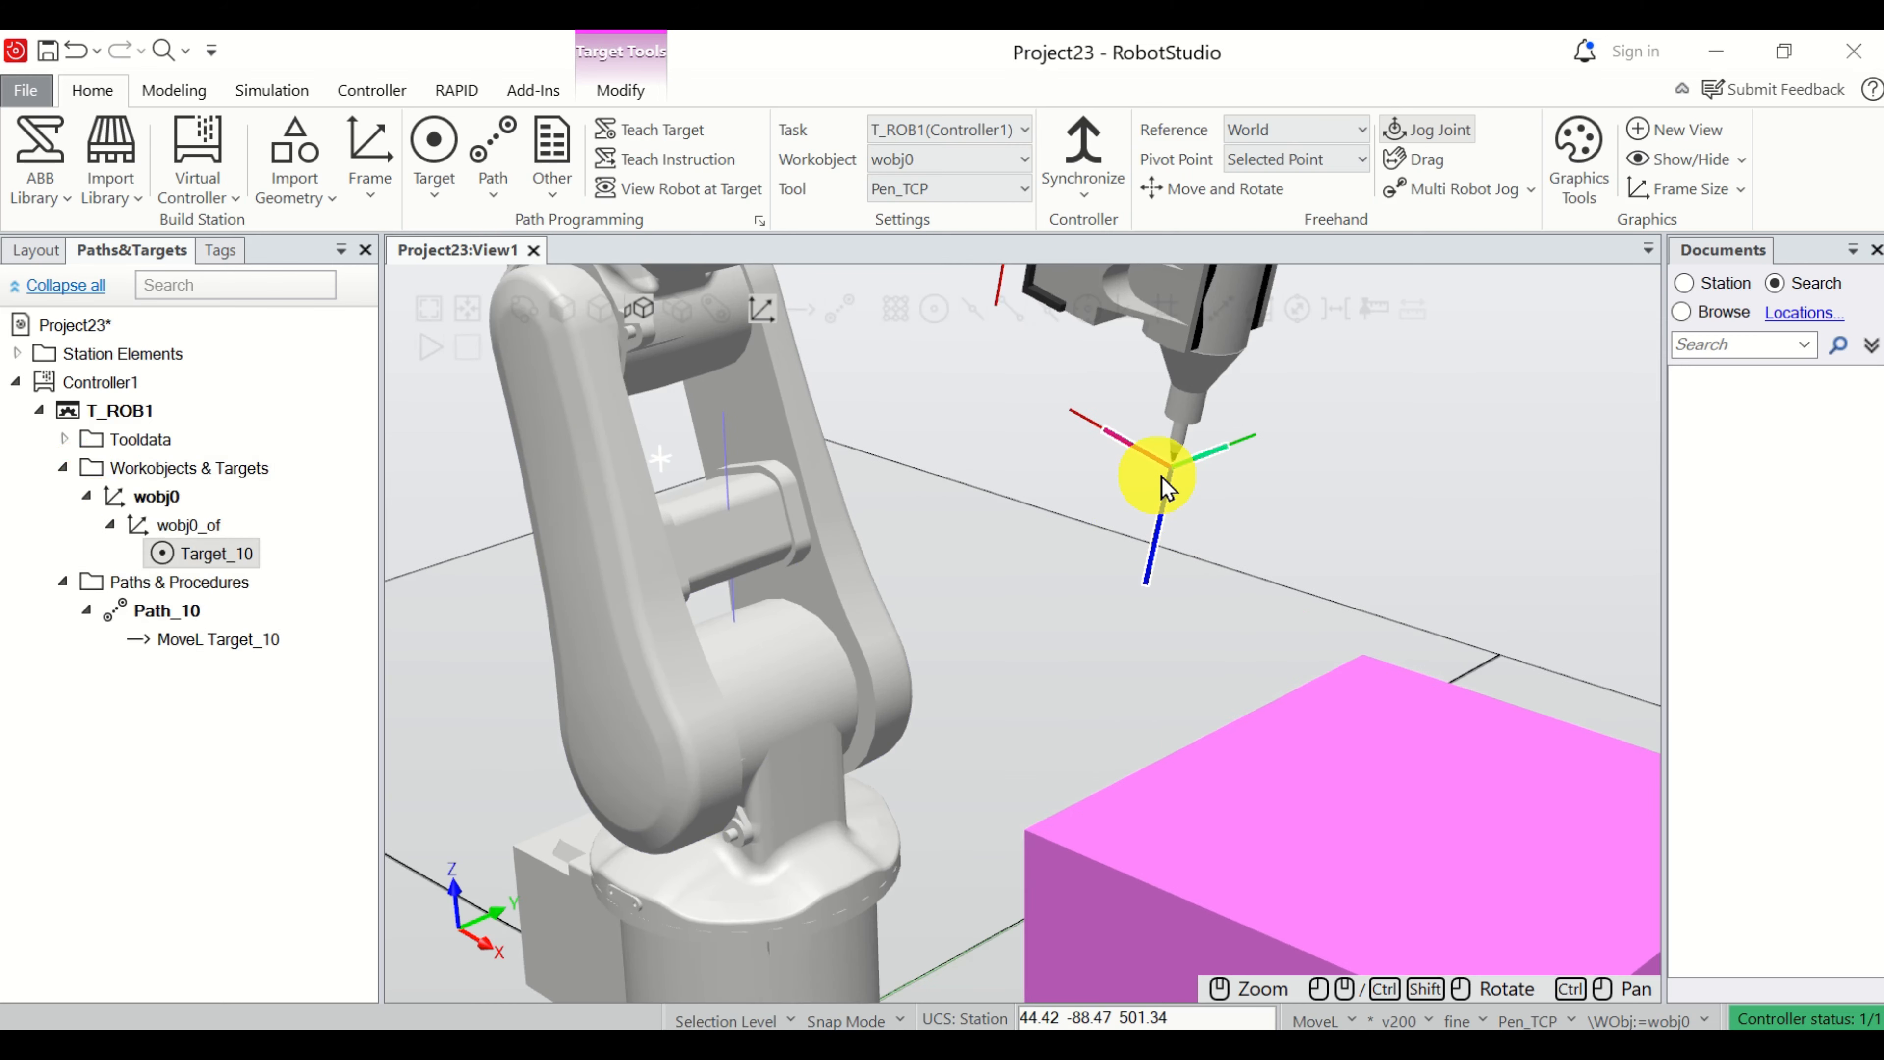
Examine the pen tip's position relative to the corners of the box's top face.
scroll(1178, 482, down, 5)
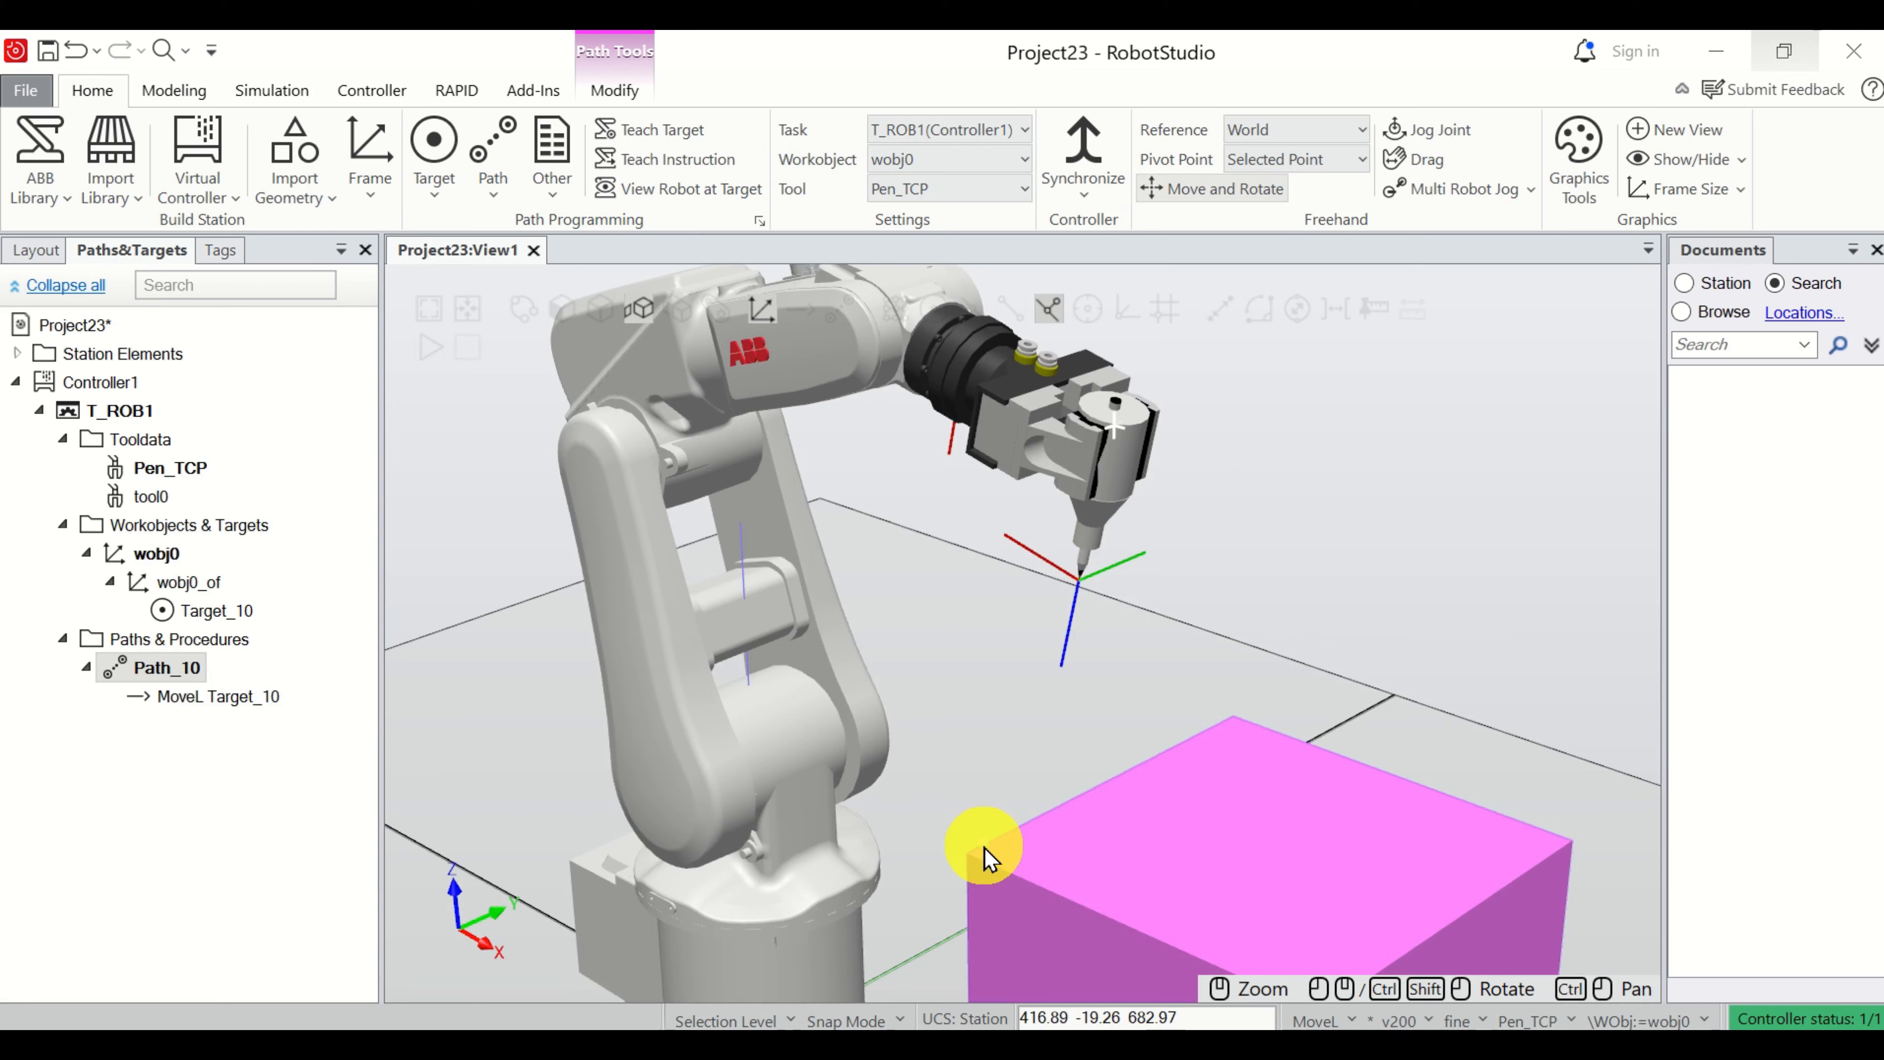
scroll(1096, 803, up, 4)
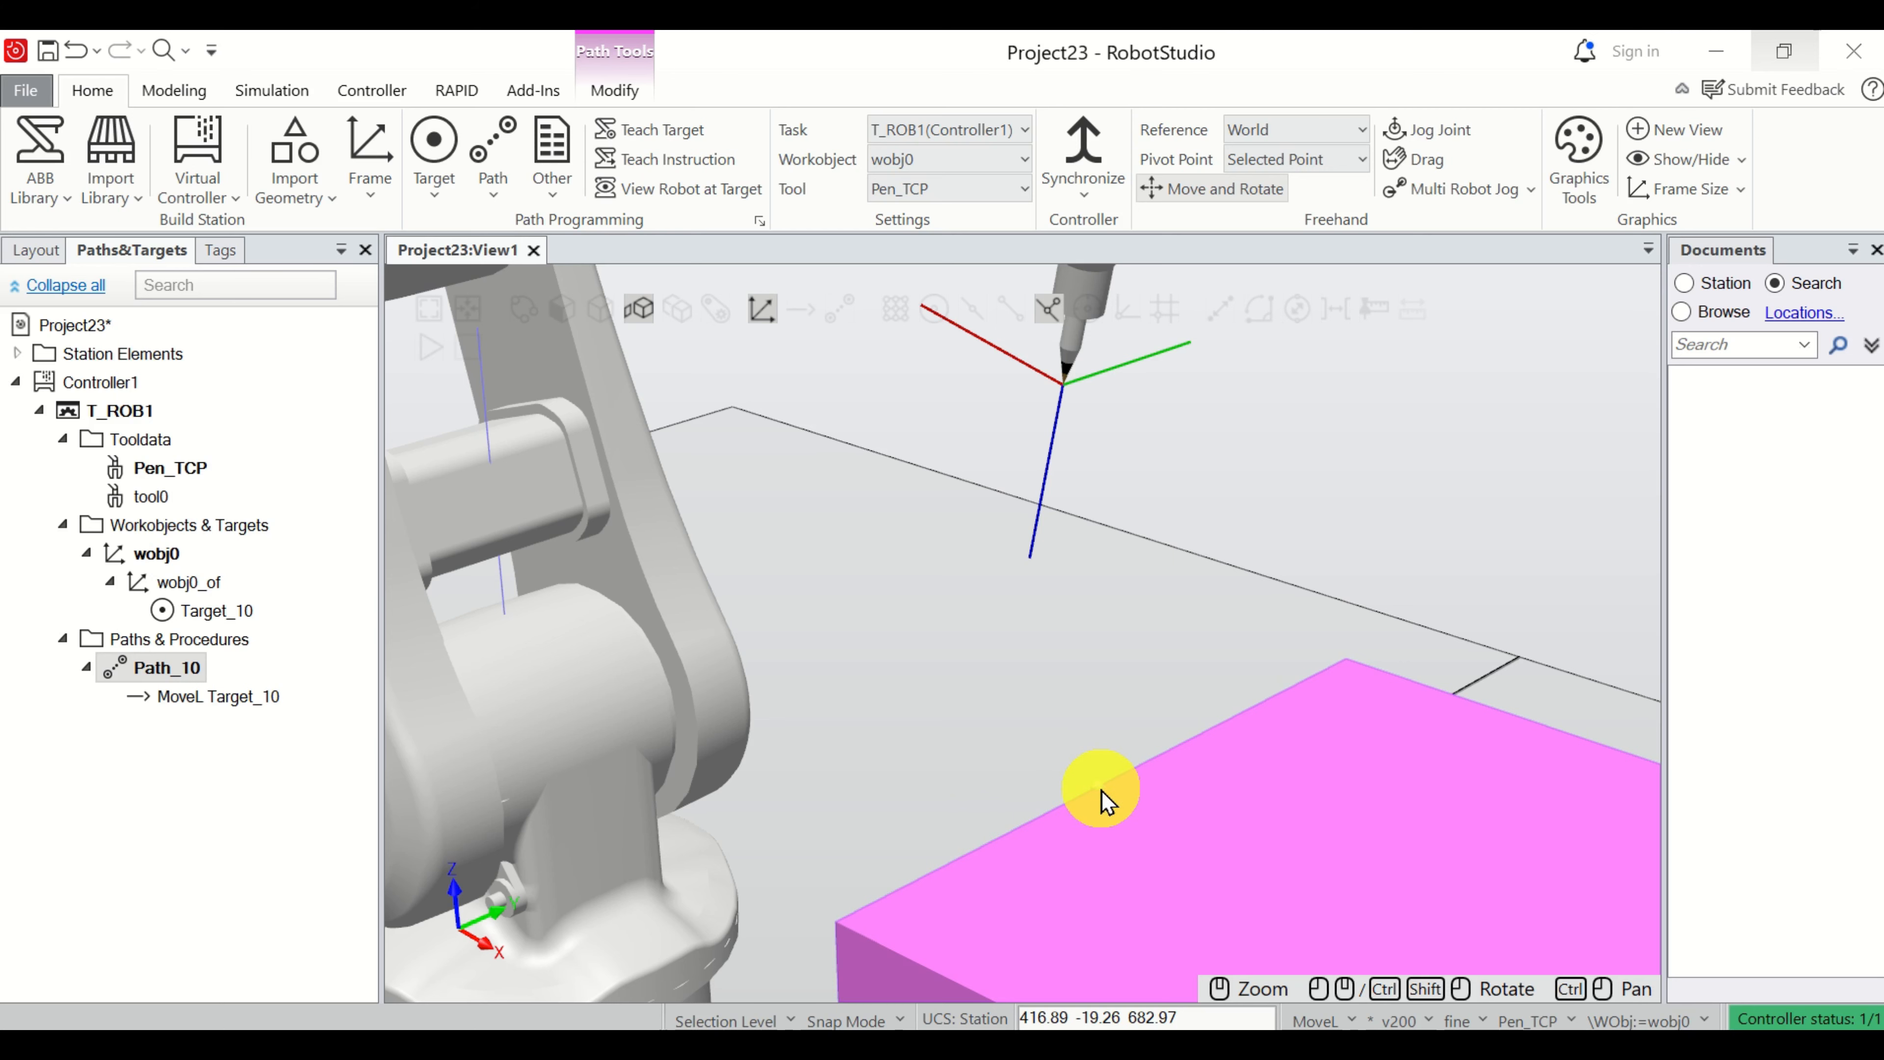
scroll(1100, 802, down, 5)
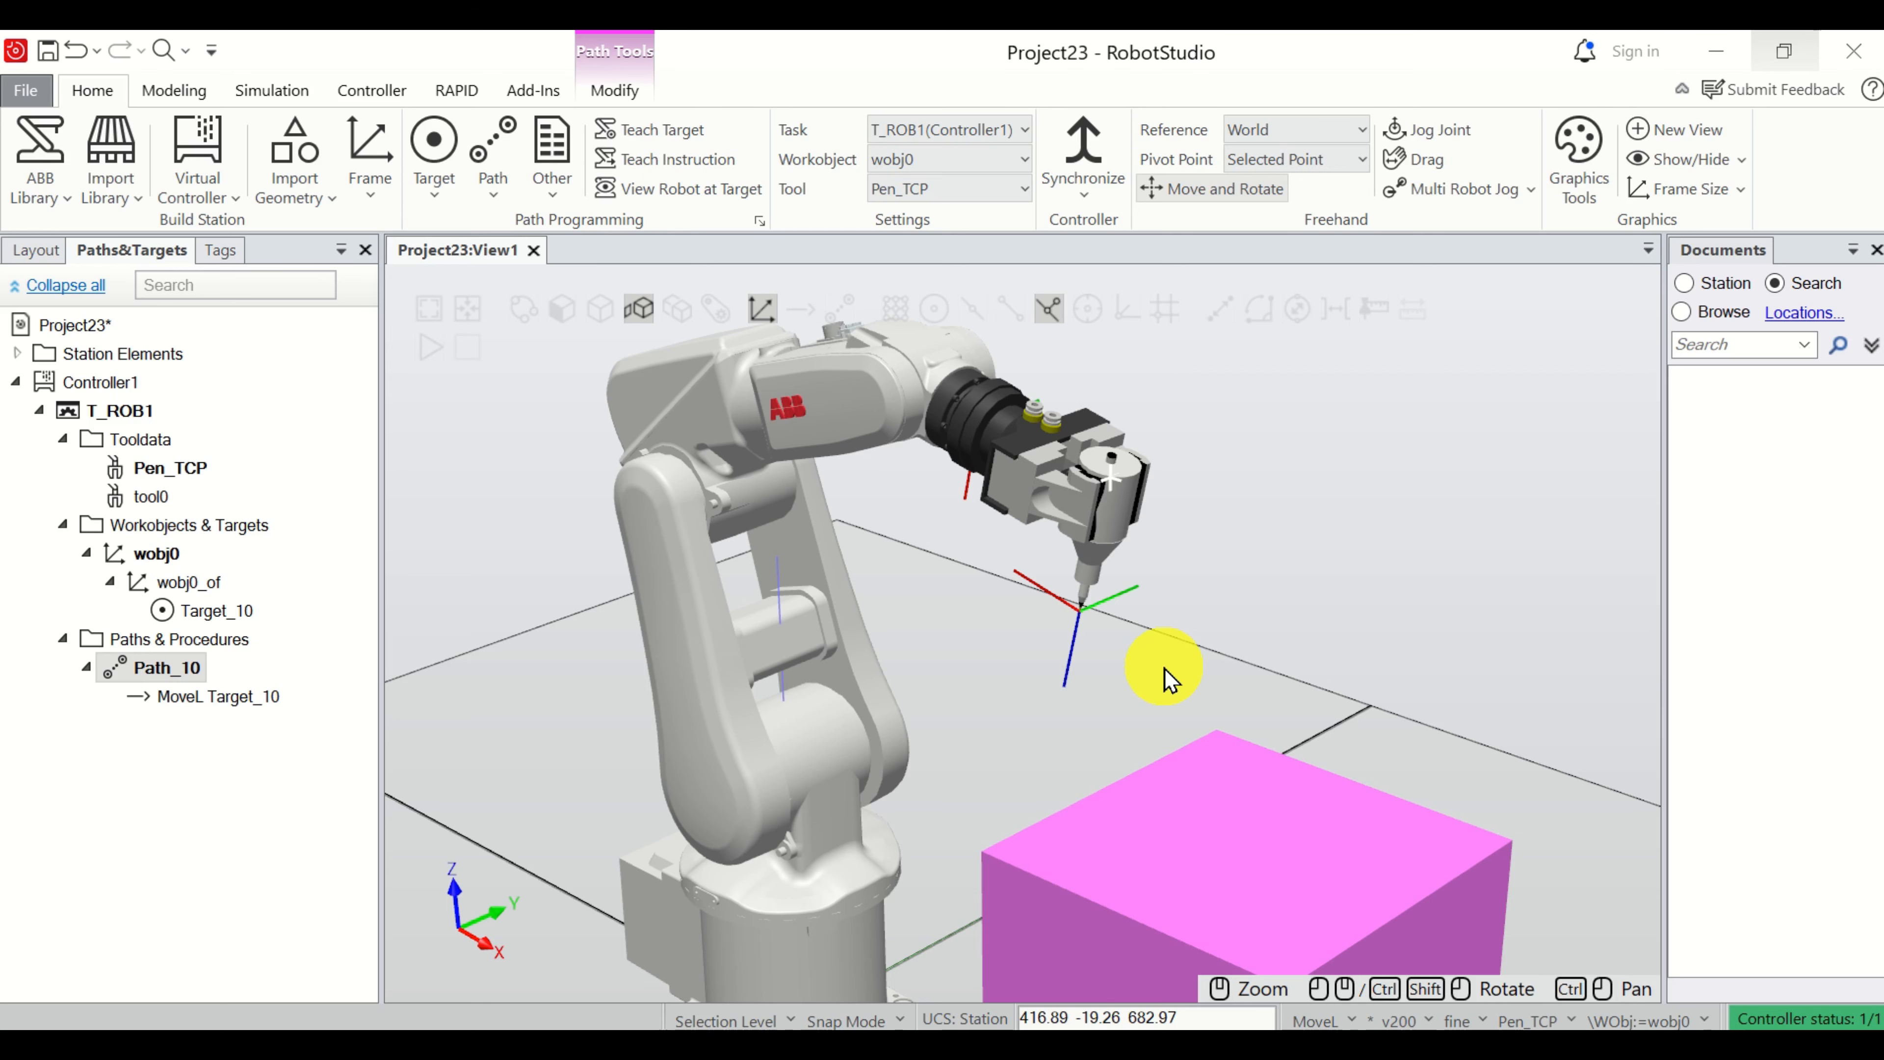
scroll(883, 905, up, 3)
scroll(1030, 834, up, 3)
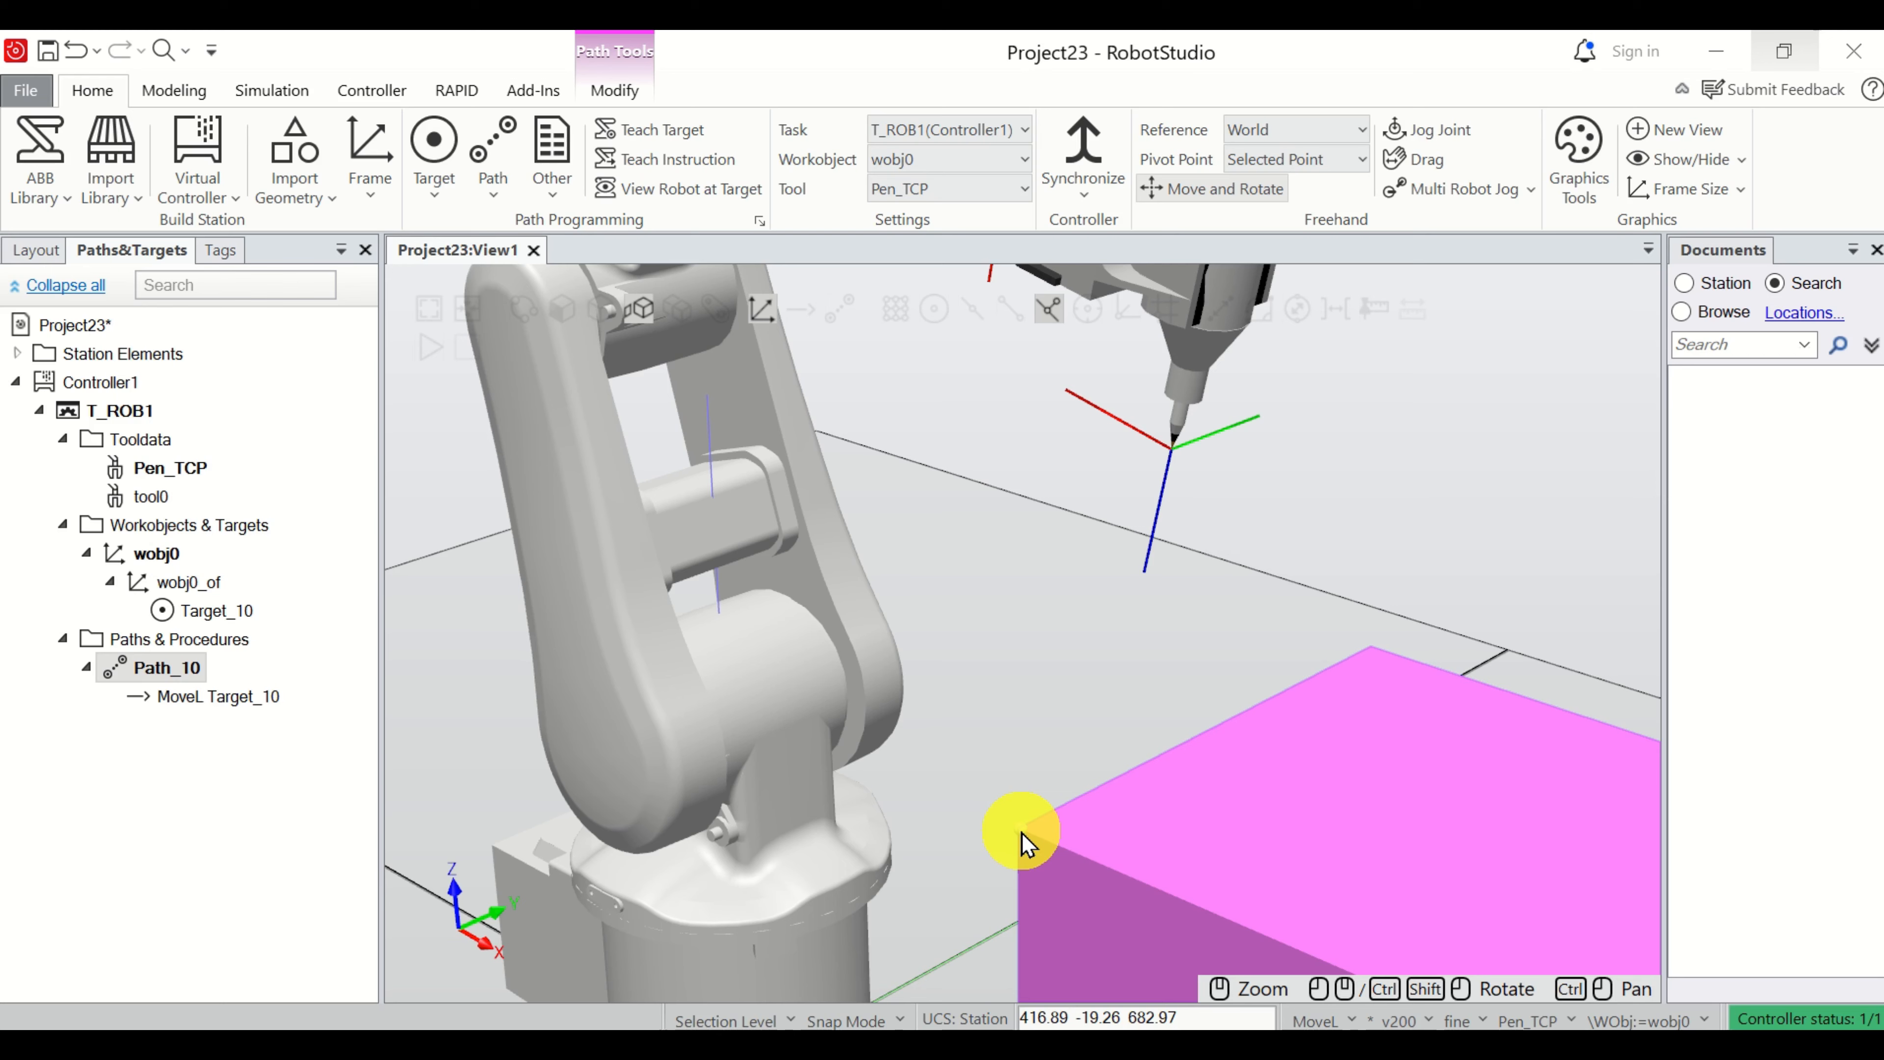
scroll(1028, 787, down, 3)
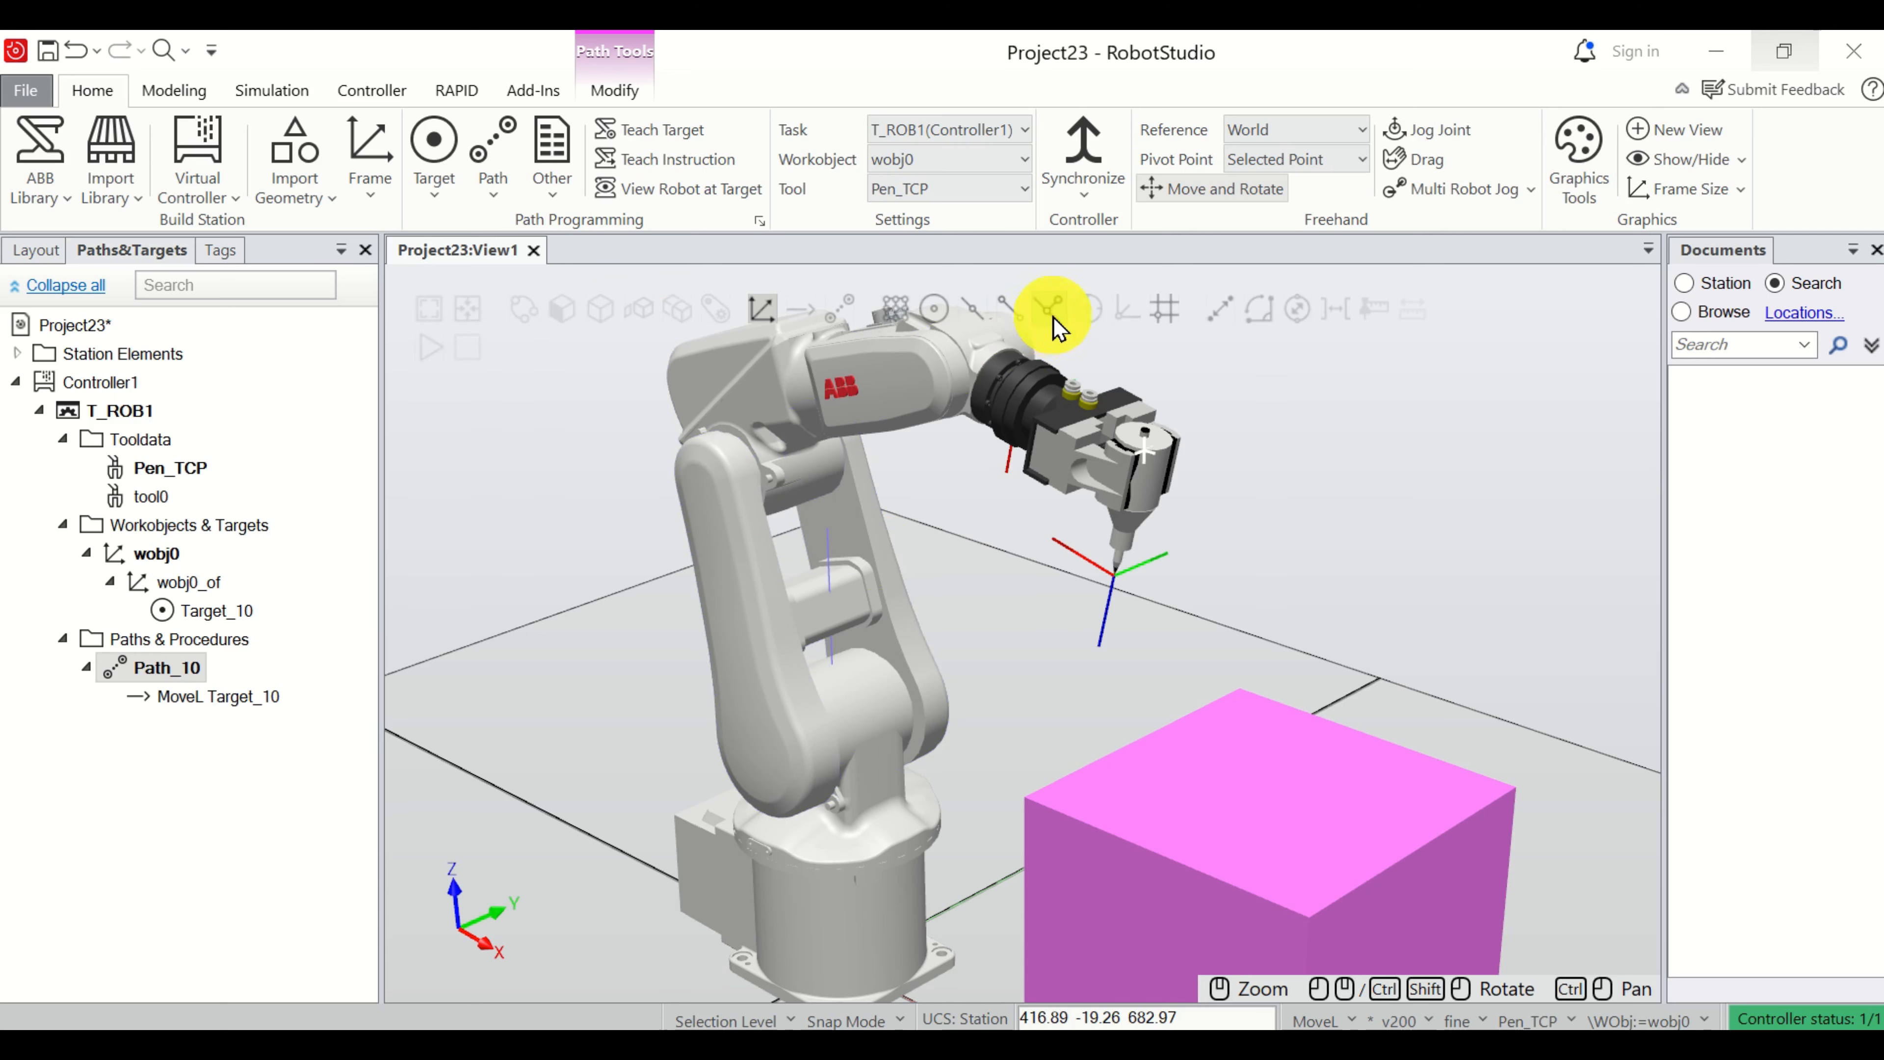
scroll(1122, 631, up, 3)
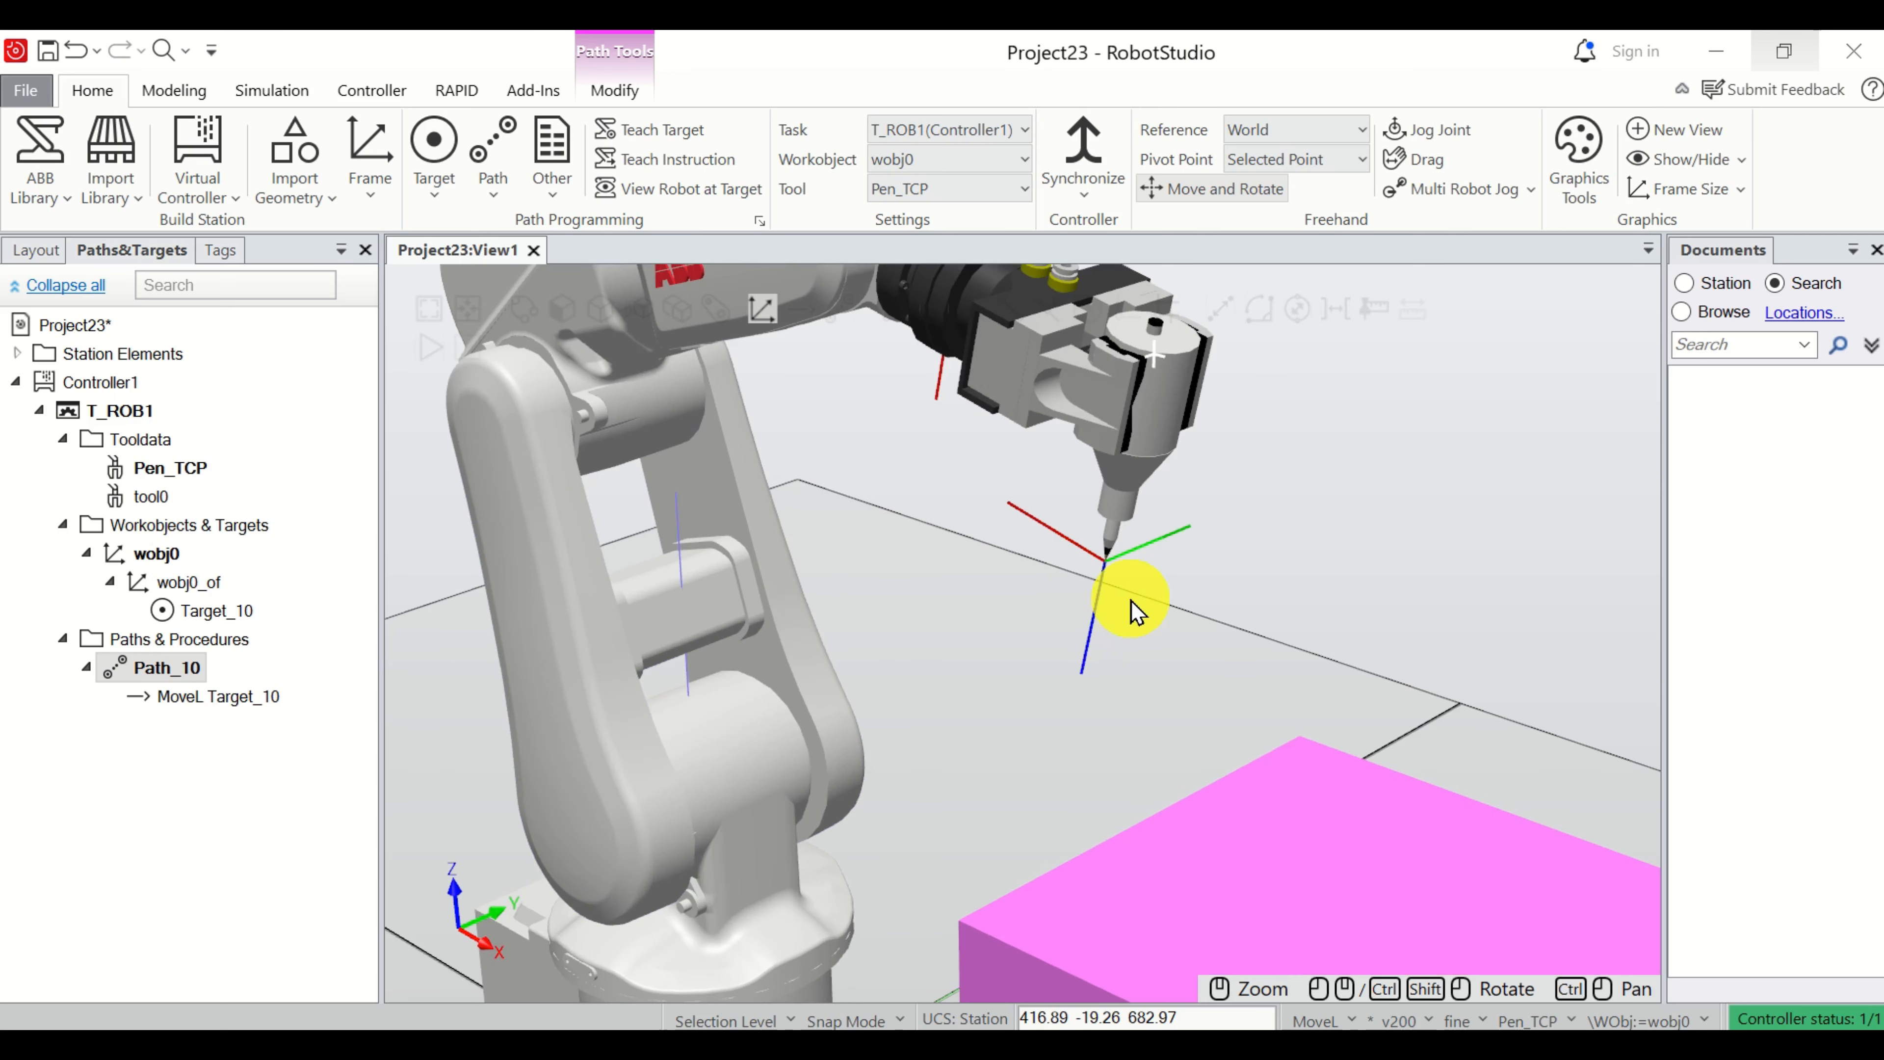
scroll(1123, 842, up, 2)
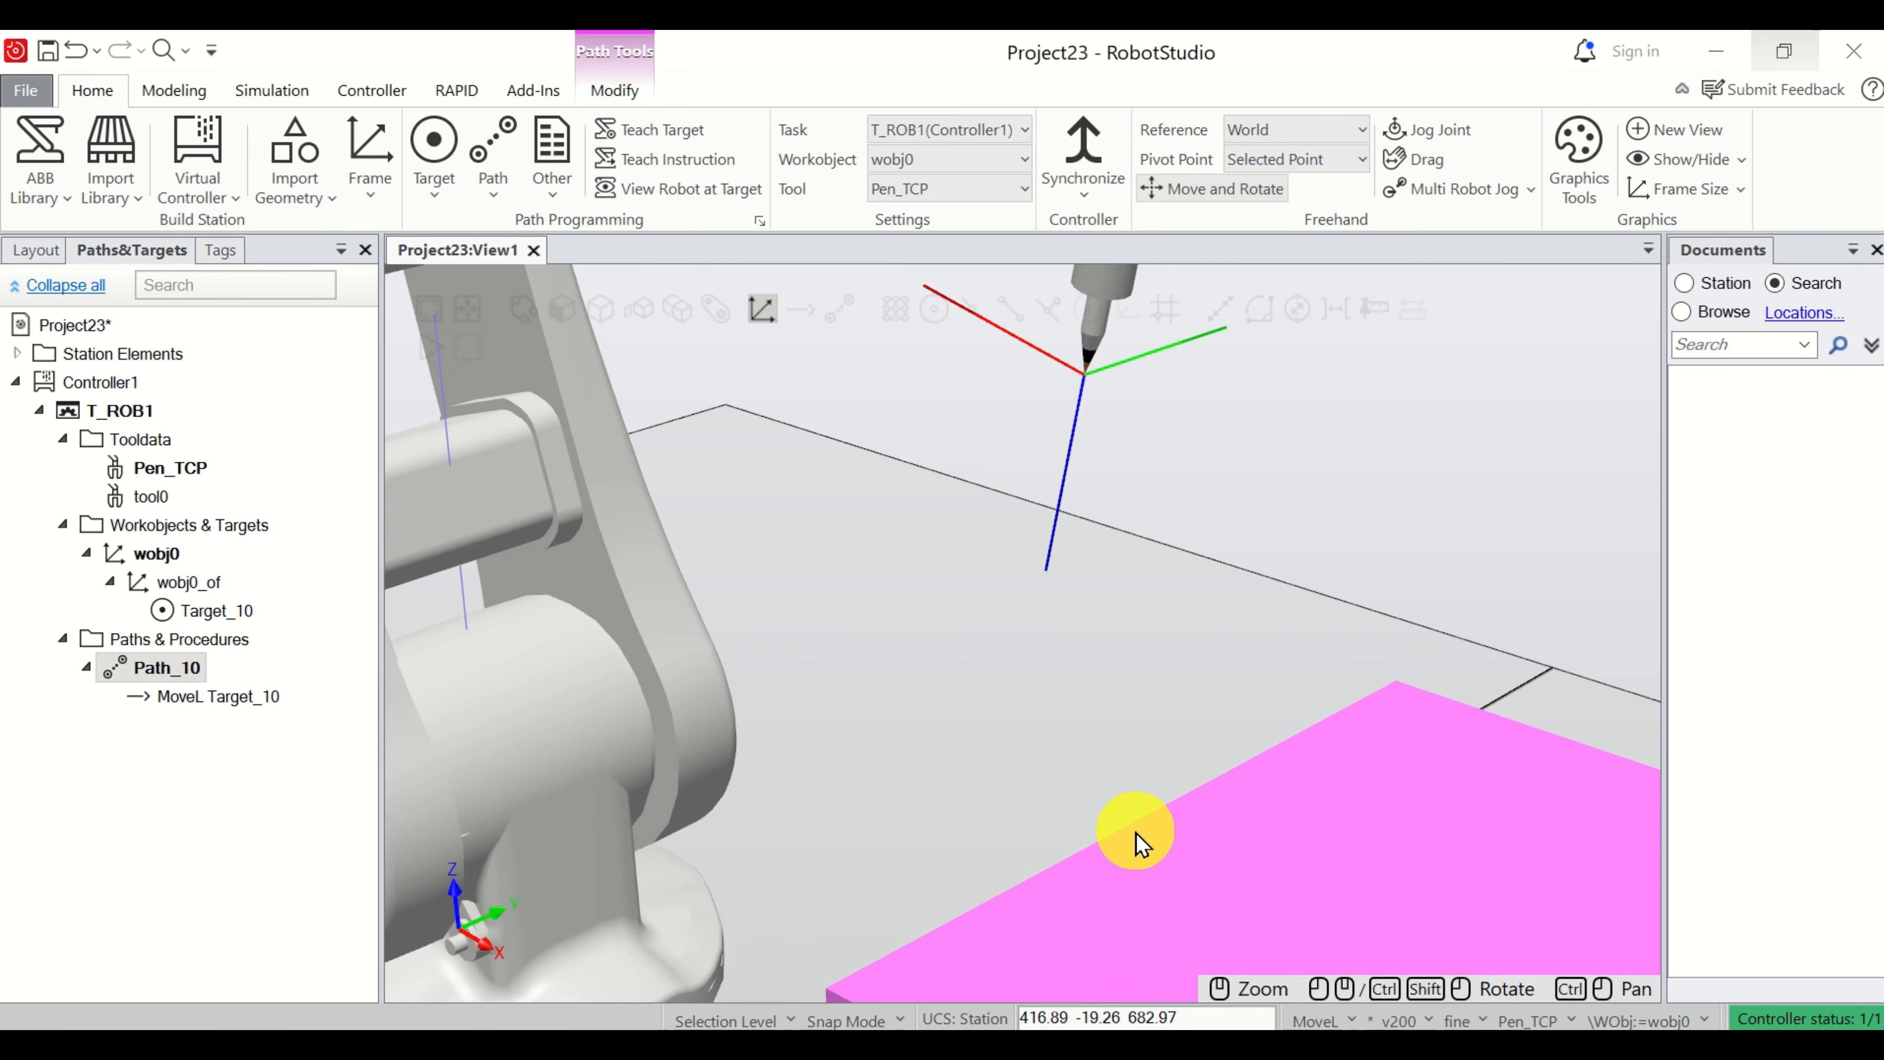
scroll(1116, 844, down, 4)
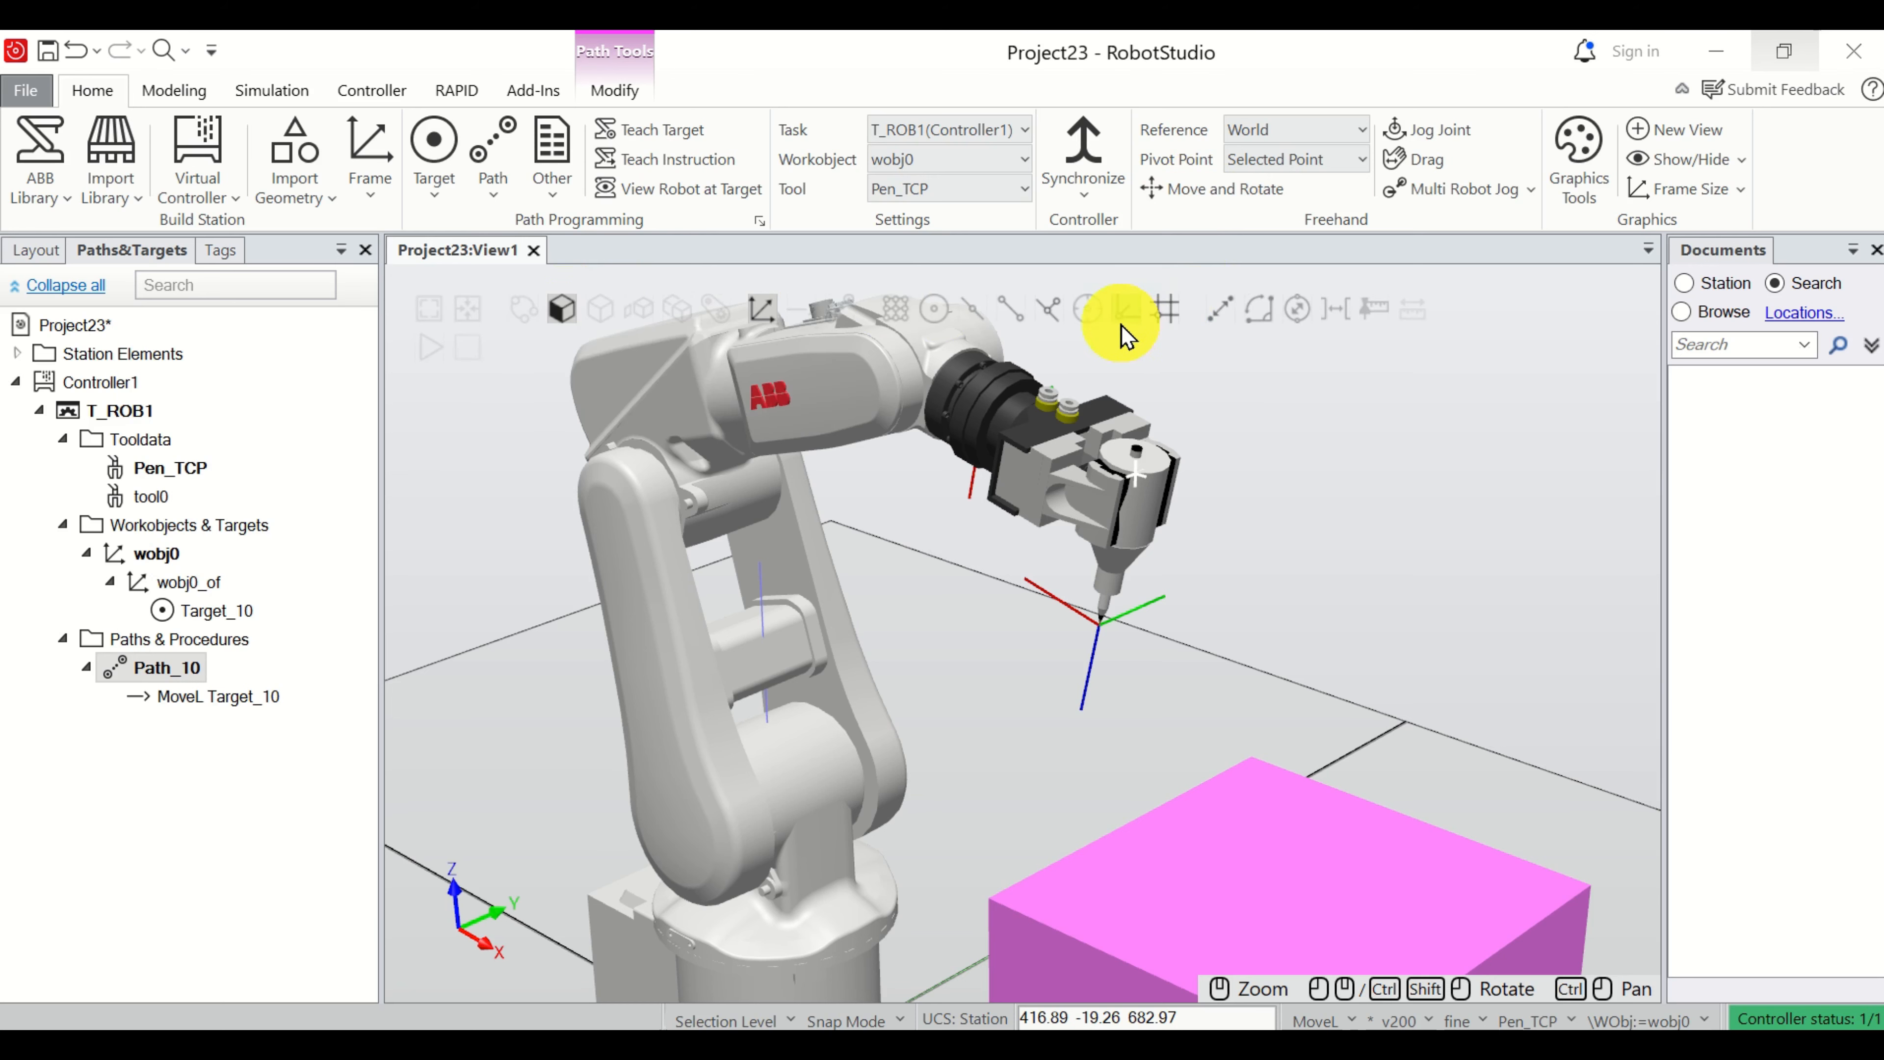
Turn on edge snapping and linearly jog the pen tip about 142 mm down along Z to the box's top level.
click(1049, 321)
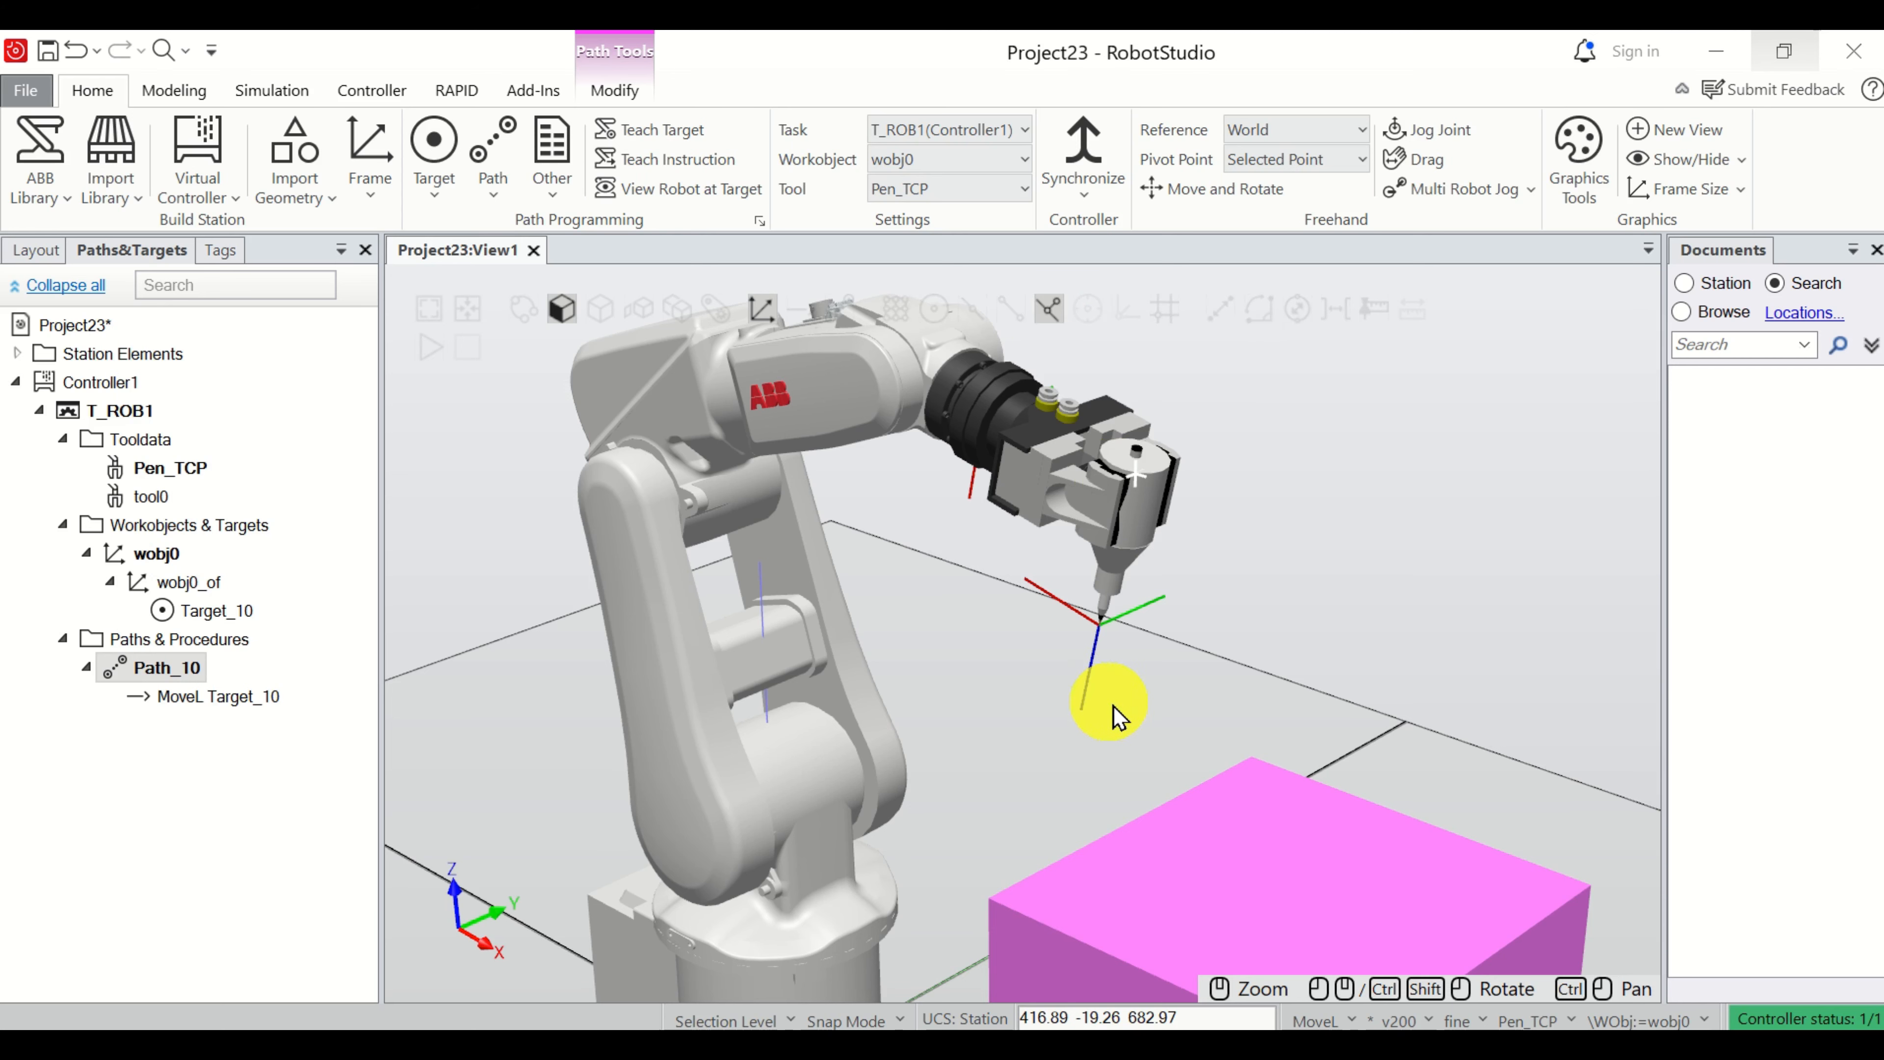
scroll(1147, 827, up, 6)
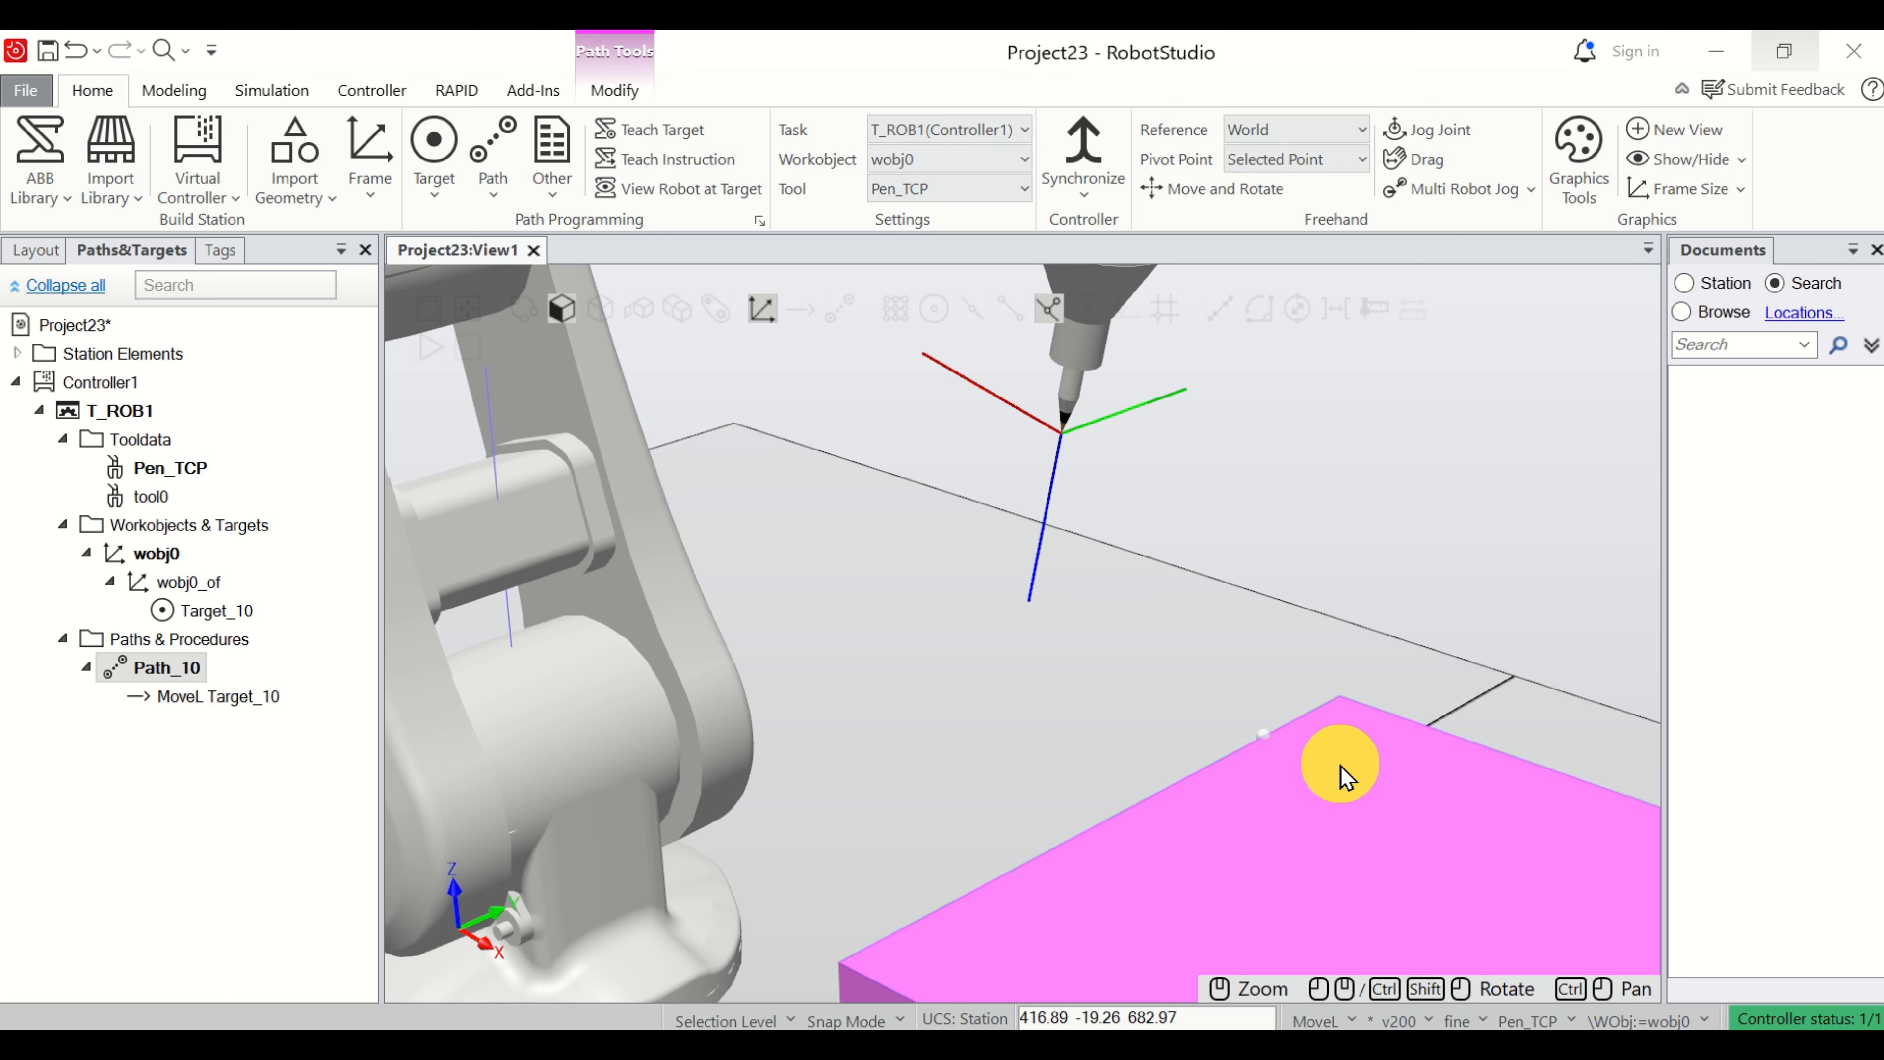
scroll(1112, 783, down, 2)
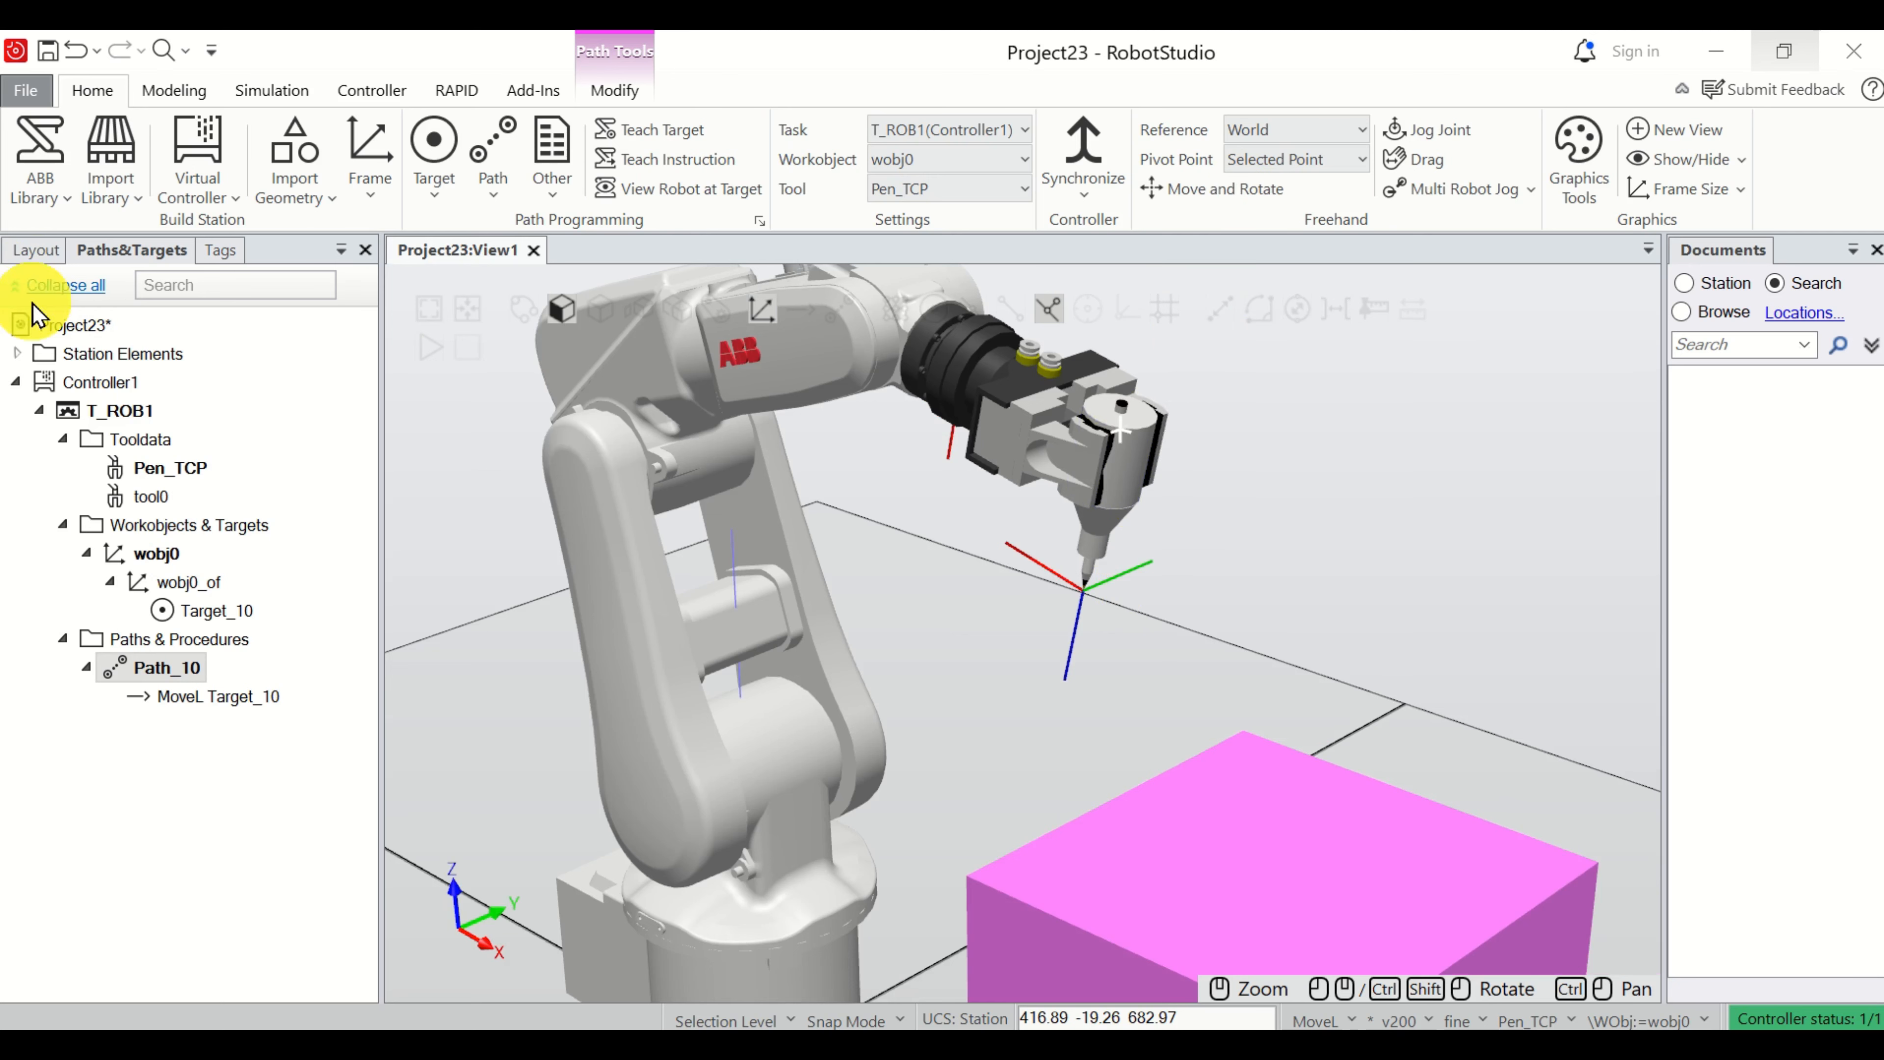
click(37, 249)
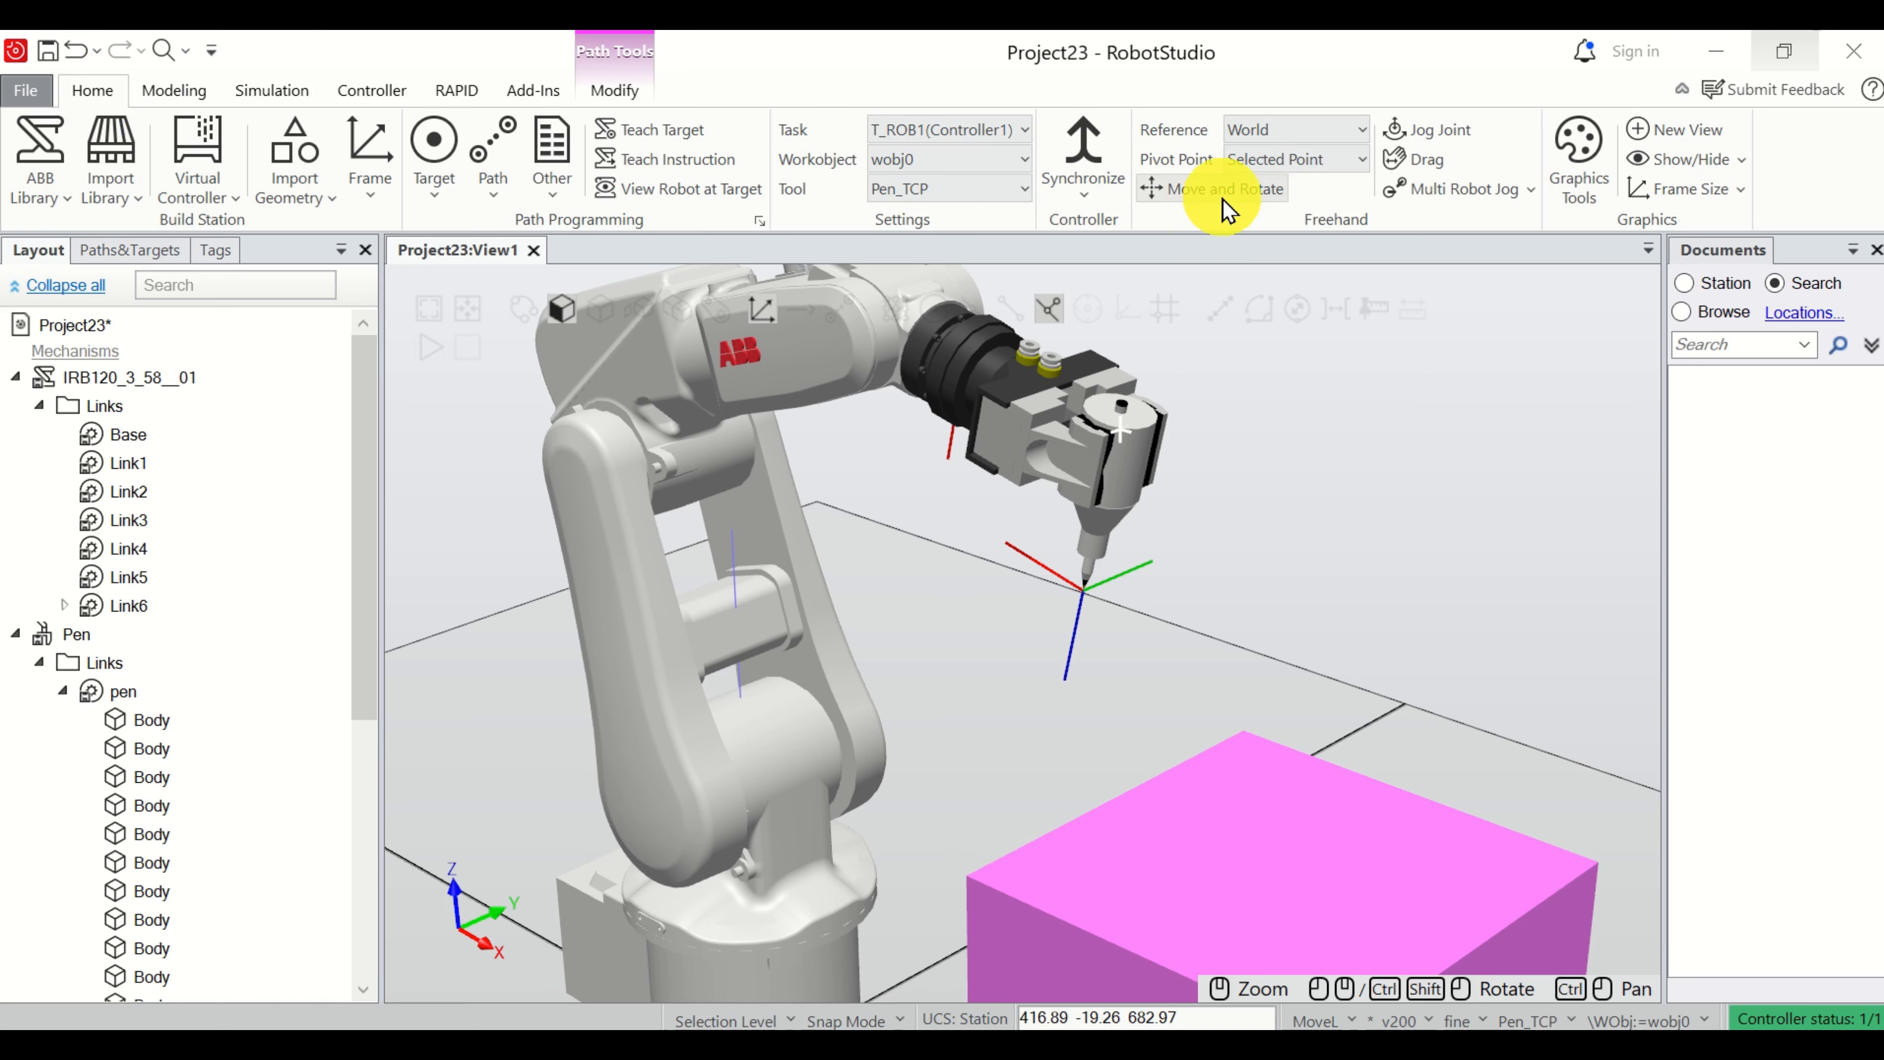
click(1123, 468)
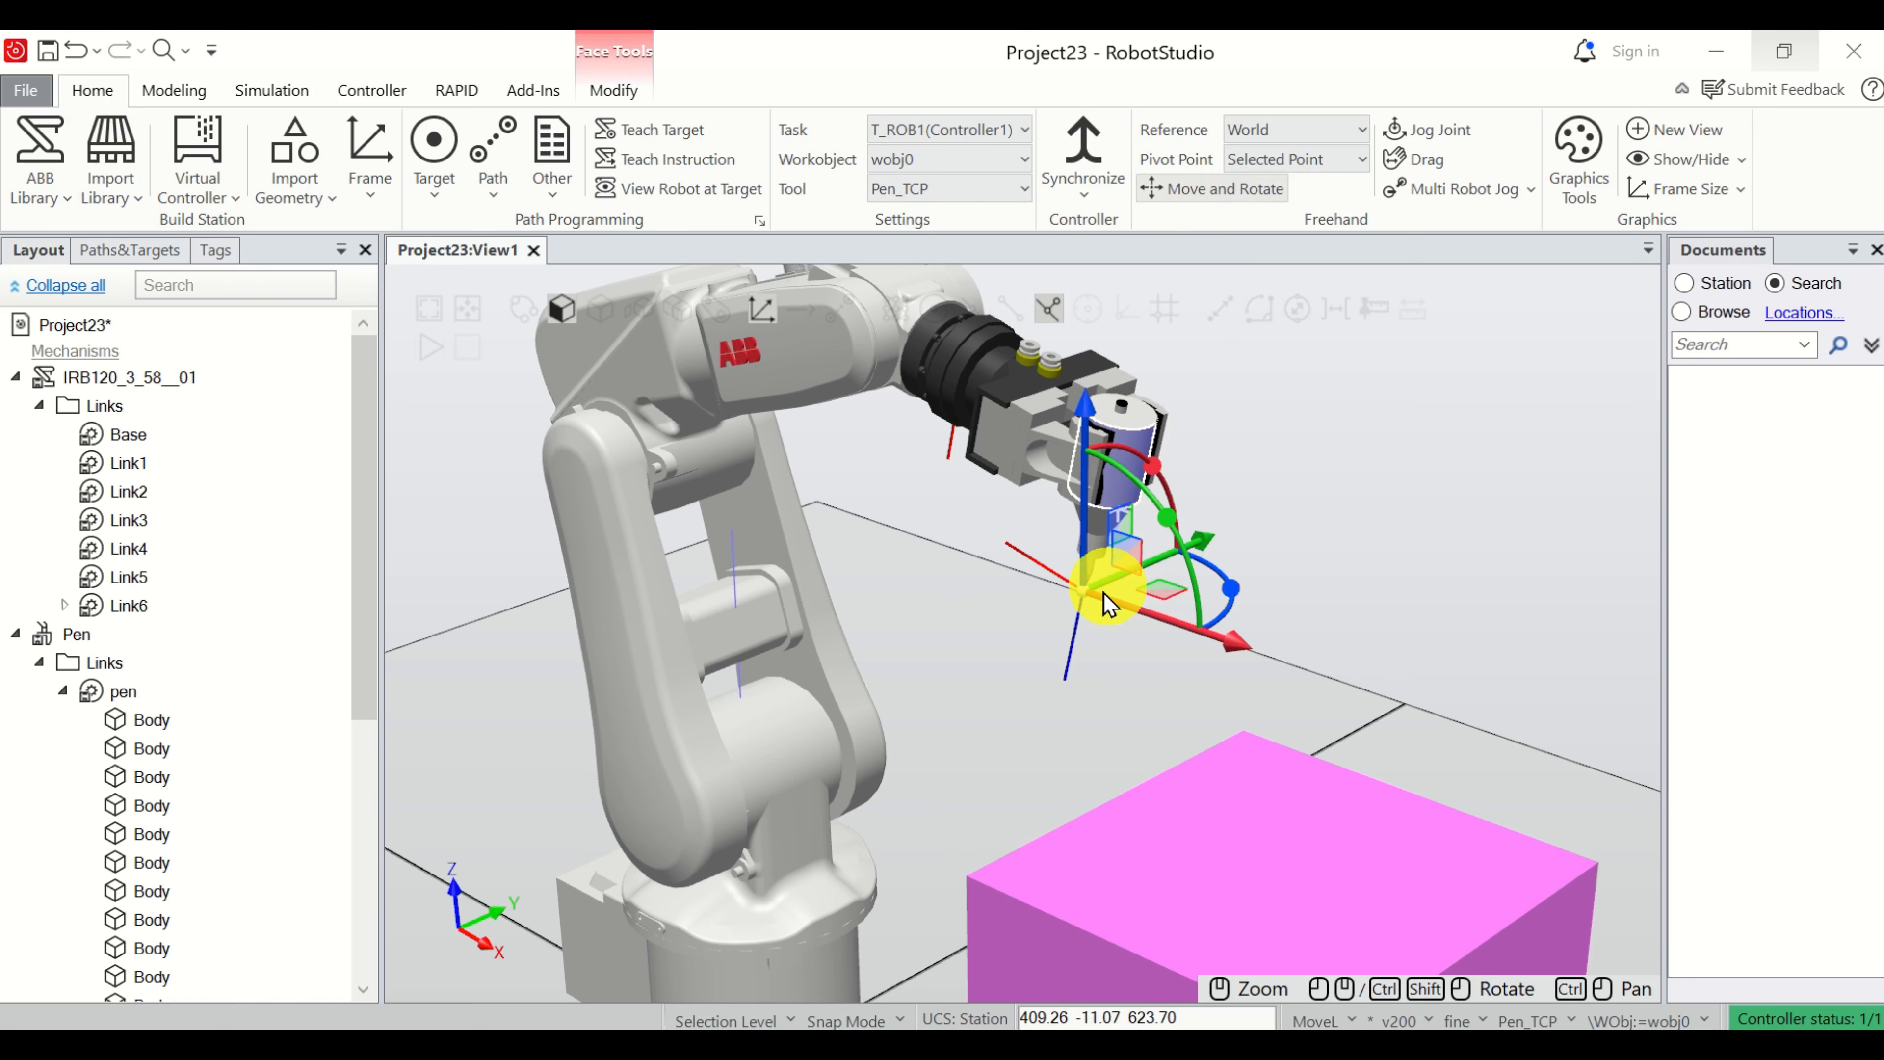
drag(1089, 613, 1078, 848)
scroll(1088, 549, up, 5)
scroll(1178, 860, down, 5)
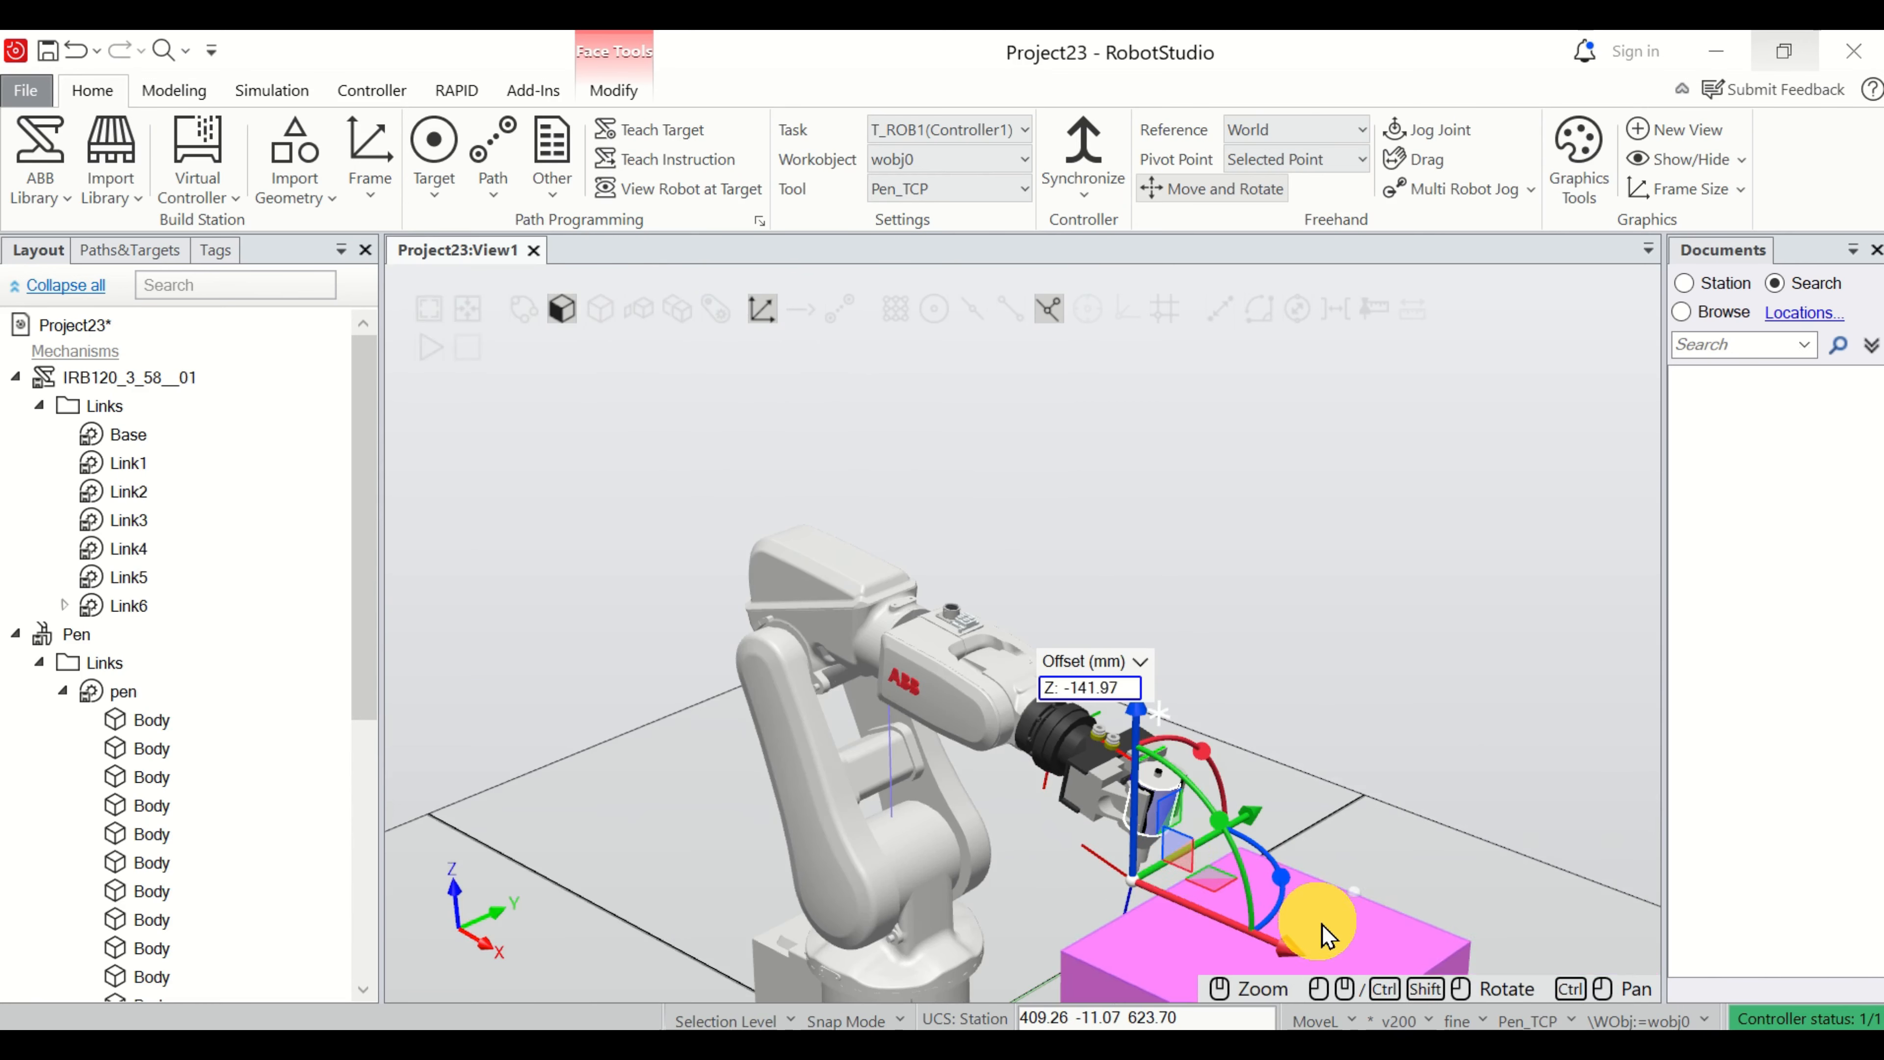
Linearly jog the pen tip about 31 mm along X to the near edge of the box's top face.
scroll(1261, 913, up, 8)
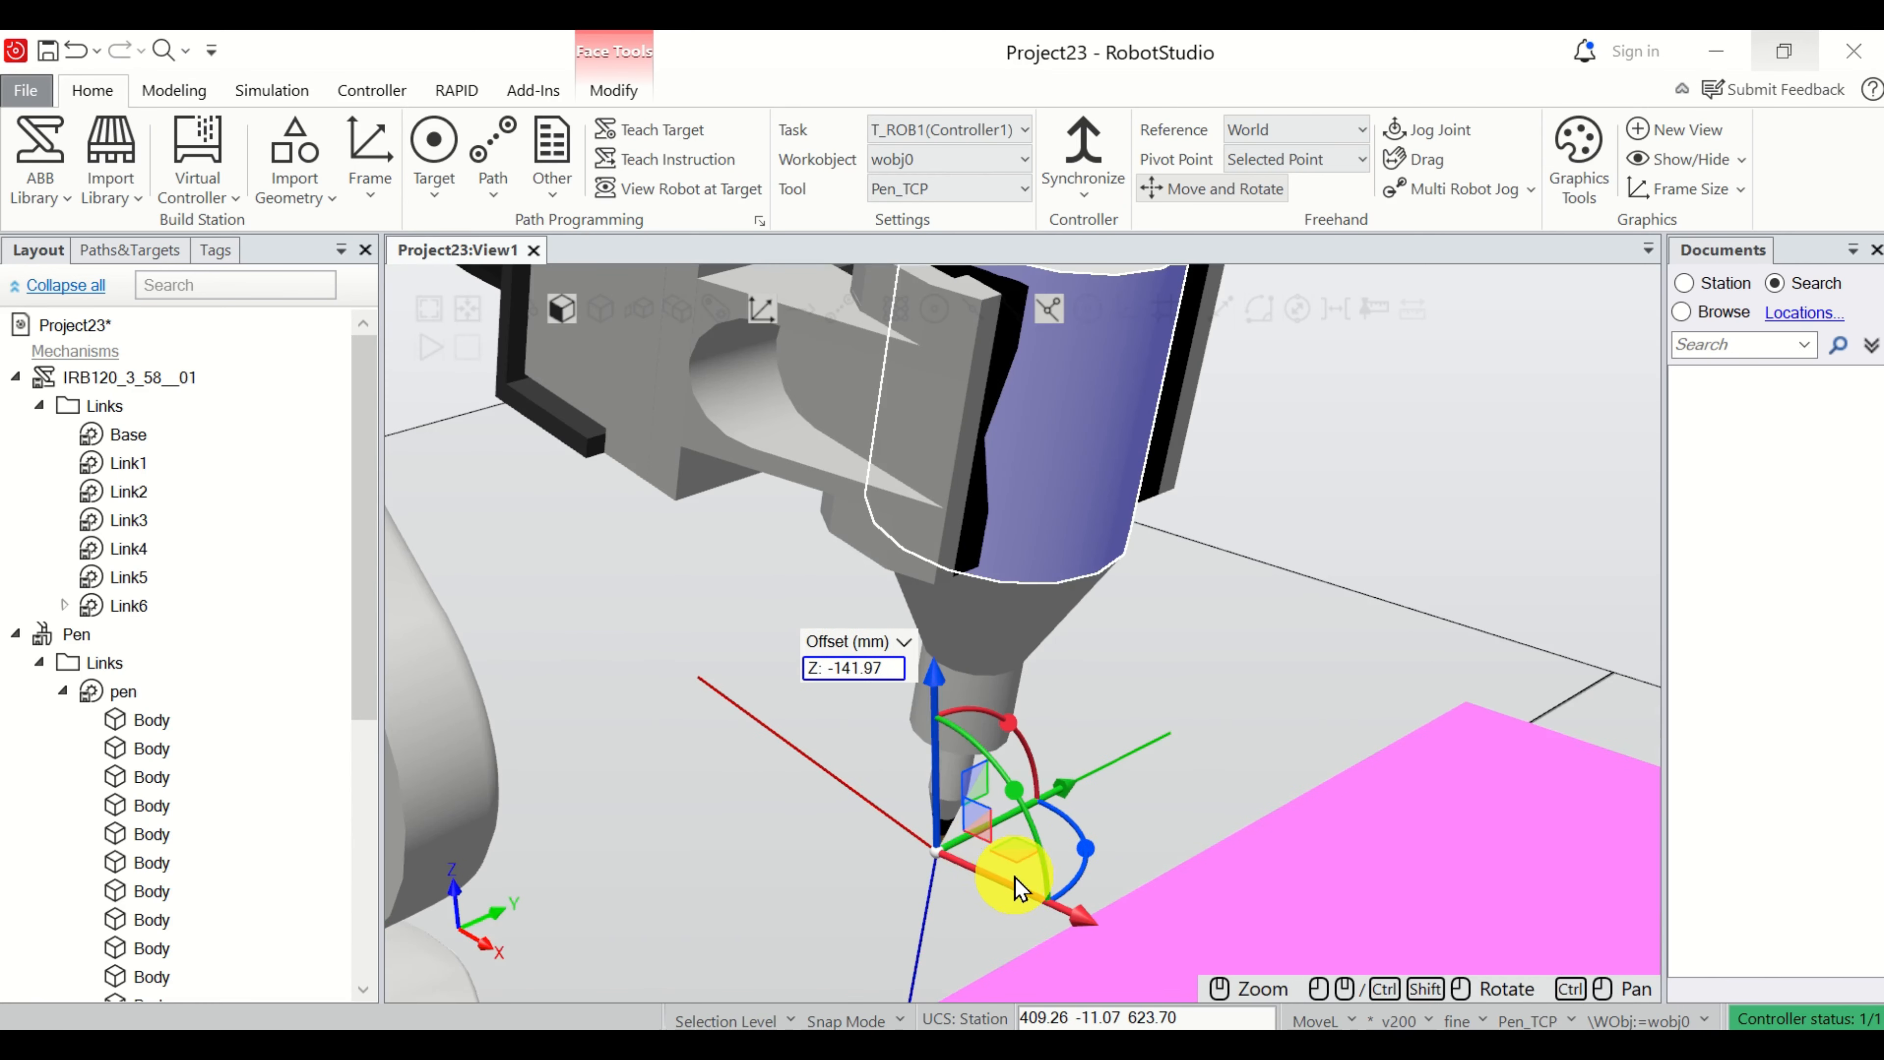
scroll(1016, 887, down, 3)
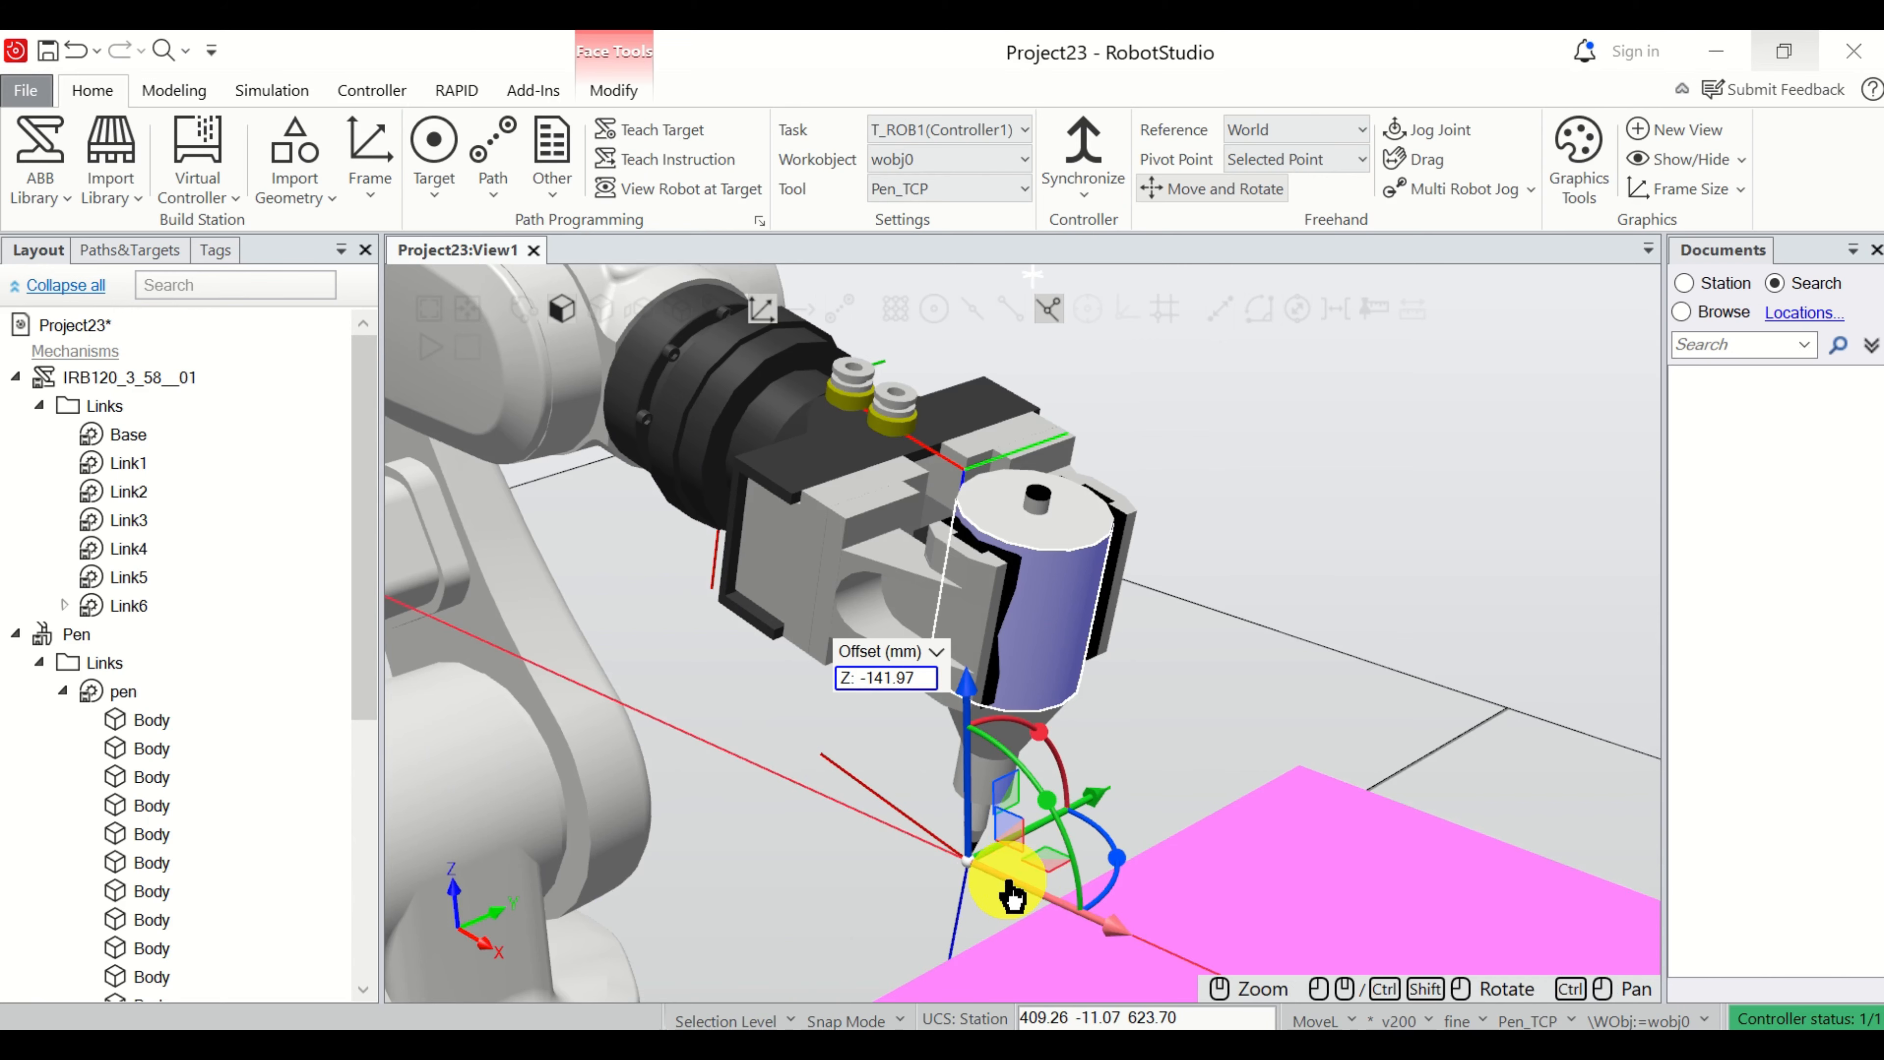
drag(1011, 894, 1057, 941)
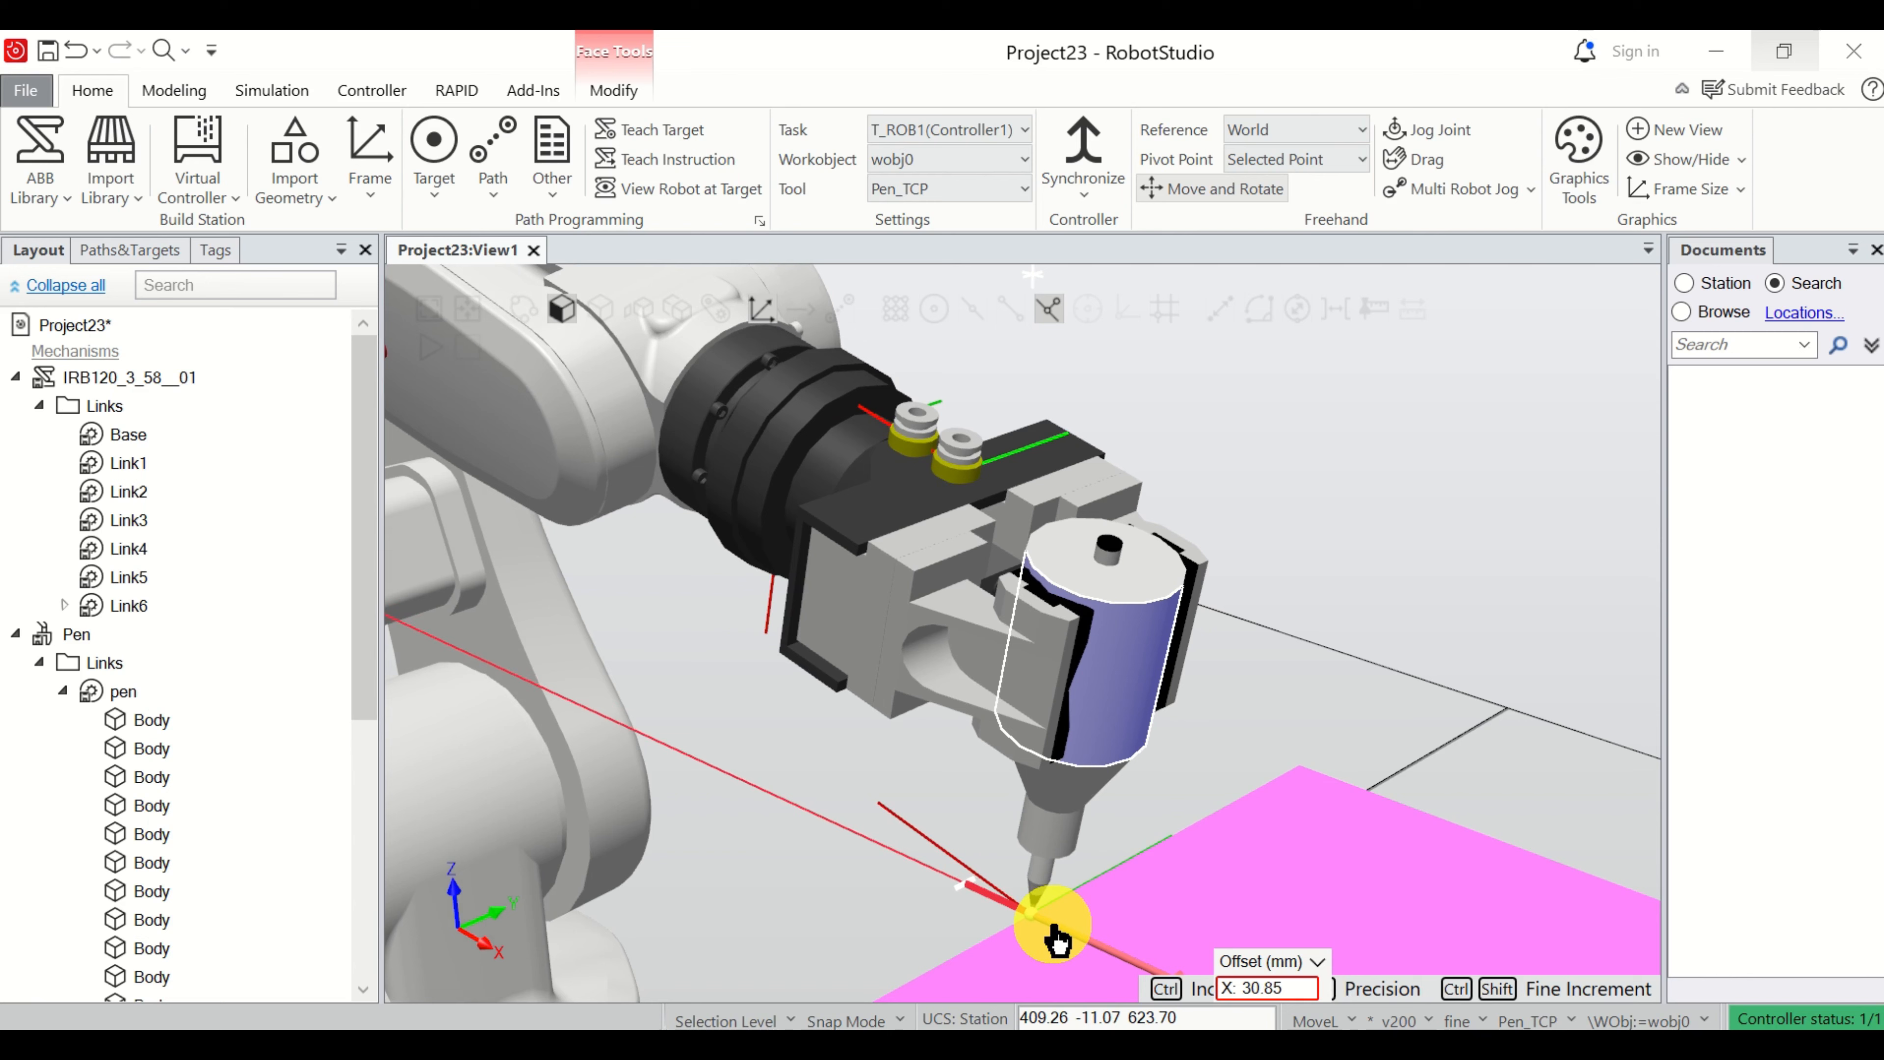
drag(1057, 940, 1056, 938)
scroll(1114, 864, down, 5)
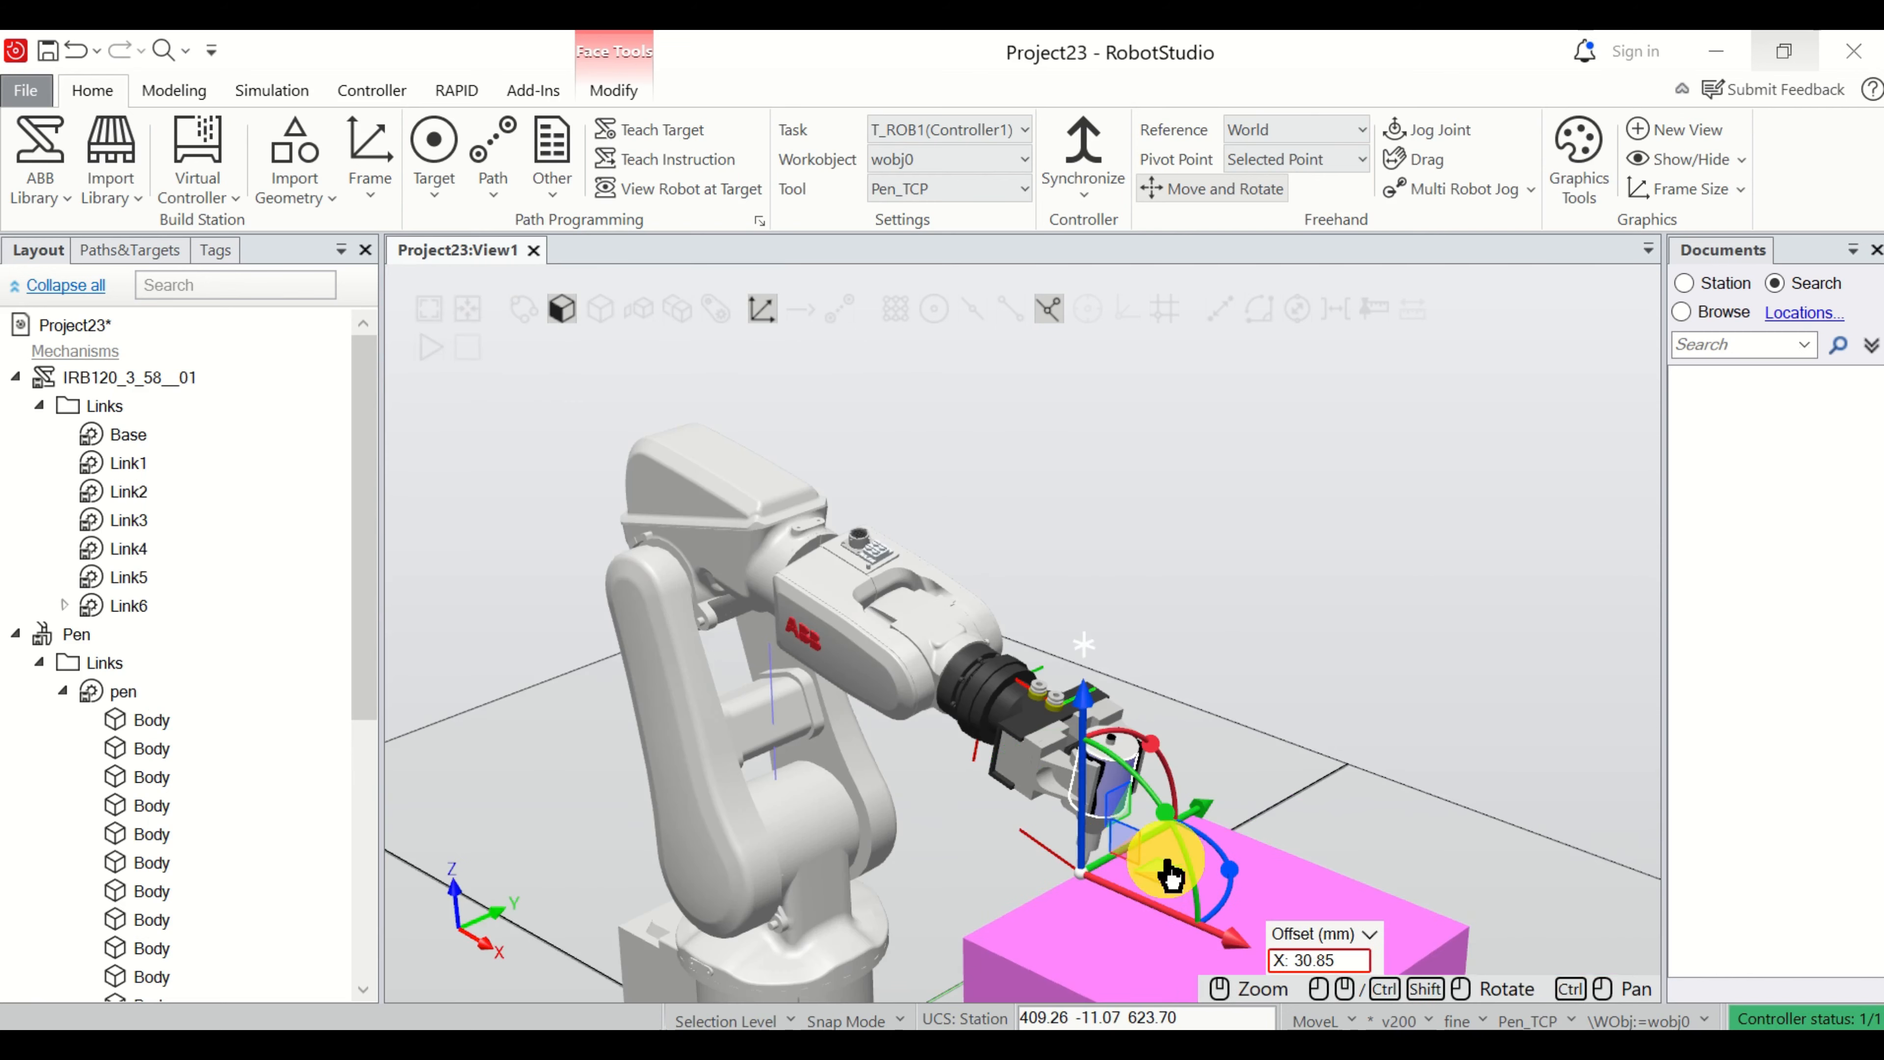
Teach a second move instruction in Path_10 at the box edge, accepting the default workobject wobj0.
scroll(1157, 870, up, 3)
scroll(1170, 870, up, 1)
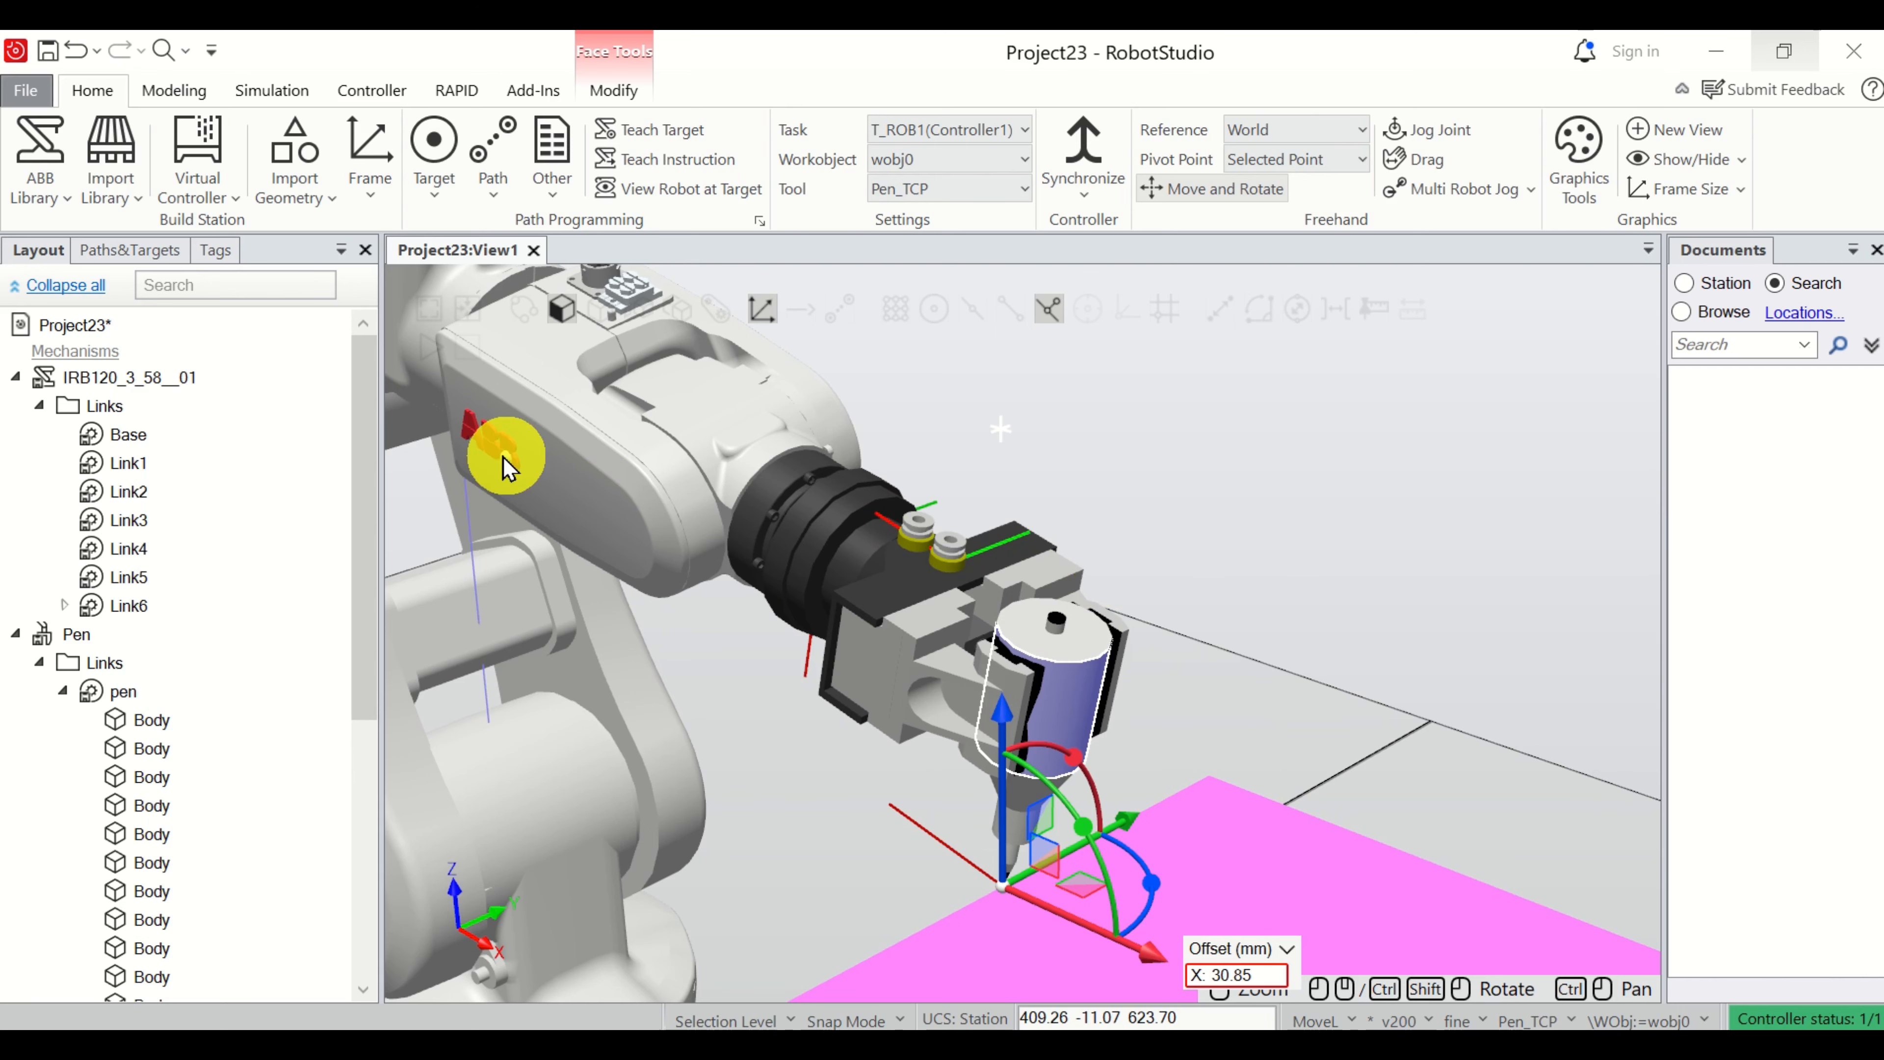
scroll(809, 631, down, 5)
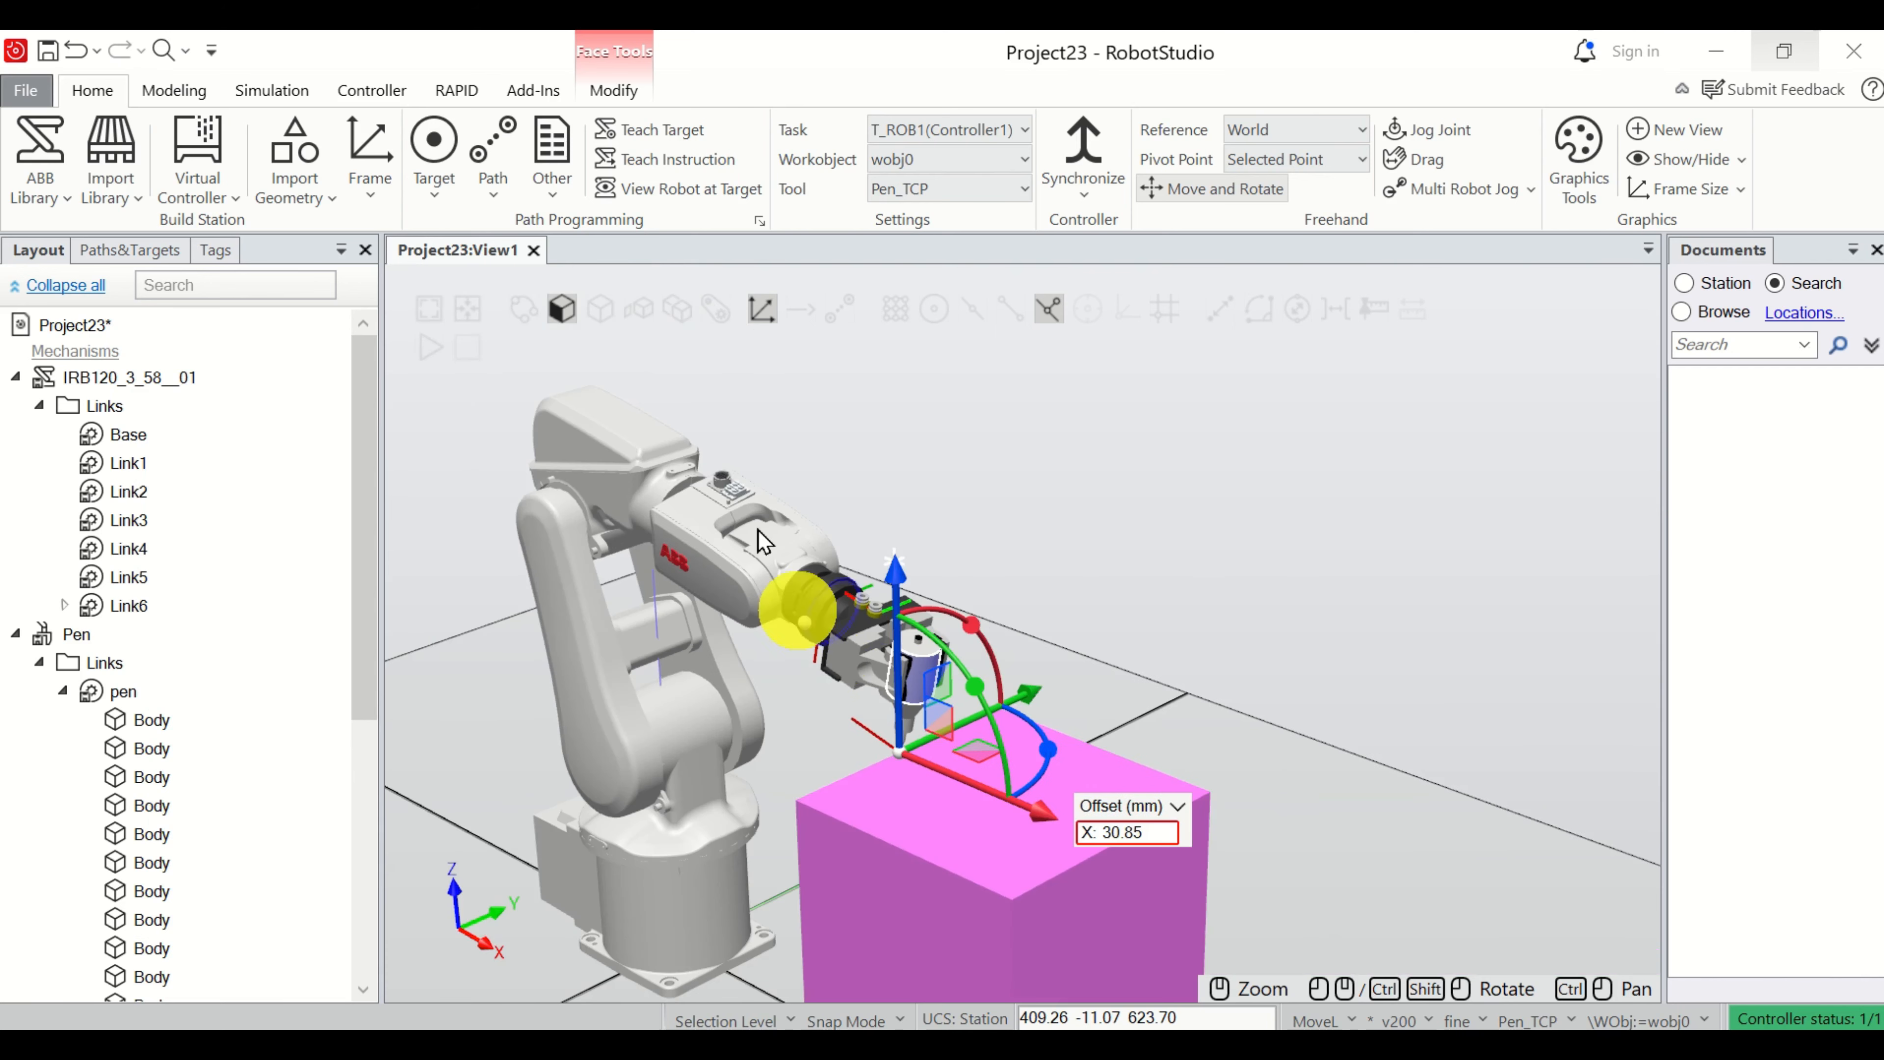
click(700, 160)
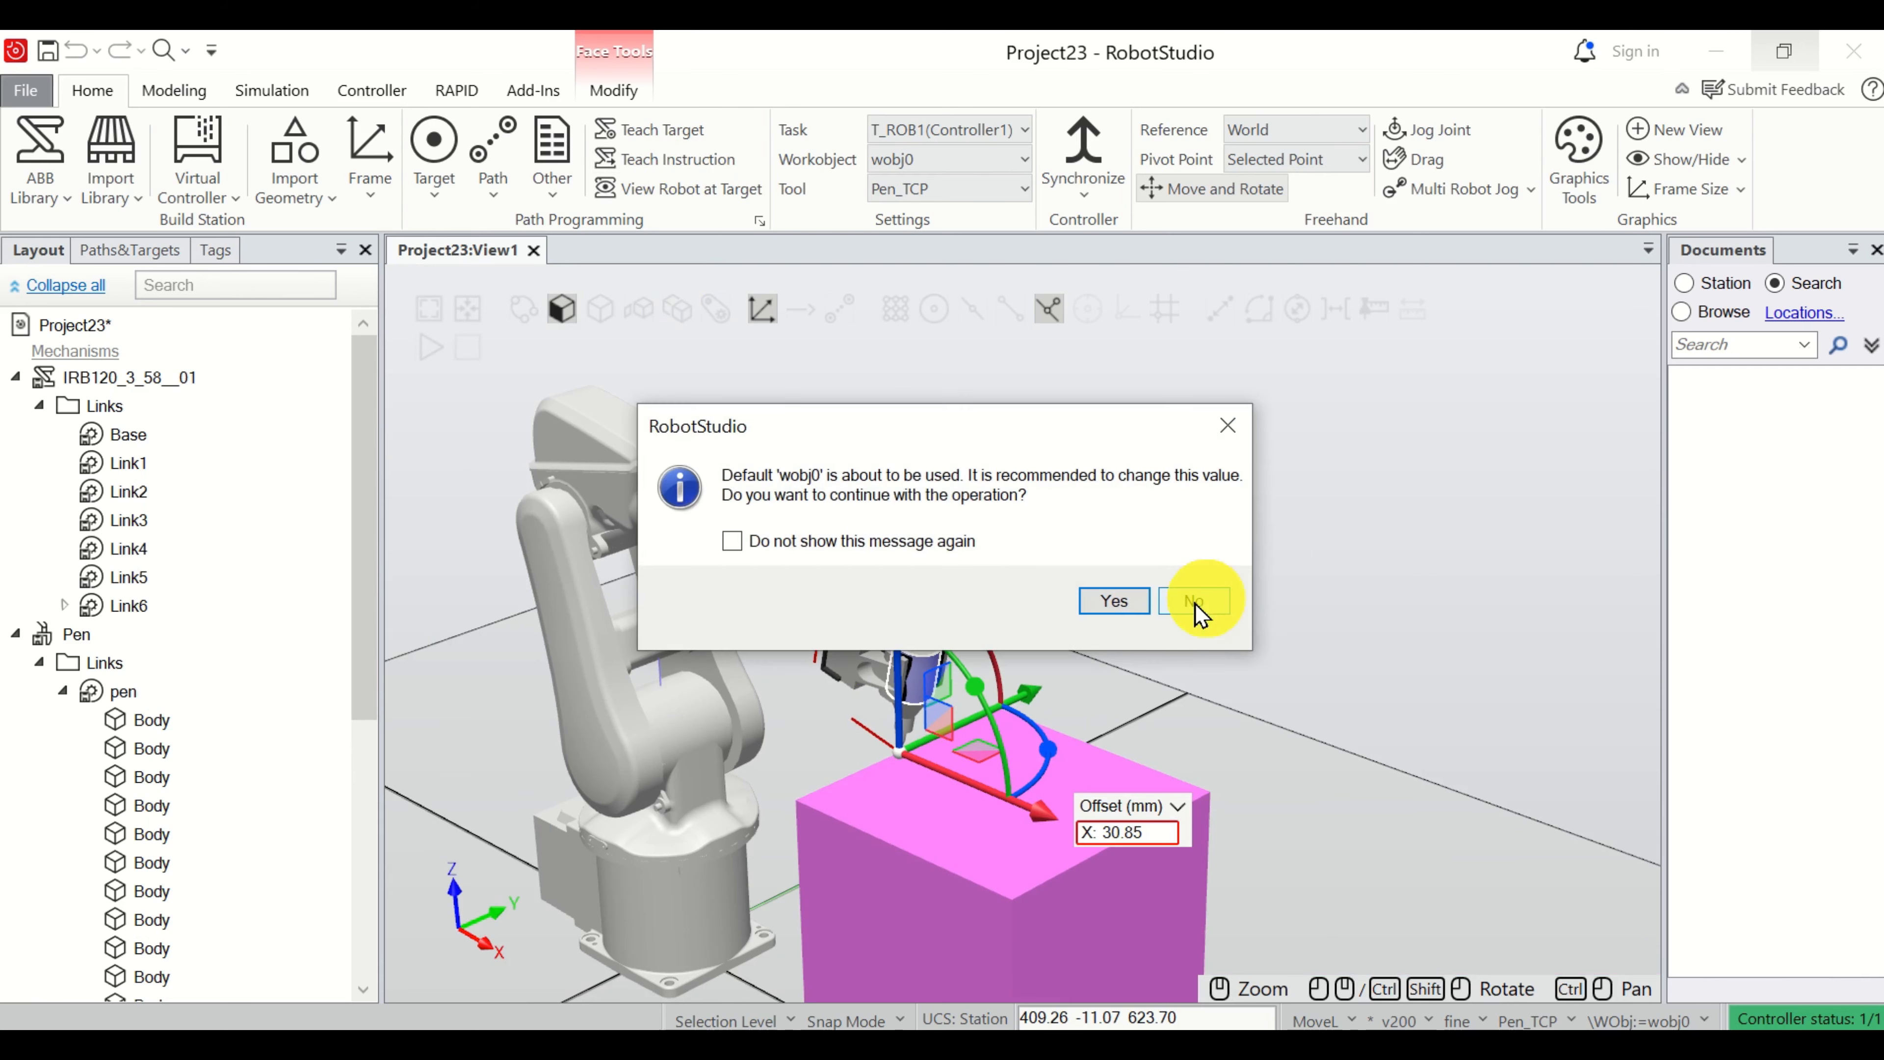
click(1113, 601)
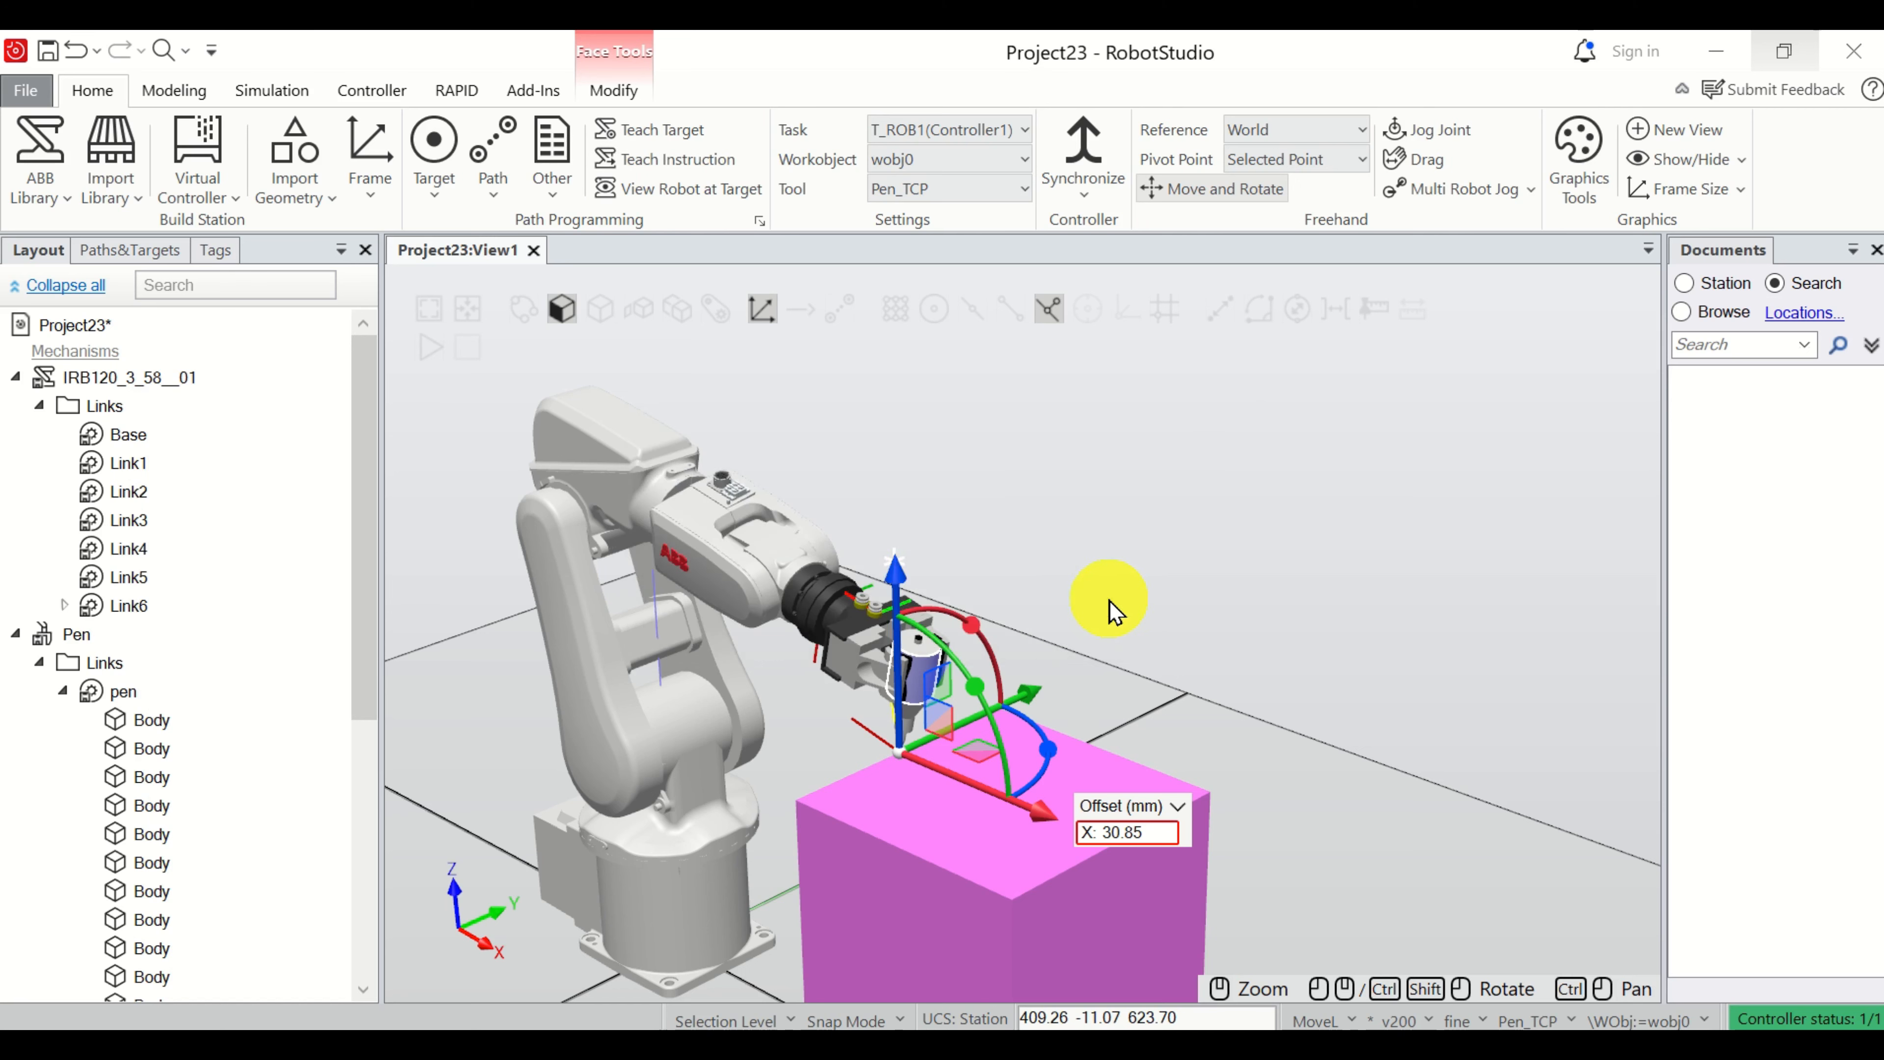
Select the MoveL Target_20 instruction and Target_20 to inspect the taught frame on the box edge.
click(130, 249)
click(194, 586)
click(223, 753)
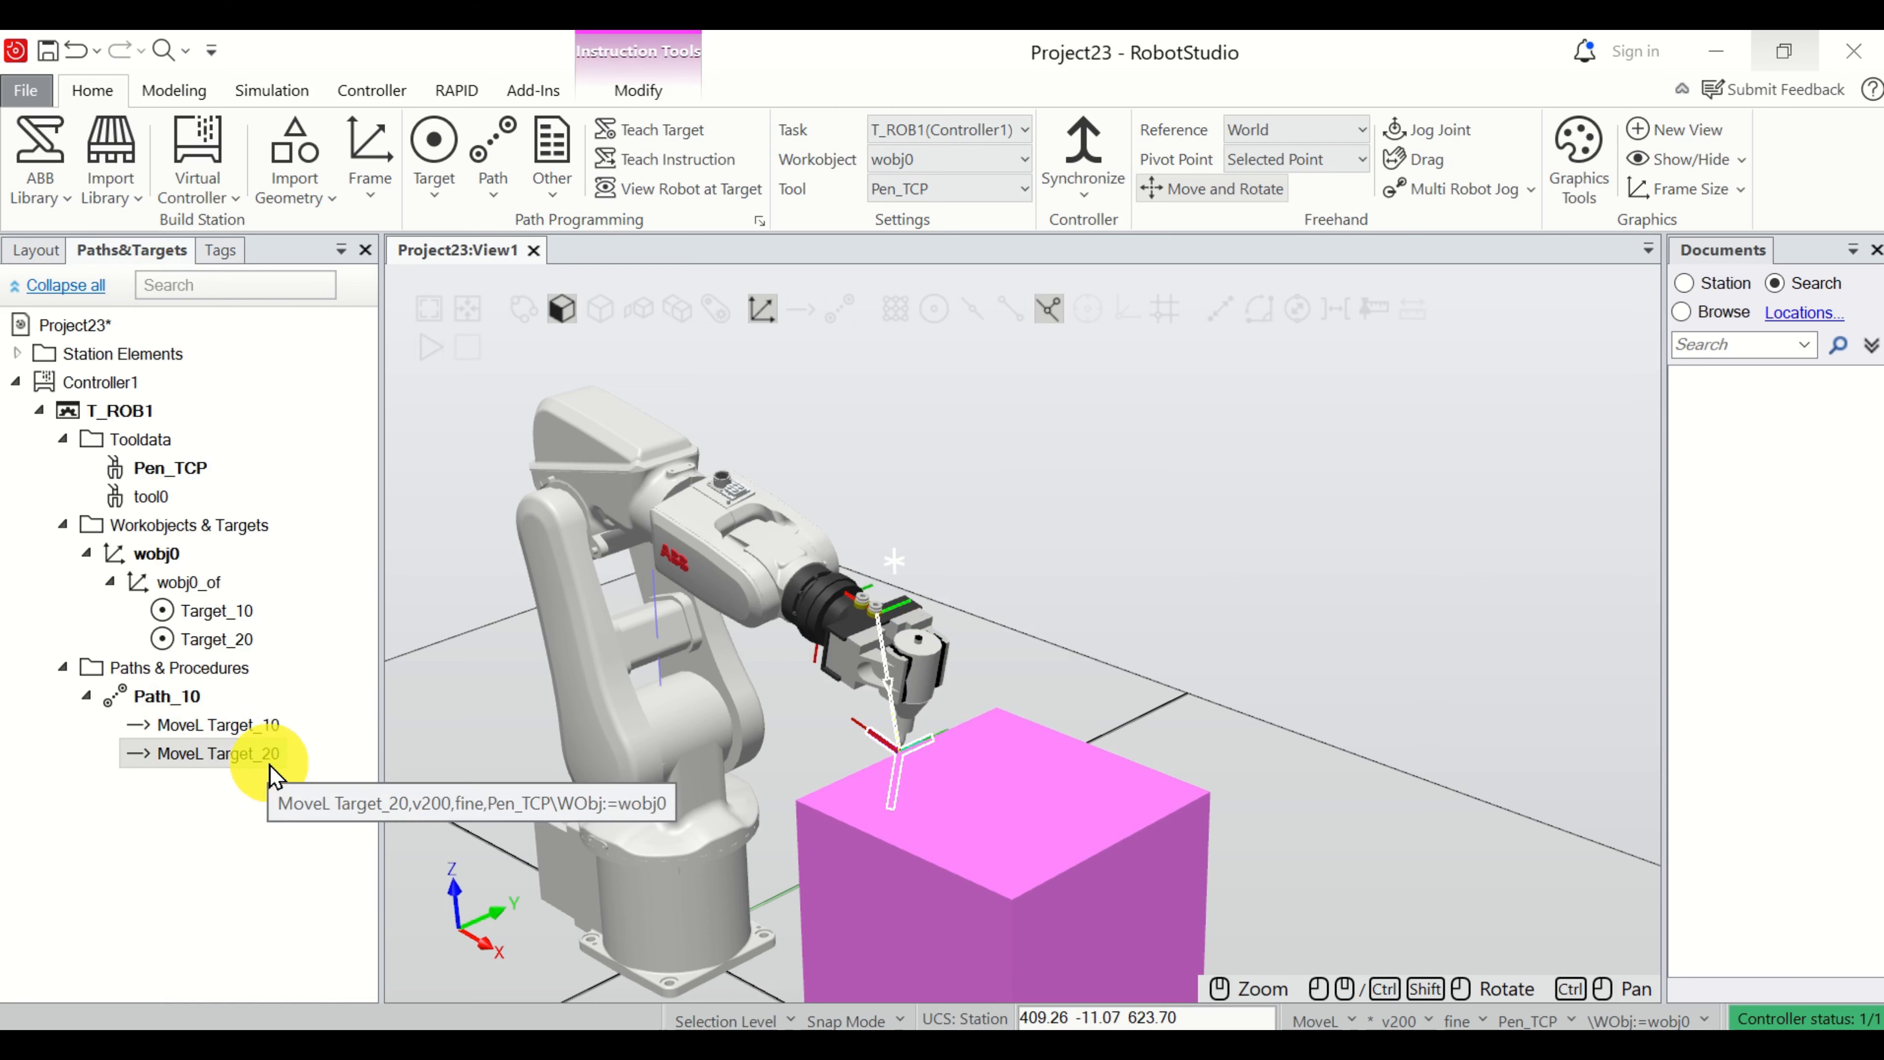
scroll(894, 786, up, 5)
scroll(983, 753, up, 3)
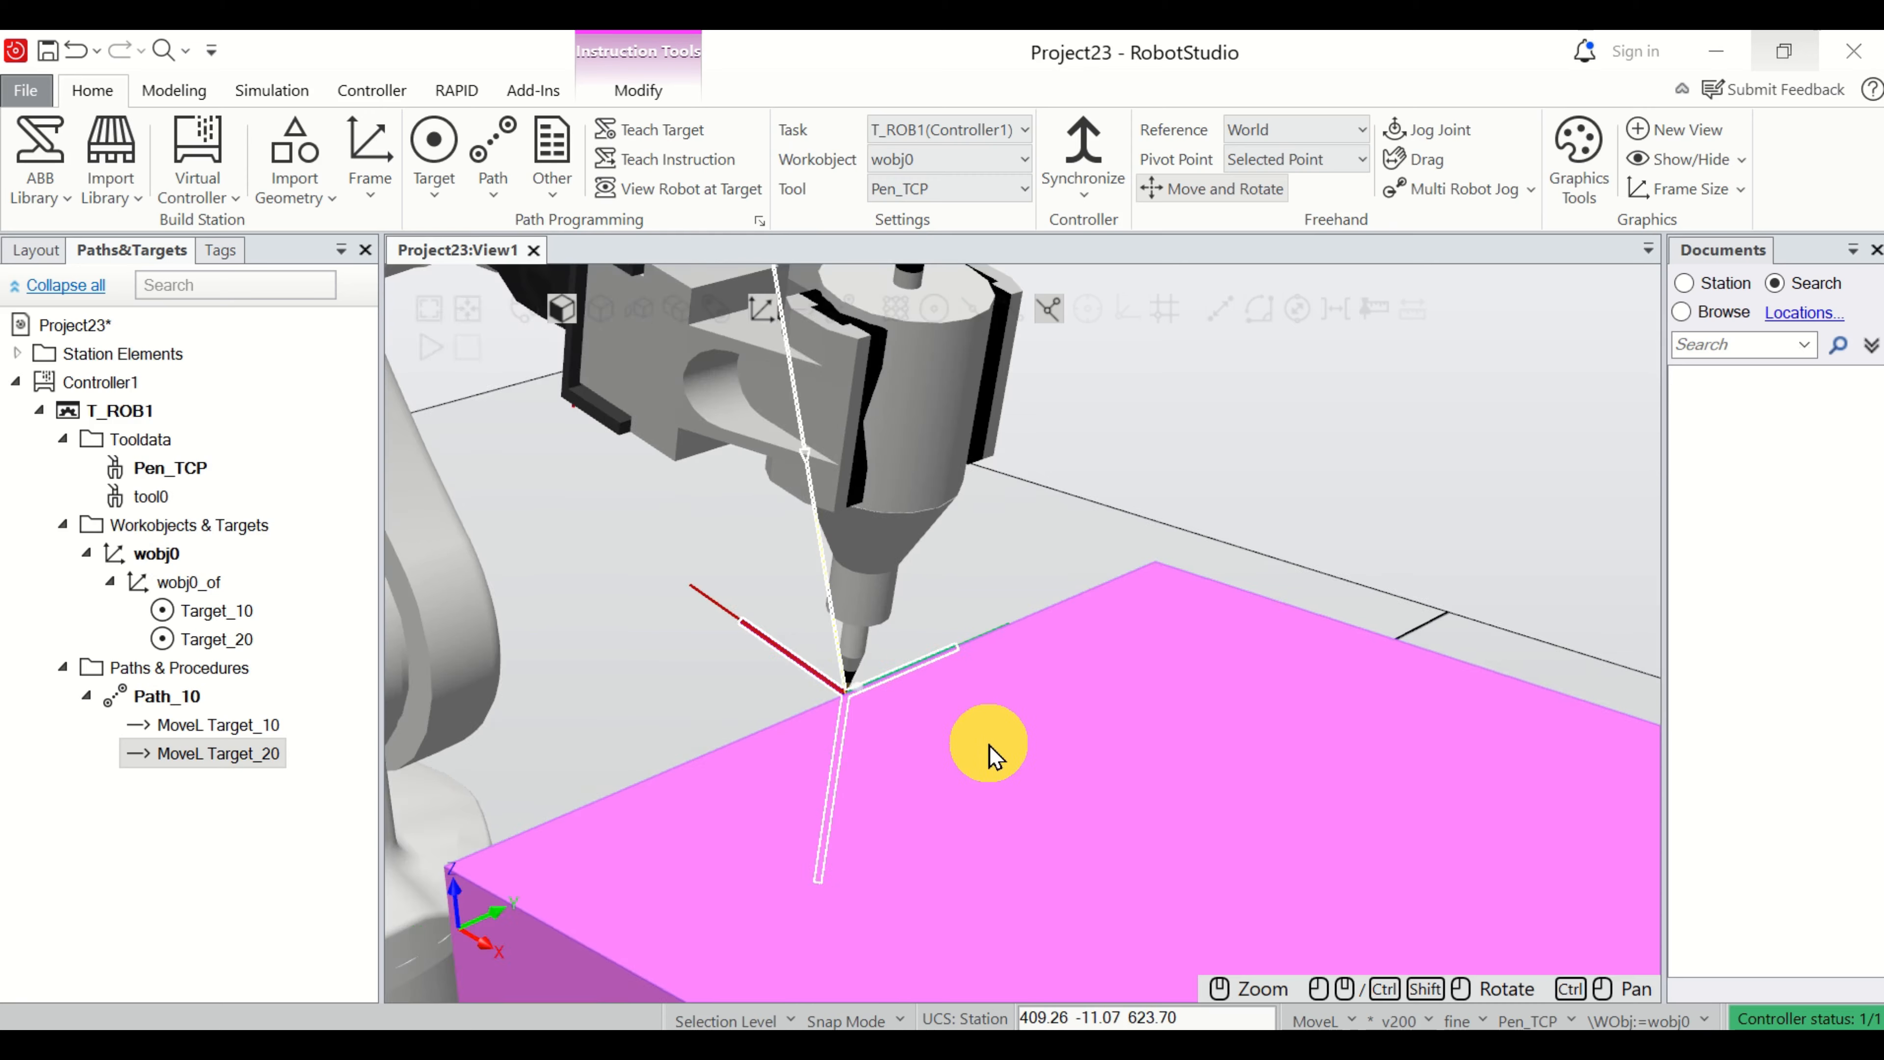
scroll(978, 744, down, 4)
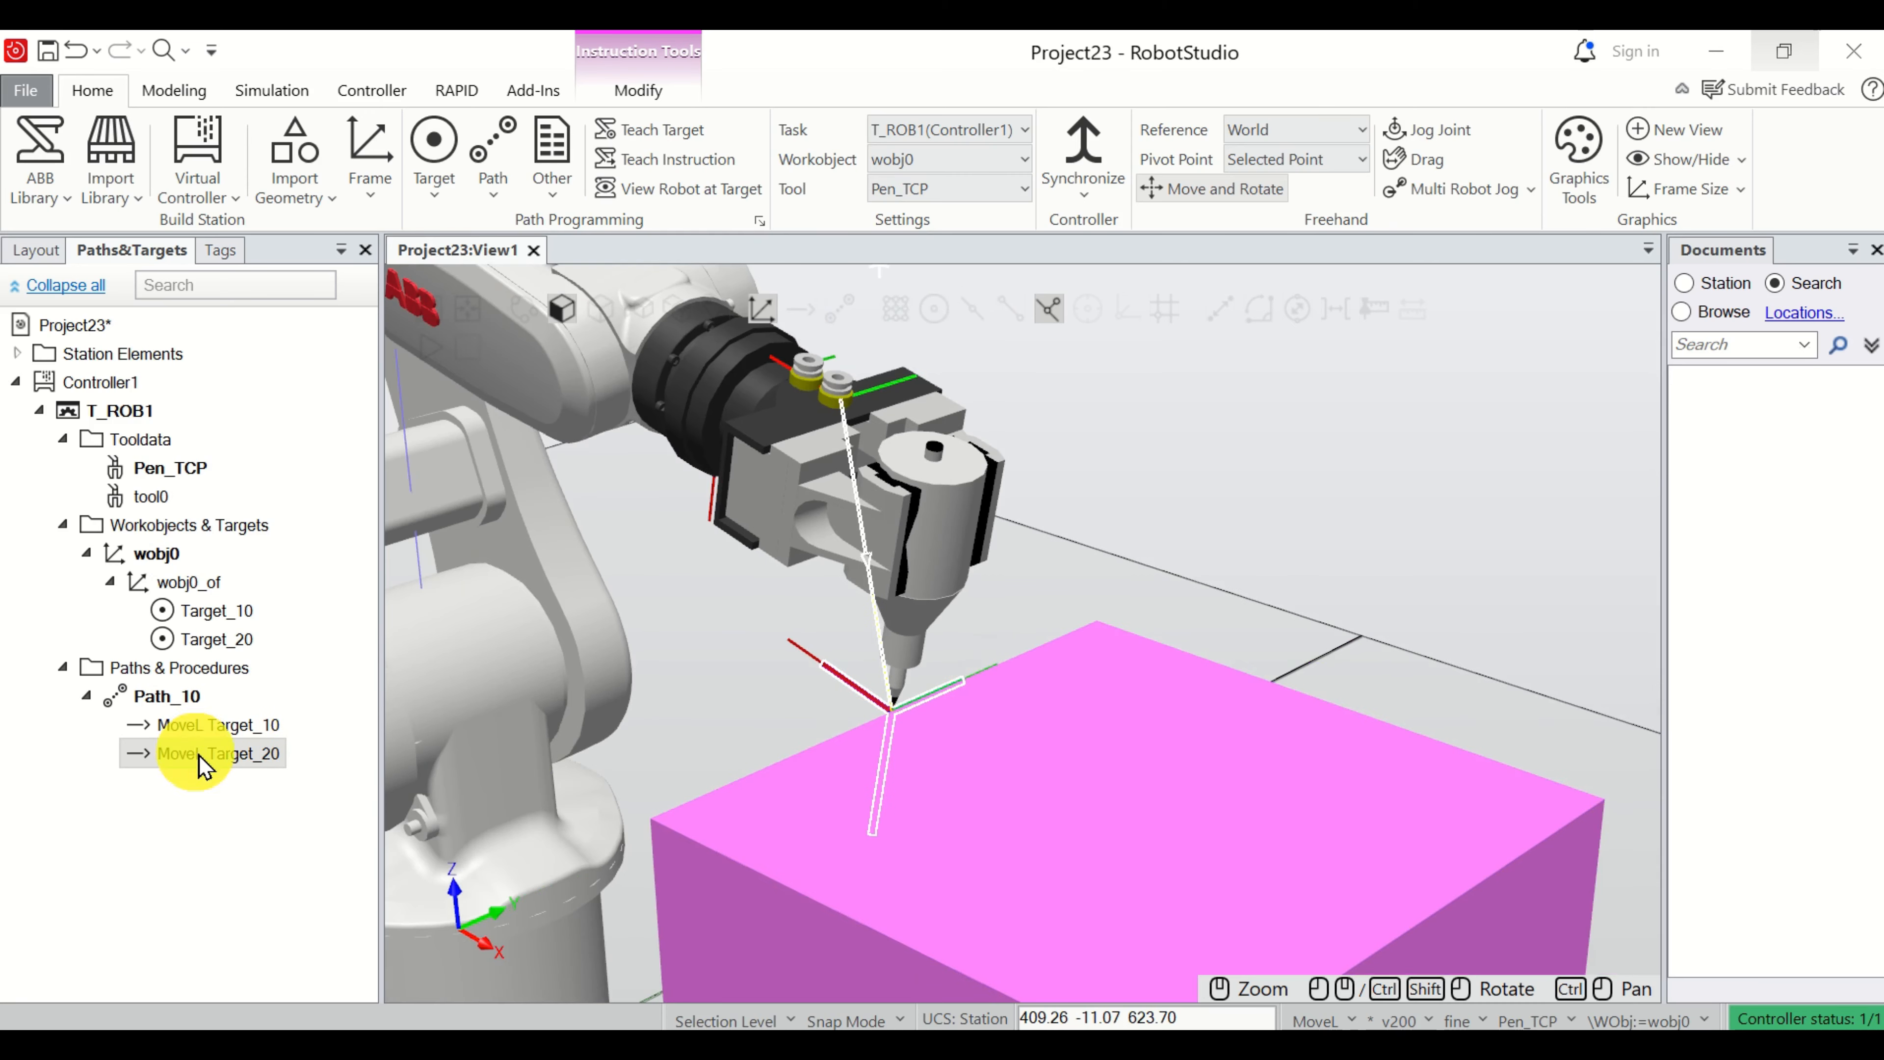
click(219, 640)
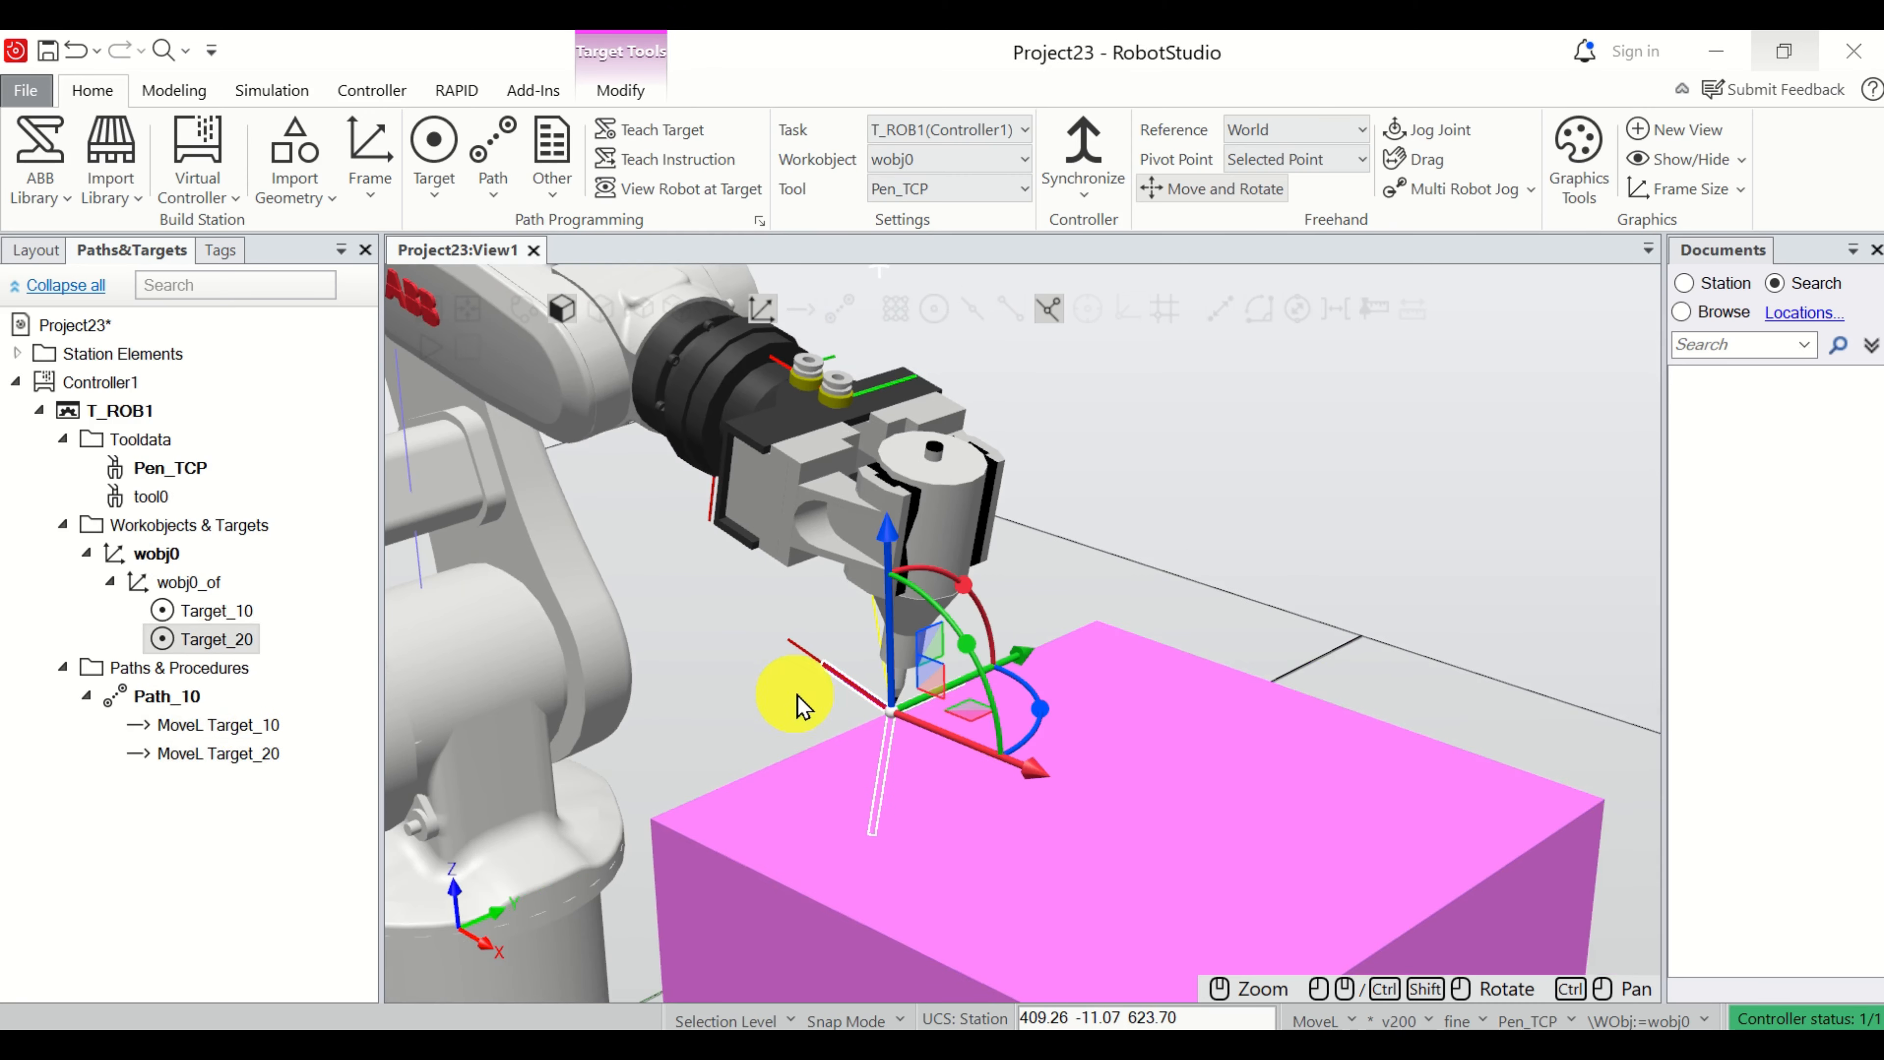
scroll(801, 705, down, 4)
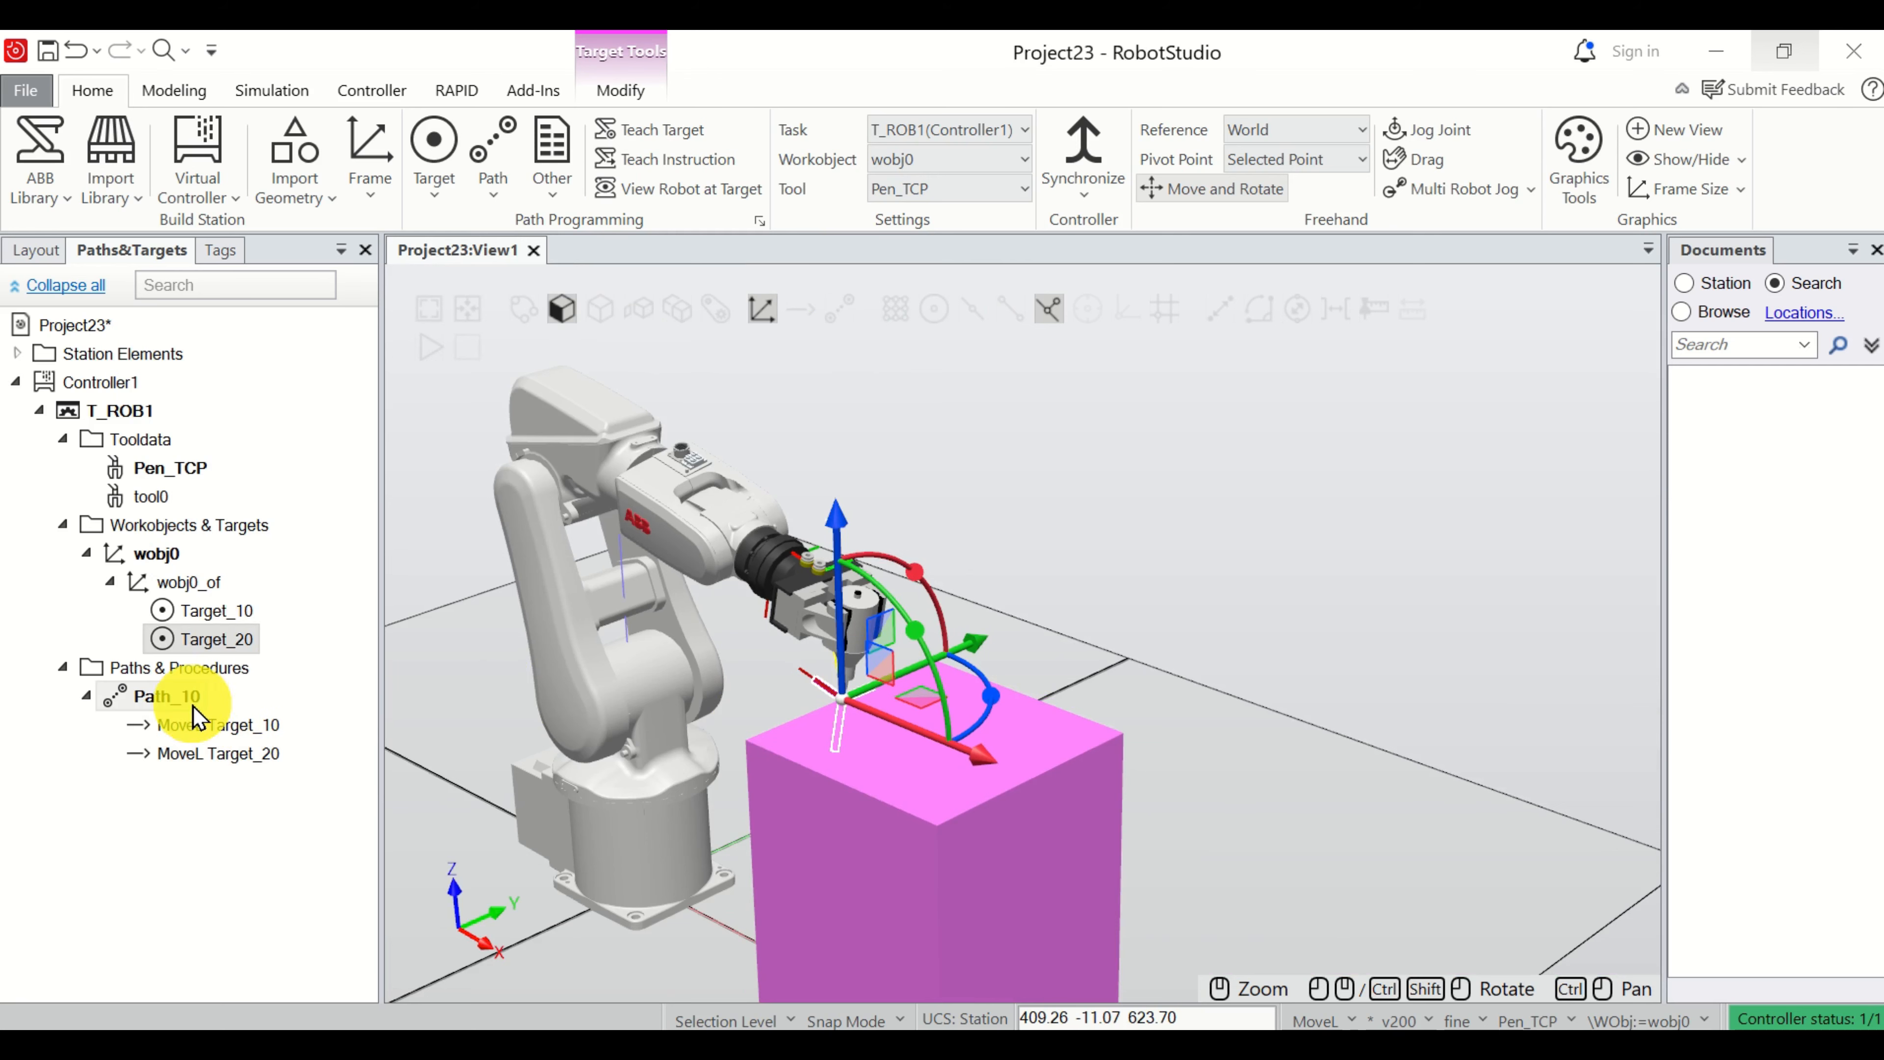
Move the robot along Path_10 to check the motion through the taught targets.
click(167, 696)
right_click(196, 711)
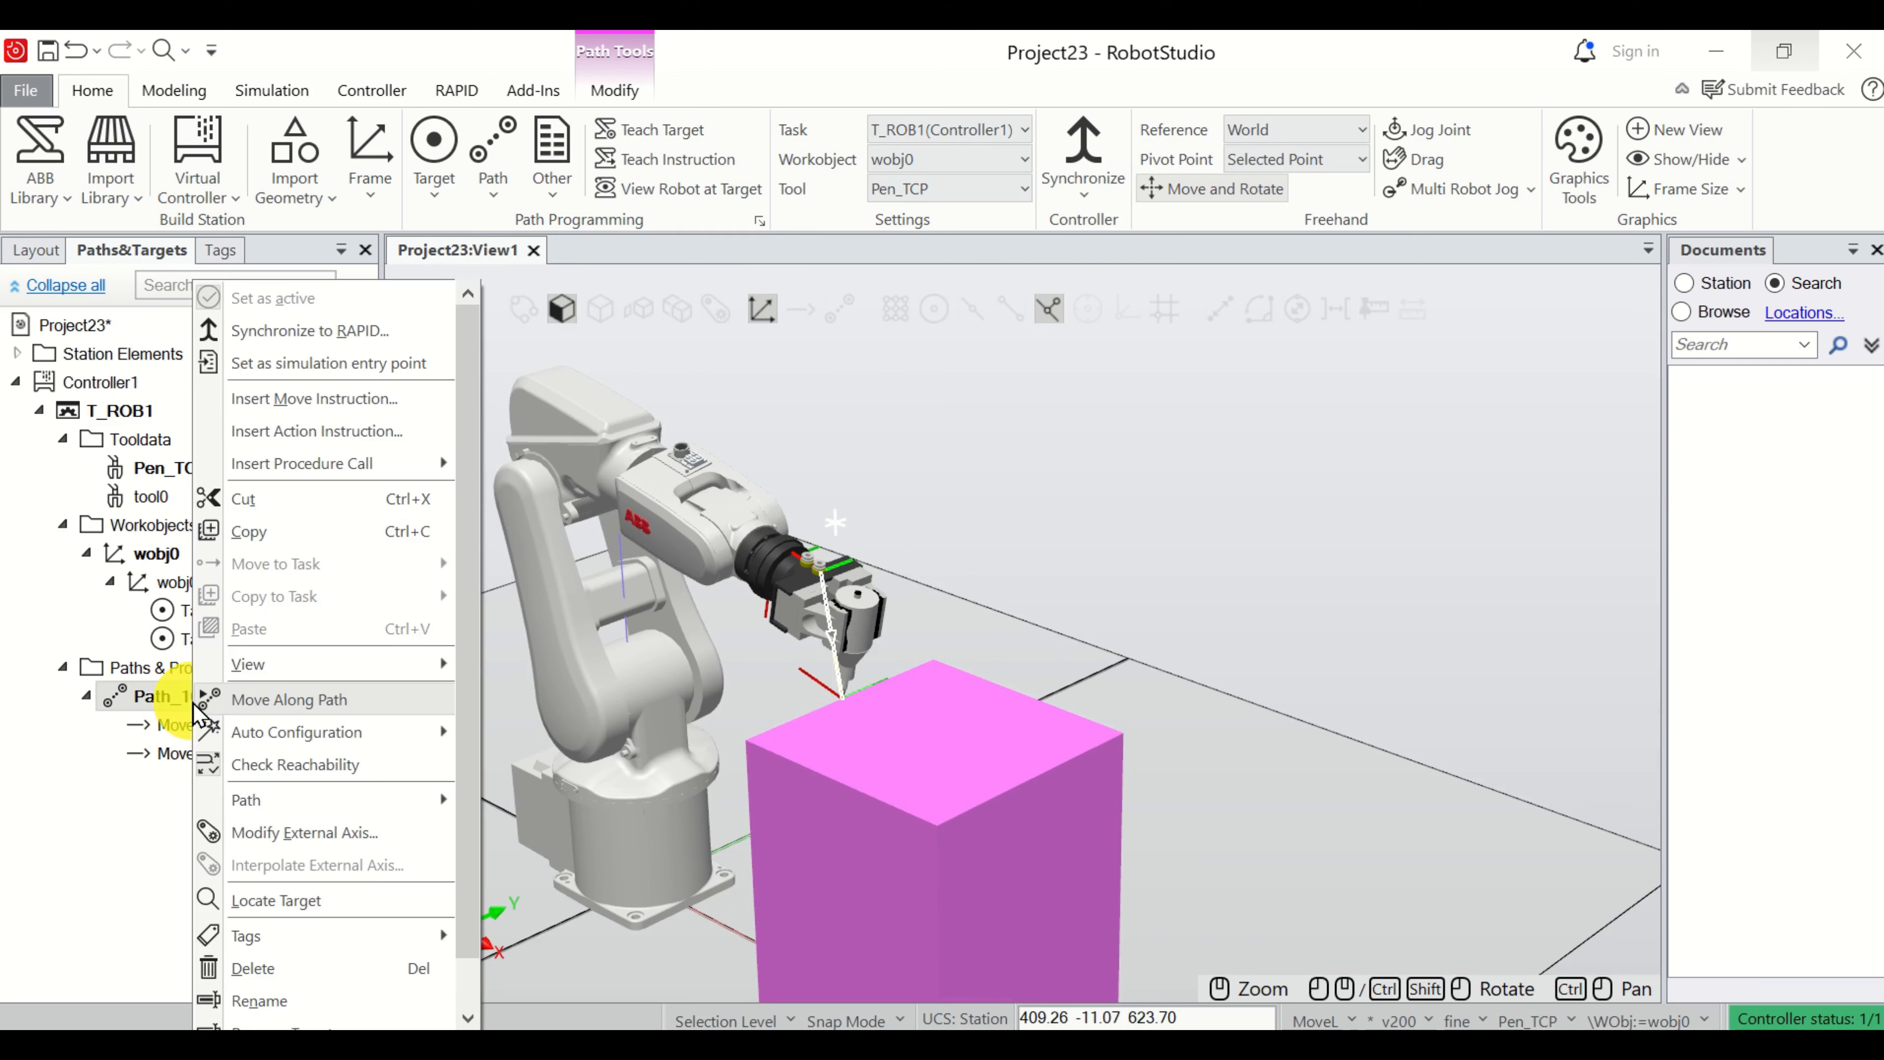
click(330, 711)
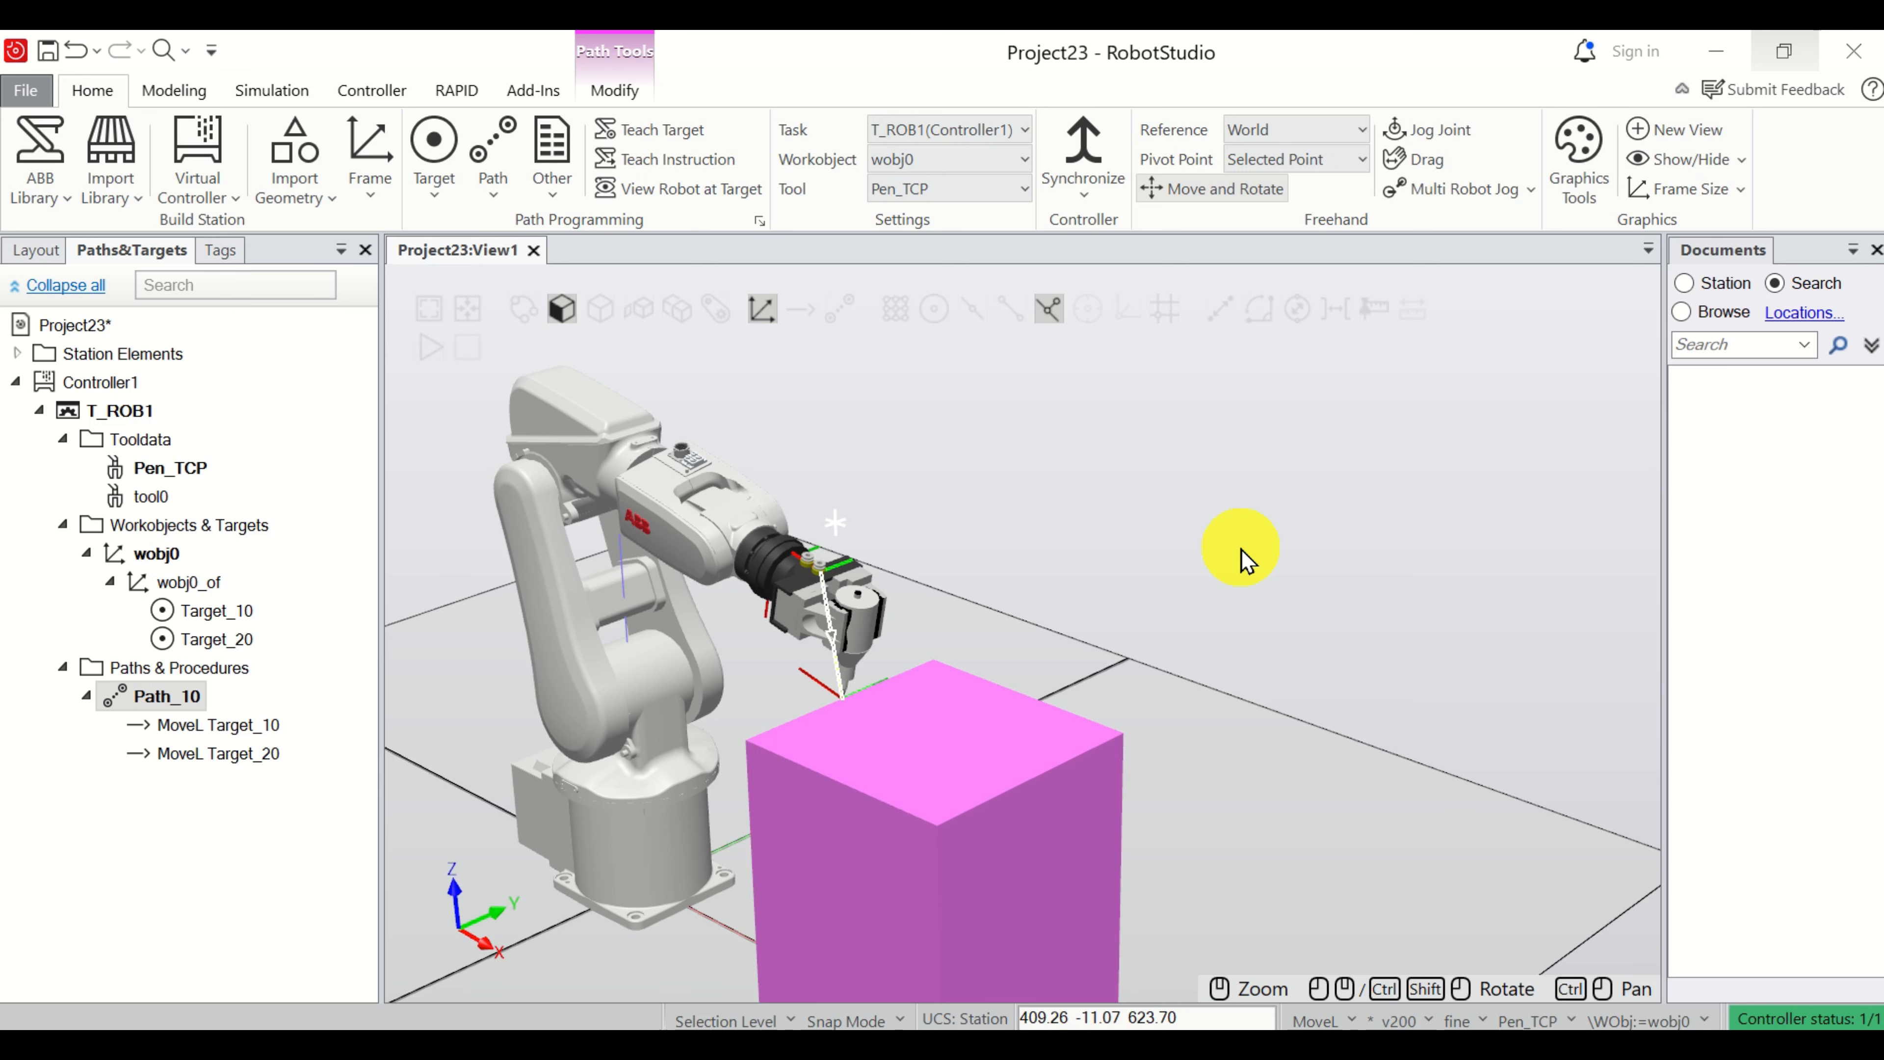
Set the selection level to Body and jog the pen about 75 mm along Y, following the box's top edge.
click(1080, 417)
scroll(1382, 663, up, 3)
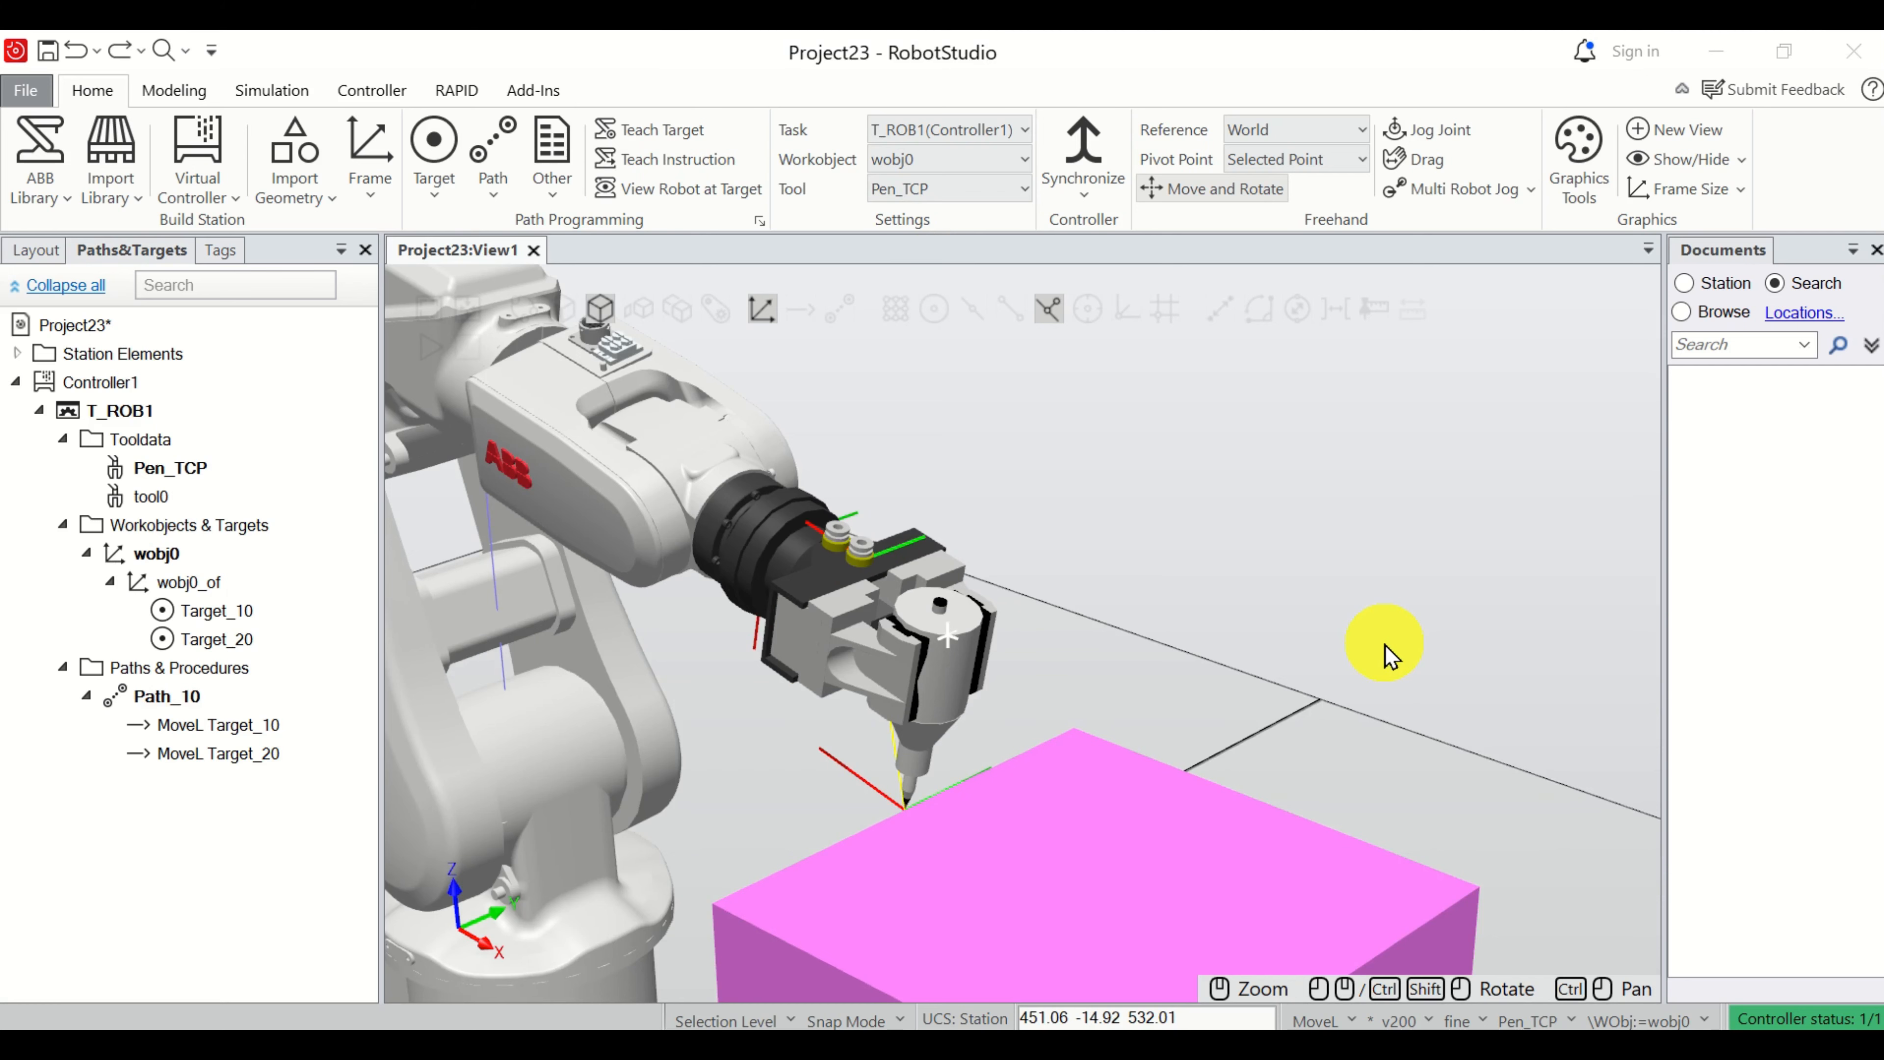
click(598, 309)
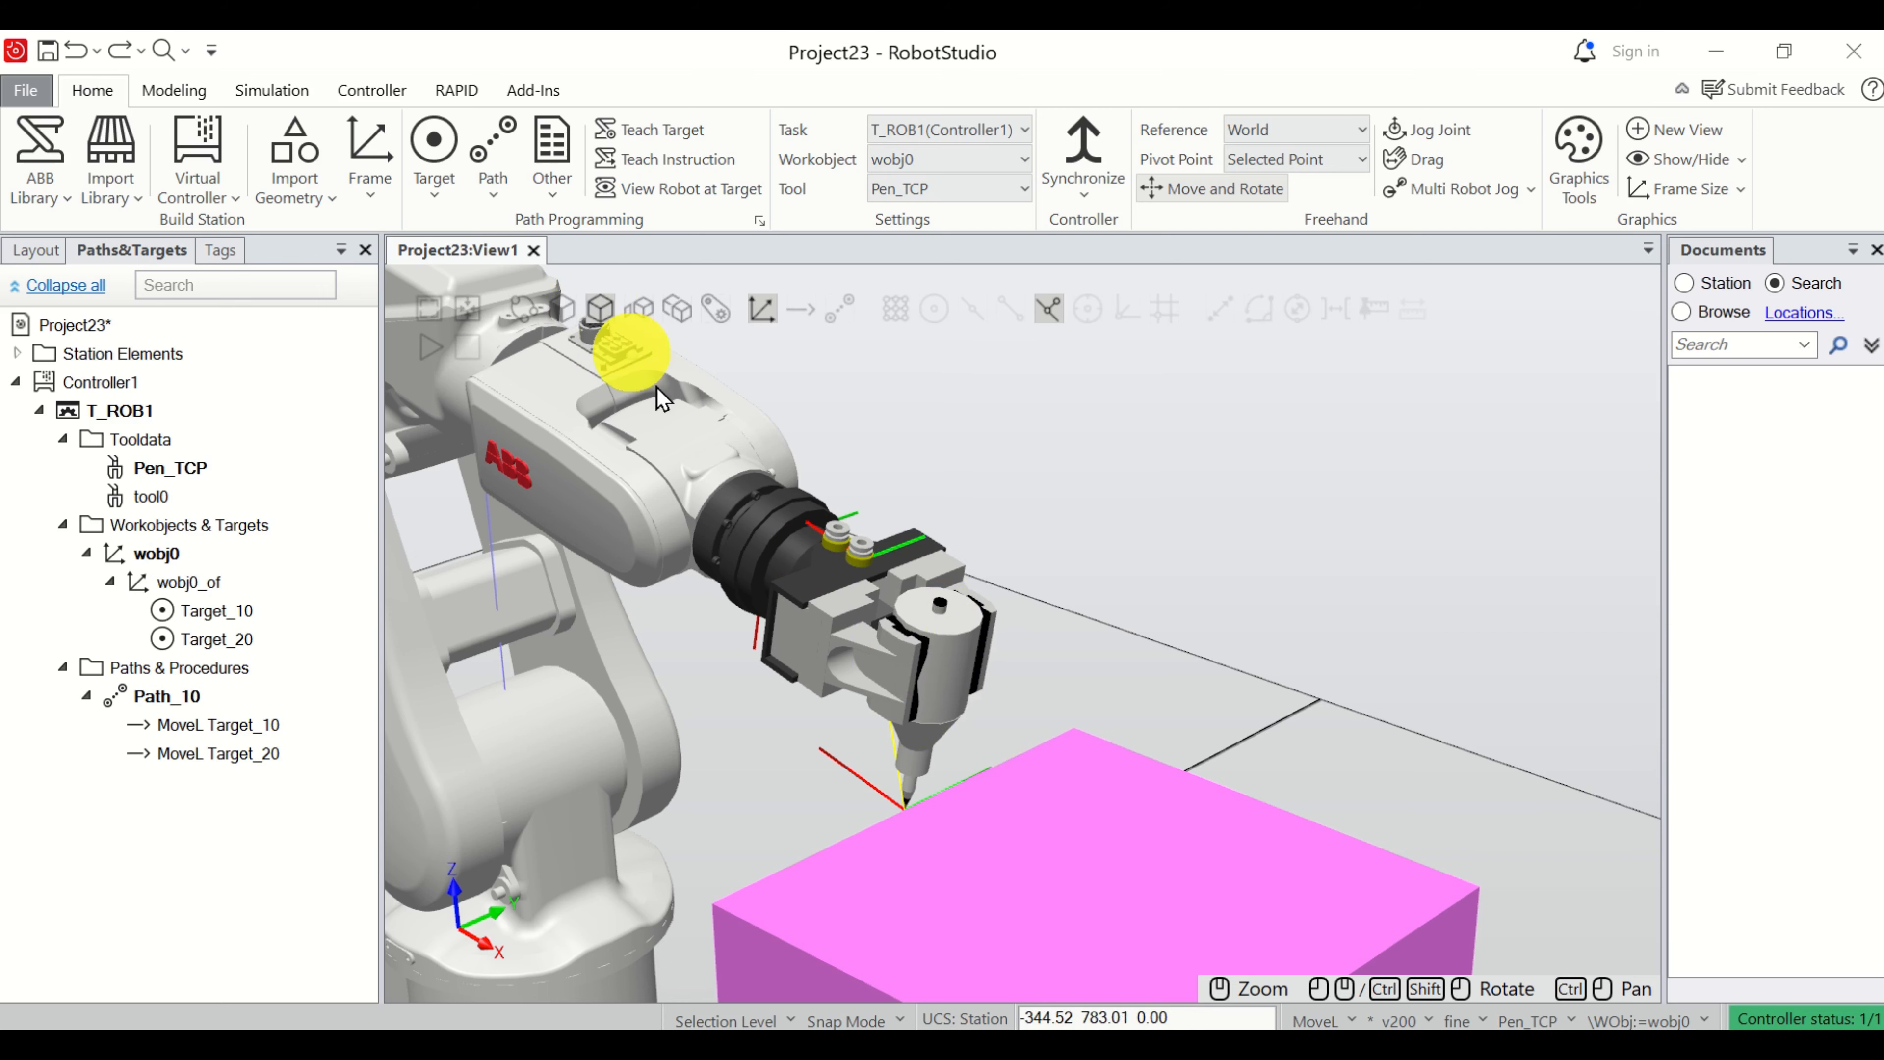
click(957, 638)
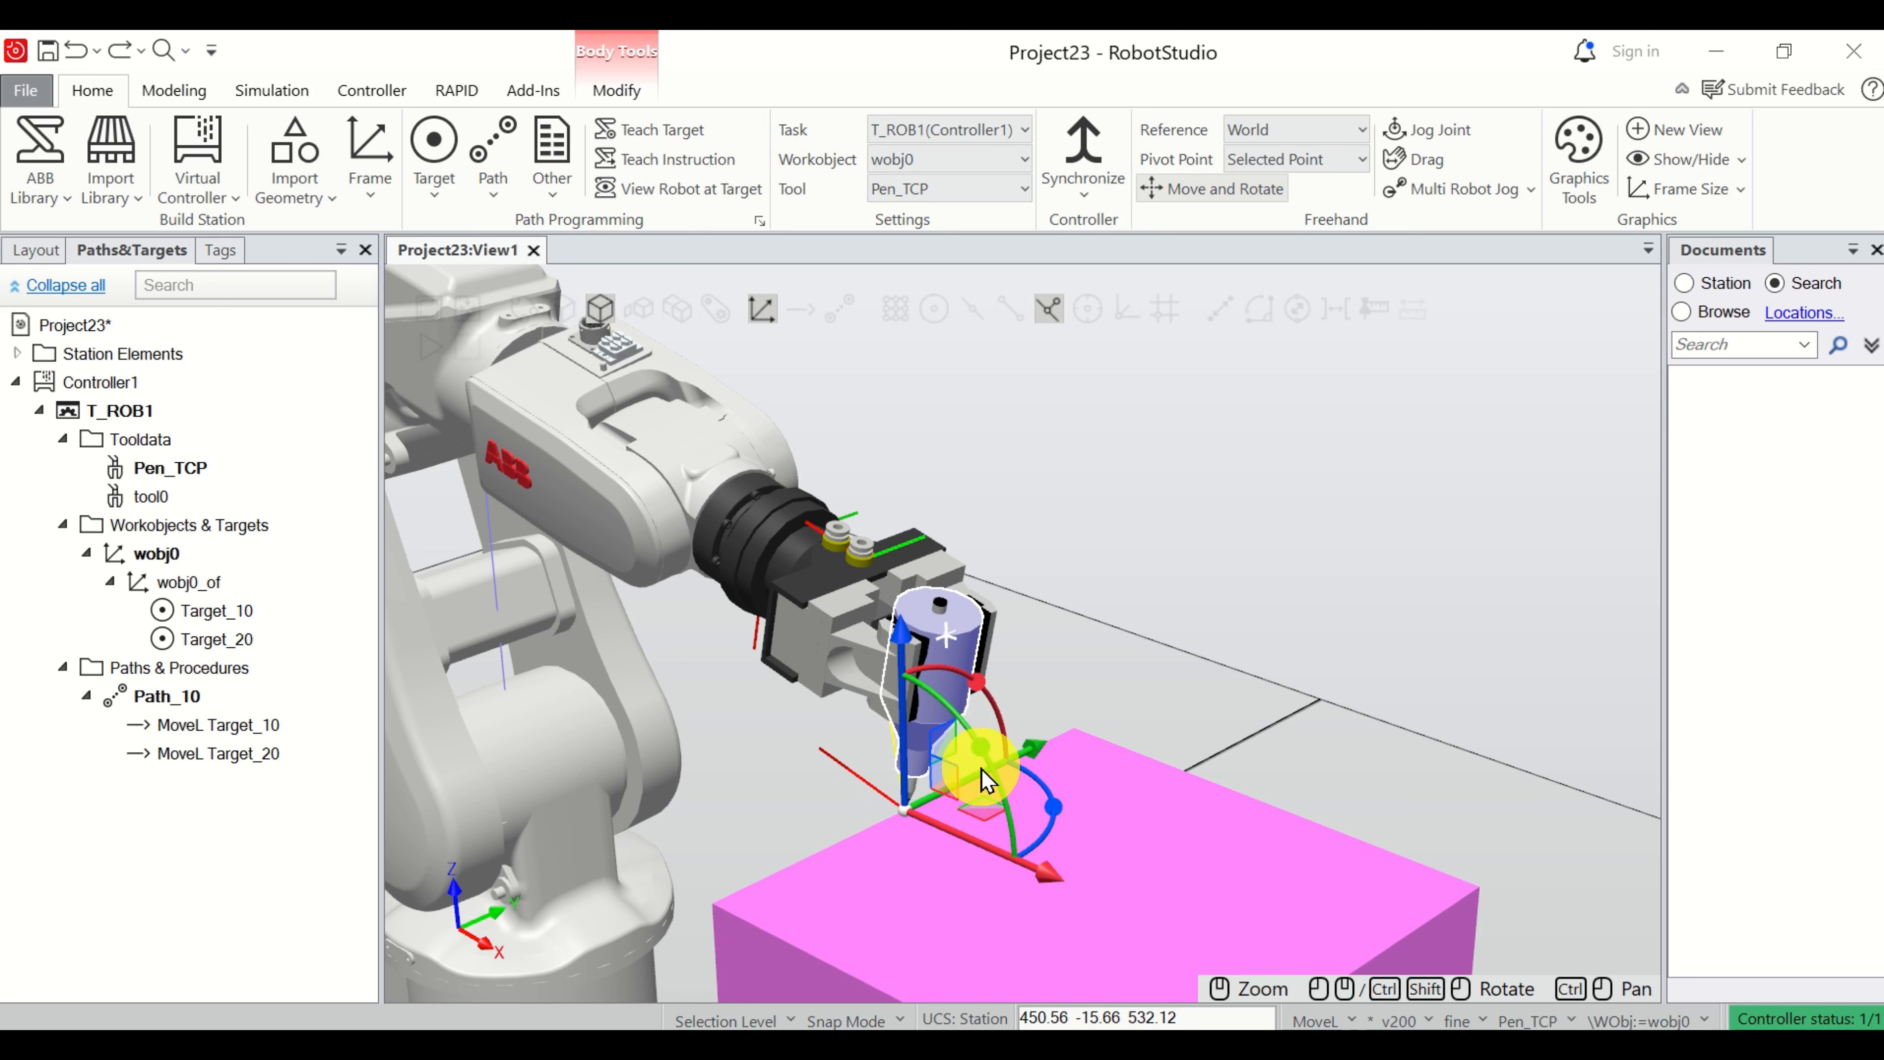
mouse_move(920, 803)
mouse_down()
mouse_move(938, 817)
mouse_move(920, 803)
mouse_up()
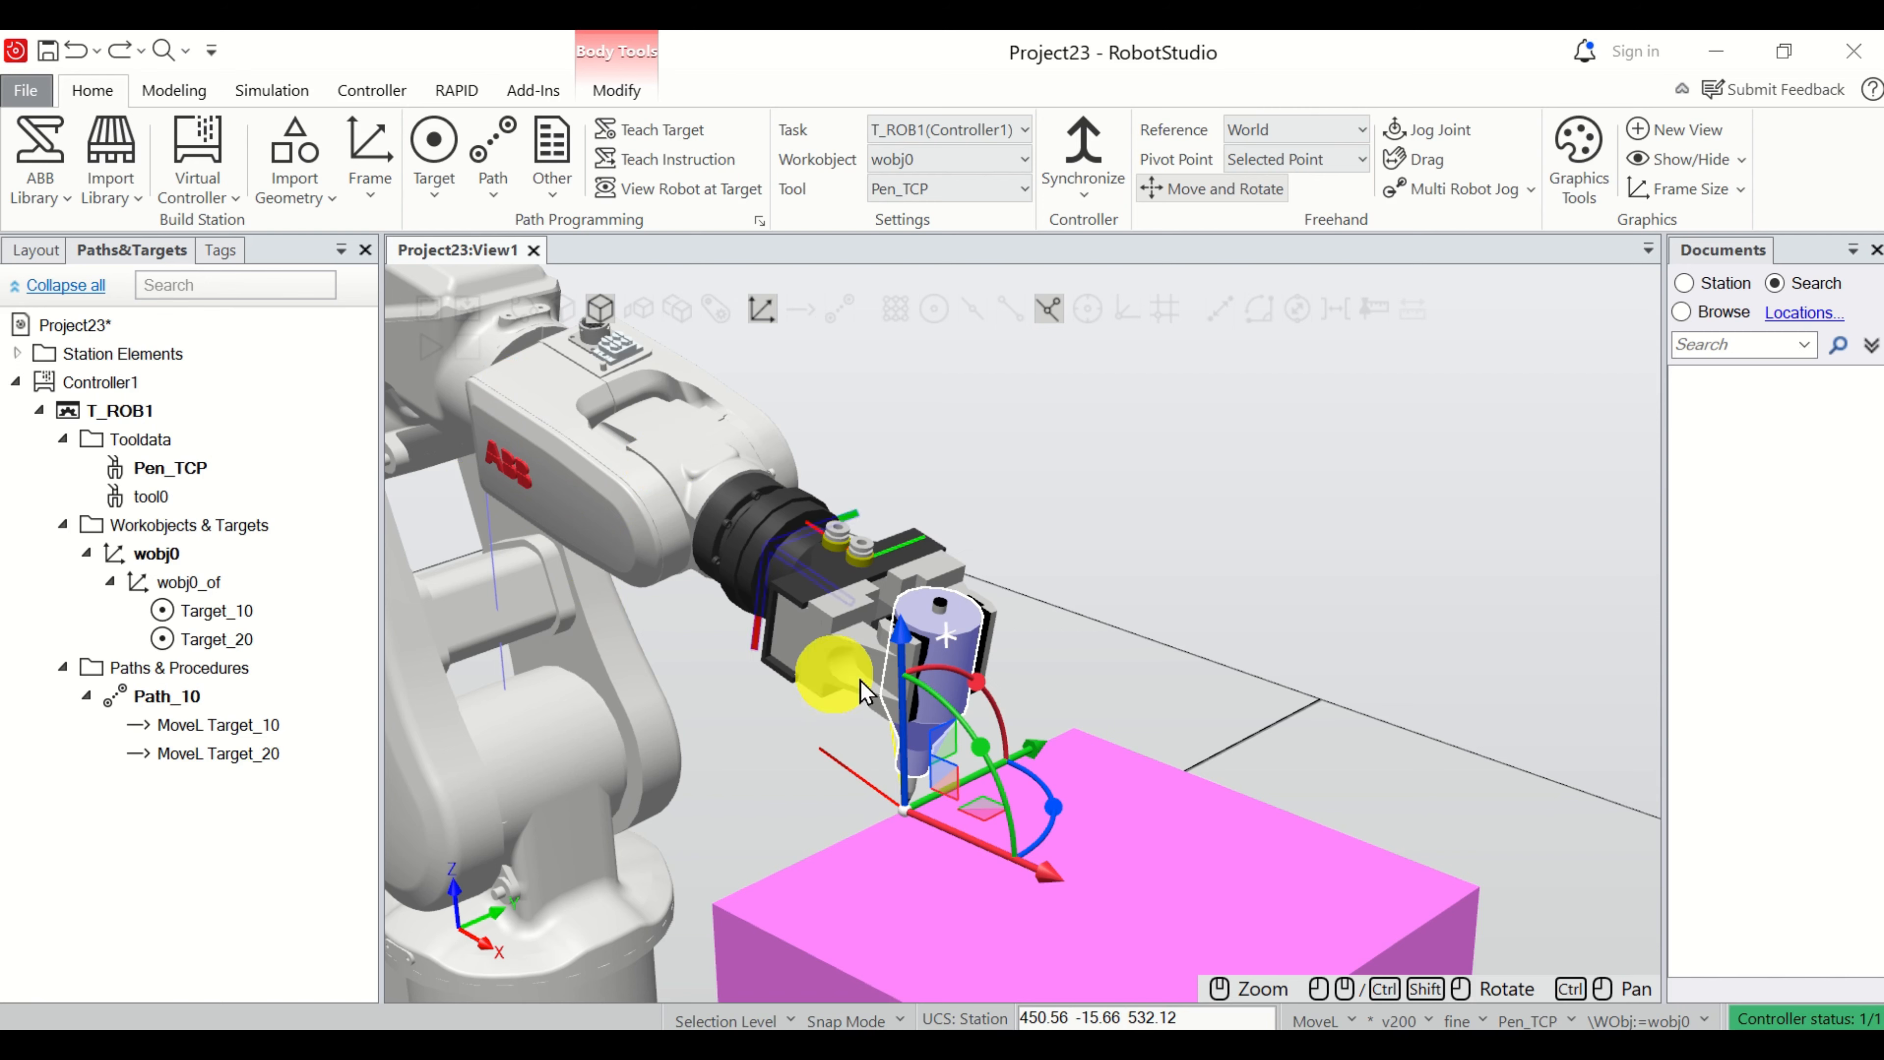
drag(978, 777, 1070, 764)
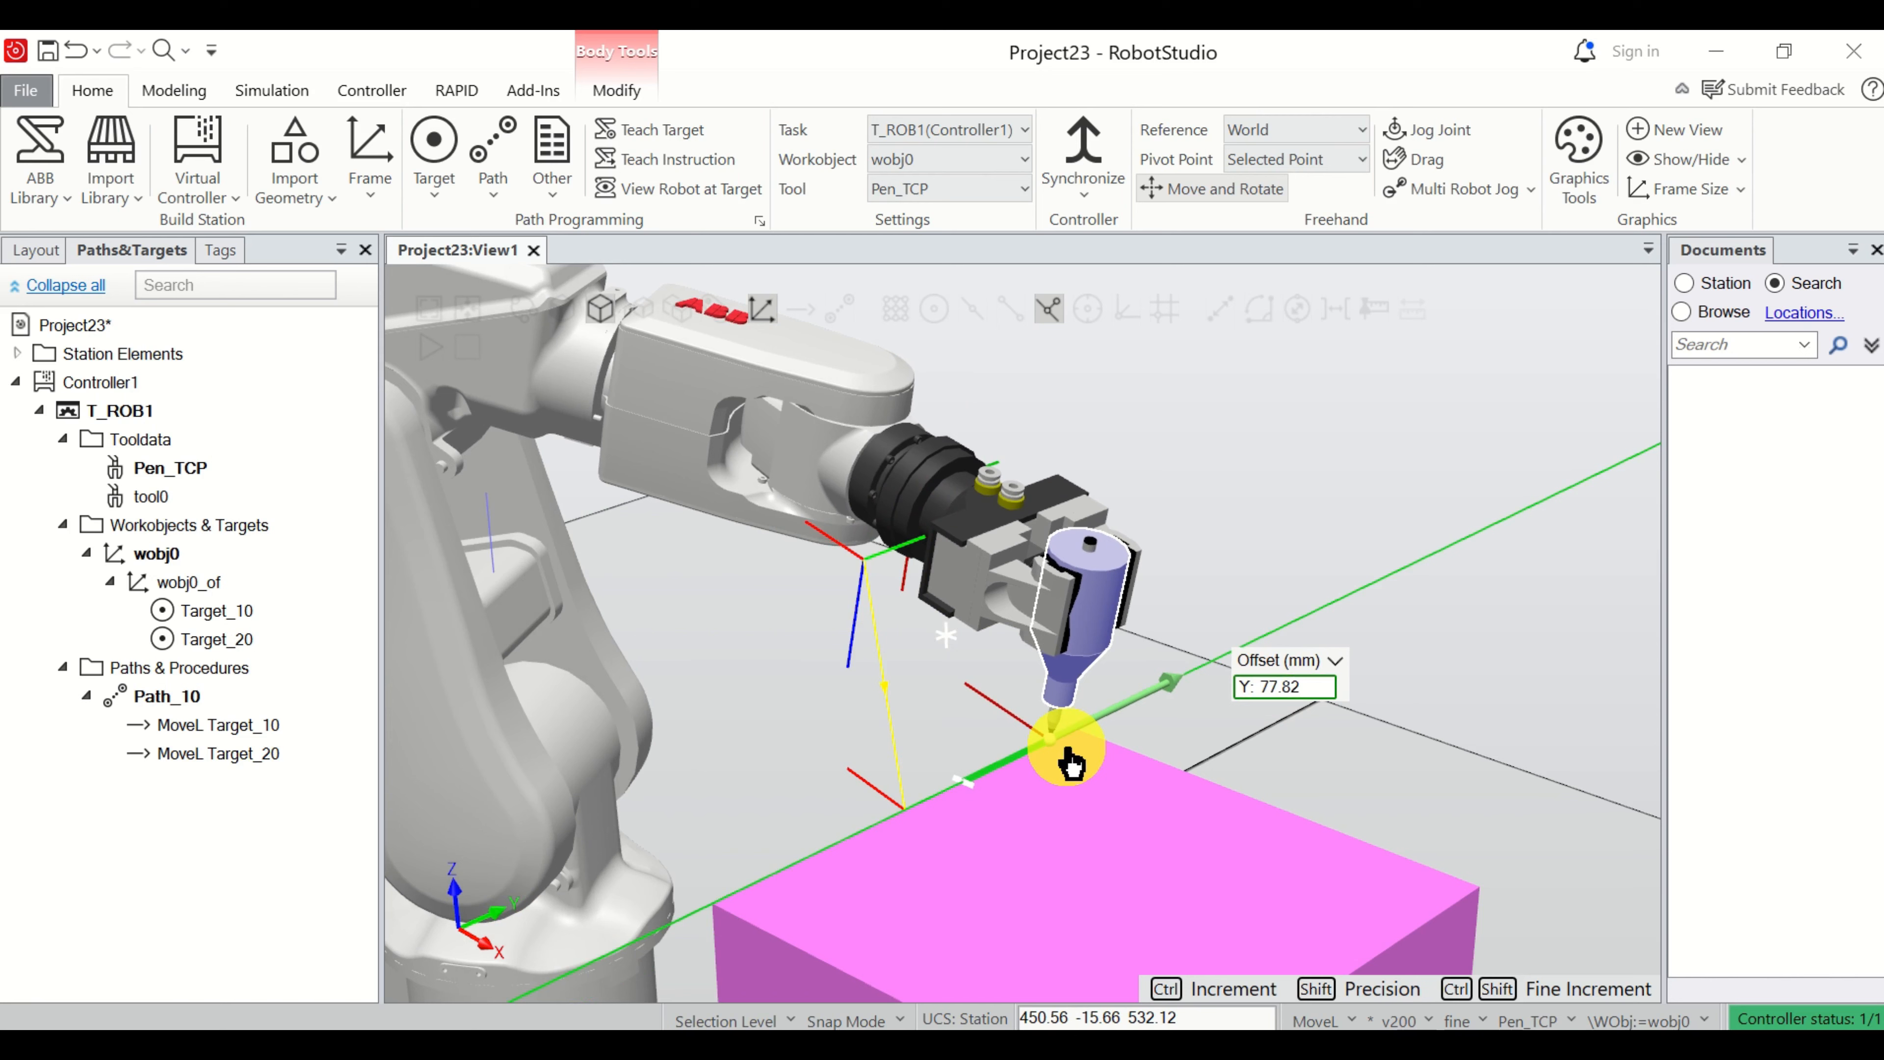
drag(1070, 764, 1070, 765)
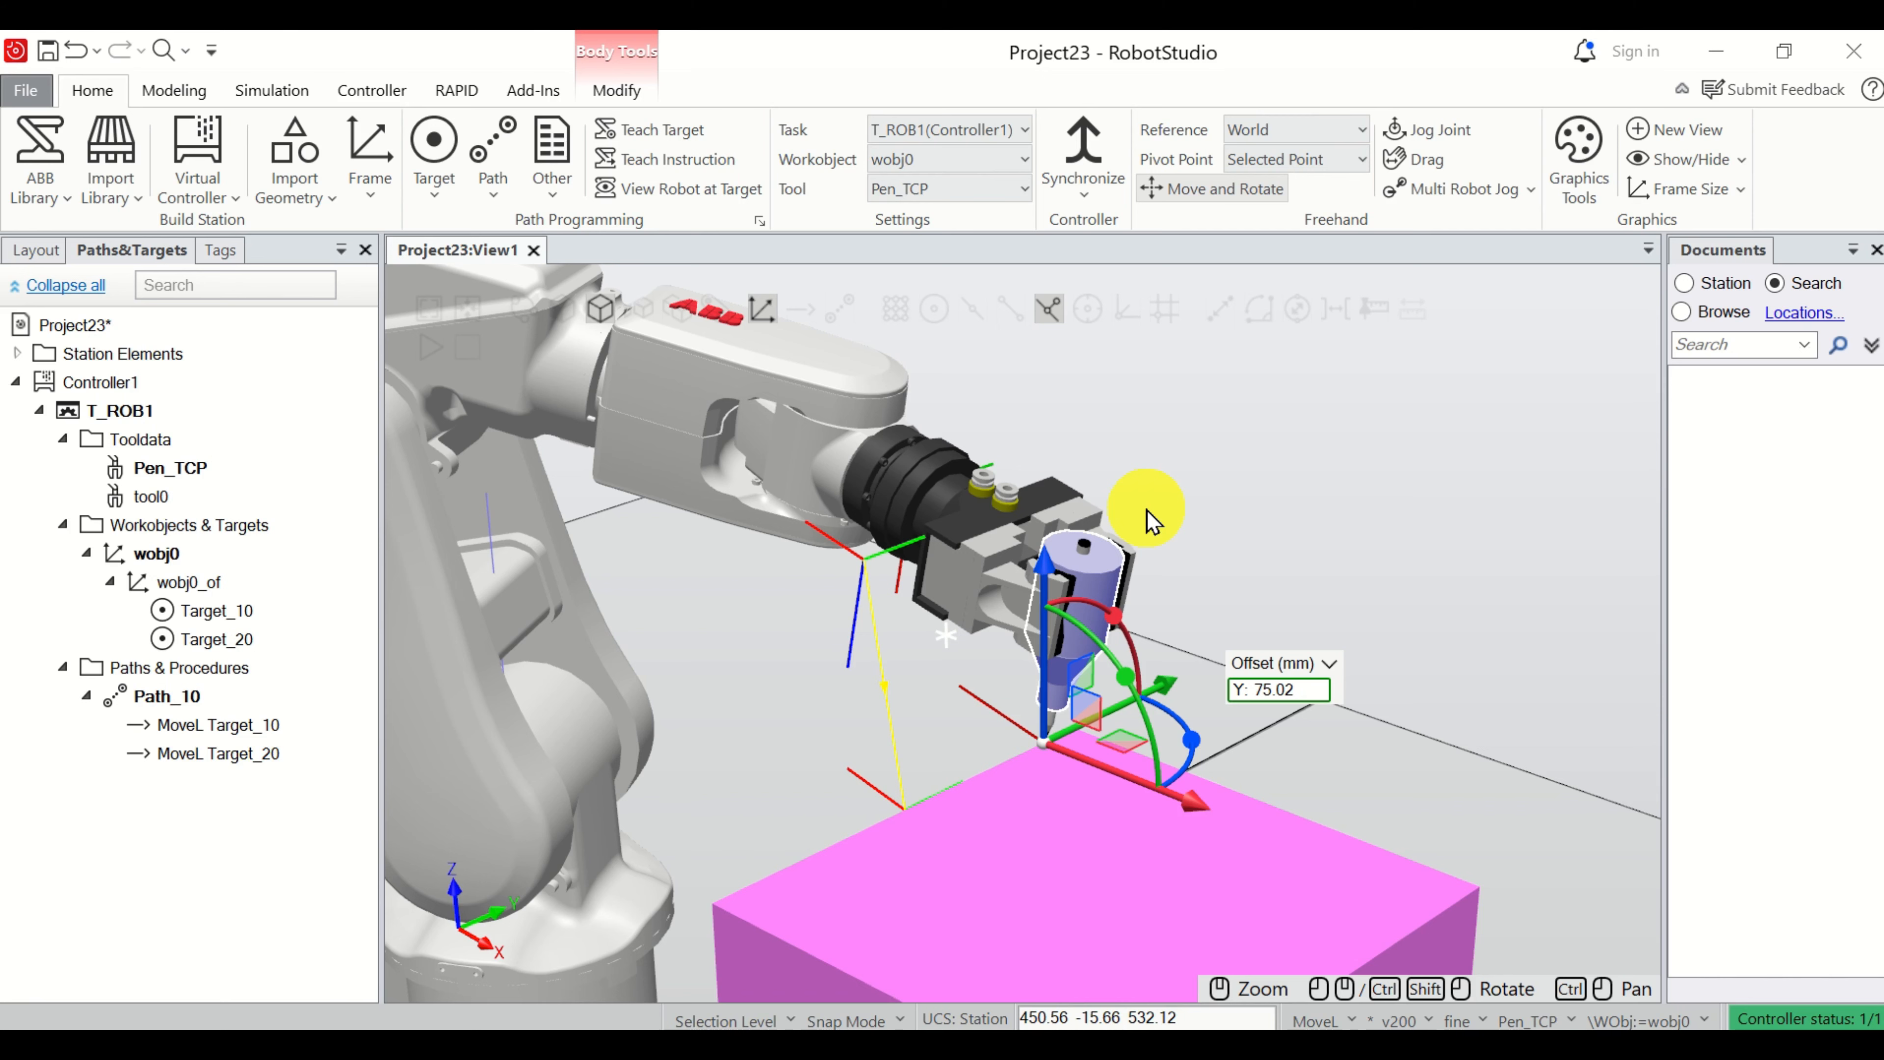
Jog the pen about 30 mm along Y to bring its tip onto the back corner of the box's top face.
scroll(1062, 739, up, 5)
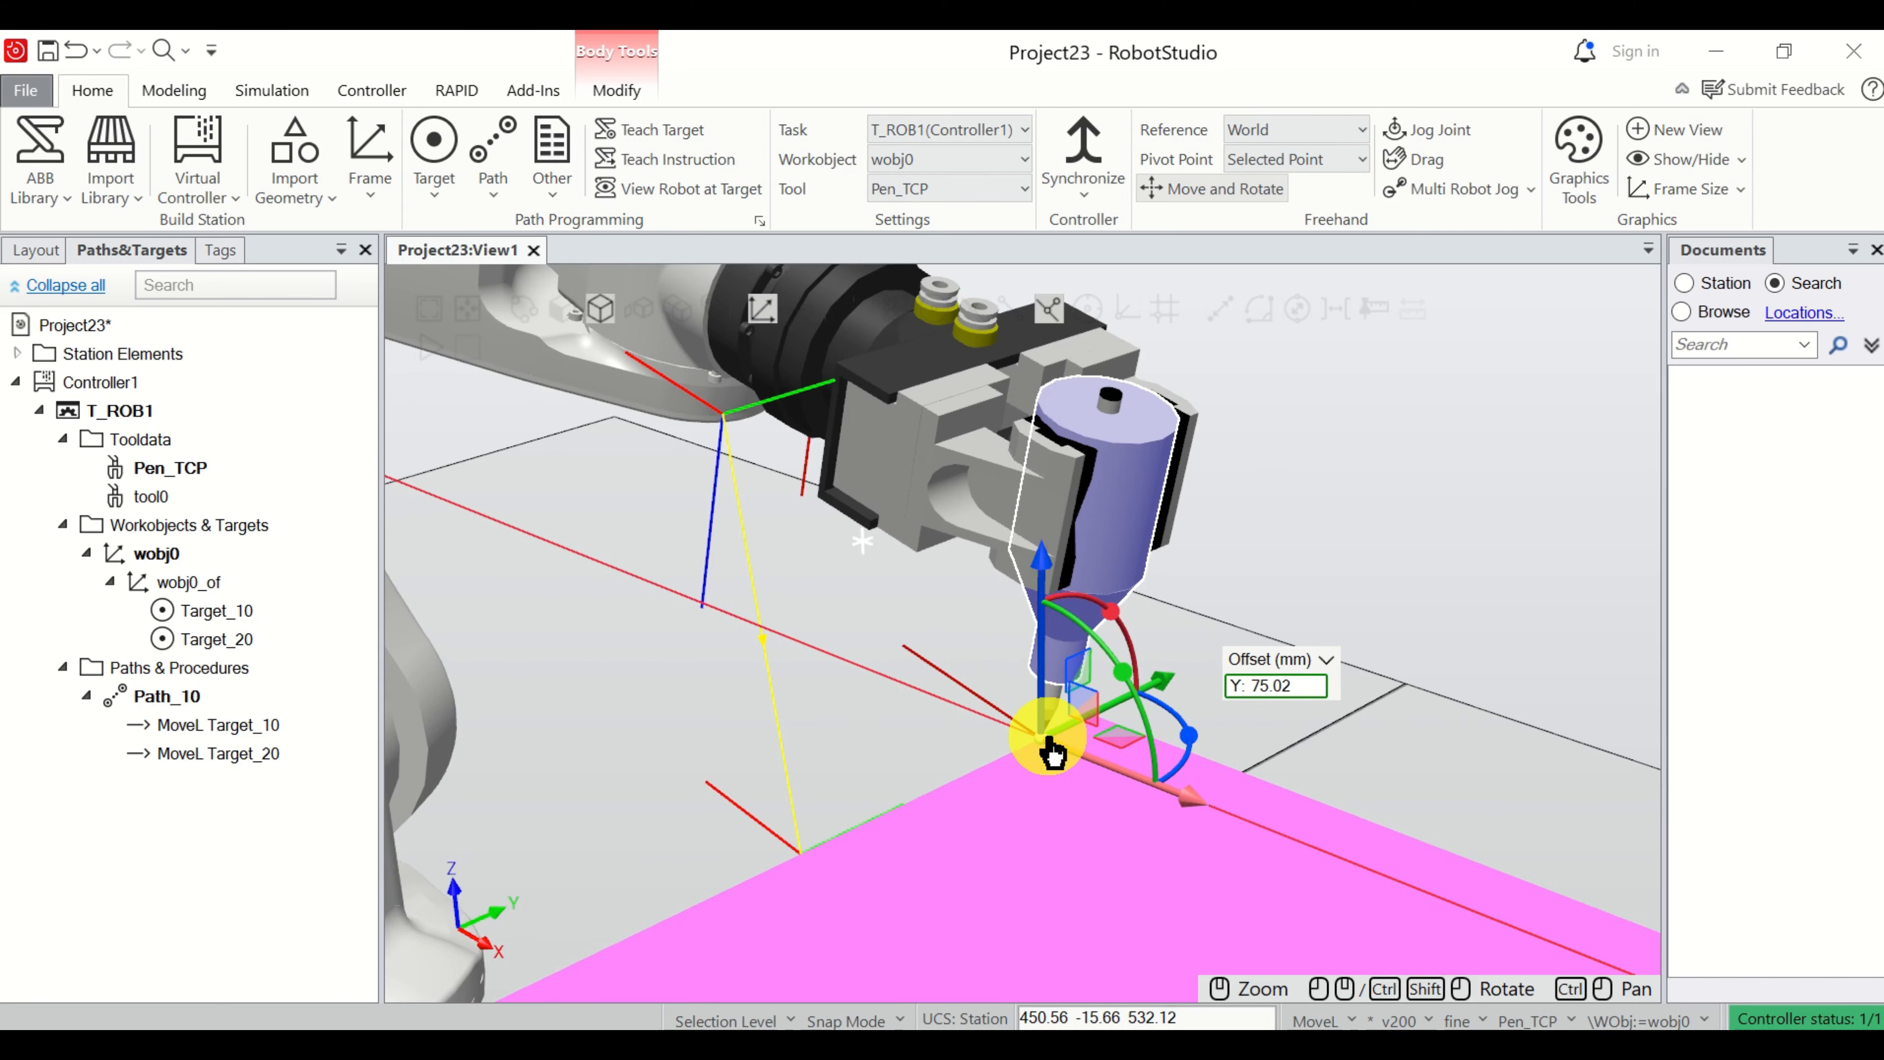
scroll(1062, 739, down, 5)
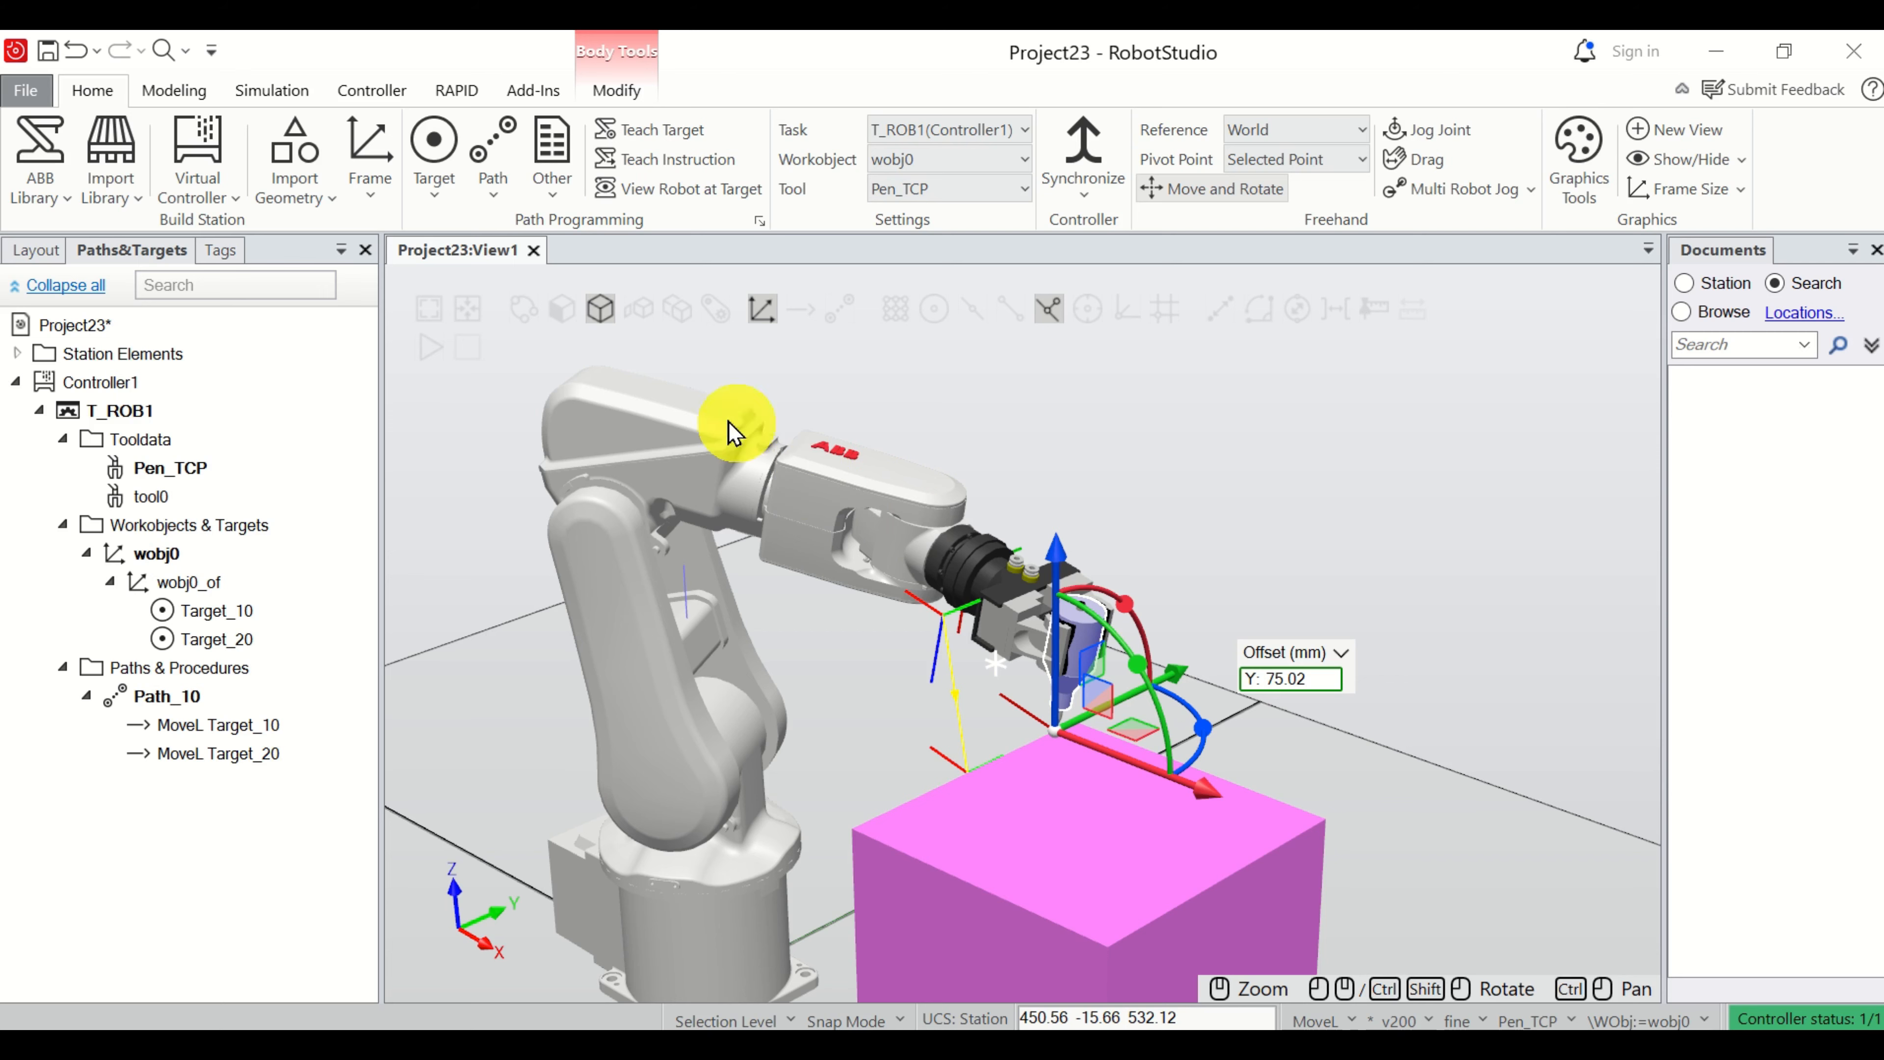
scroll(1112, 646, up, 5)
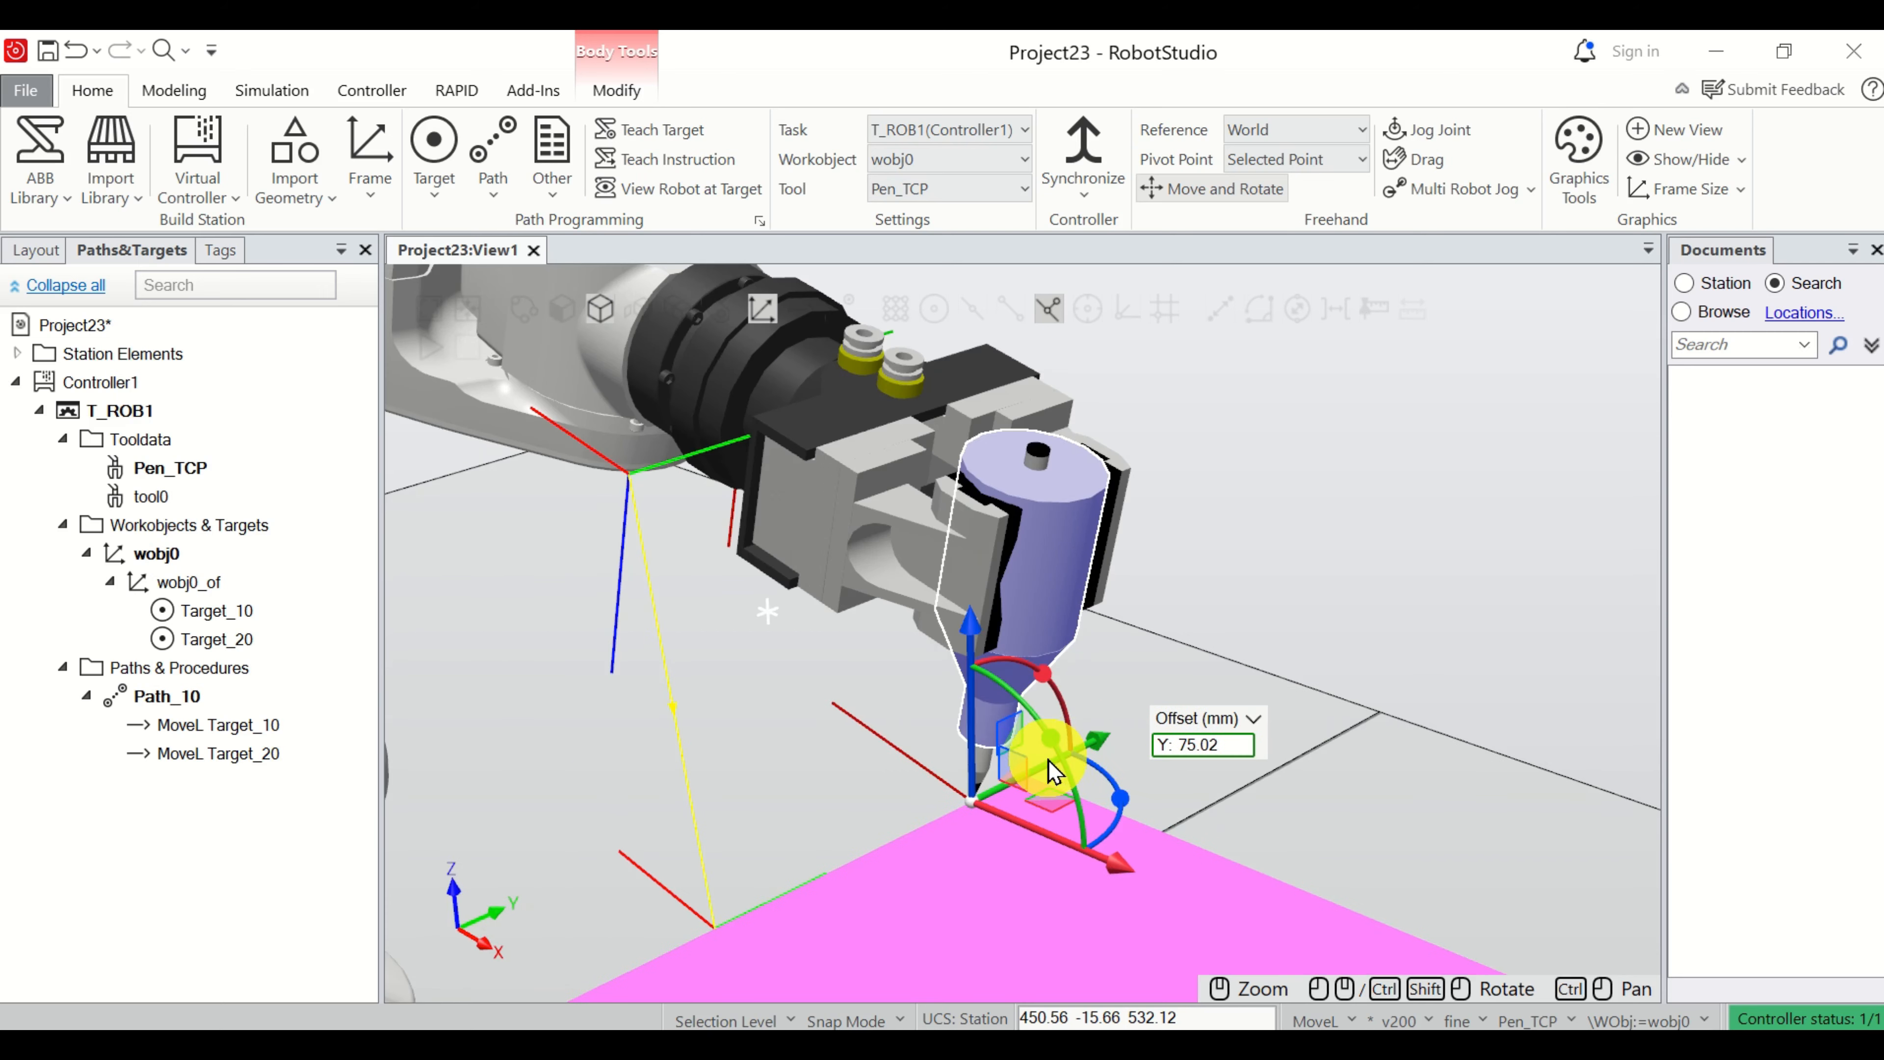
drag(1035, 776, 1087, 761)
scroll(862, 757, down, 5)
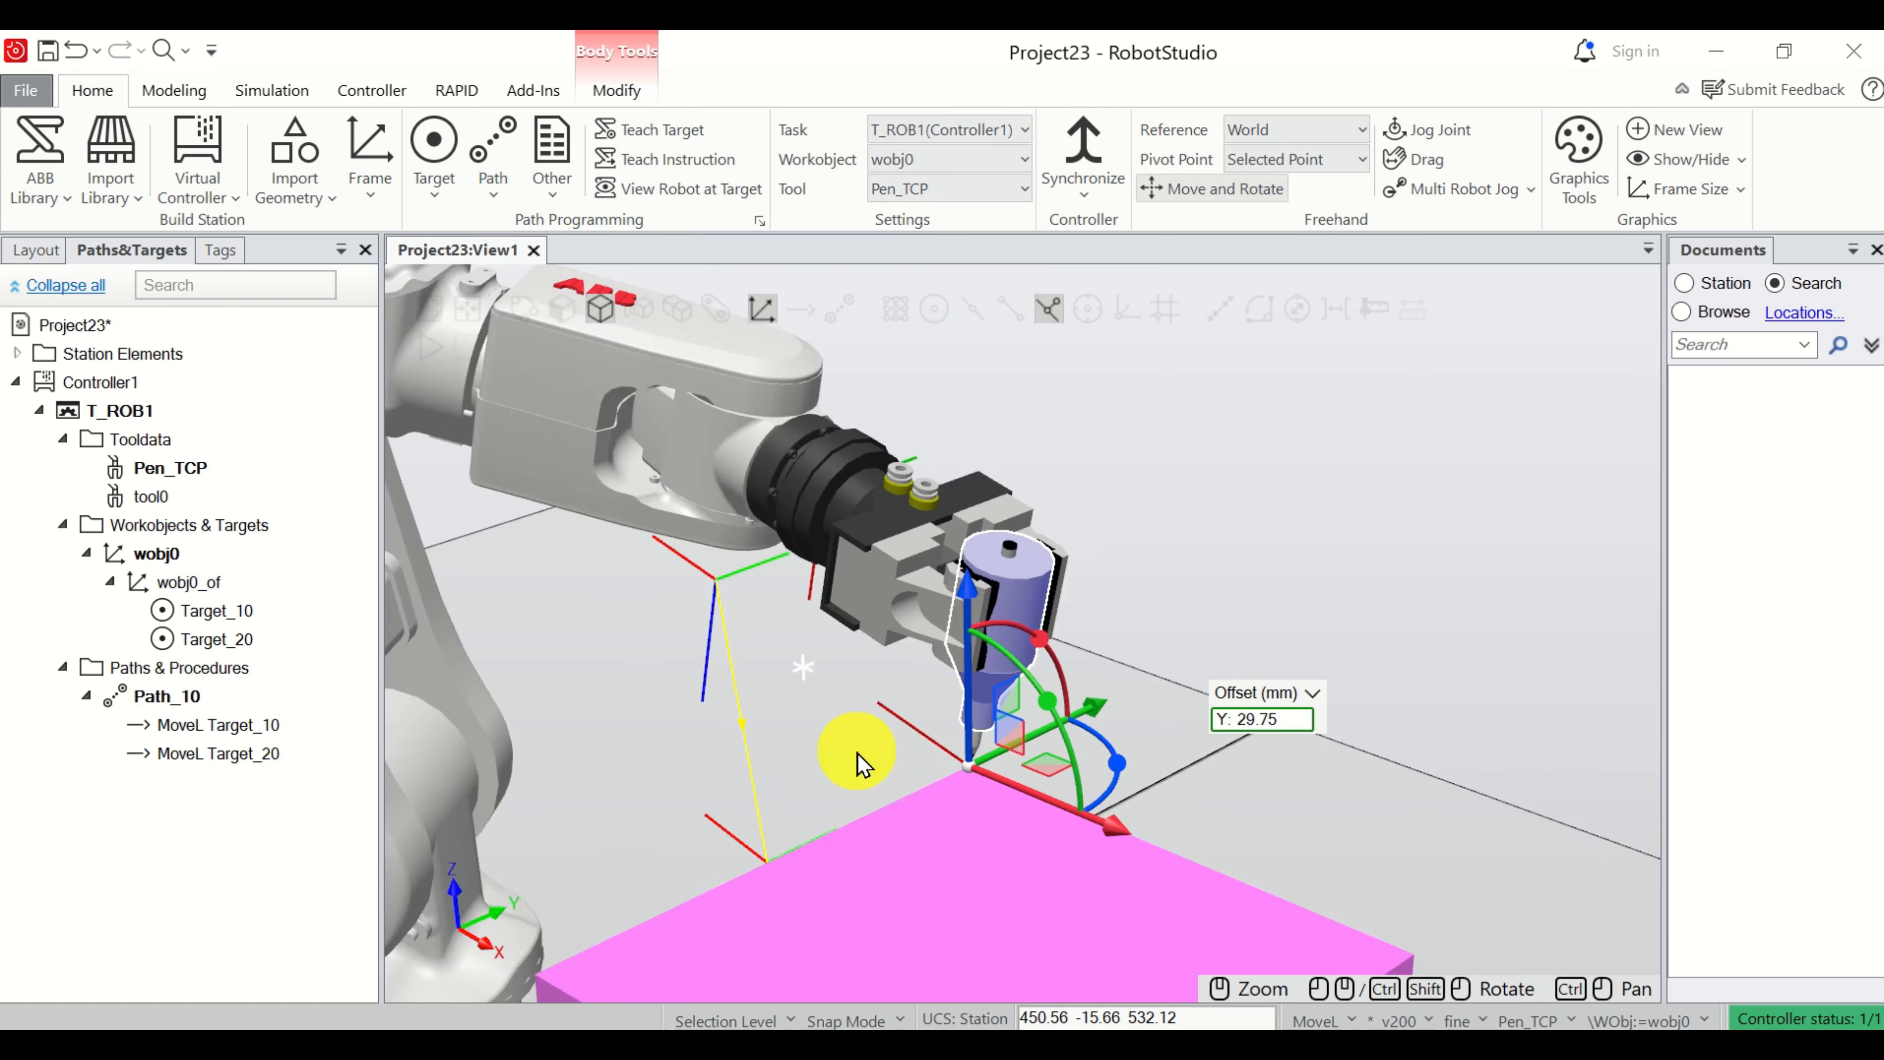
Teach a third move instruction in Path_10 at the box corner, accepting wobj0, and select it to inspect its frame.
click(663, 170)
click(1111, 603)
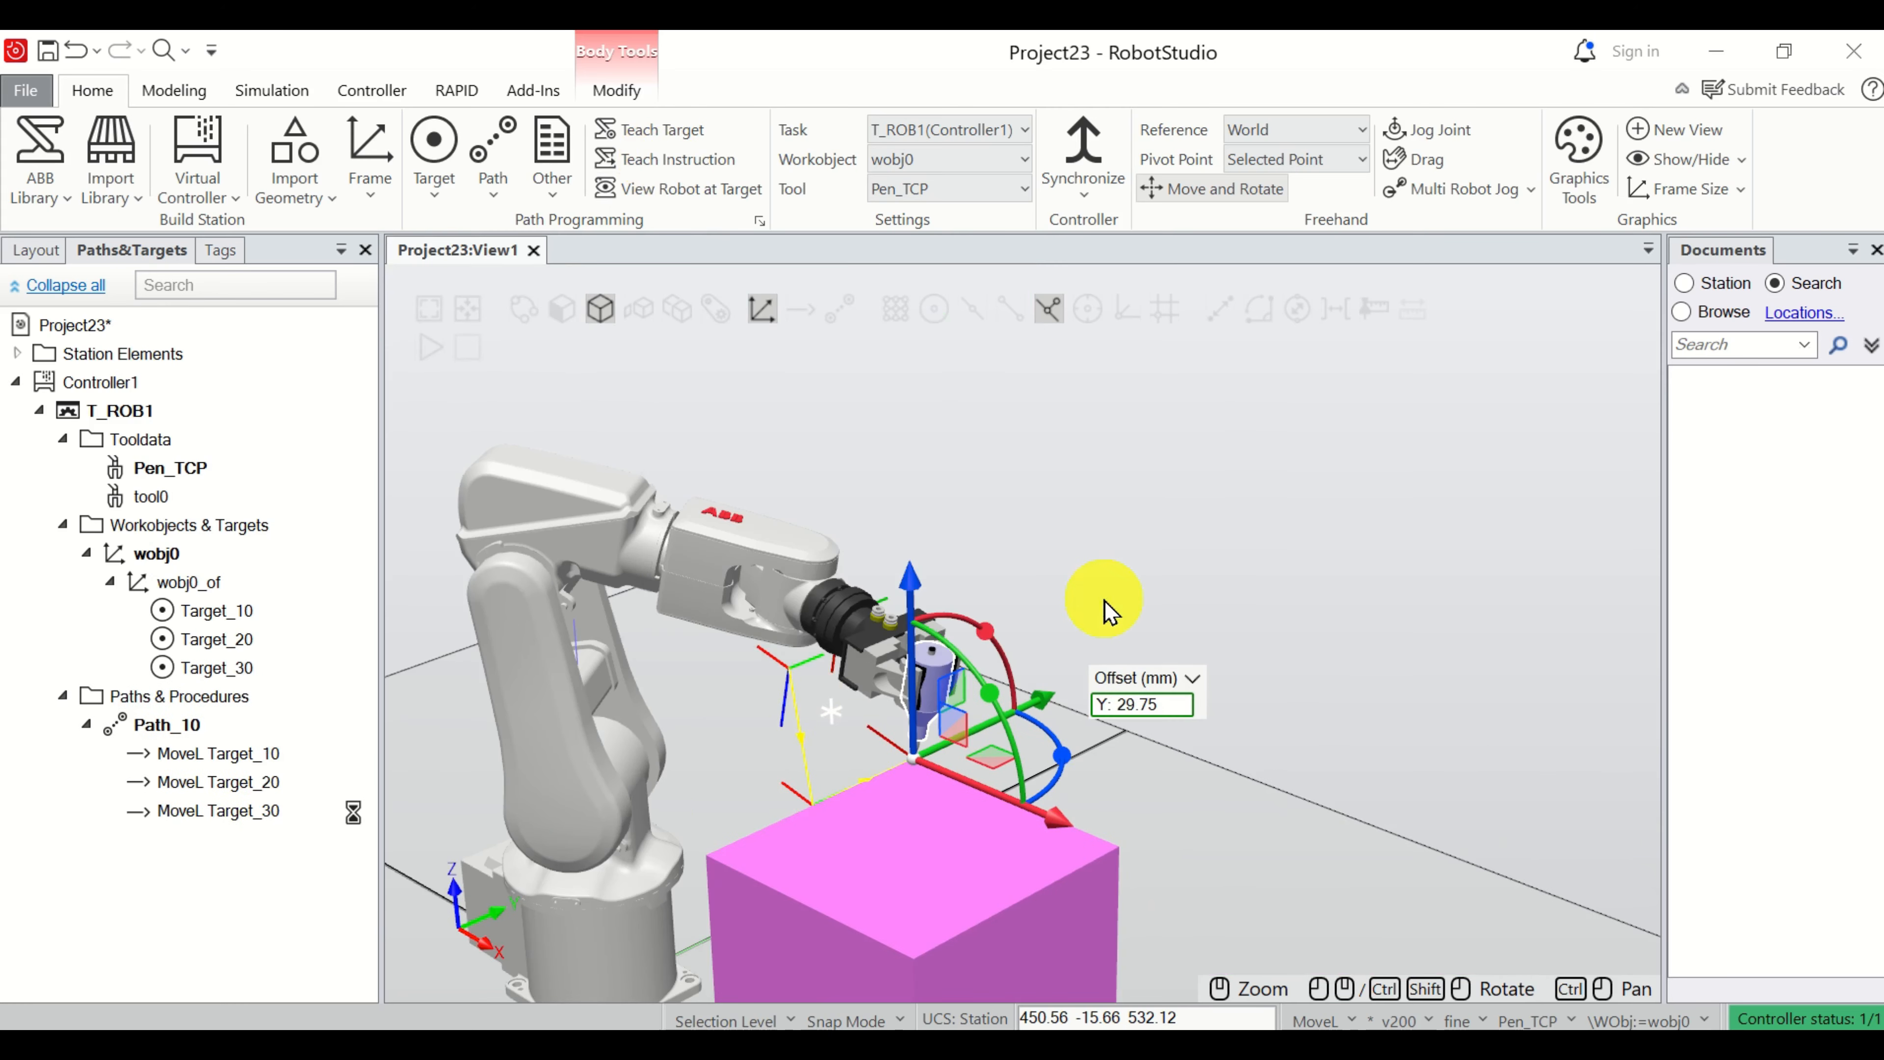
click(224, 670)
click(216, 813)
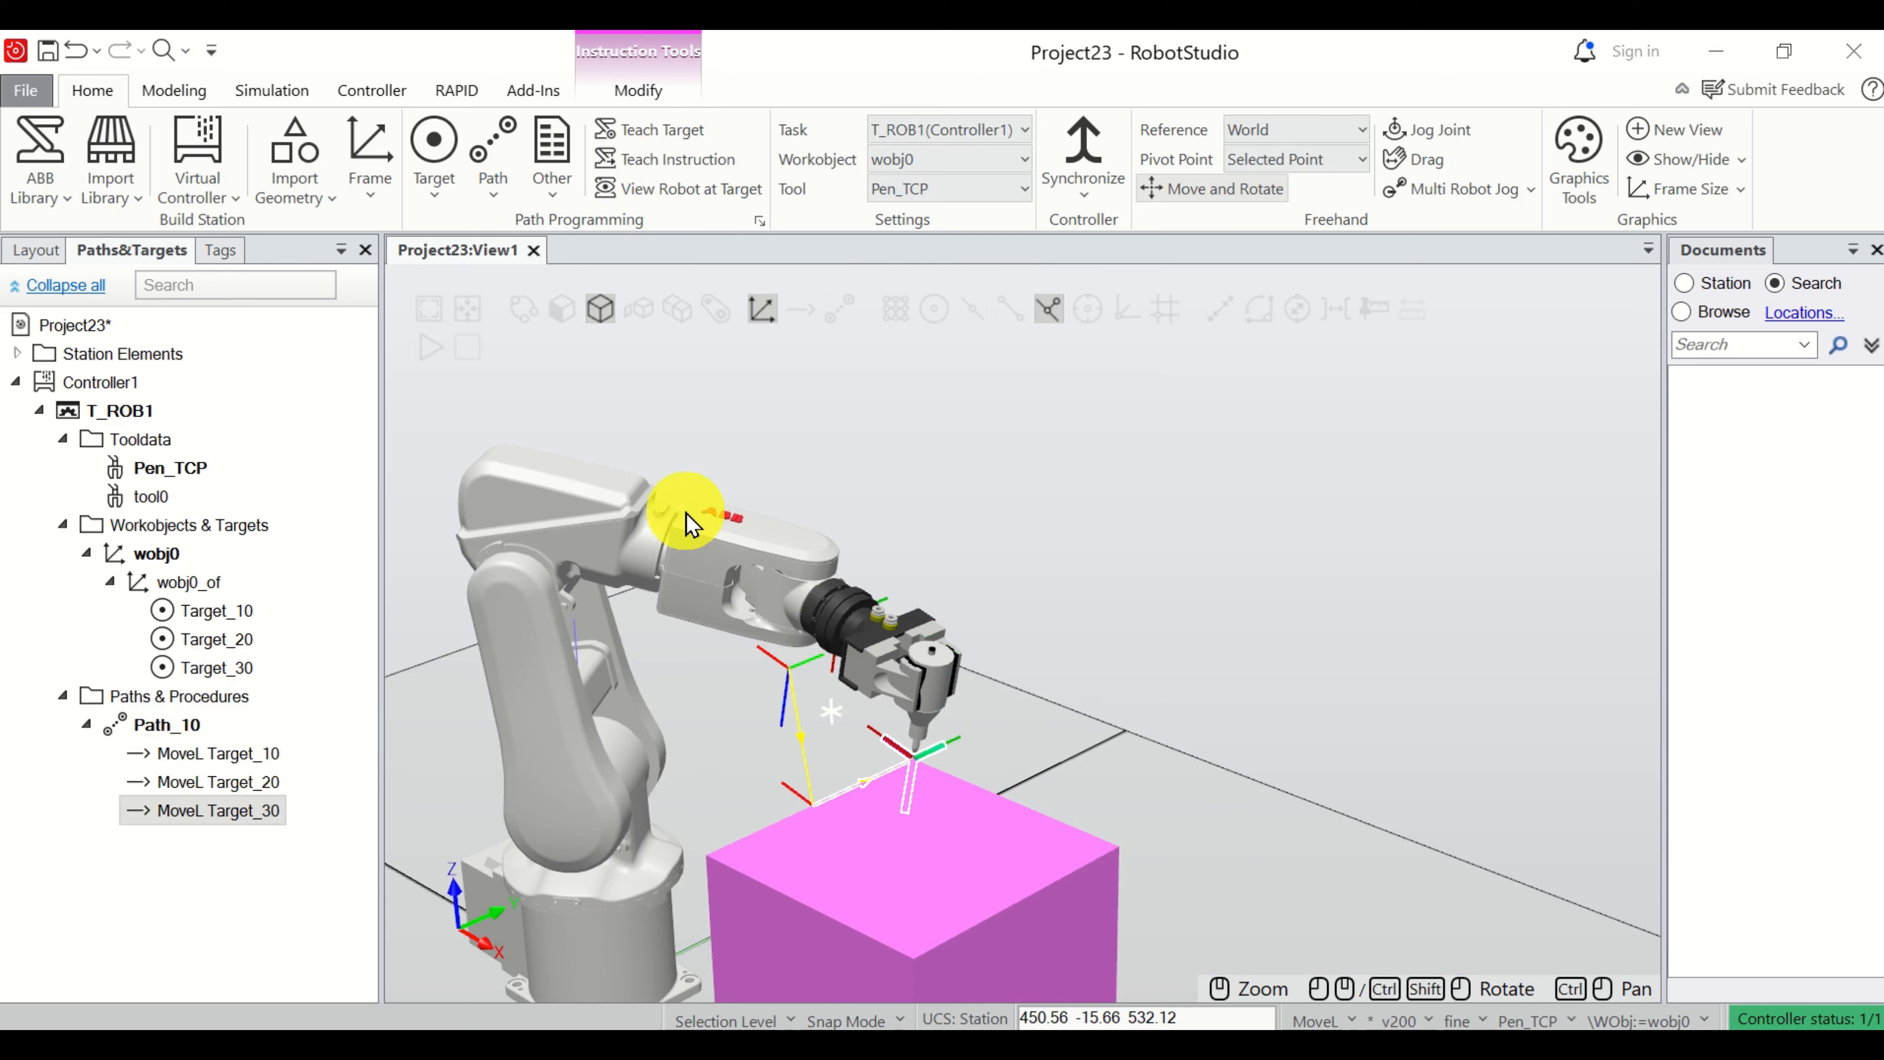
Move the robot along Path_10 to check the motion through its three taught targets.
click(207, 731)
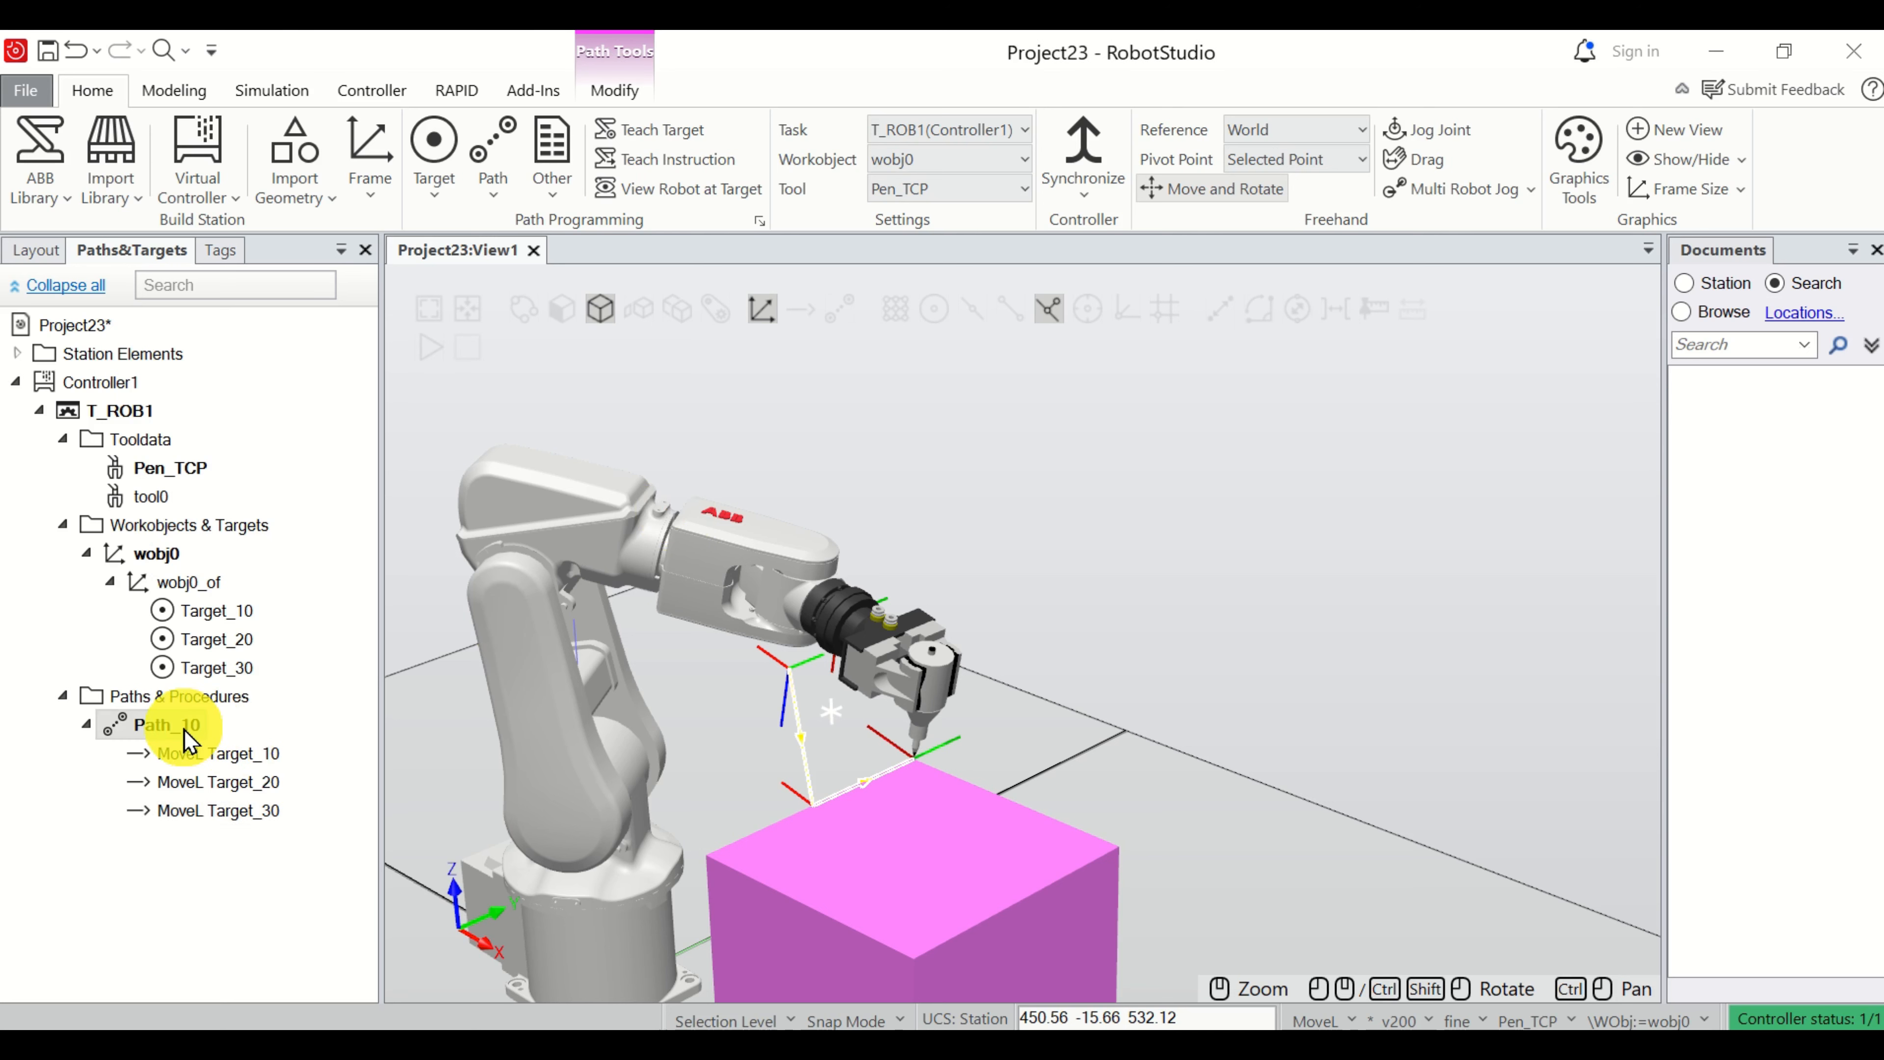
right_click(184, 729)
mouse_move(187, 733)
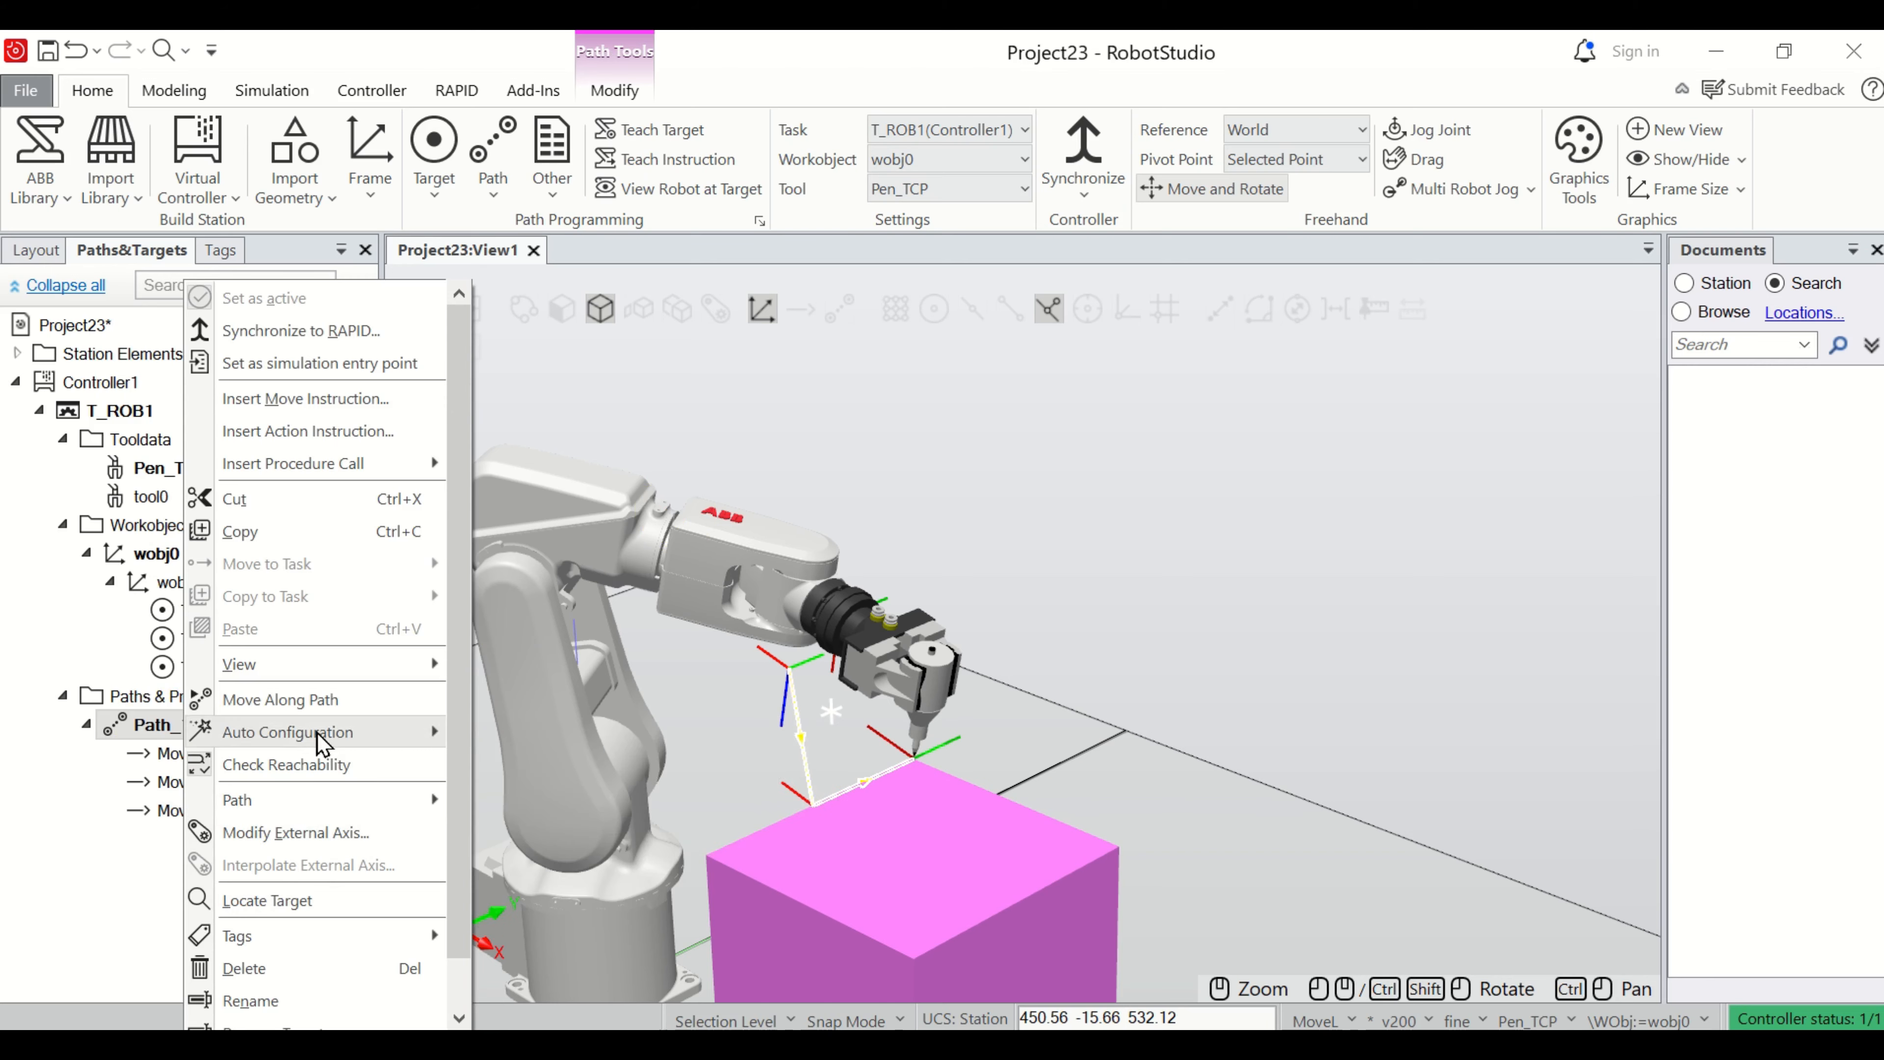
click(328, 705)
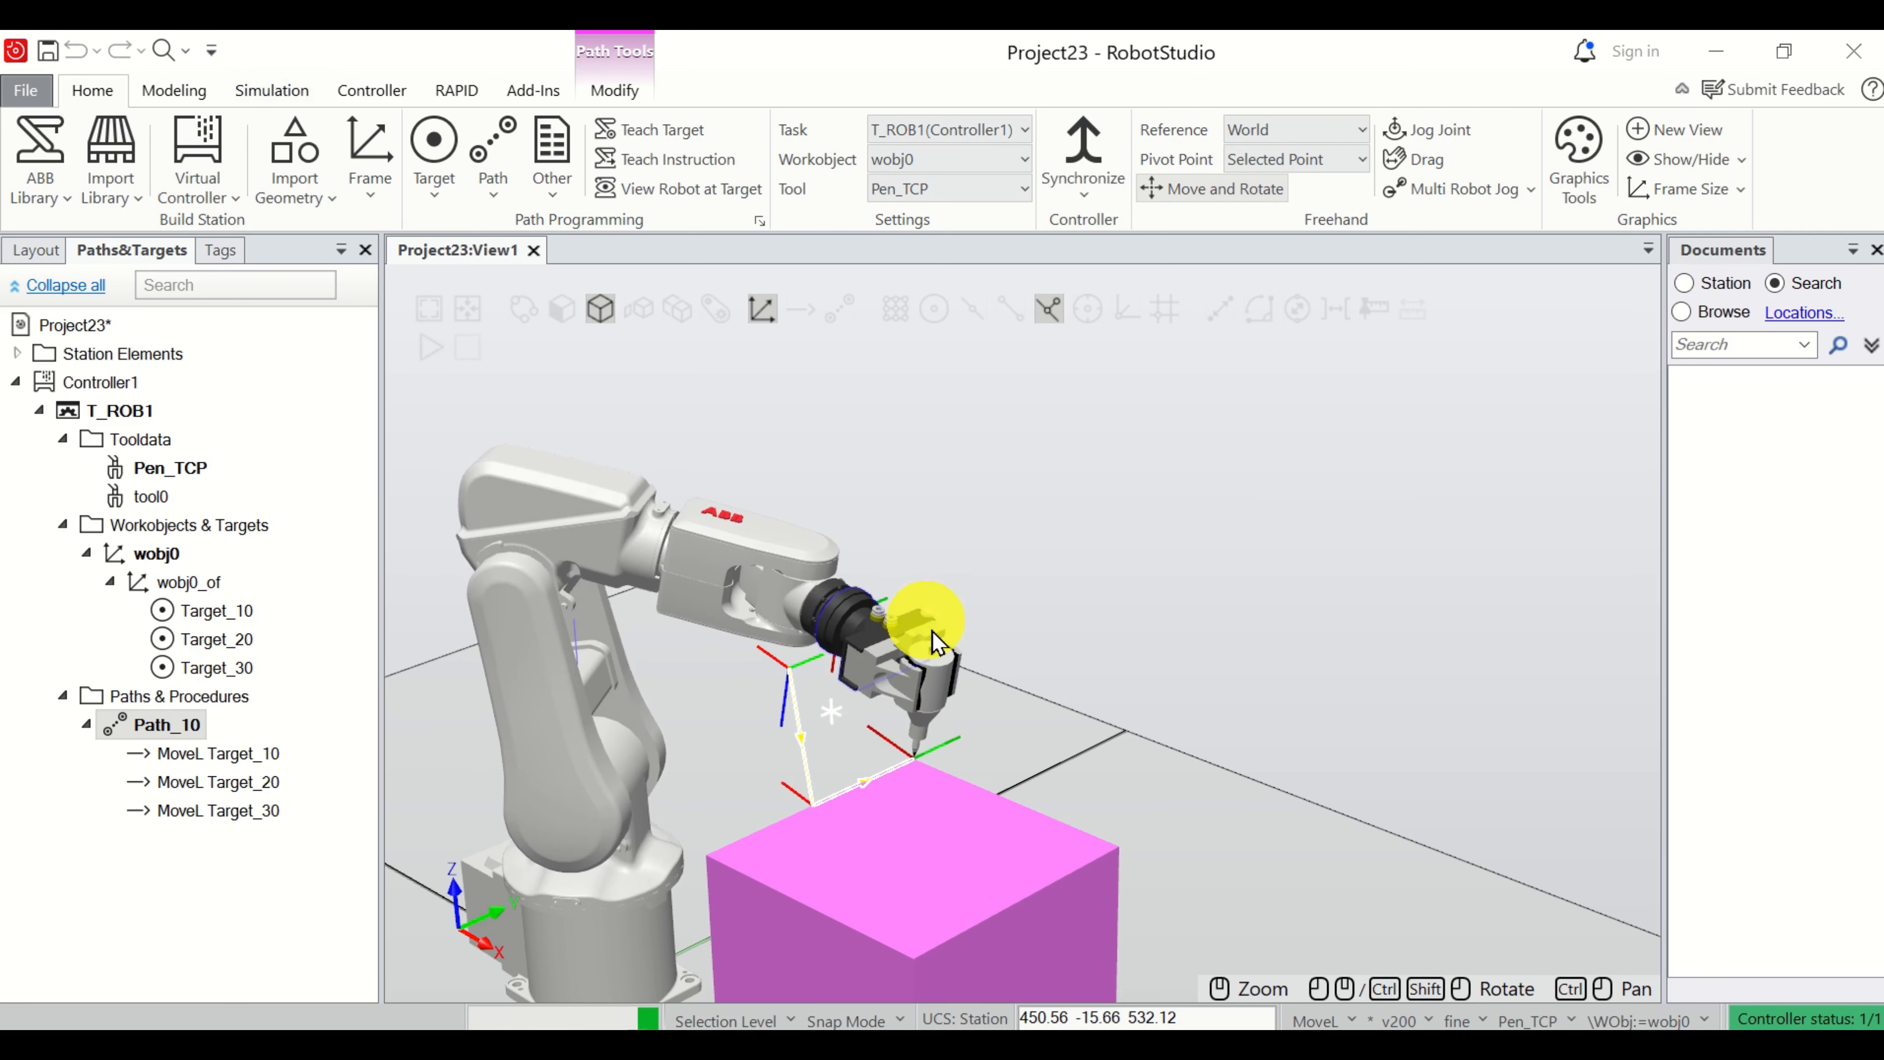
scroll(964, 779, up, 4)
scroll(969, 781, up, 4)
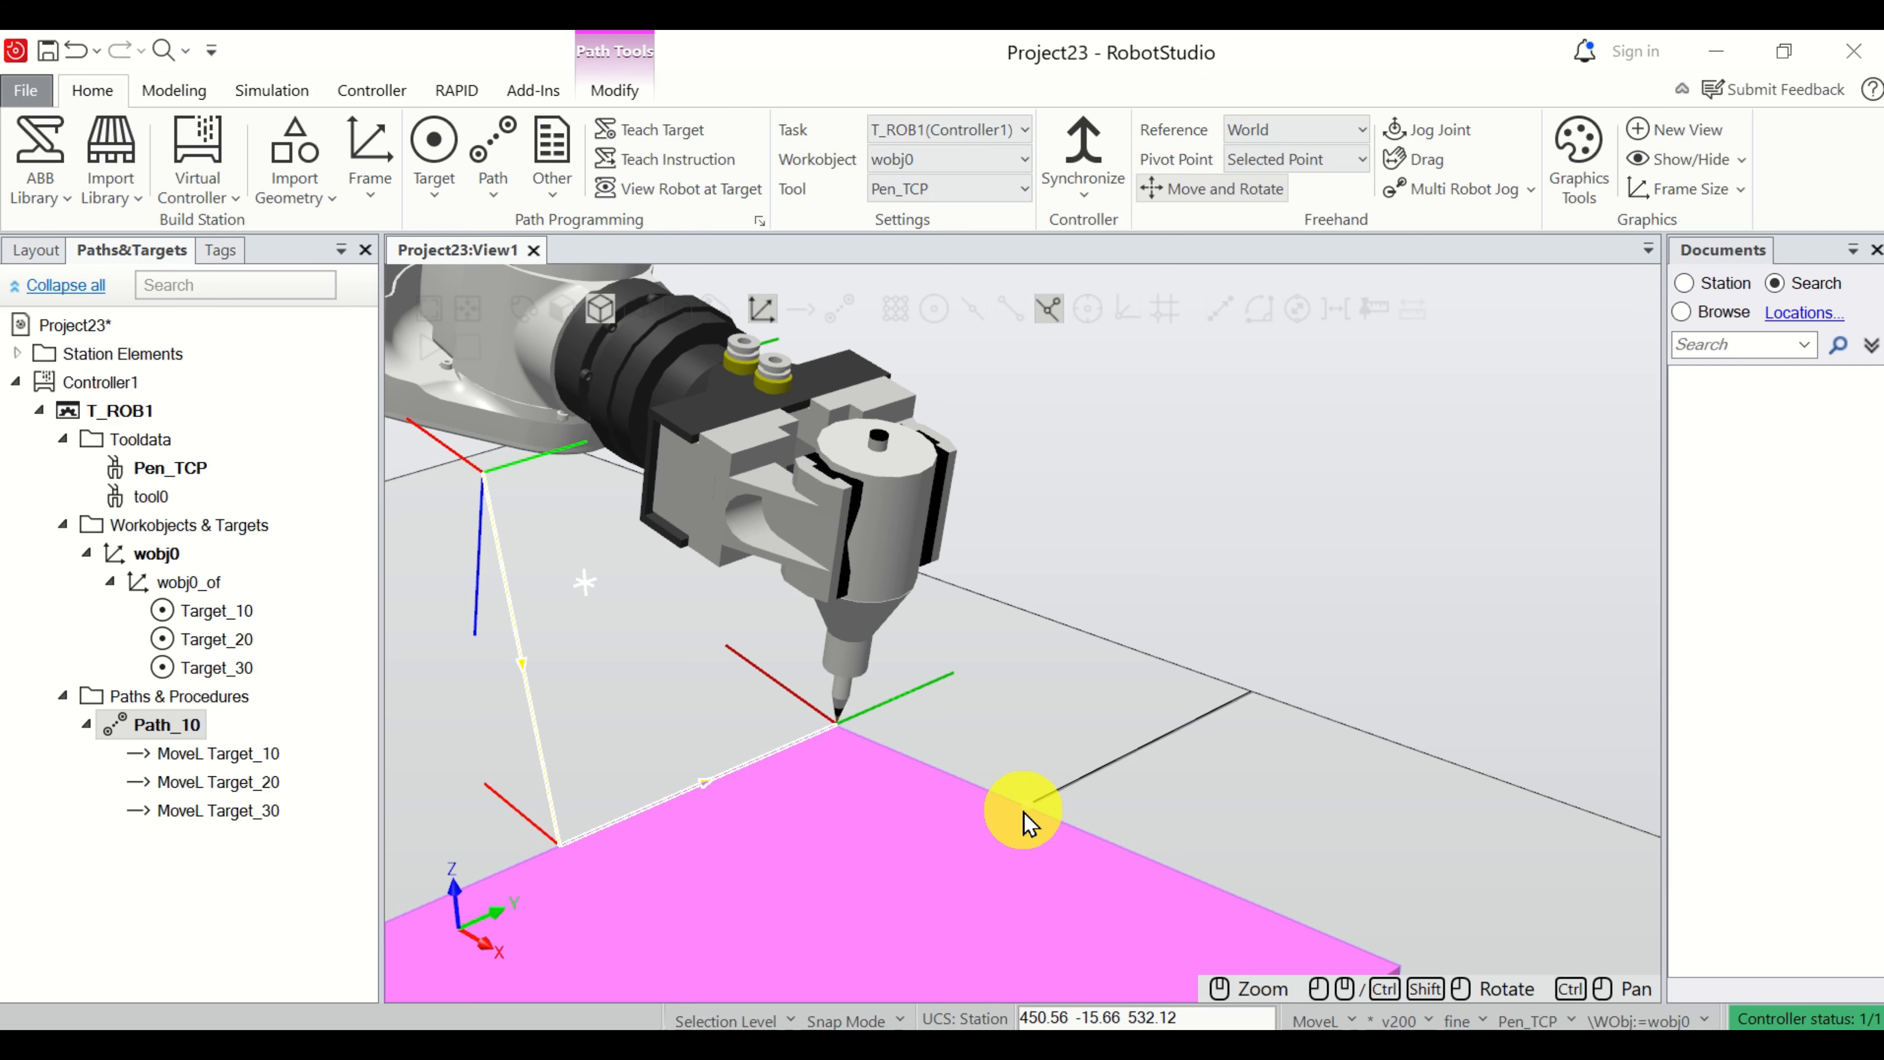
Jog the pen about 95 mm along X to the box's next top corner and teach a fourth move instruction there, accepting wobj0.
scroll(883, 605, down, 3)
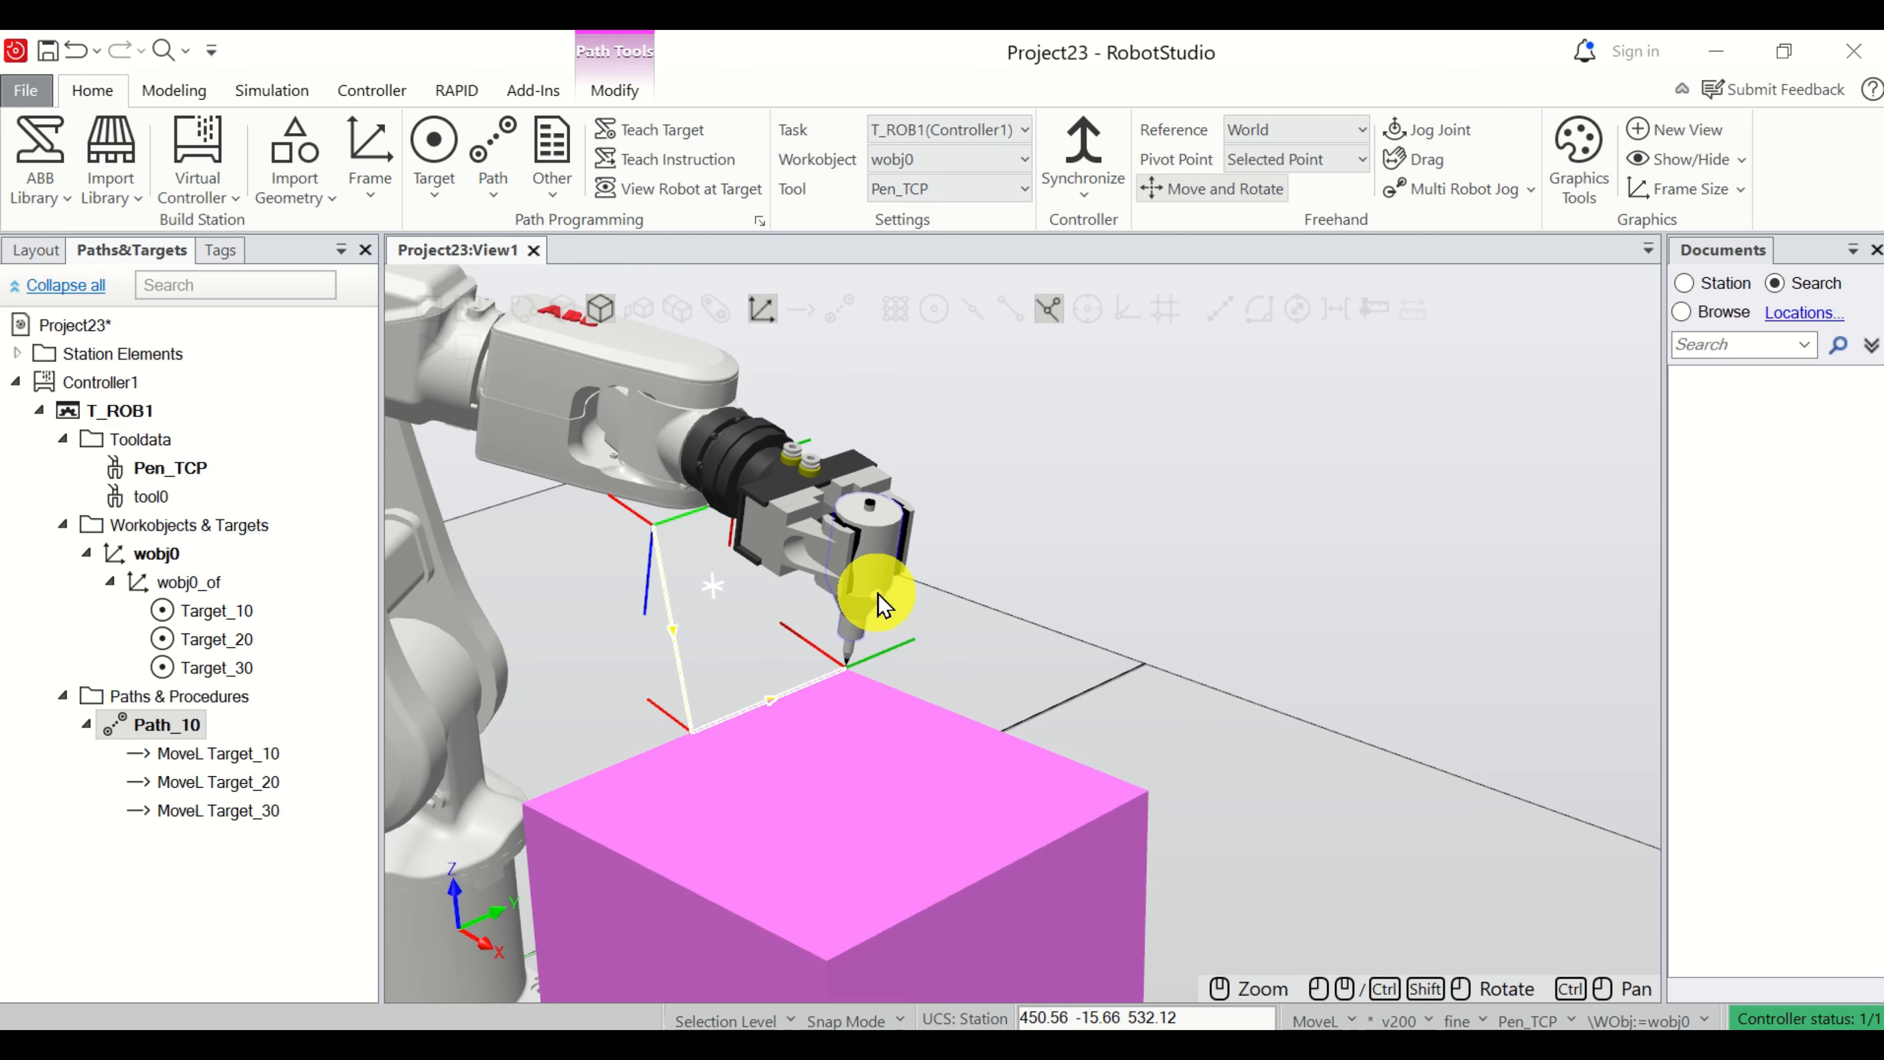
click(888, 566)
scroll(903, 655, down, 5)
drag(890, 703, 973, 749)
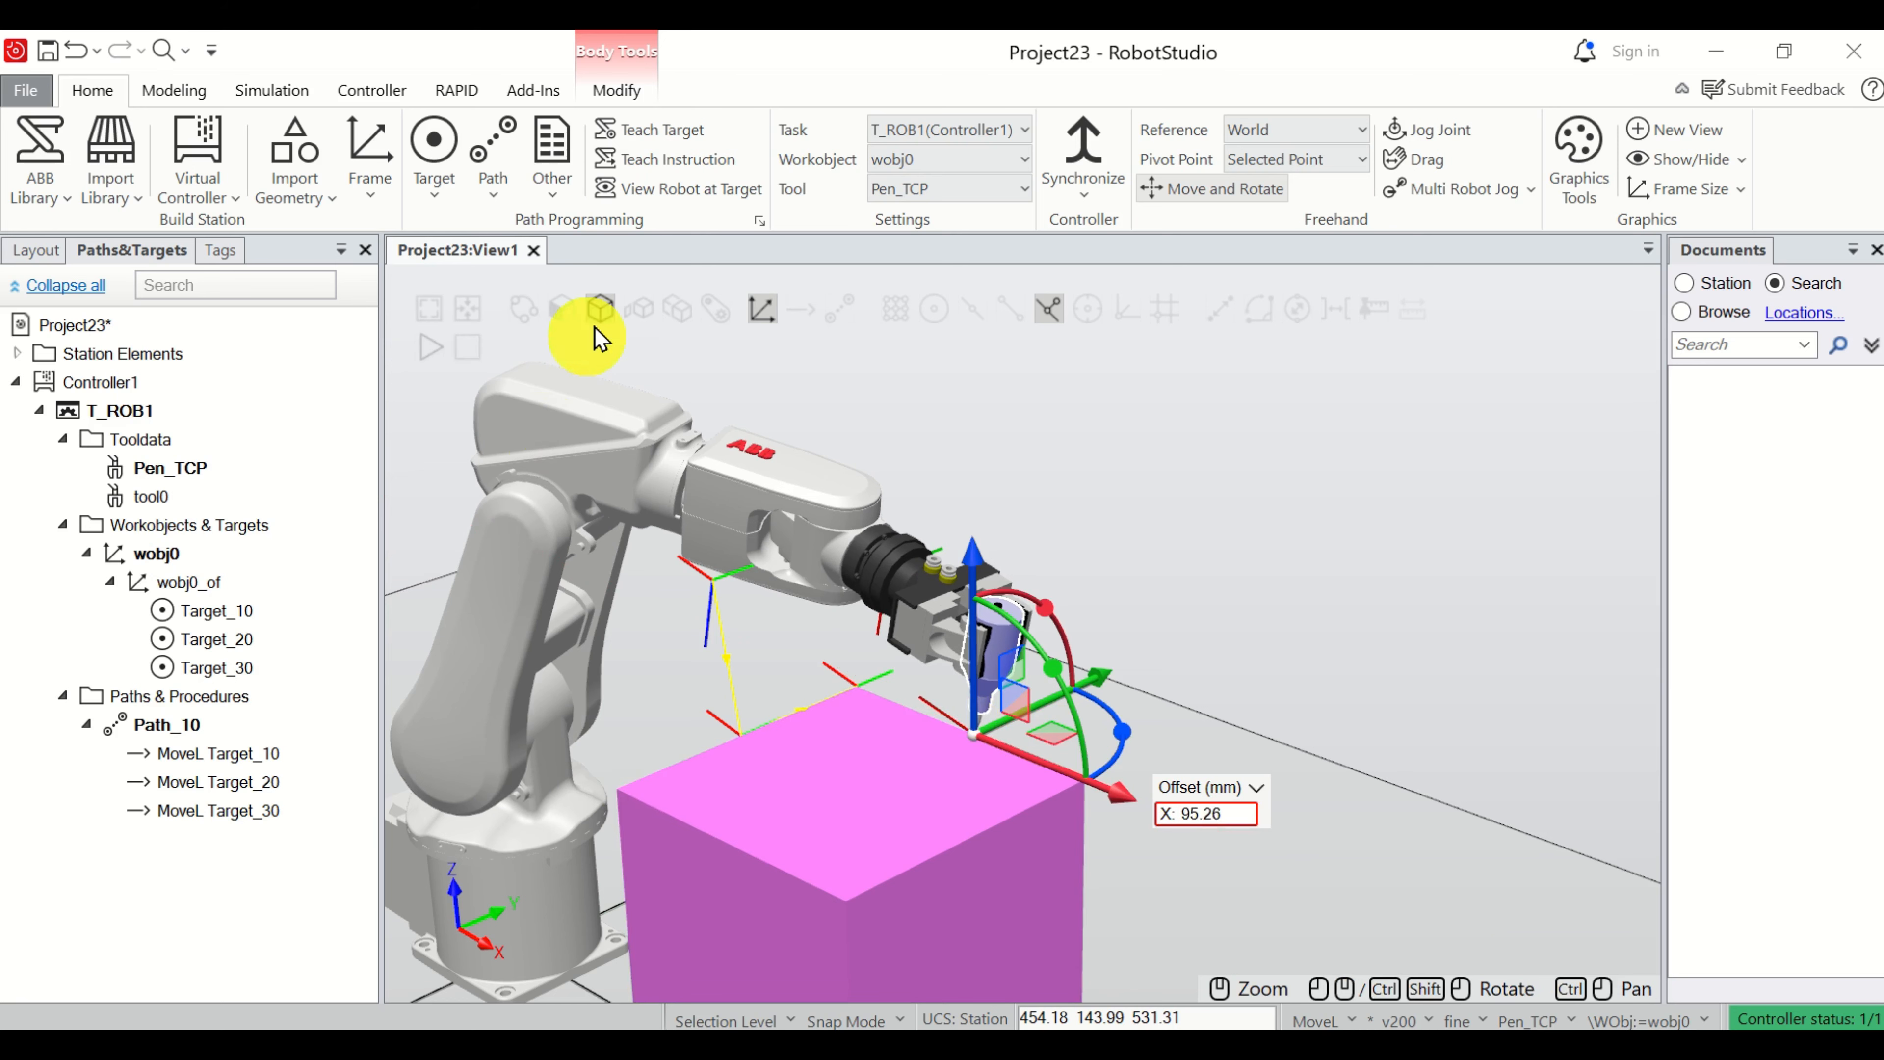
click(702, 159)
click(1113, 603)
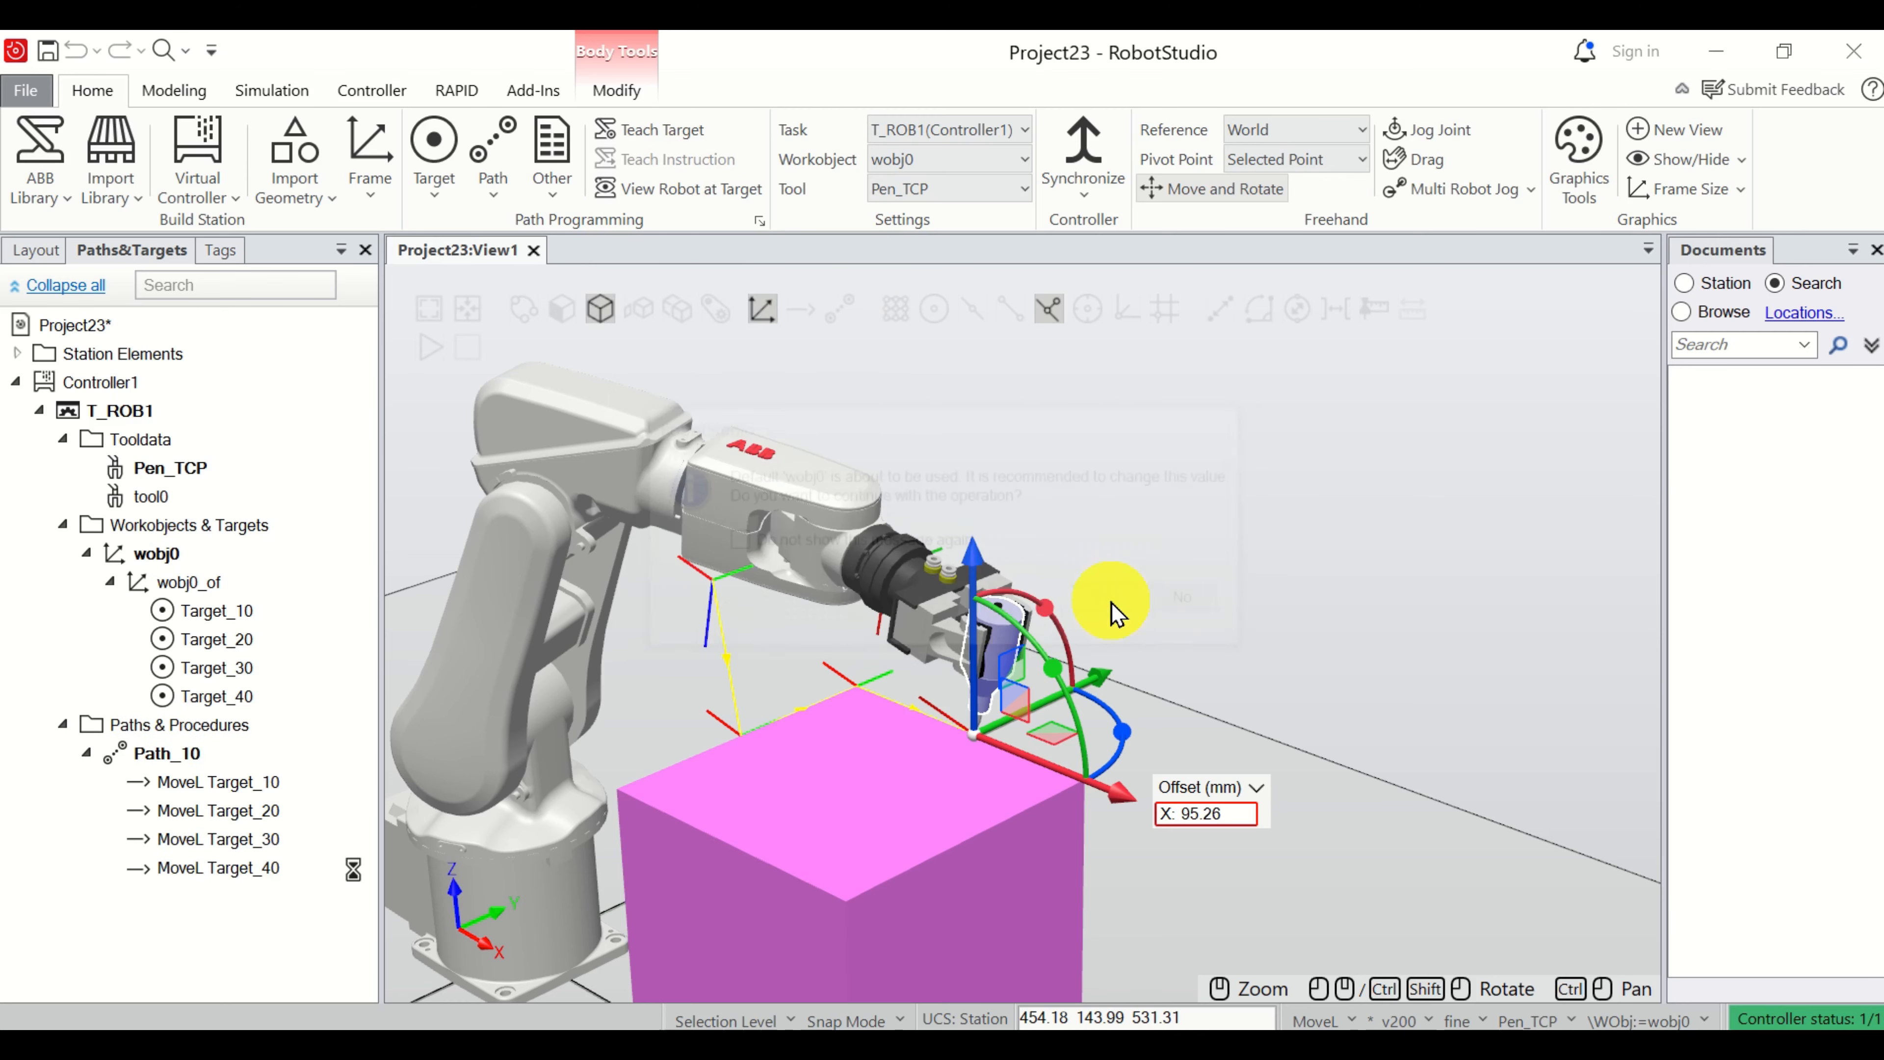
Run the robot along Path_10 to check the motion with the fourth target included.
click(197, 761)
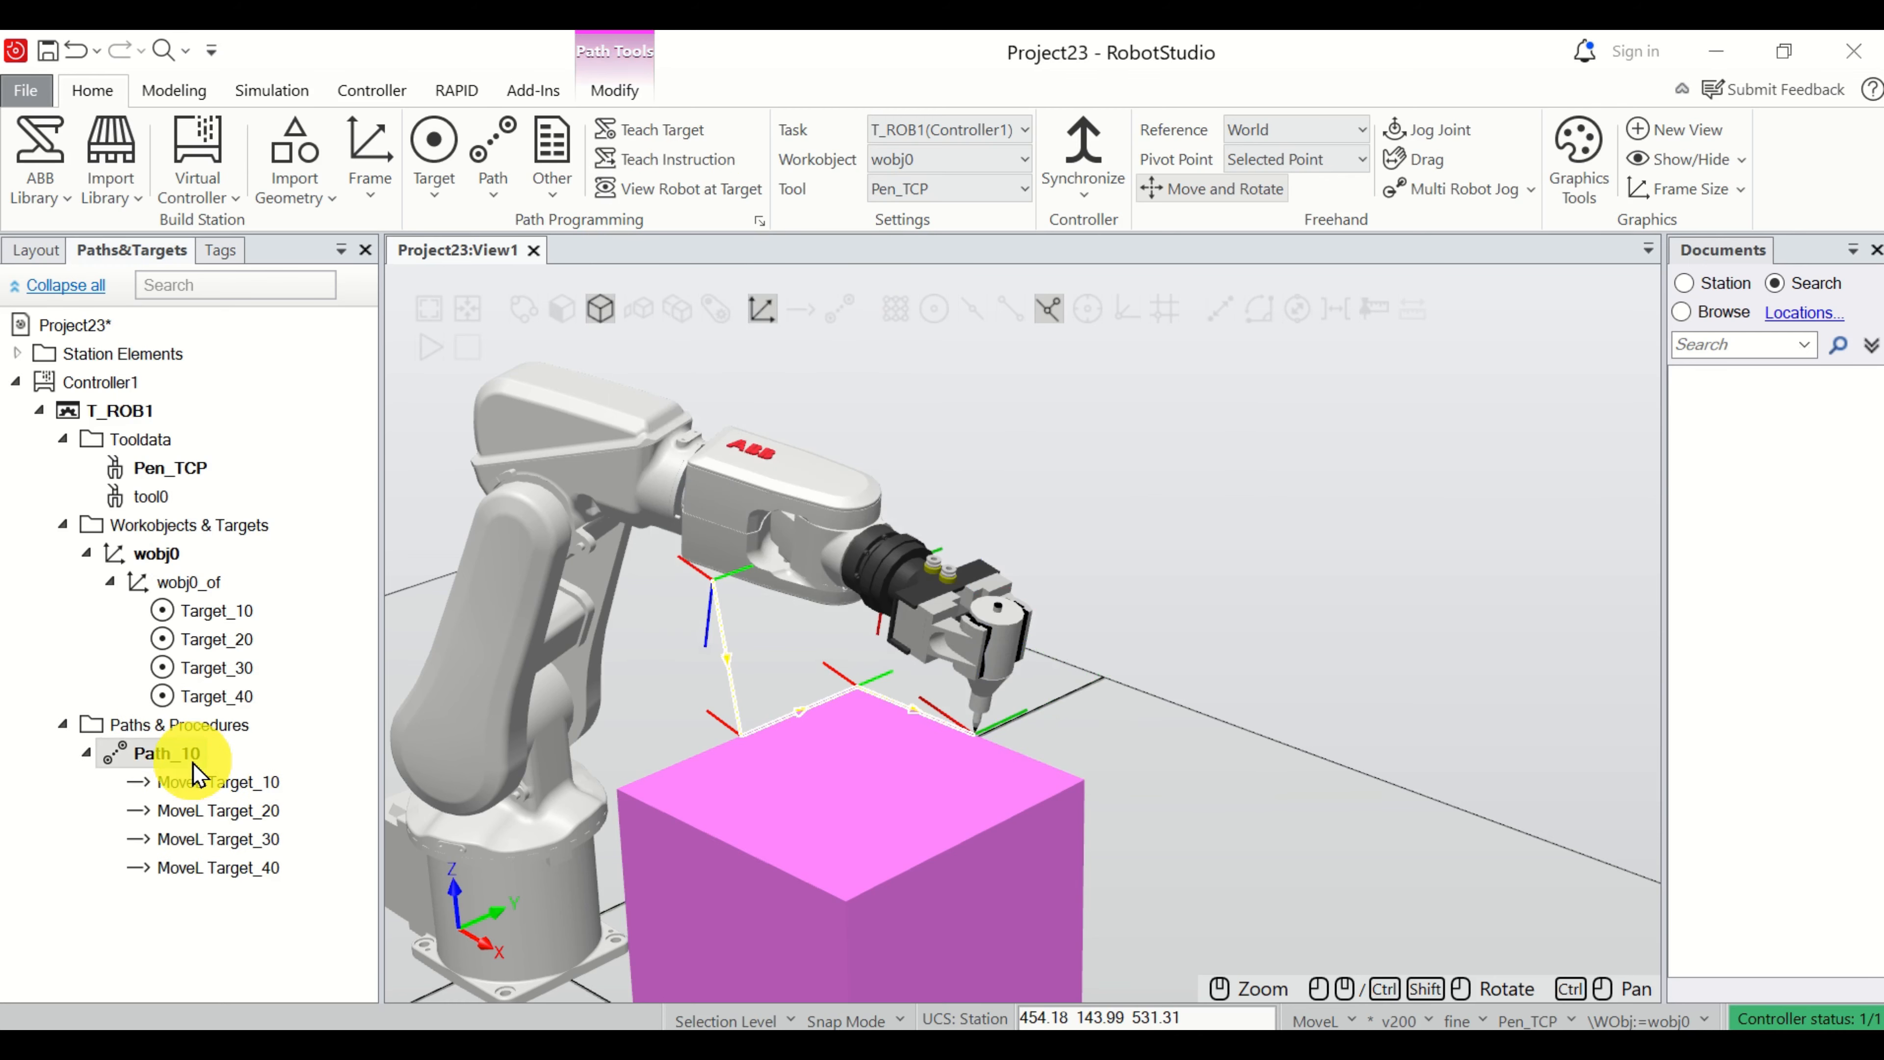
right_click(193, 762)
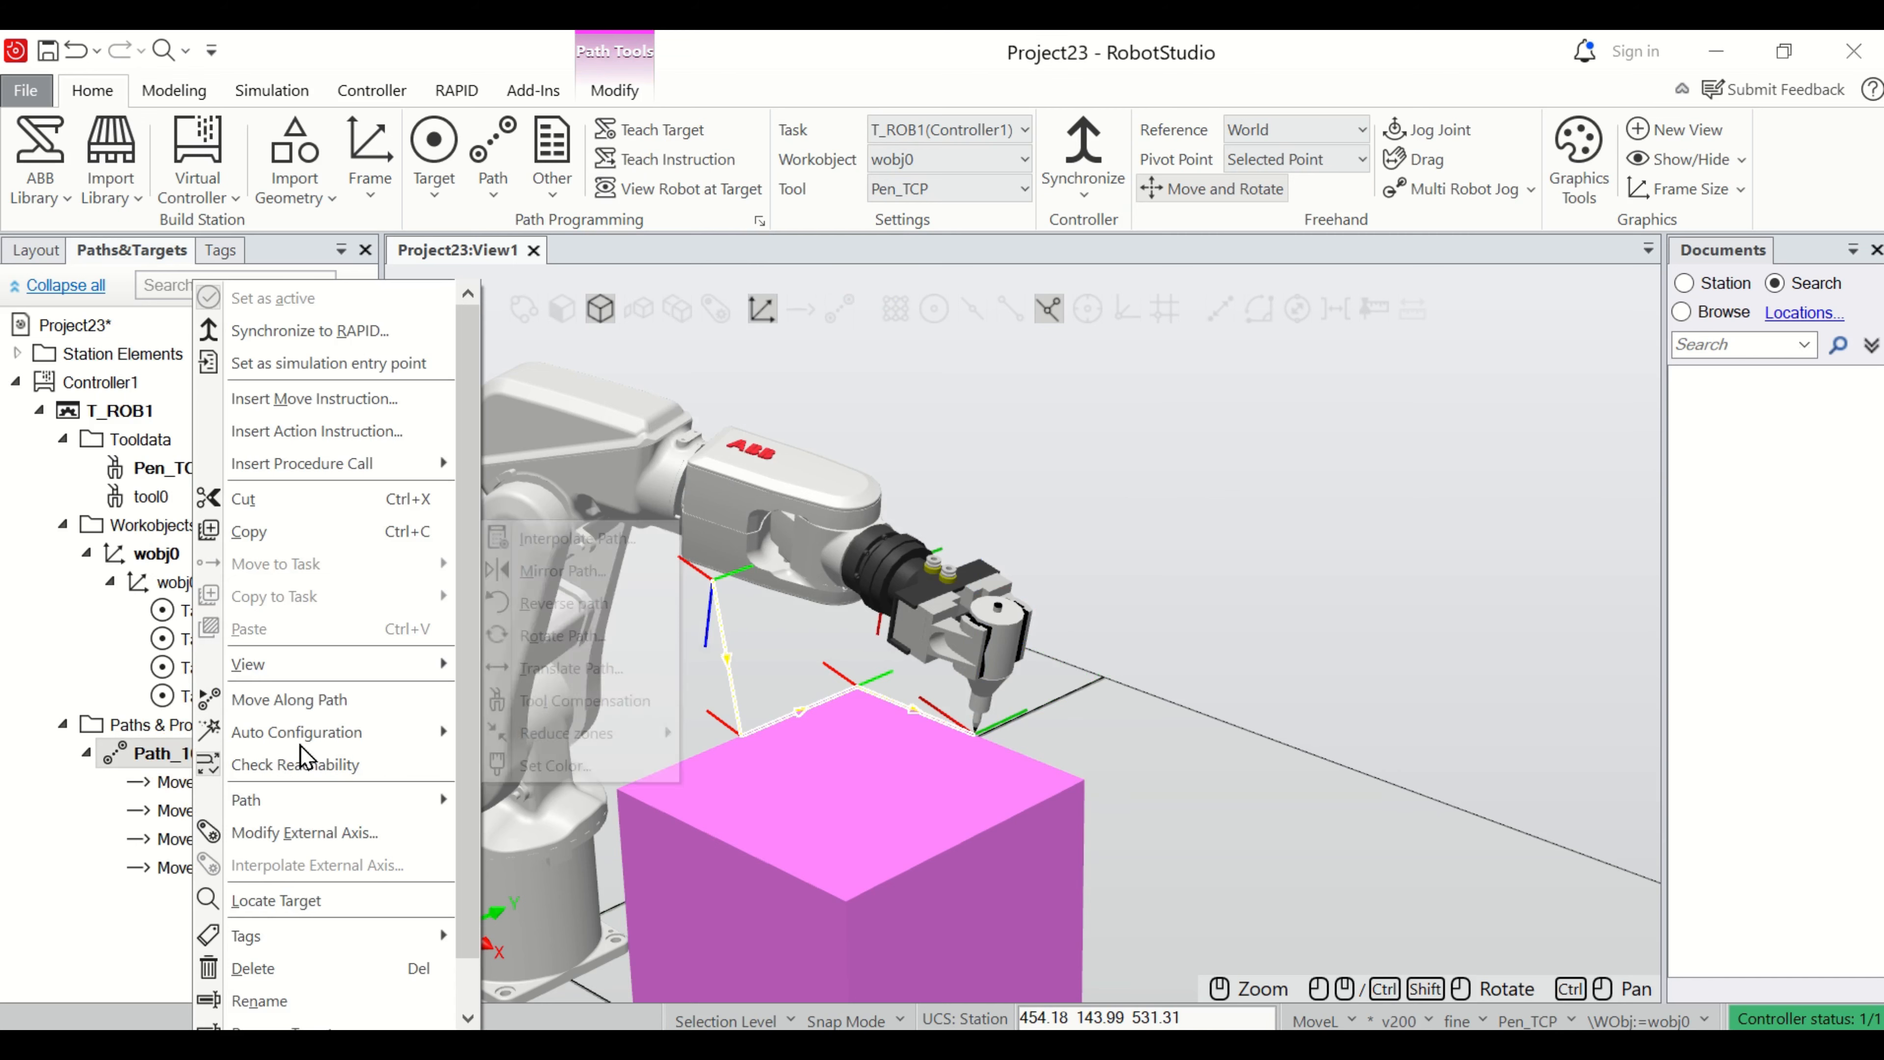
click(290, 699)
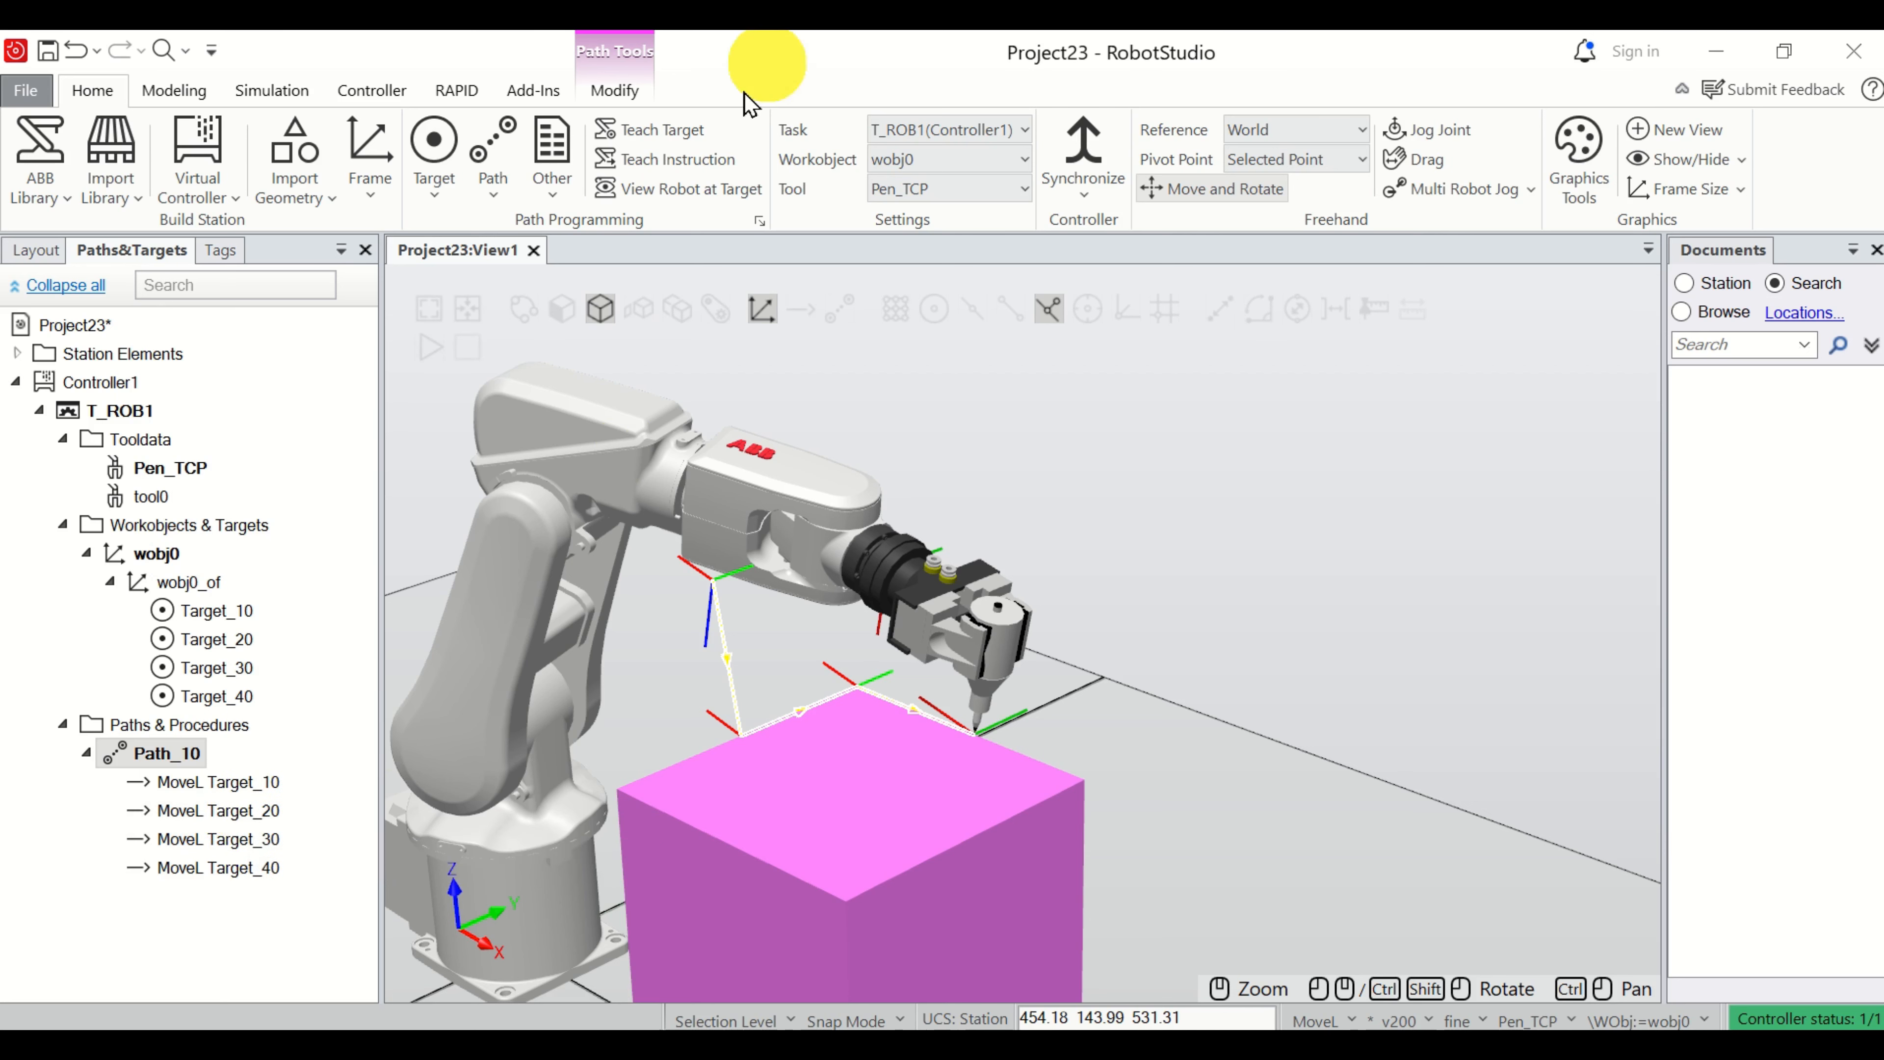
Duplicate the MoveL Target_20 instruction with a new target and place the copy after MoveL Target_40 in Path_10.
click(261, 829)
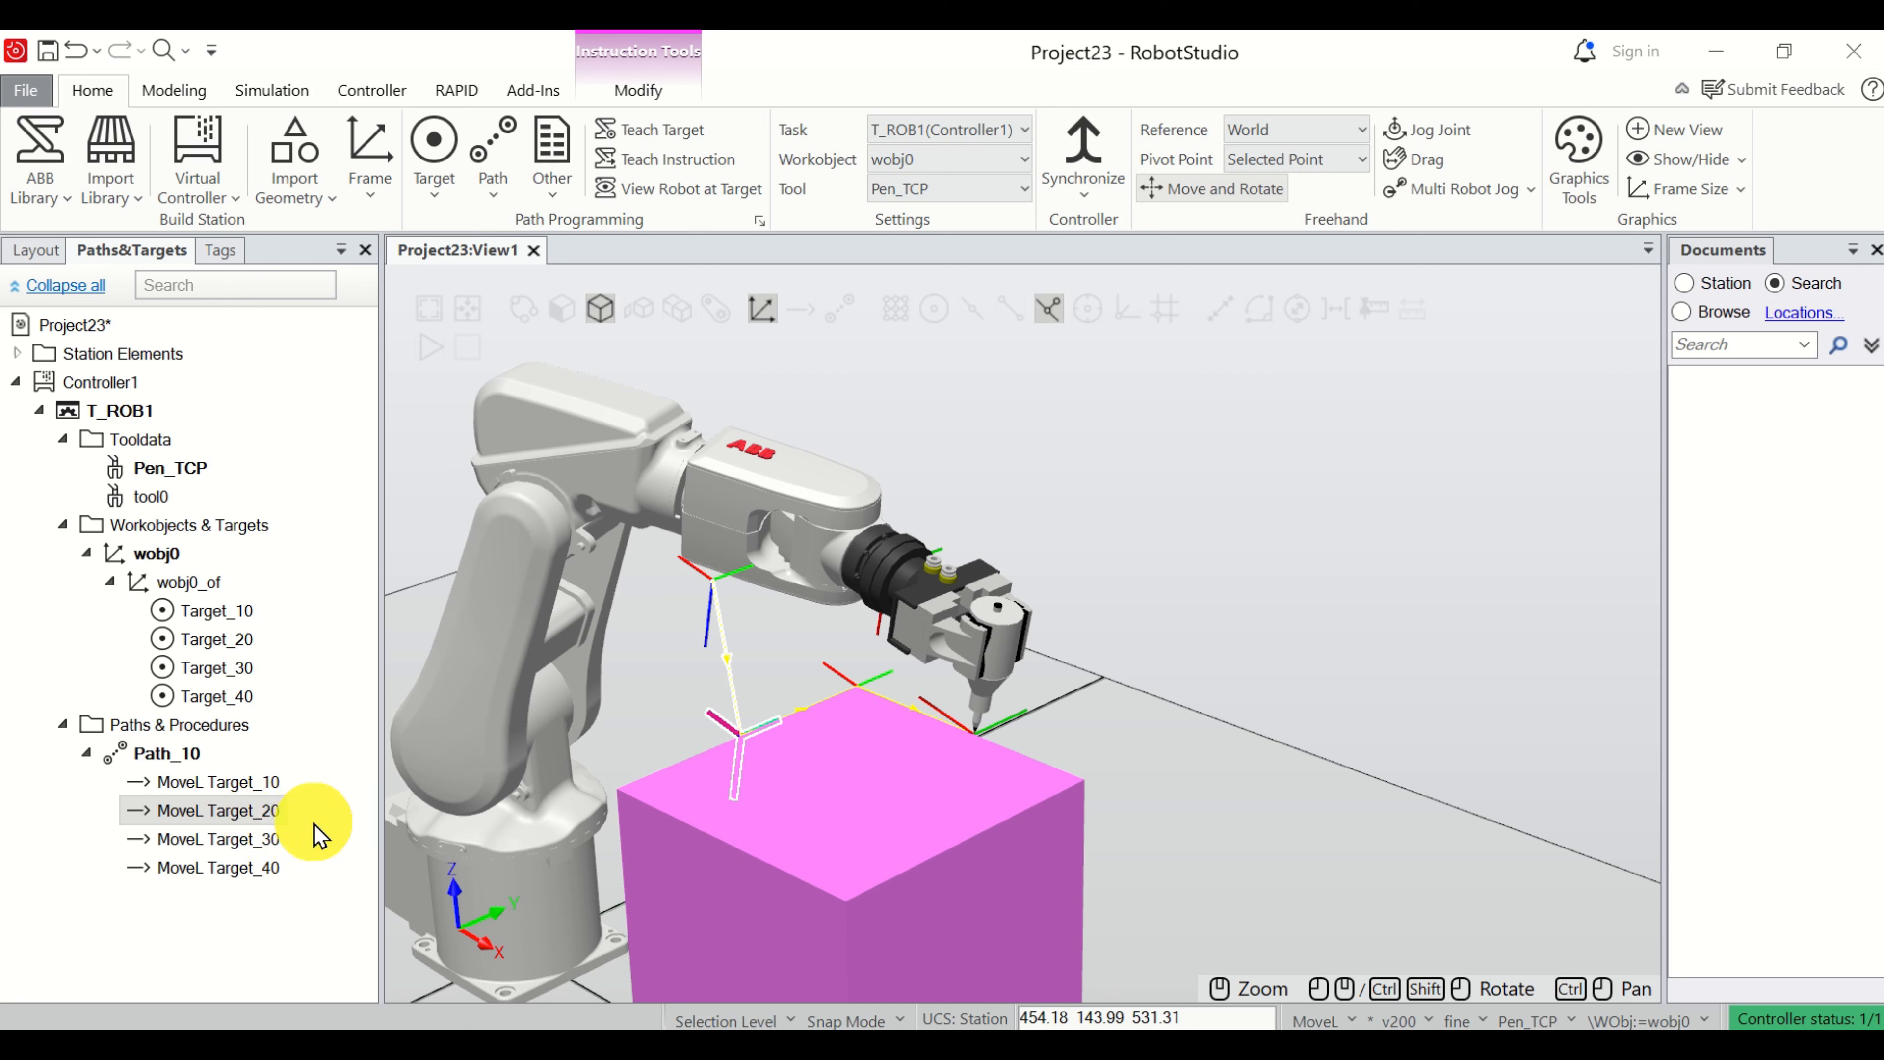
key(ctrl+v)
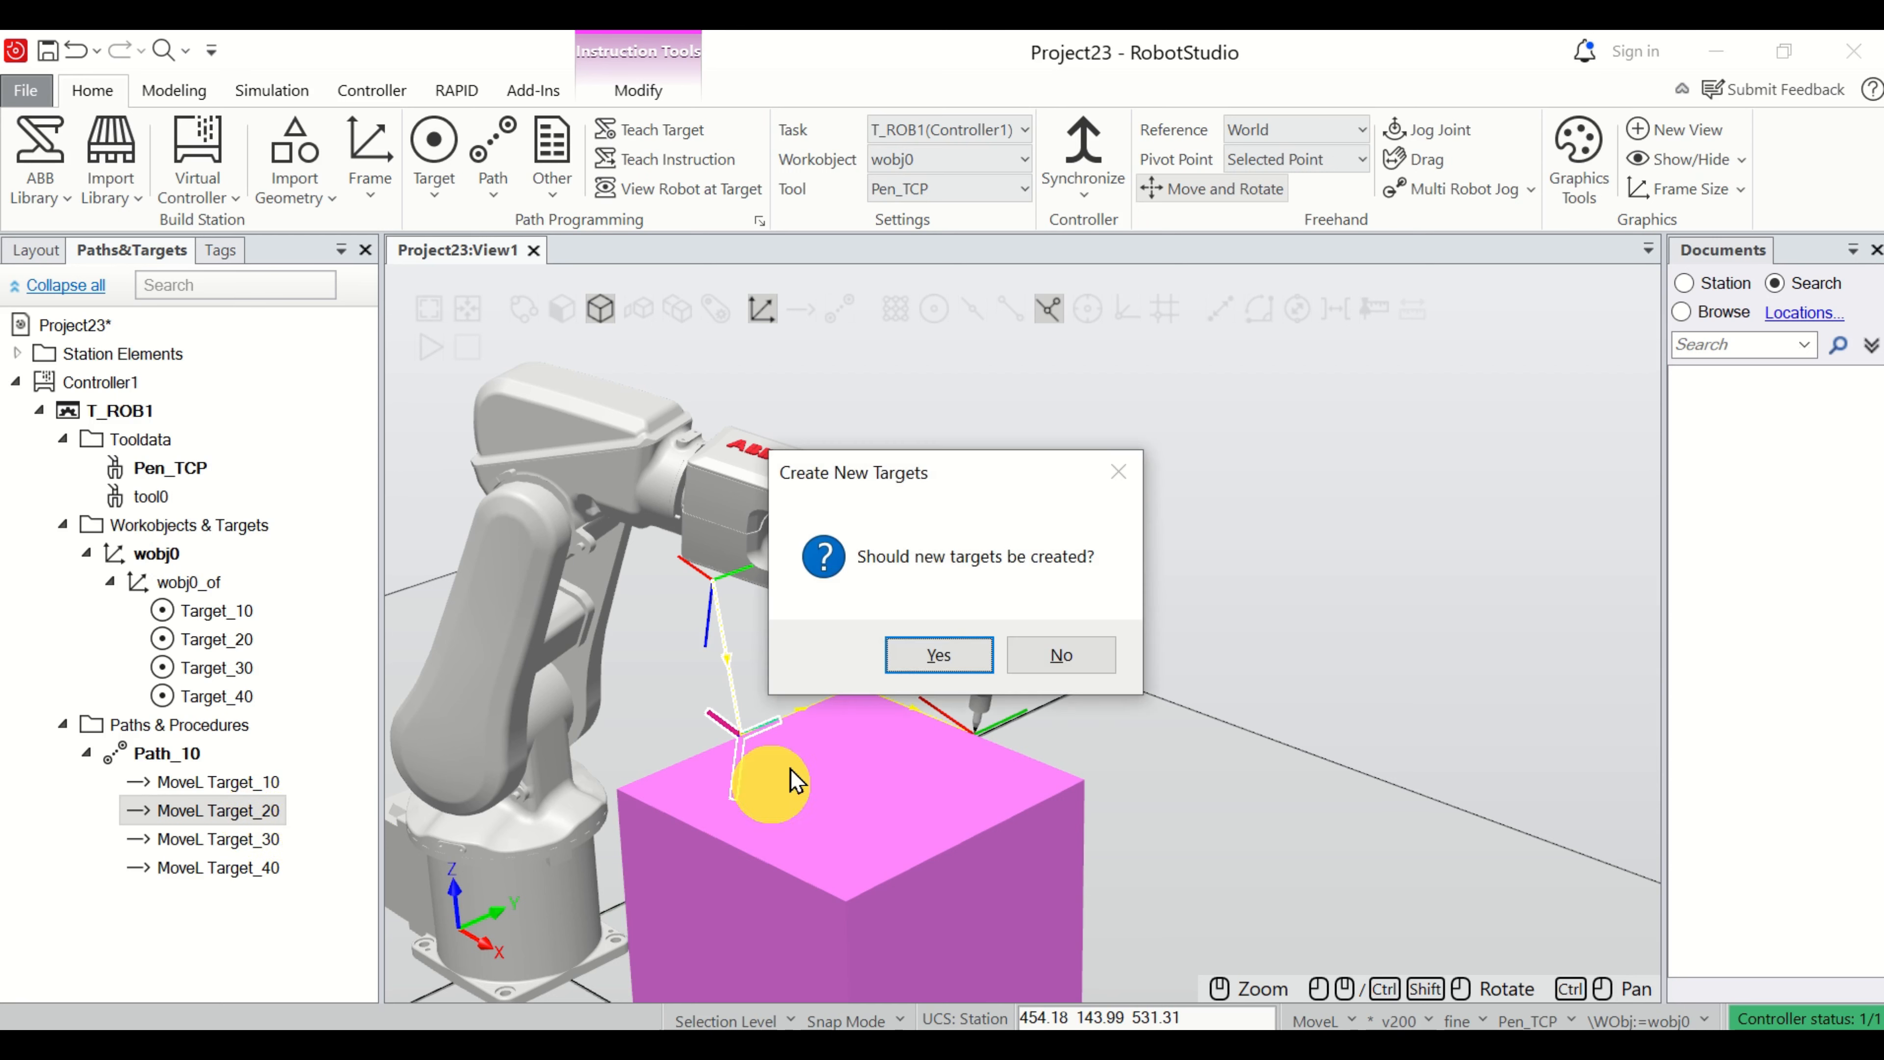
click(957, 668)
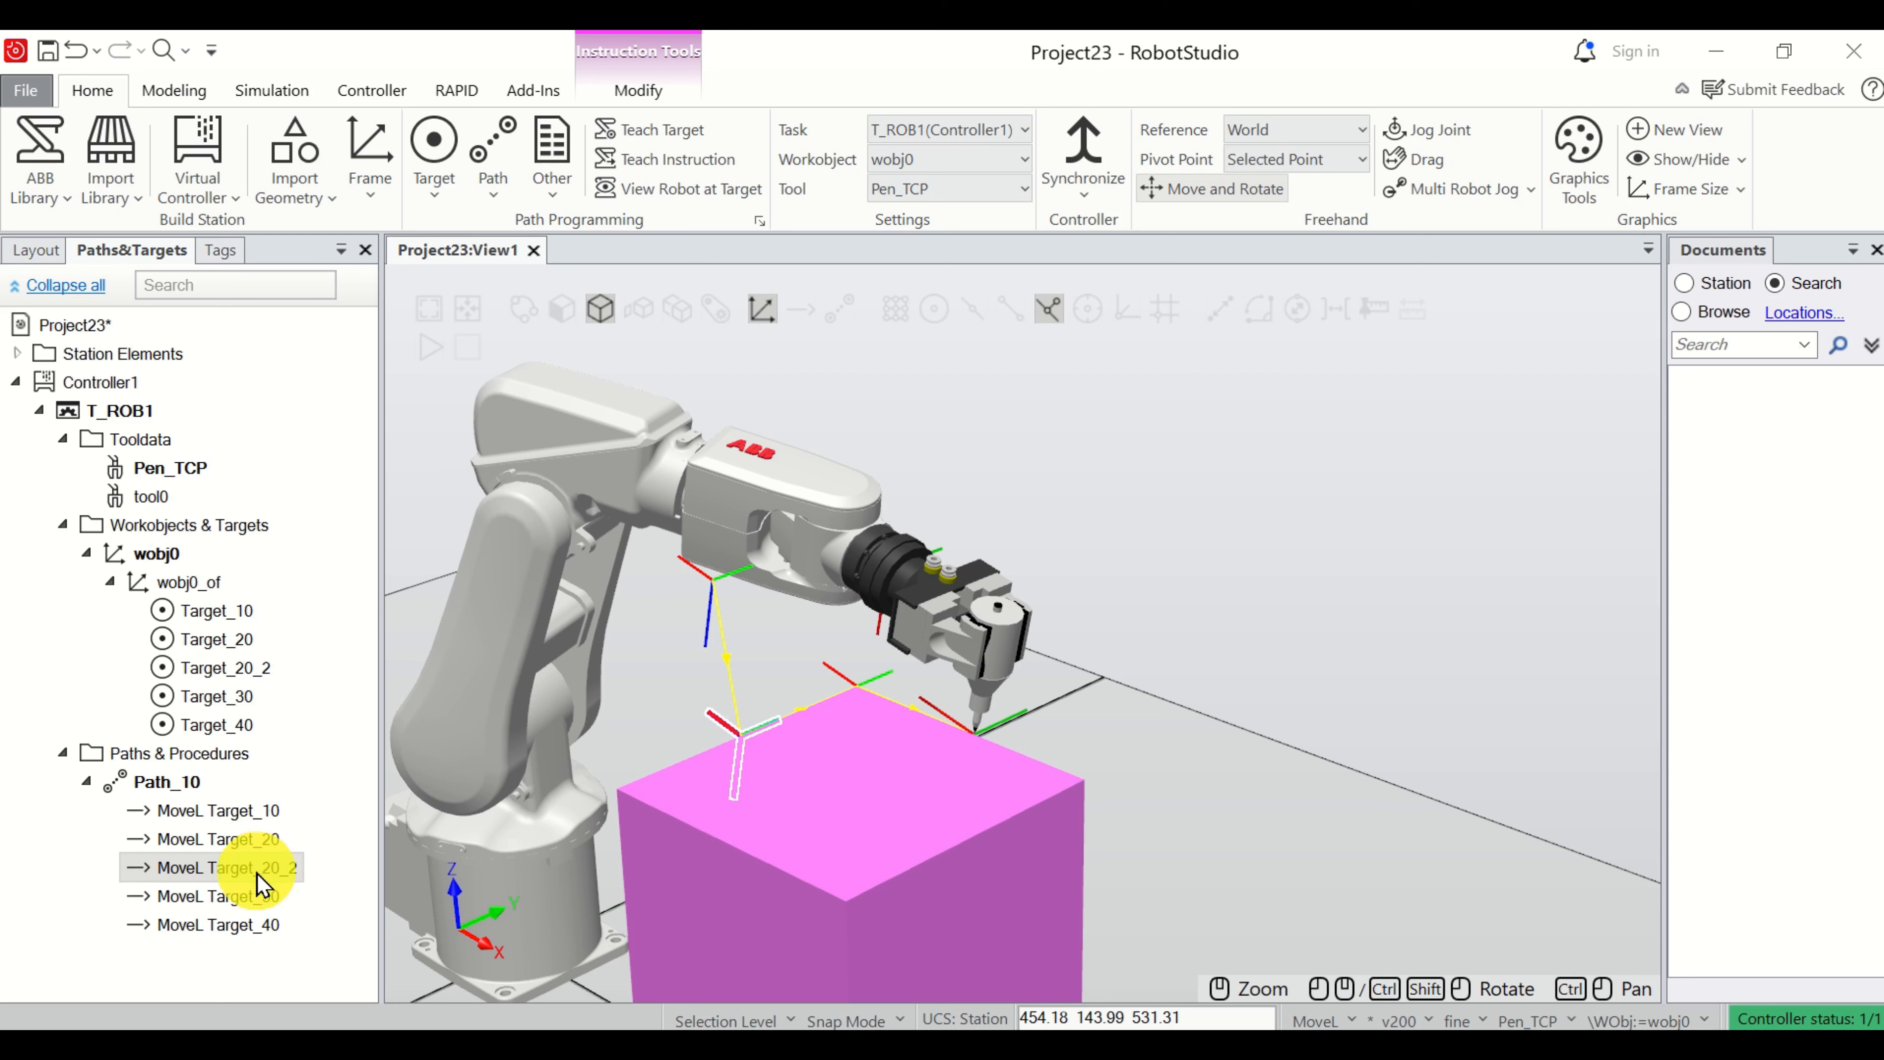
drag(258, 876, 267, 929)
scroll(964, 743, up, 2)
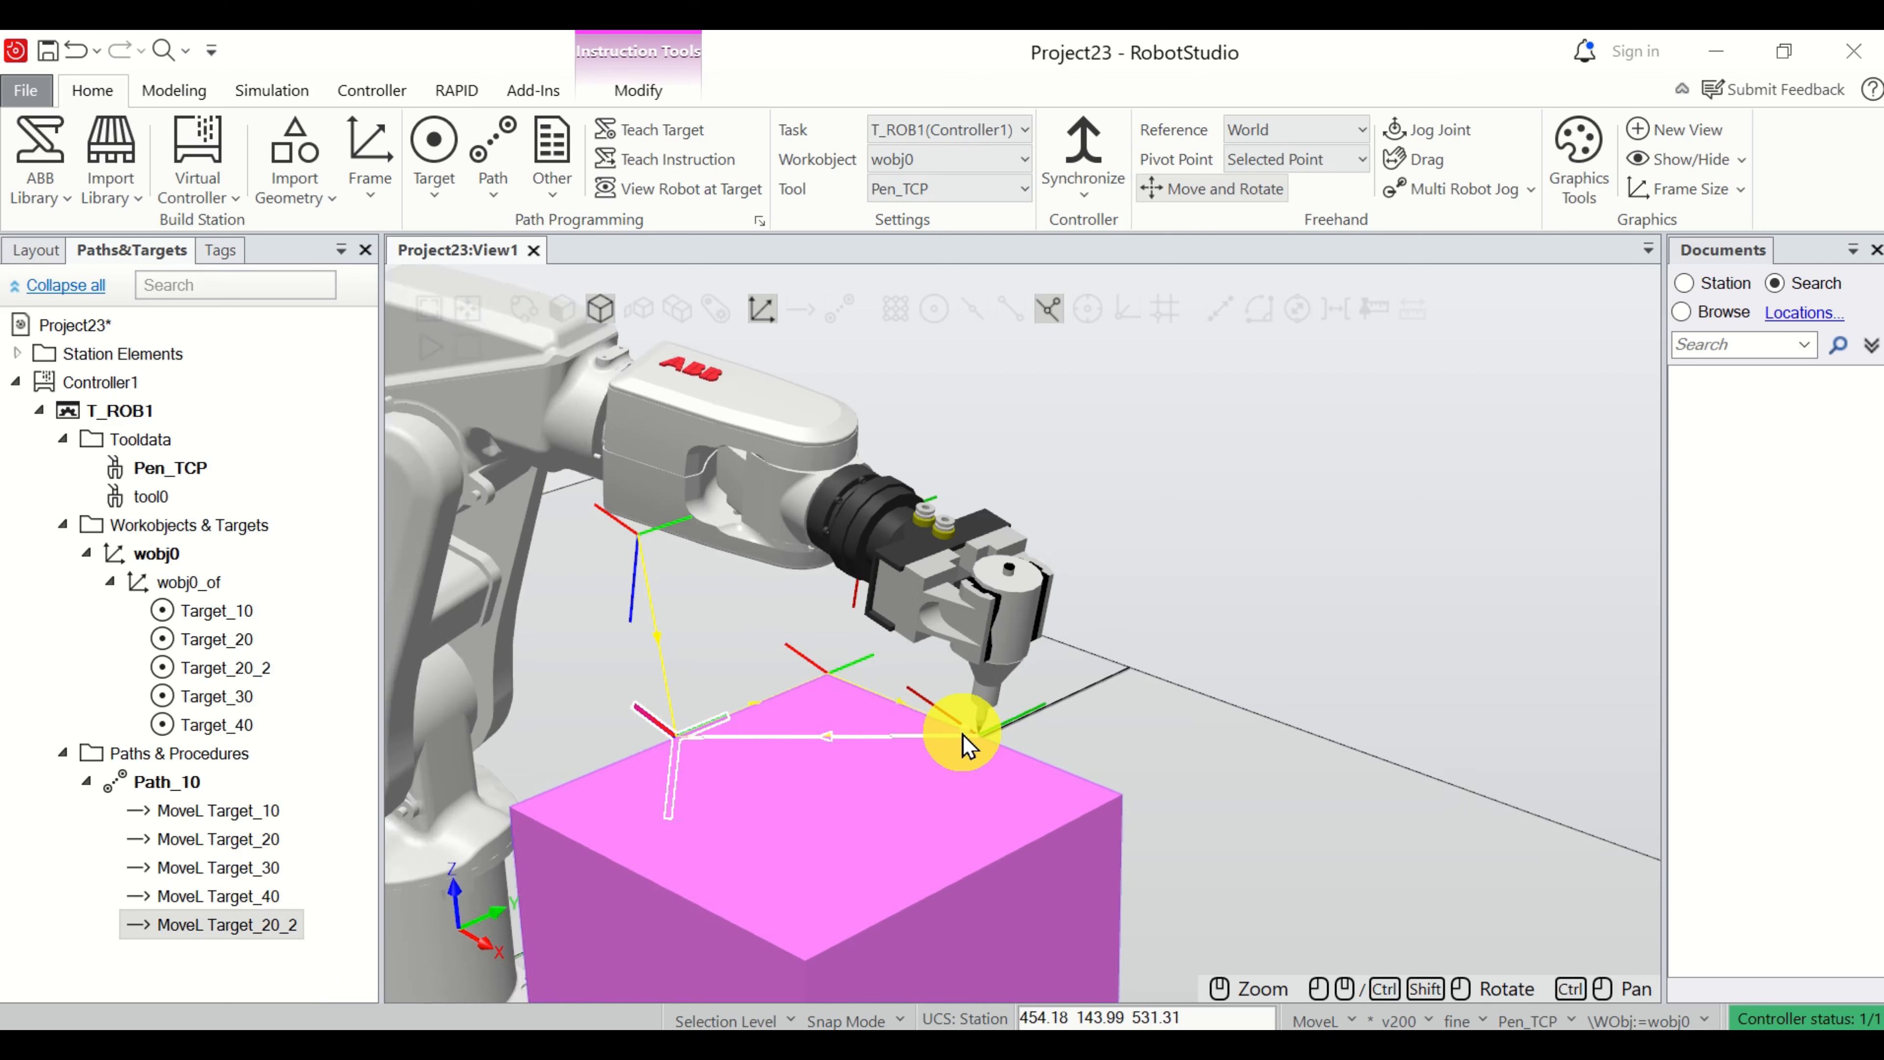
scroll(965, 742, up, 1)
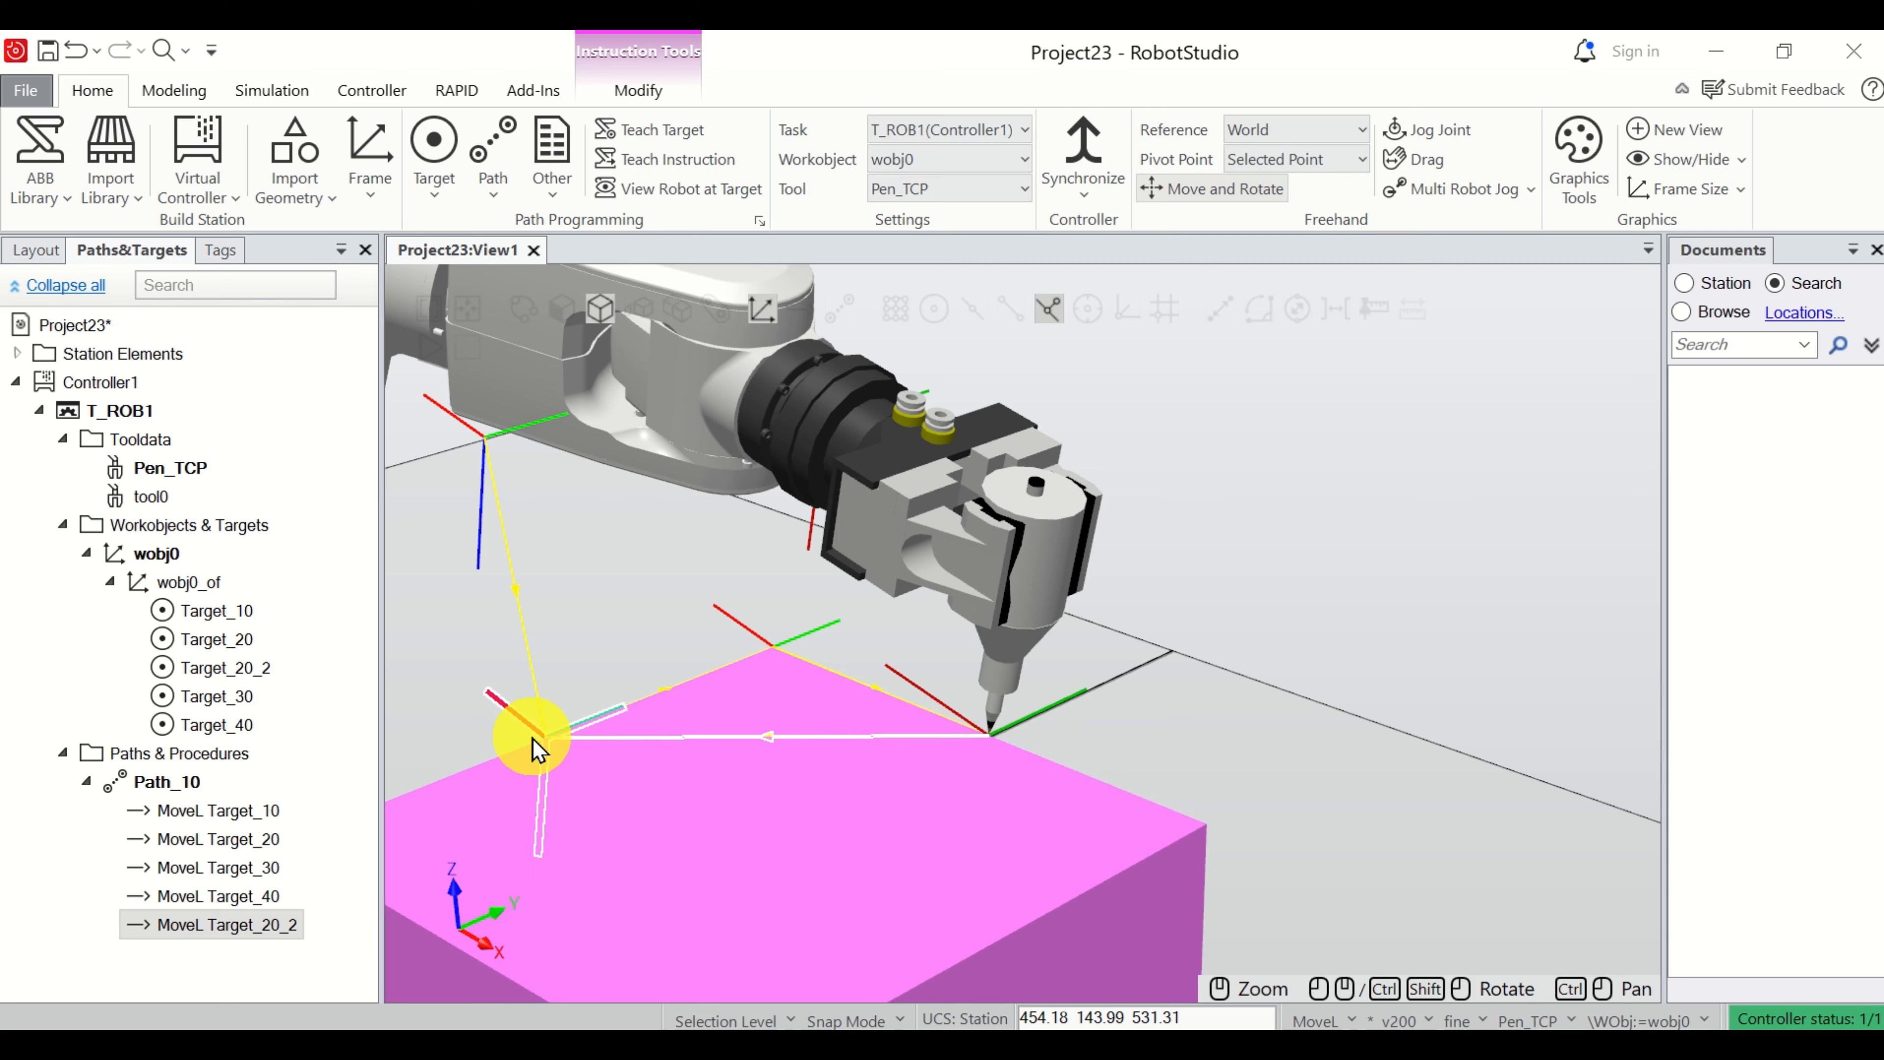
scroll(539, 746, down, 3)
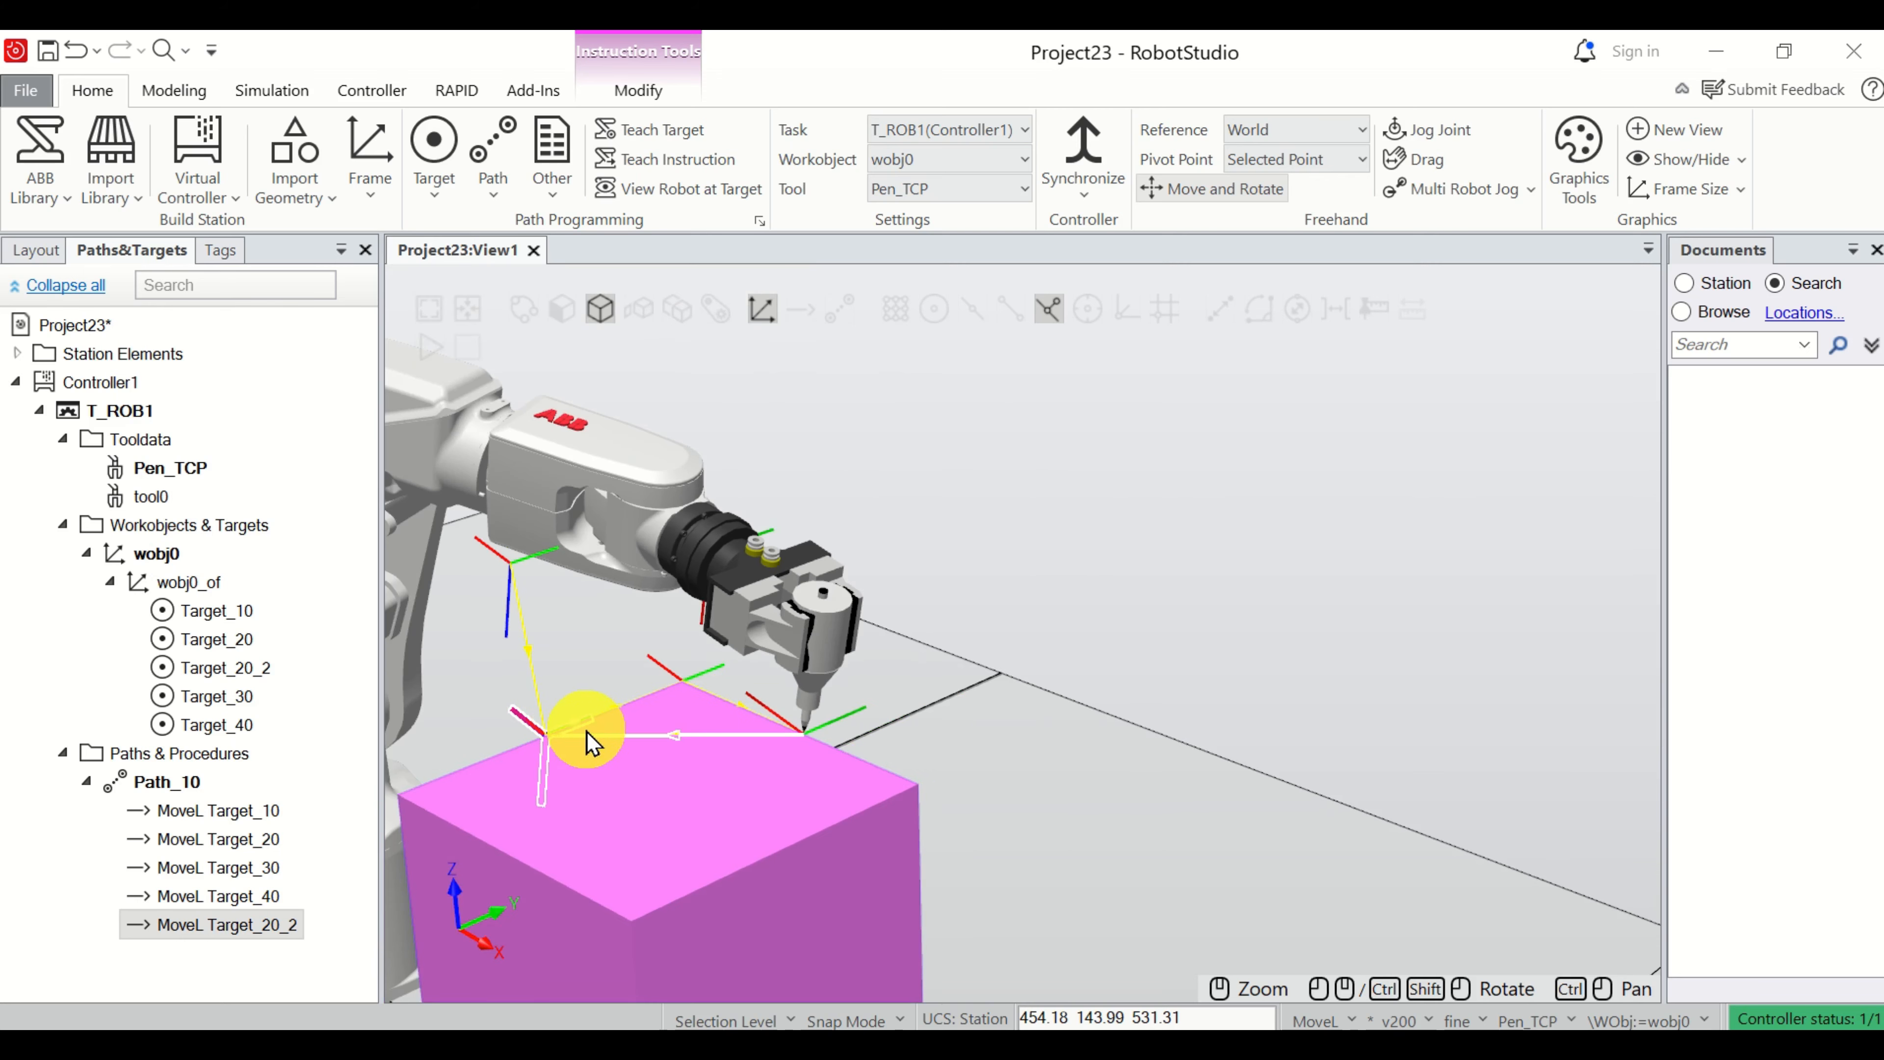
Move the robot along Path_10 to check its return from Target_40 to the first box corner.
click(186, 783)
right_click(187, 785)
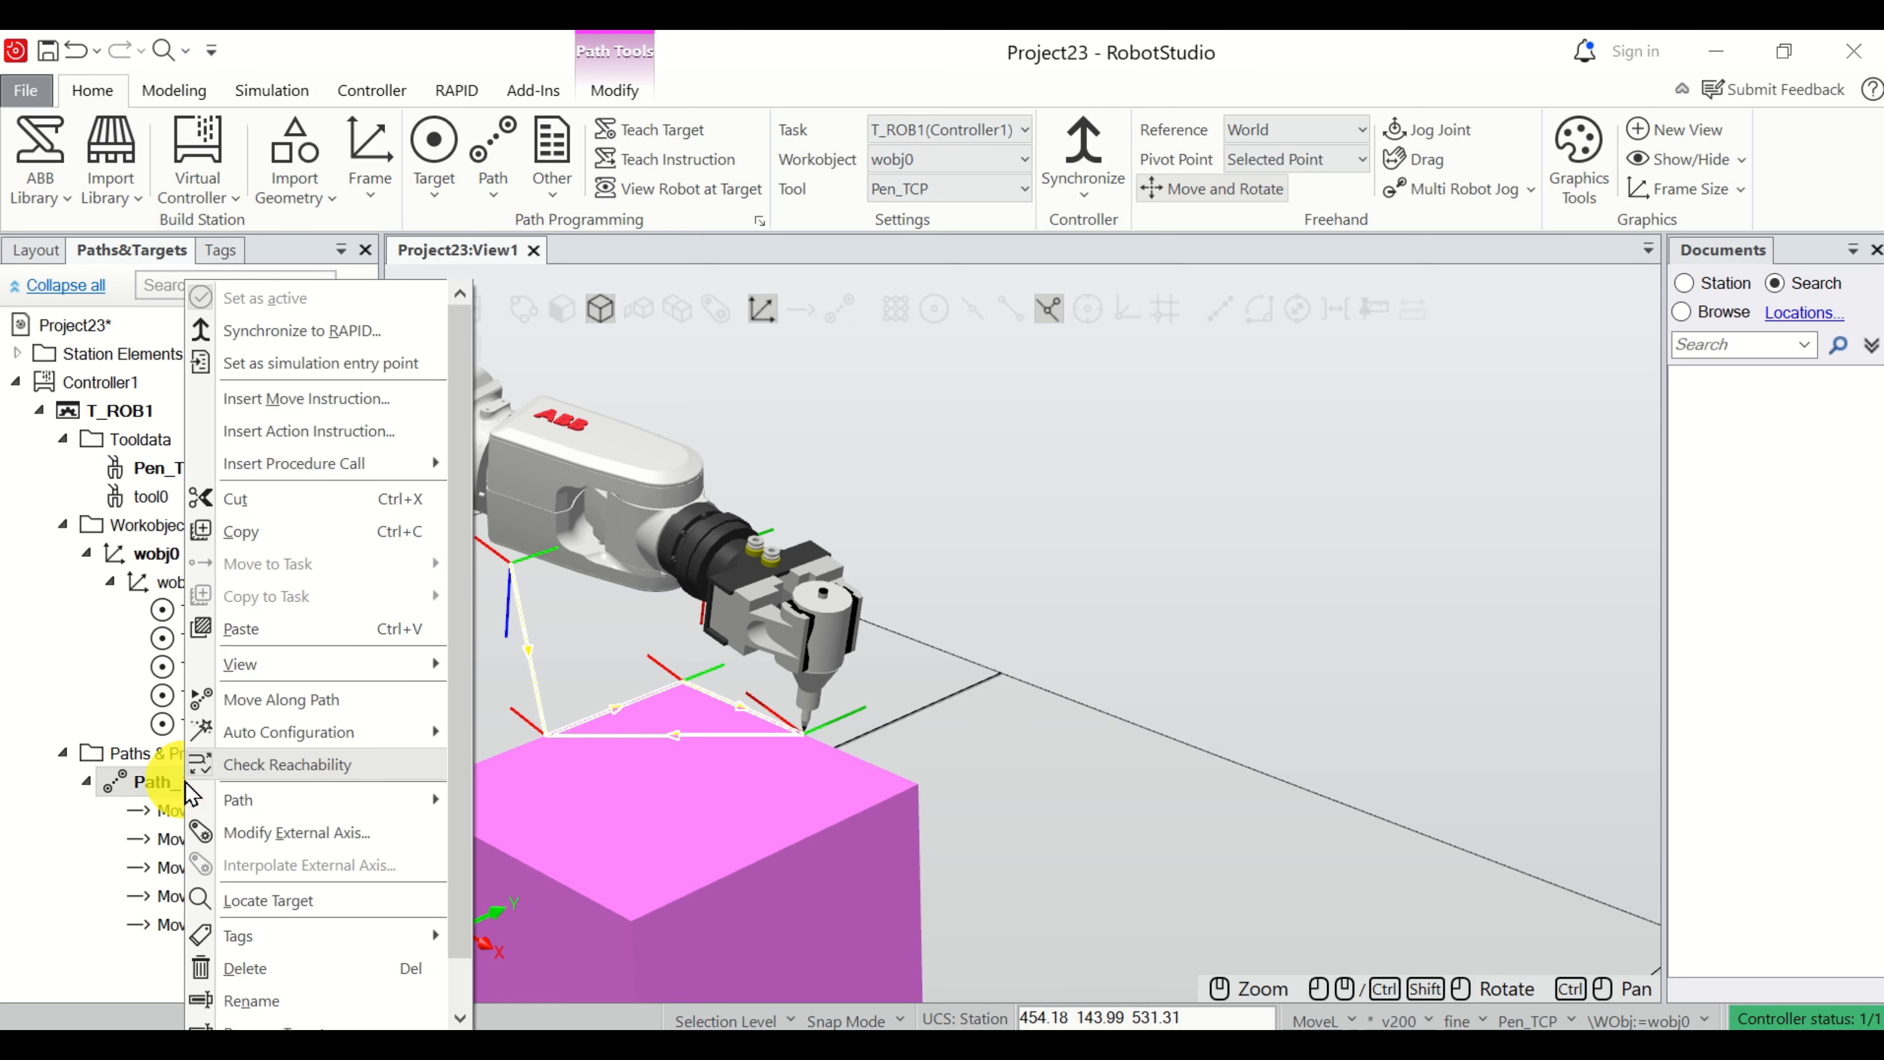
click(297, 705)
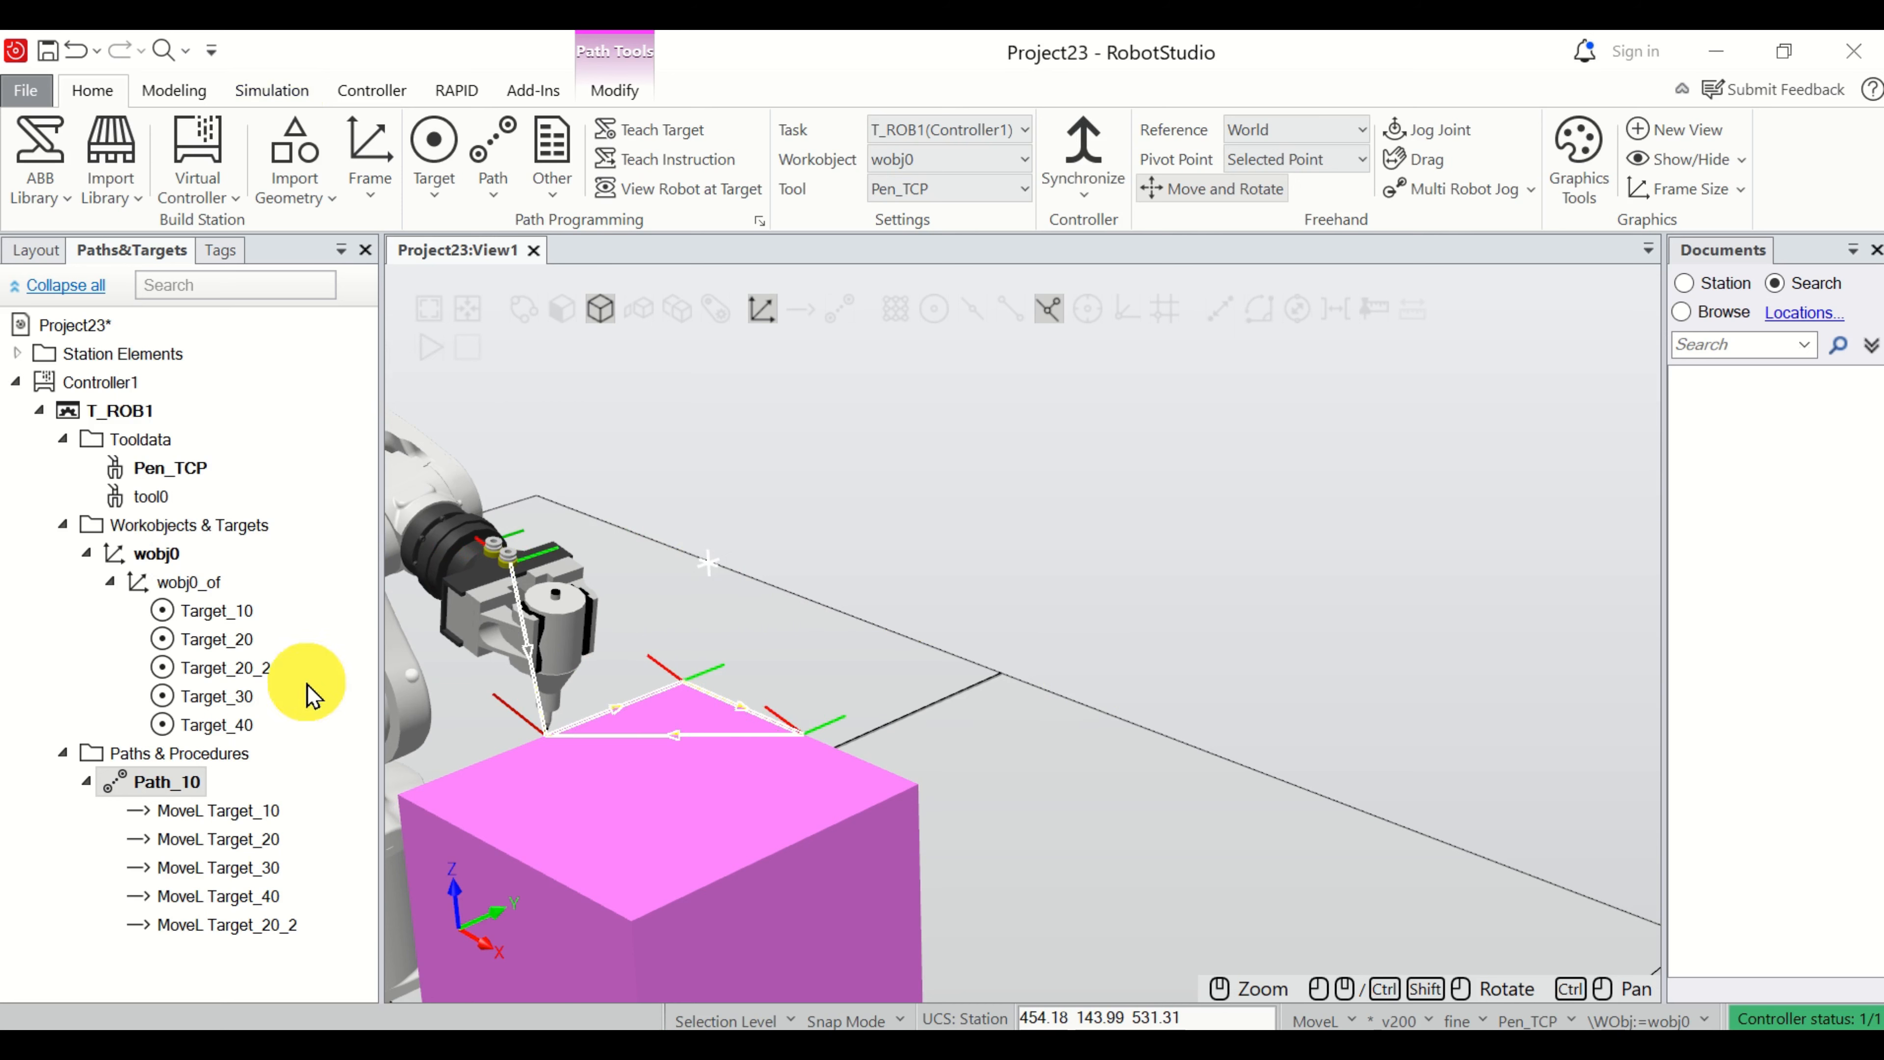
Duplicate the MoveL Target_10 instruction with a new target and place the copy at the end of Path_10.
click(261, 819)
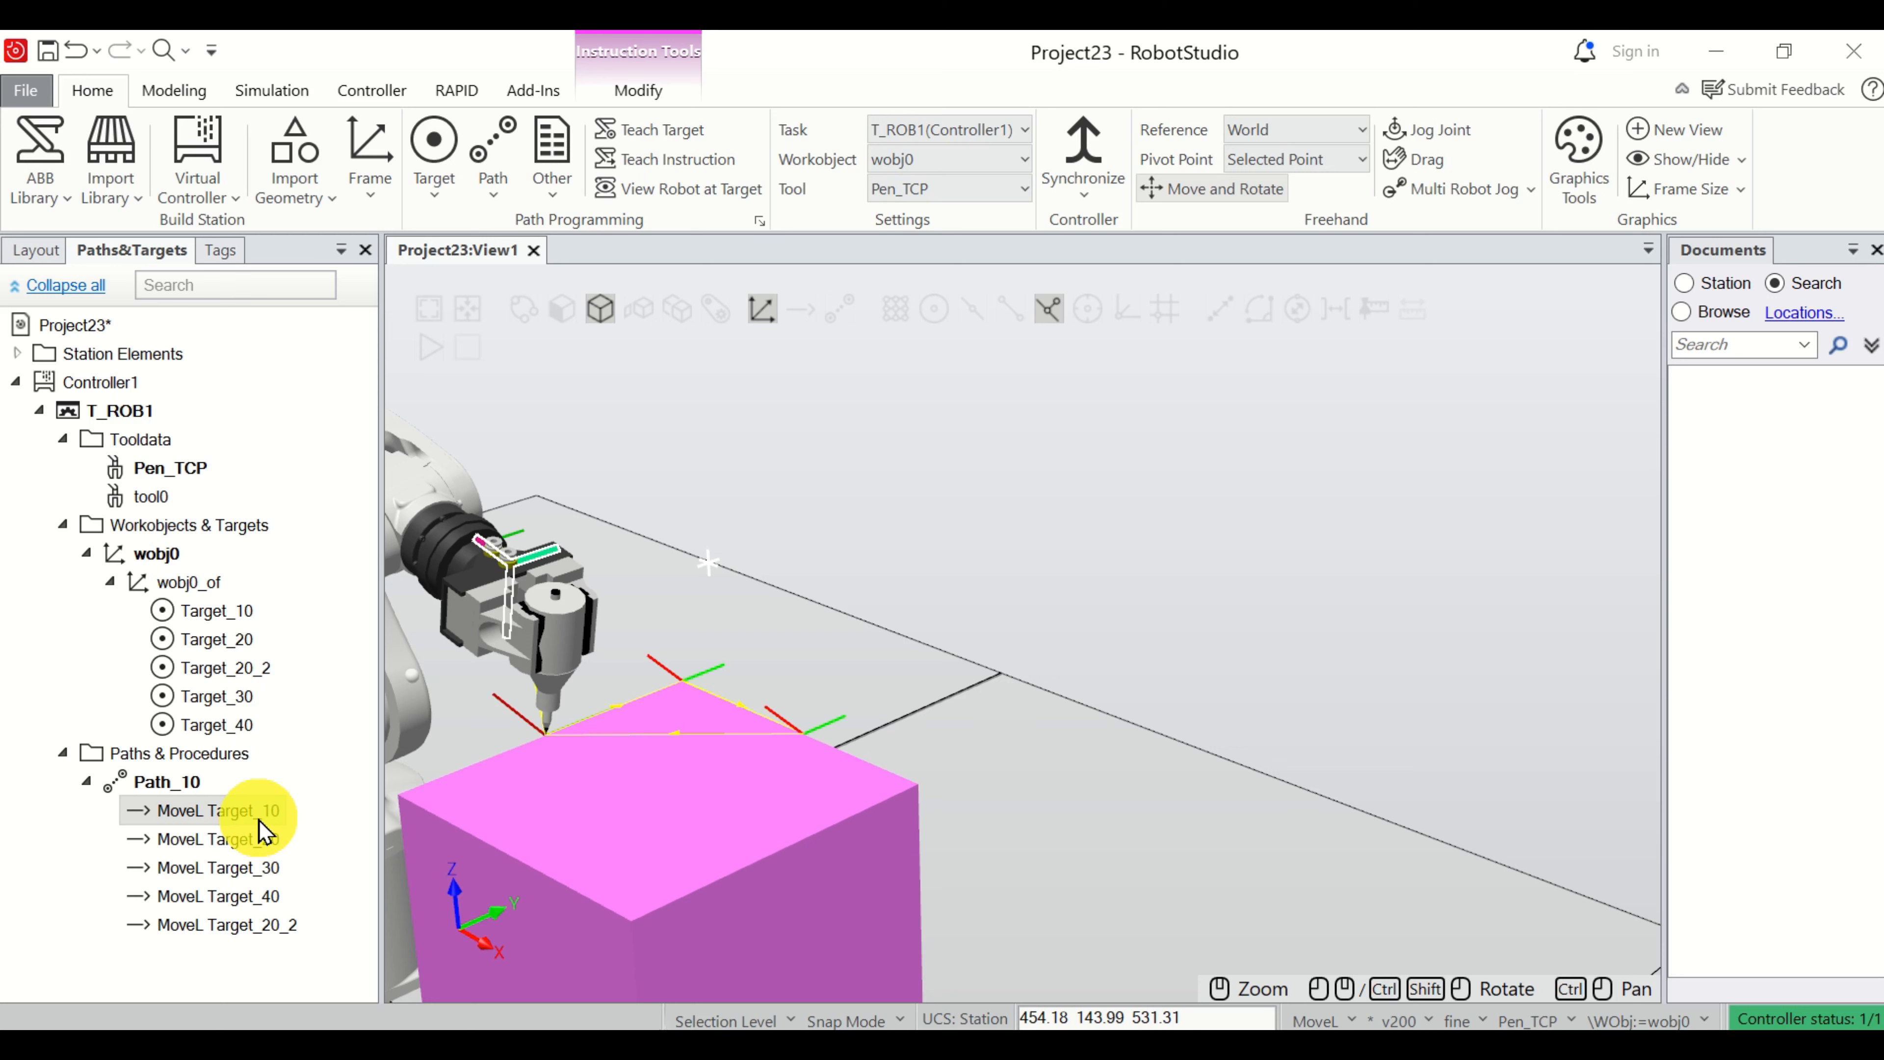
key(ctrl+c)
key(ctrl+v)
click(934, 655)
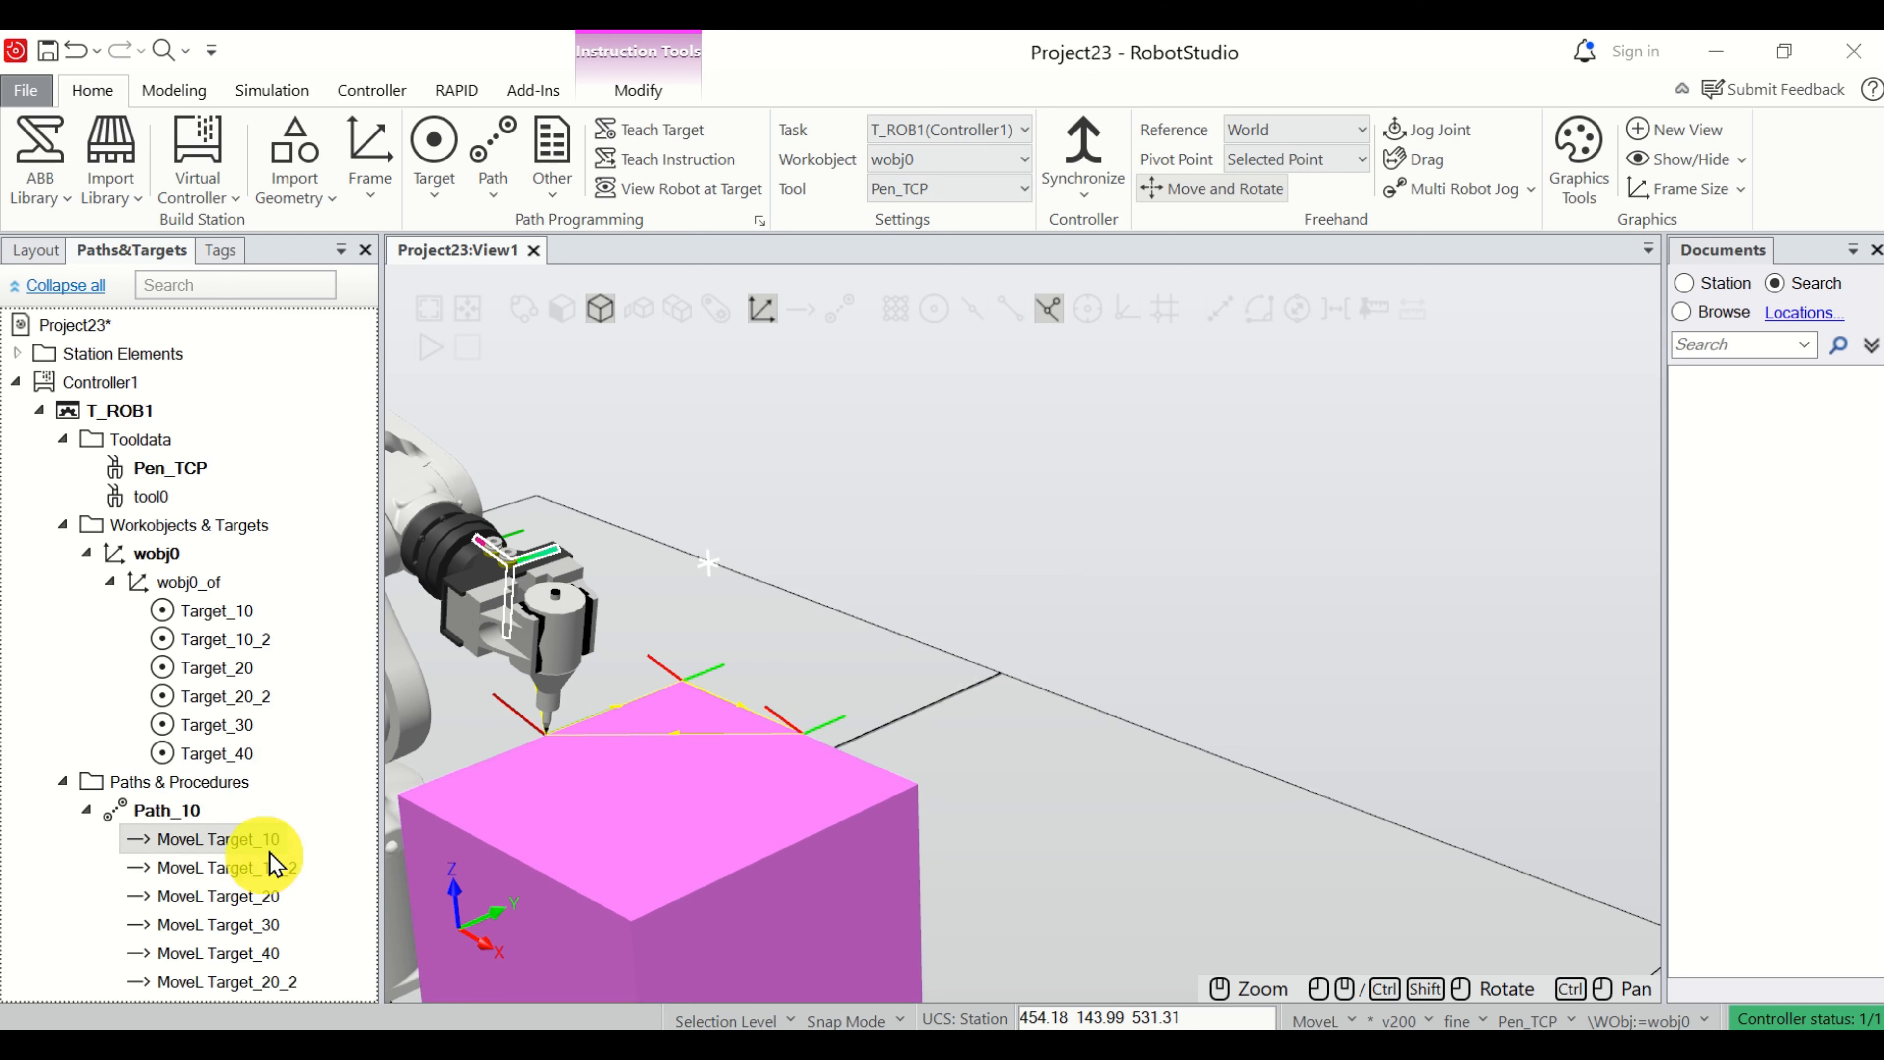
drag(268, 867, 271, 991)
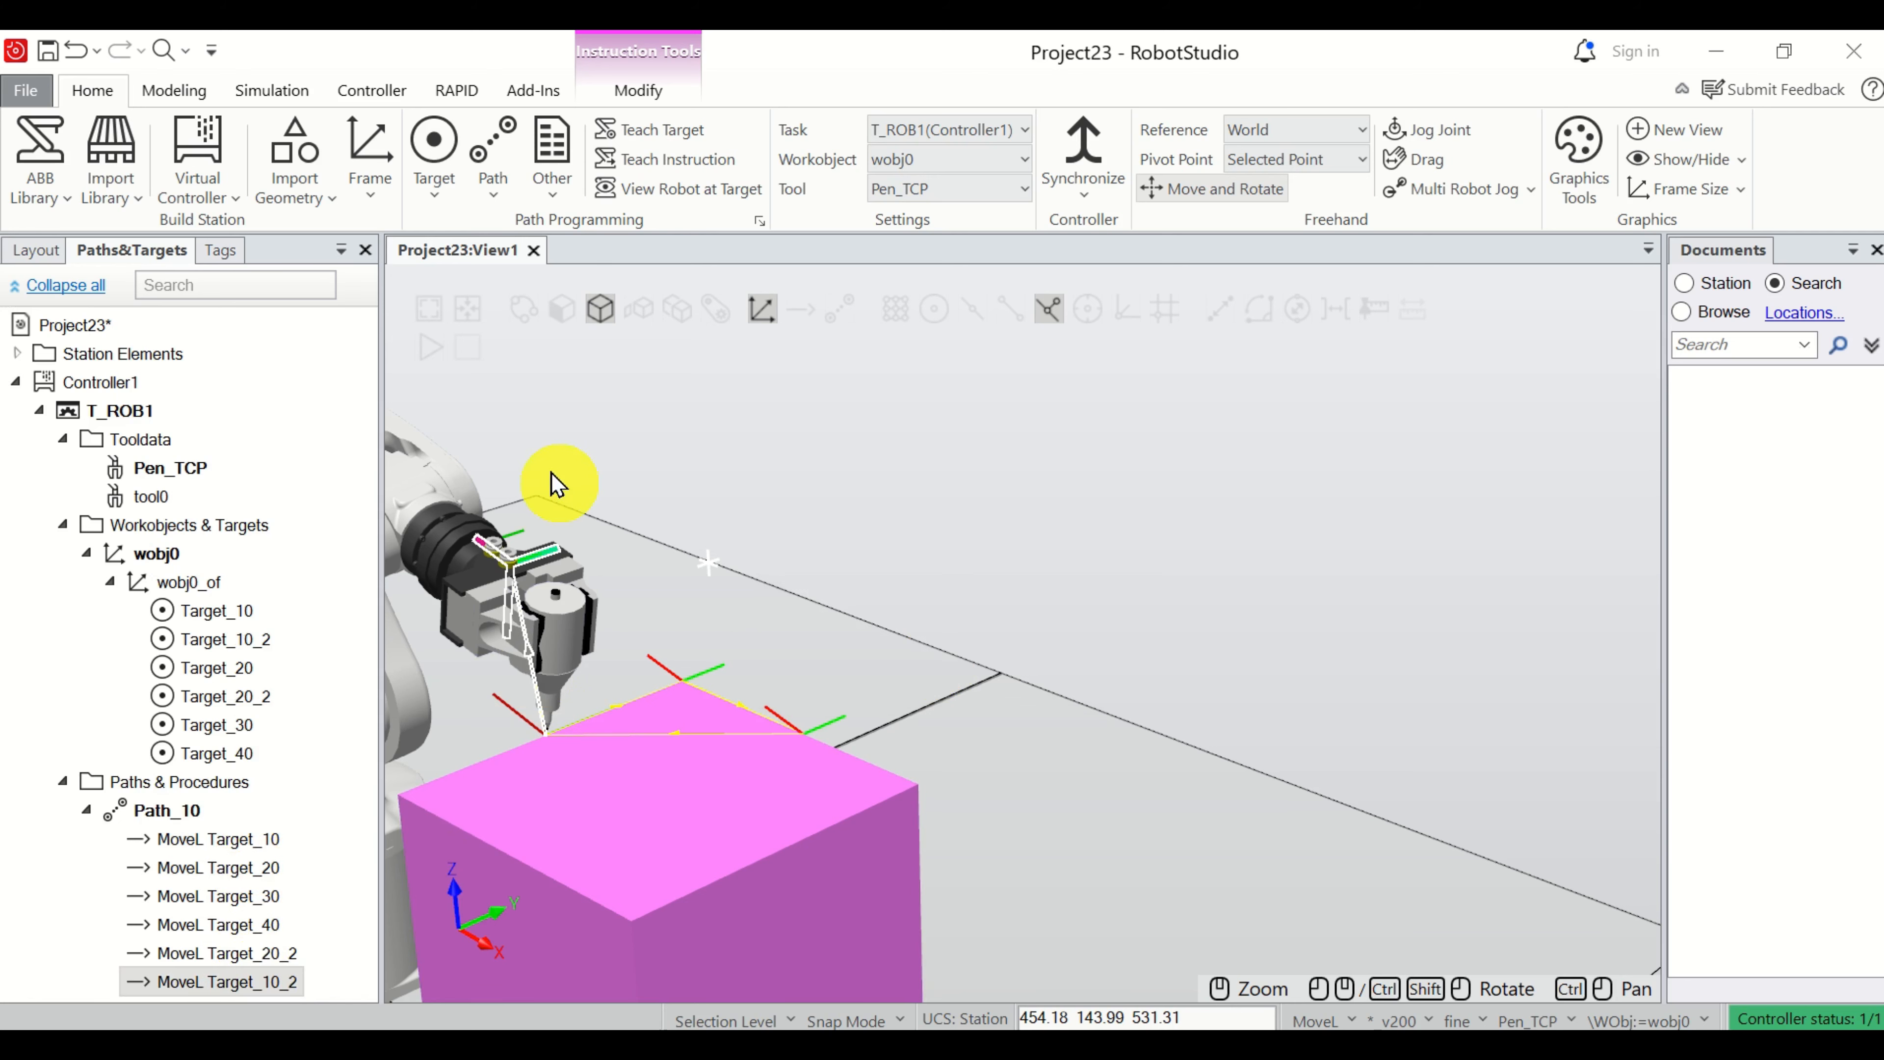
Move the robot along the complete Path_10 to check that it retracts to the starting point above the box.
click(181, 817)
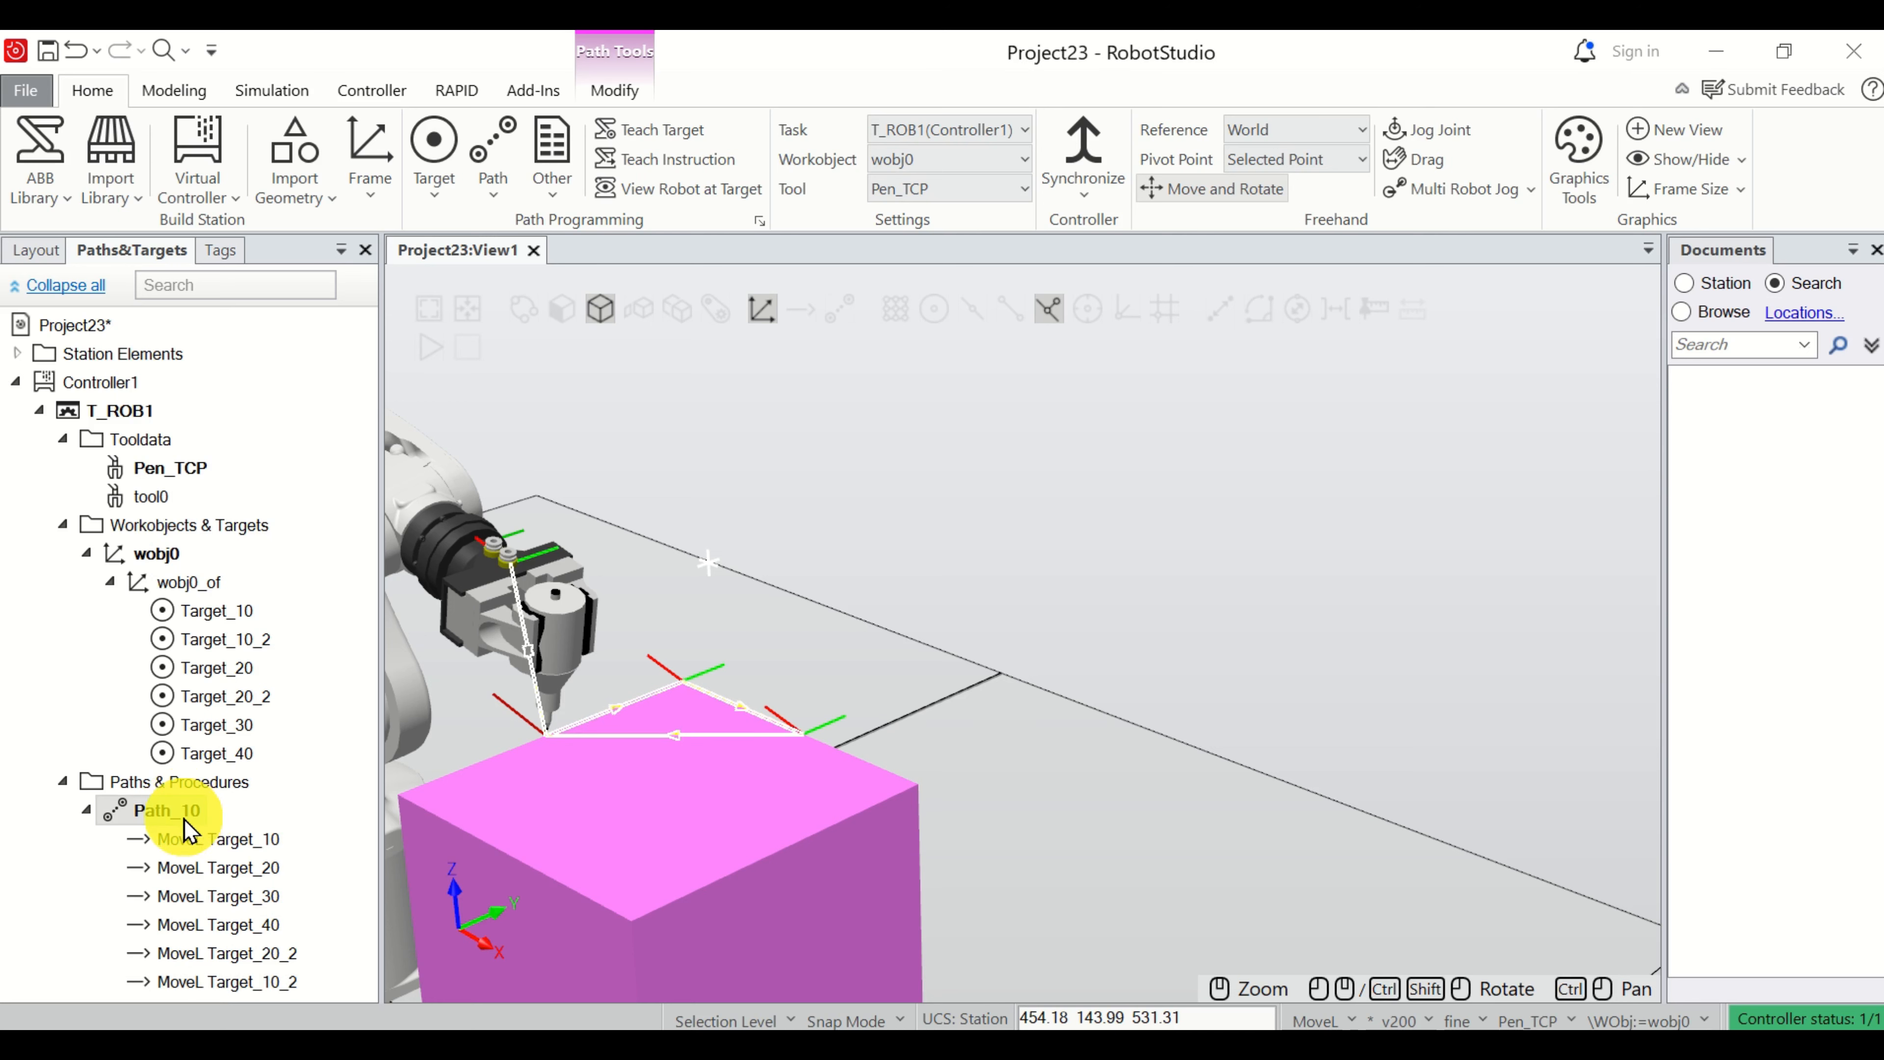
right_click(184, 820)
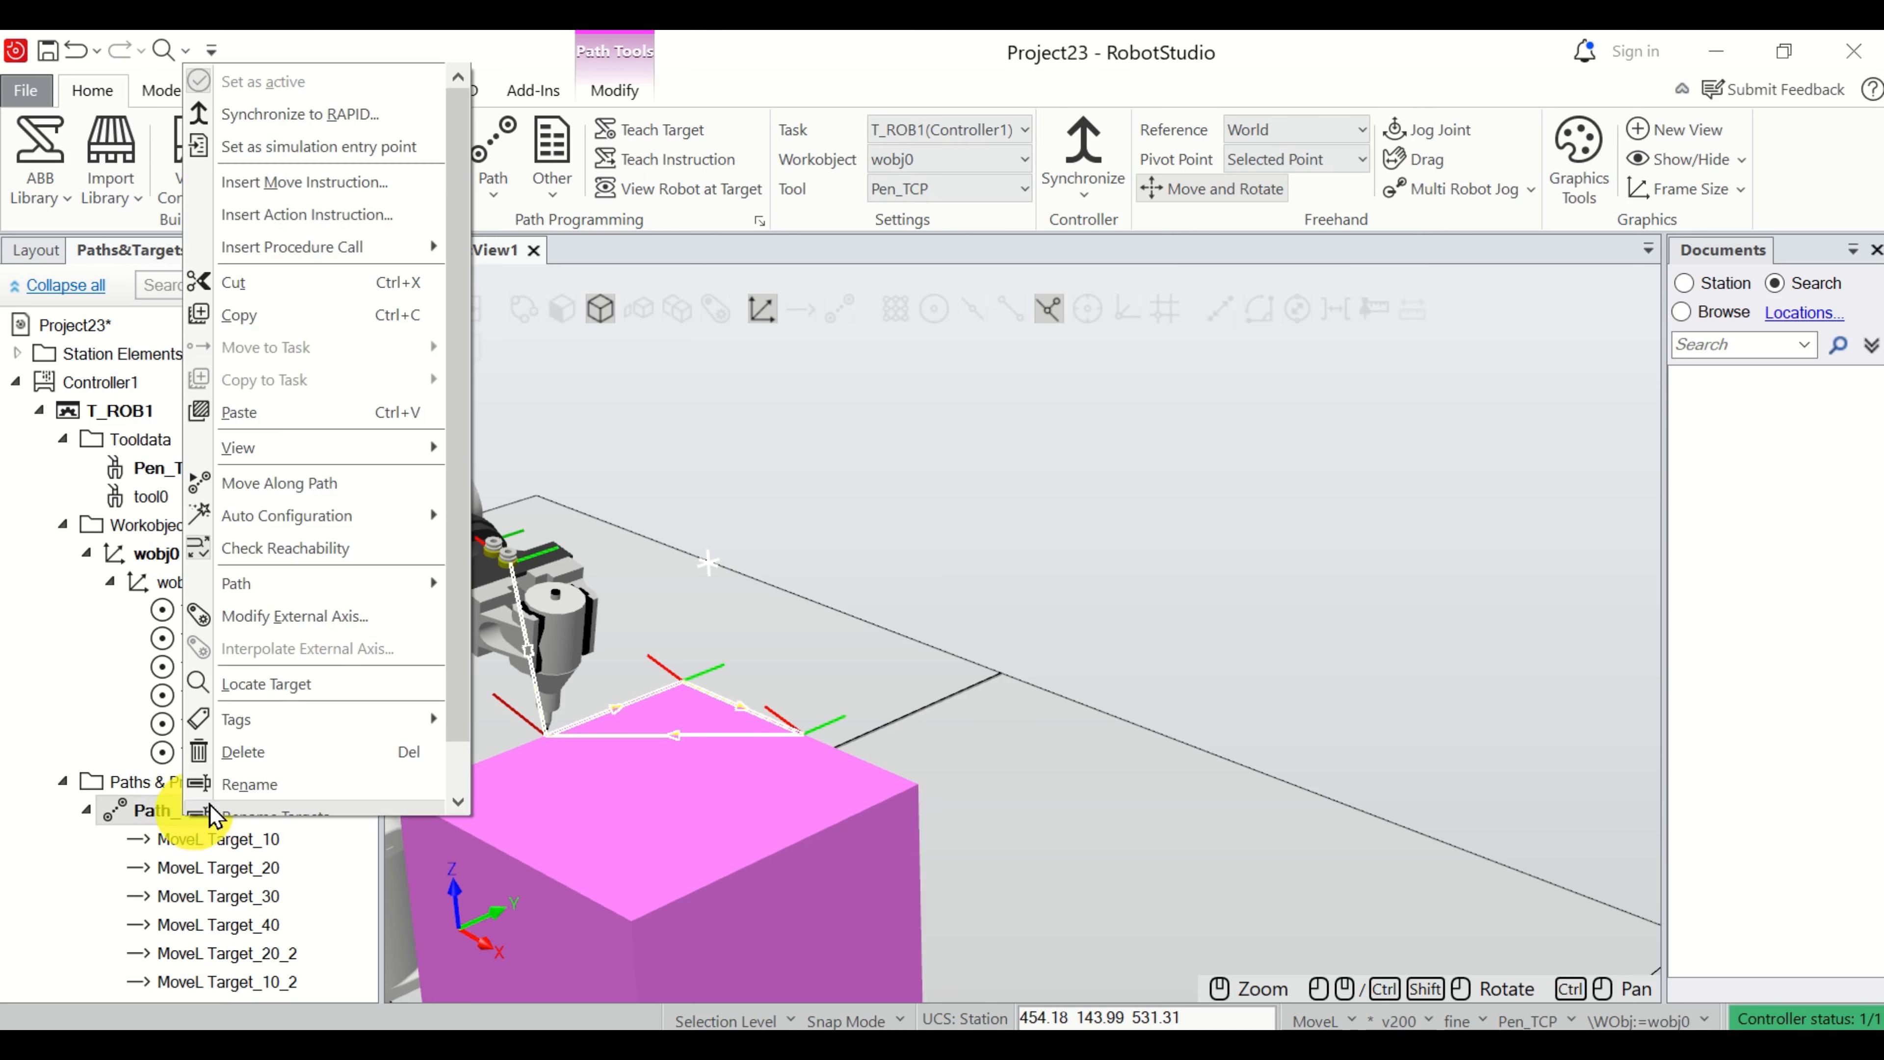
click(344, 505)
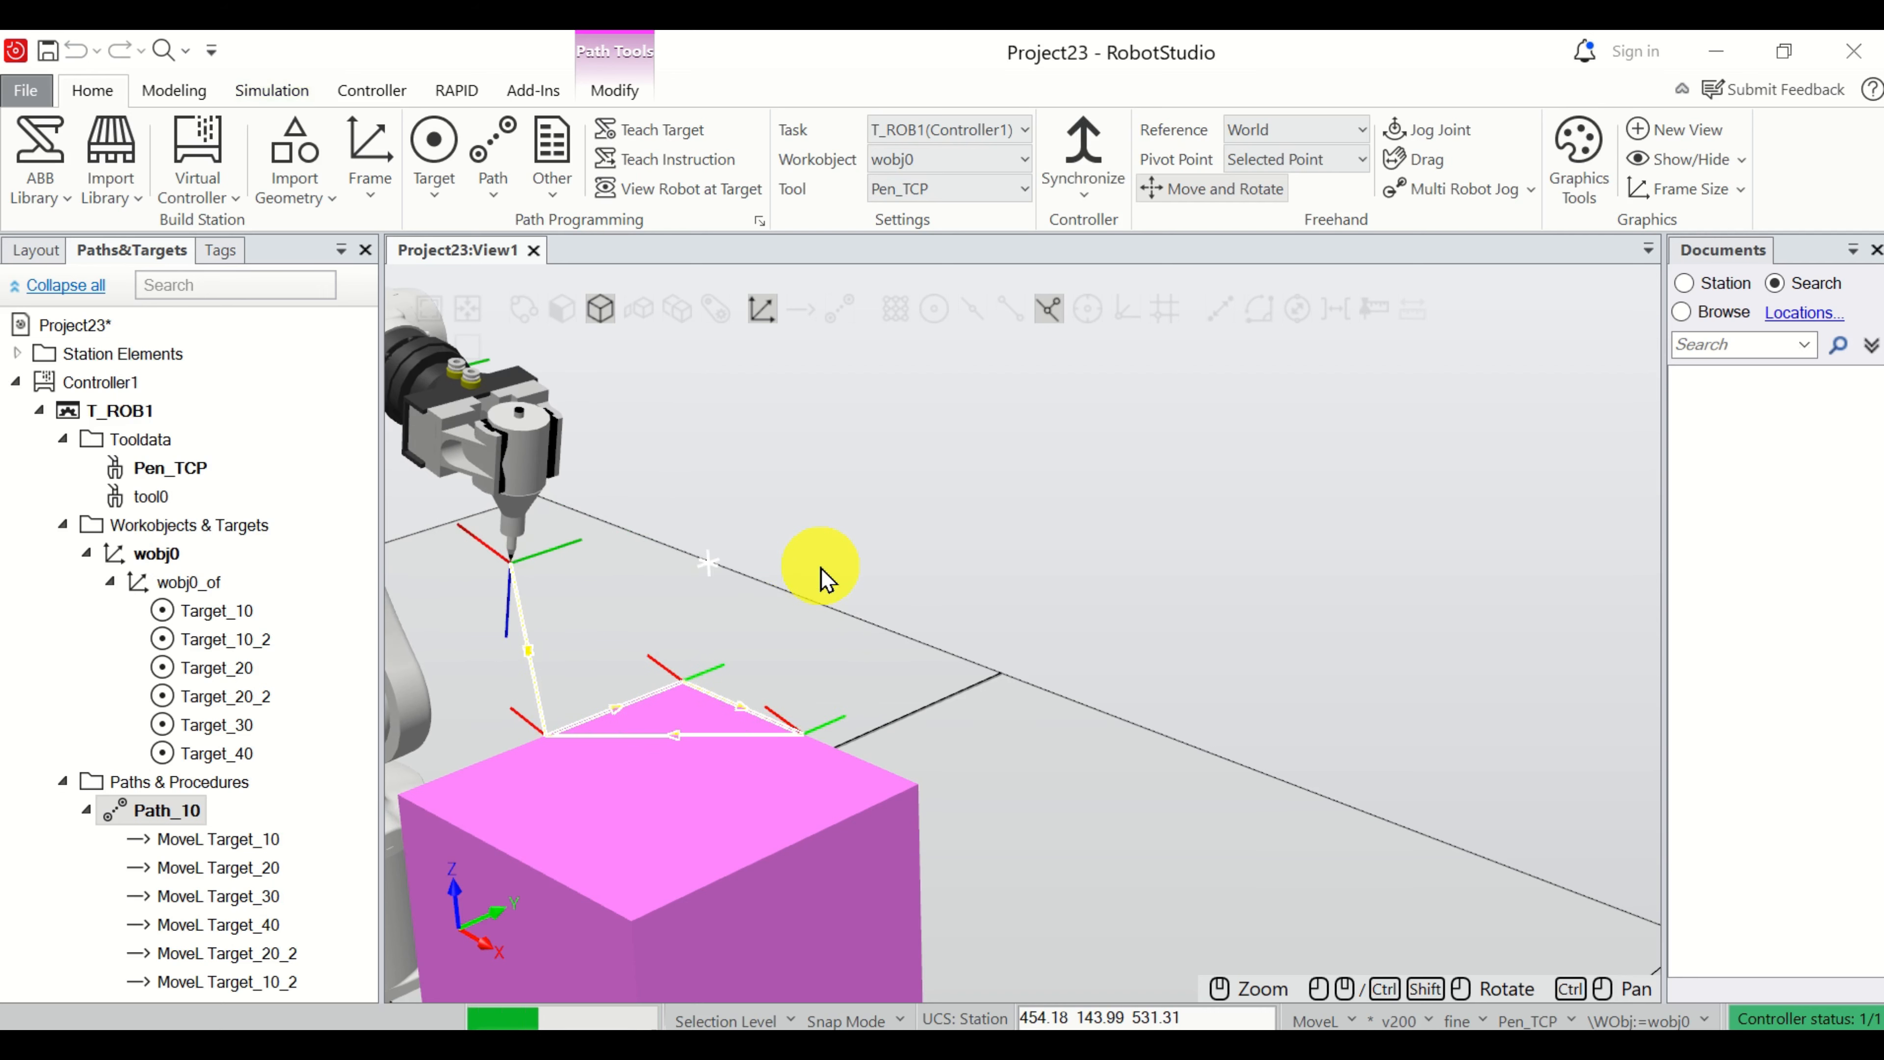
scroll(441, 686, down, 5)
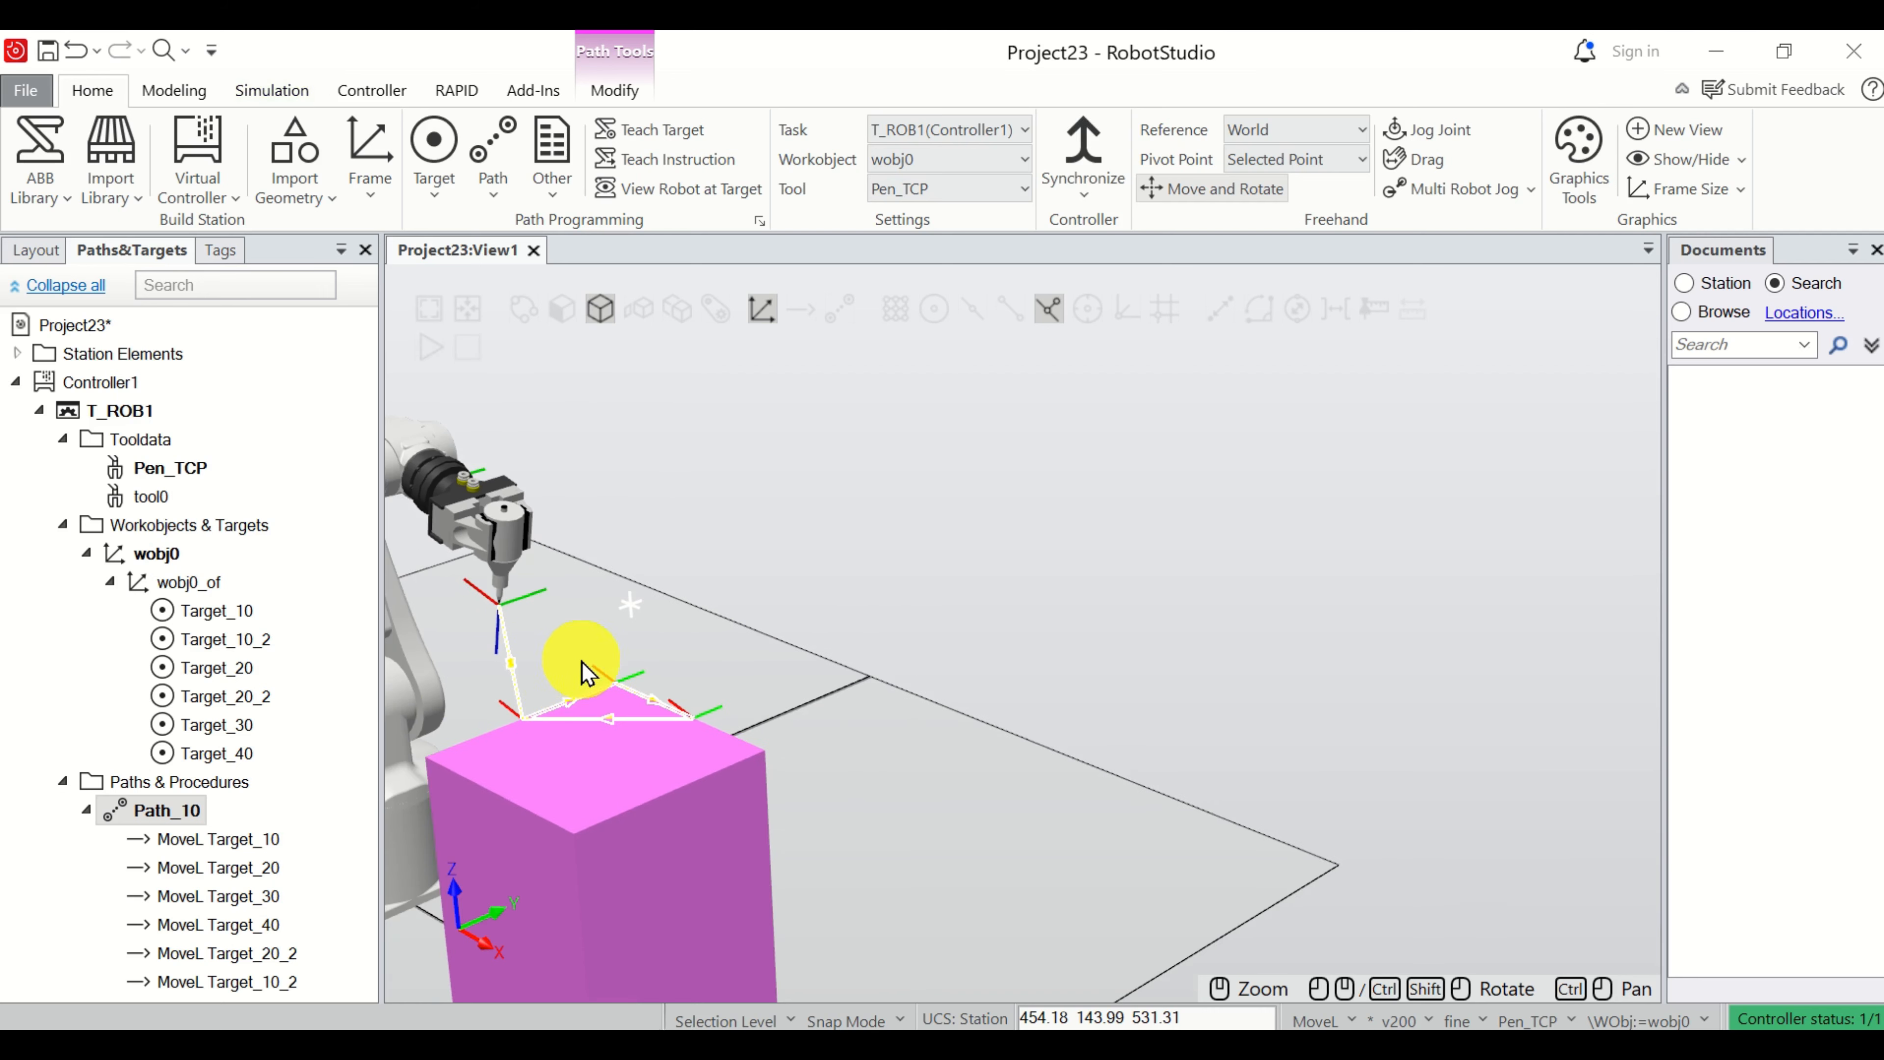
ctrl+drag(622, 643, 1024, 556)
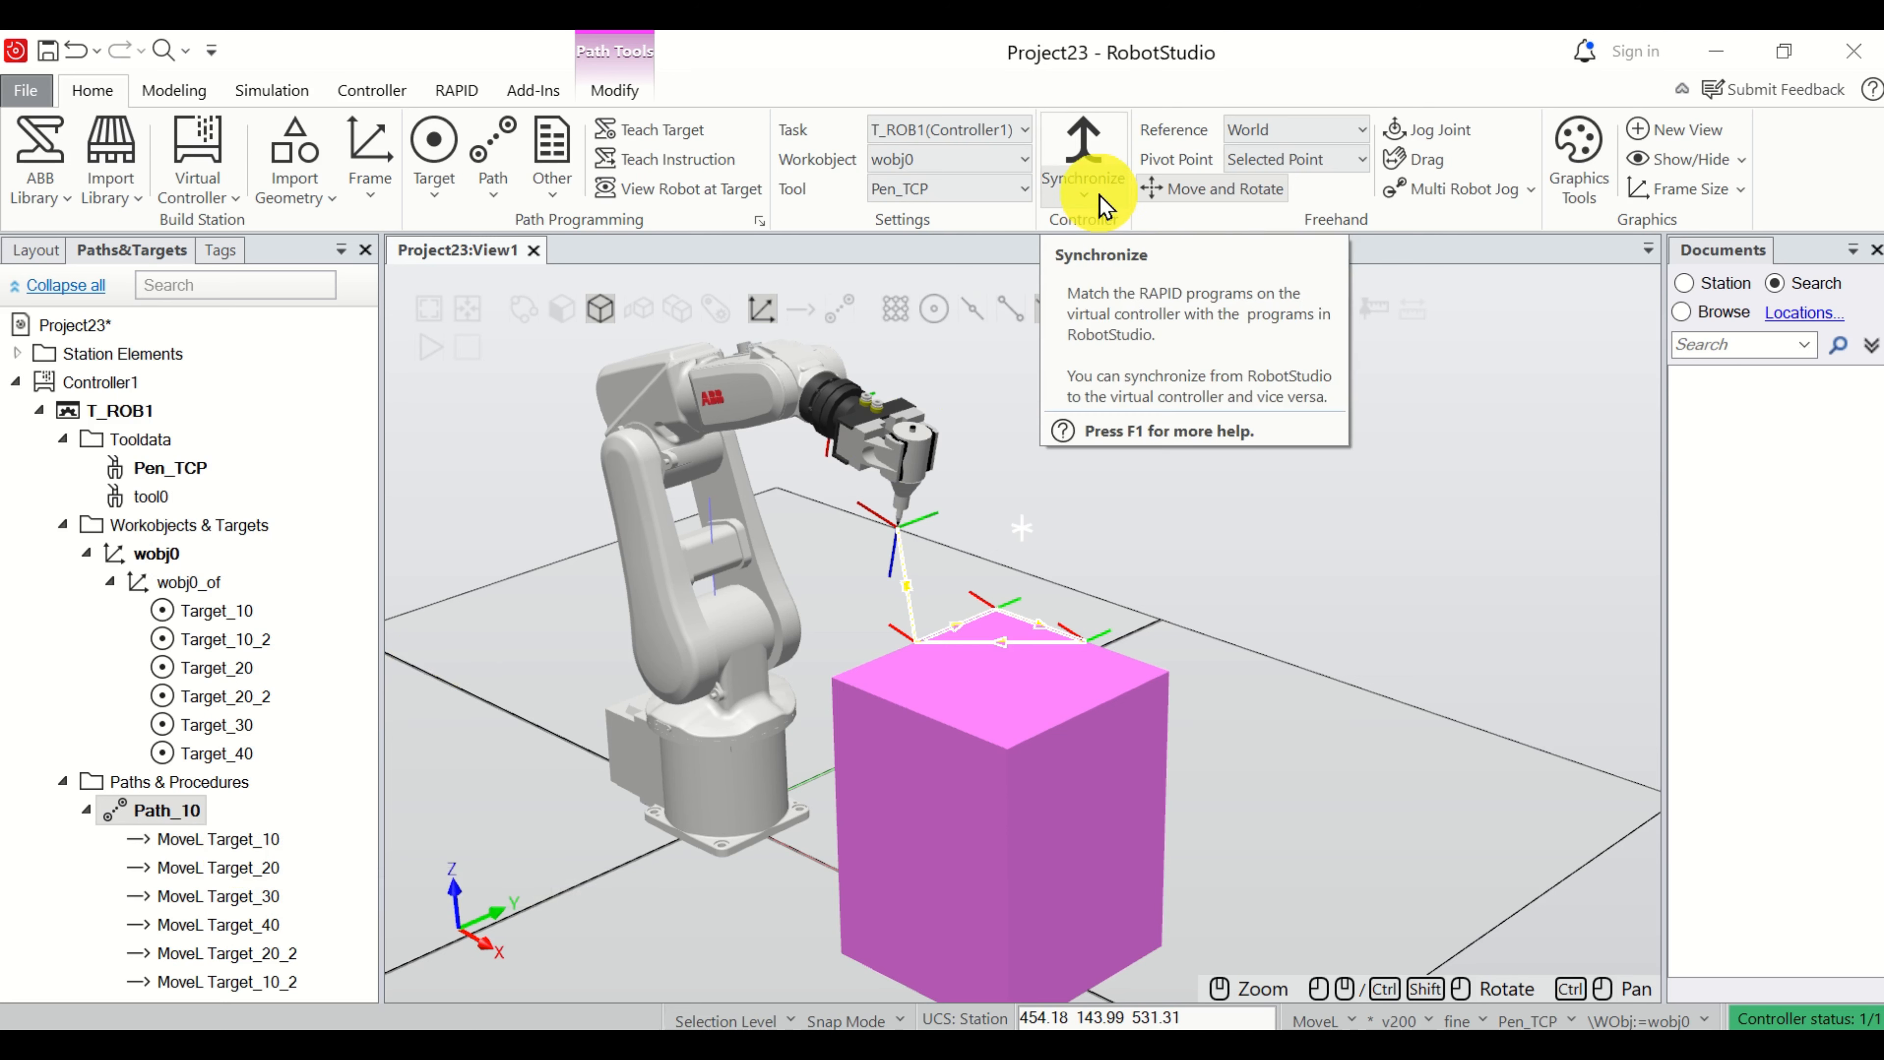
Synchronize the station to RAPID, including Path_10 in Module1, the tool data and the work objects.
click(1084, 194)
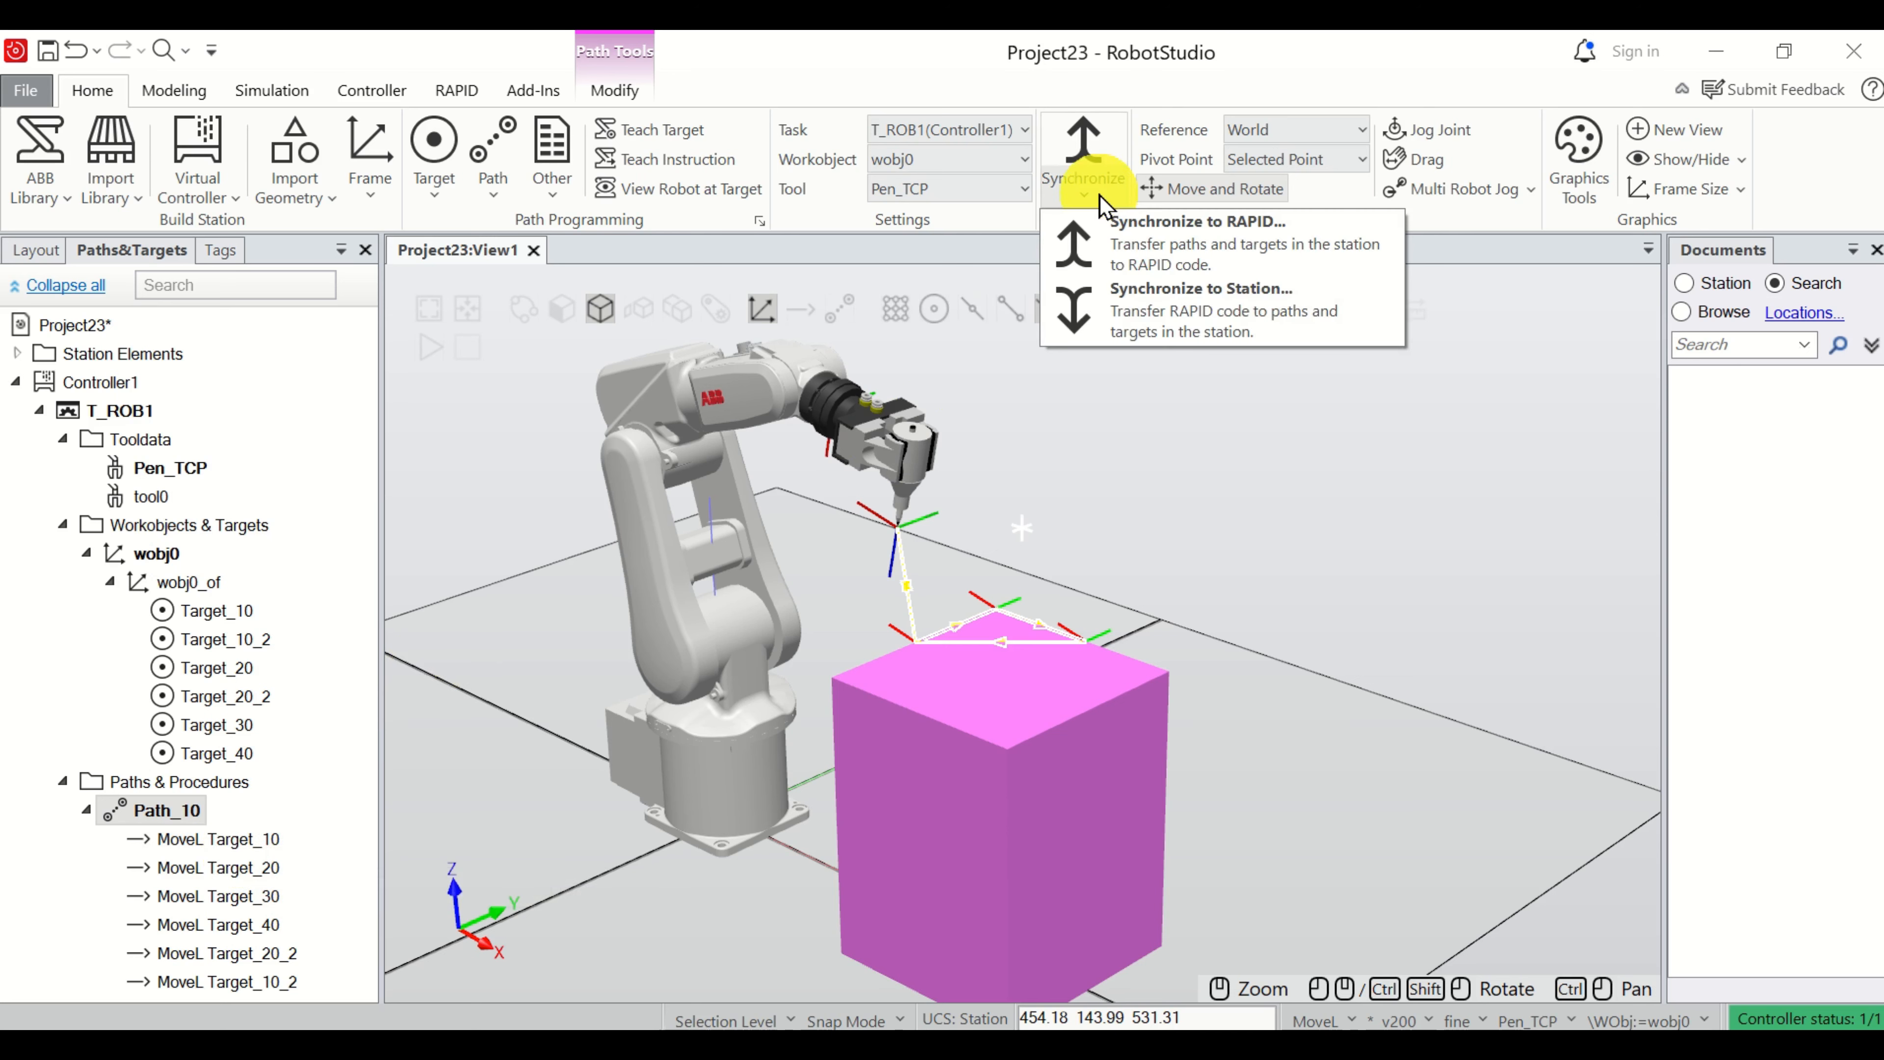
click(1162, 264)
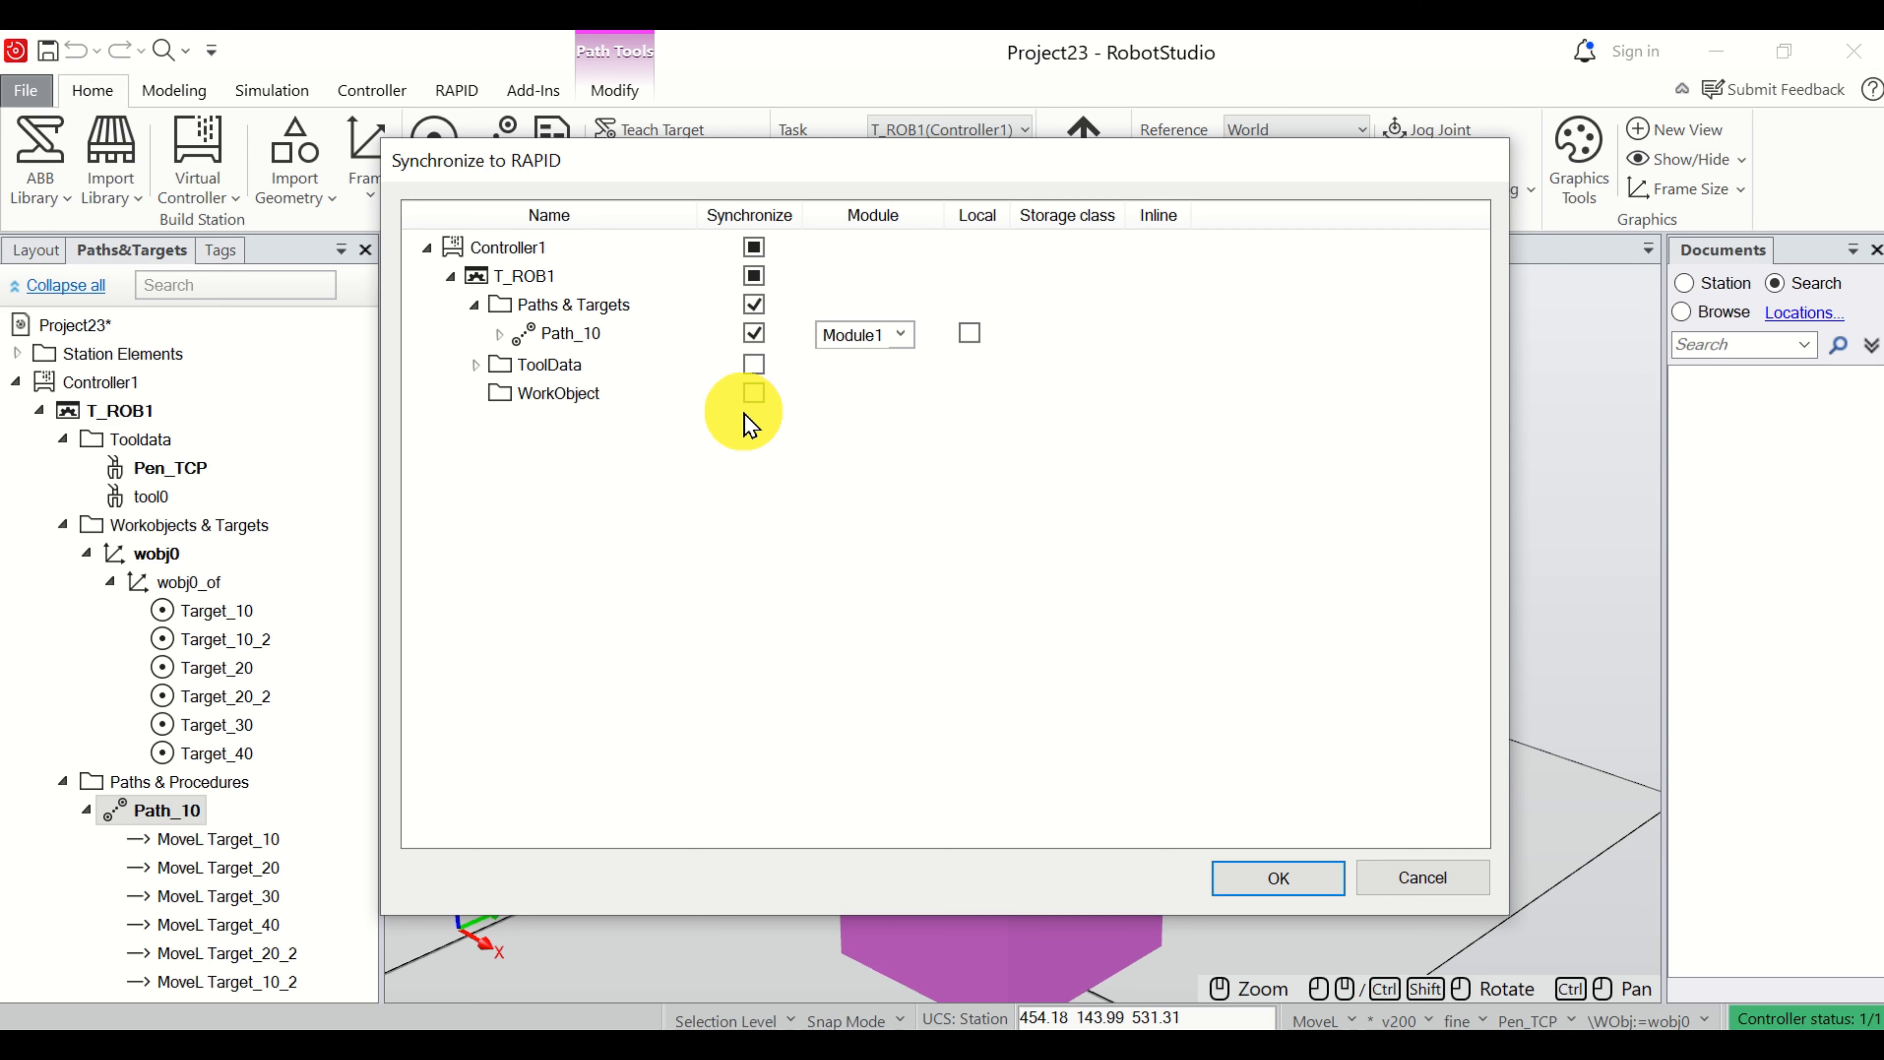
click(754, 364)
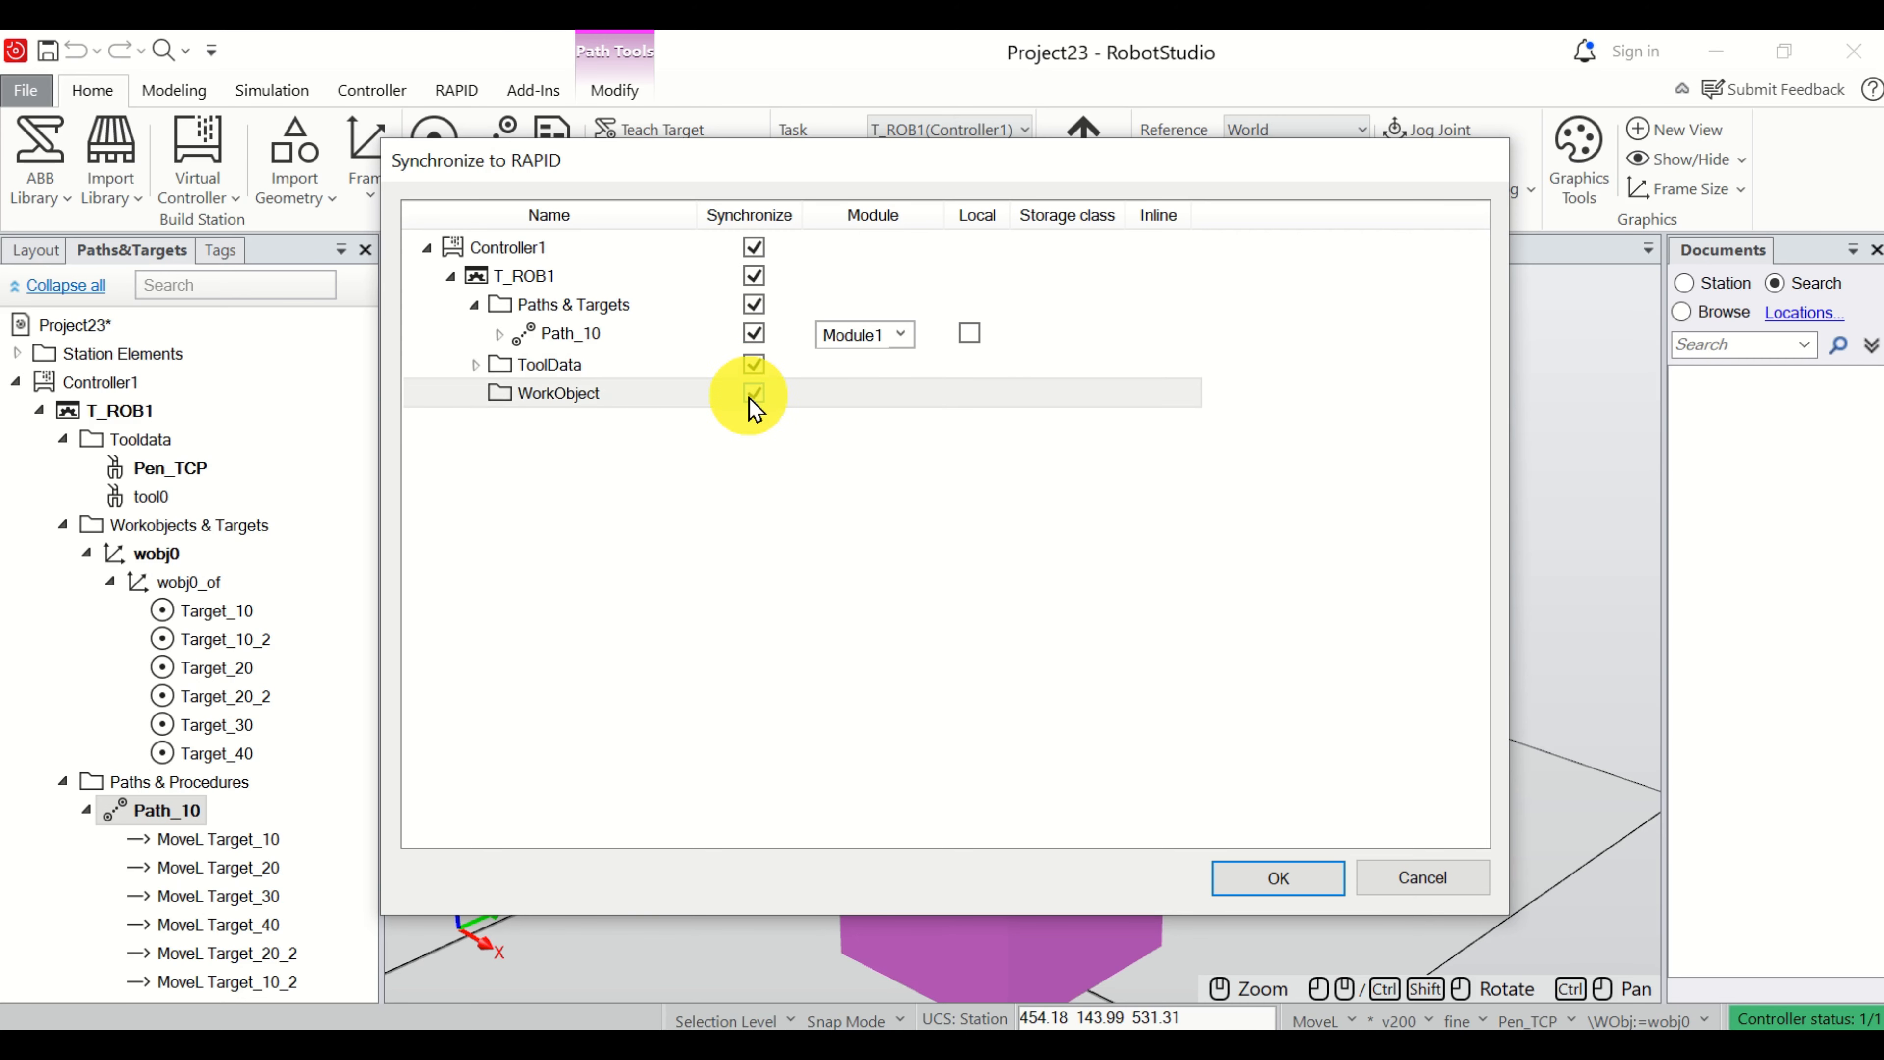
click(1294, 887)
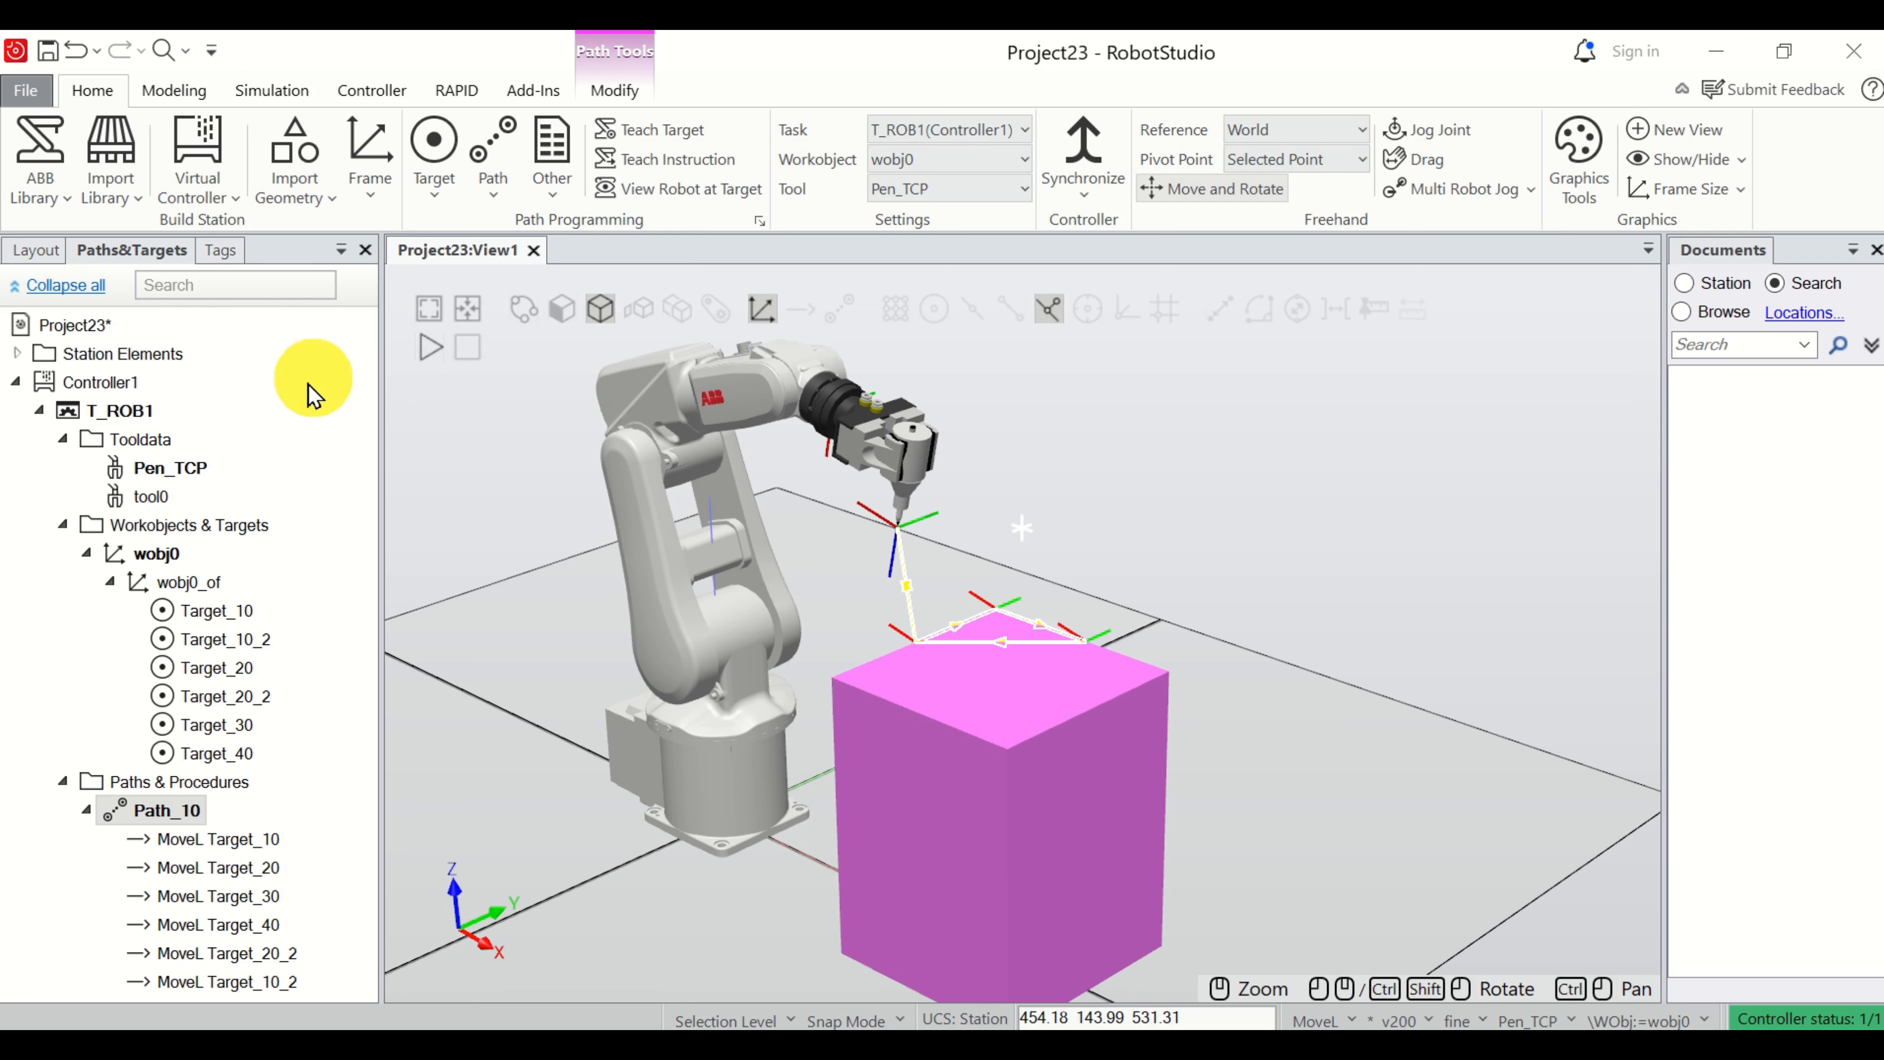
Open the main procedure of Module1 under T_ROB1 in the RAPID editor.
click(455, 90)
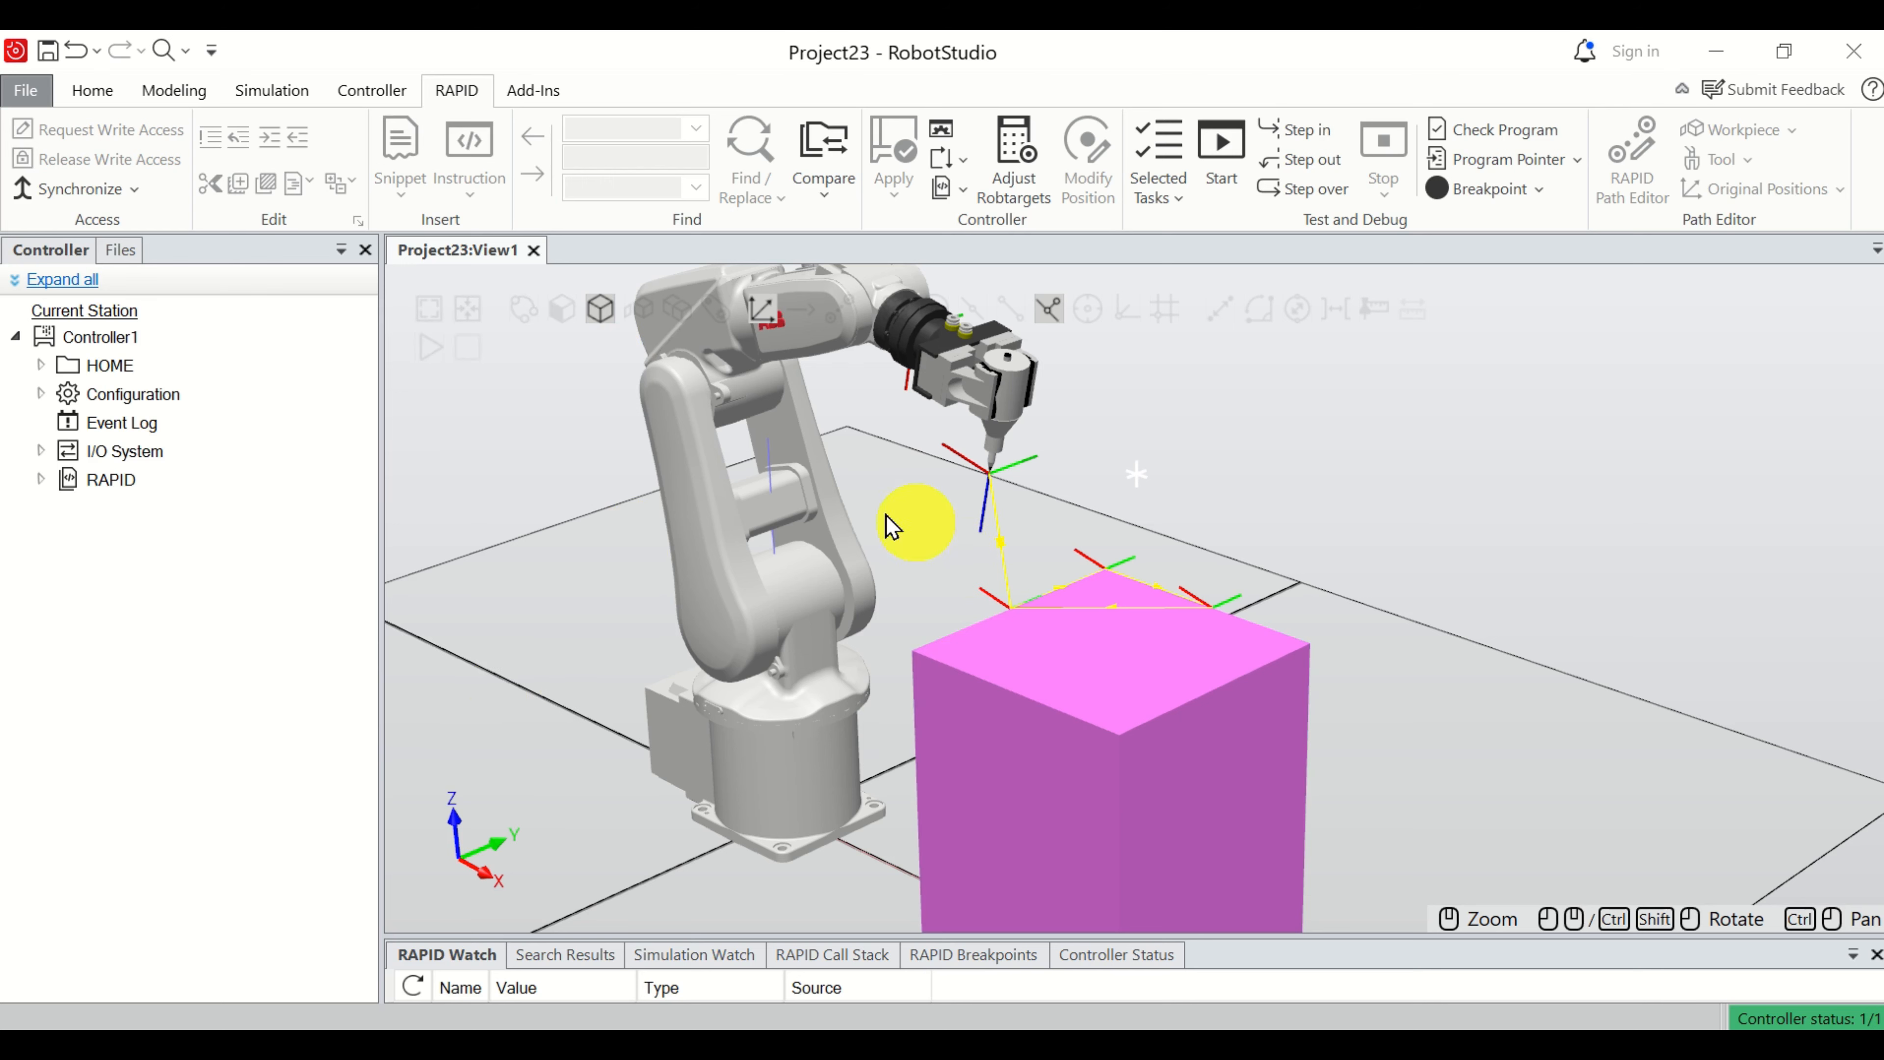
click(41, 480)
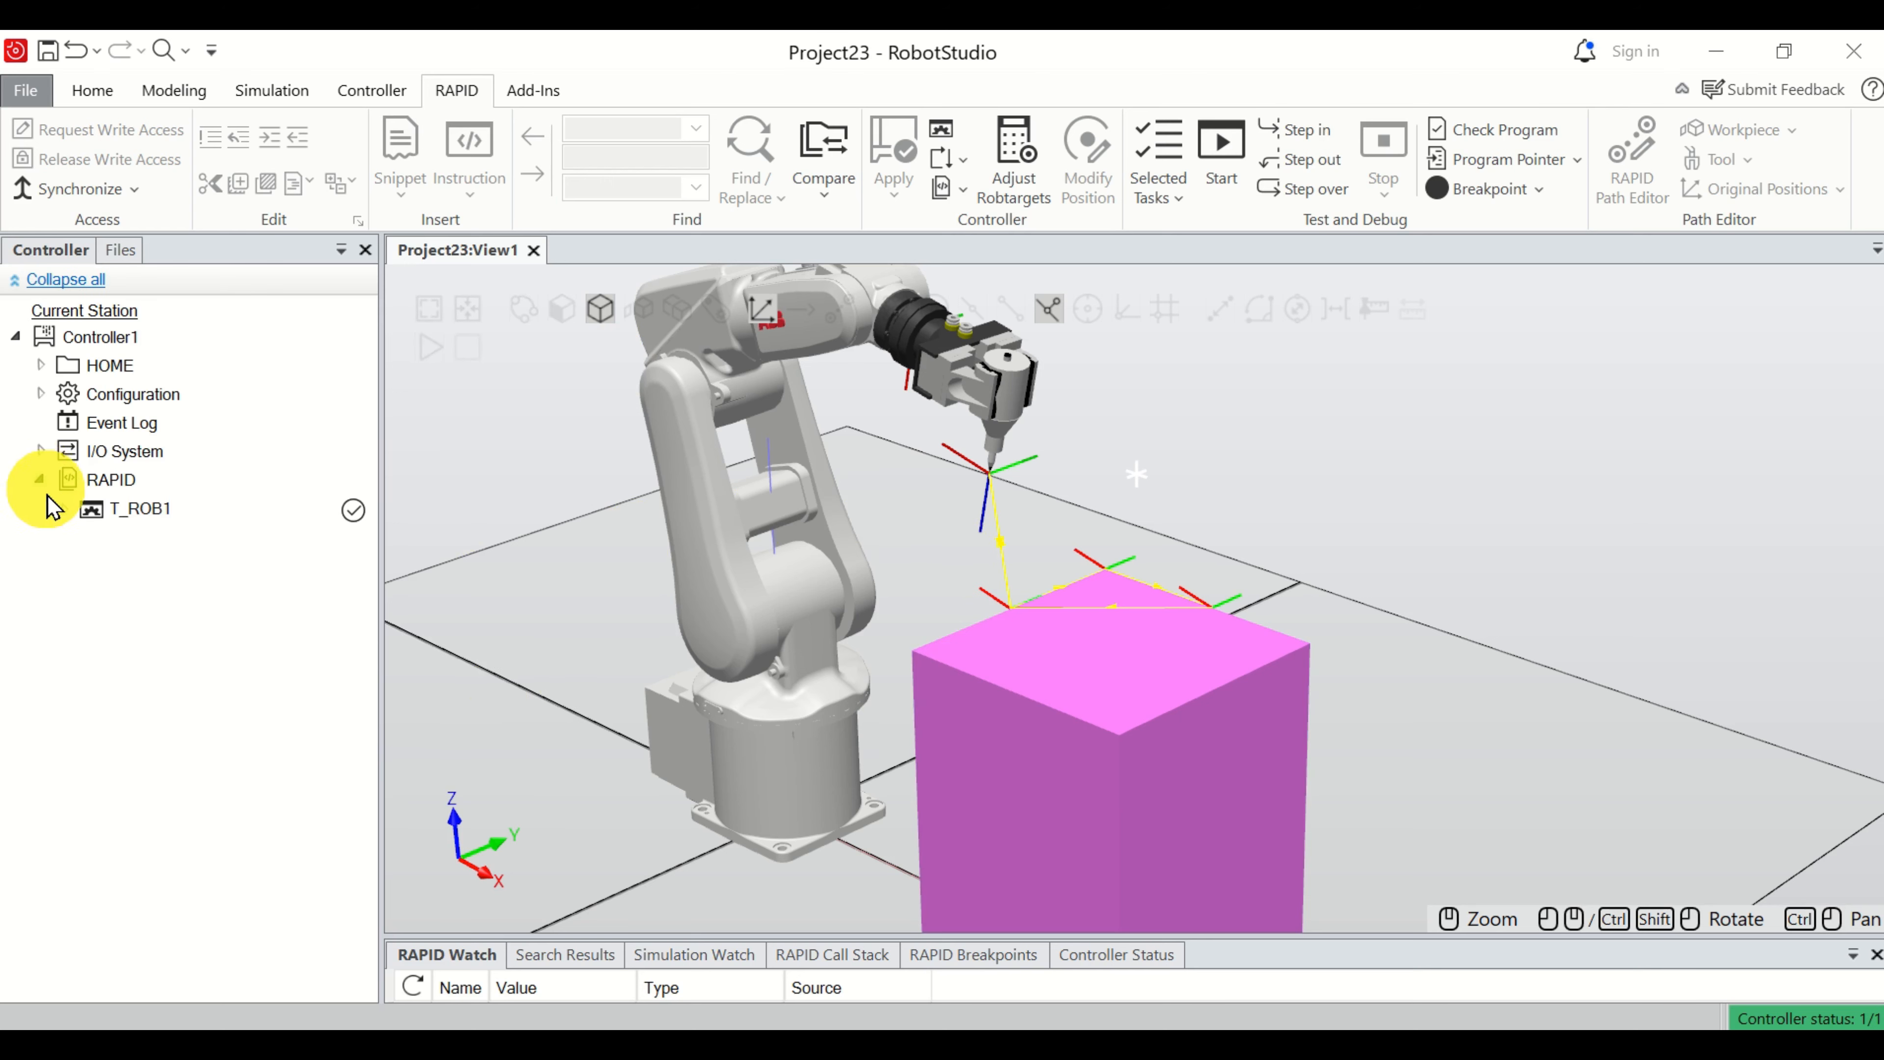
click(64, 509)
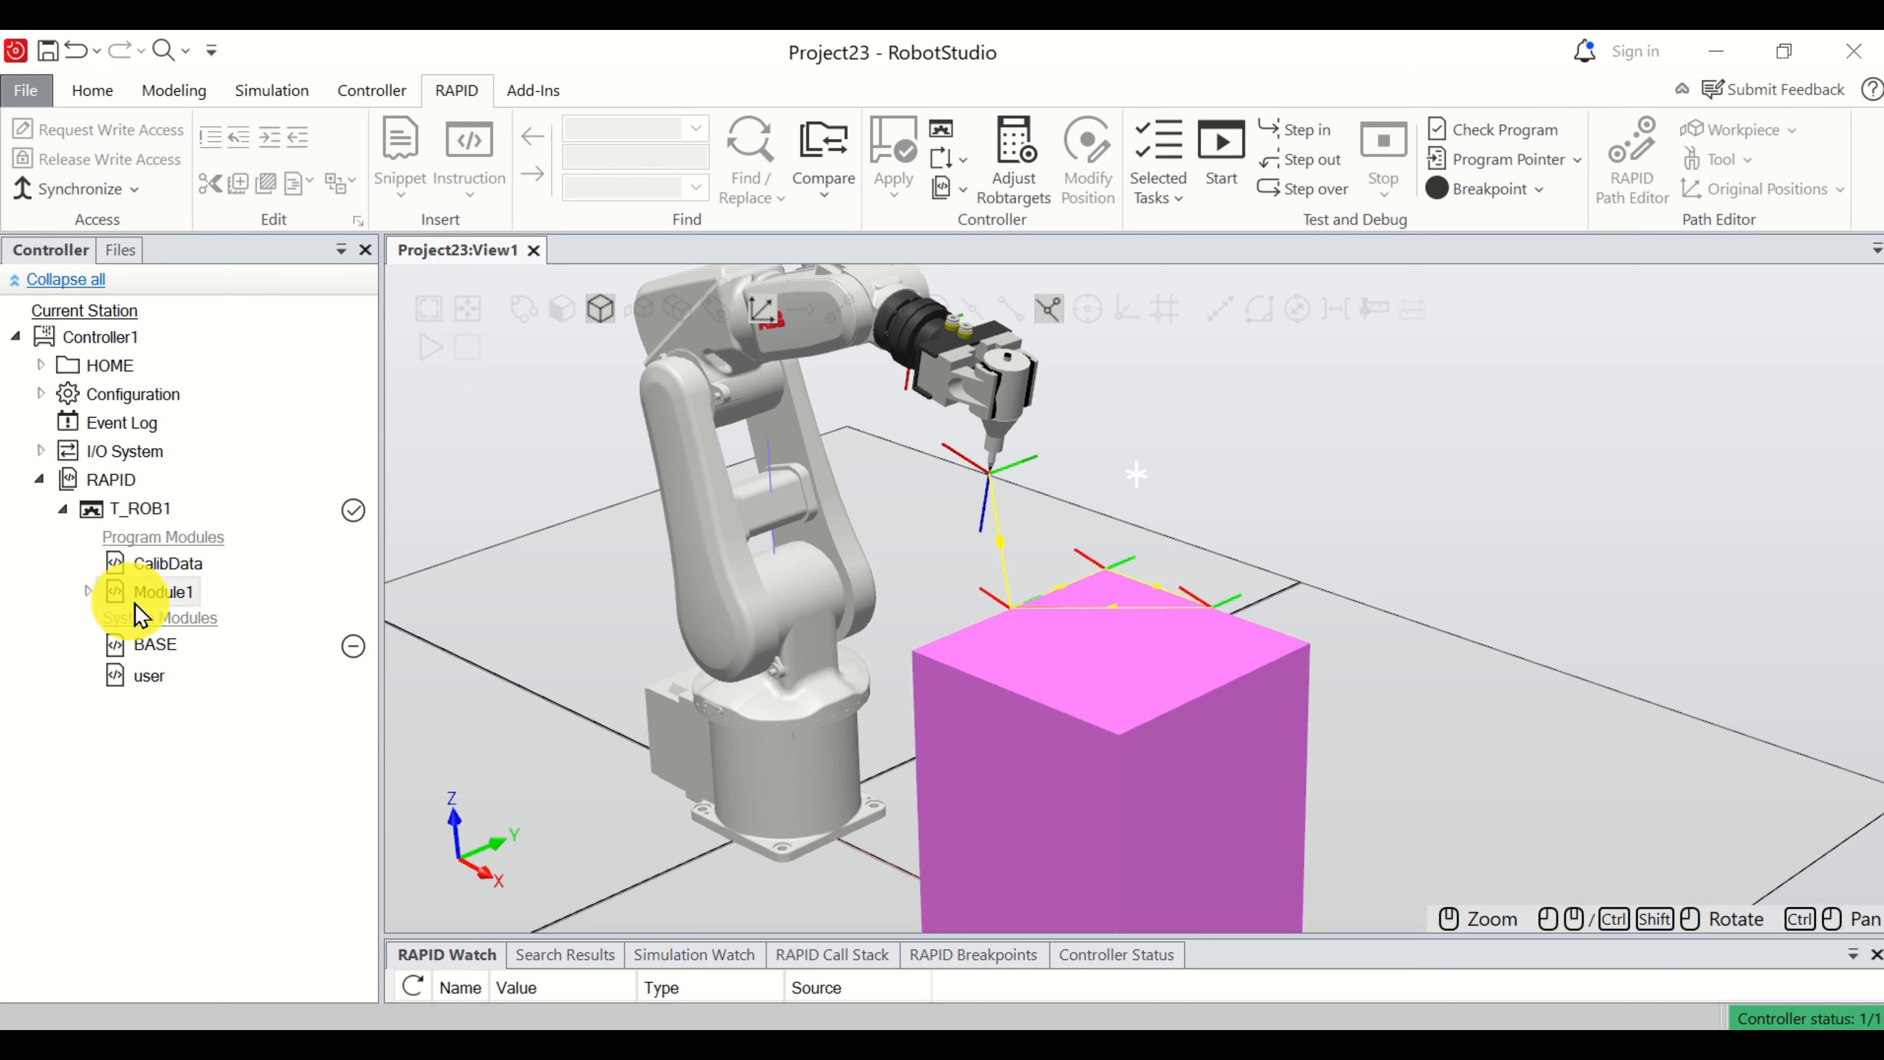
click(89, 593)
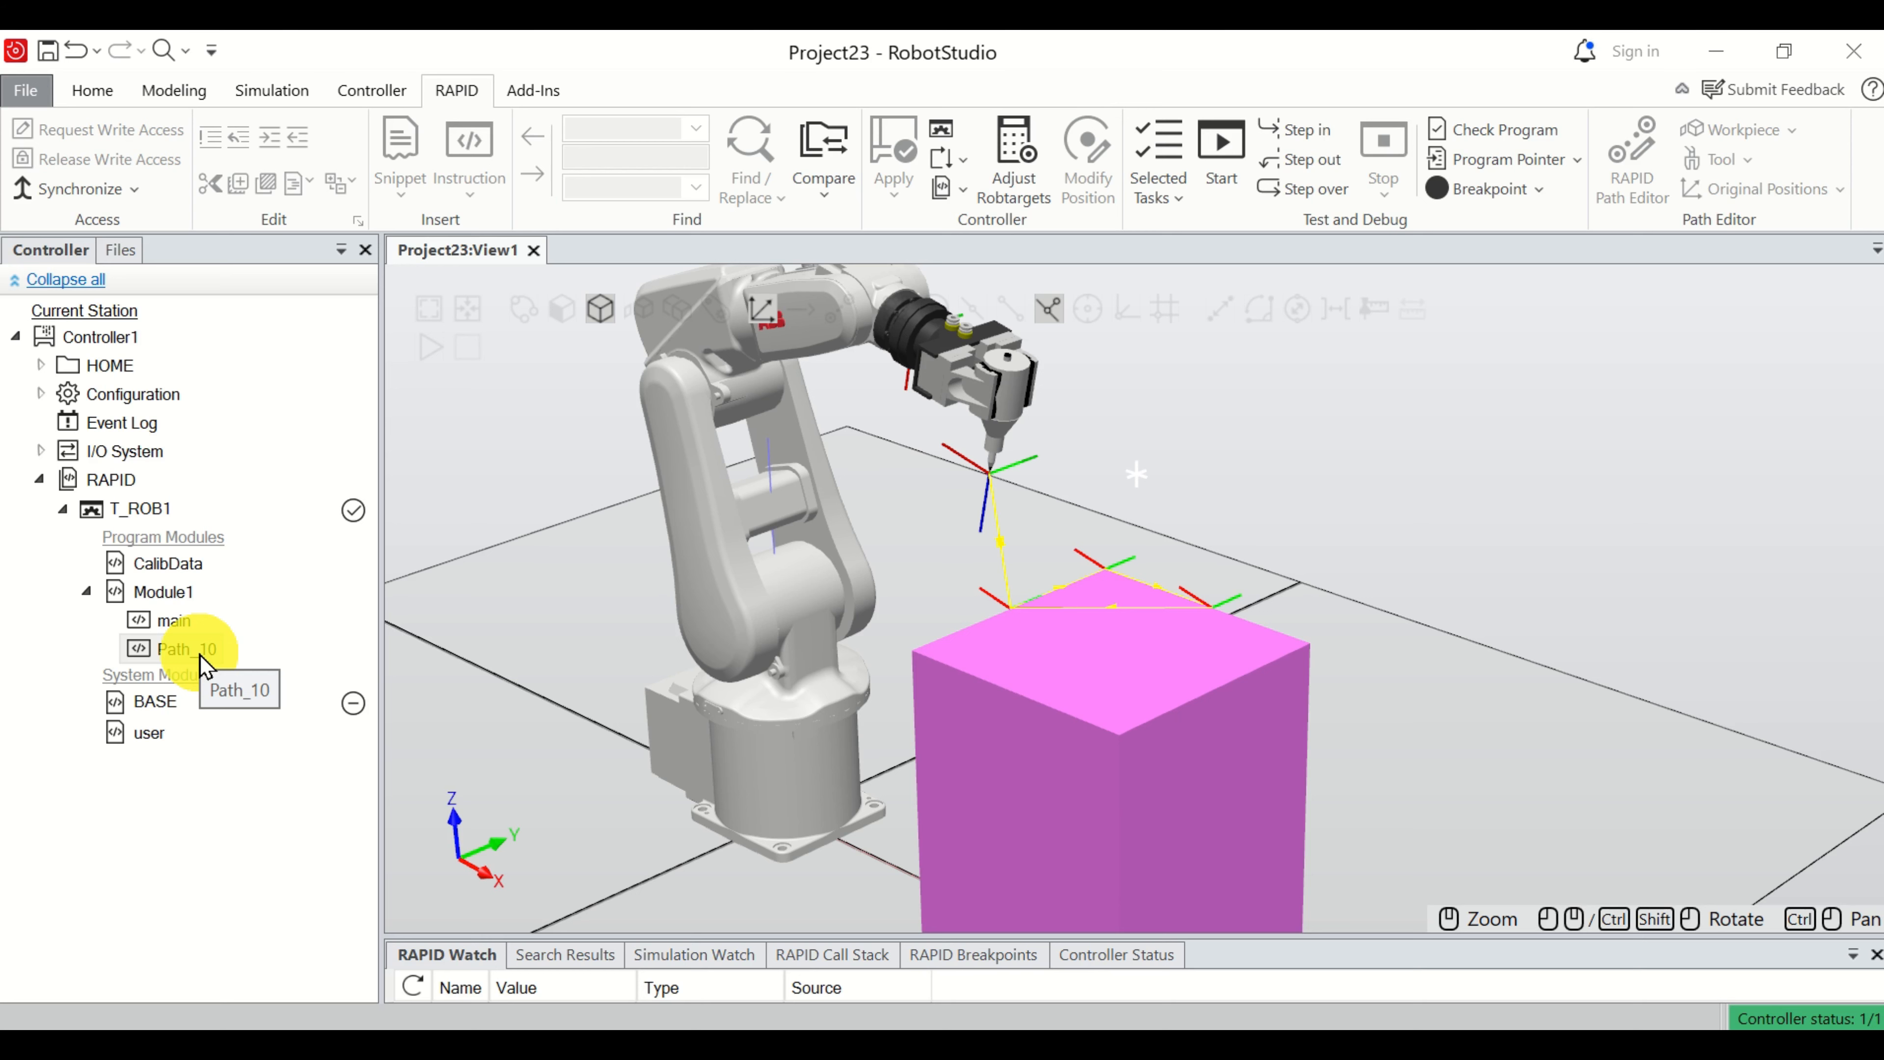
click(175, 622)
double_click(181, 639)
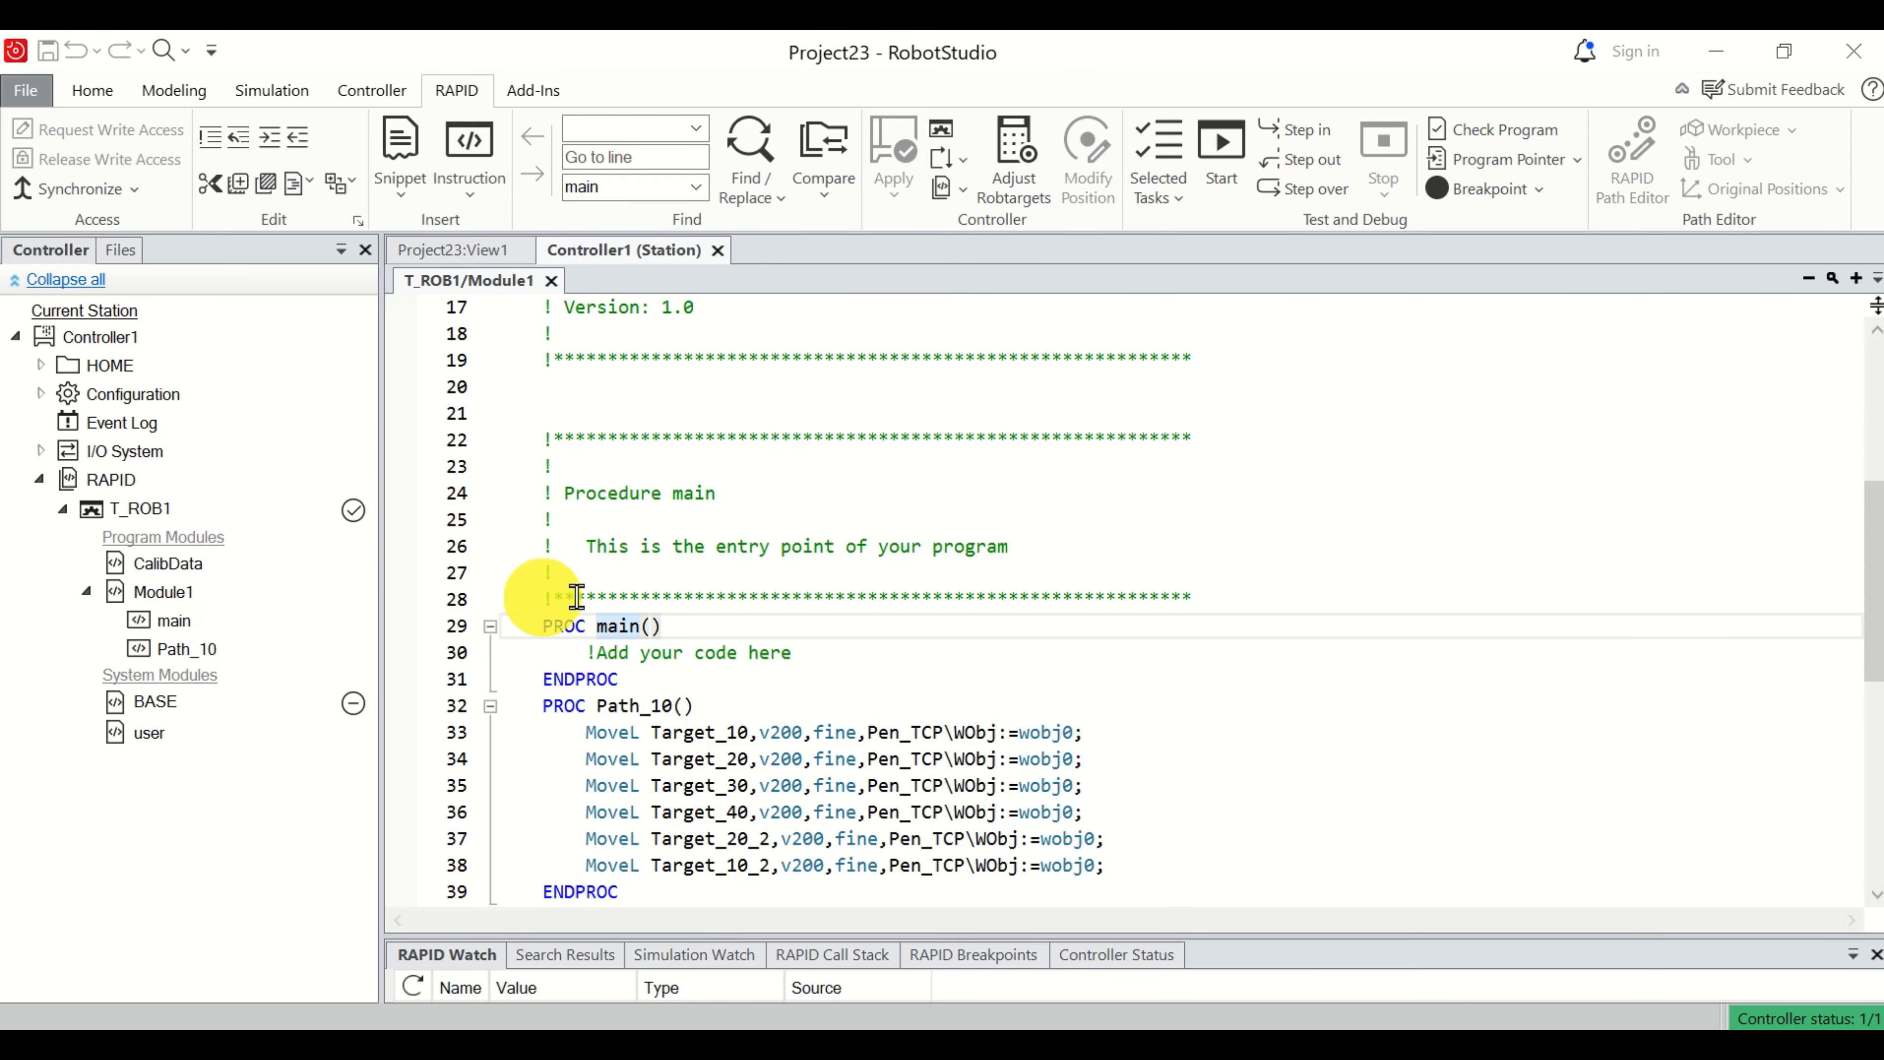
Examine Module1's main procedure and the MoveL instructions that make up the Path_10 procedure.
scroll(686, 601, up, 5)
scroll(686, 603, up, 1)
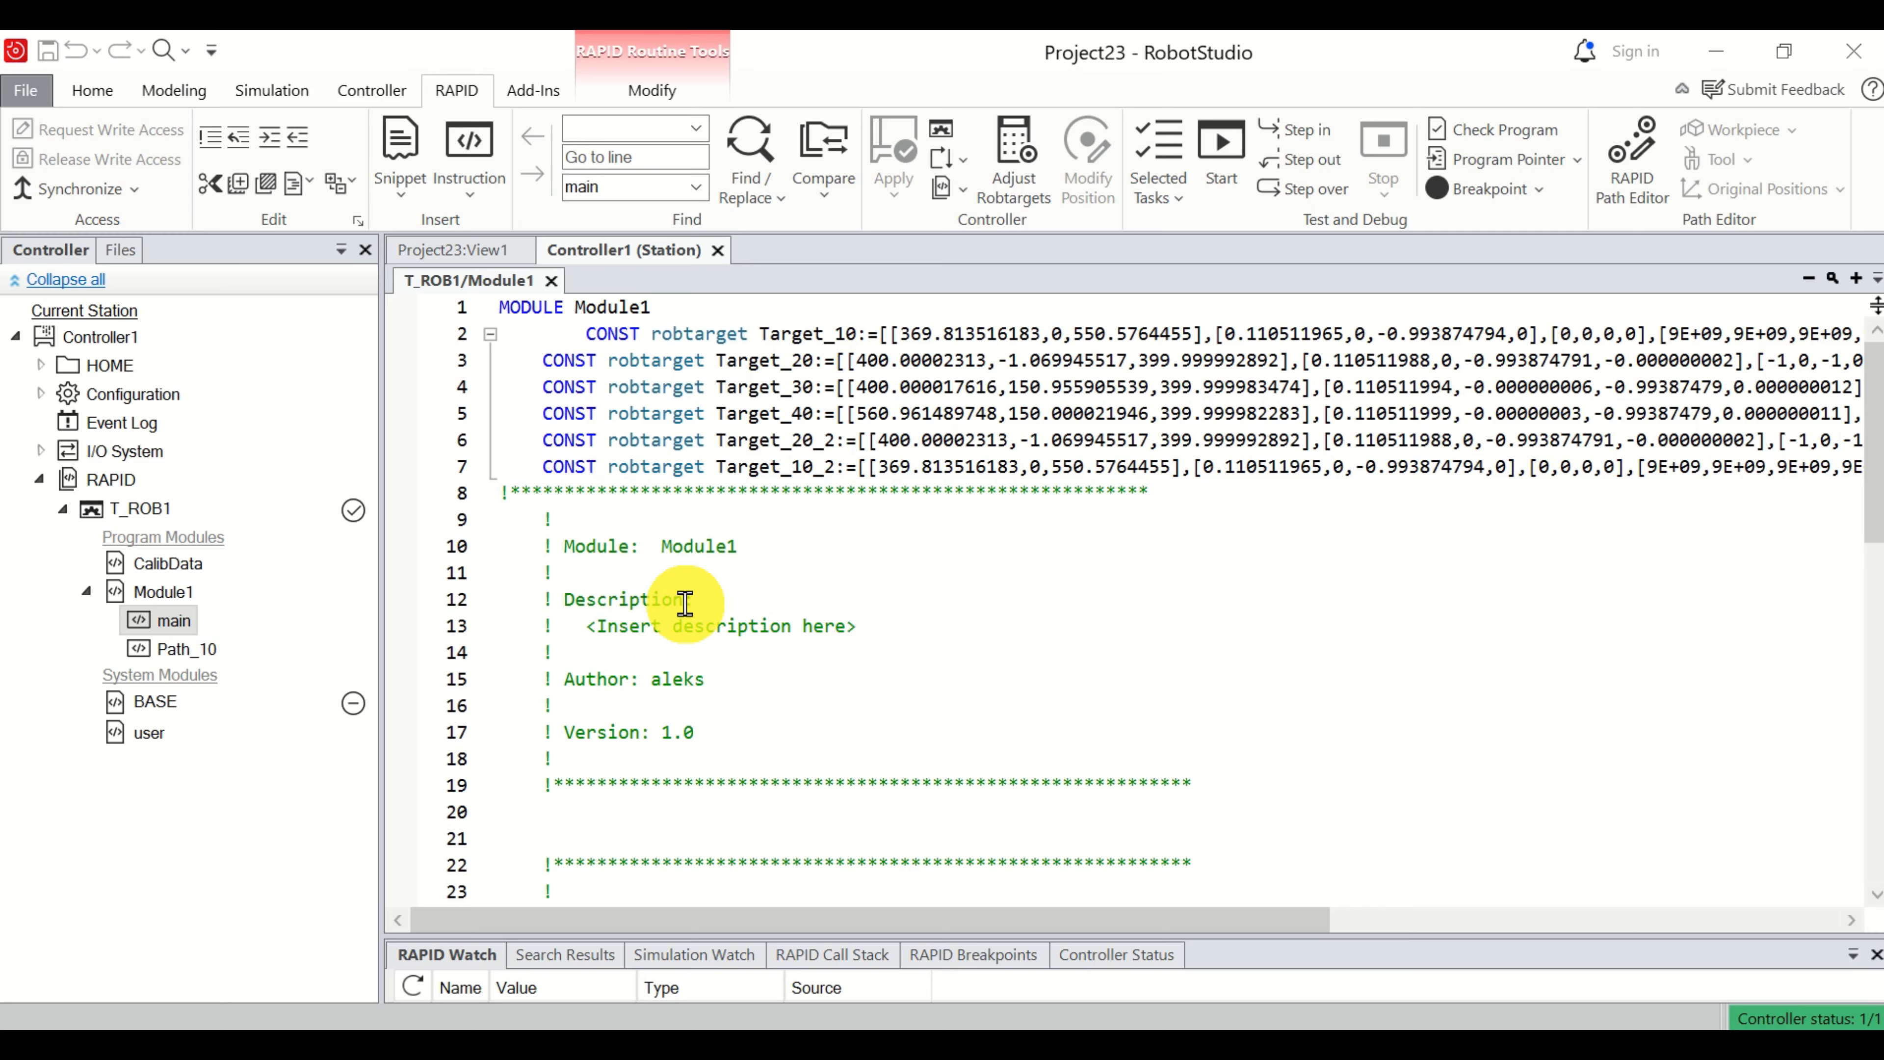
scroll(685, 602, down, 10)
scroll(685, 602, up, 3)
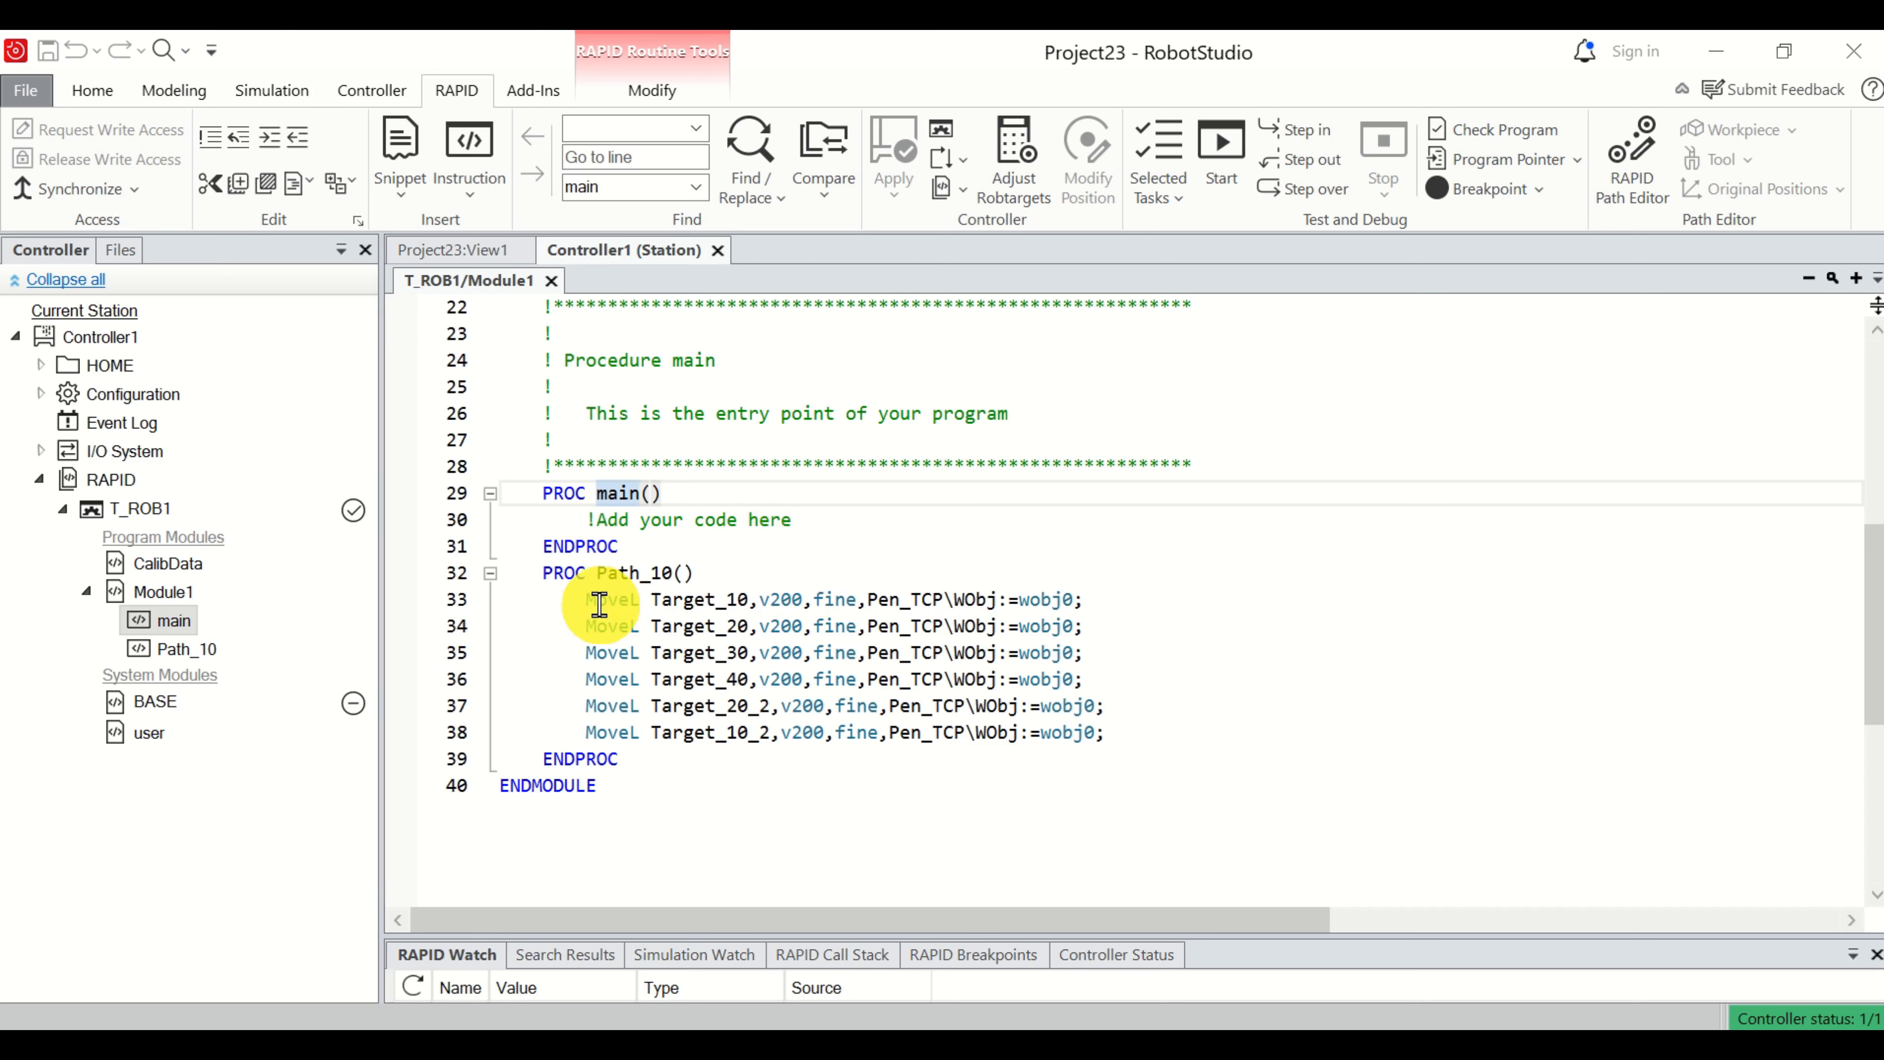
drag(588, 602, 1120, 724)
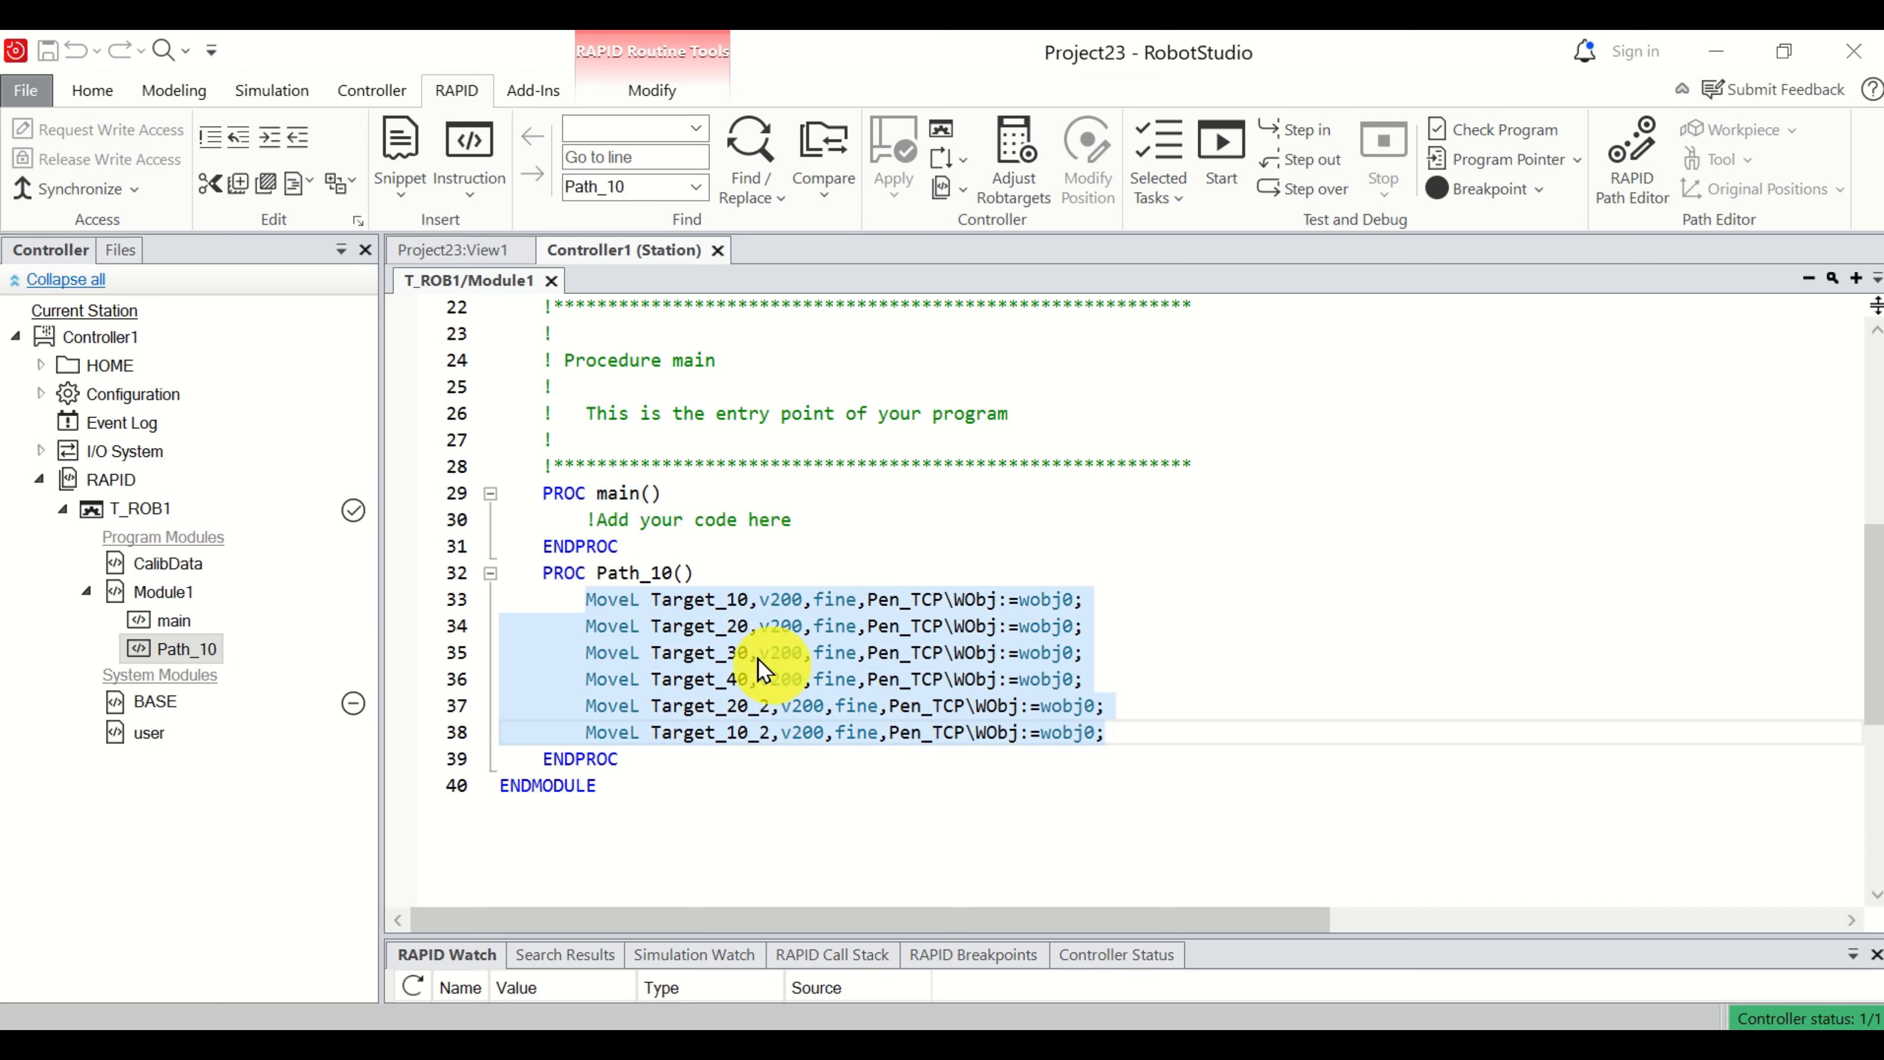
drag(543, 575, 690, 749)
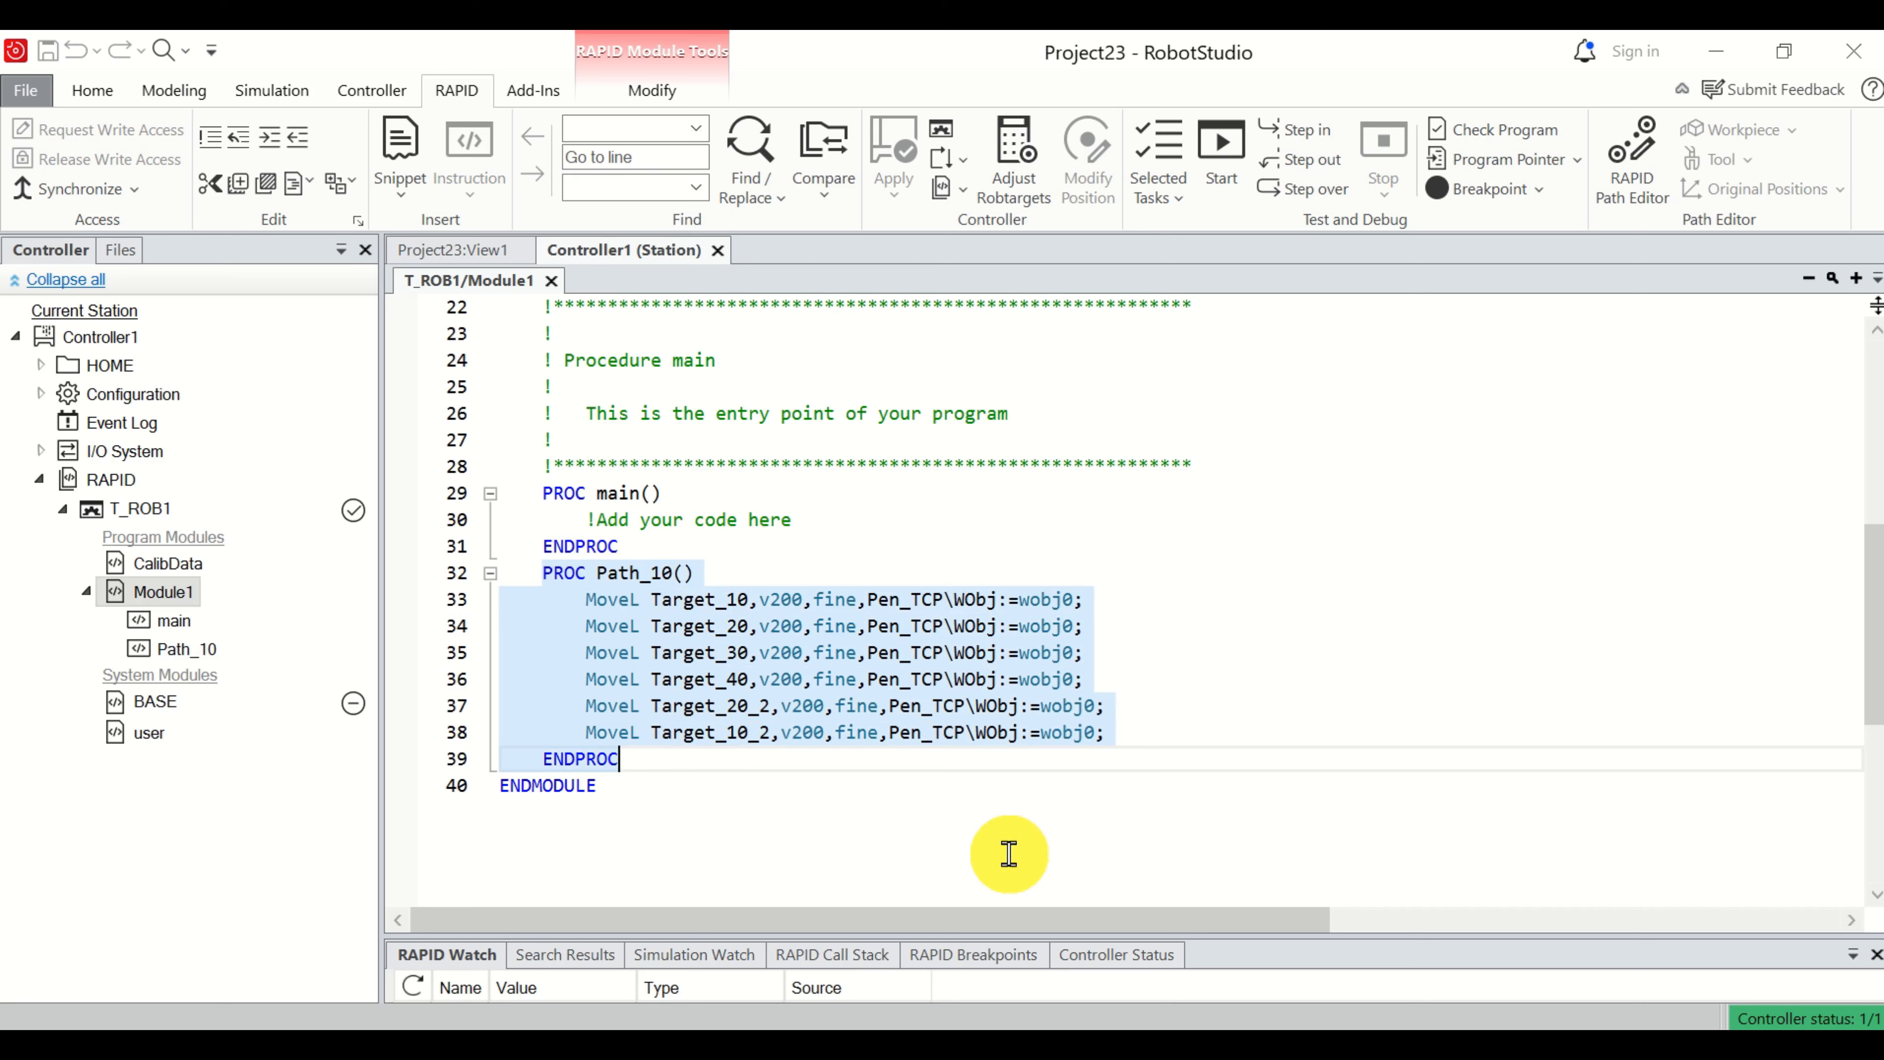
click(711, 603)
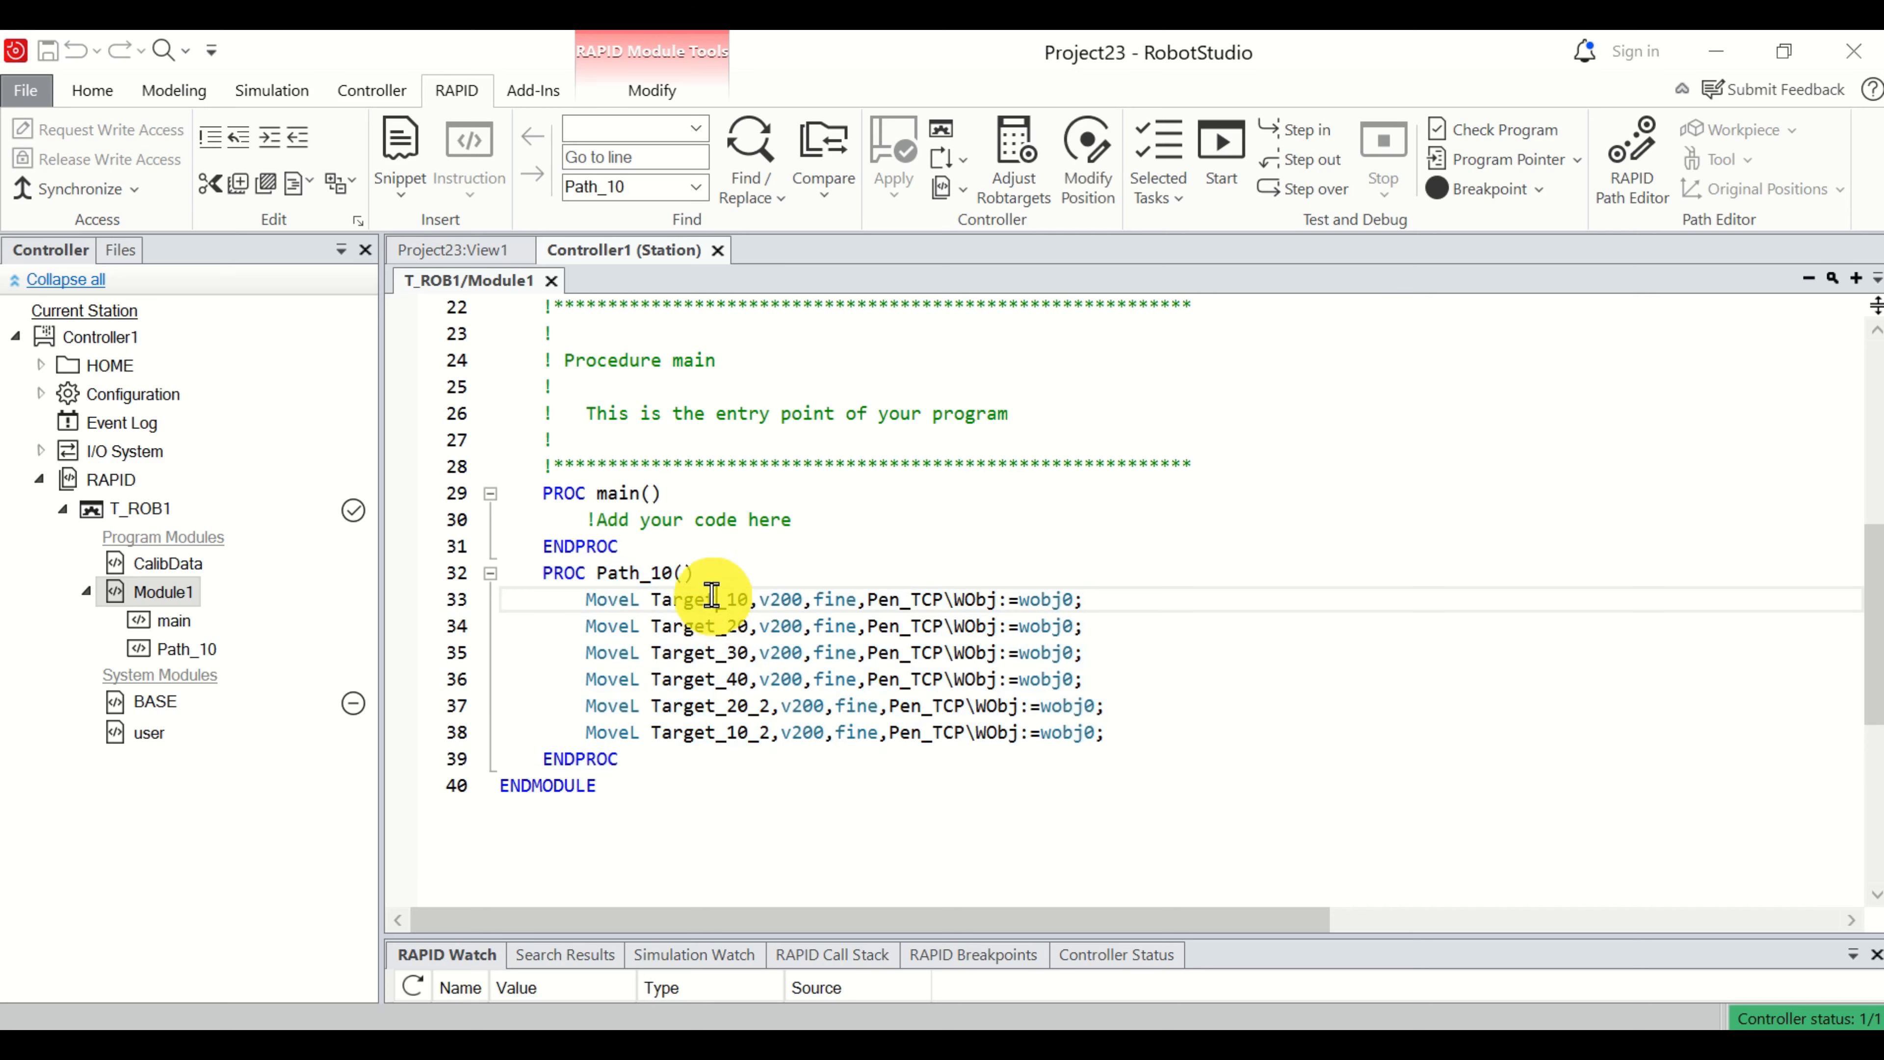
double_click(652, 572)
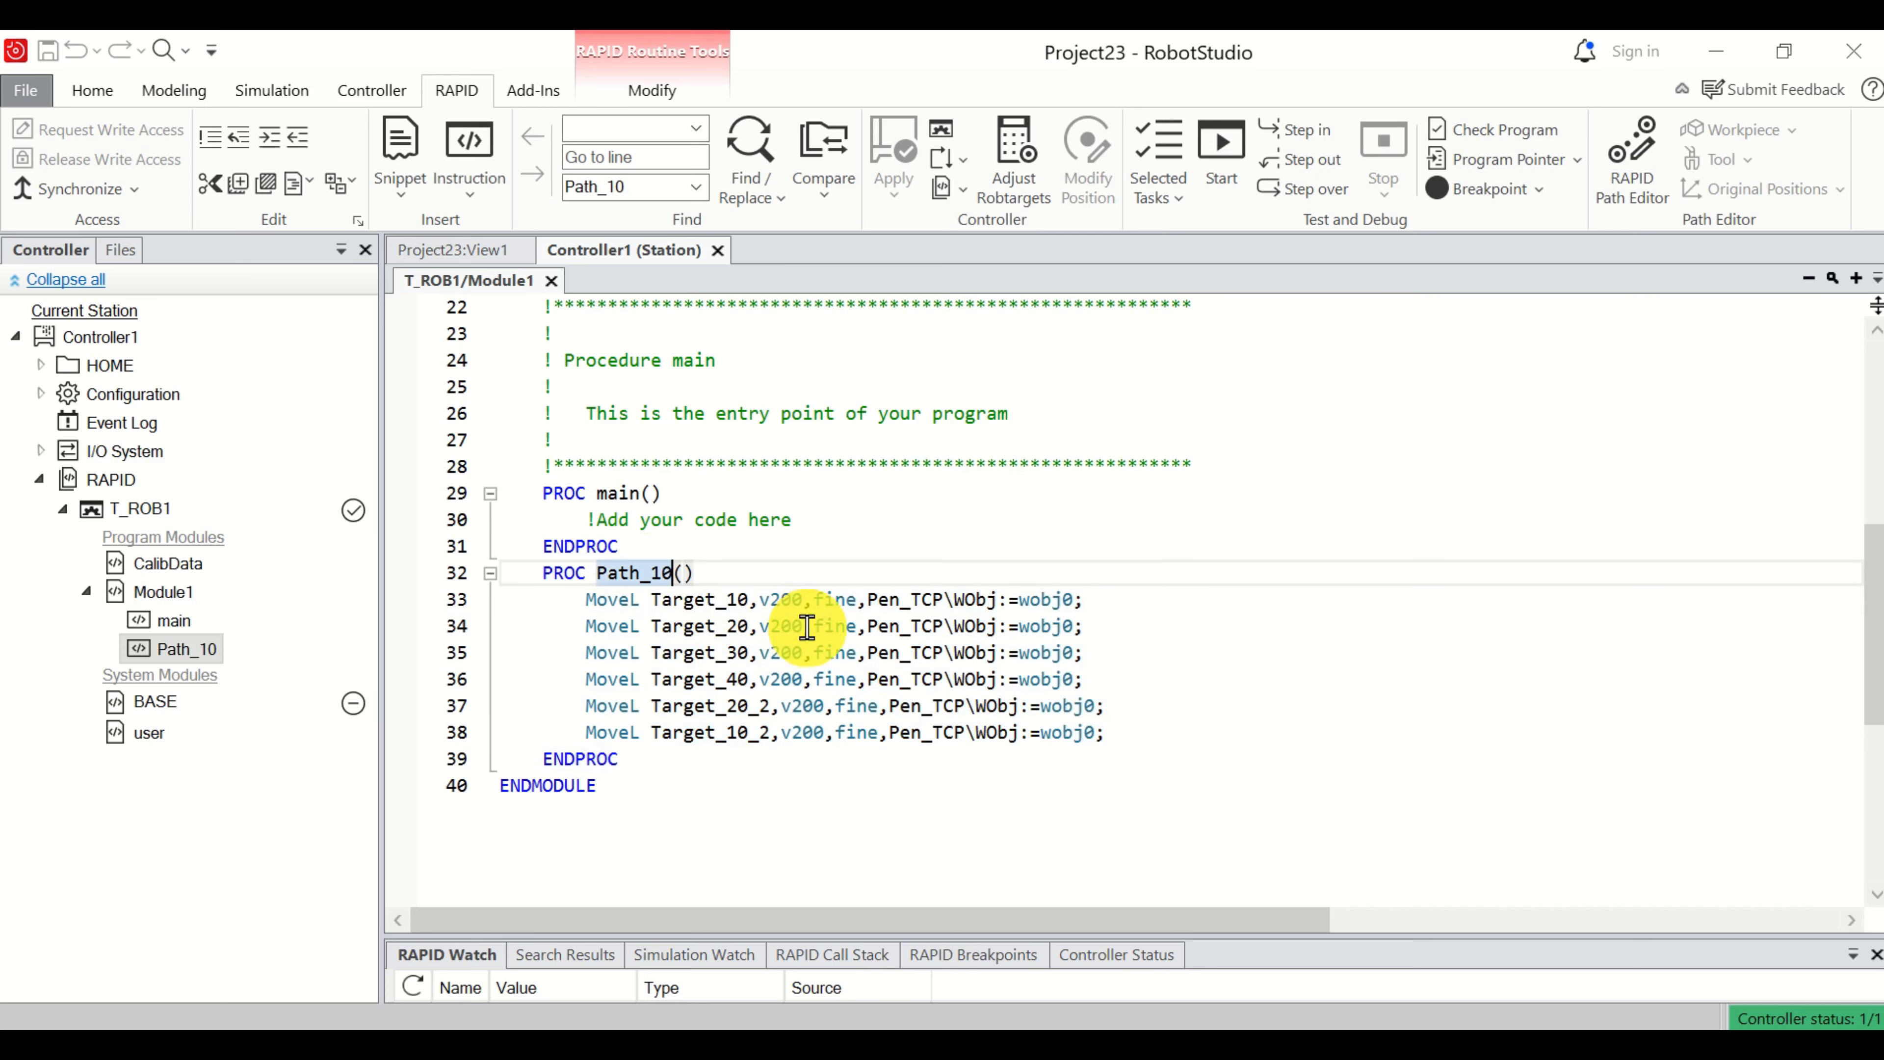
mouse_move(806, 625)
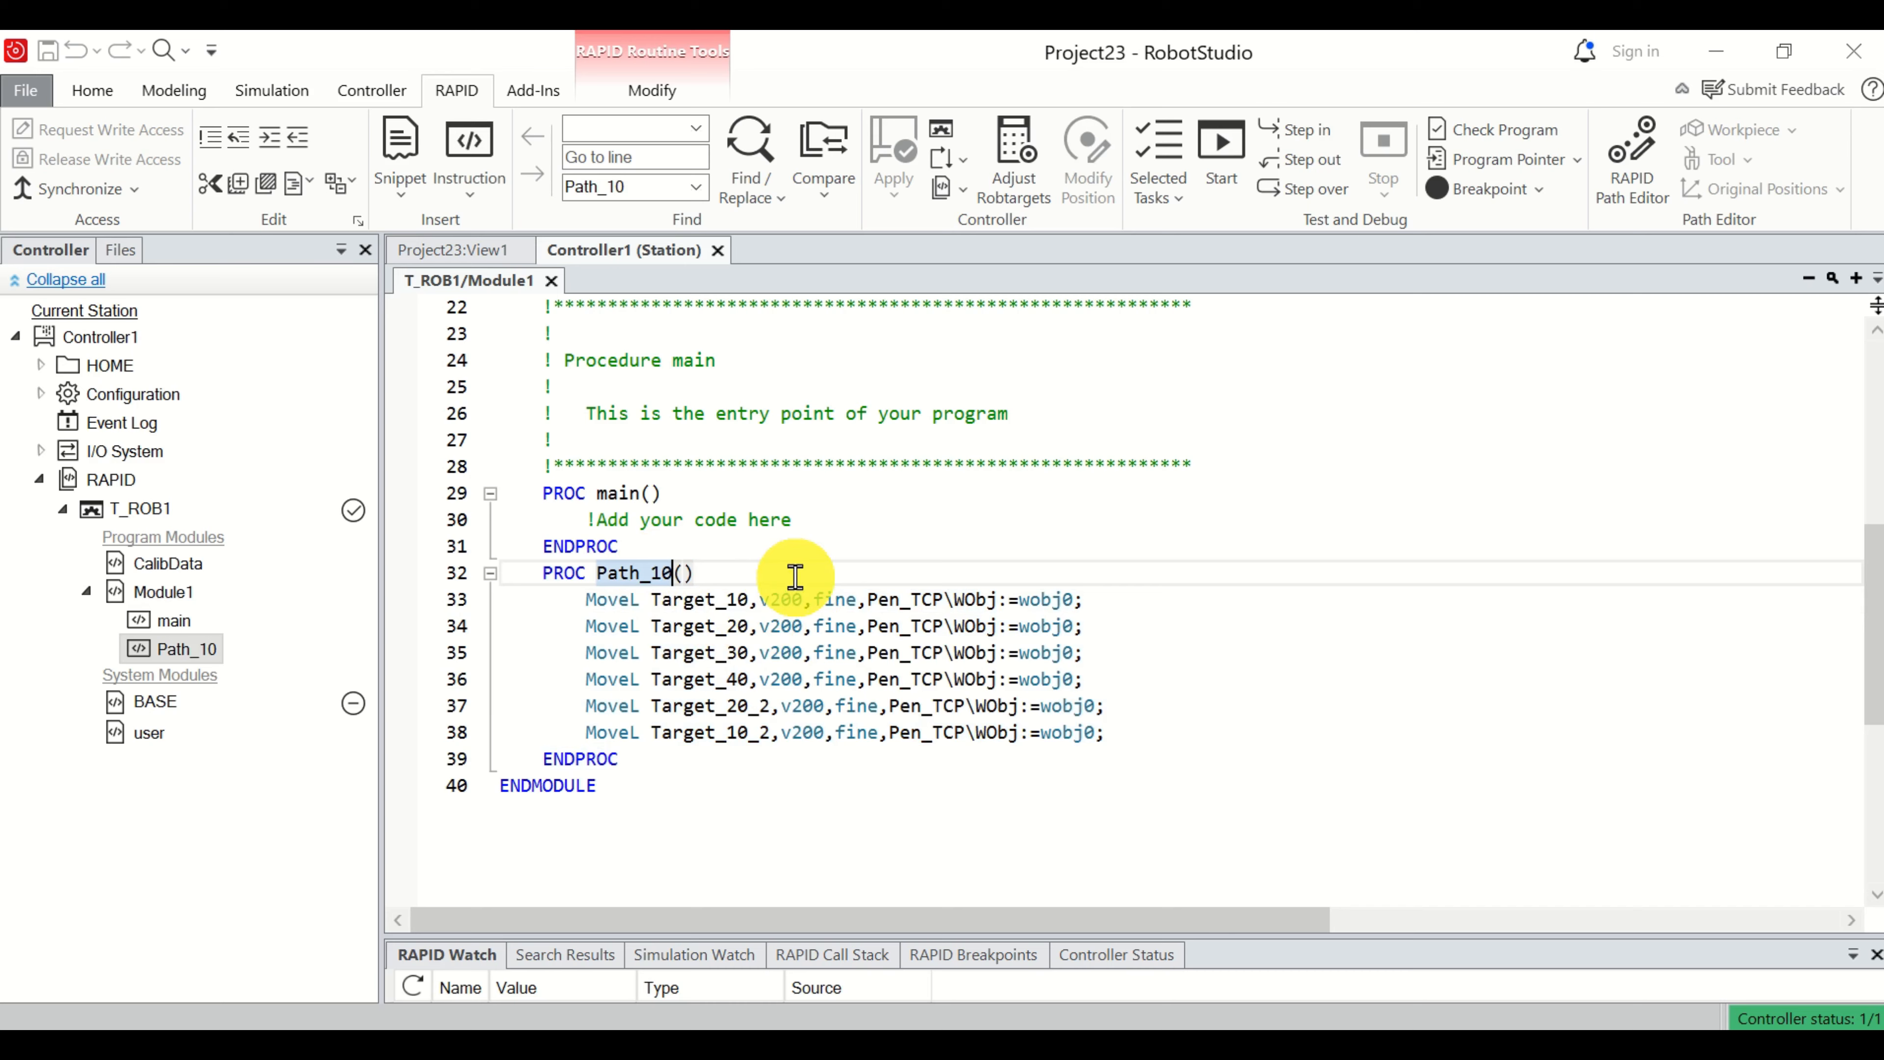
Examine the robtarget declarations at the start of Module1, including their coordinates, and return to the Path_10 procedure.
scroll(795, 576, up, 7)
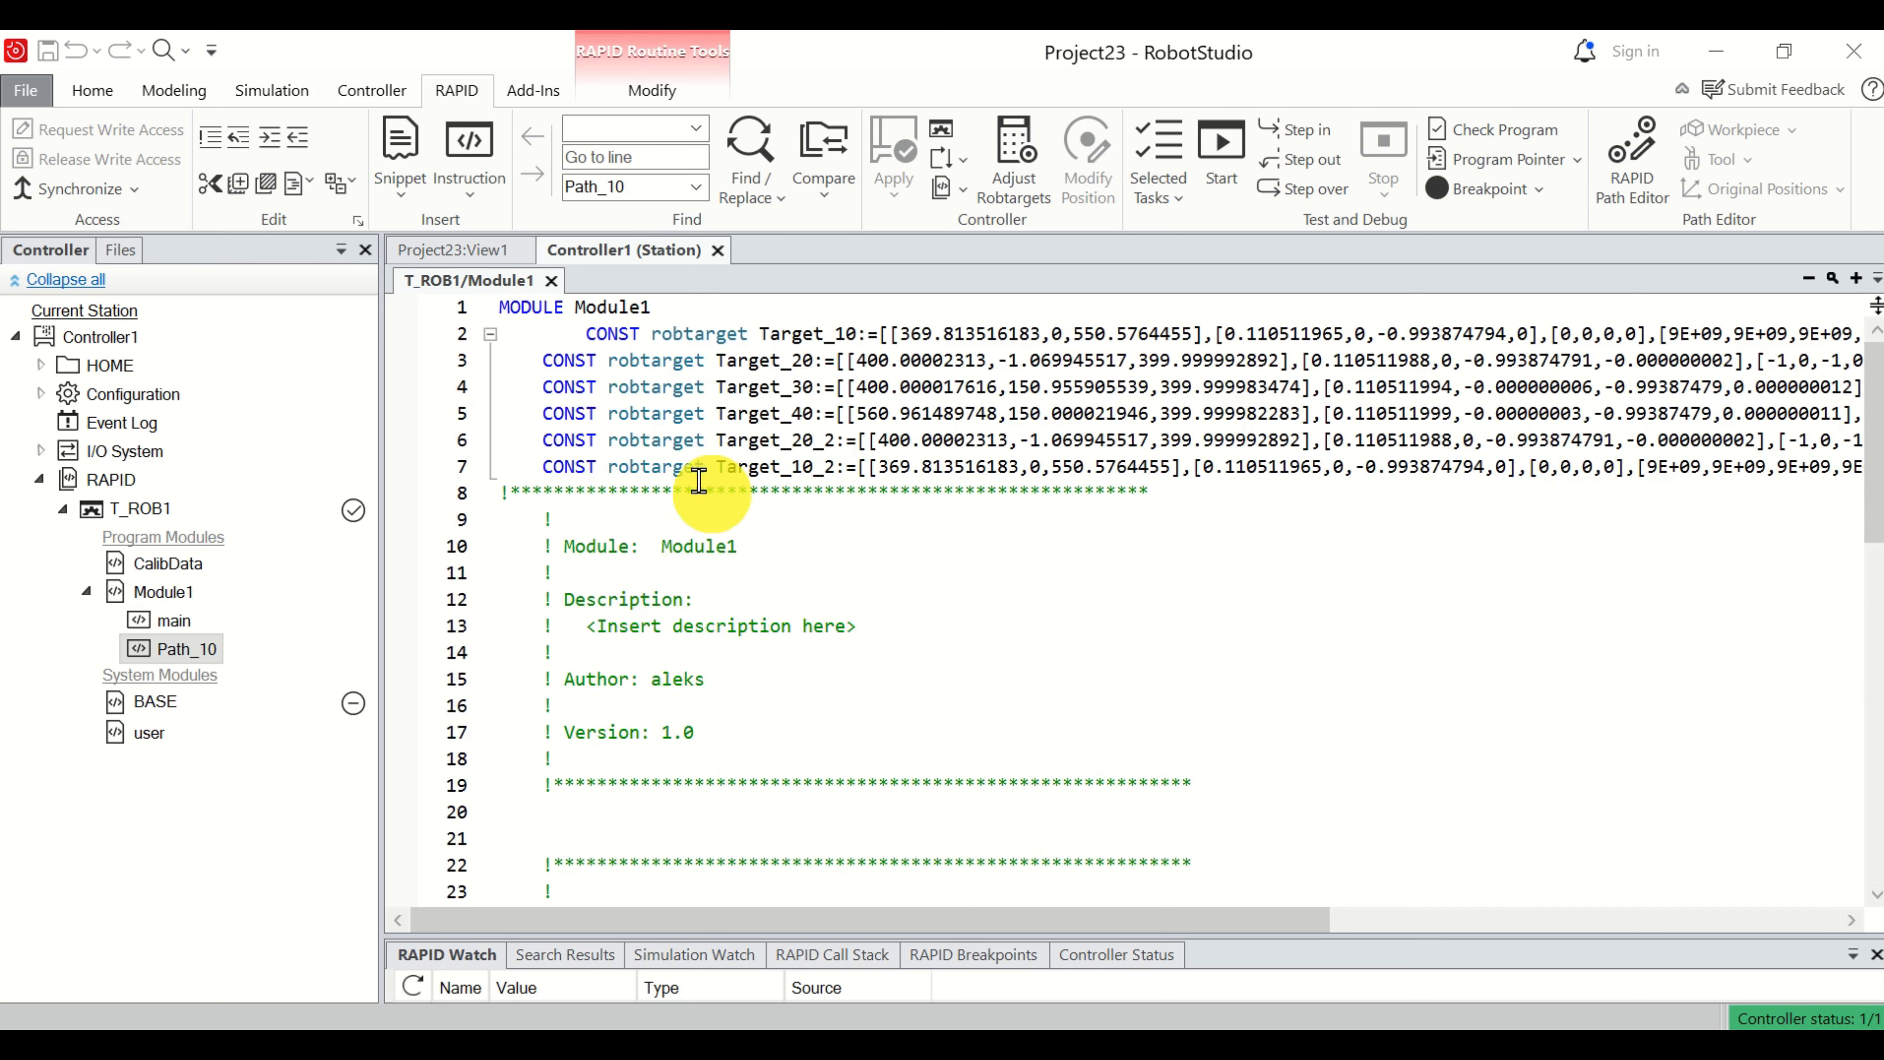
click(653, 336)
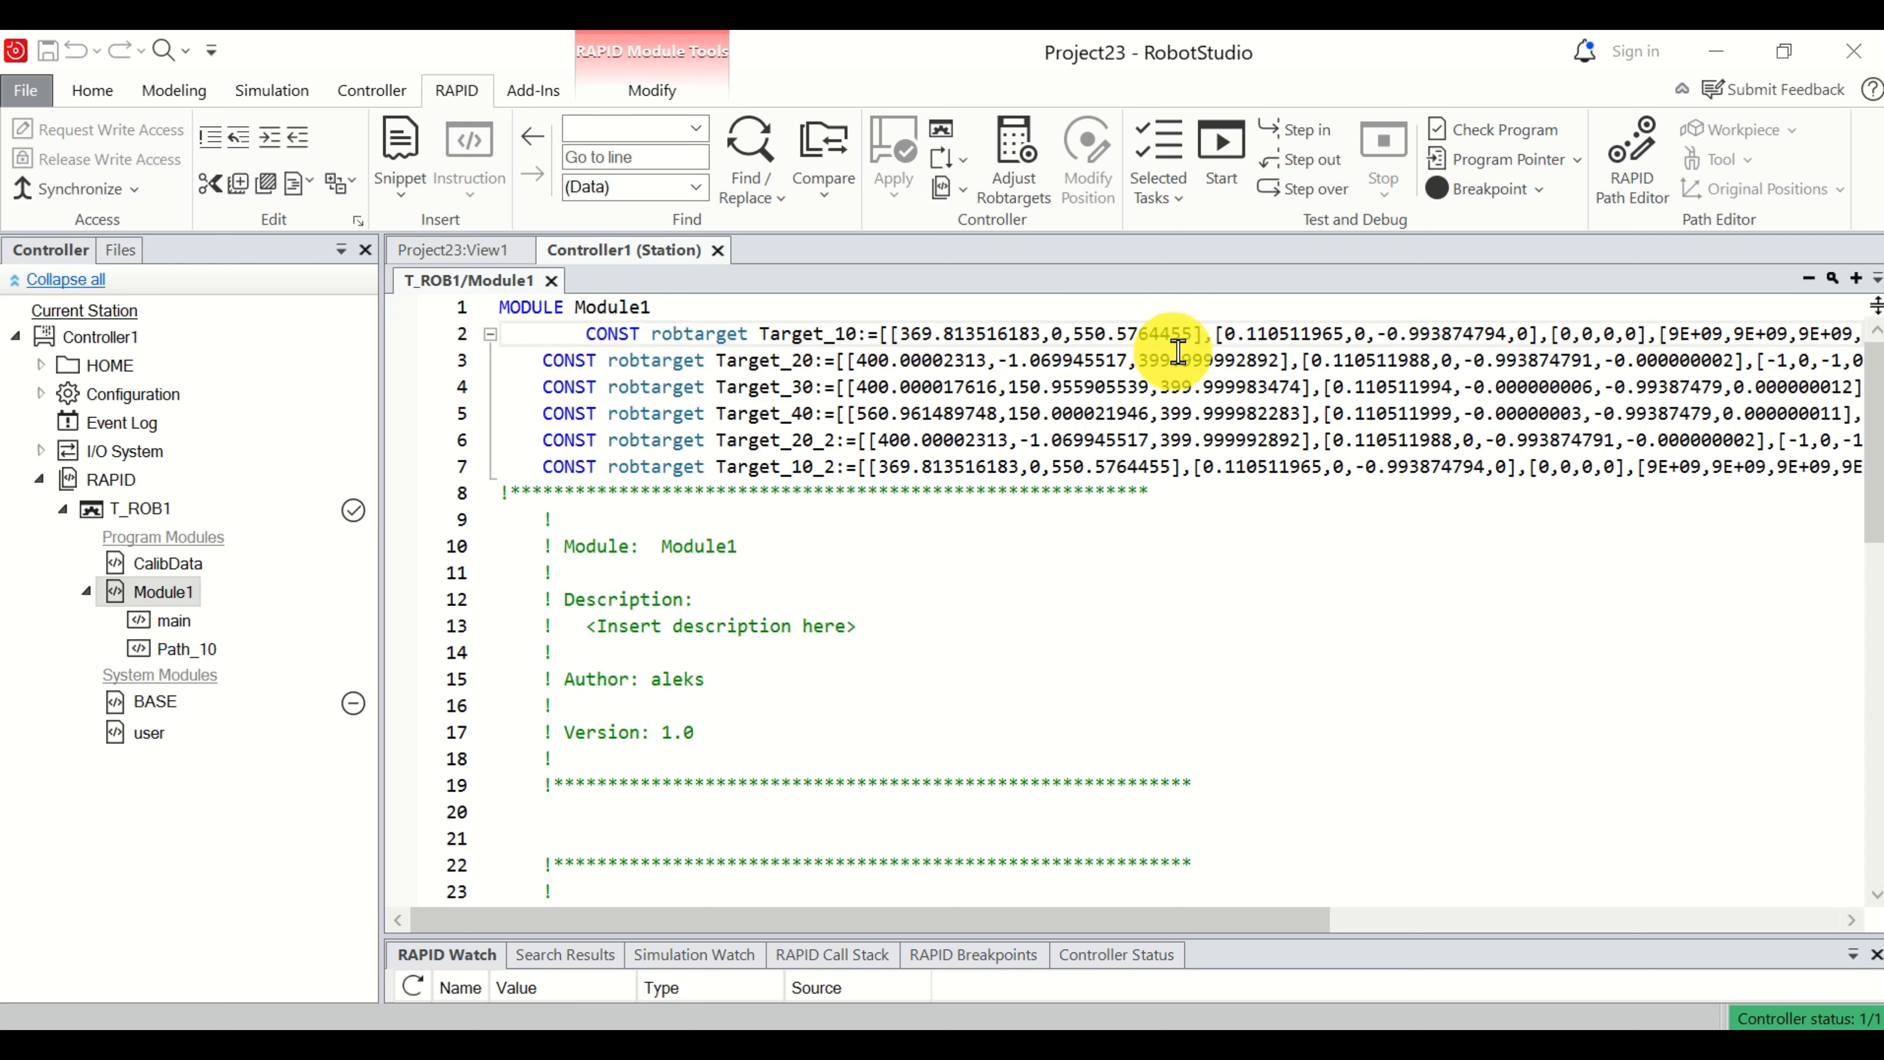
key(Right)
drag(1061, 935, 1089, 968)
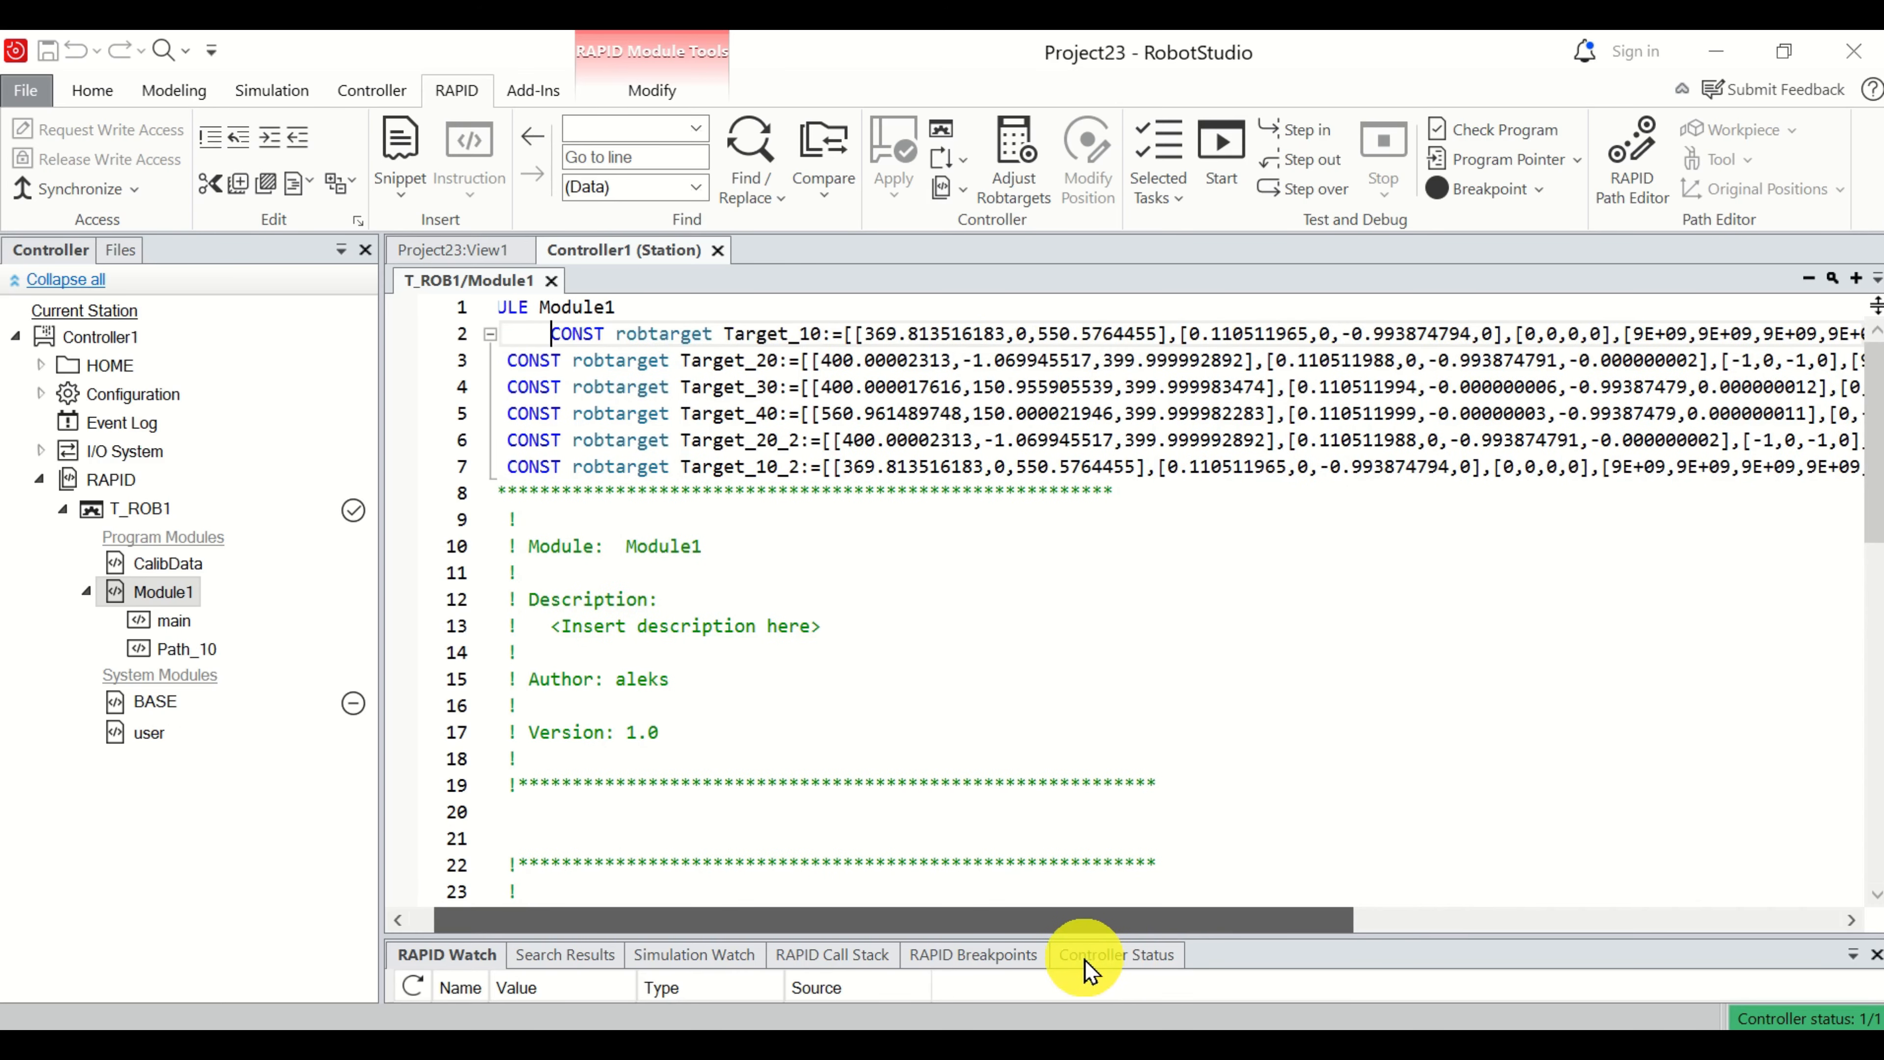
drag(1084, 968, 1073, 892)
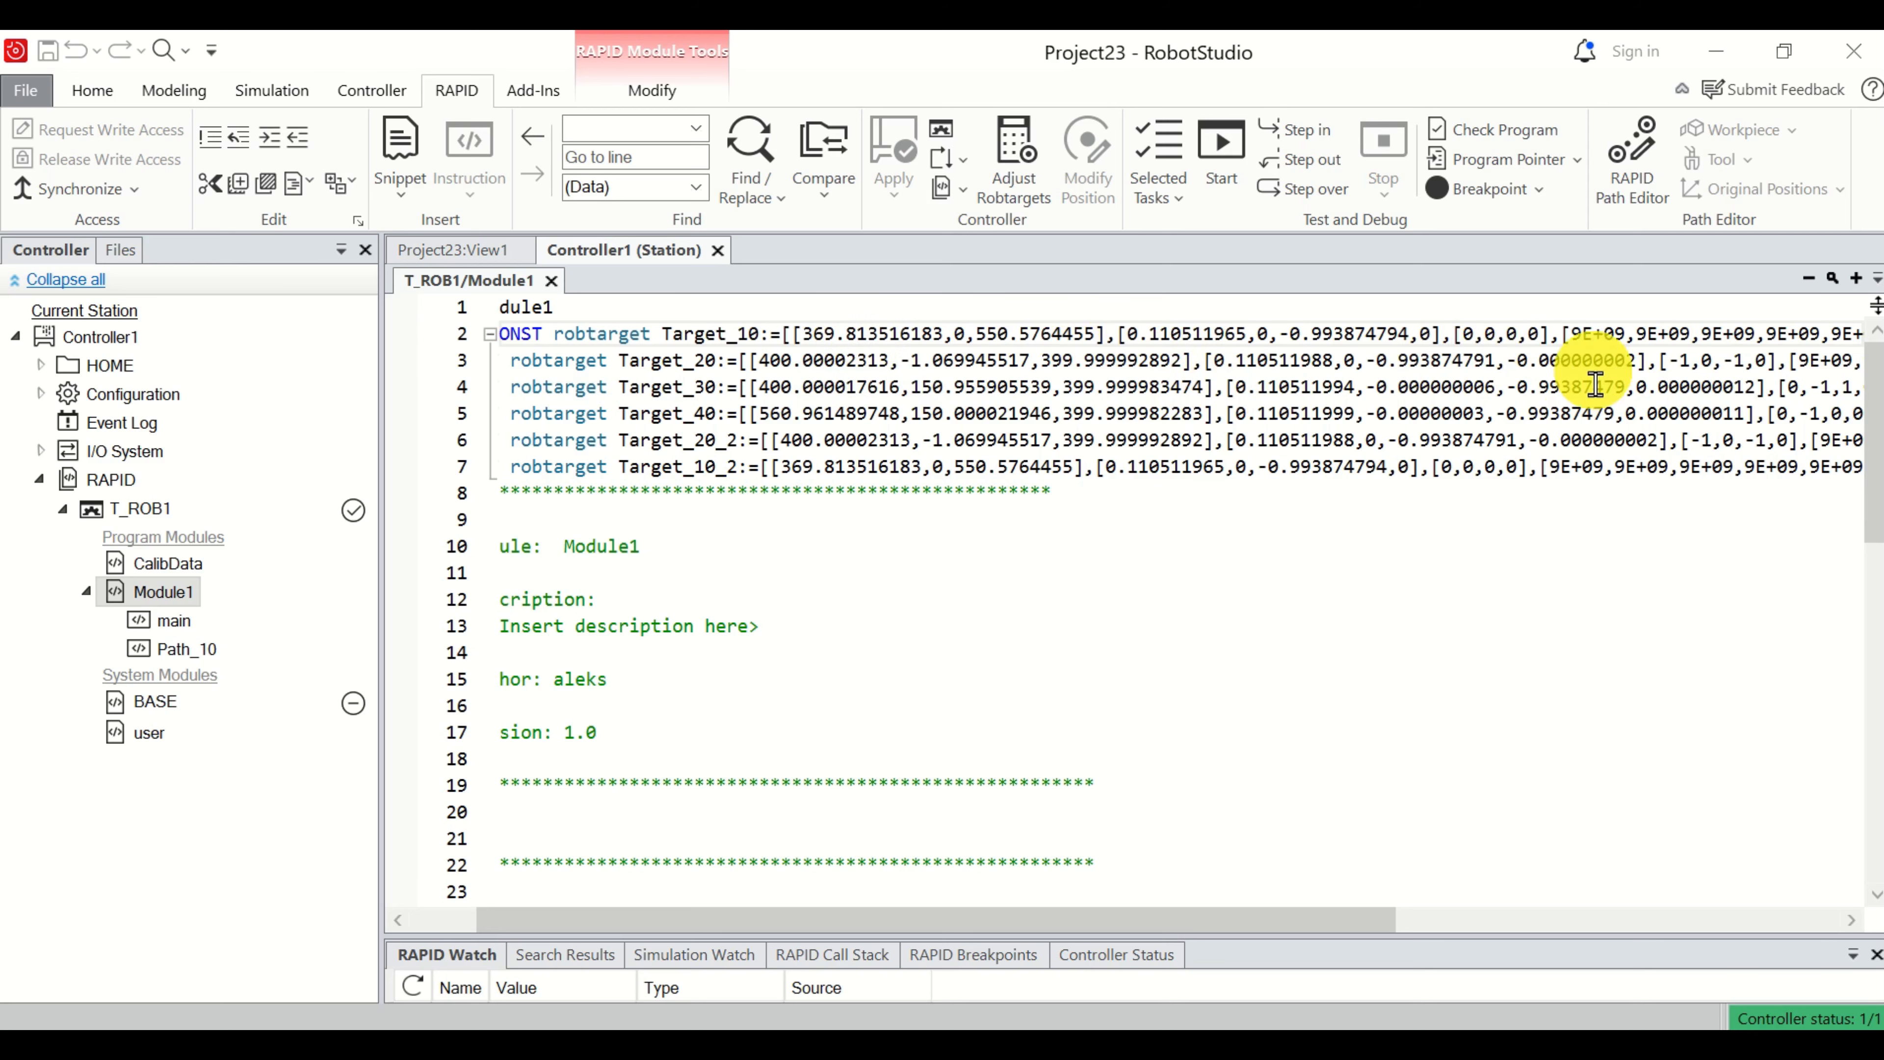
scroll(727, 703, down, 2)
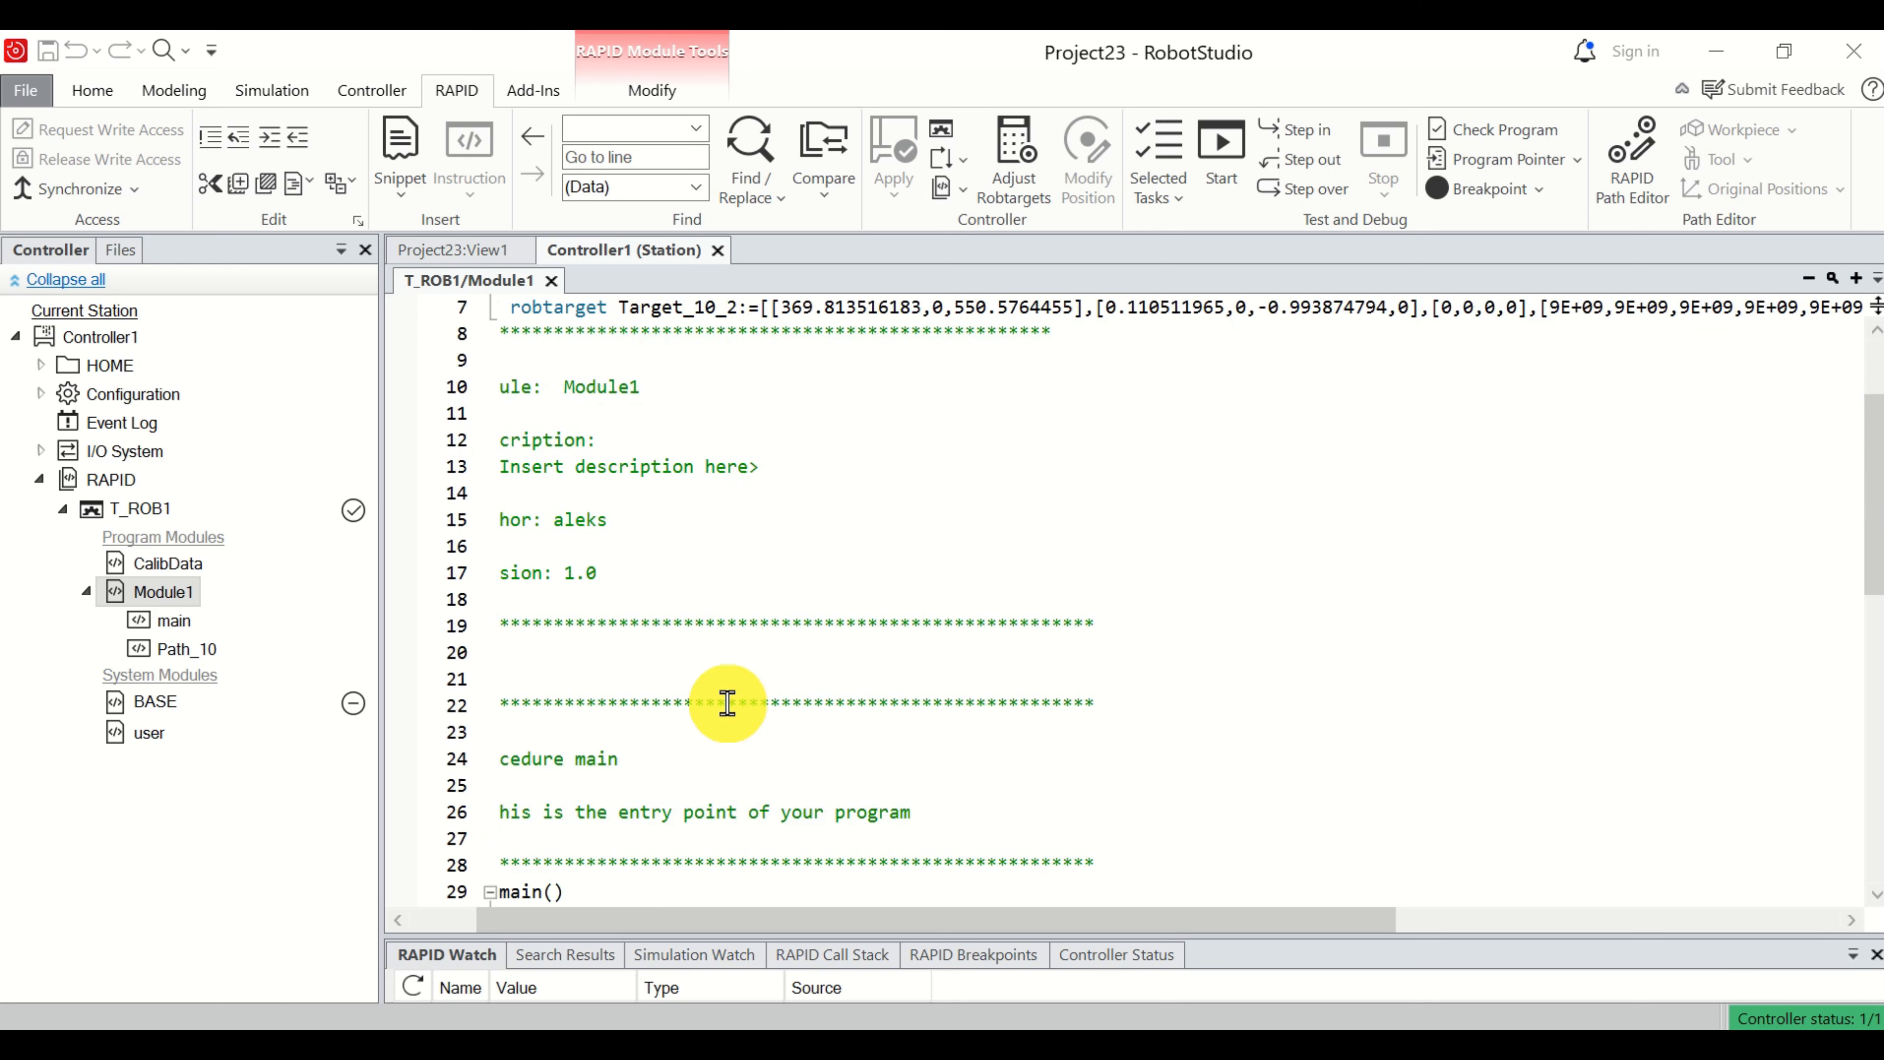
scroll(727, 703, down, 5)
click(573, 536)
click(716, 578)
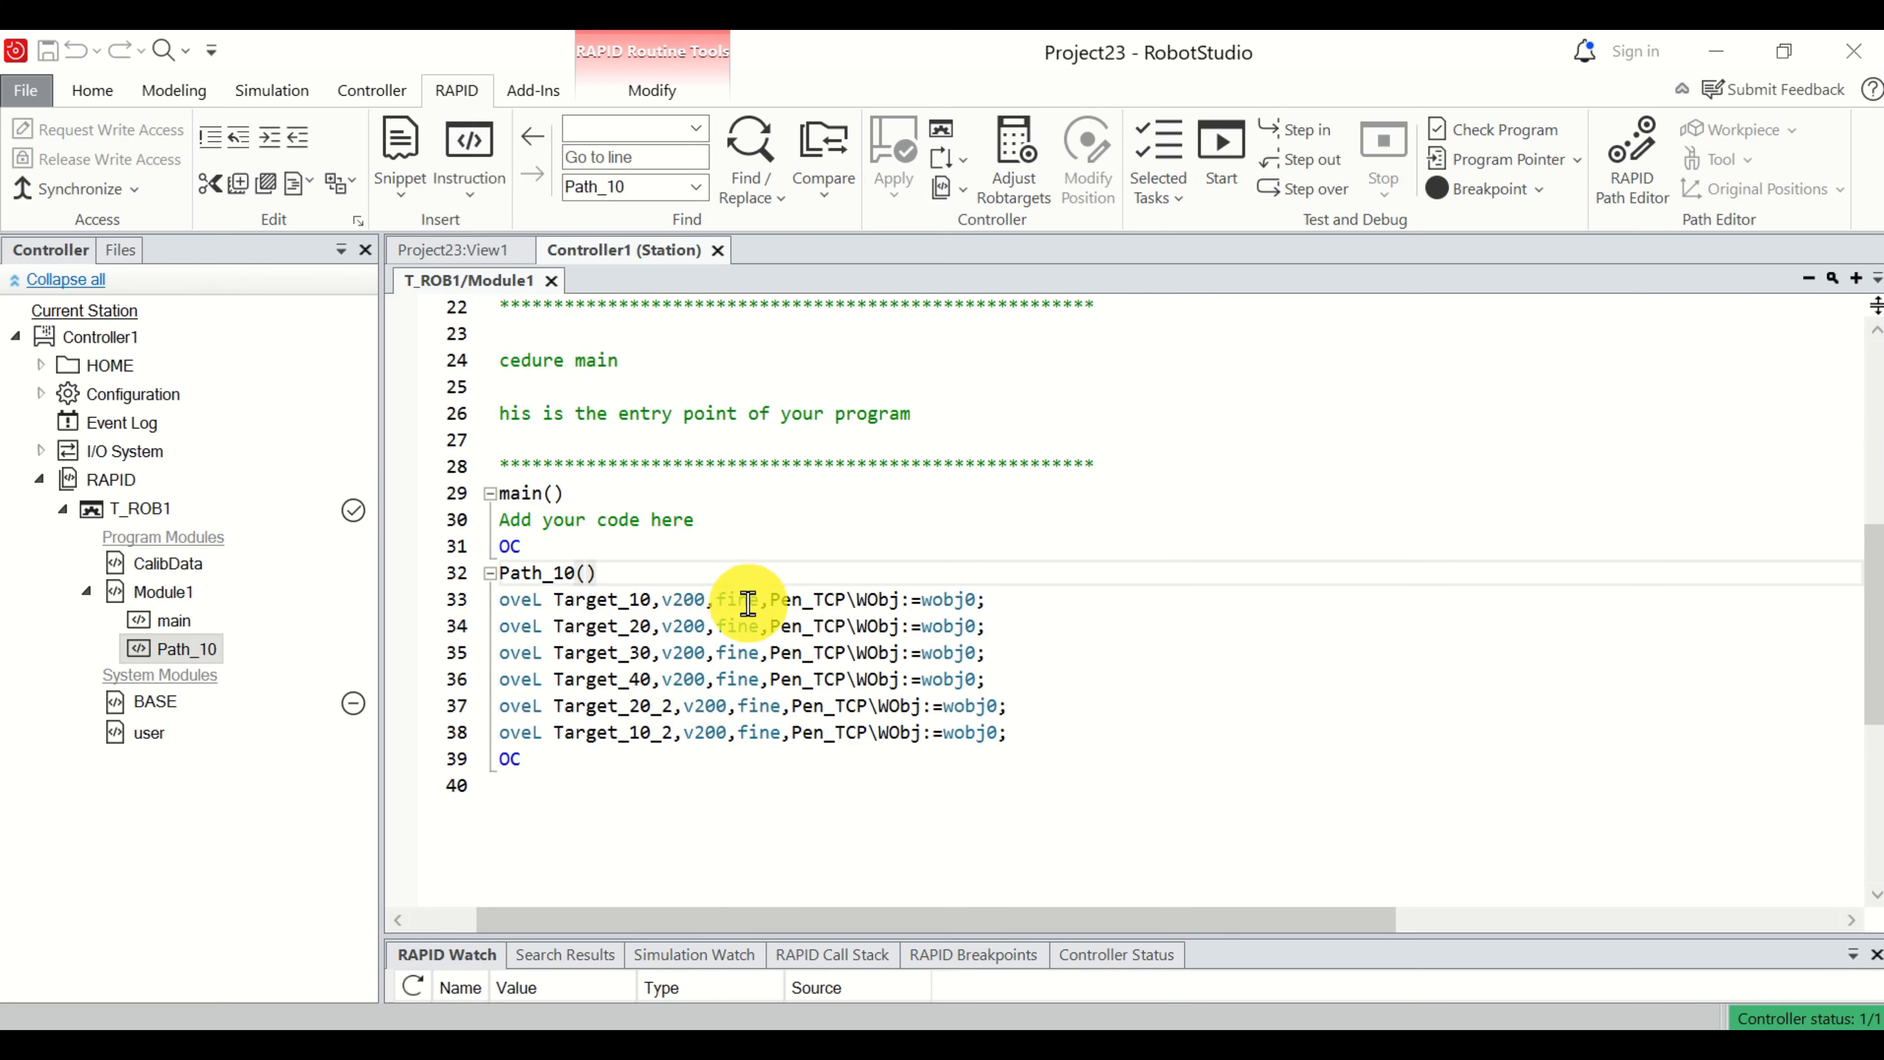
drag(706, 920, 555, 918)
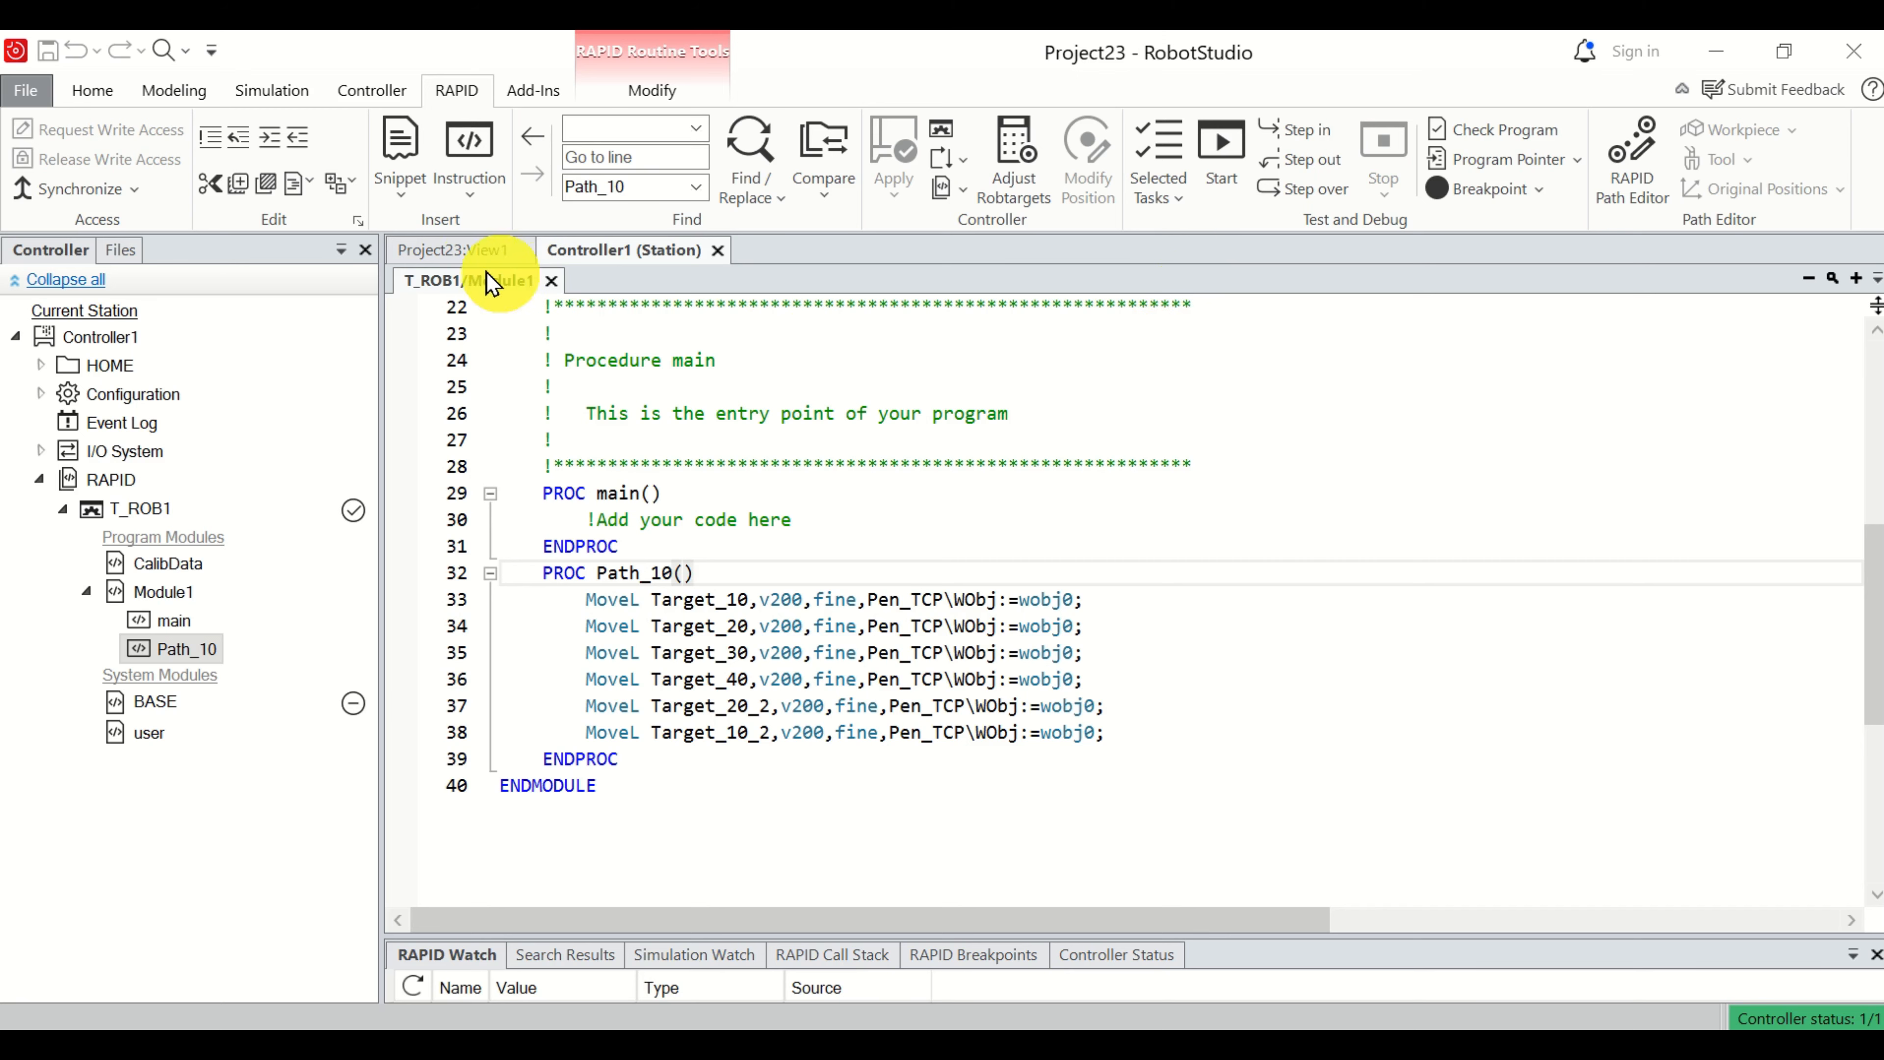
Place the 3D station view beside the RAPID editor in a new vertical tab group, narrowing the controller tree and editor for space.
click(459, 256)
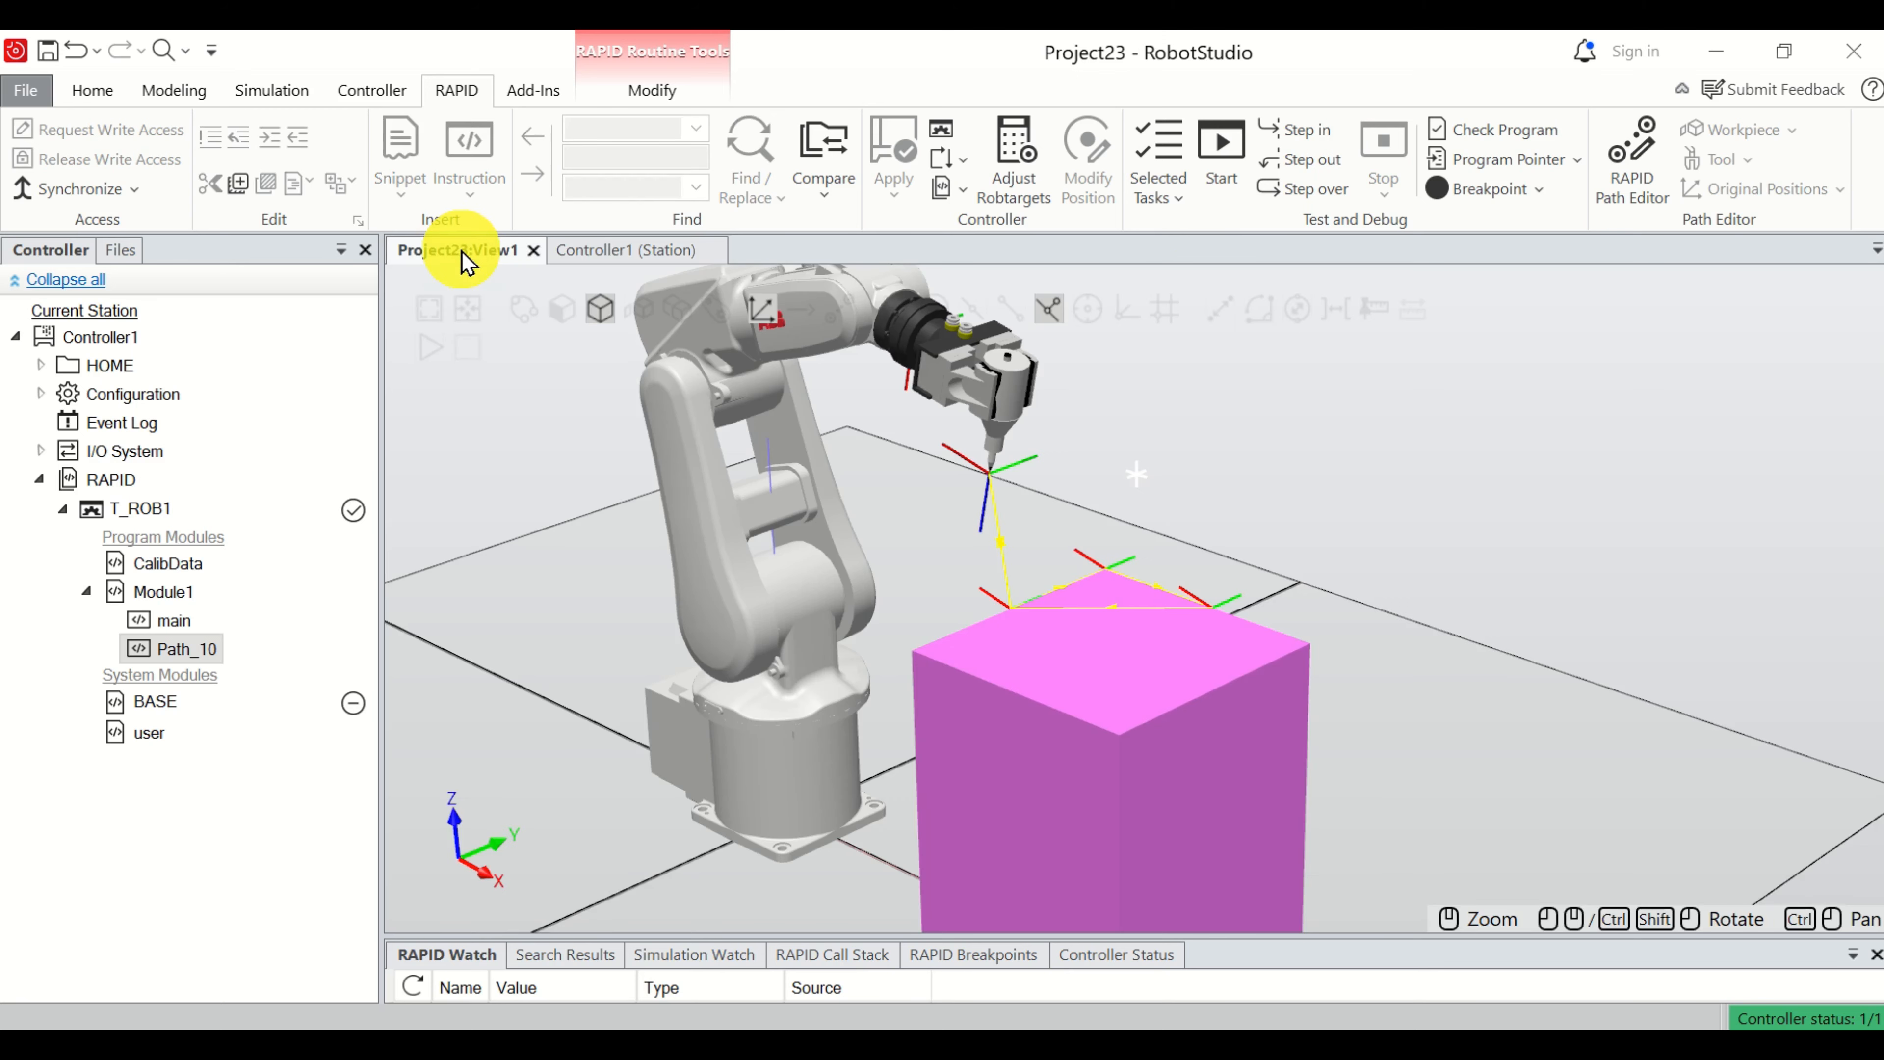
right_click(461, 260)
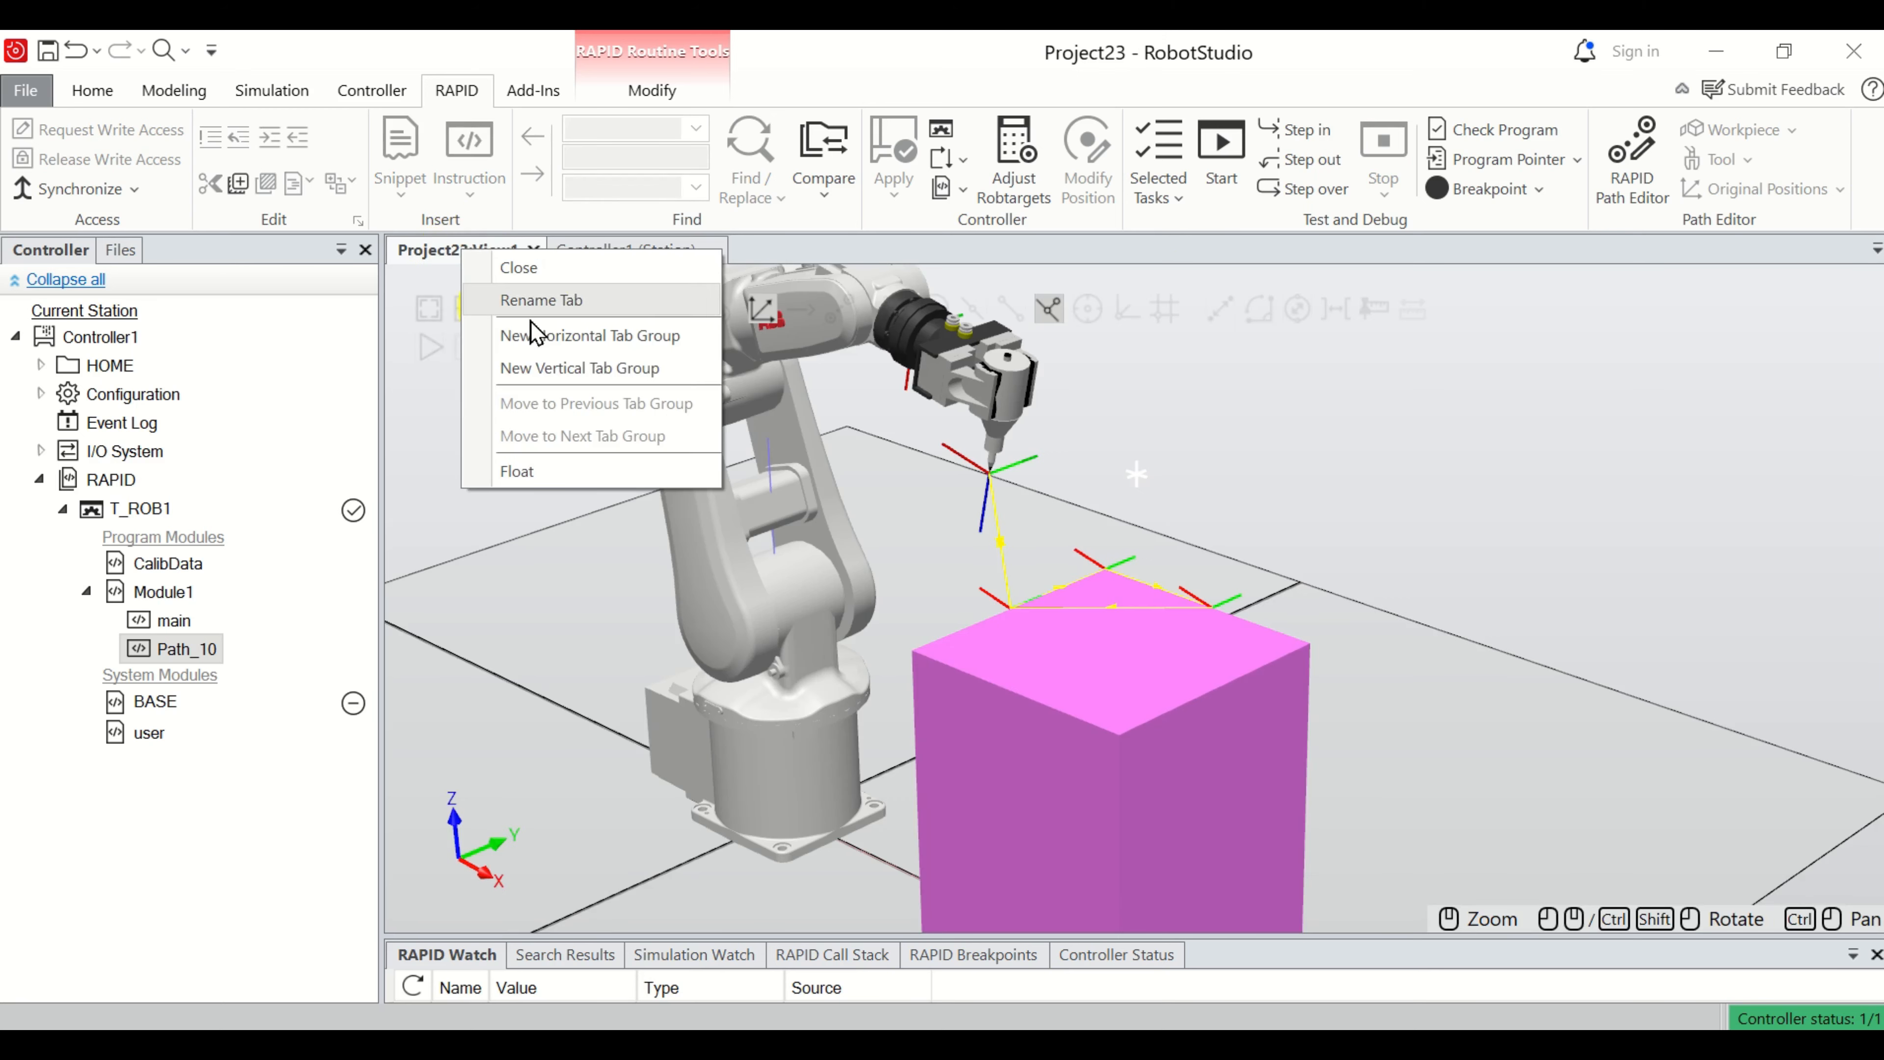
click(608, 368)
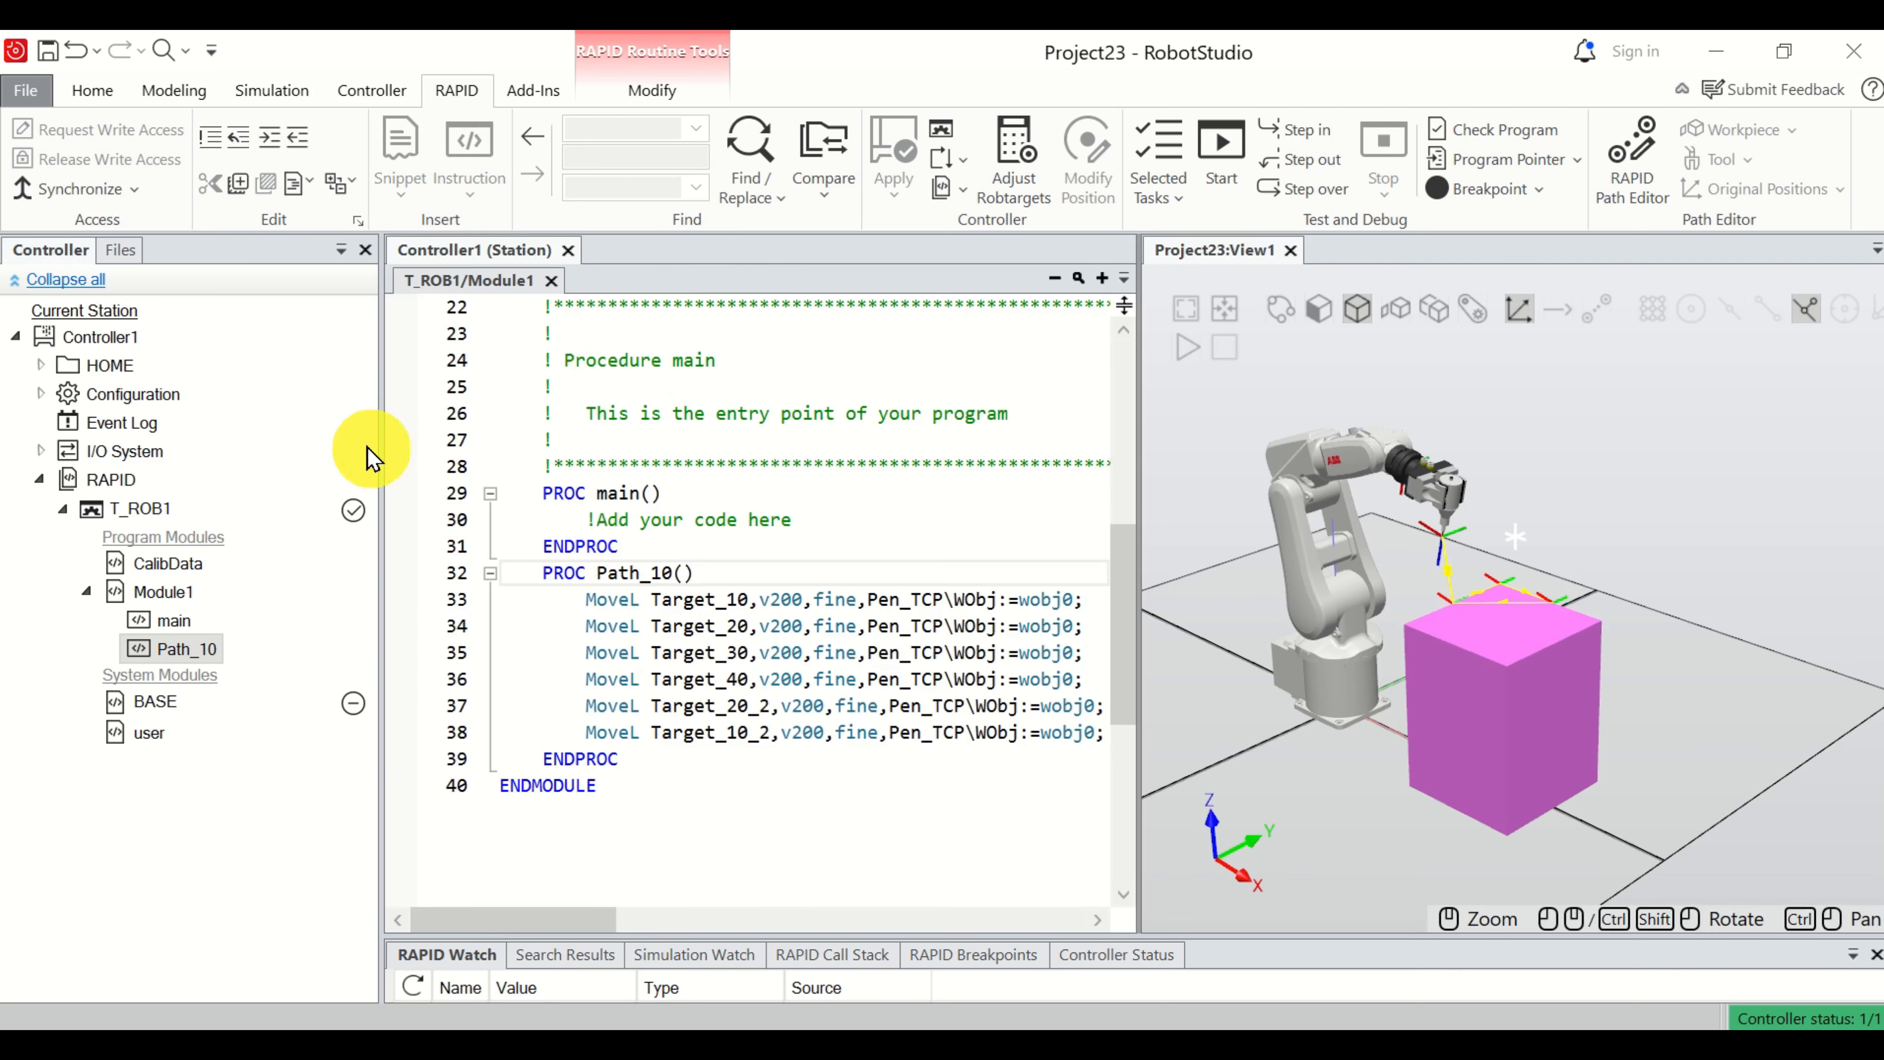
drag(381, 426, 236, 421)
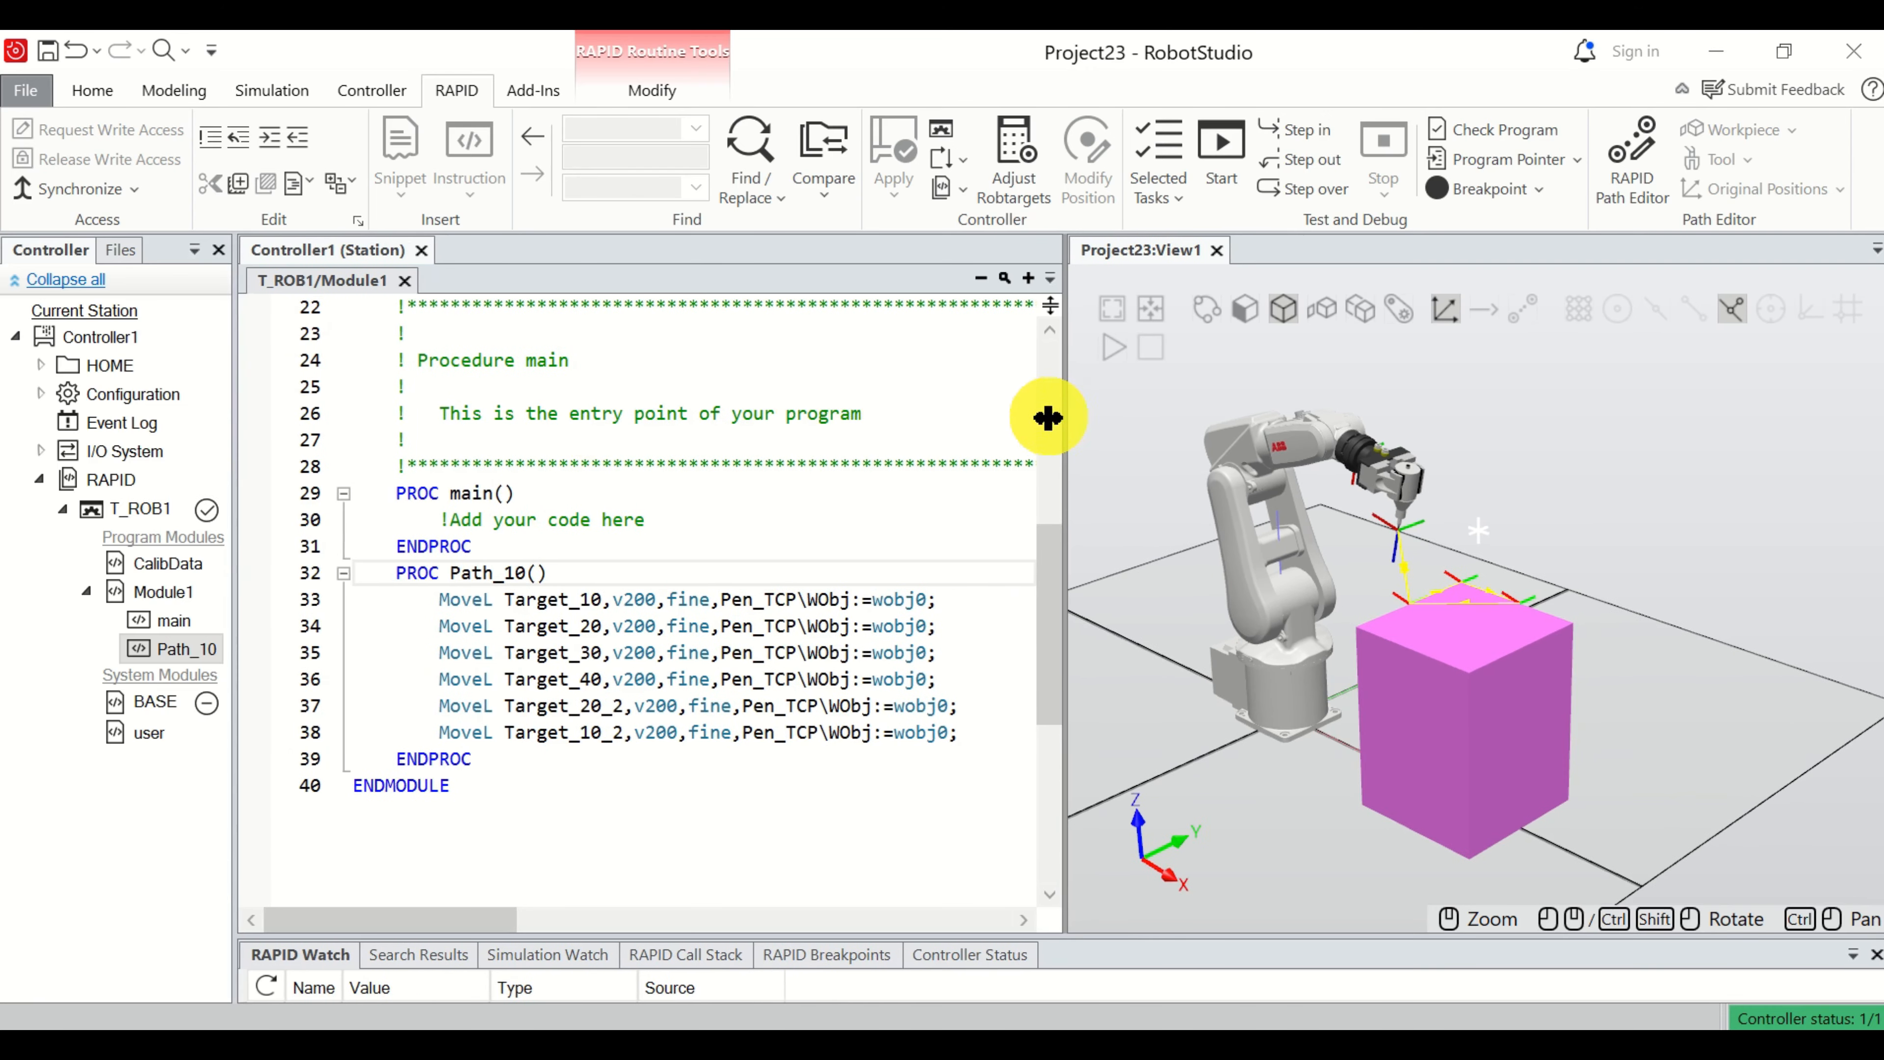
drag(1047, 418, 1011, 425)
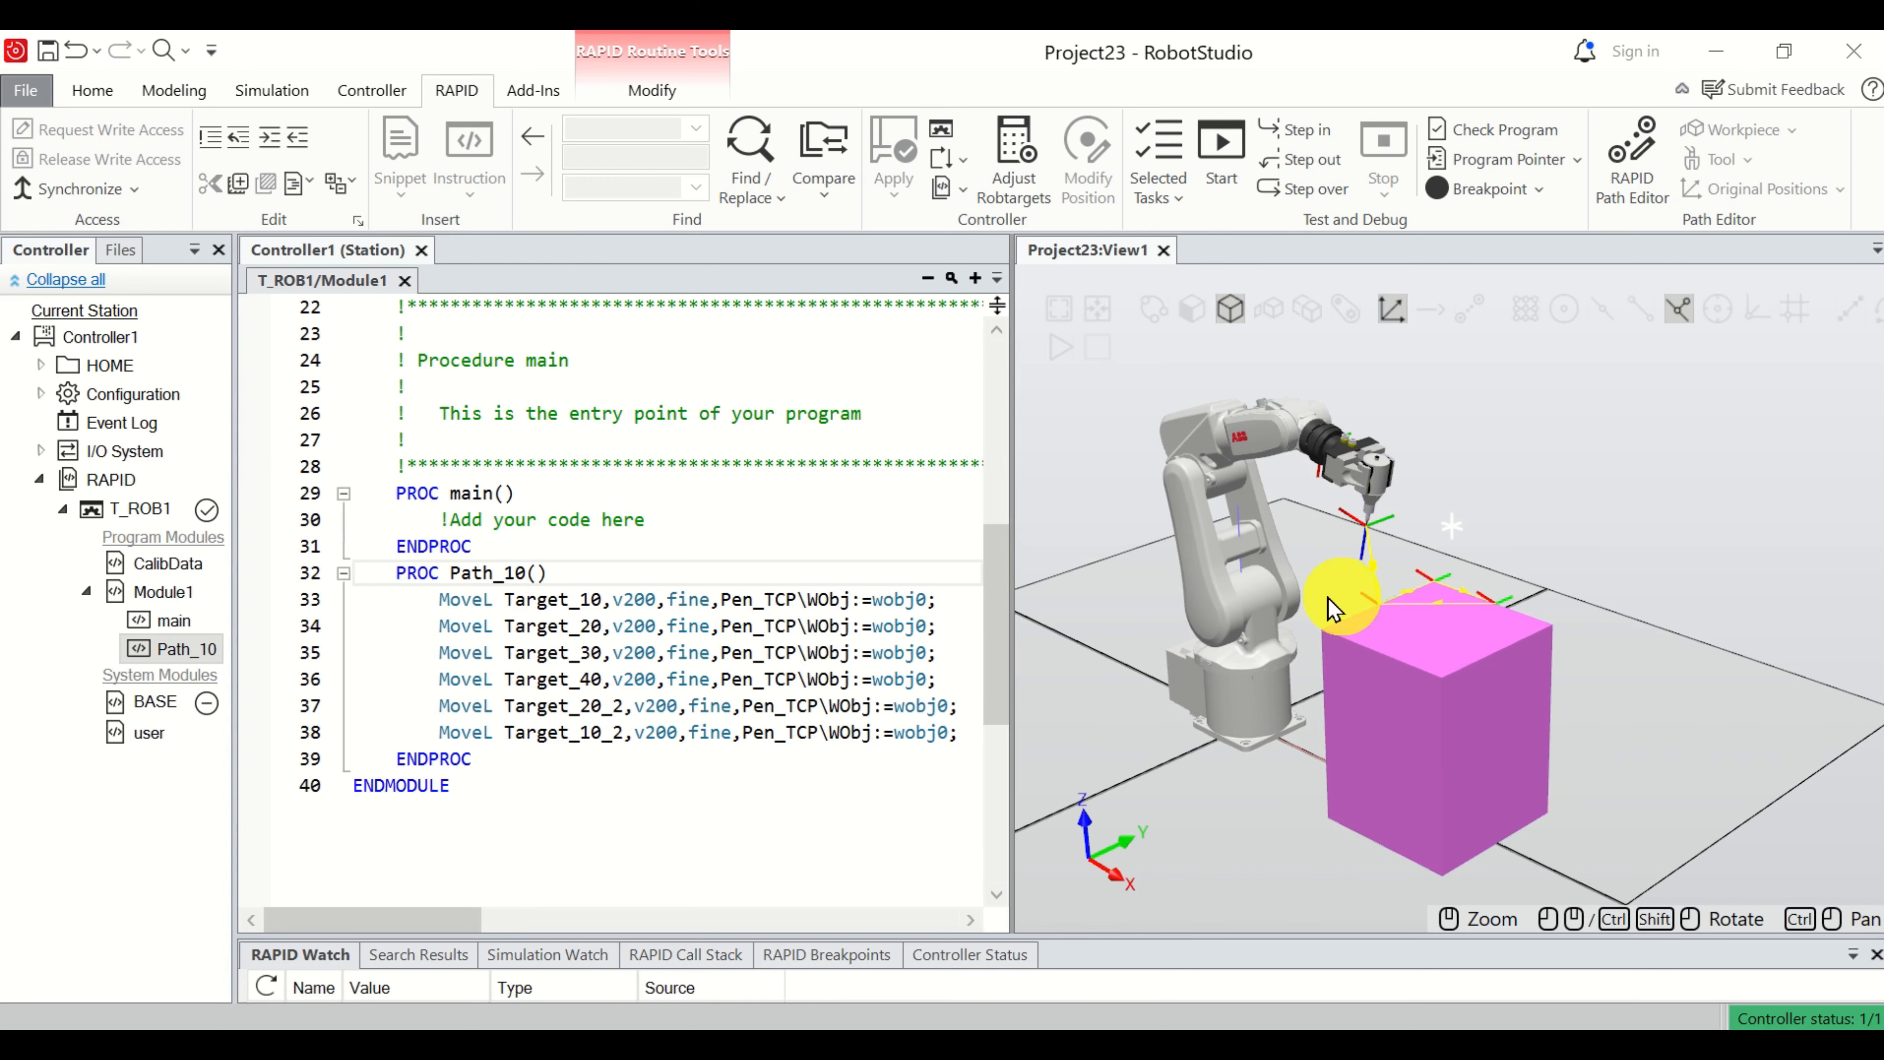
Add the call Path_10; below the comment in the main procedure and apply the changes to the controller.
click(660, 520)
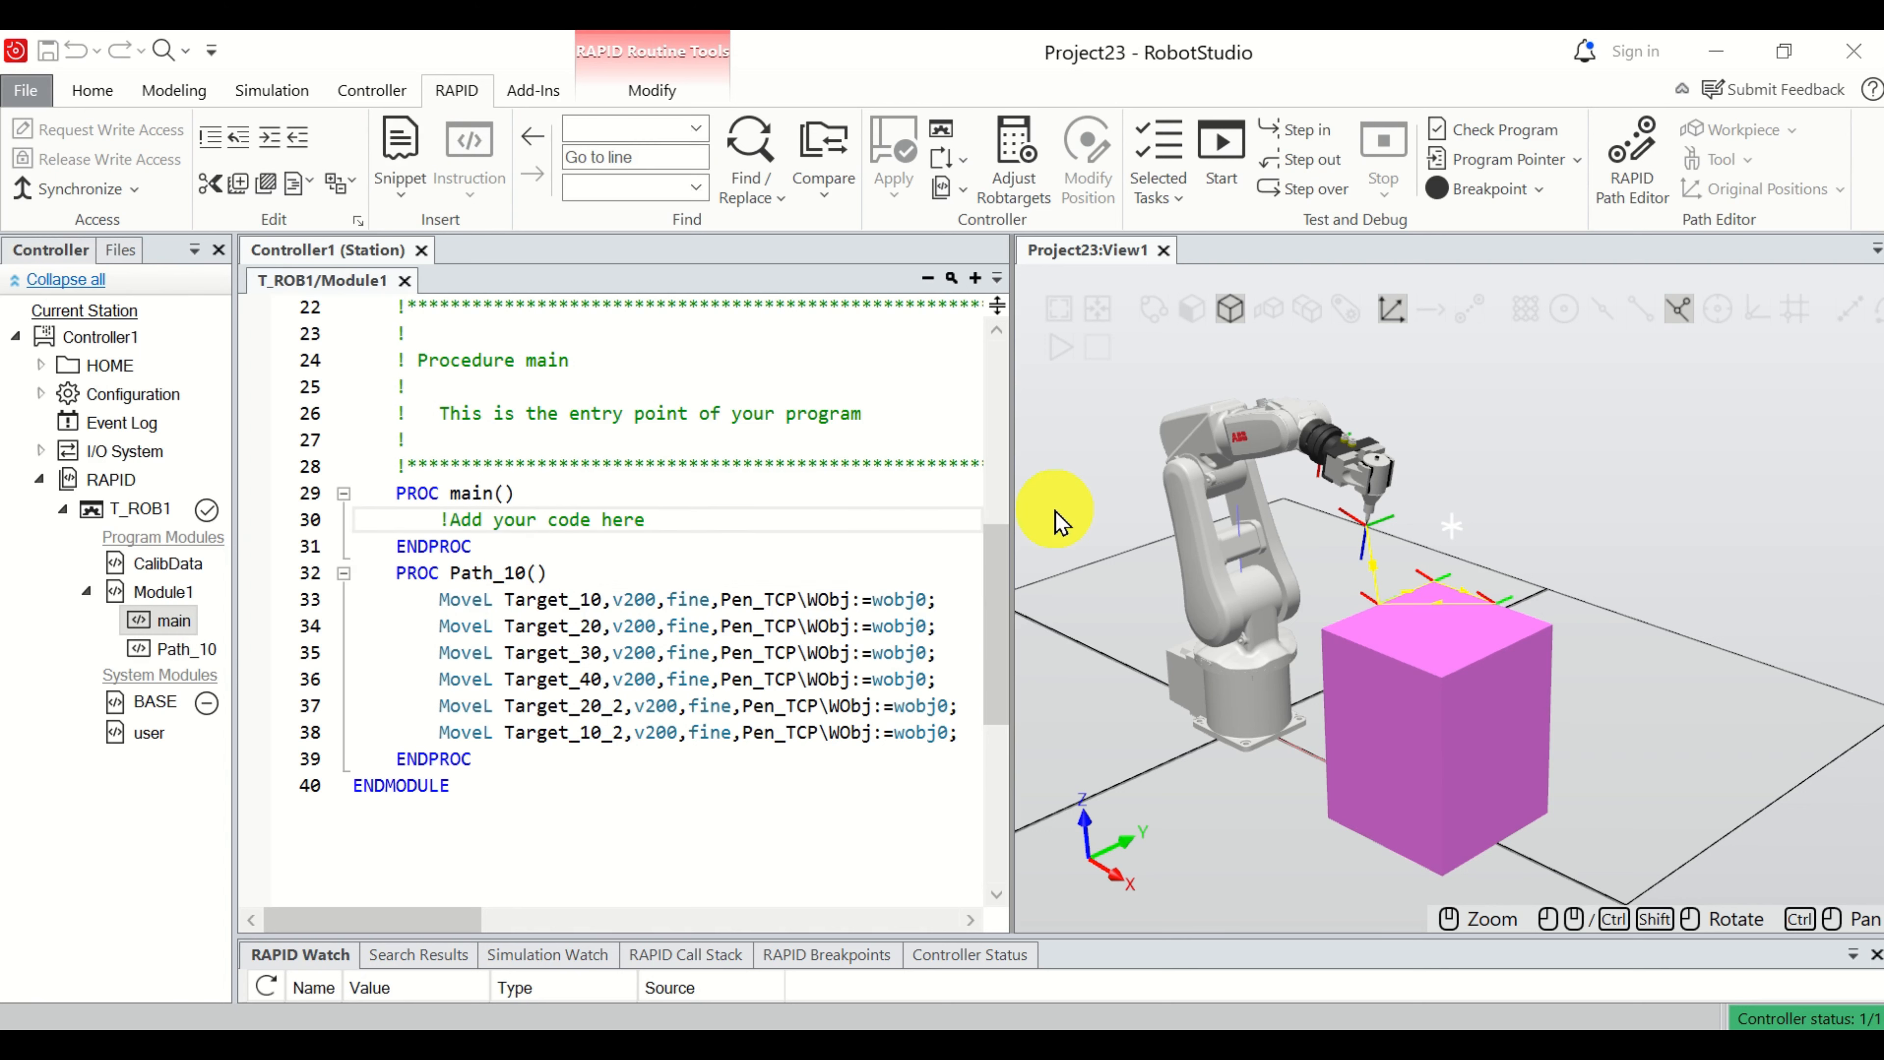
key(Return)
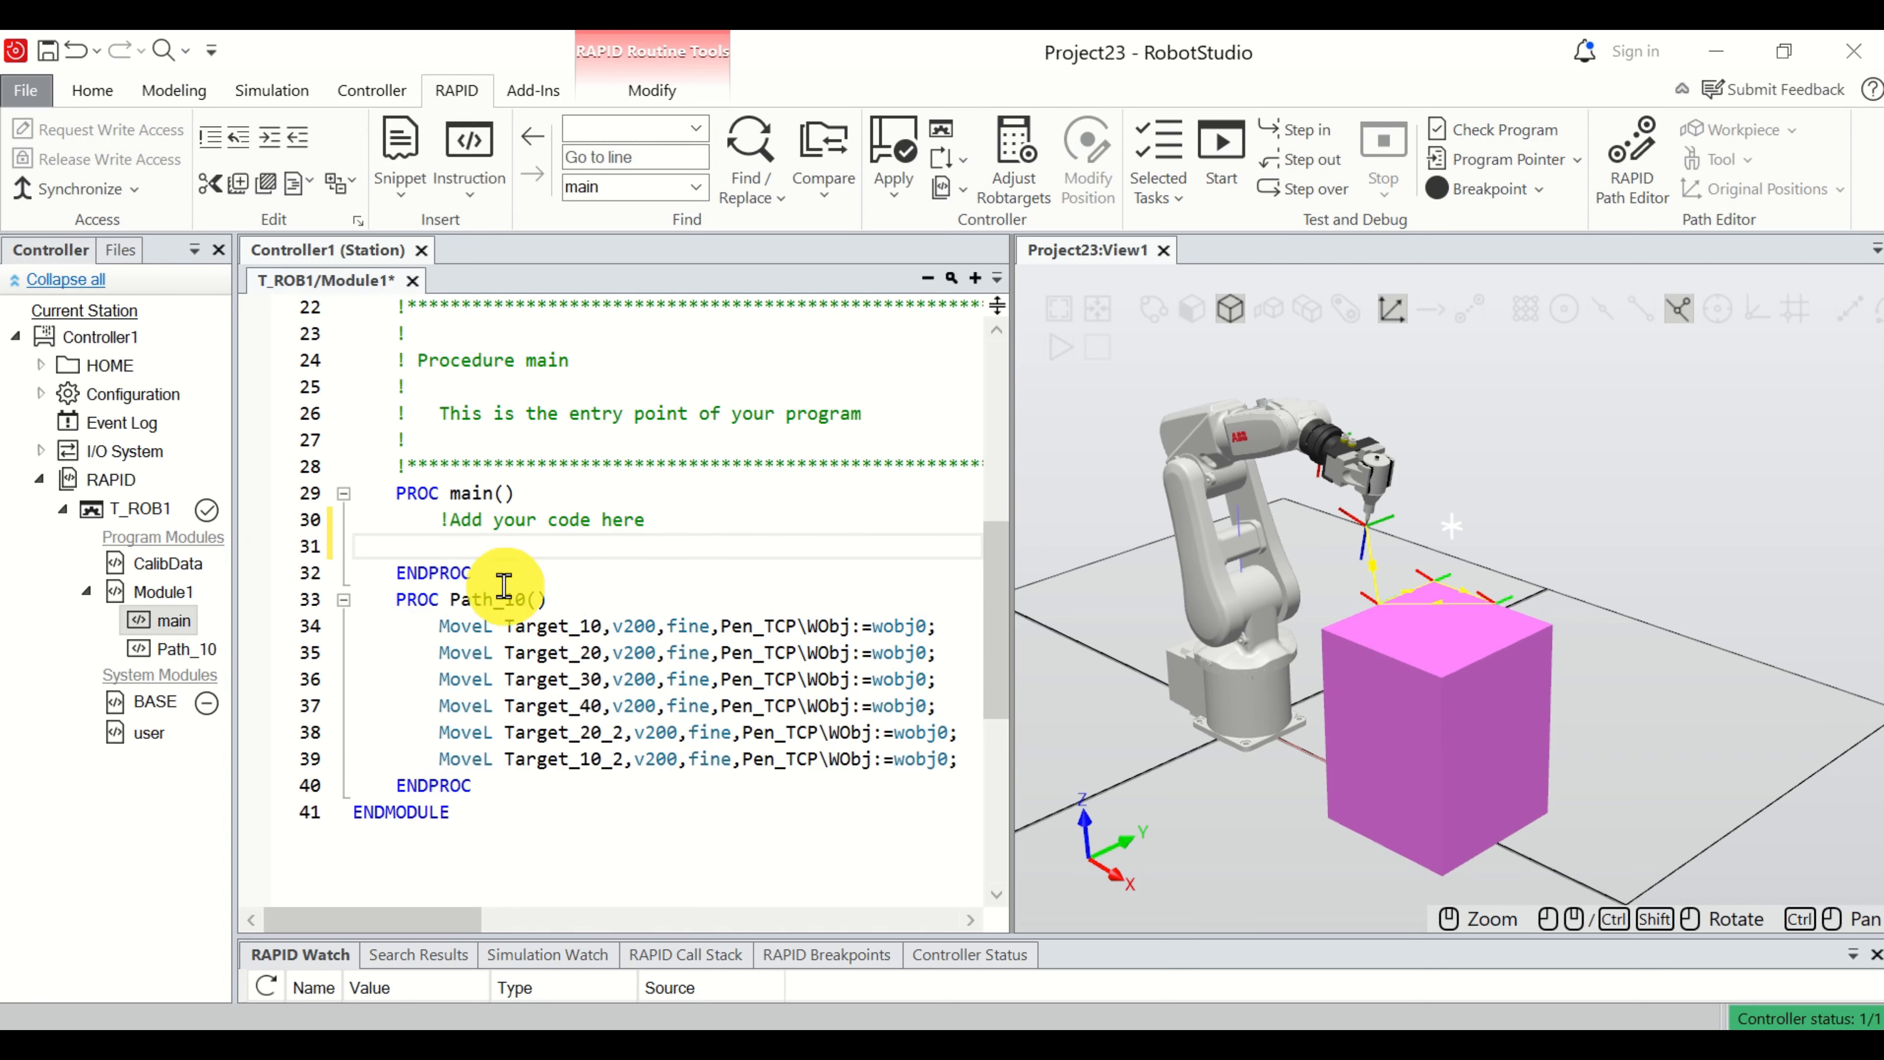
click(523, 599)
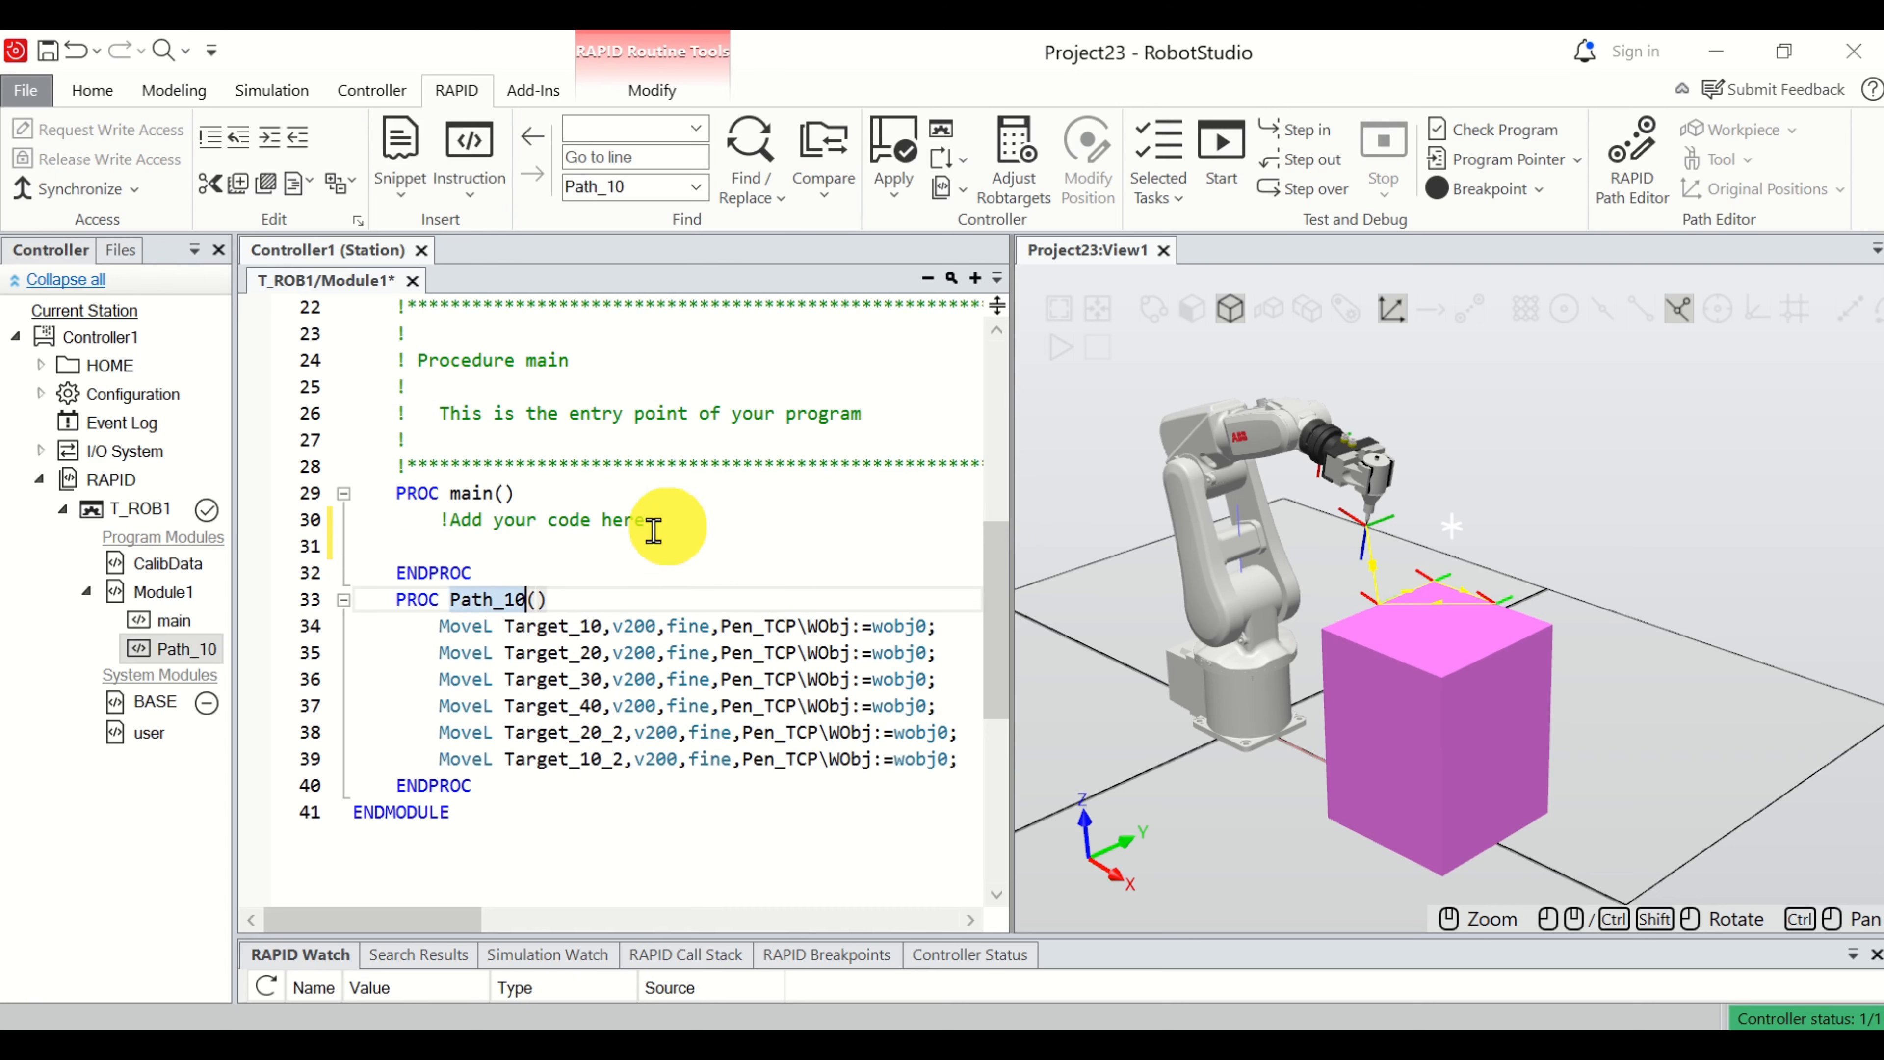
click(511, 549)
text(Path_10;)
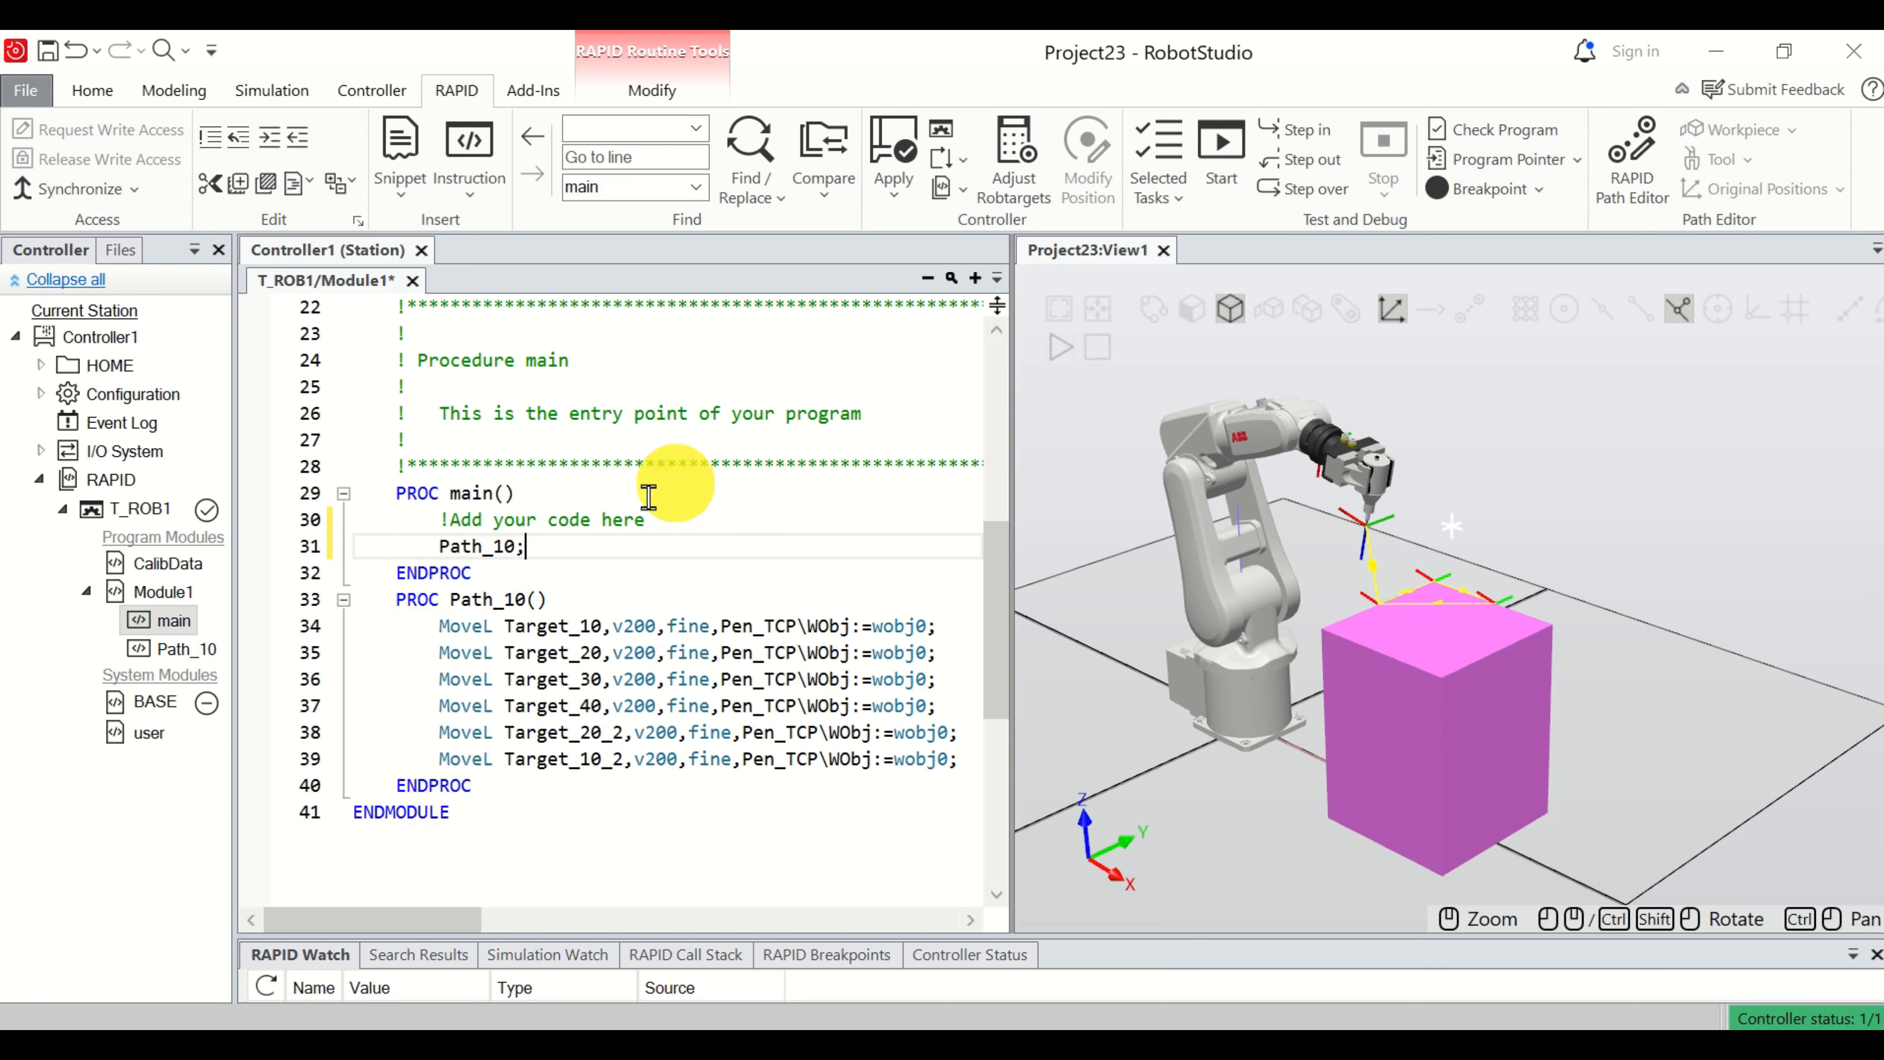
mouse_move(507, 540)
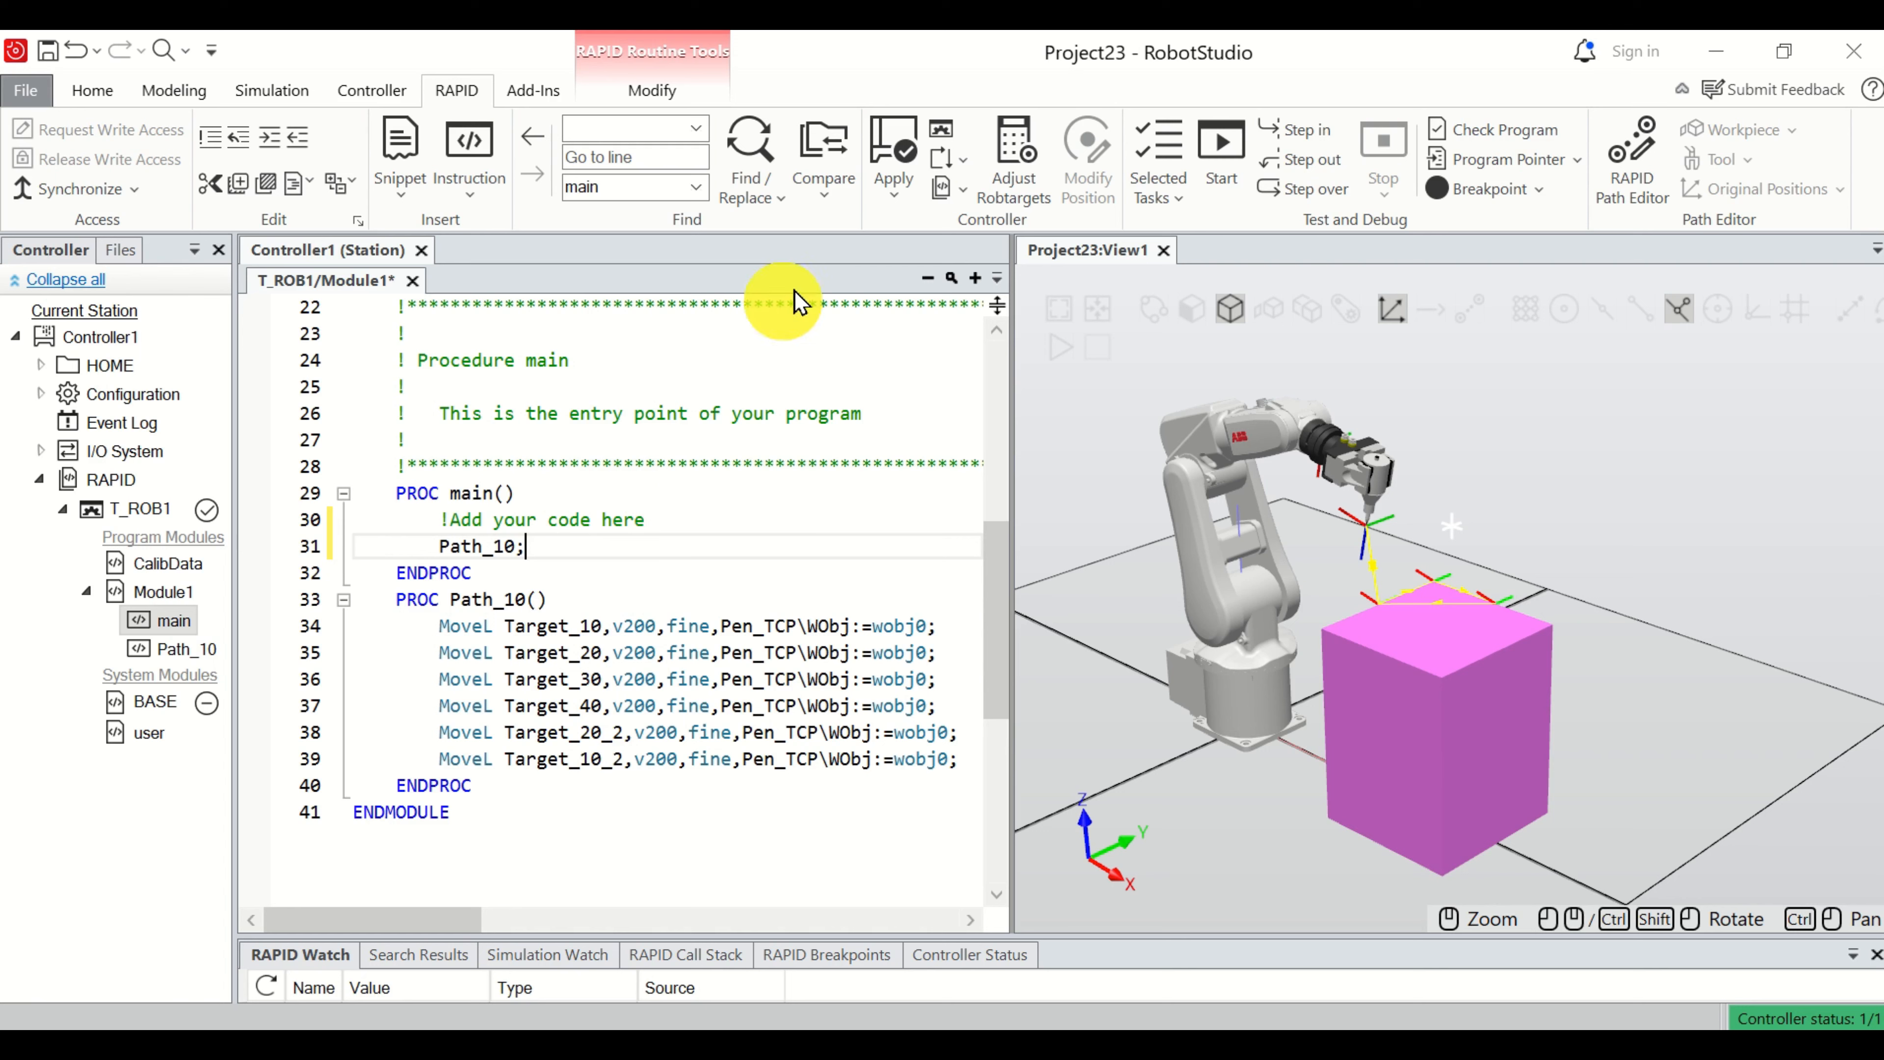
click(893, 199)
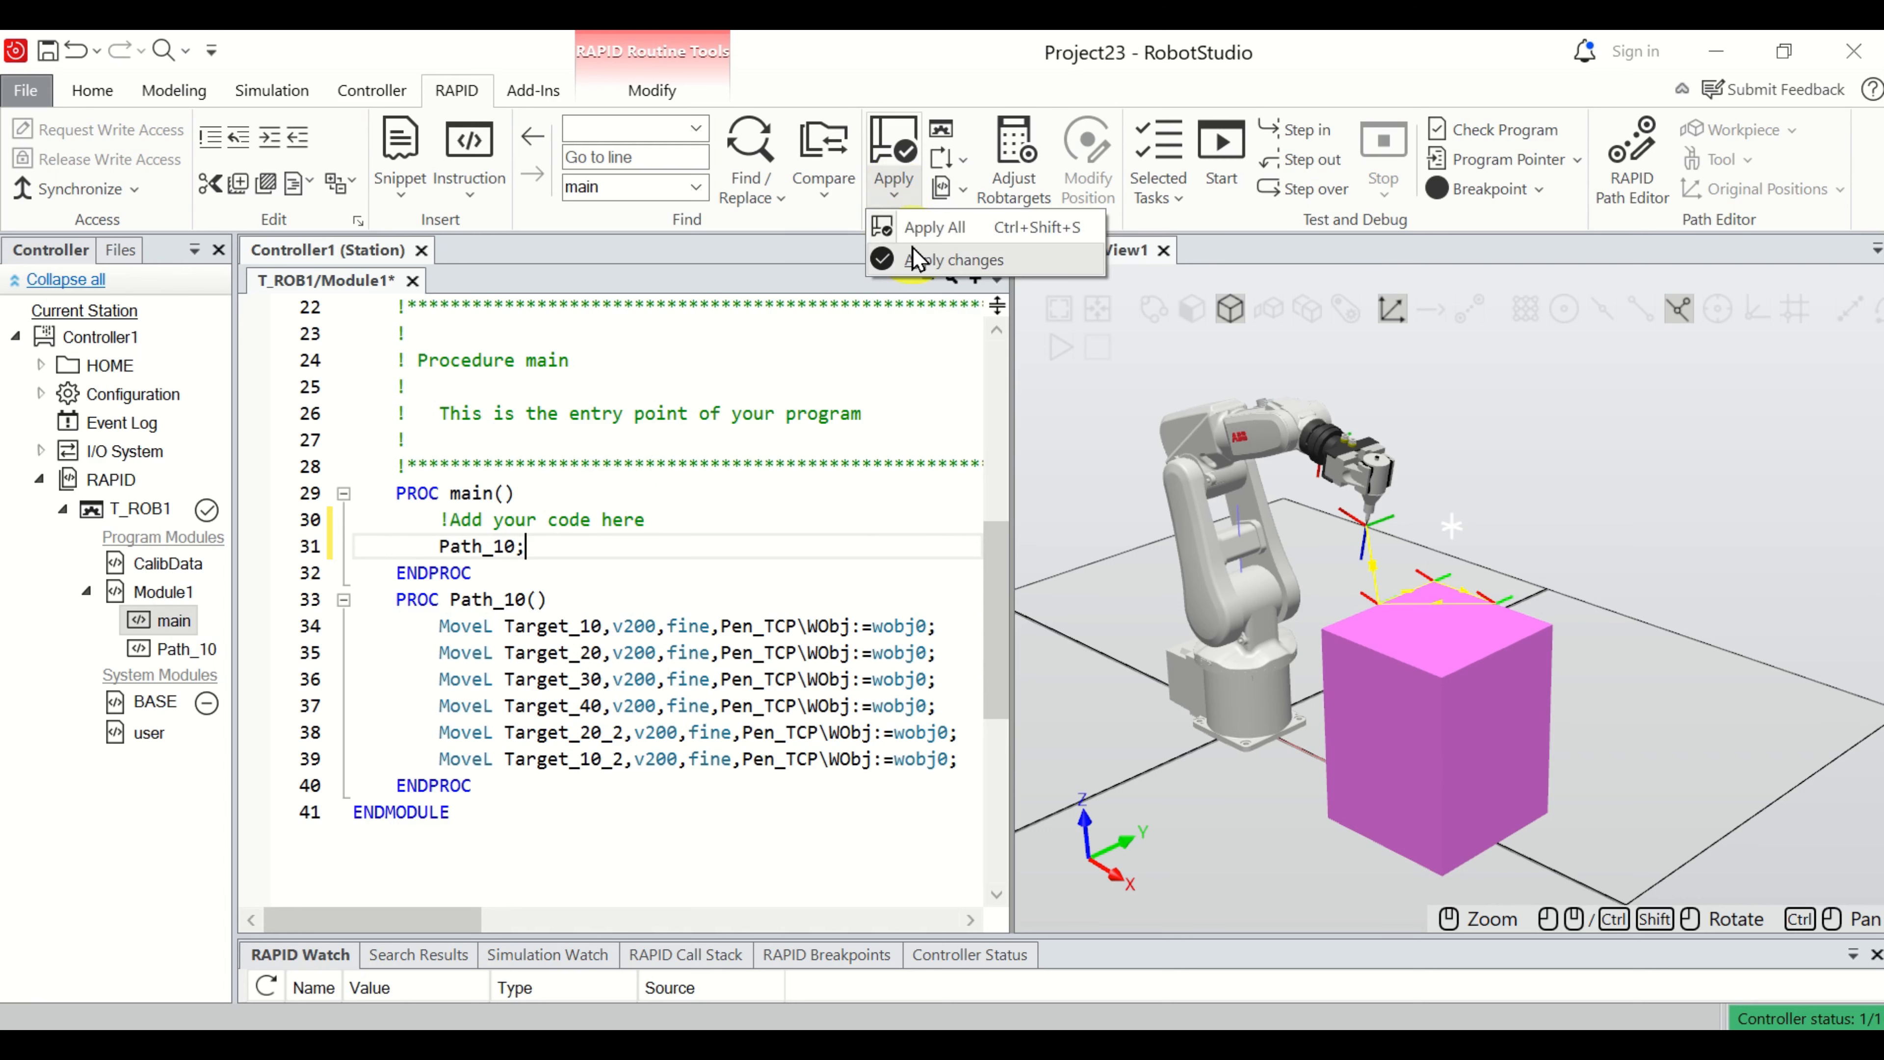
click(924, 261)
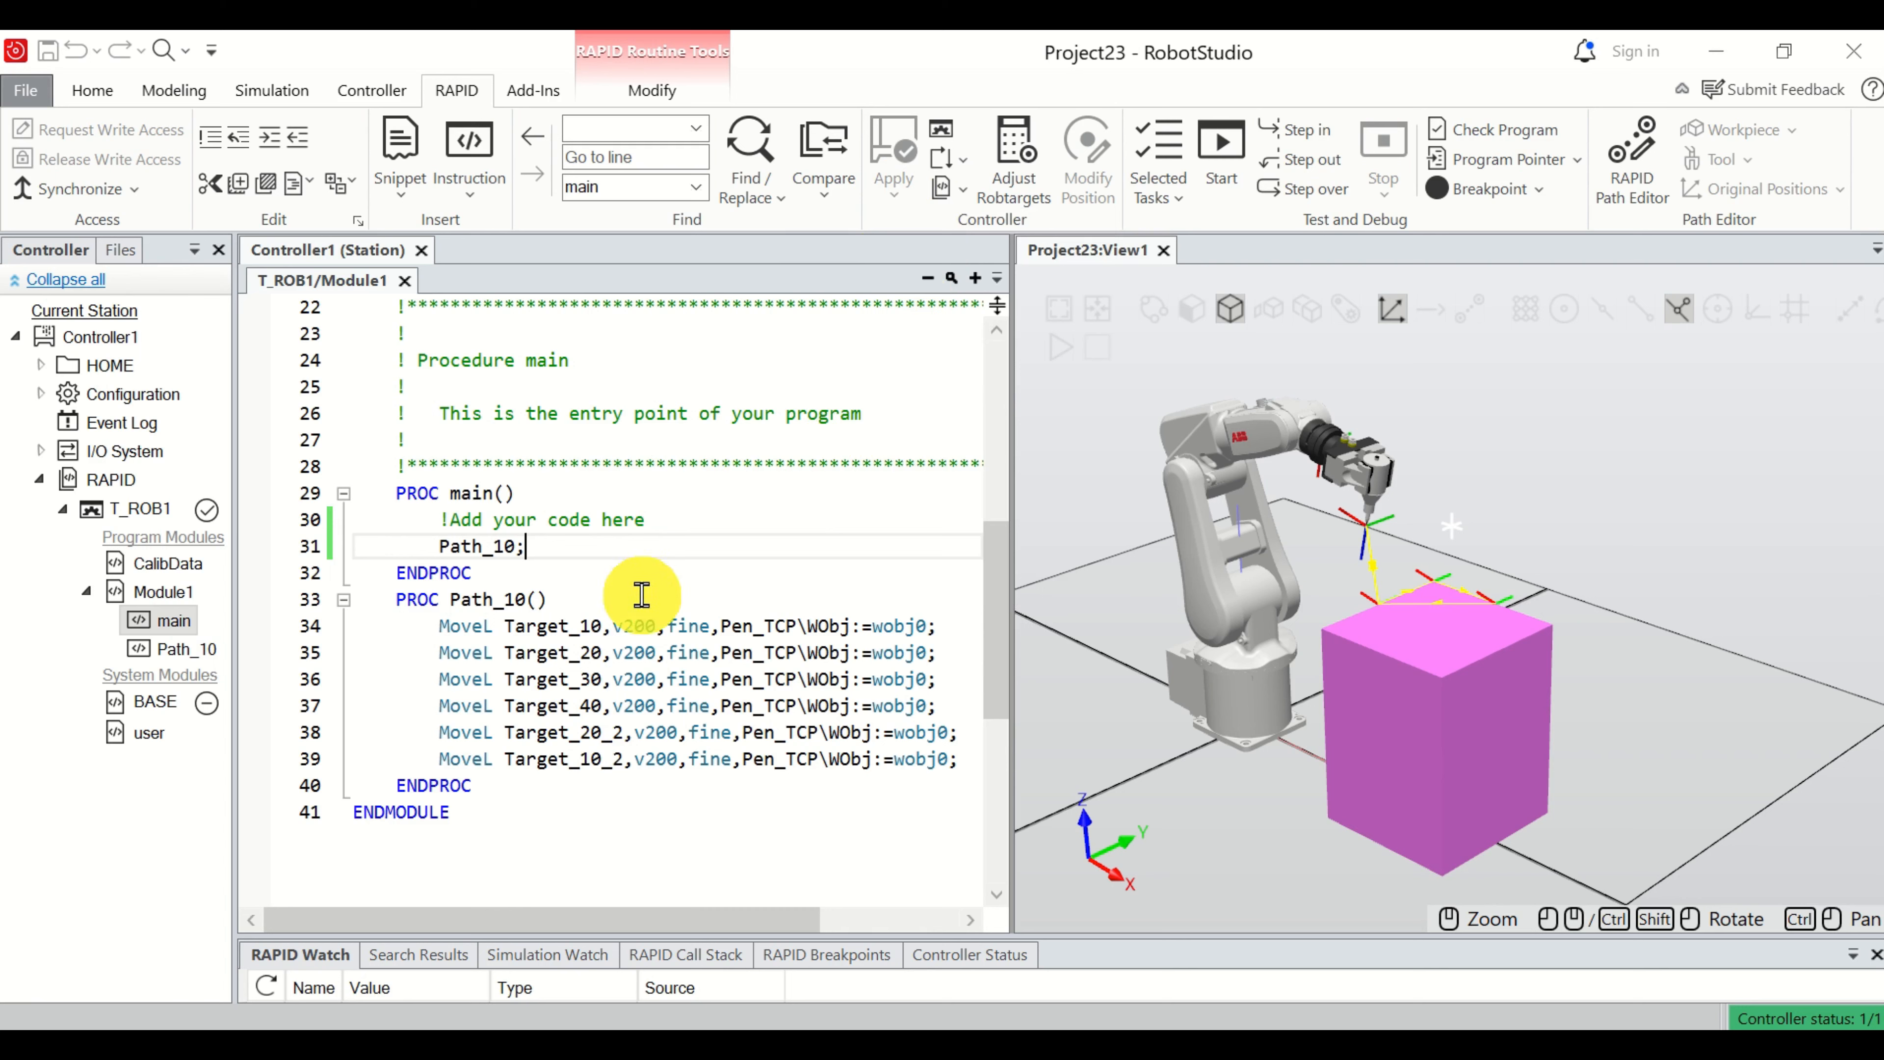
Run the RAPID program and check in the enlarged station view that the robot follows Path_10 along the box.
click(1238, 152)
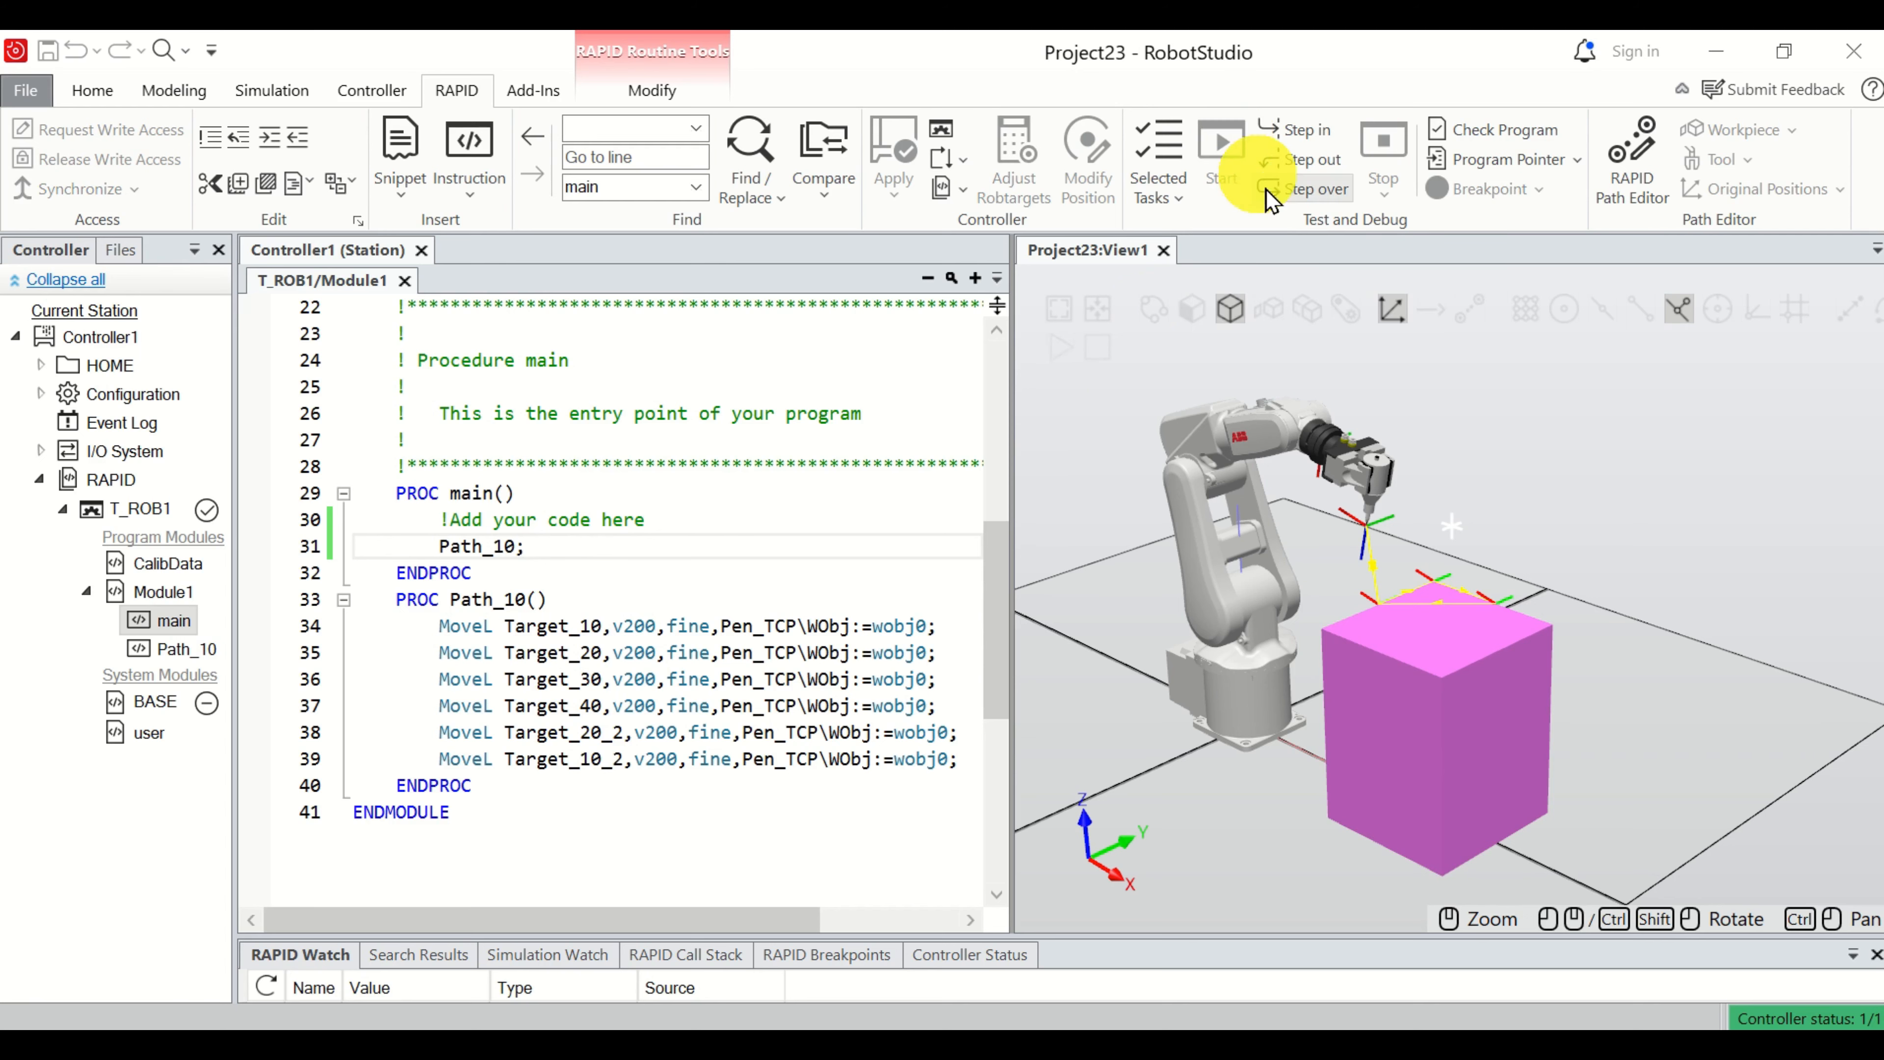
scroll(1435, 619, up, 3)
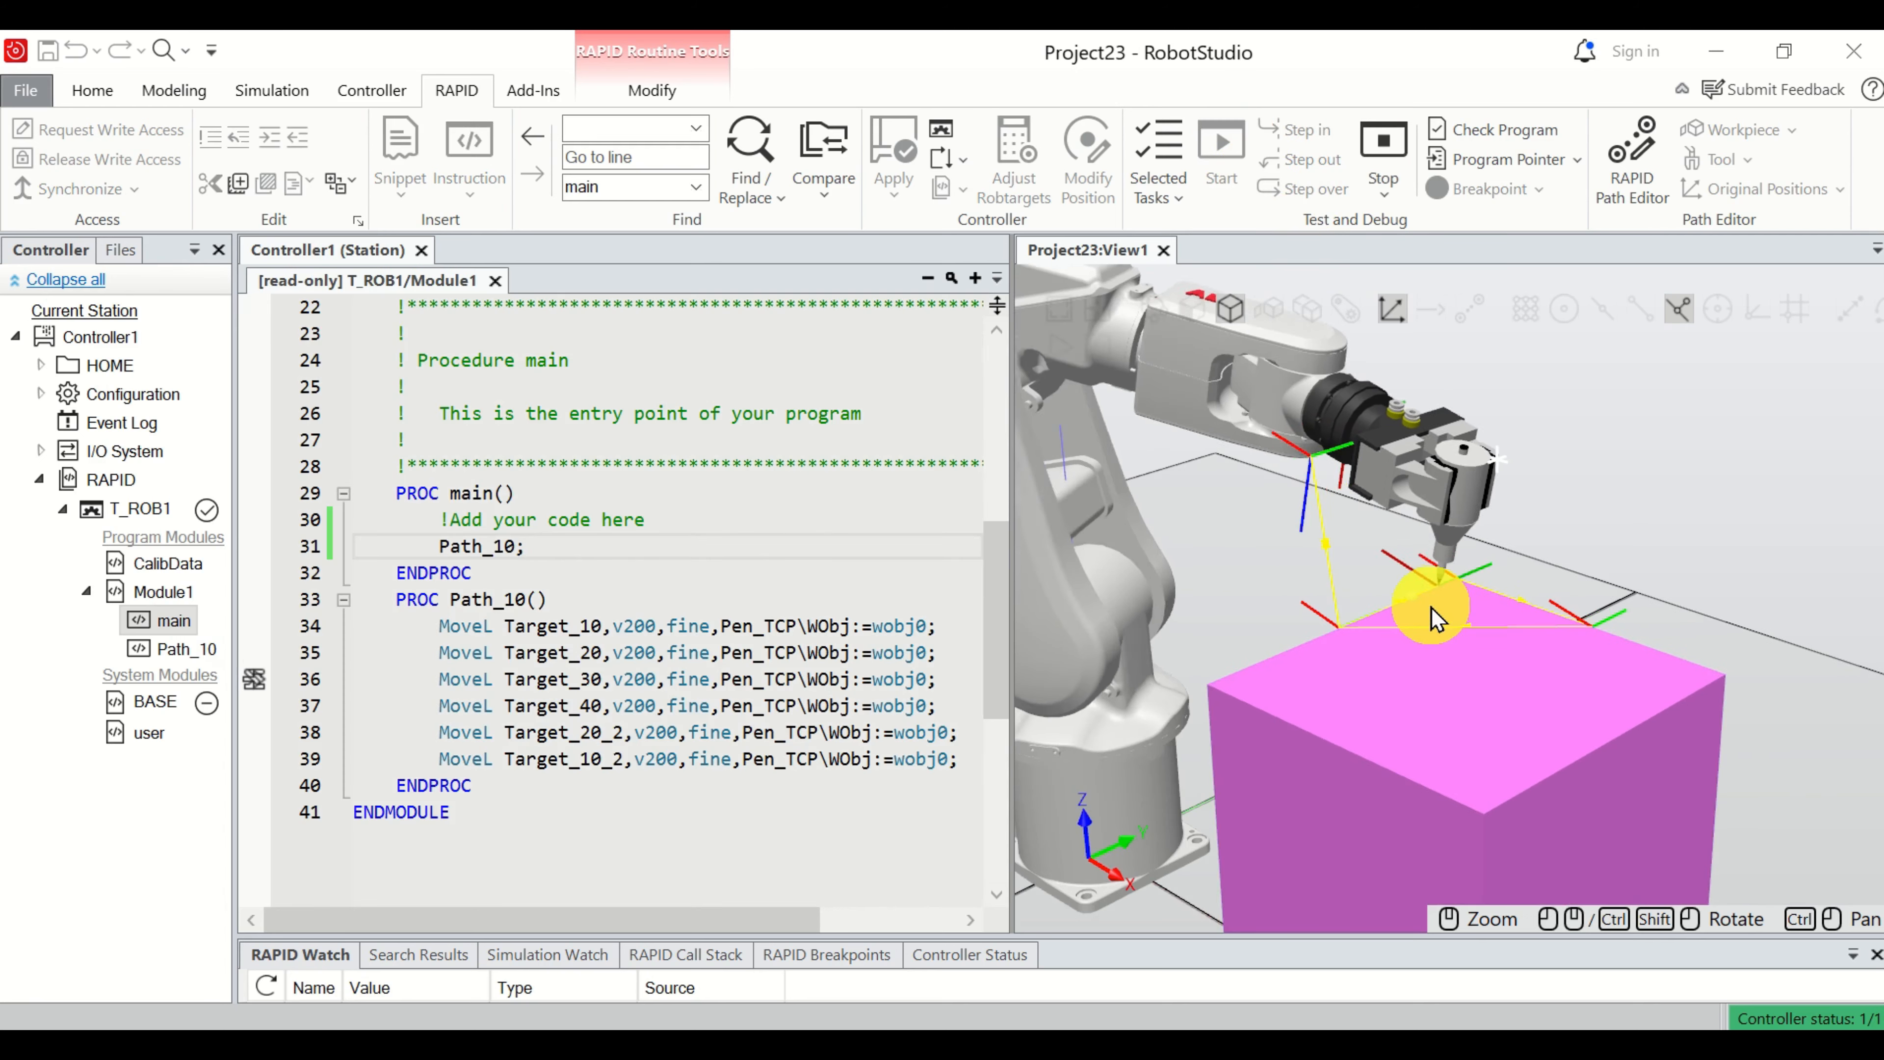
scroll(1443, 624, up, 2)
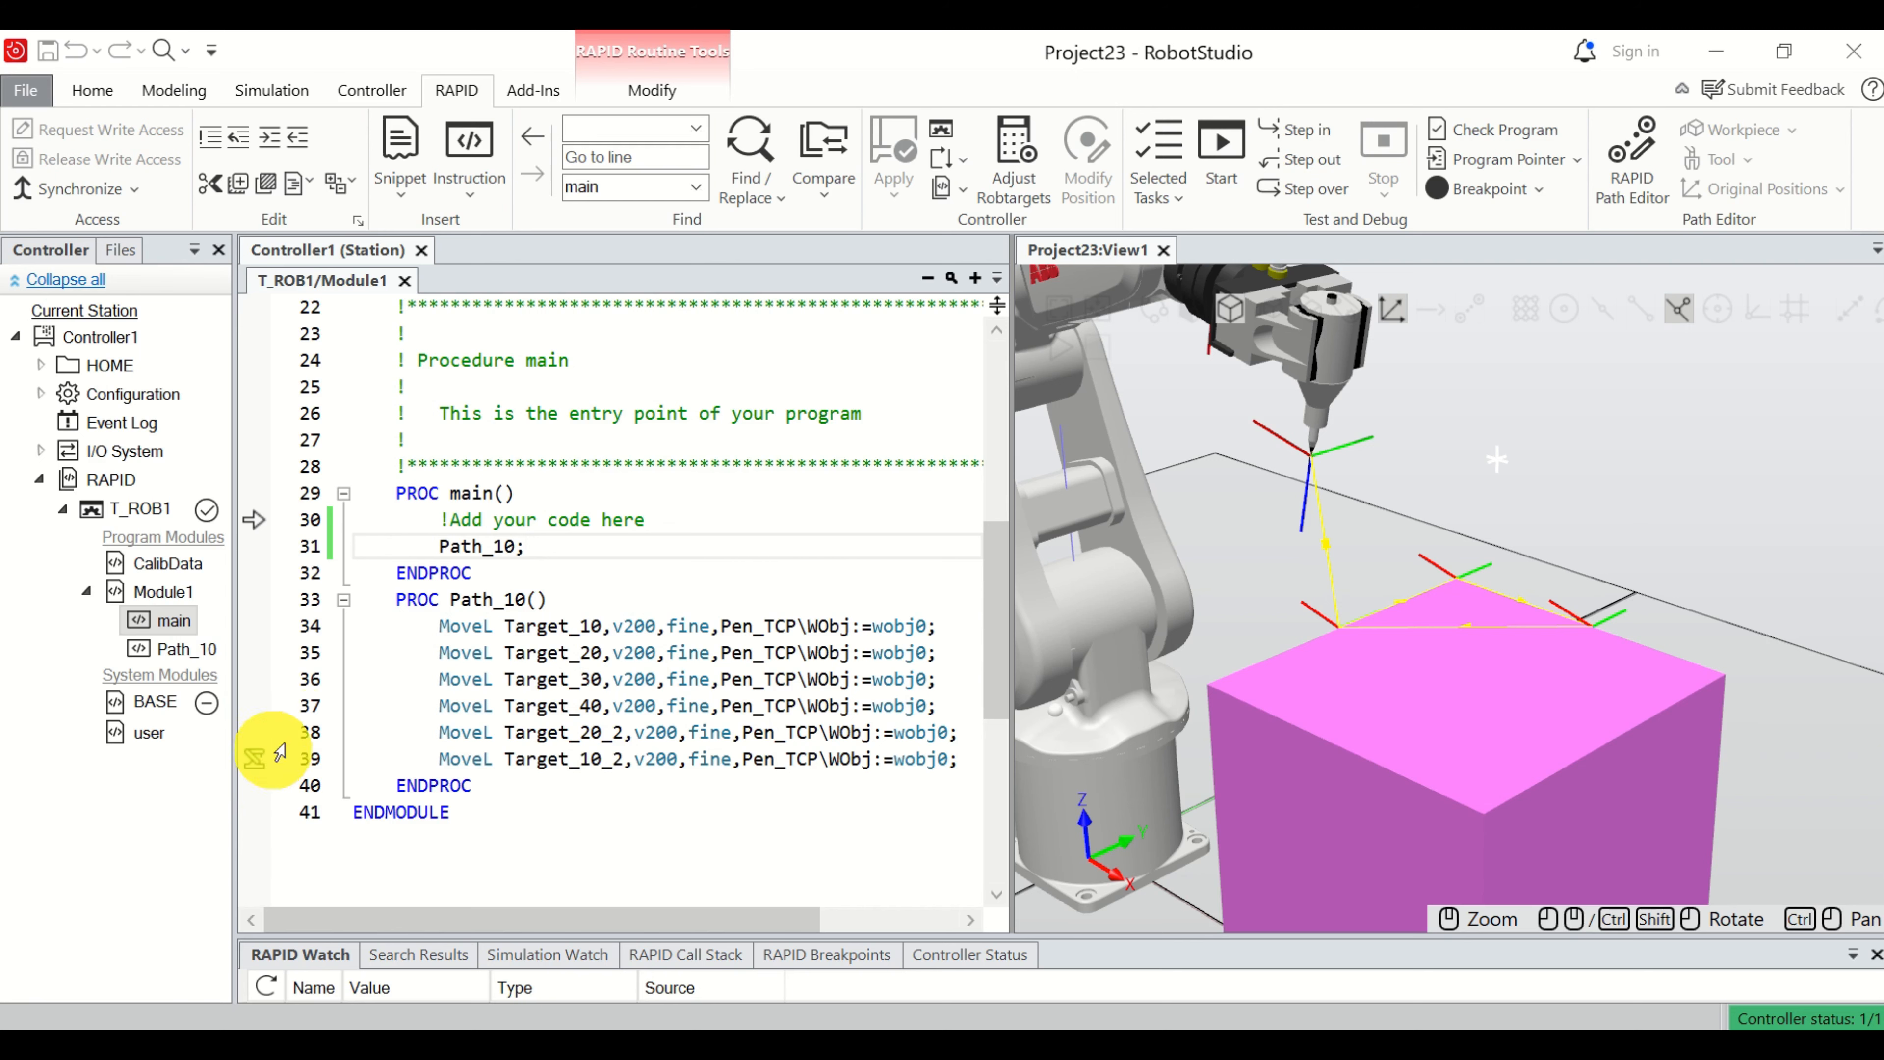
click(1245, 192)
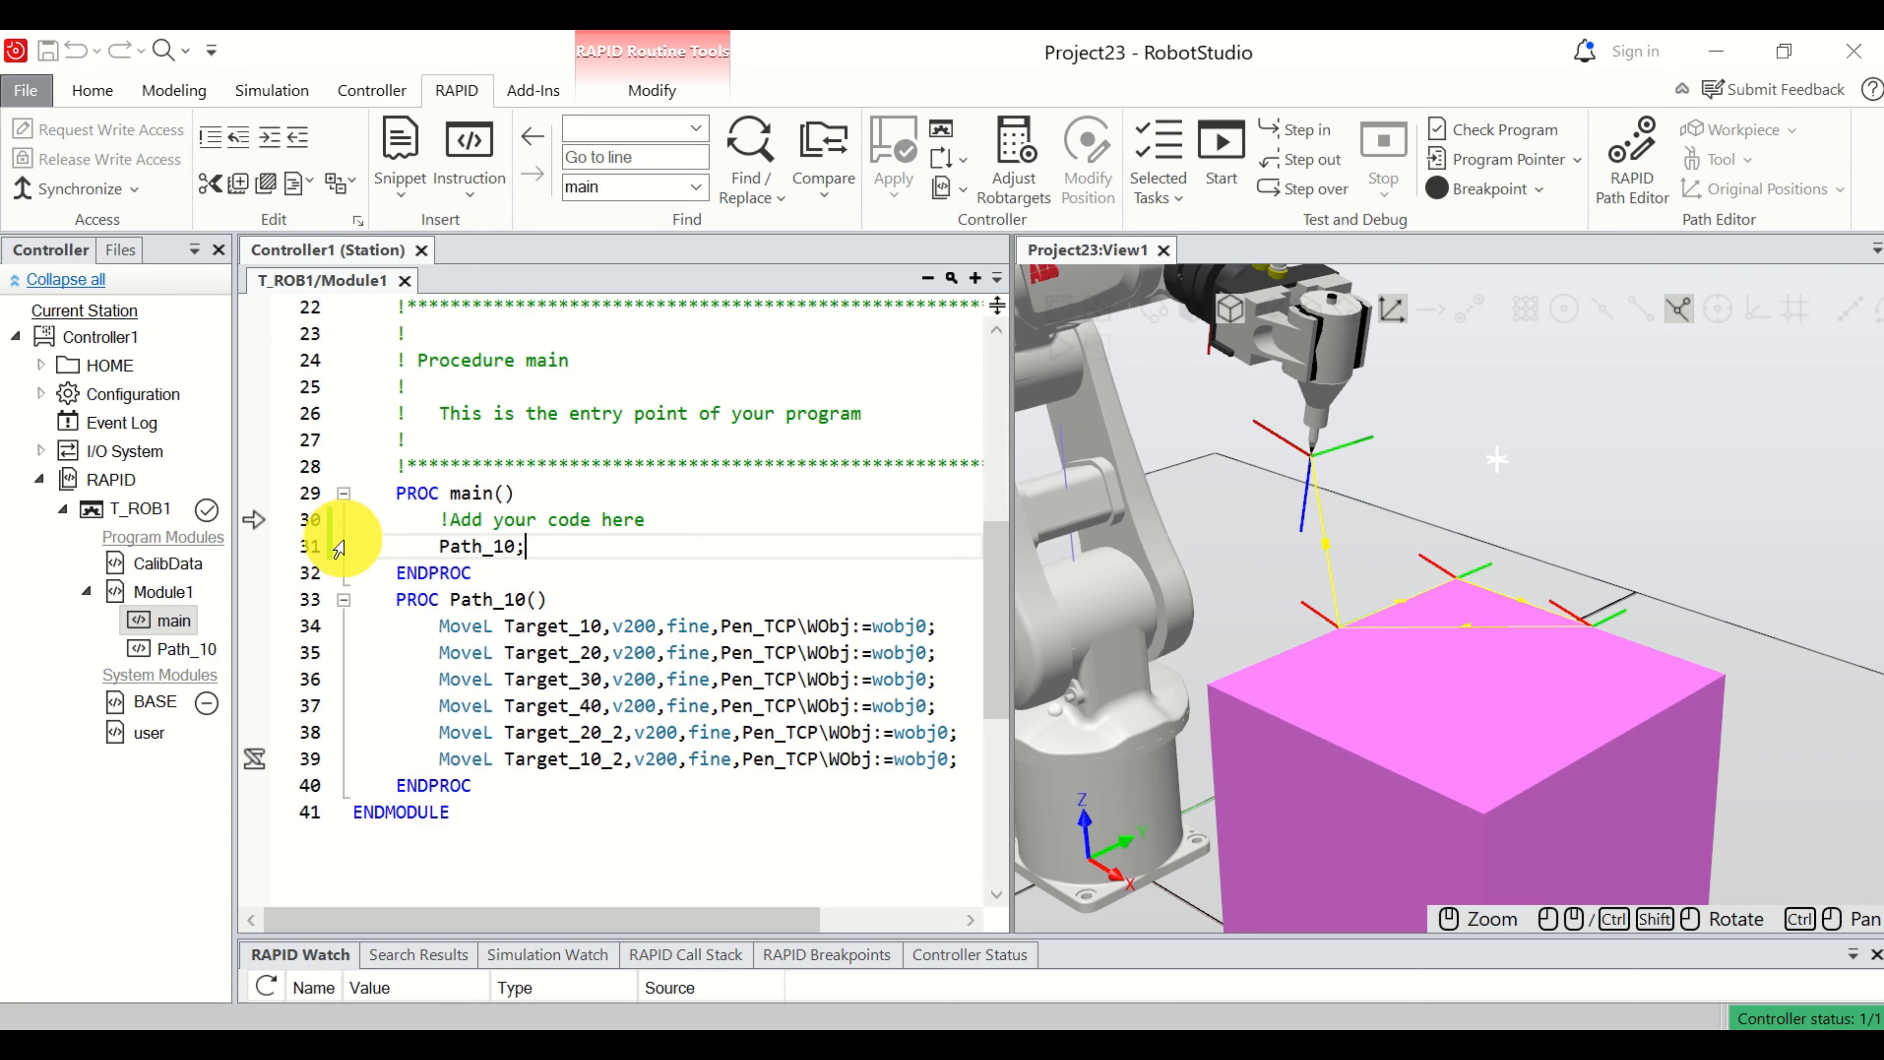
scroll(479, 553, down, 2)
scroll(483, 554, up, 2)
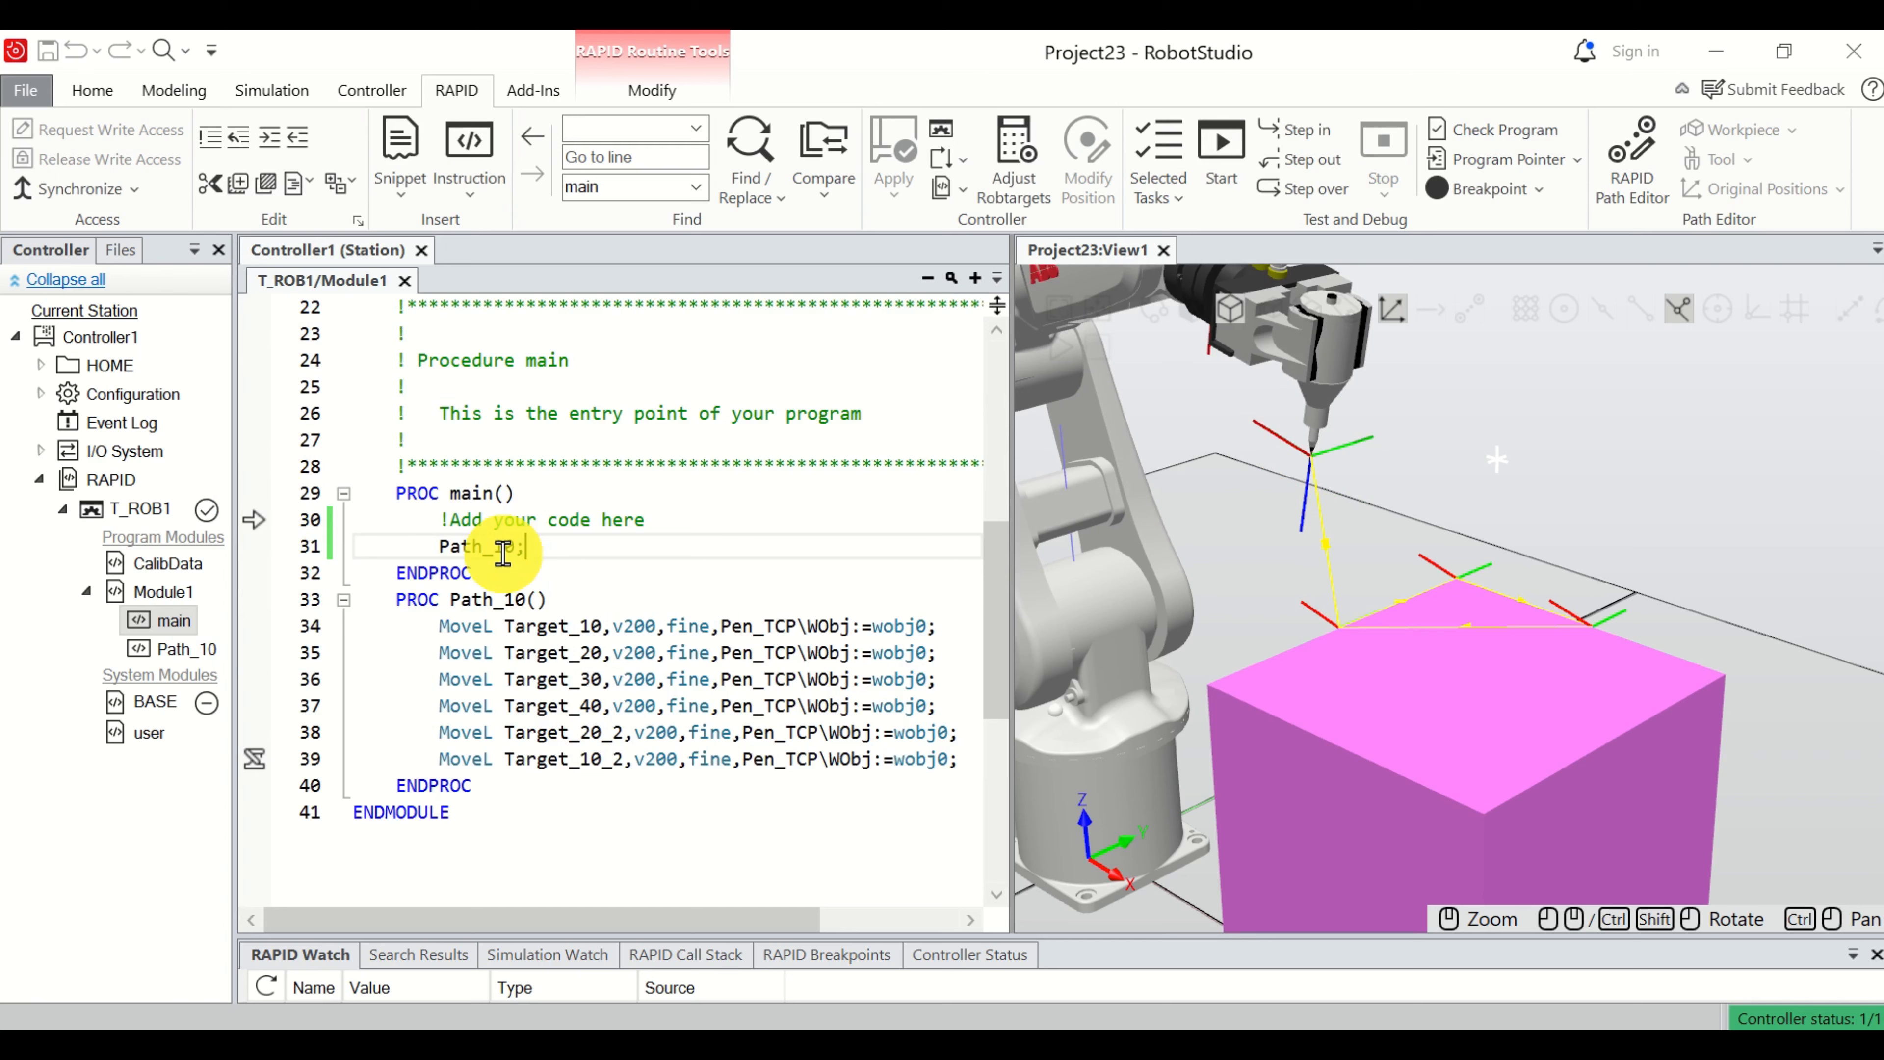
Widen the station view to show the whole box, and insert FOR i FROM 1 TO 10 DO above the Path_10 call in main.
drag(1014, 445, 942, 445)
scroll(1141, 480, down, 3)
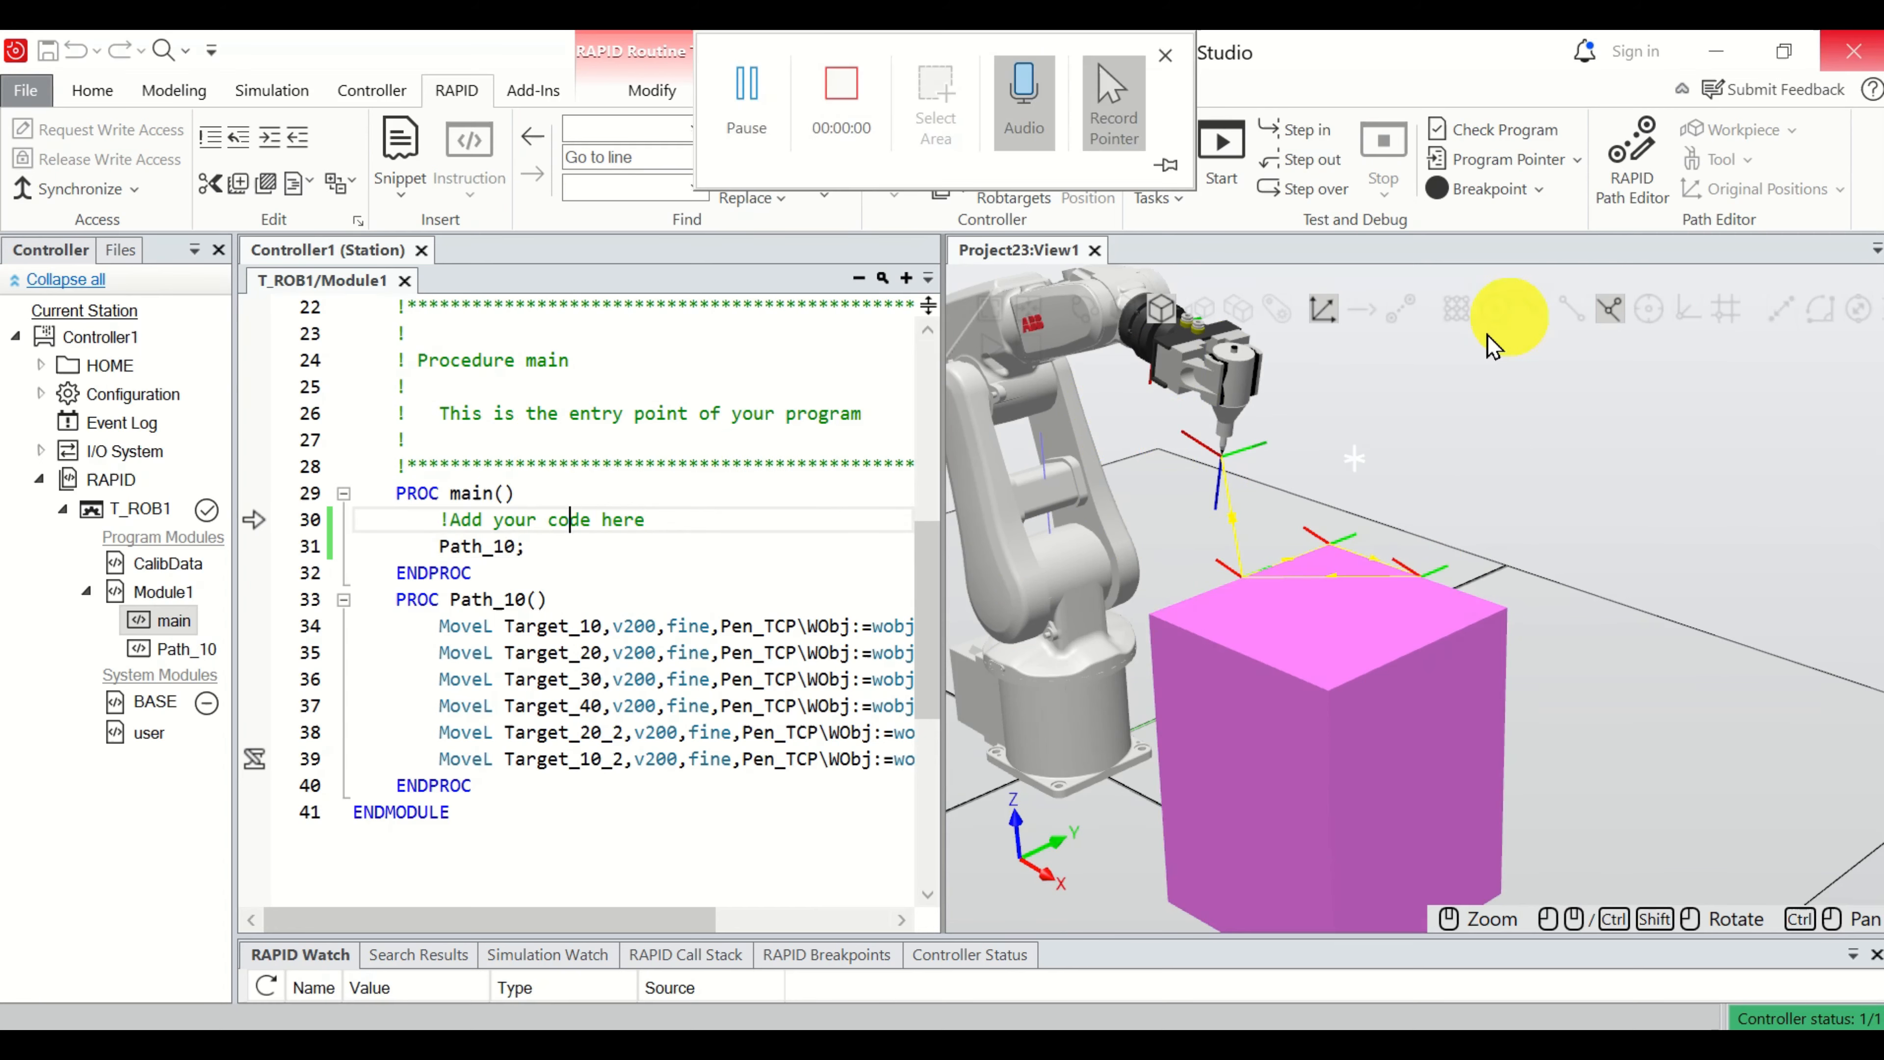
click(695, 522)
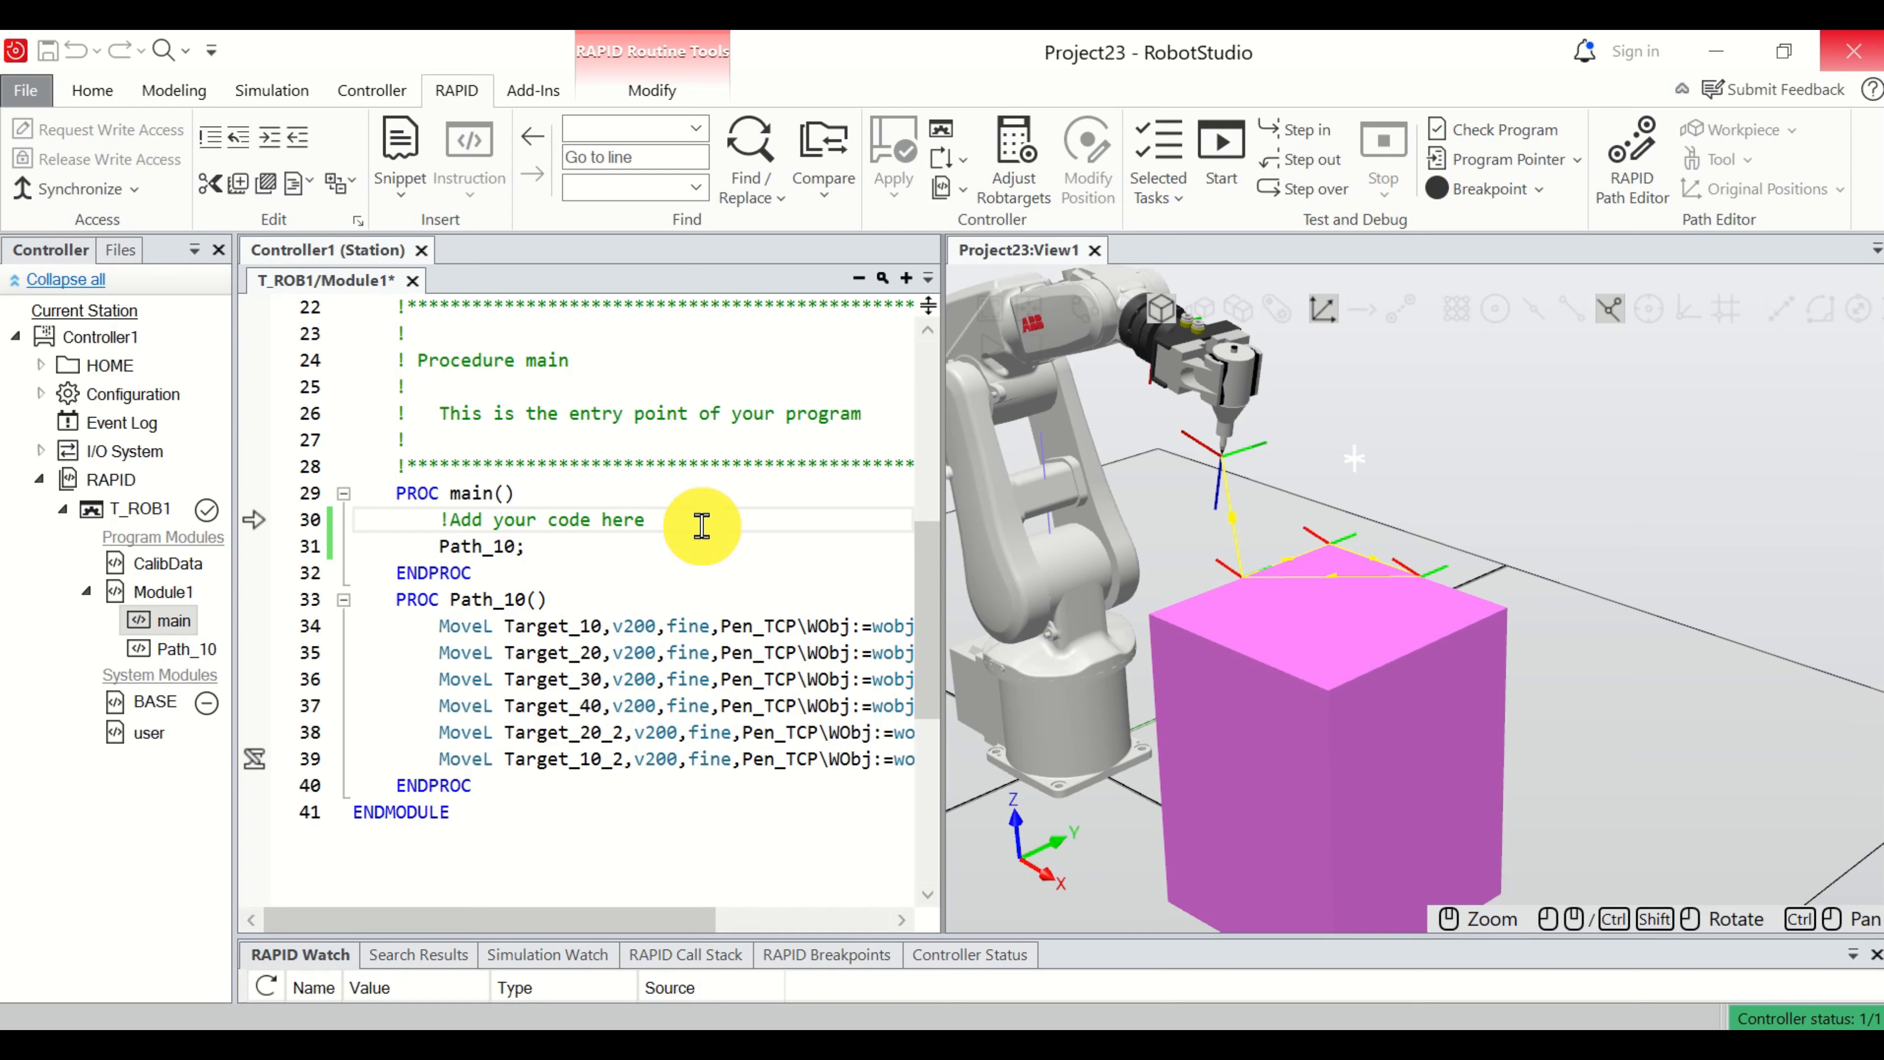
key(Return)
text(FO)
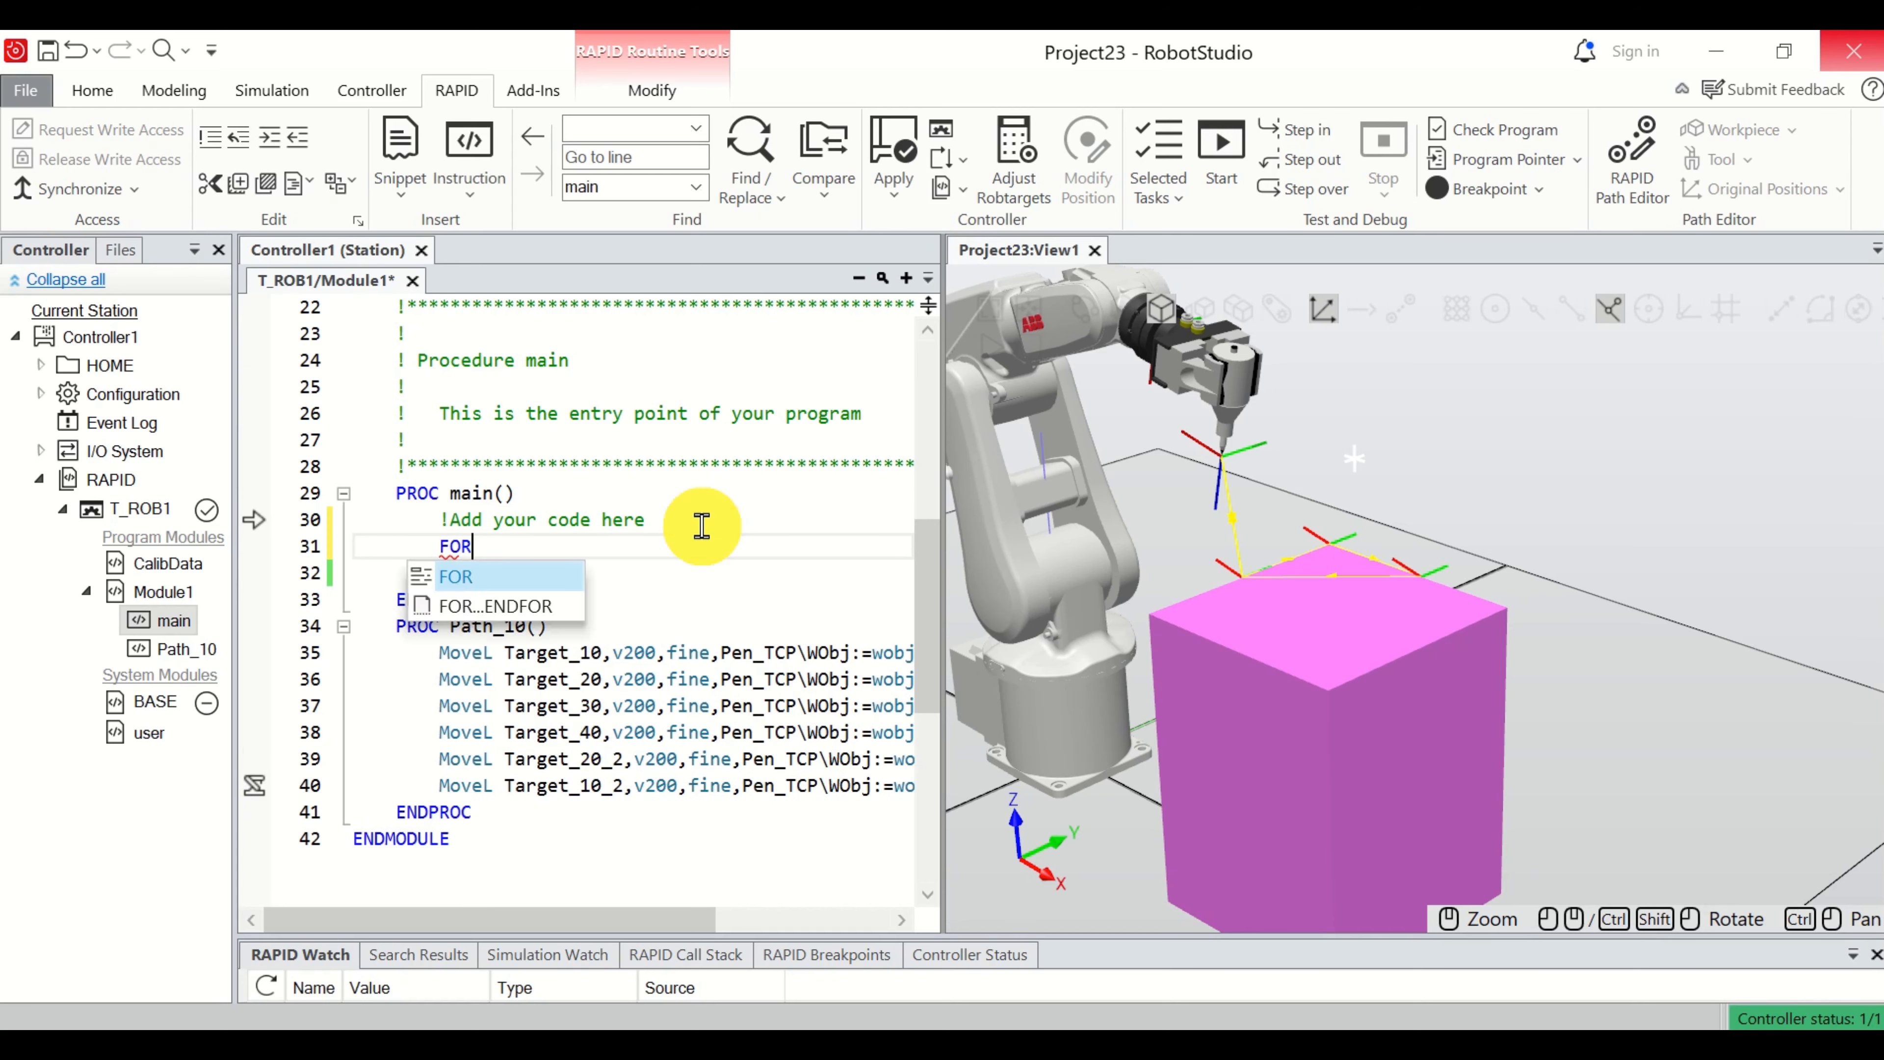
text(R )
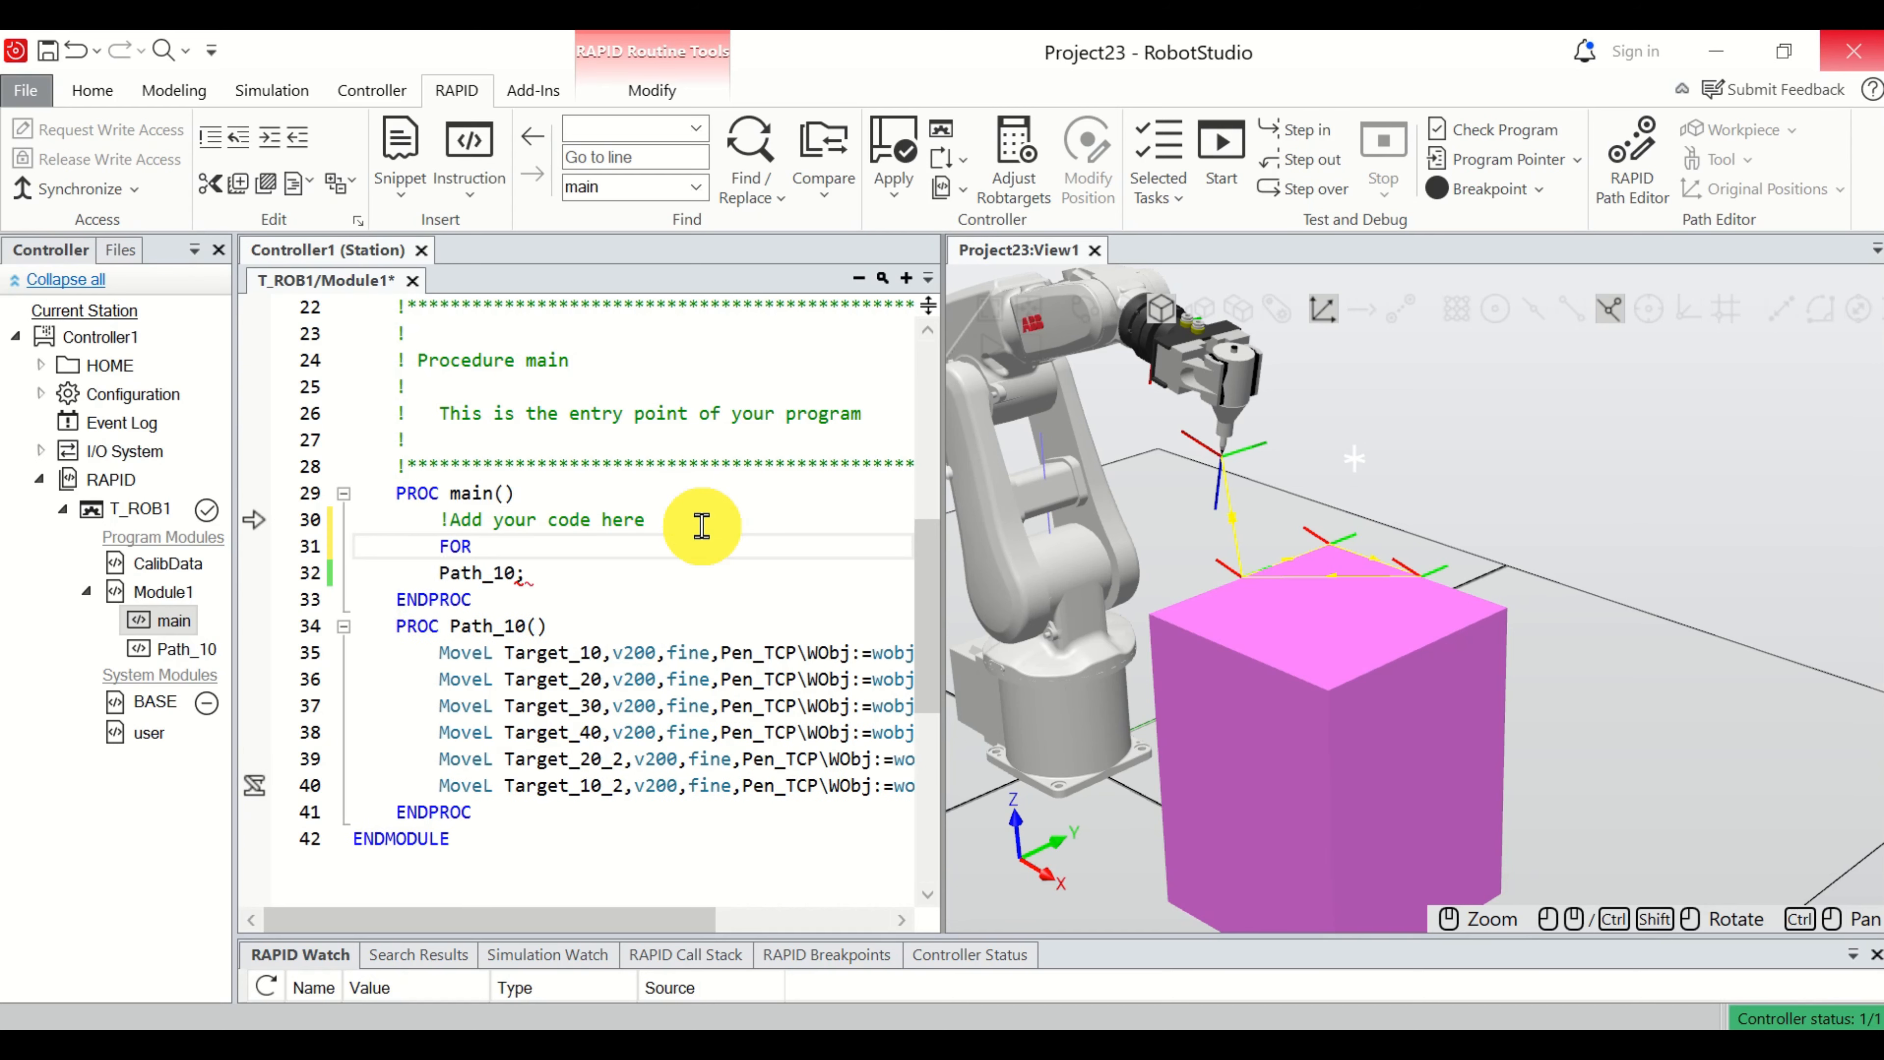
text(i )
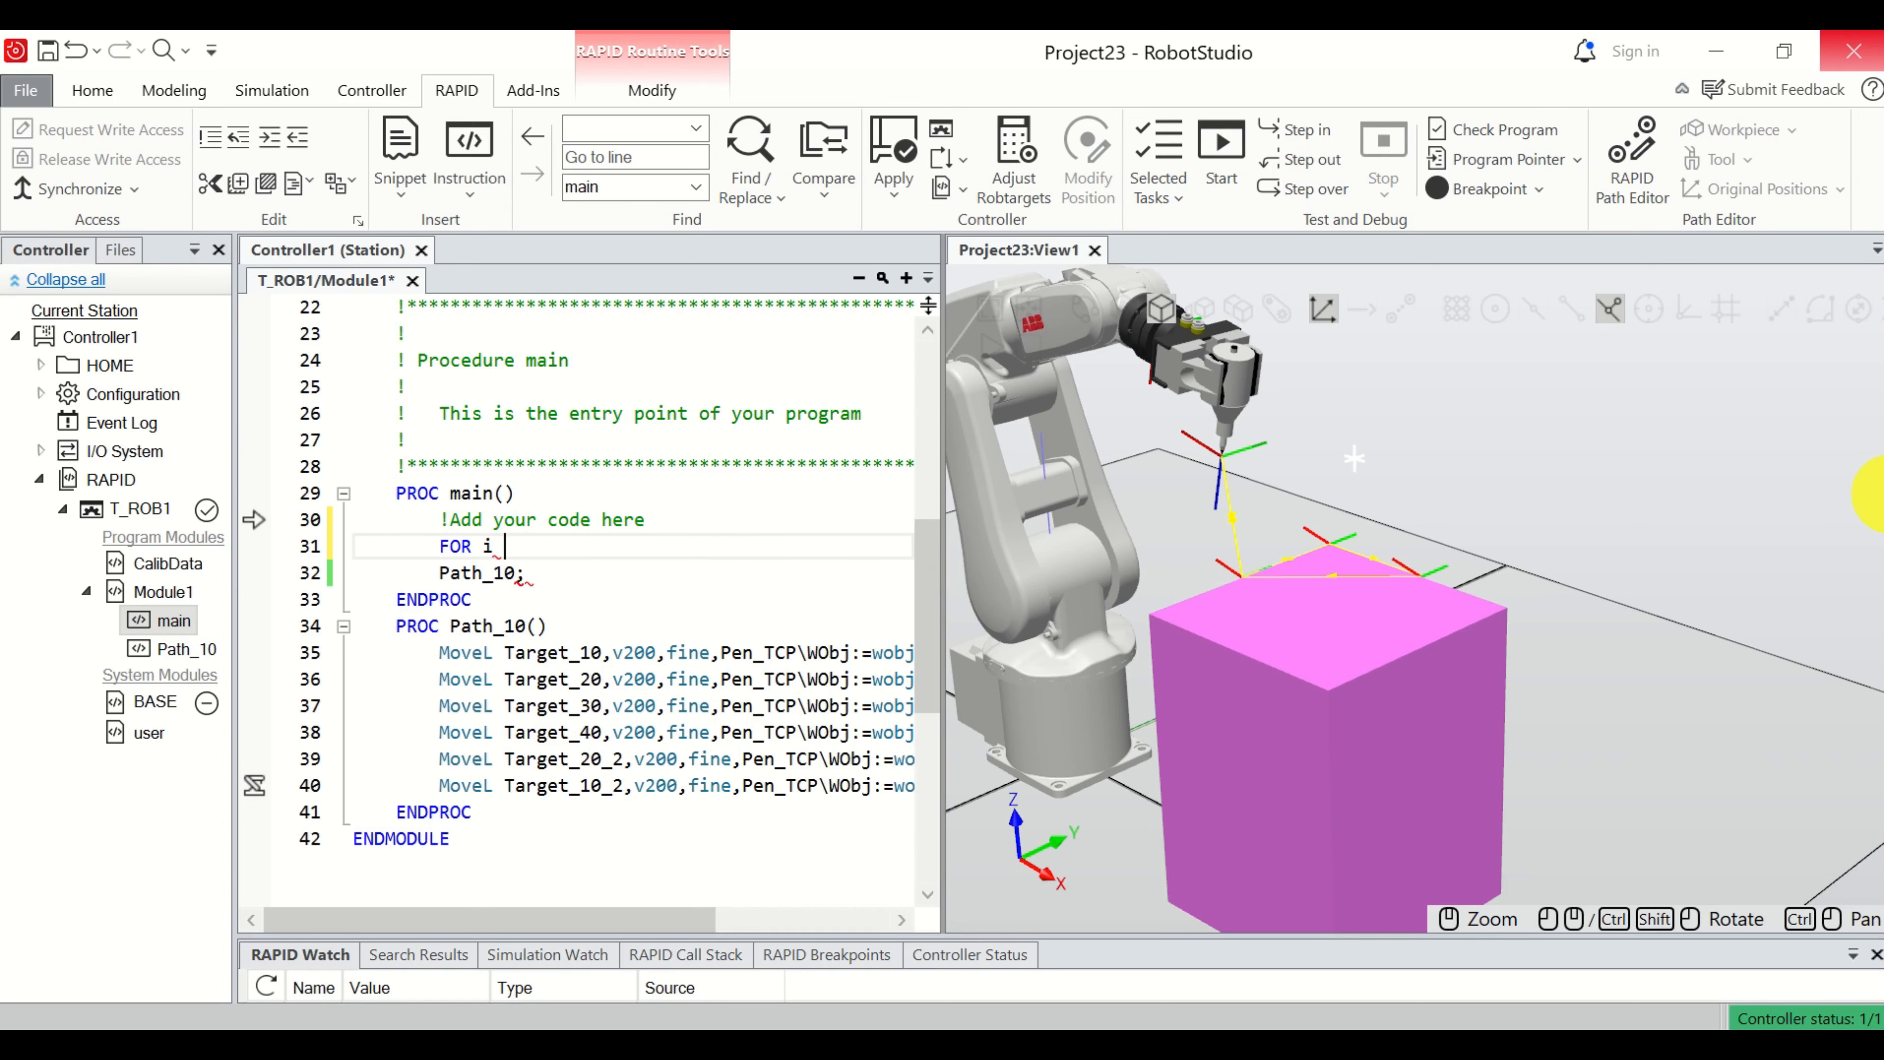
text(FROM 1 TO 10 do)
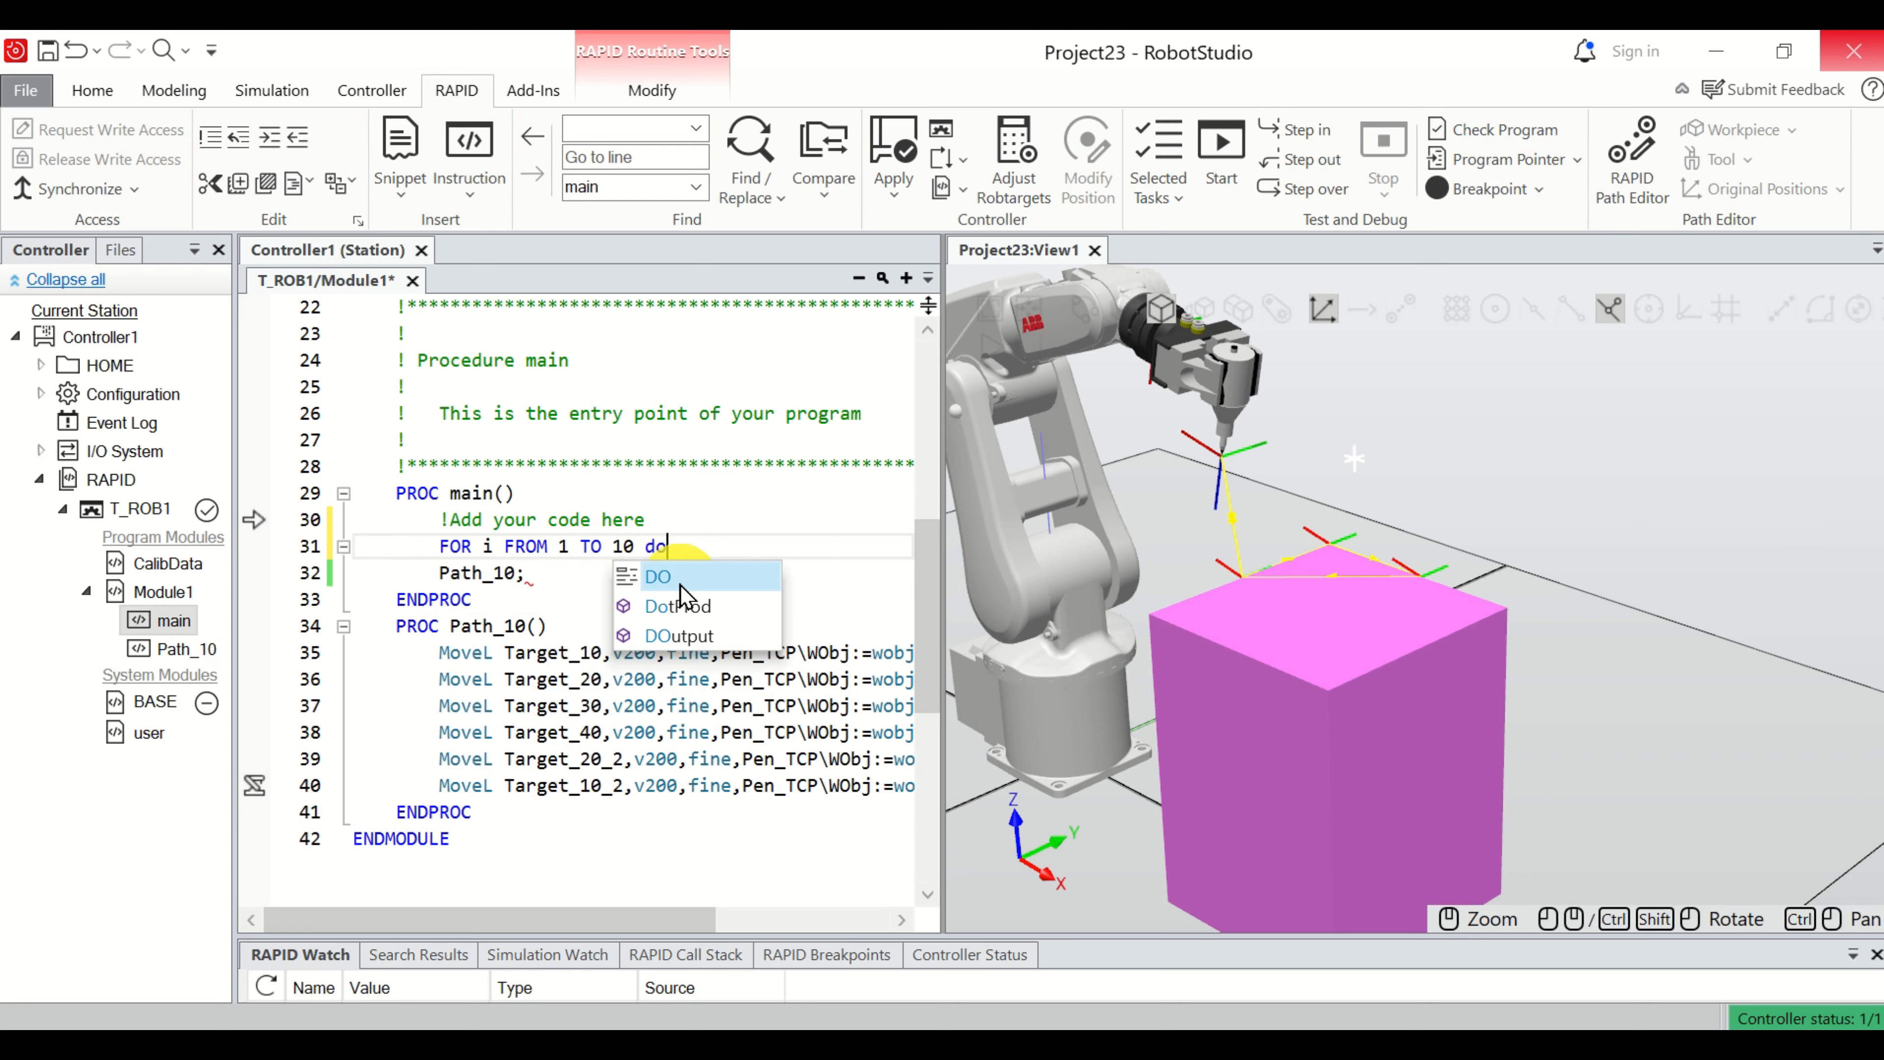
click(704, 547)
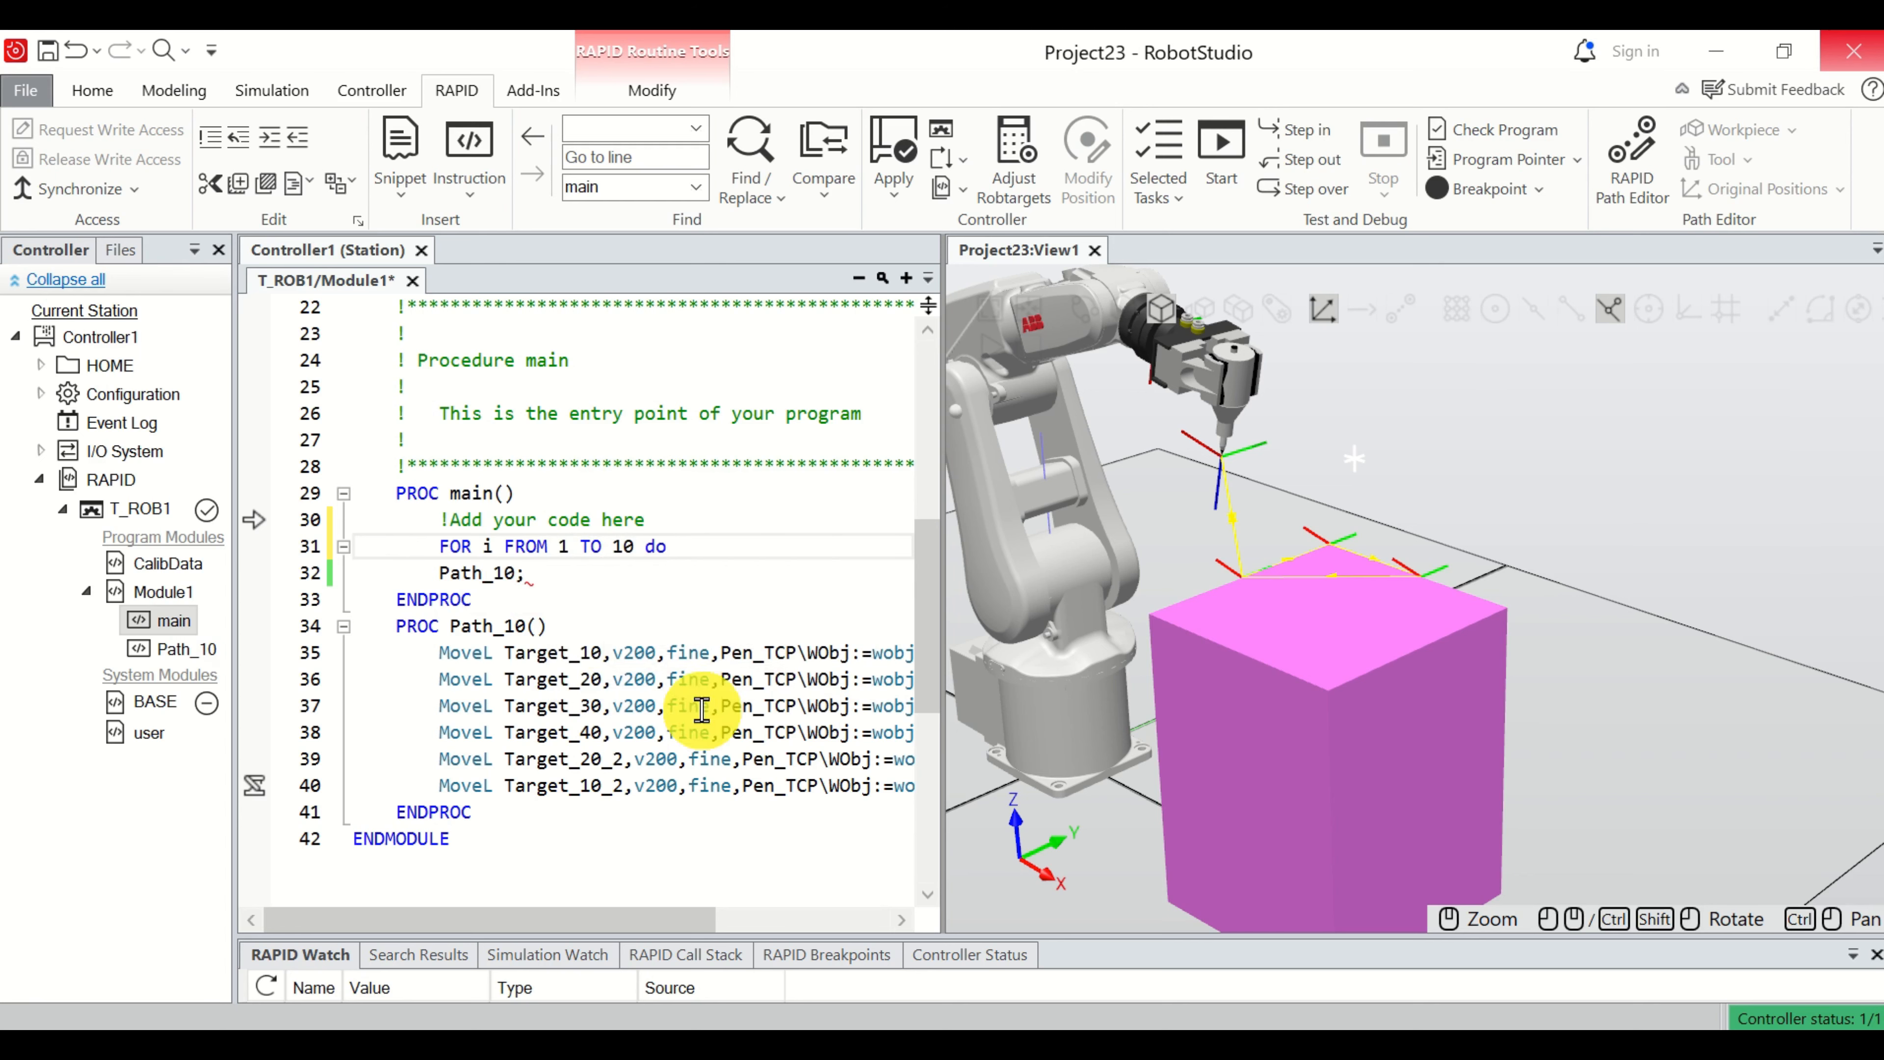
text(O)
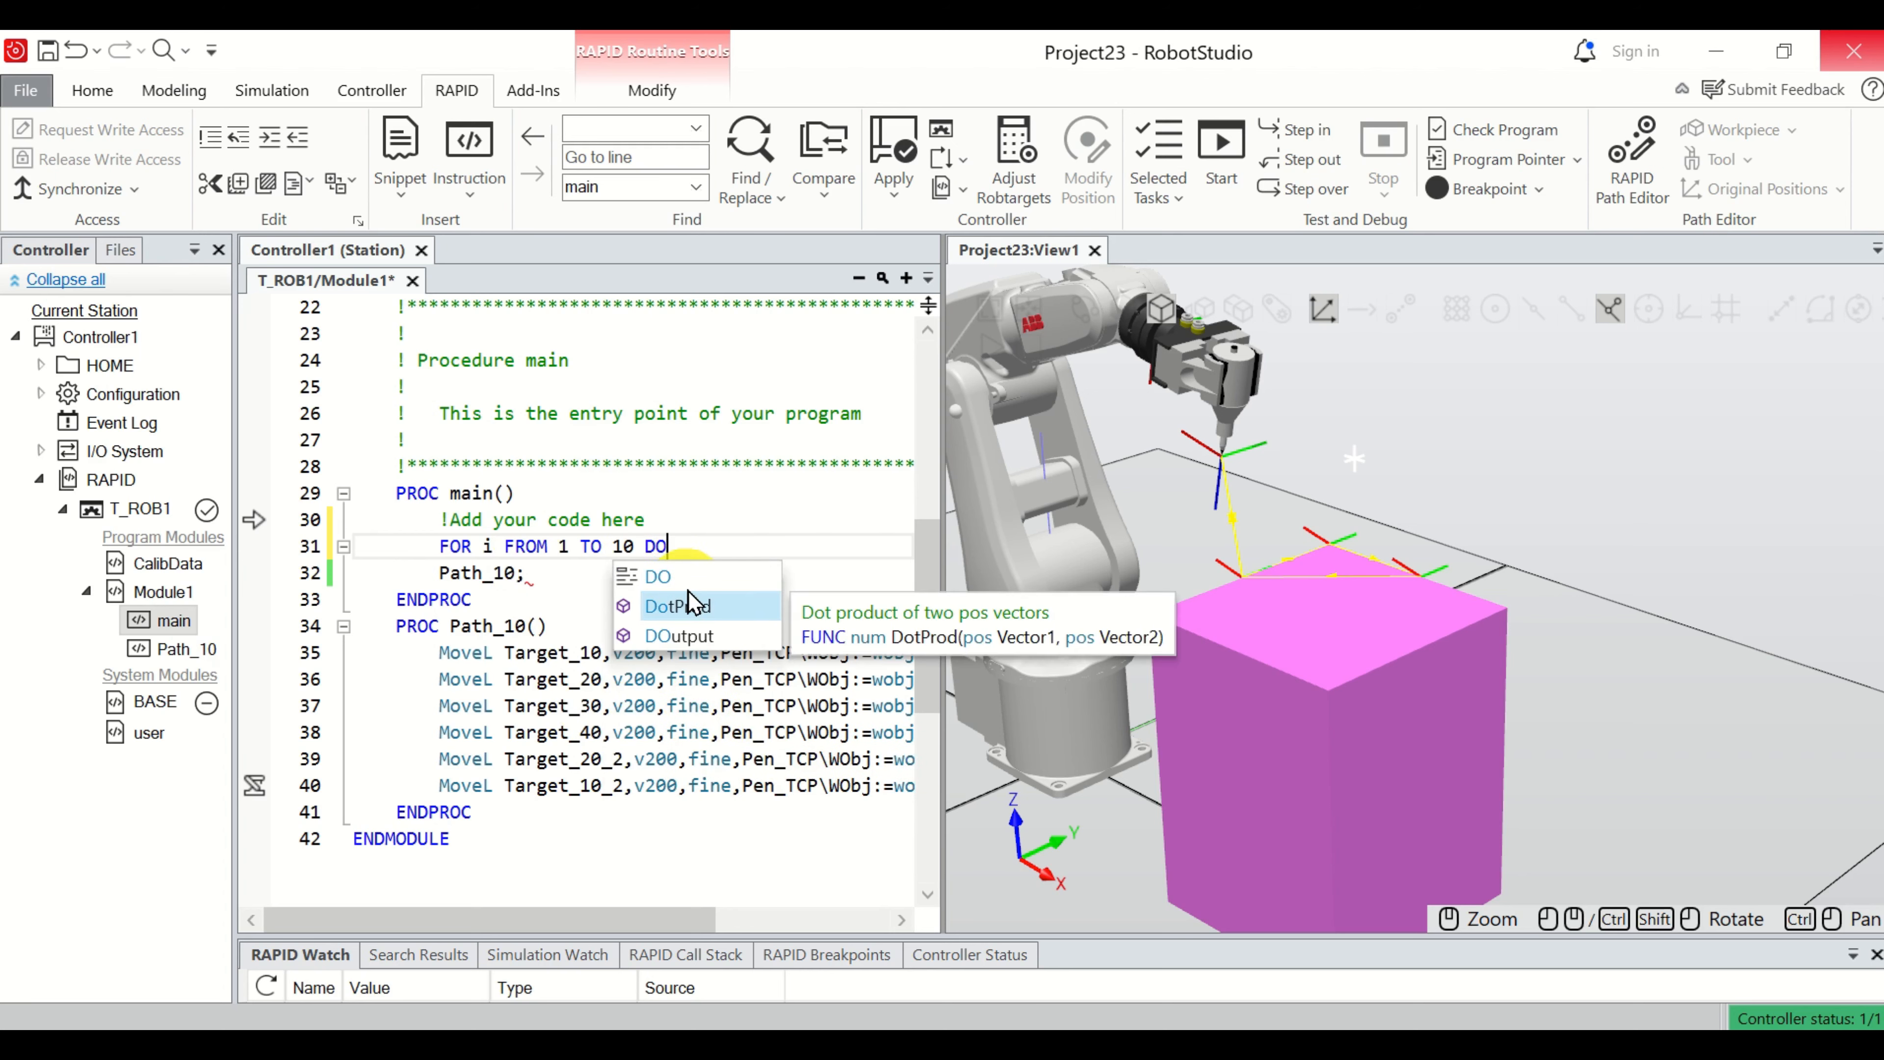
click(671, 577)
click(671, 577)
Close the loop with ENDFOR on a new line between the Path_10; call and the ENDPROC of main.
click(586, 576)
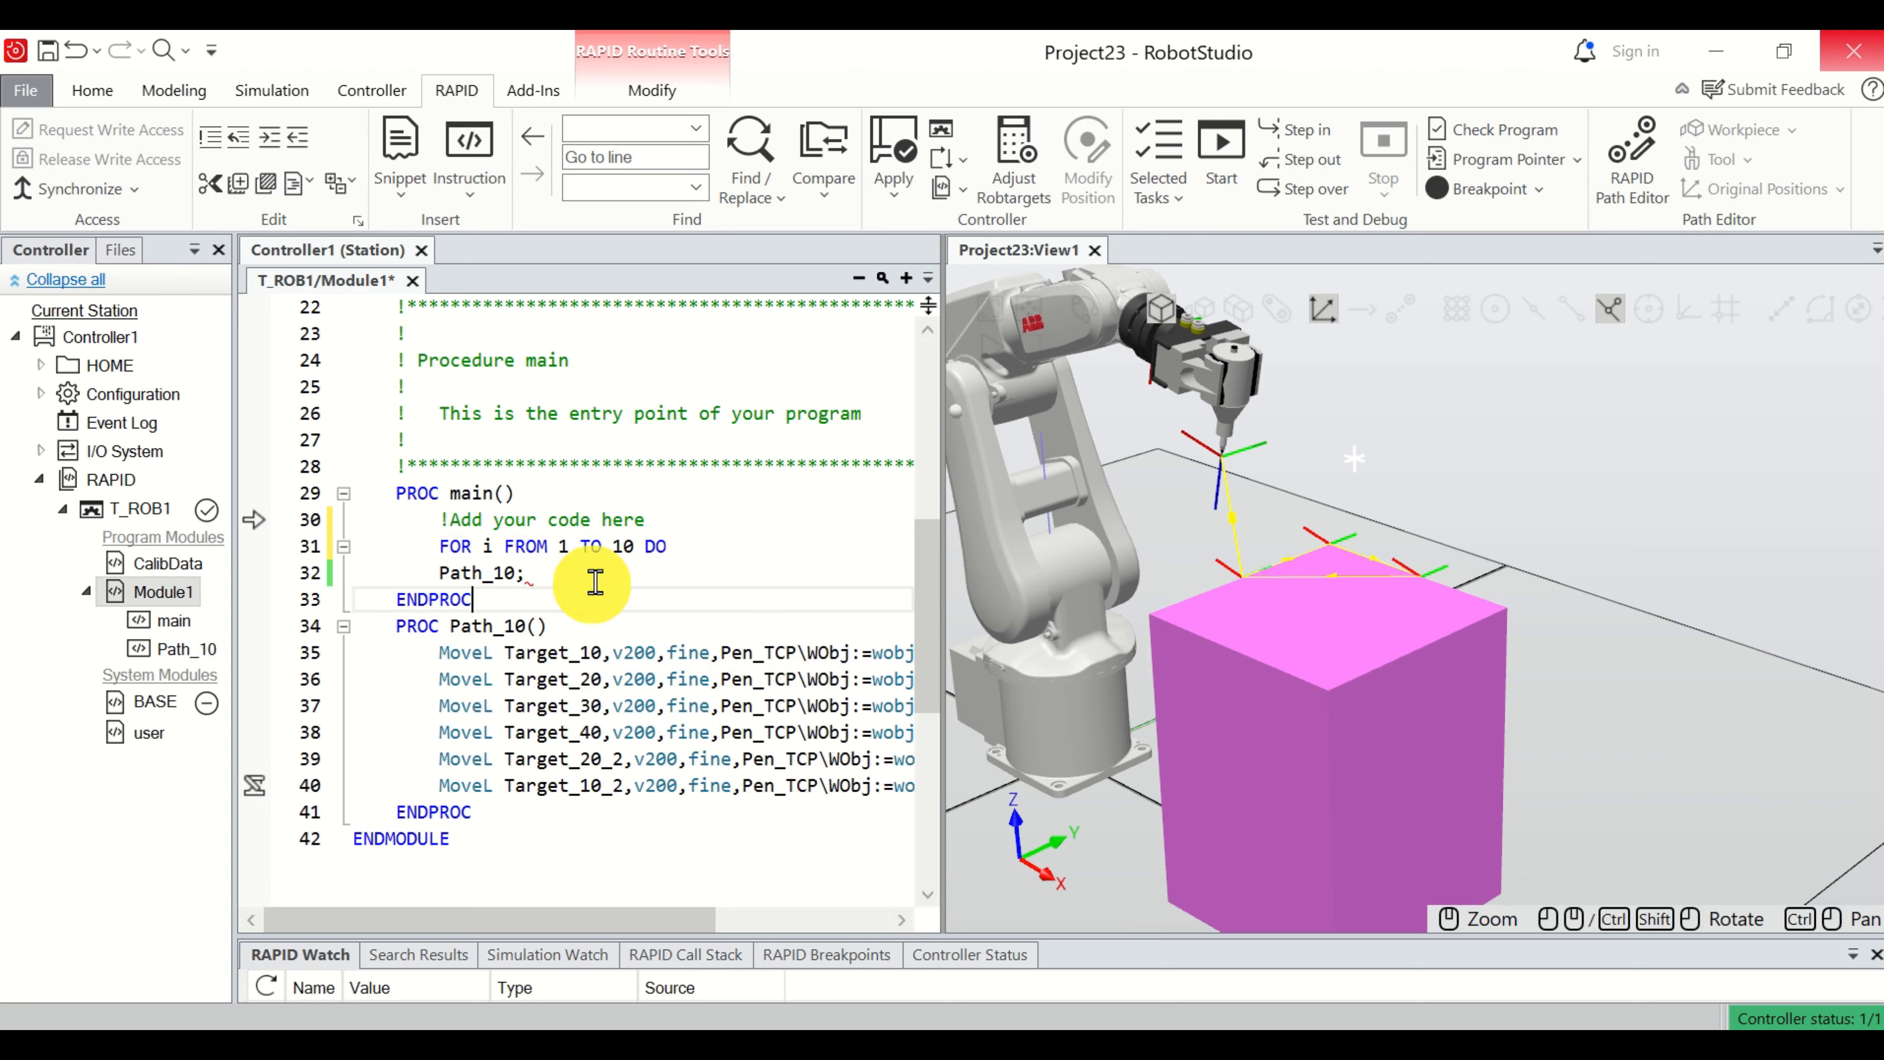
key(Return)
key(Up)
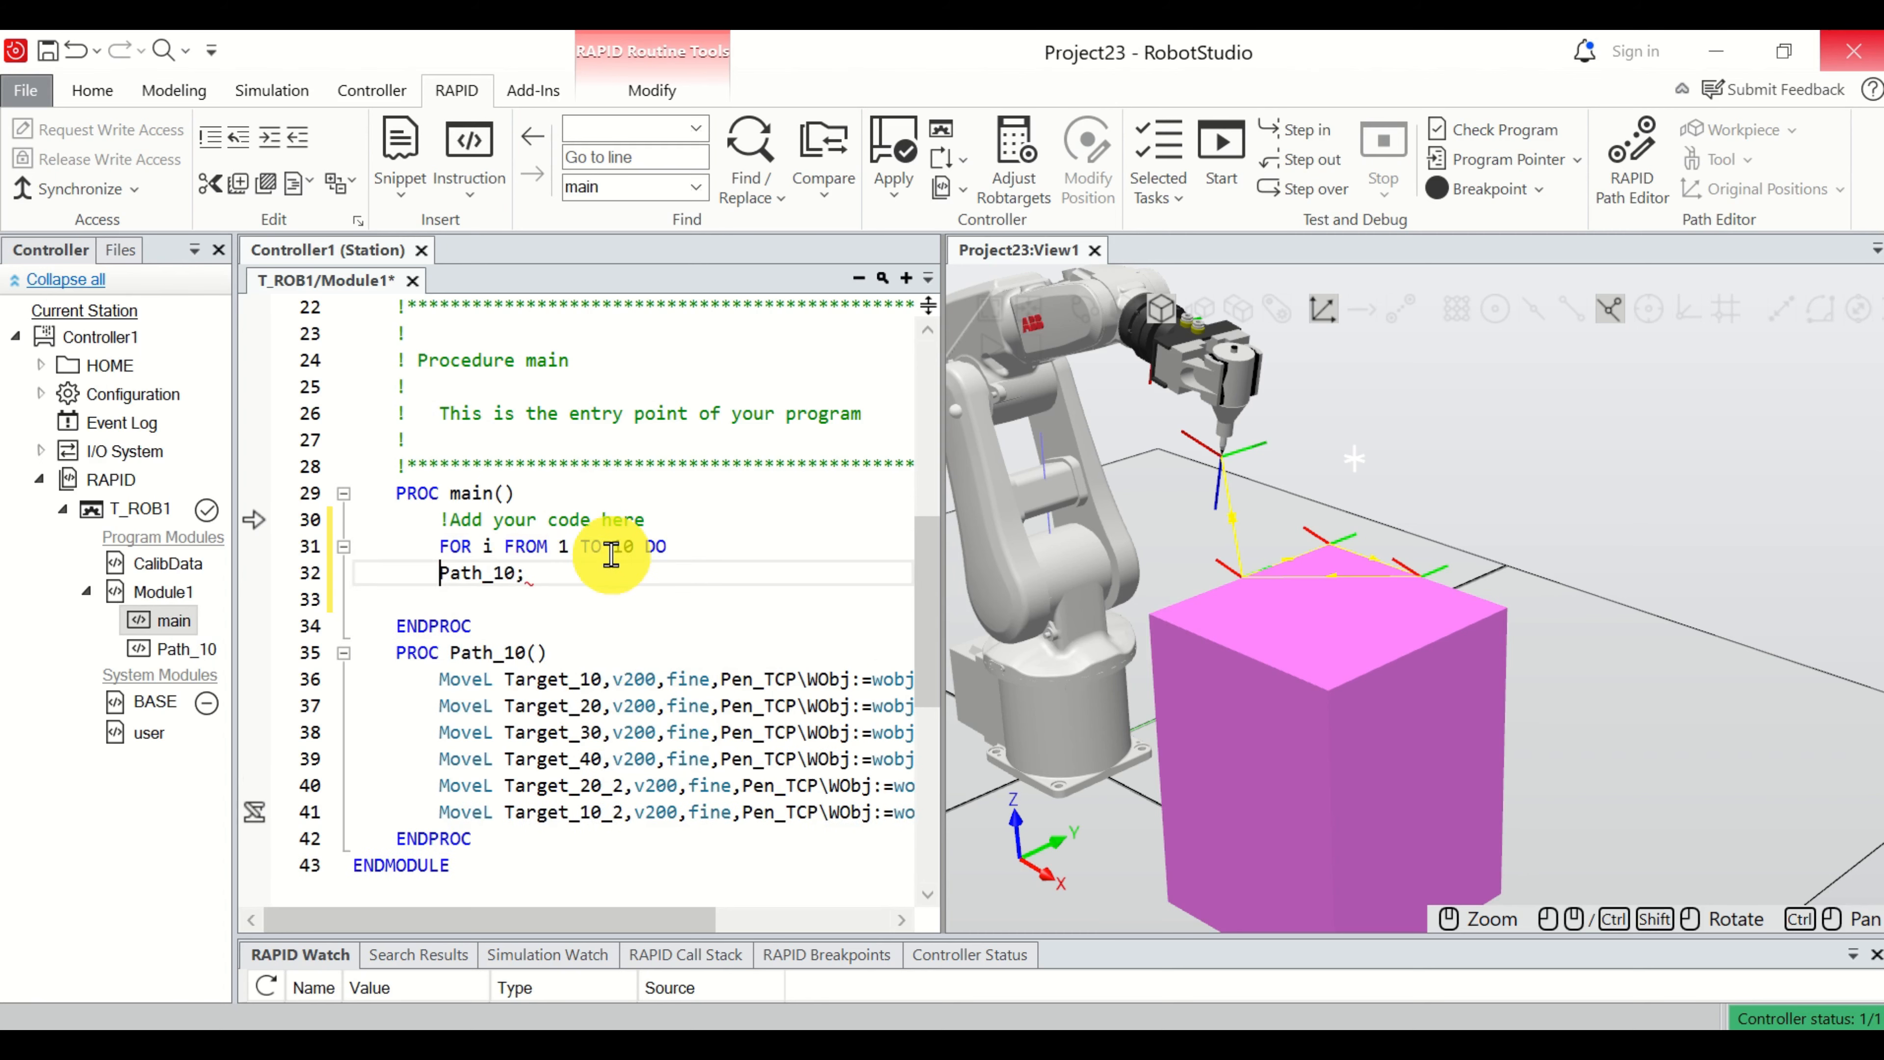
key(Down)
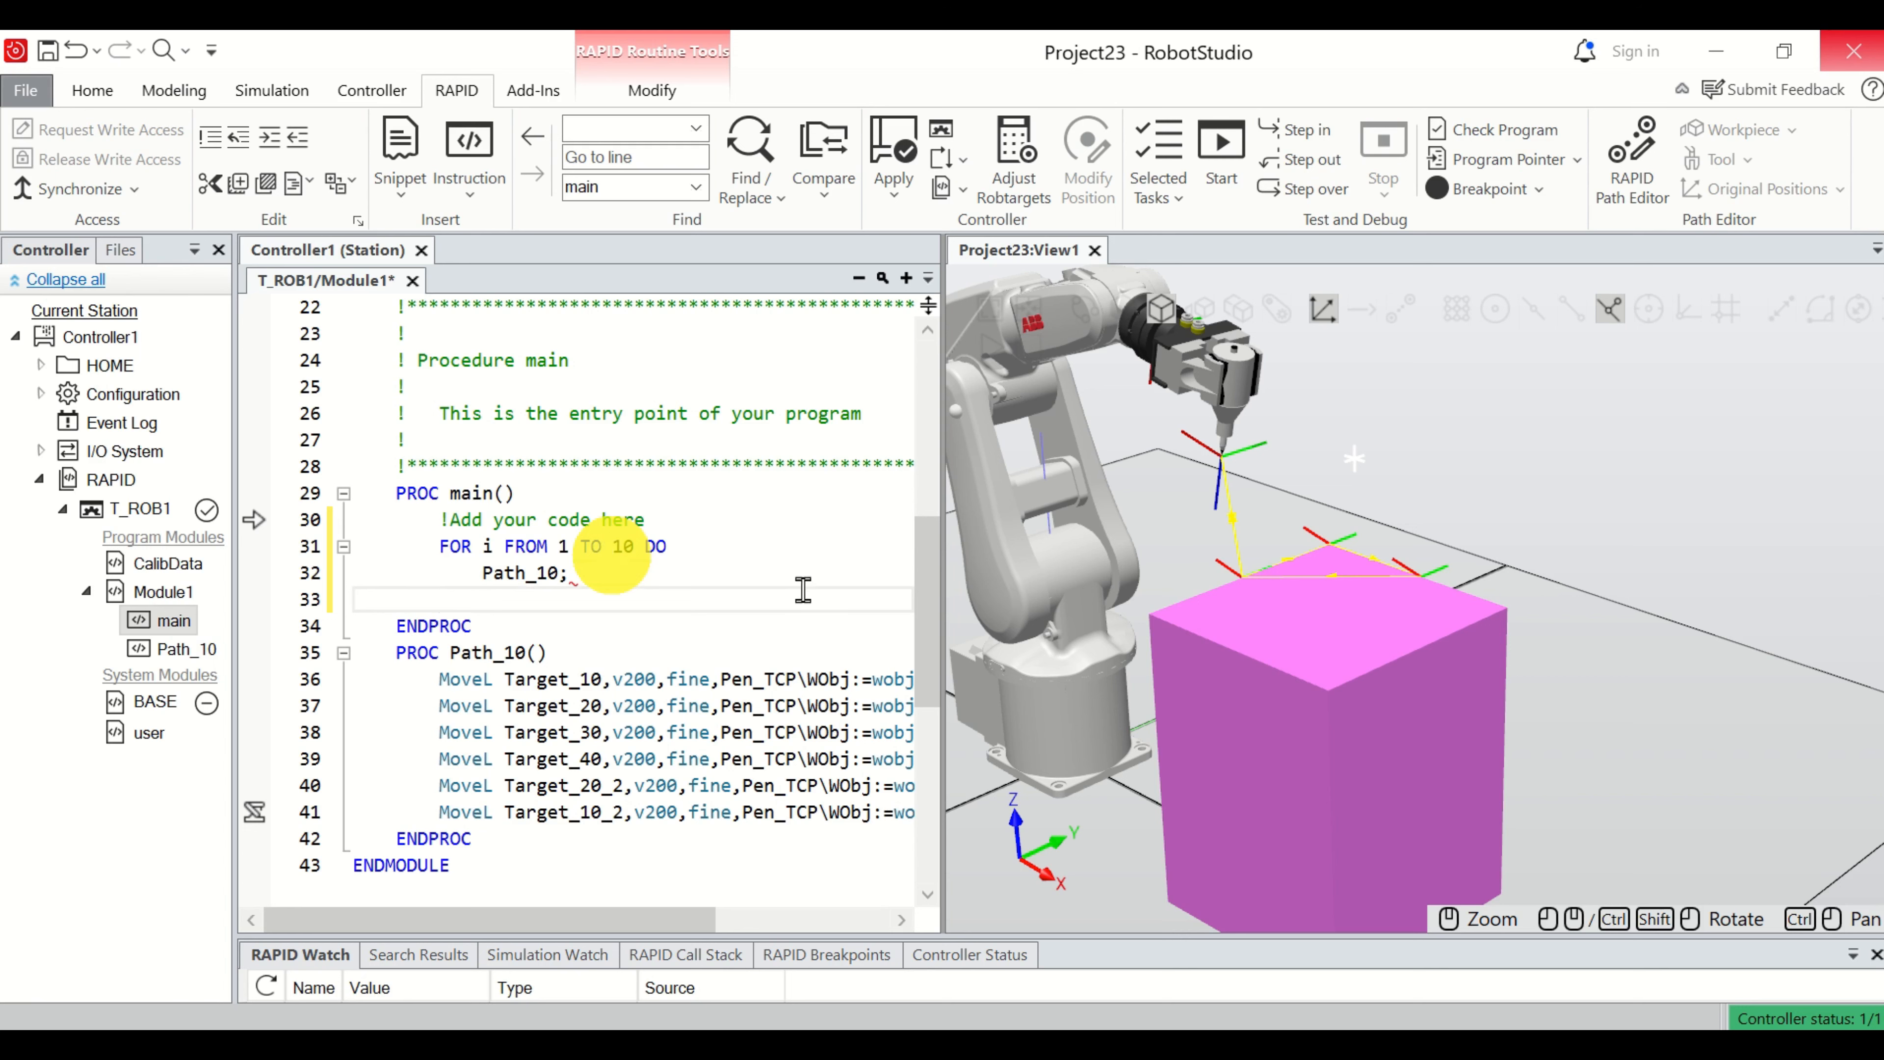
text(e)
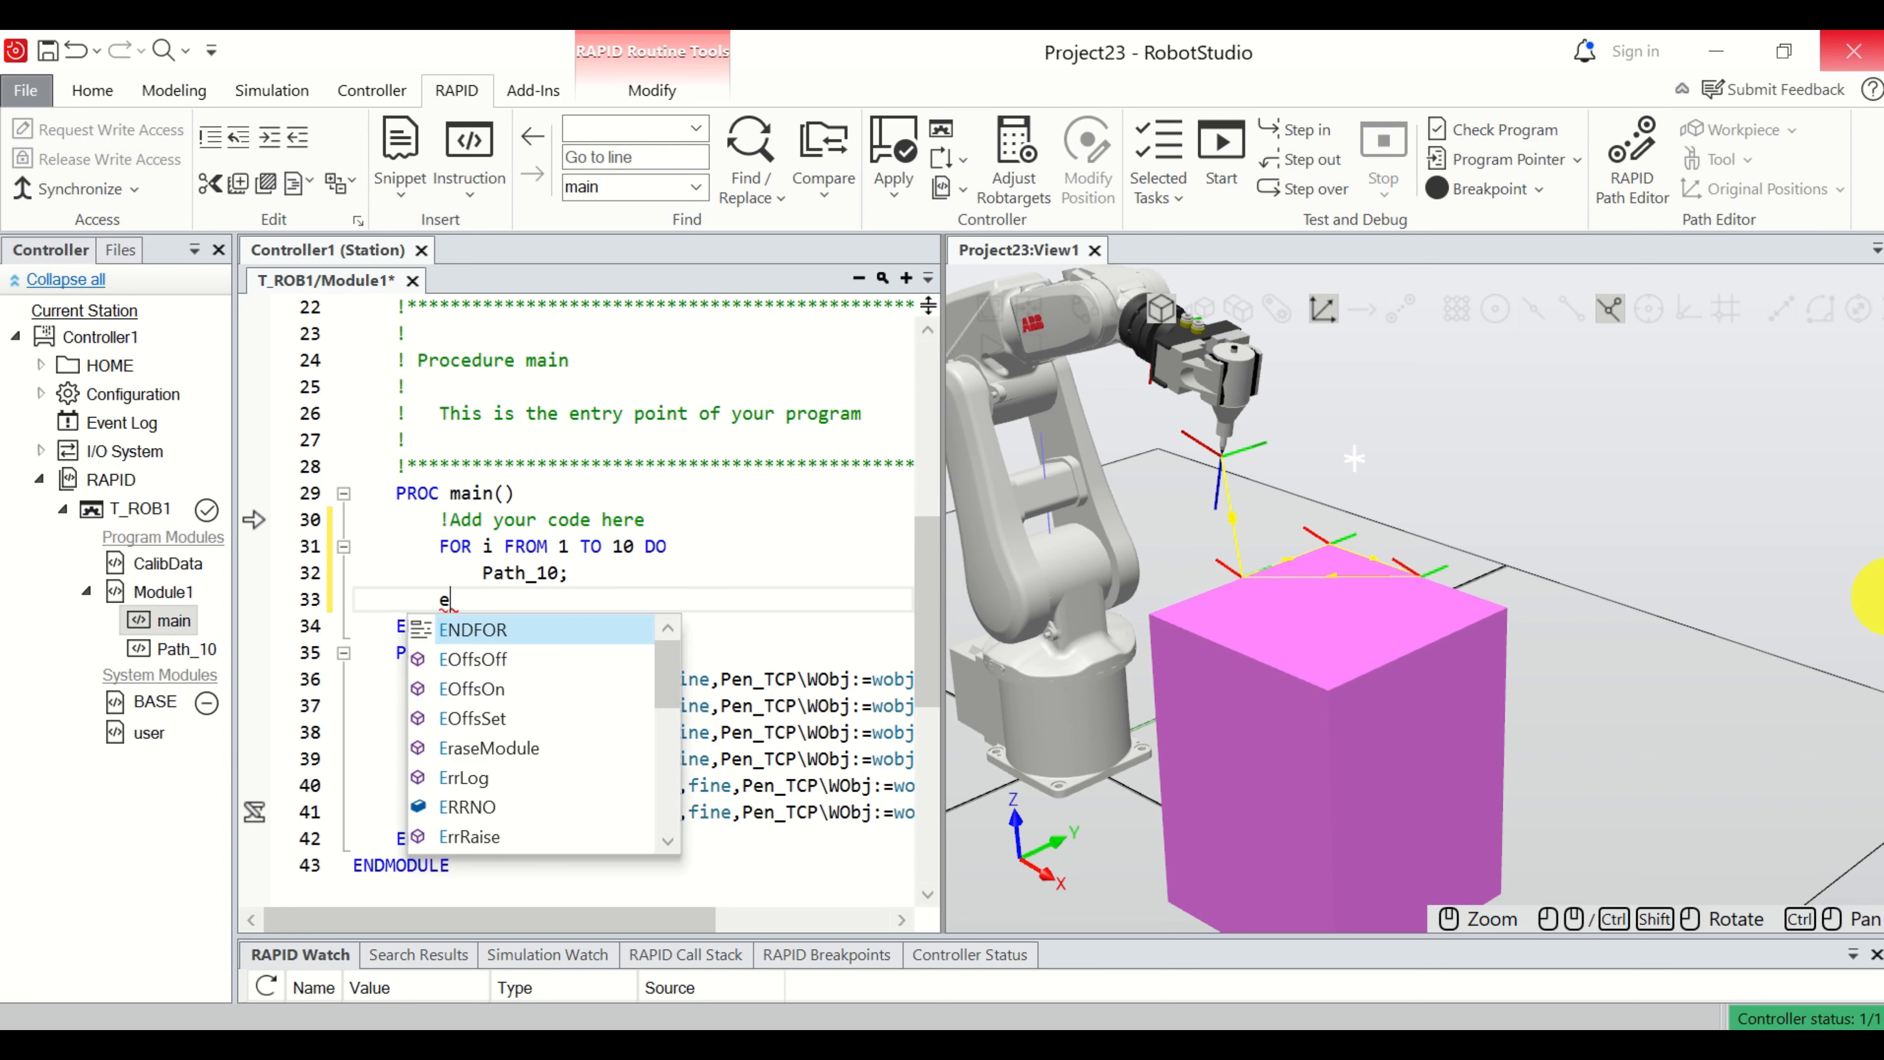
double_click(524, 640)
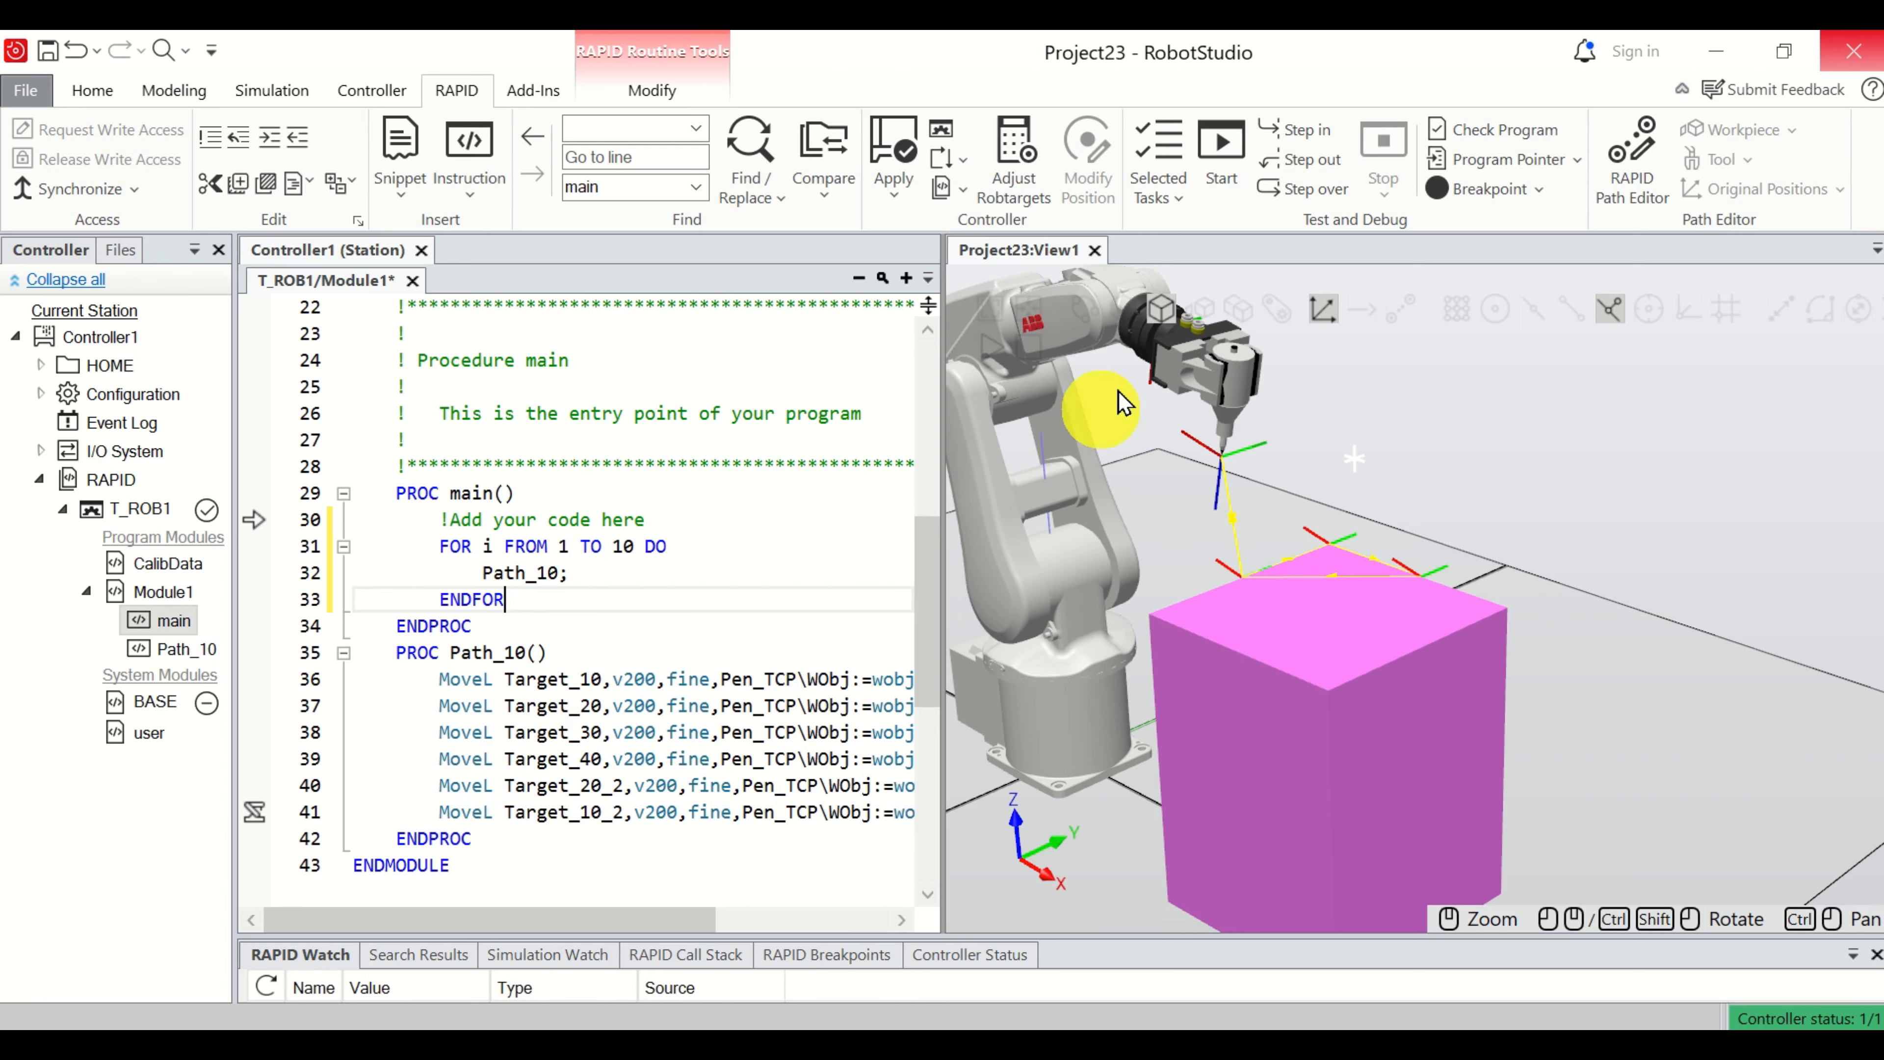
Apply the RAPID changes to the controller and start the program to run the looped Path_10.
click(894, 186)
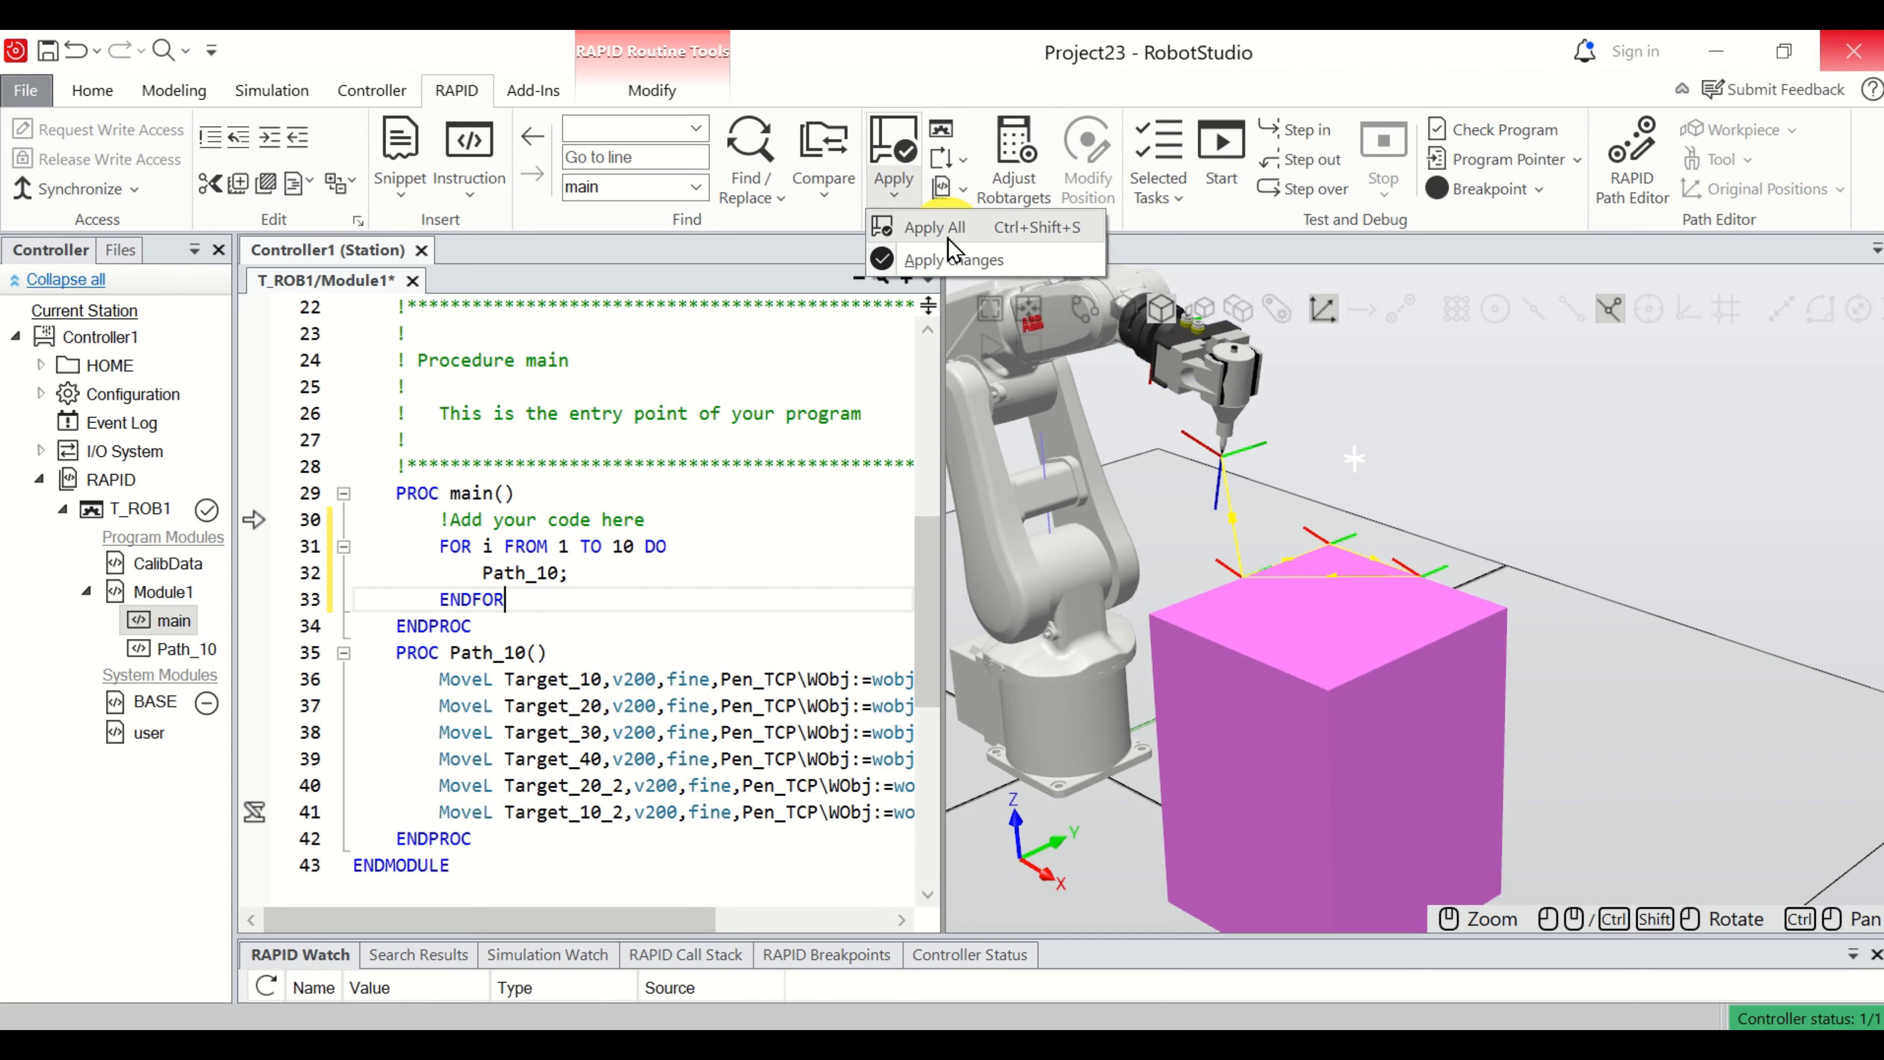
click(951, 259)
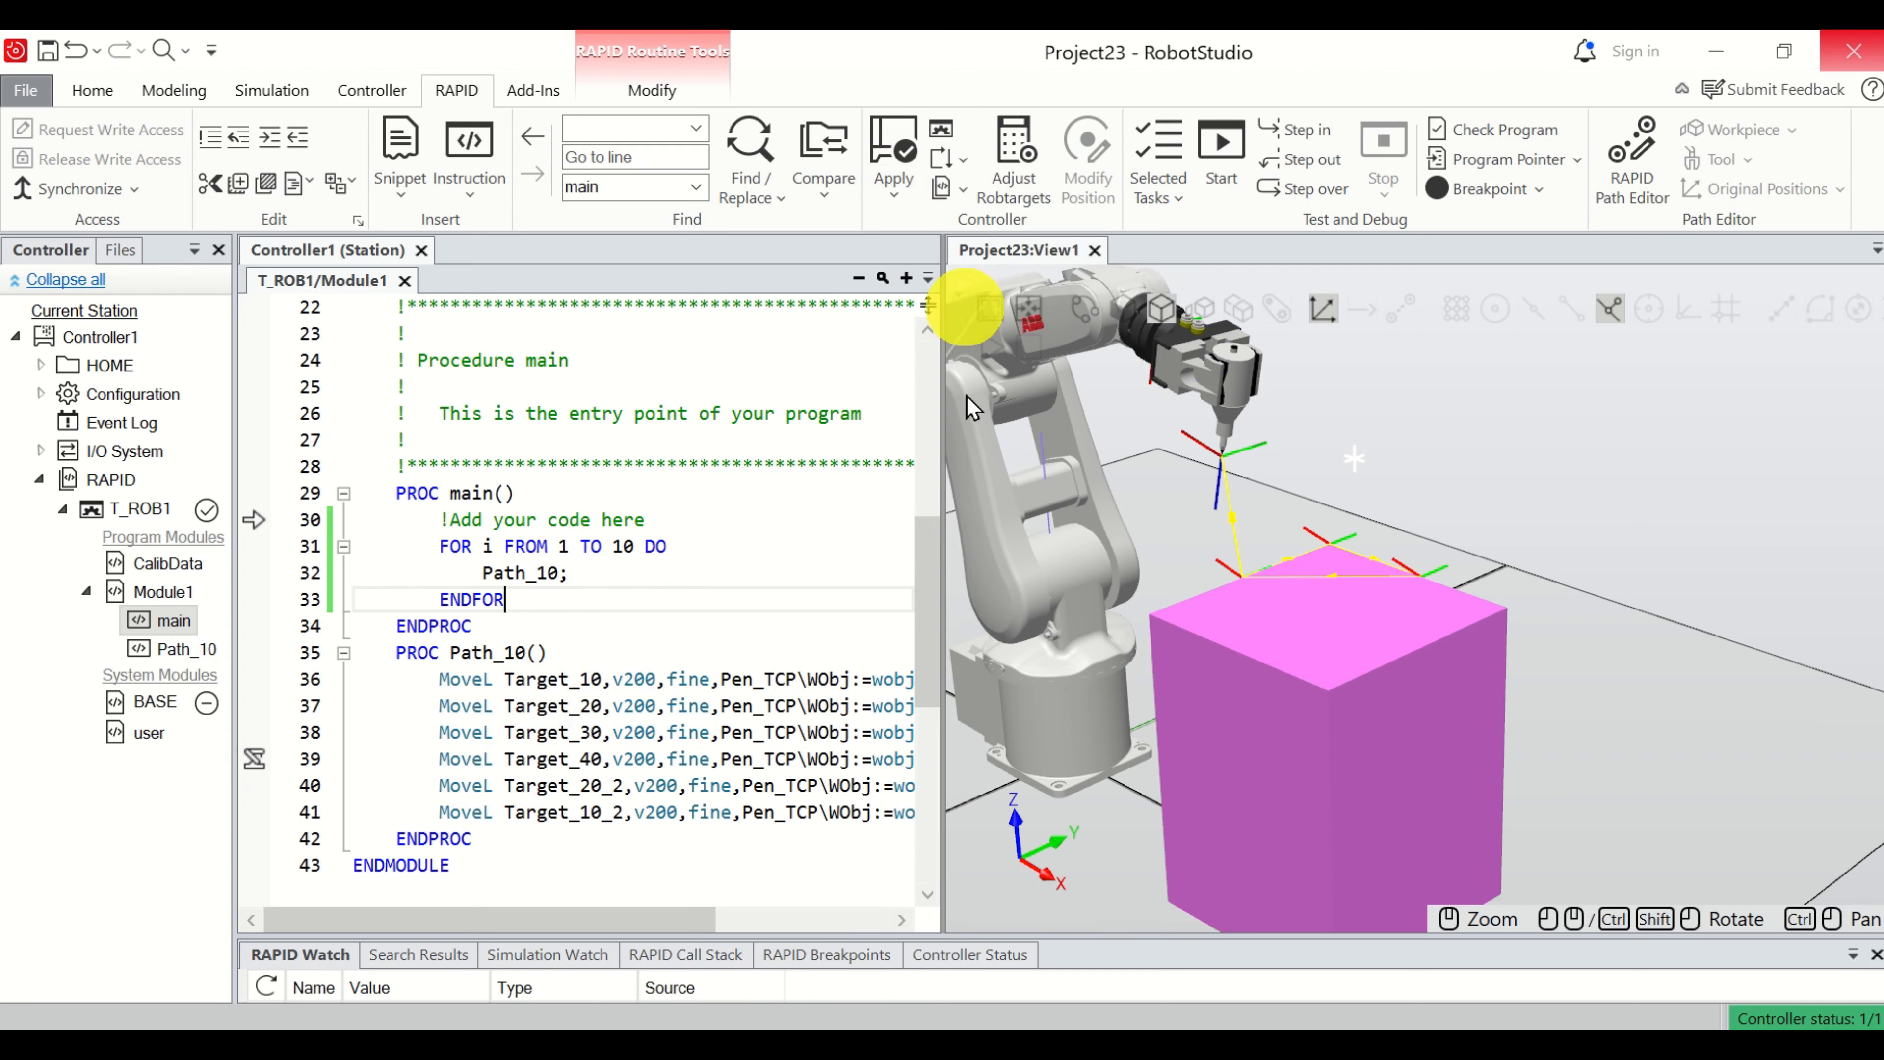
click(1232, 167)
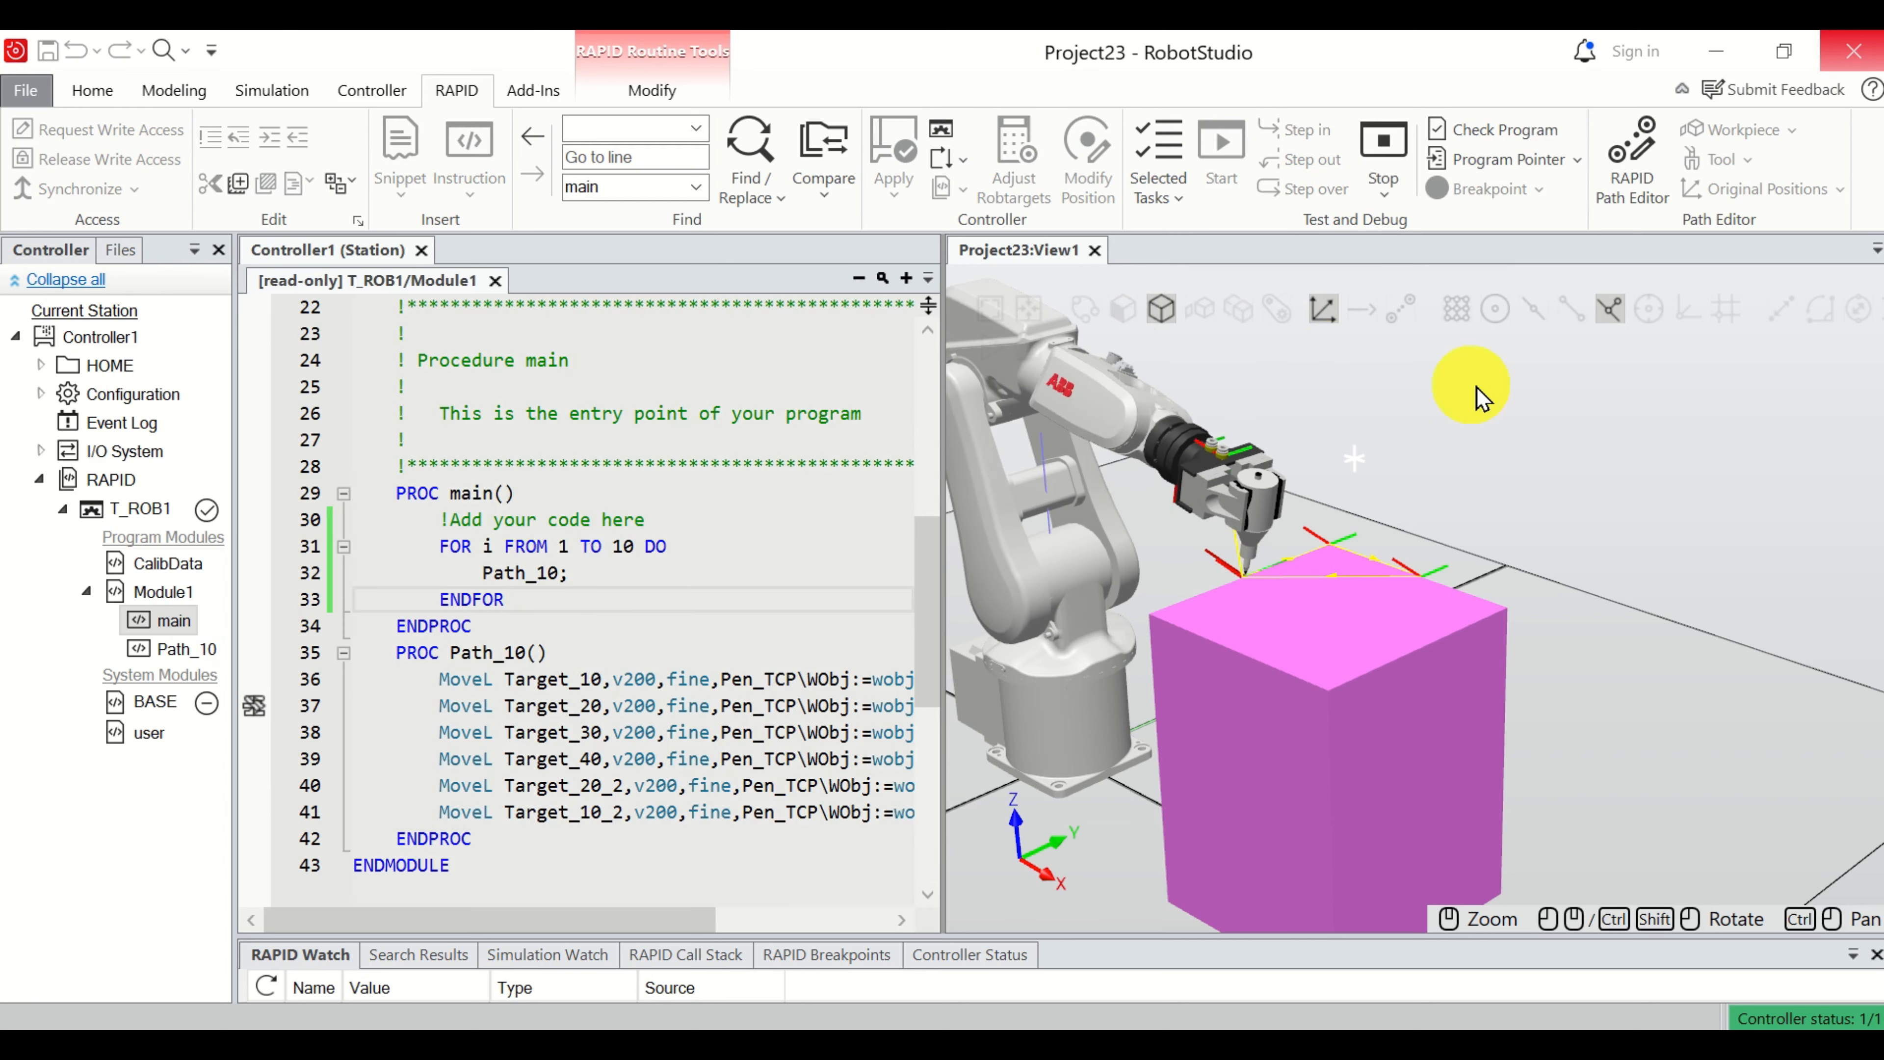